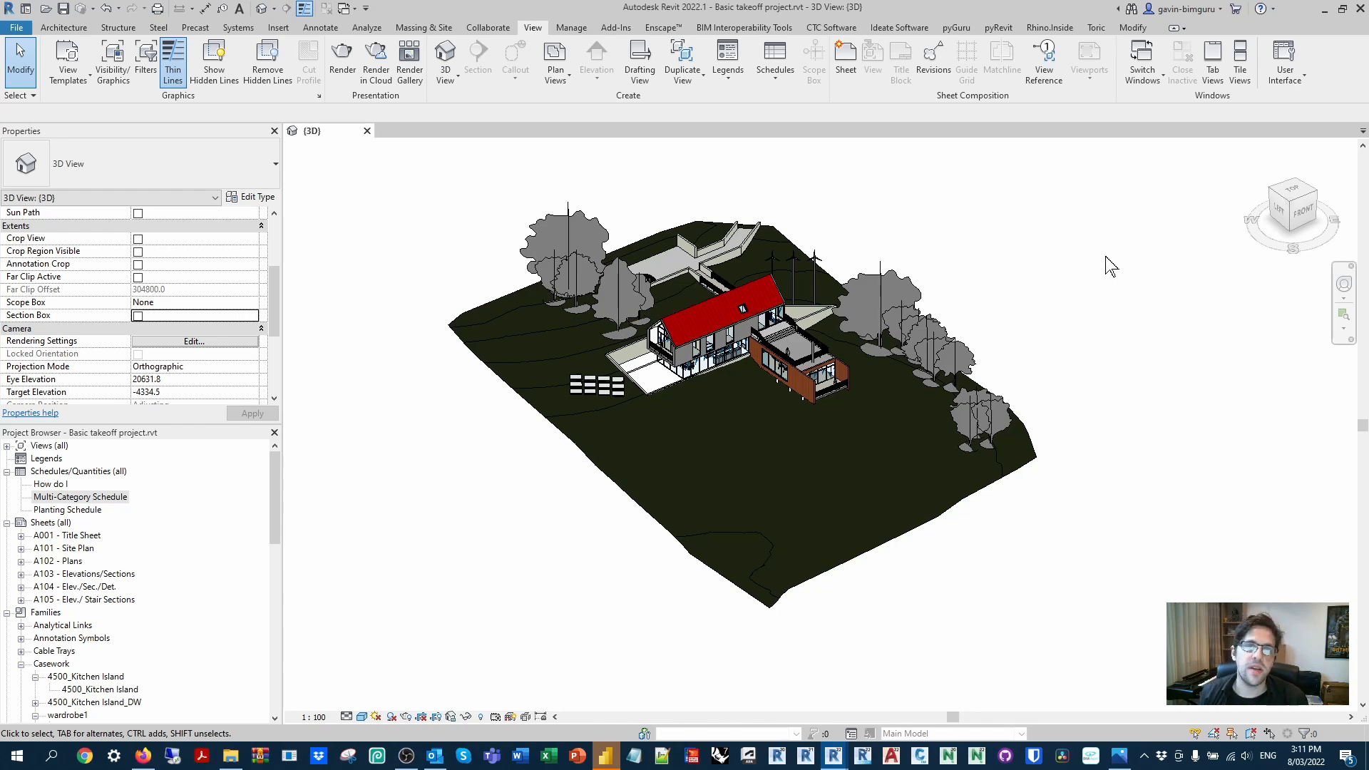
# Open the type properties of the house's red SG Metal Panels roof.
pyautogui.scroll(5, 678, 306)
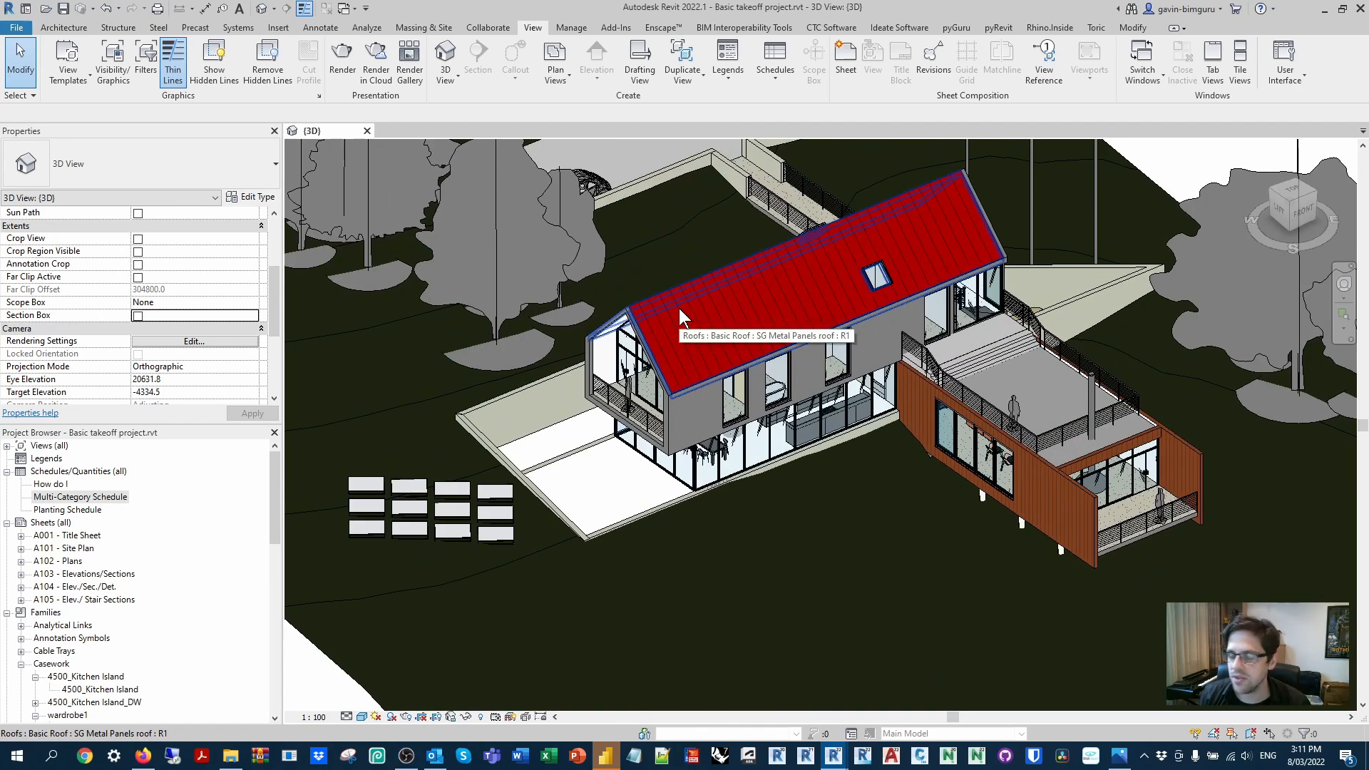
pyautogui.click(678, 307)
pyautogui.scroll(-1, 214, 349)
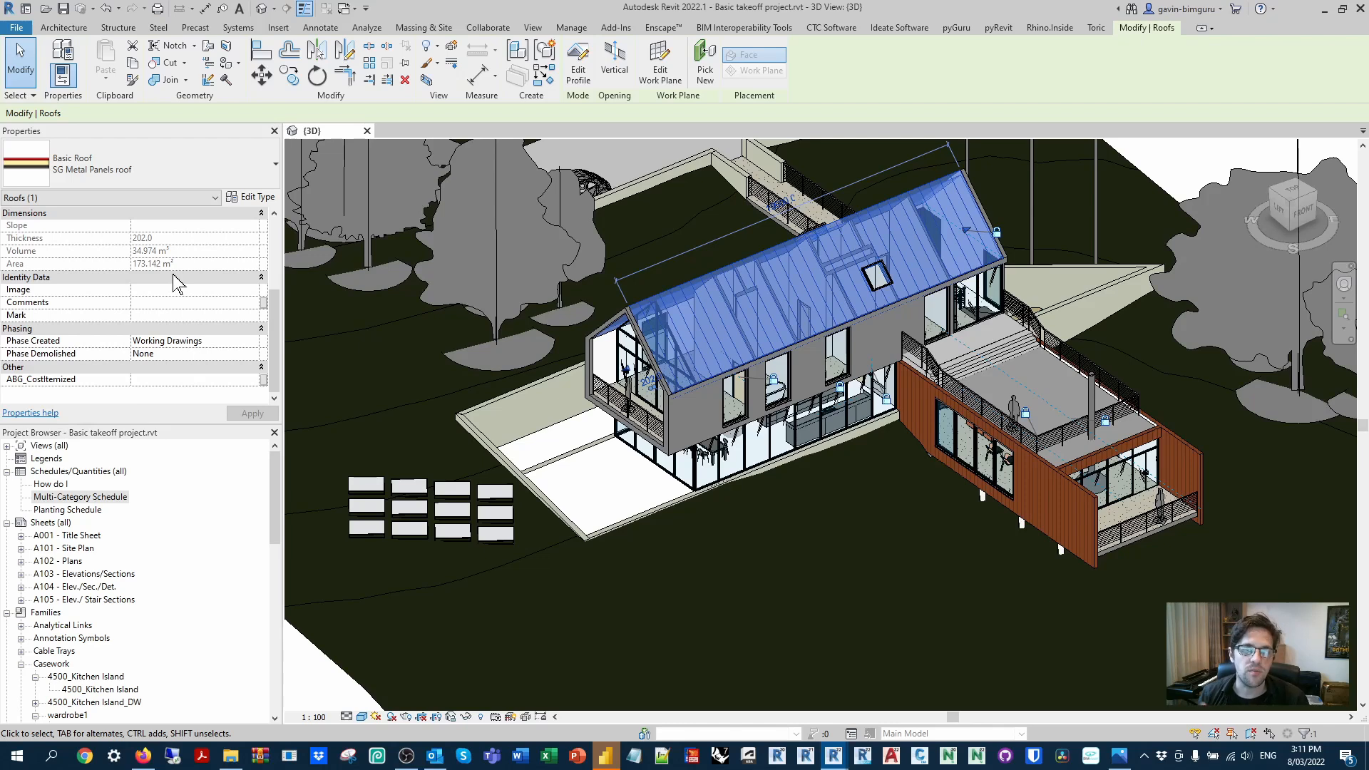
pyautogui.click(251, 197)
pyautogui.scroll(-1, 940, 367)
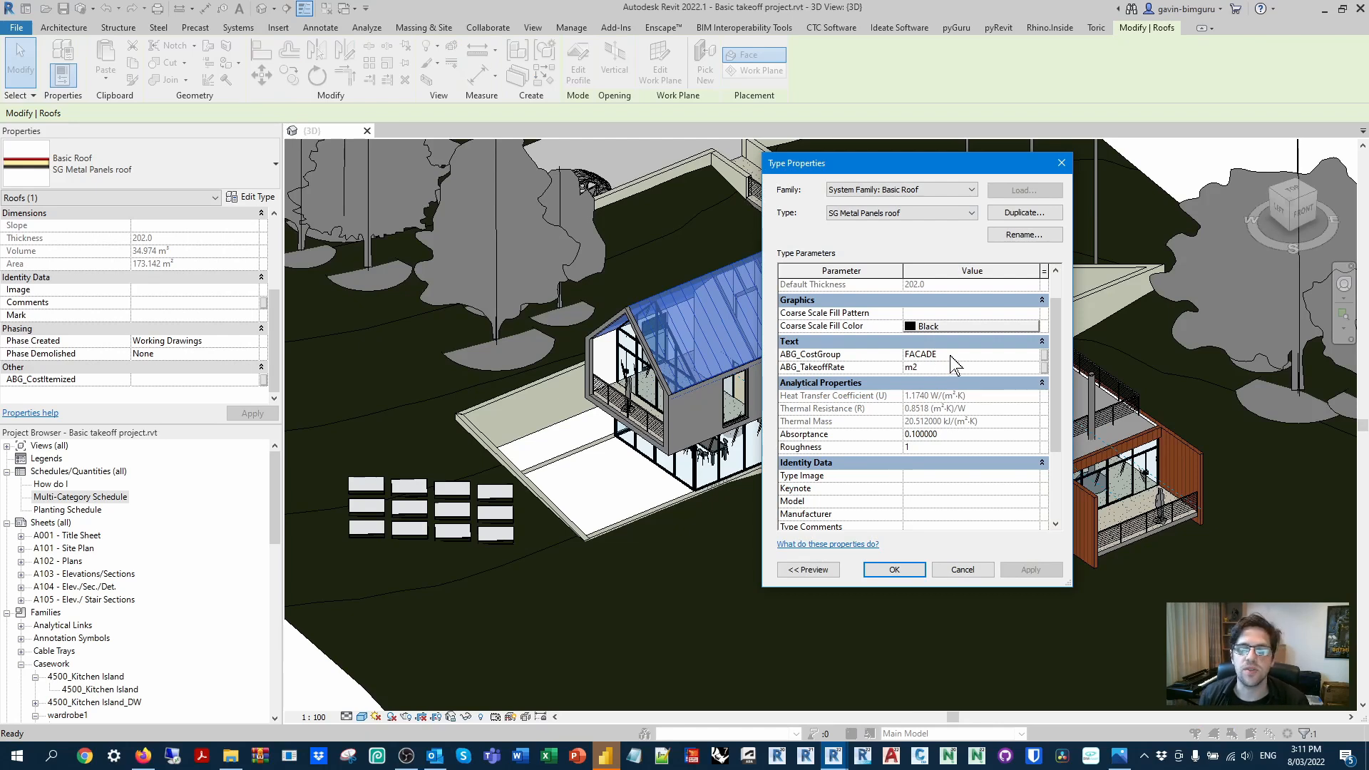
# Review the roof type's ABG_TakeoffRate, Cost and Description parameters, close the type properties and deselect the roof.
pyautogui.click(955, 367)
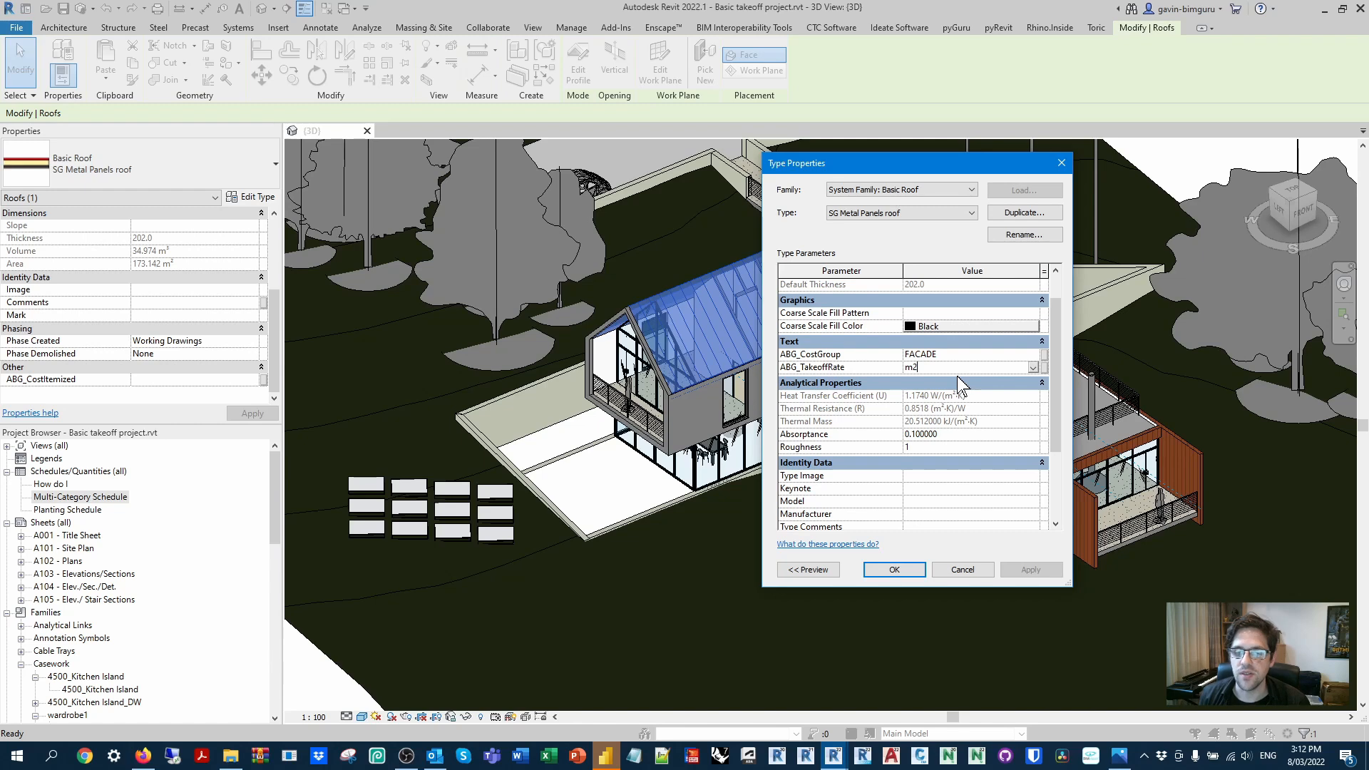
pyautogui.moveTo(937, 367); pyautogui.dragTo(874, 367)
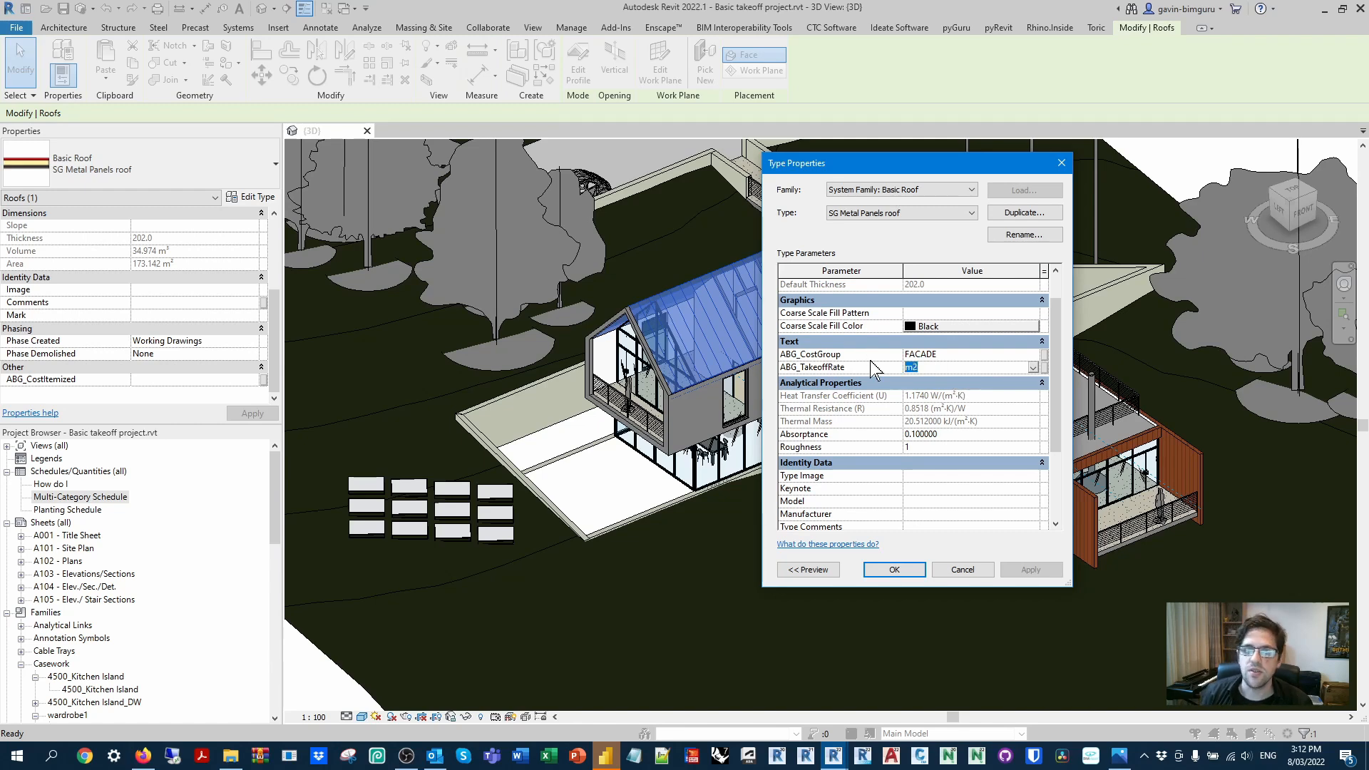
pyautogui.scroll(-3, 890, 412)
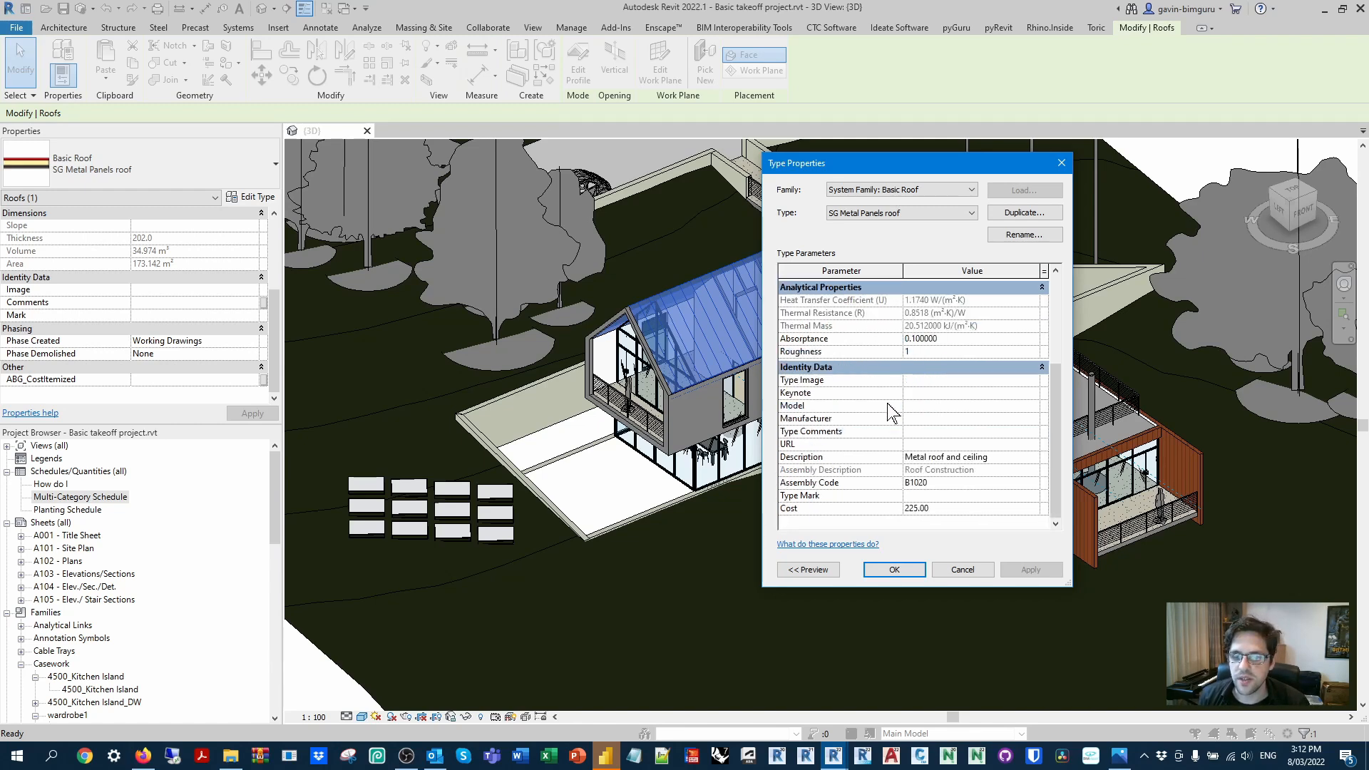
pyautogui.click(956, 507)
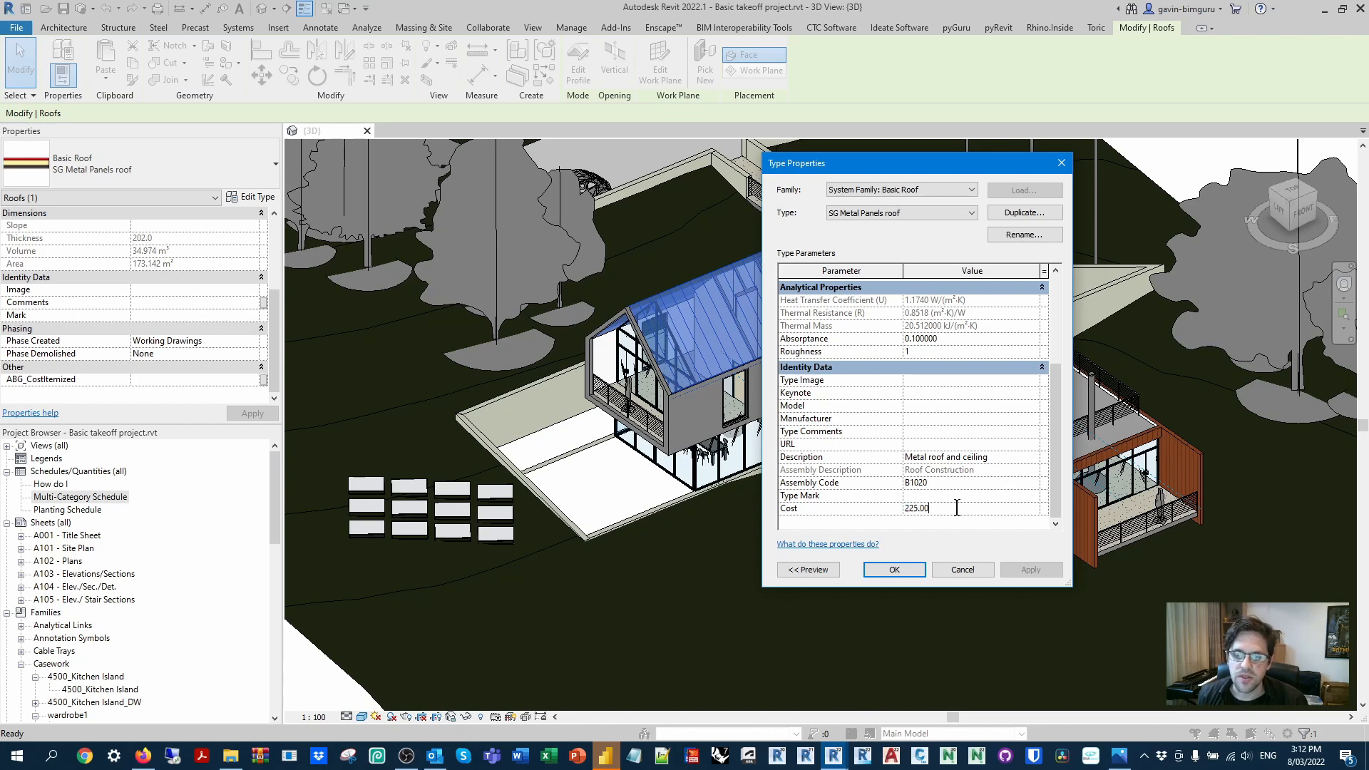
pyautogui.click(1008, 457)
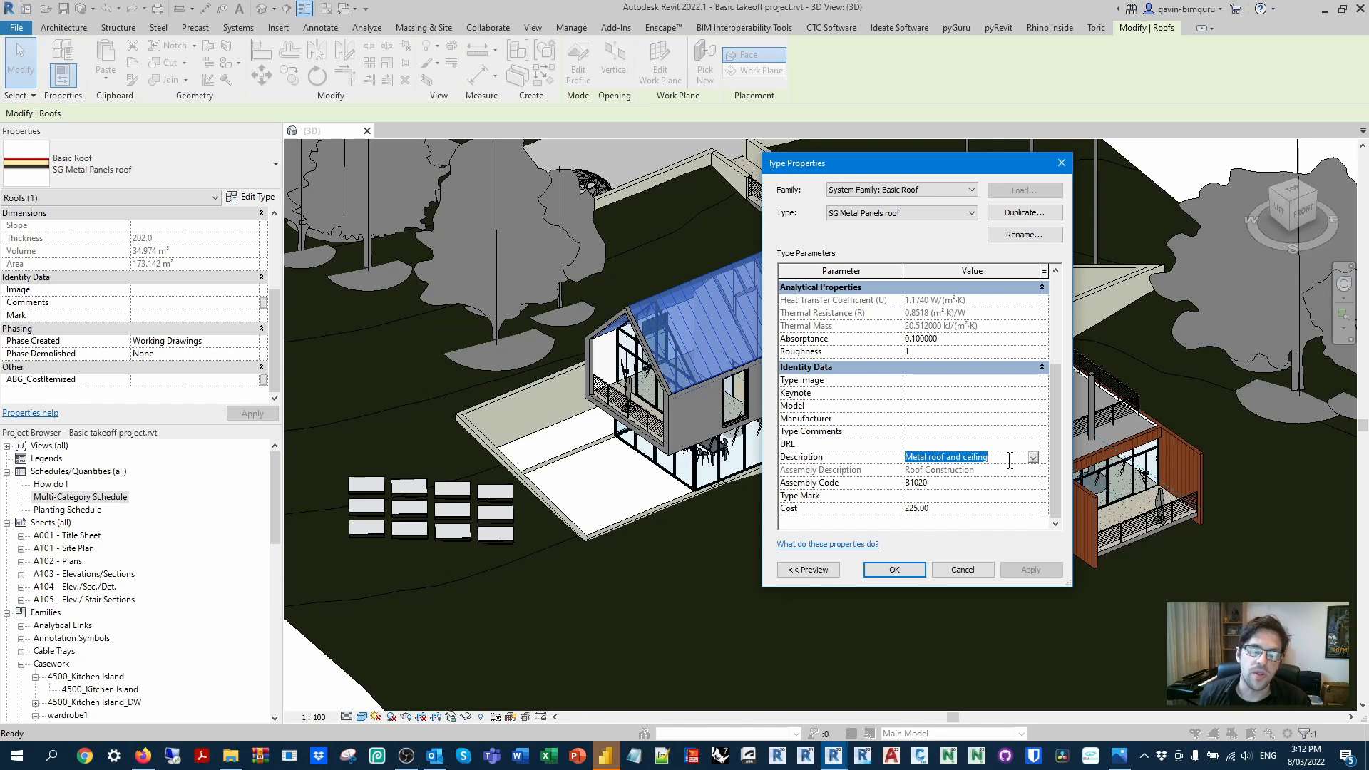
pyautogui.click(1063, 162)
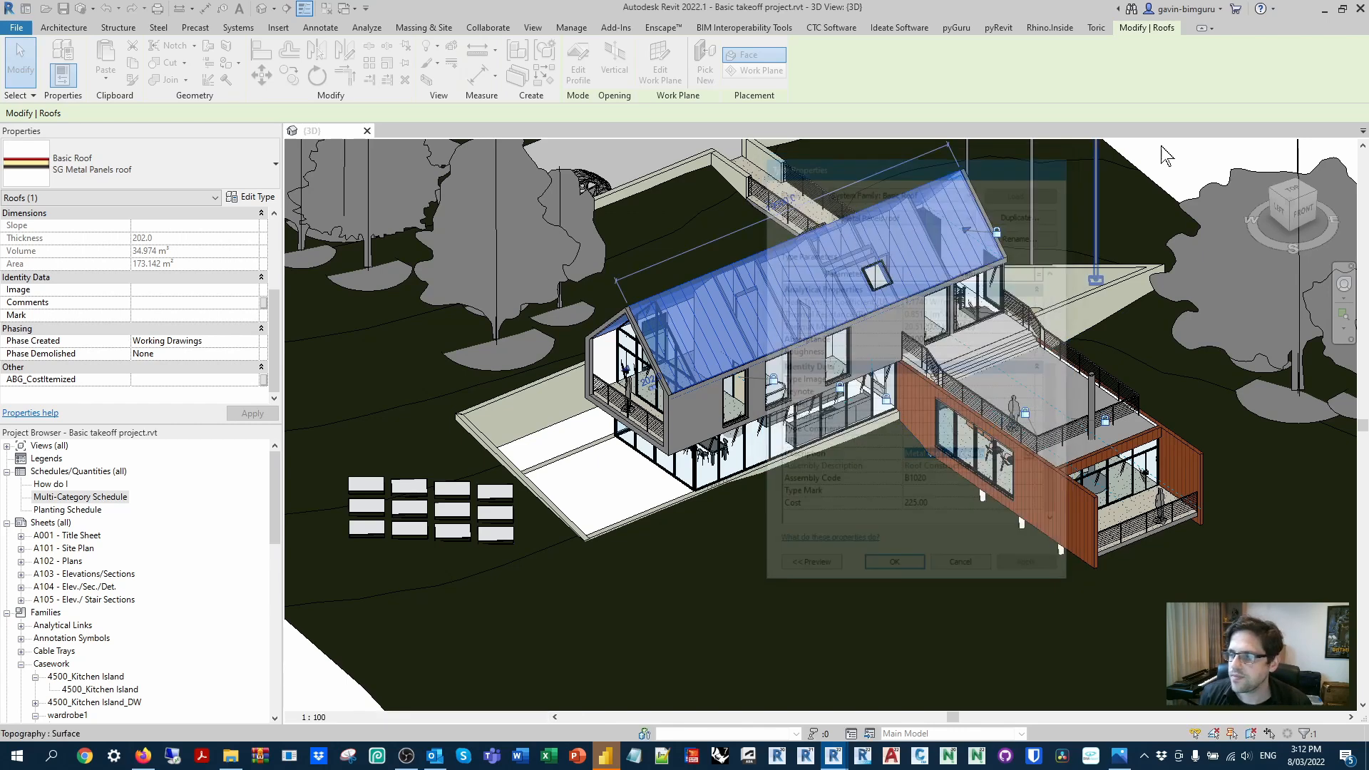
pyautogui.click(1223, 157)
# Switch to Dynamo and create a new workspace.
pyautogui.click(573, 27)
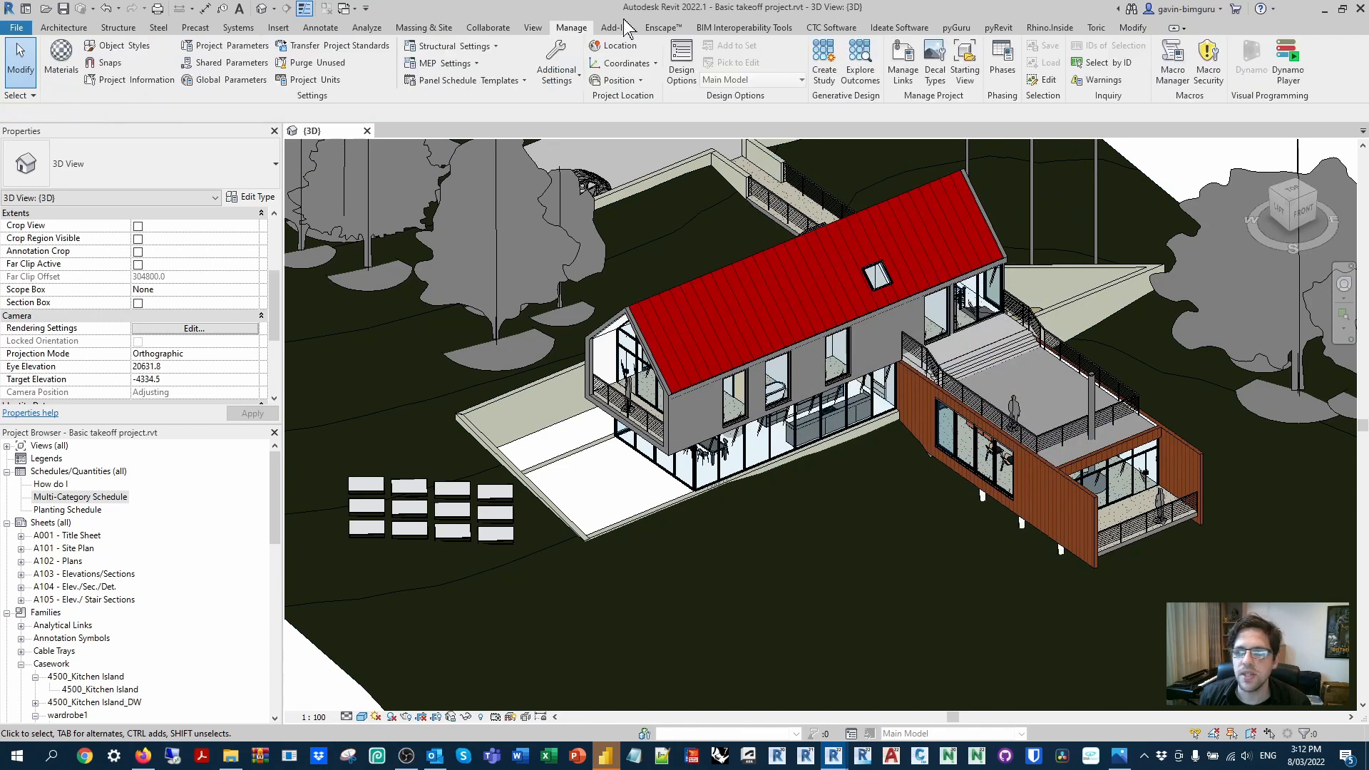
pyautogui.moveTo(836, 757)
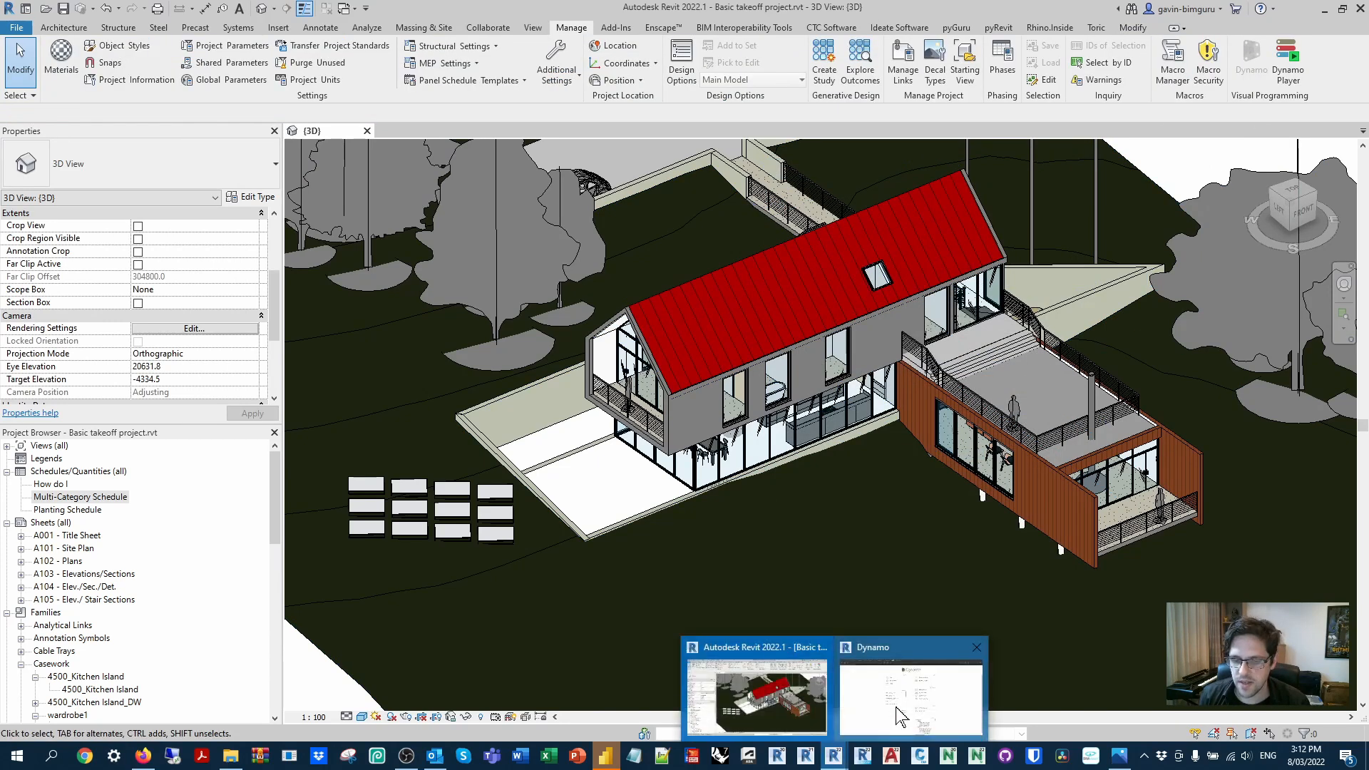
pyautogui.click(901, 717)
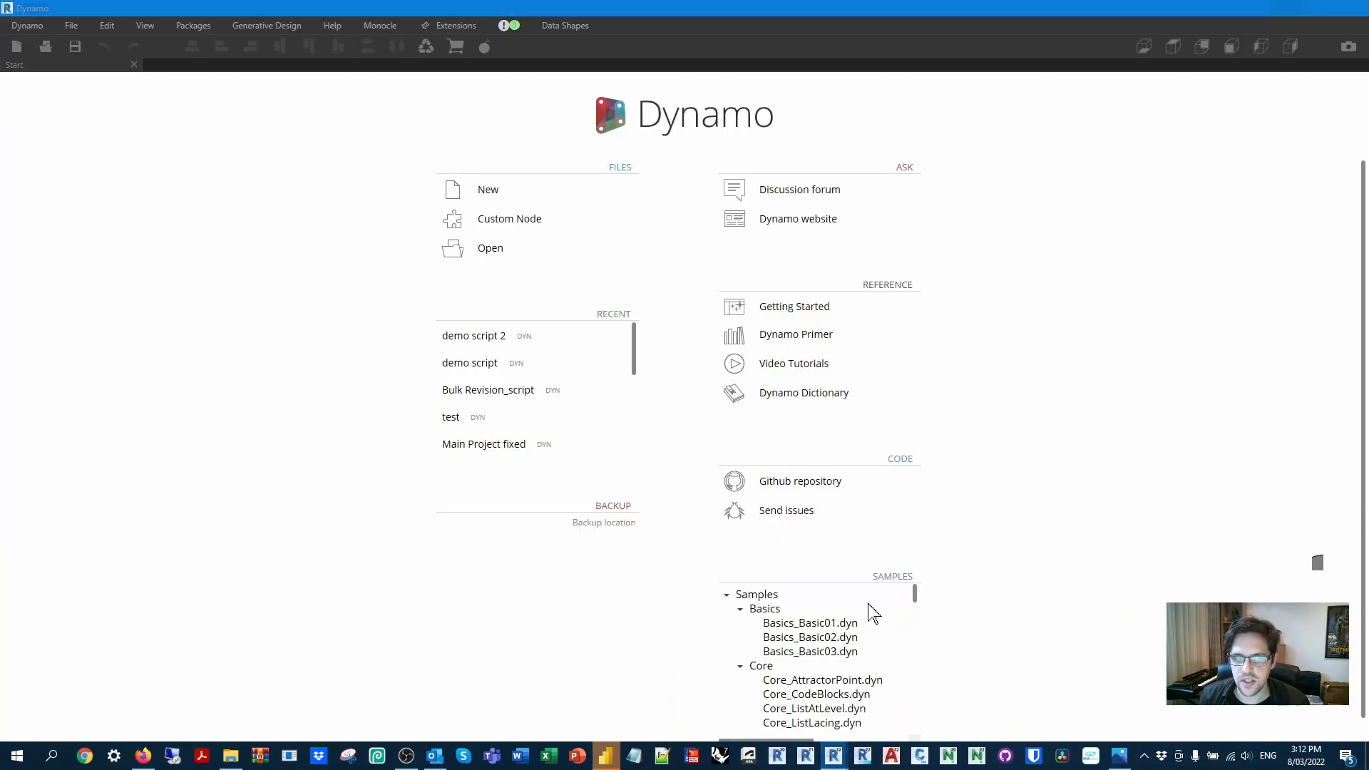
pyautogui.click(533, 189)
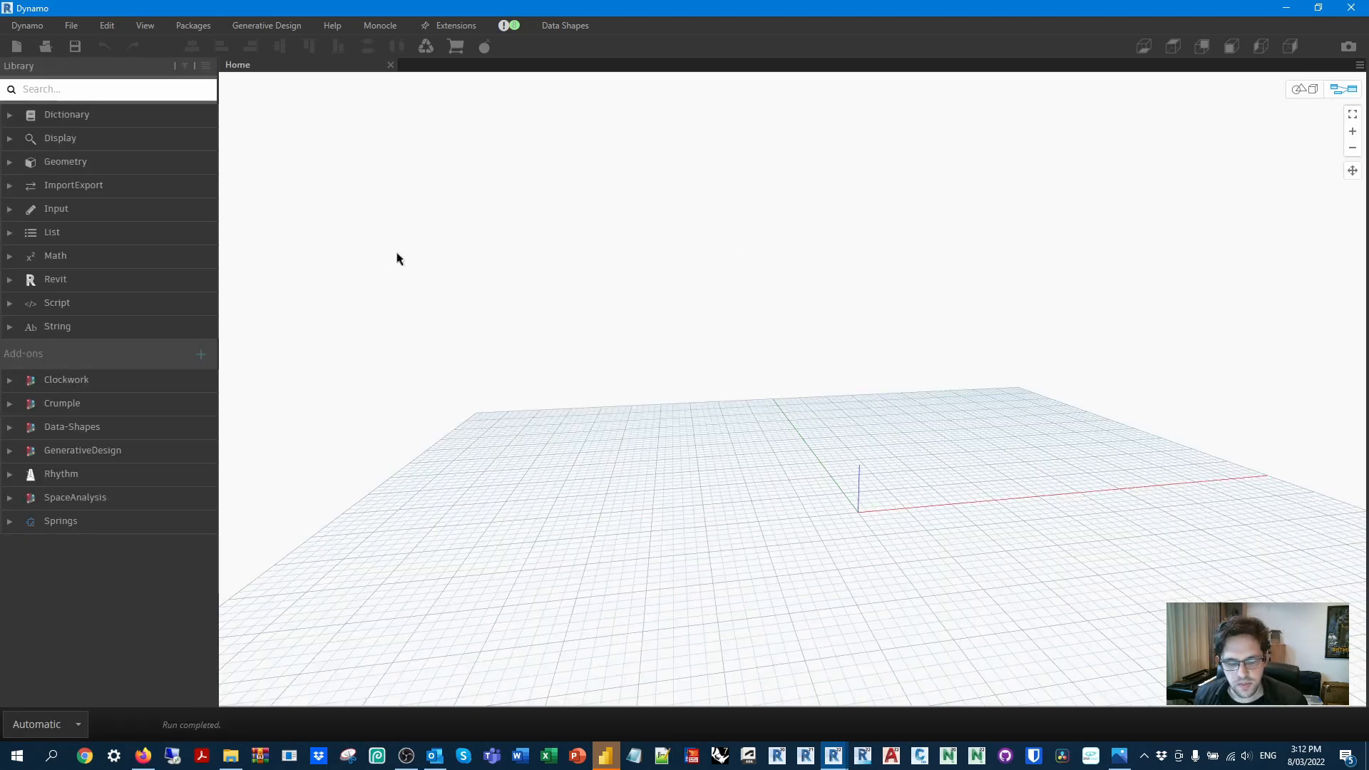
# Save the new workspace to the Desktop as "wip script".
pyautogui.hotkey('ctrl', 's')
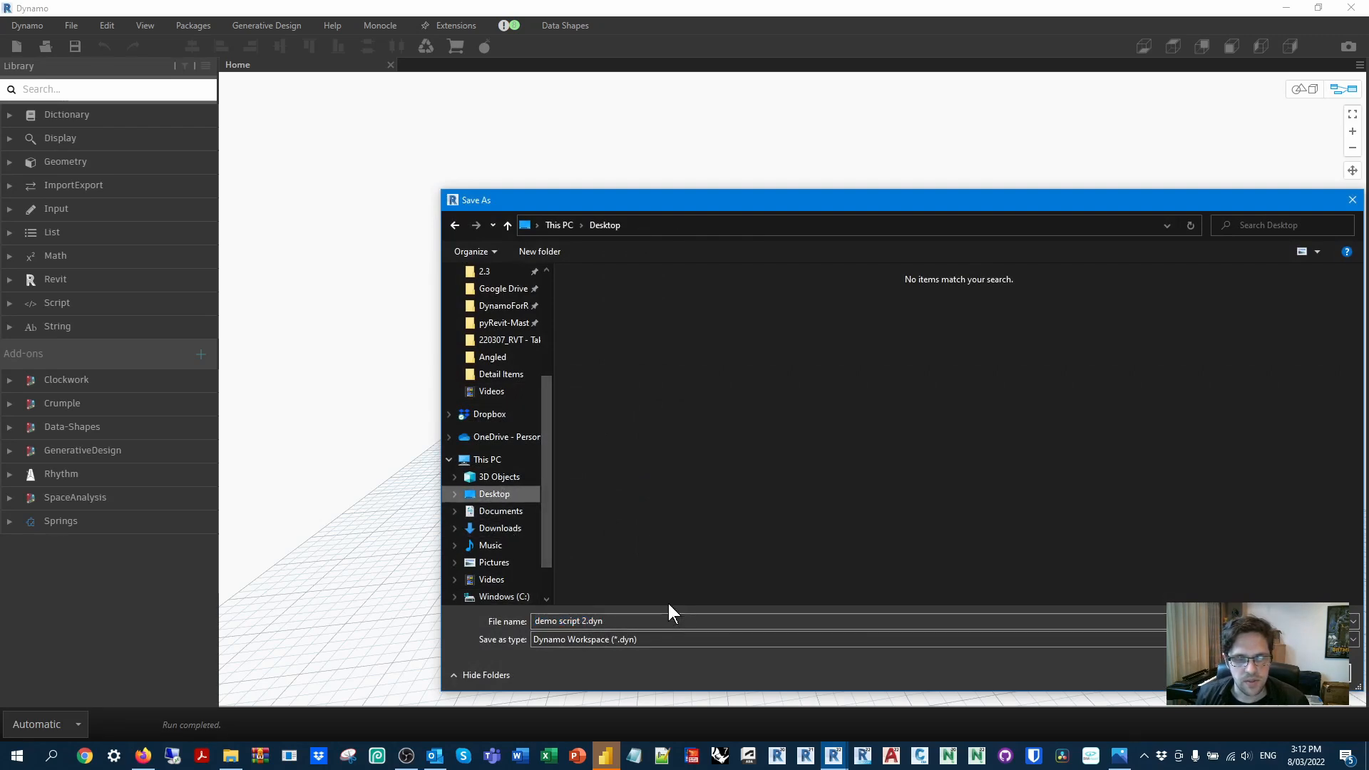
pyautogui.click(706, 623)
pyautogui.write('wi')
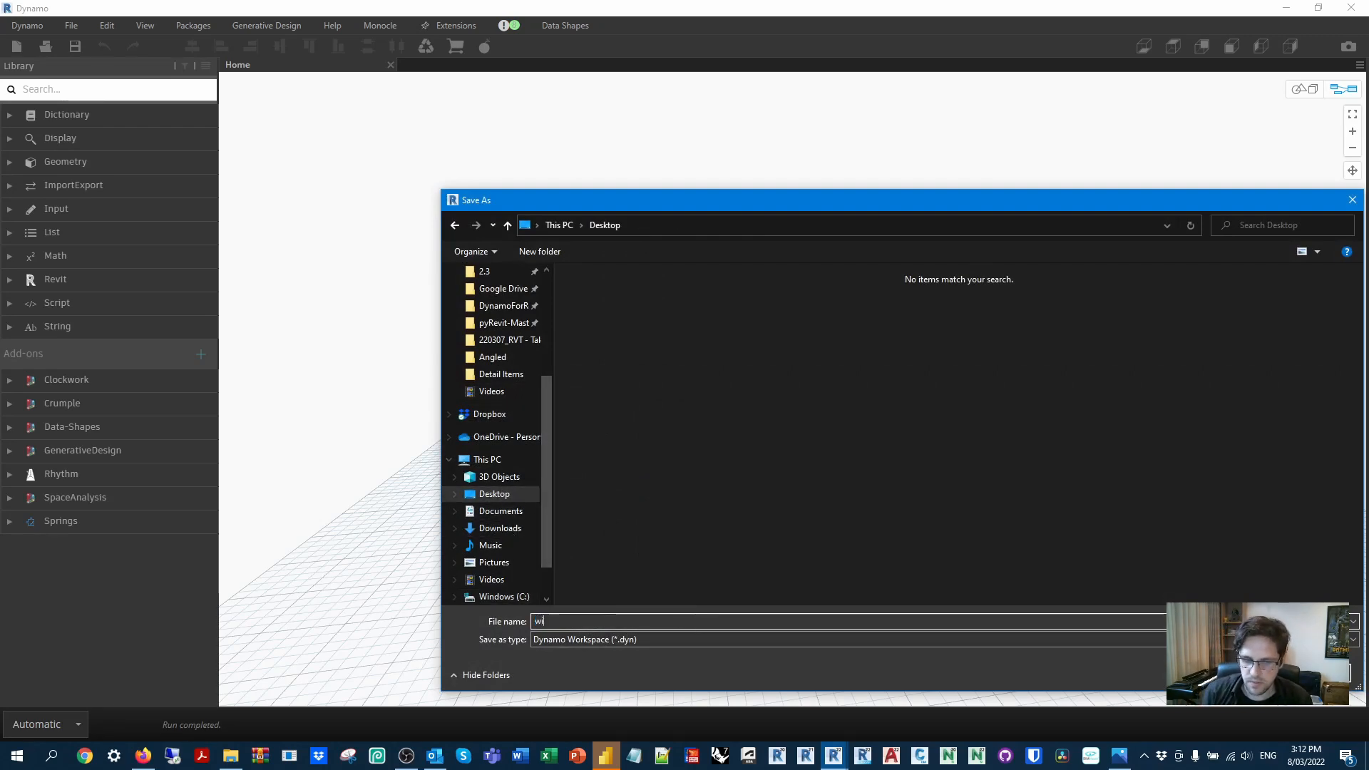
pyautogui.write('p script')
pyautogui.press('Return')
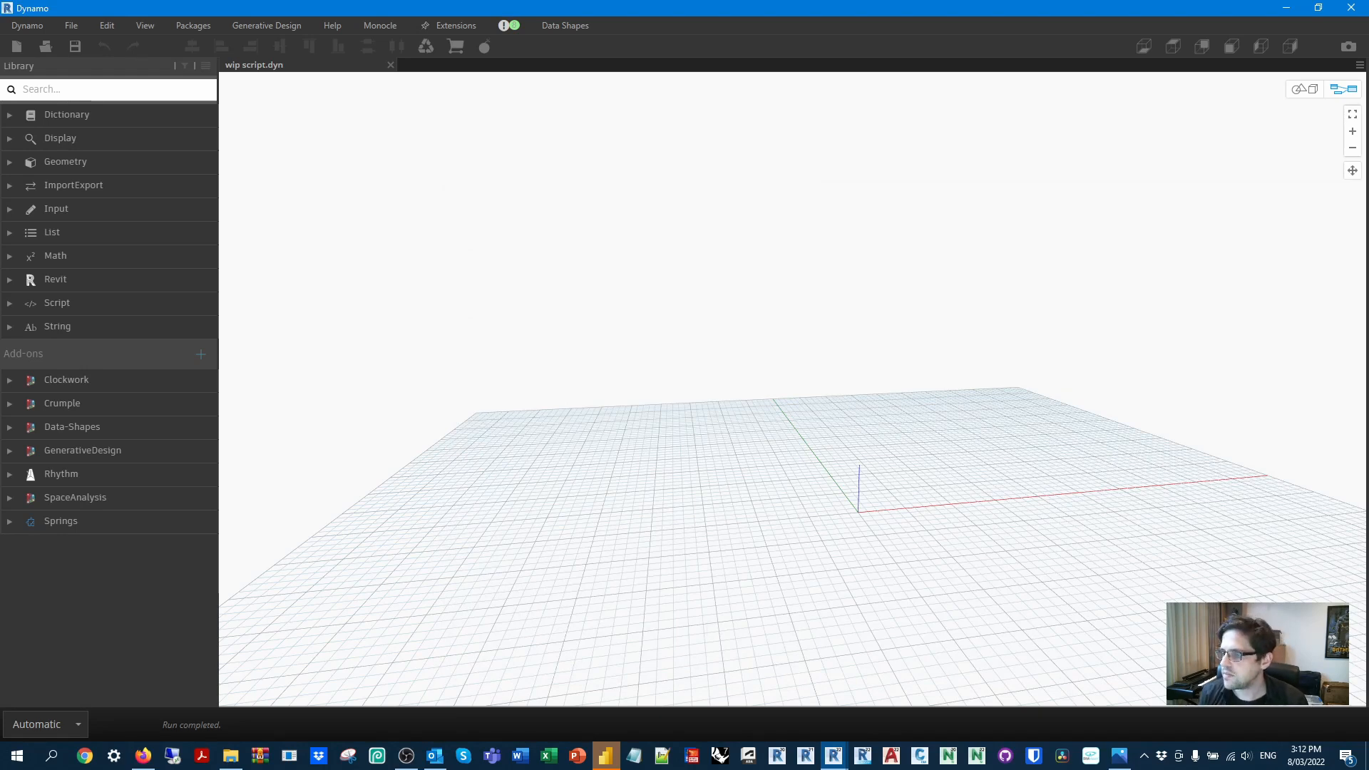
pyautogui.press('super+Down')
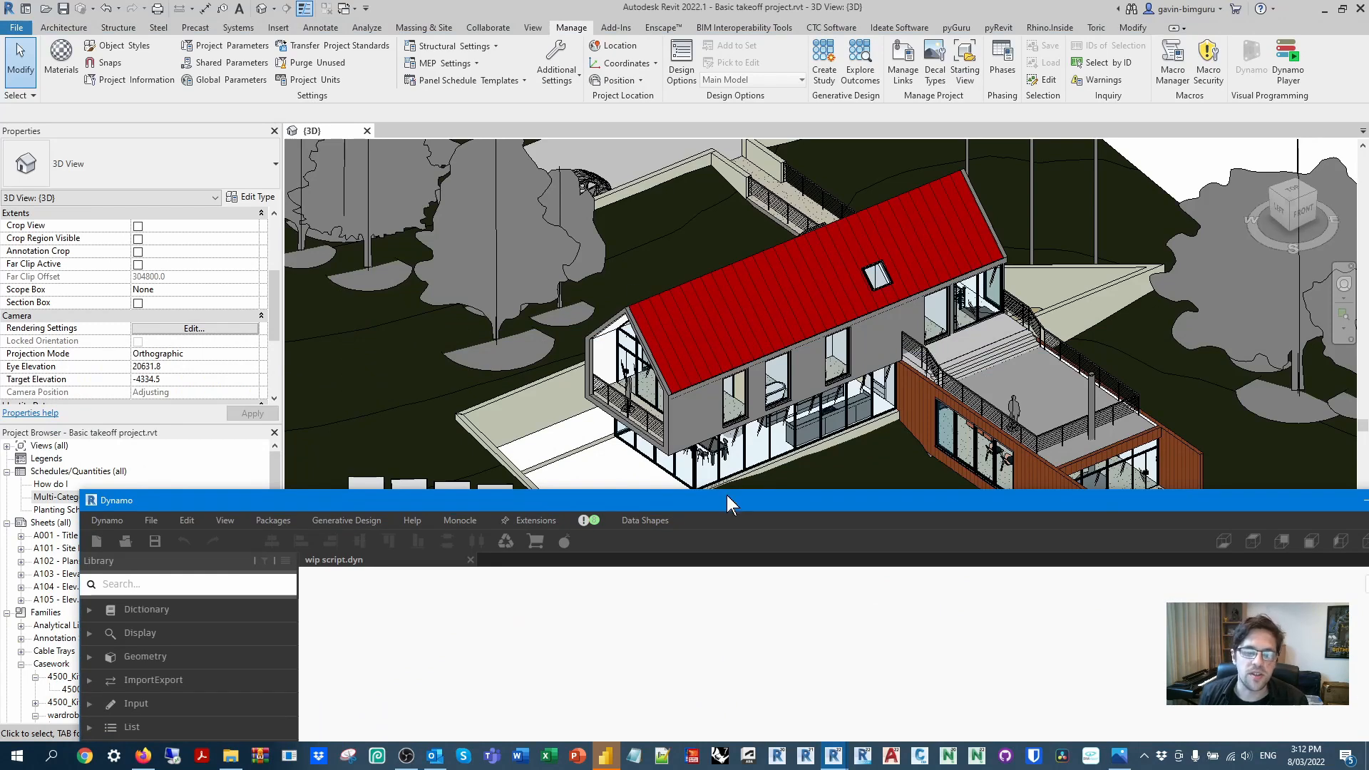
pyautogui.doubleClick(726, 495)
# Add an All Elements In Active View node to the graph and preview its list of elements.
pyautogui.rightClick(549, 303)
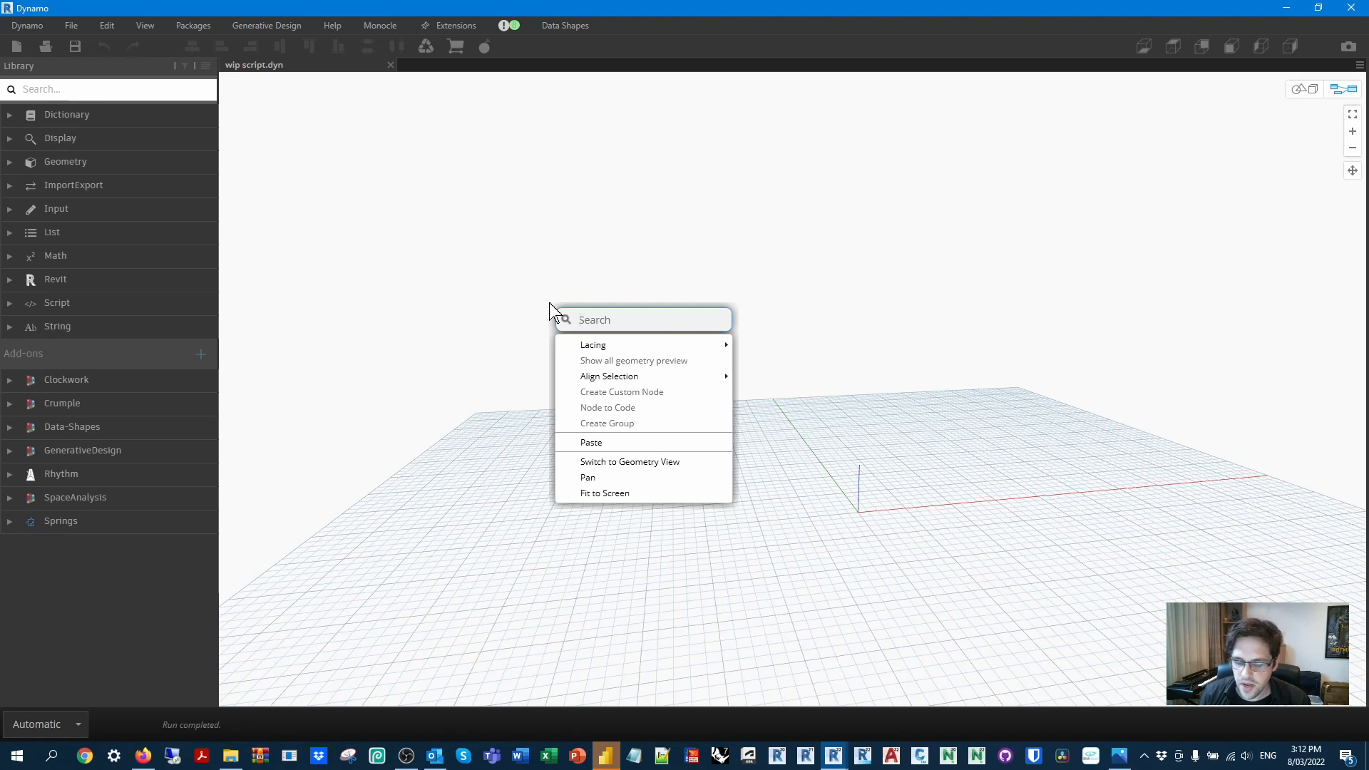
pyautogui.write('all ele')
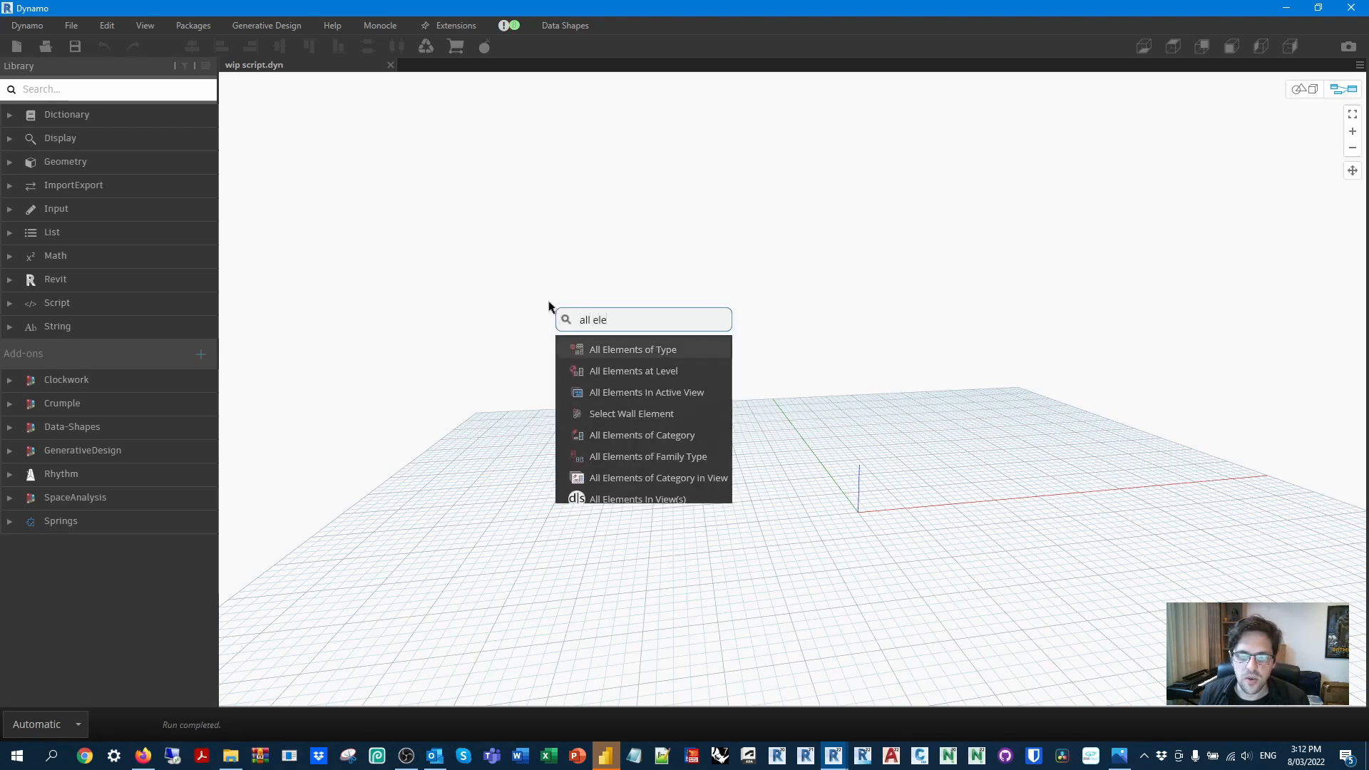
pyautogui.click(666, 385)
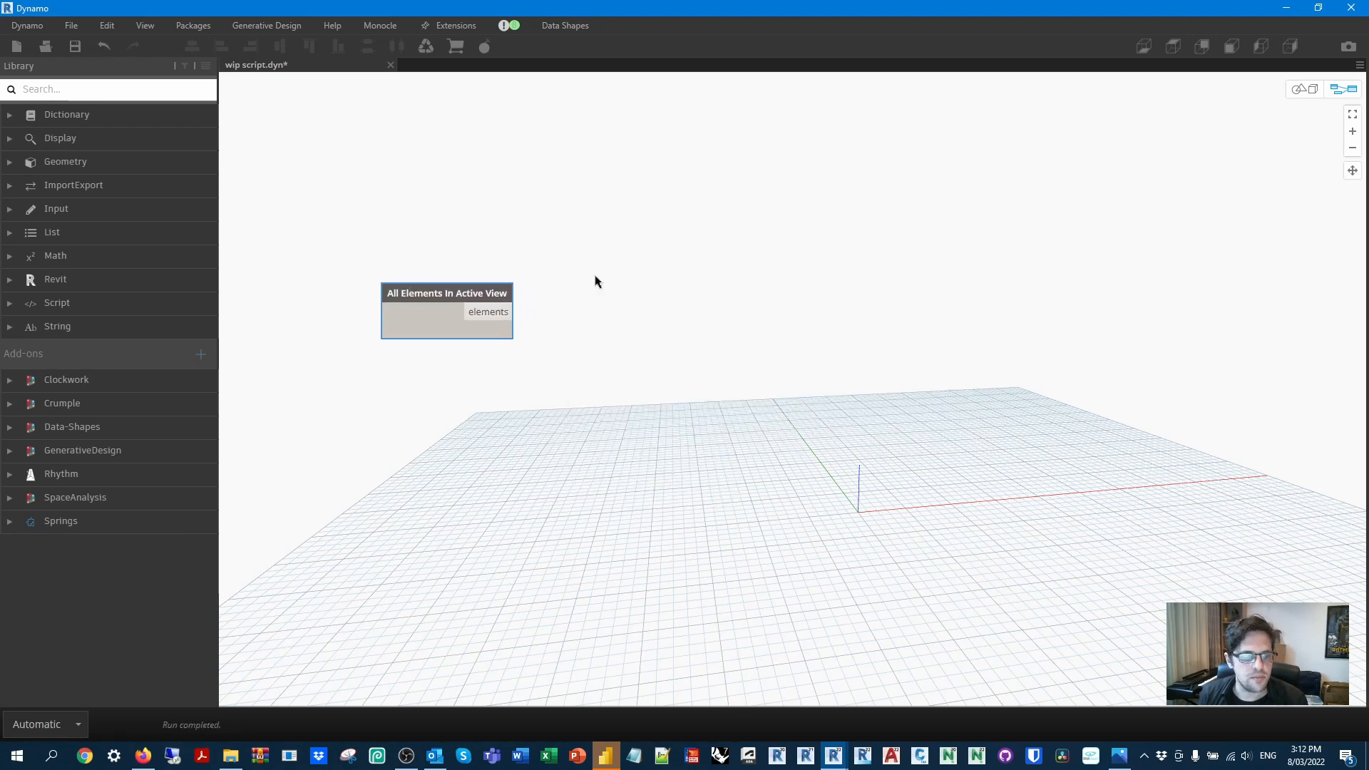
pyautogui.moveTo(499, 353)
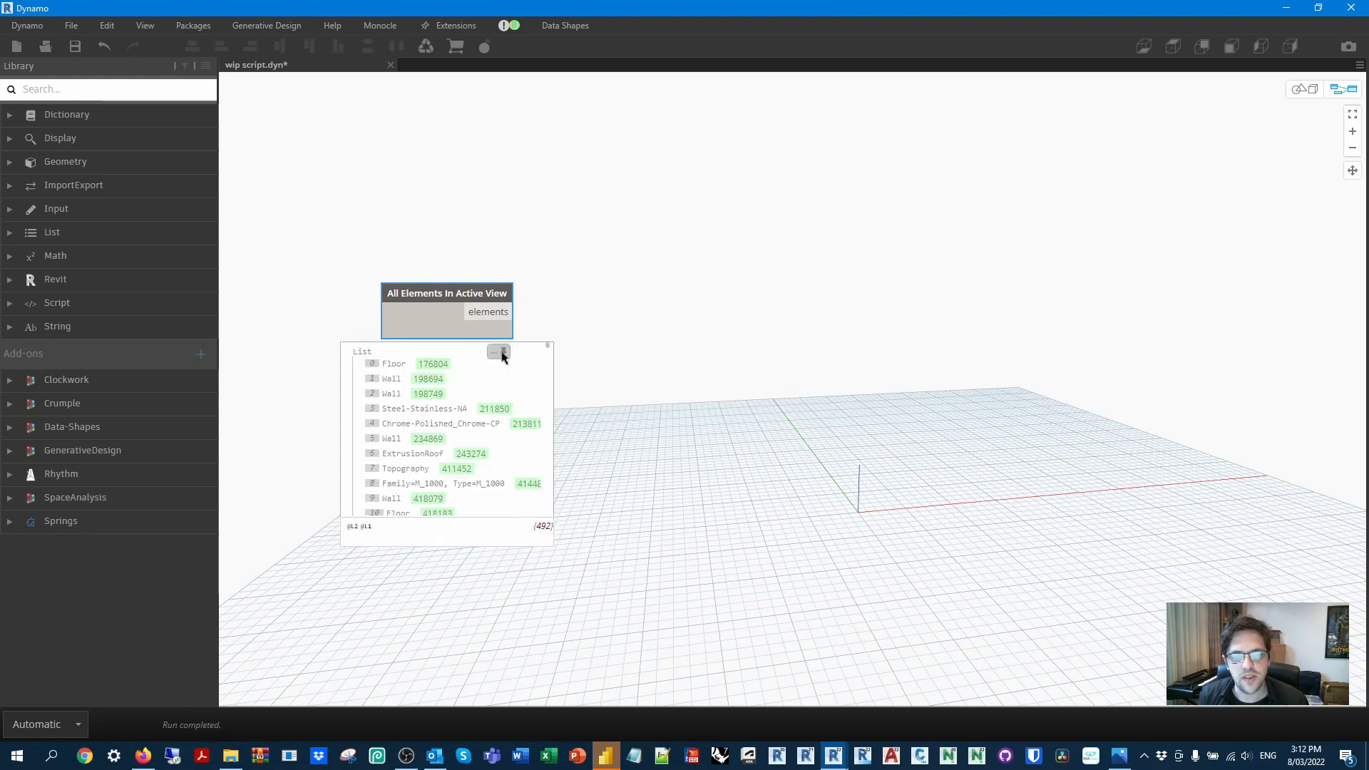
pyautogui.click(637, 289)
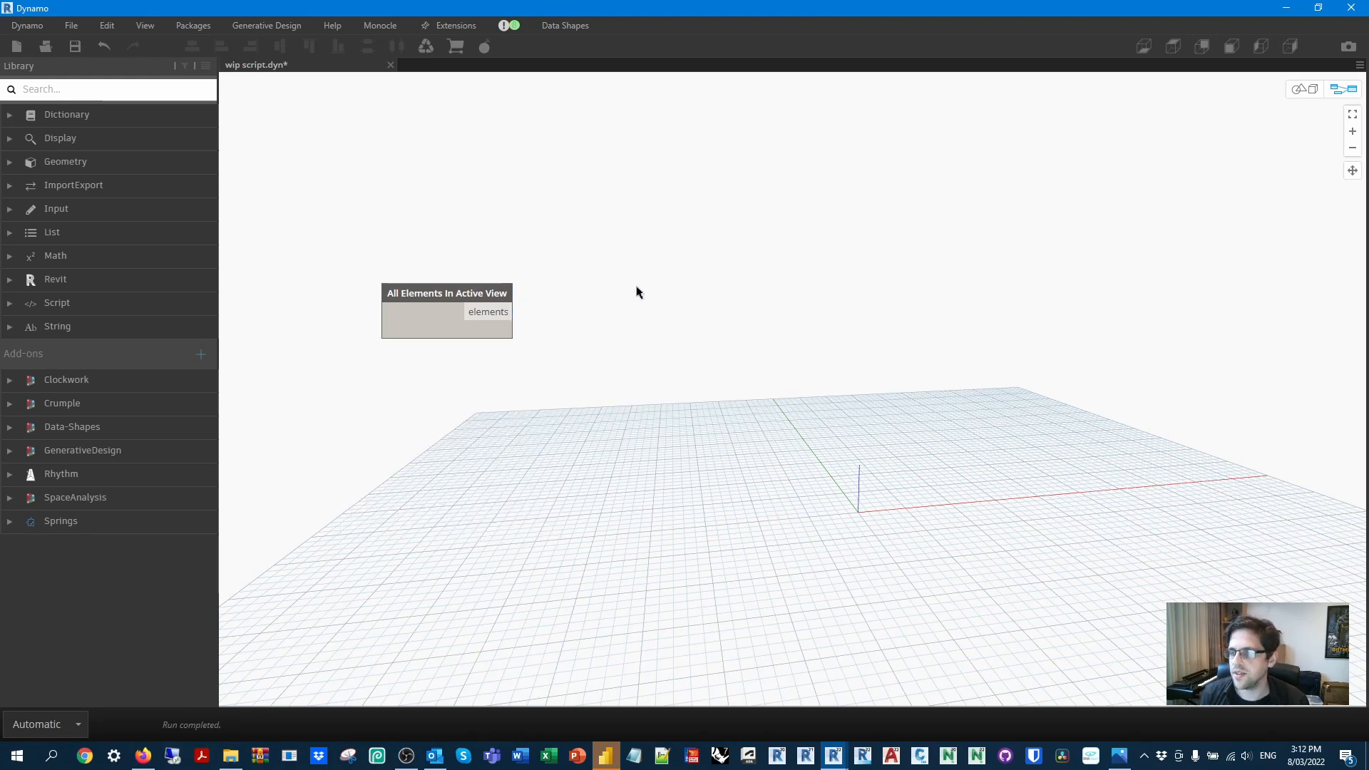
# Add an Element.ElementType node from the Revit Elements library.
pyautogui.click(106, 278)
pyautogui.click(96, 349)
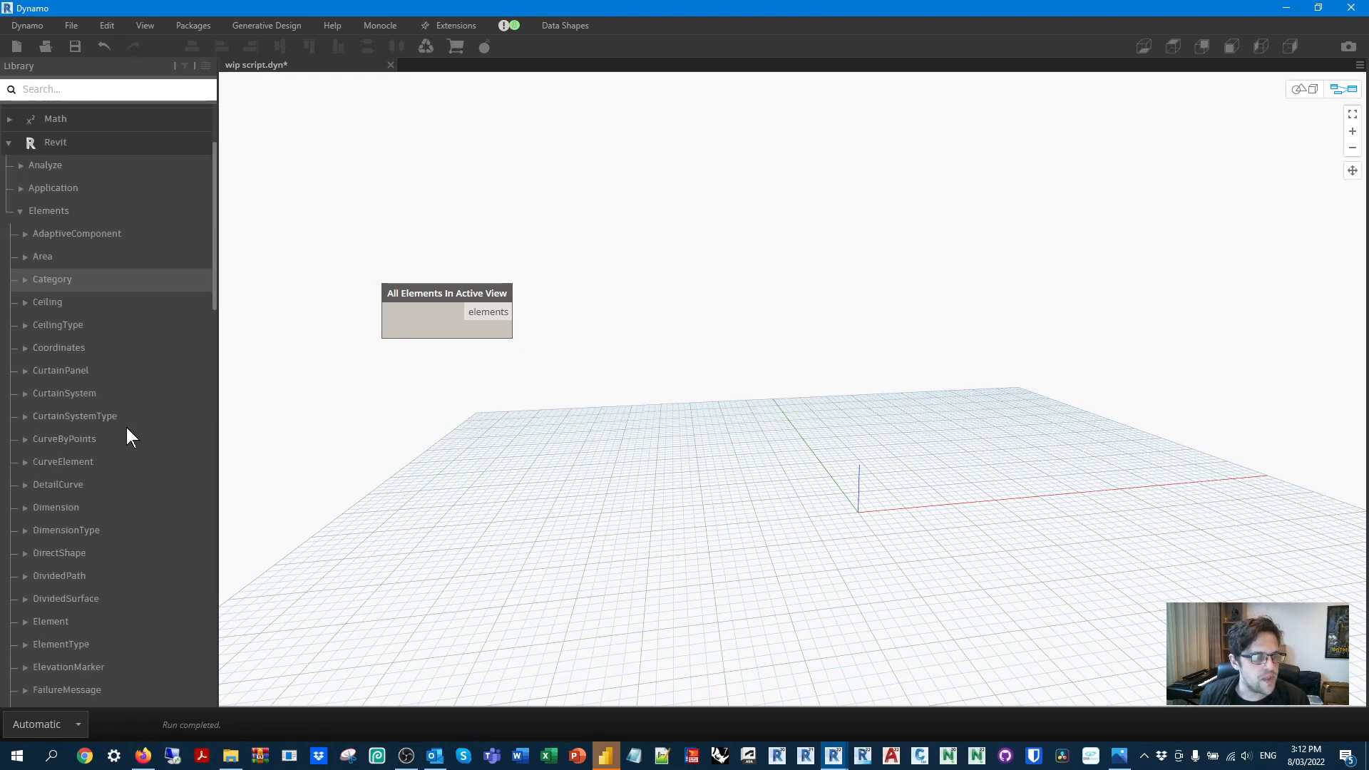
pyautogui.scroll(-3, 126, 426)
pyautogui.click(60, 331)
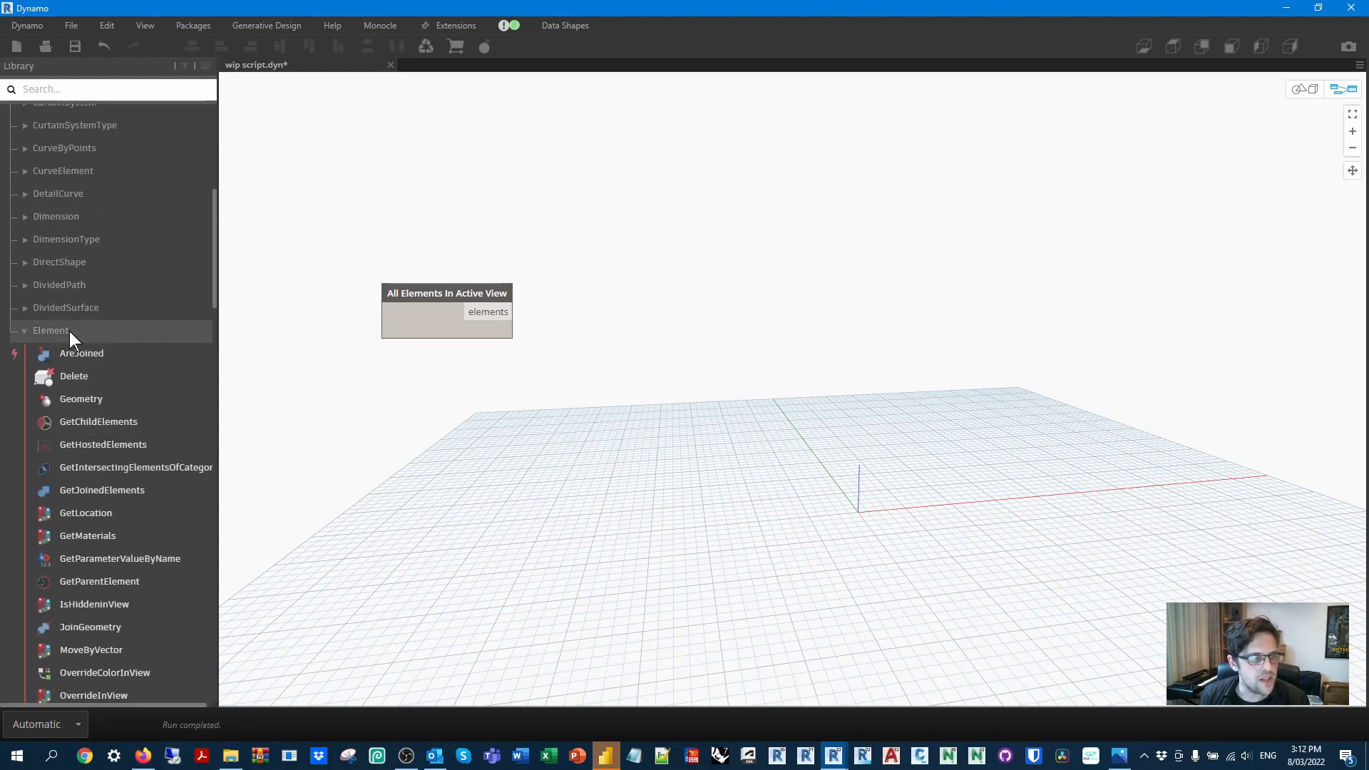
pyautogui.scroll(-10, 124, 373)
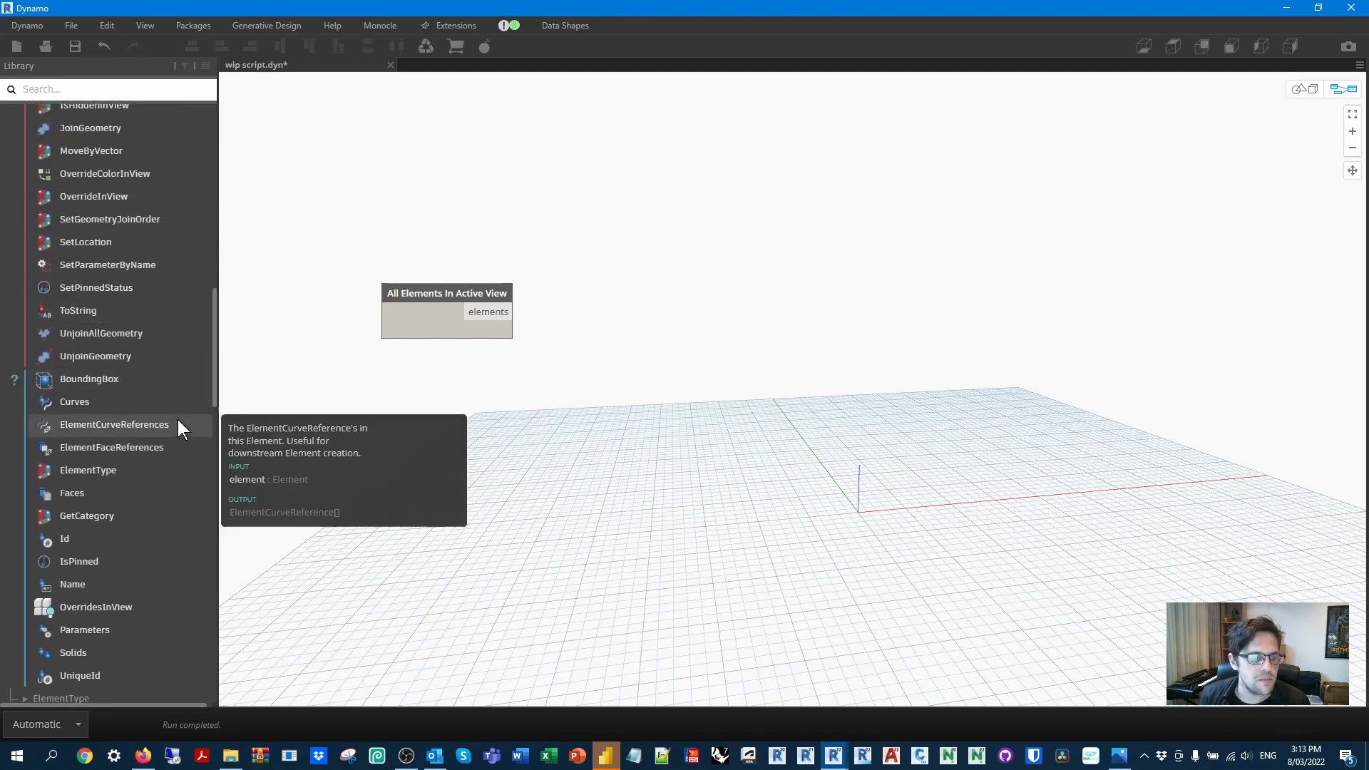
pyautogui.scroll(-4, 177, 419)
pyautogui.scroll(1, 177, 419)
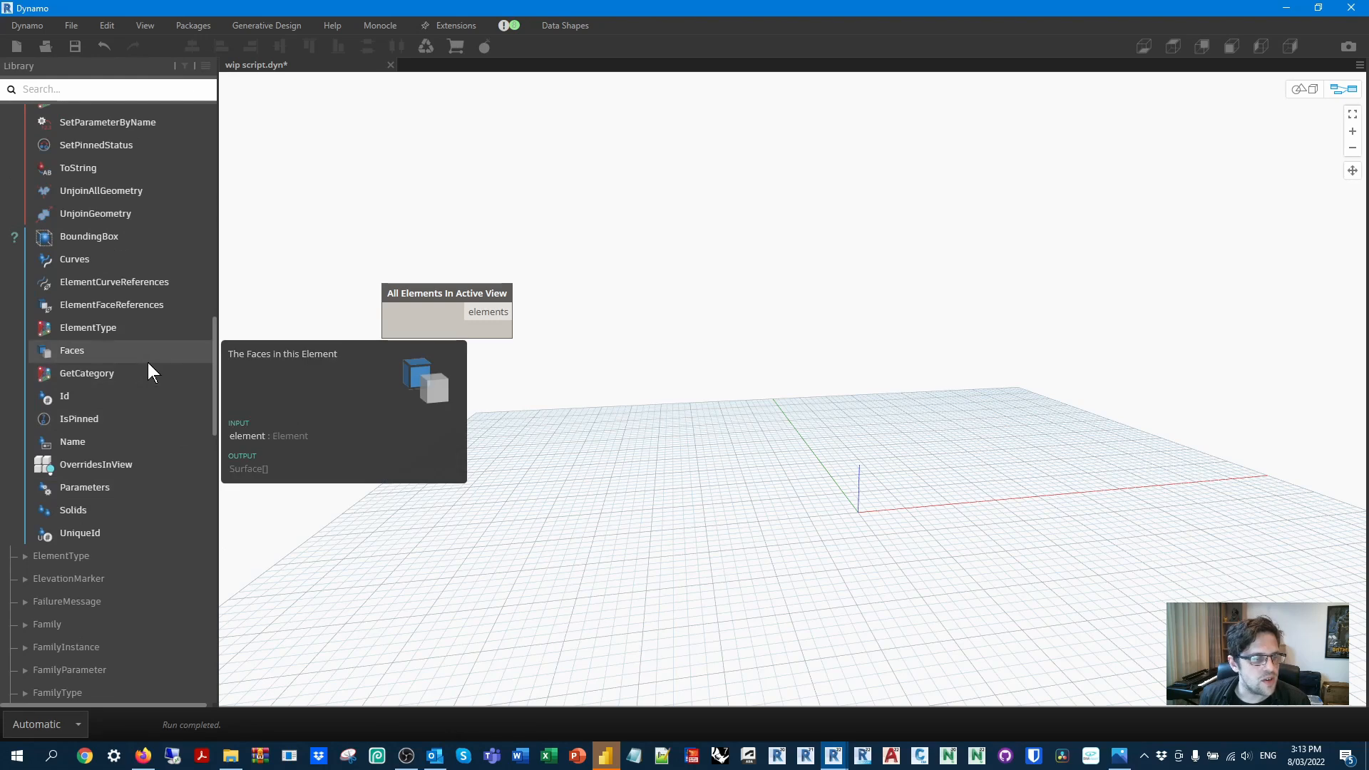
pyautogui.click(139, 326)
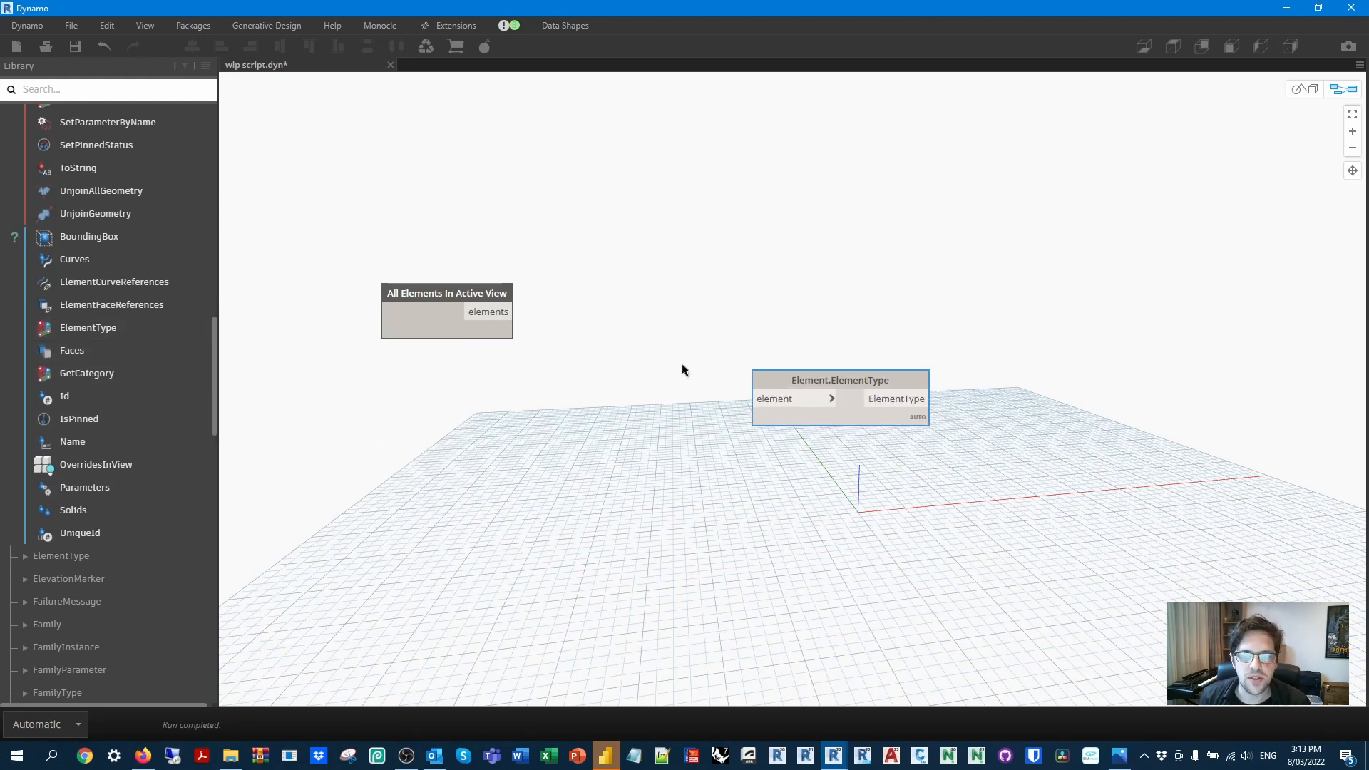
# Connect the elements output of All Elements In Active View to the element input of Element.ElementType and preview the resulting types.
pyautogui.moveTo(485, 315); pyautogui.dragTo(603, 386)
pyautogui.moveTo(764, 409); pyautogui.dragTo(785, 420)
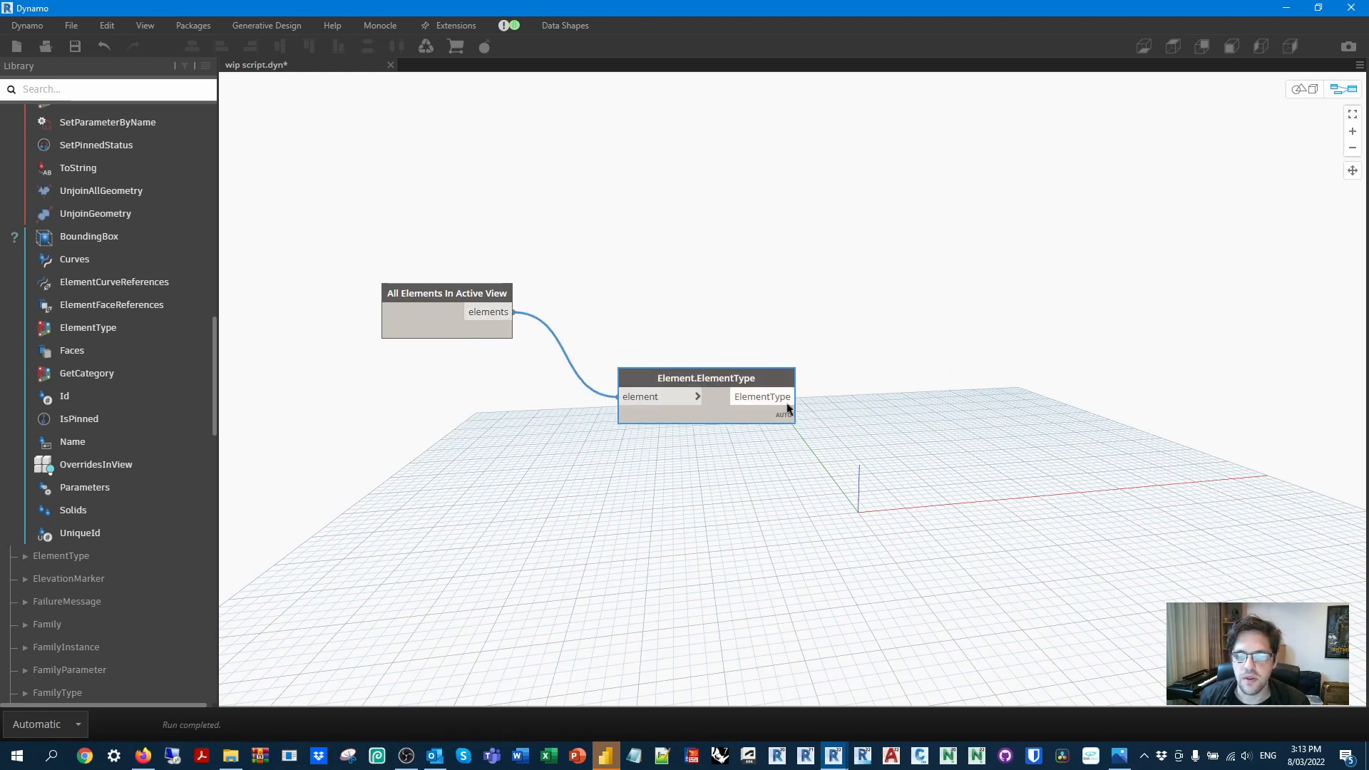
pyautogui.moveTo(782, 440)
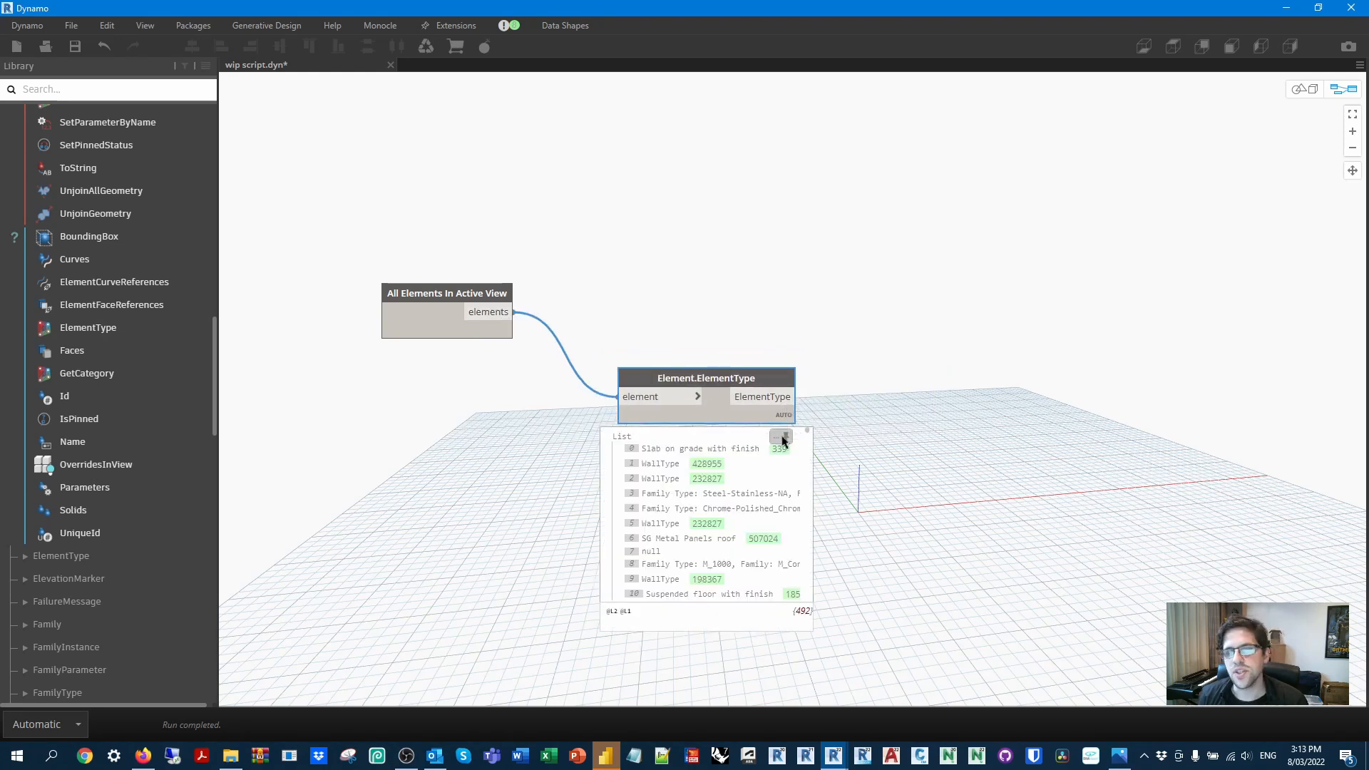
# Add an Element.GetParameterValueByName node below and beyond the Element.ElementType node.
pyautogui.moveTo(917, 342); pyautogui.dragTo(835, 350, button='middle')
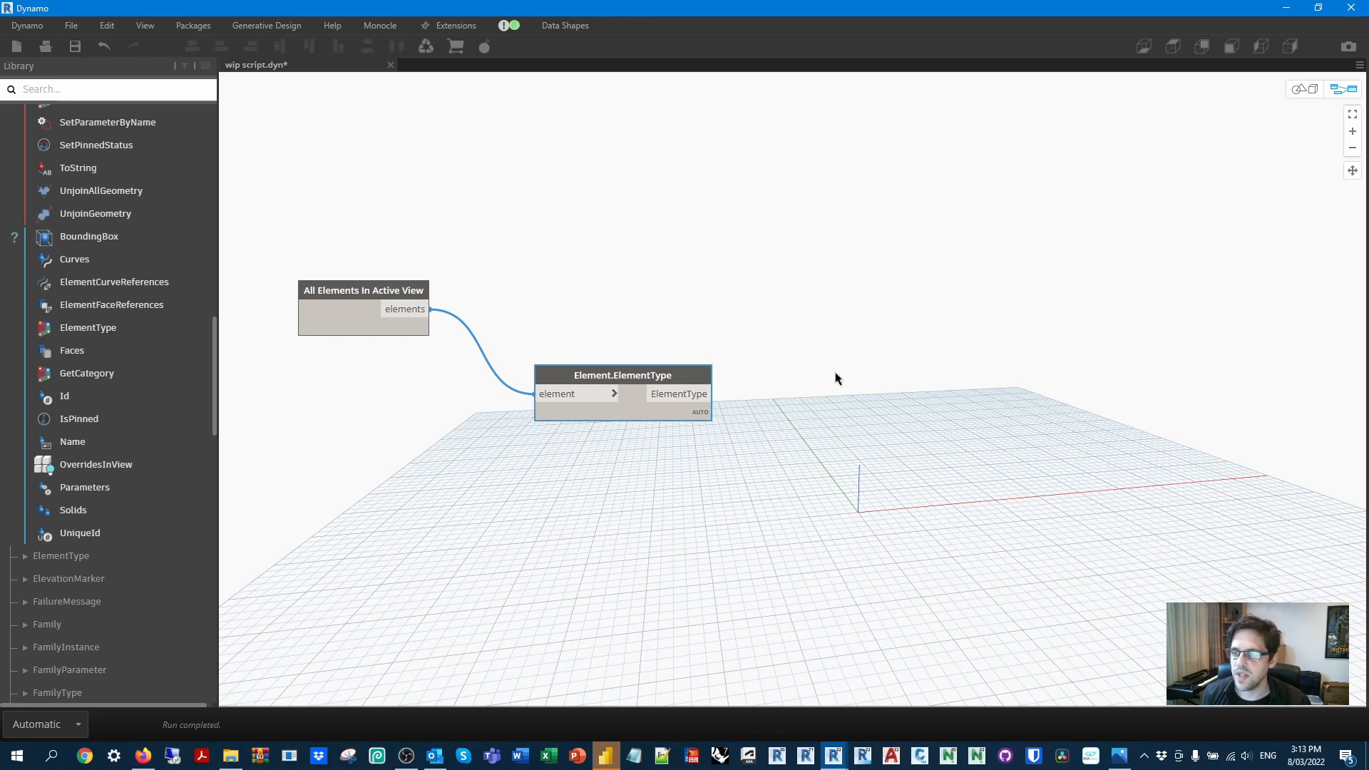
pyautogui.rightClick(922, 463)
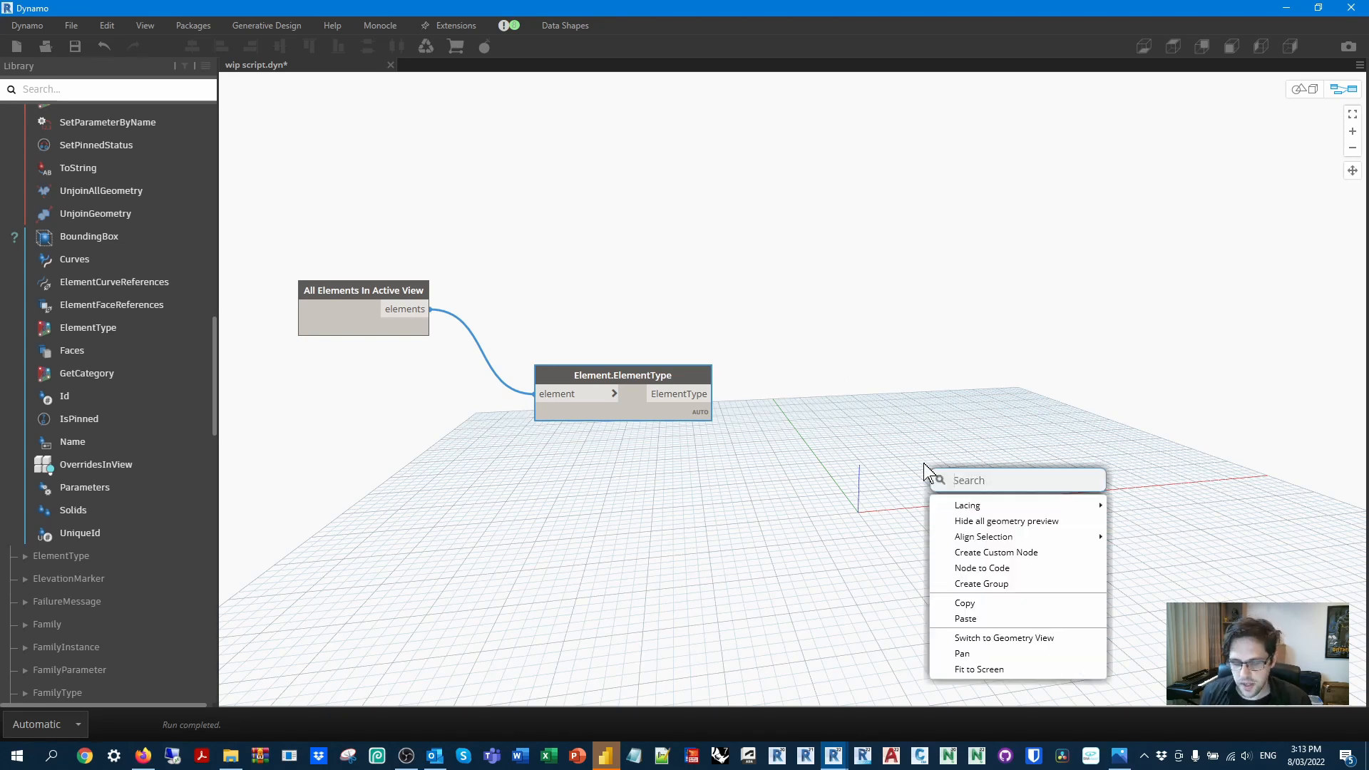
pyautogui.write('getparam')
pyautogui.click(1006, 547)
pyautogui.moveTo(1041, 561); pyautogui.dragTo(911, 463)
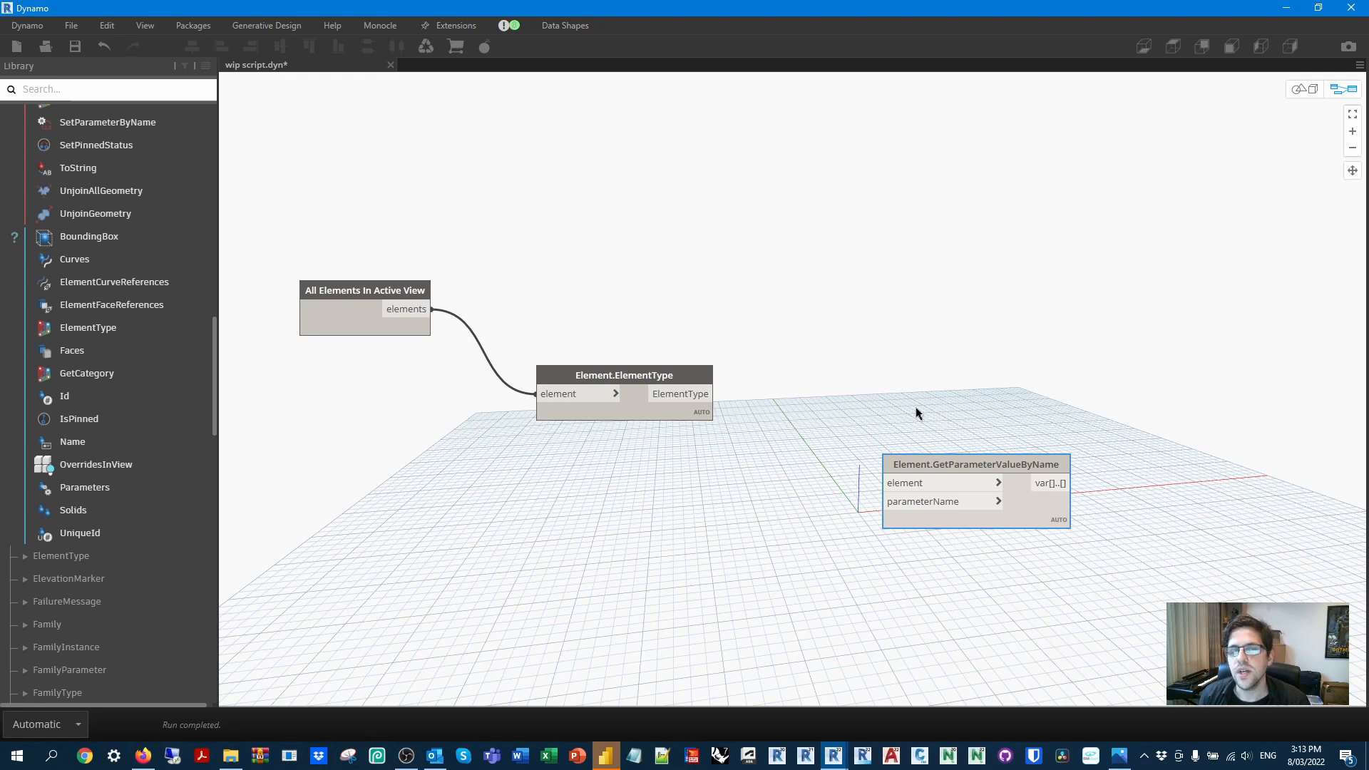
# Add a Function Apply node to the graph.
pyautogui.rightClick(916, 409)
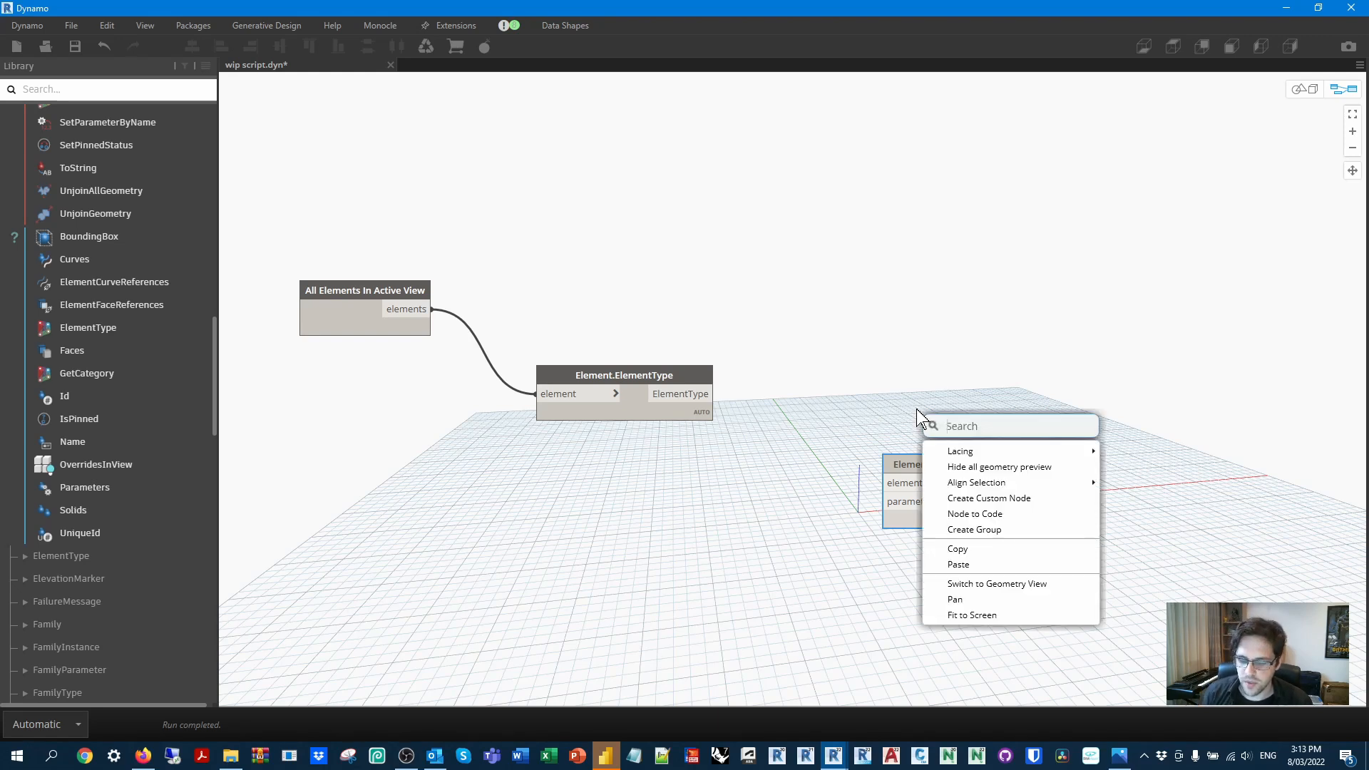
pyautogui.write('apply')
pyautogui.click(1007, 457)
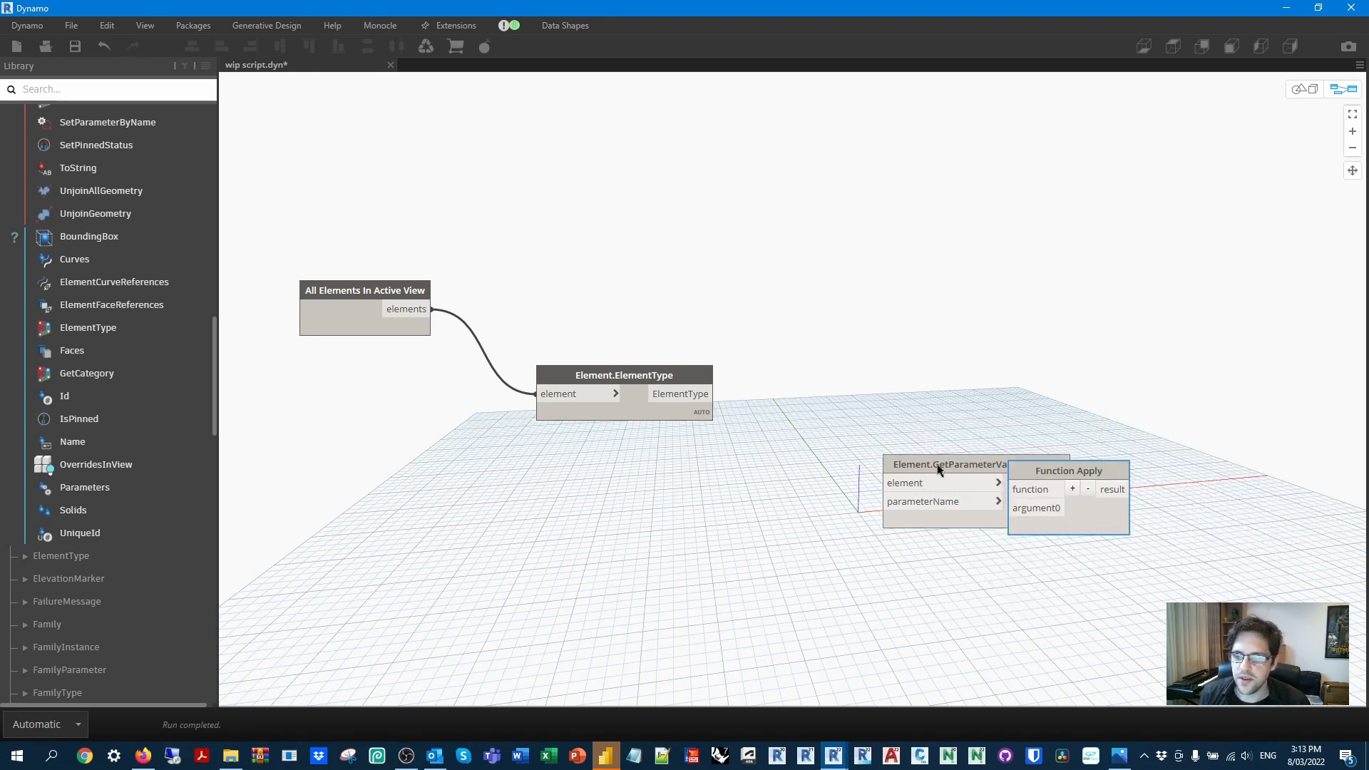
# Arrange the Function Apply inputs, wiring ElementType into argument0 and the Element.GetParameterValueByName output into function.
pyautogui.moveTo(954, 464); pyautogui.dragTo(716, 560)
pyautogui.moveTo(1056, 476); pyautogui.dragTo(1013, 466)
pyautogui.moveTo(714, 393); pyautogui.dragTo(821, 578)
pyautogui.moveTo(648, 589); pyautogui.dragTo(677, 529)
# Add a code block containing "ABG_TakeoffRate"; to supply the parameter name.
pyautogui.doubleClick(512, 519)
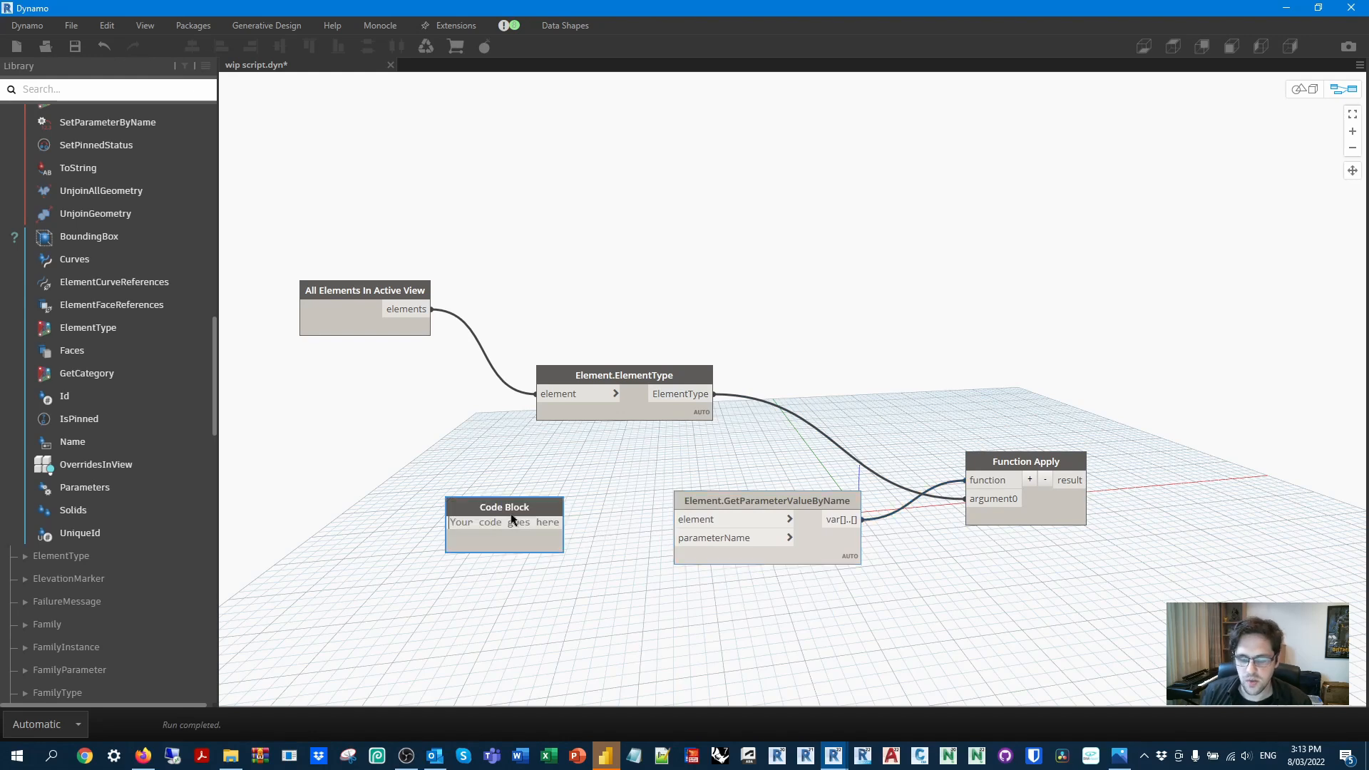
pyautogui.write('"ABD_Ta')
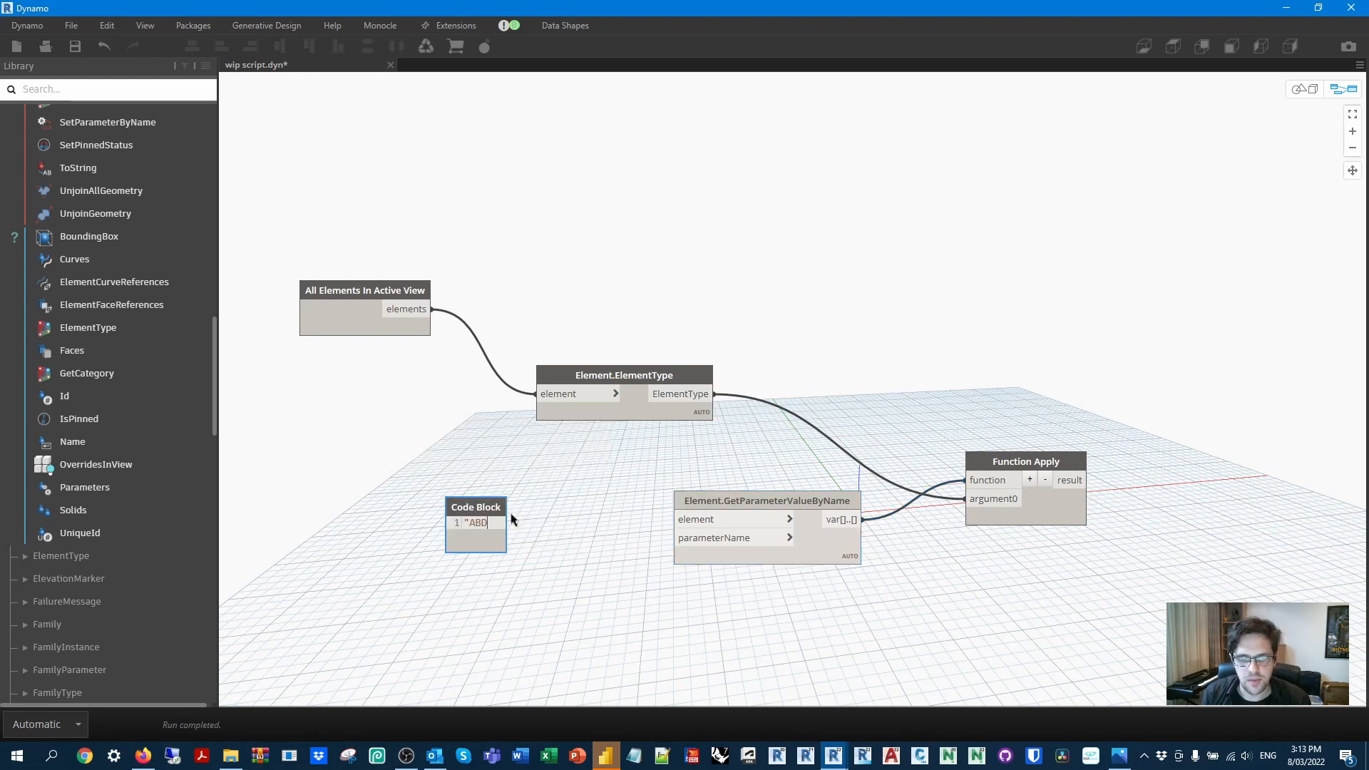
pyautogui.press('BackSpace')
pyautogui.press('BackSpace')
pyautogui.press('BackSpace')
pyautogui.press('BackSpace')
pyautogui.write('G_Take')
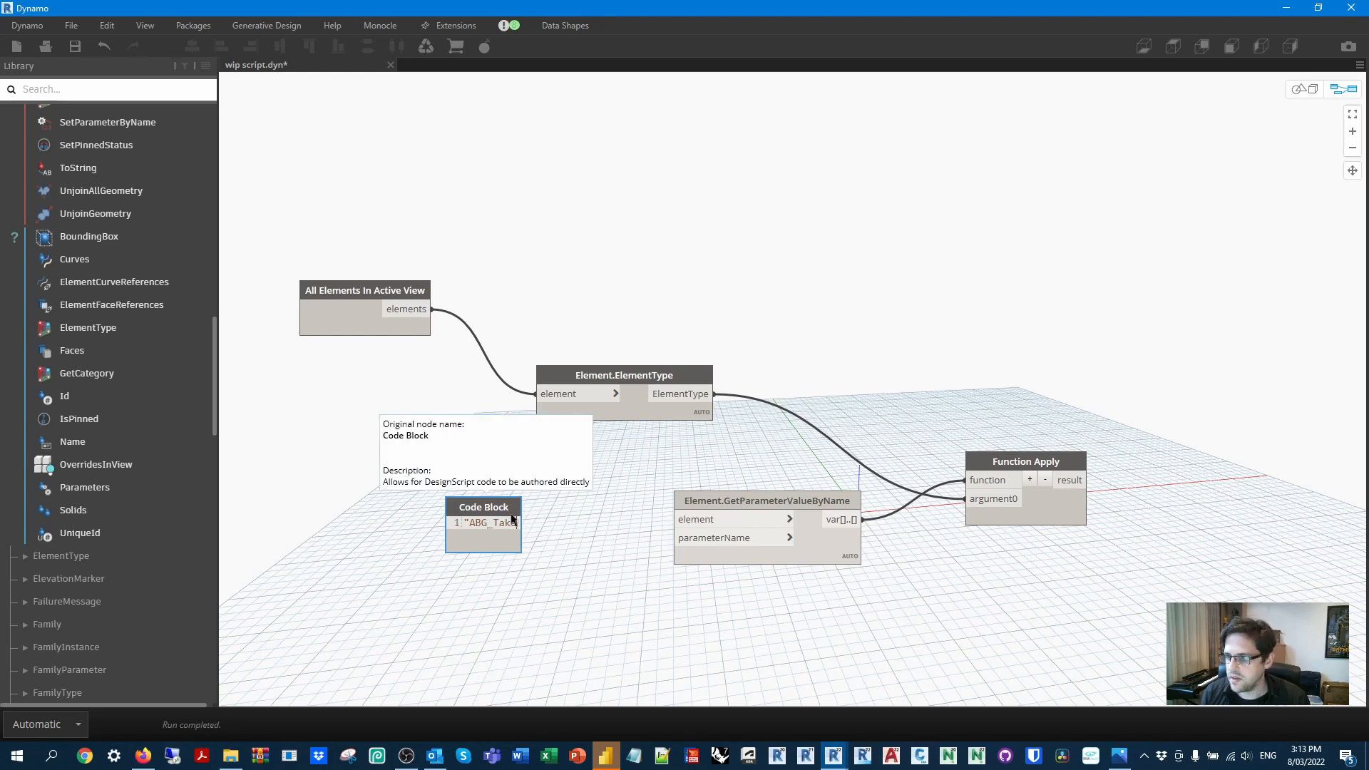
pyautogui.write('offFR')
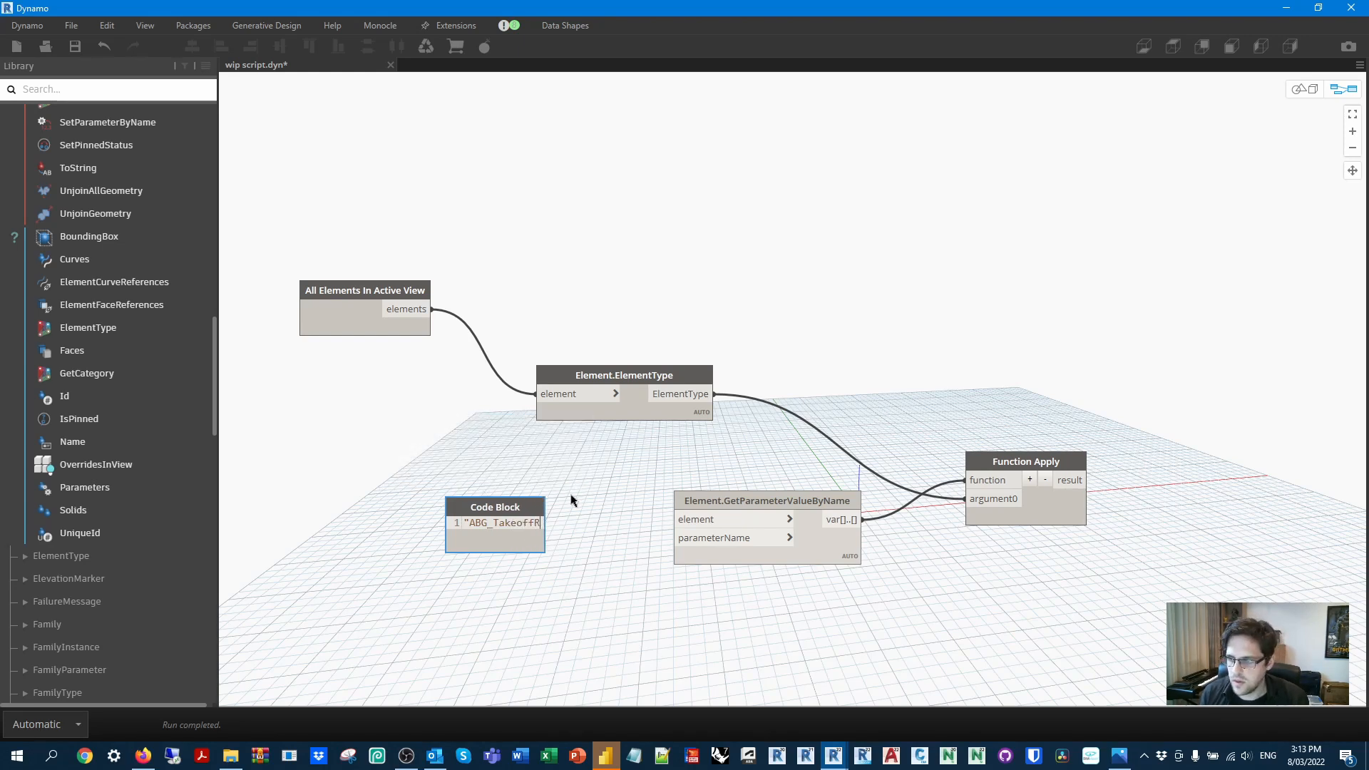
pyautogui.write('ate";')
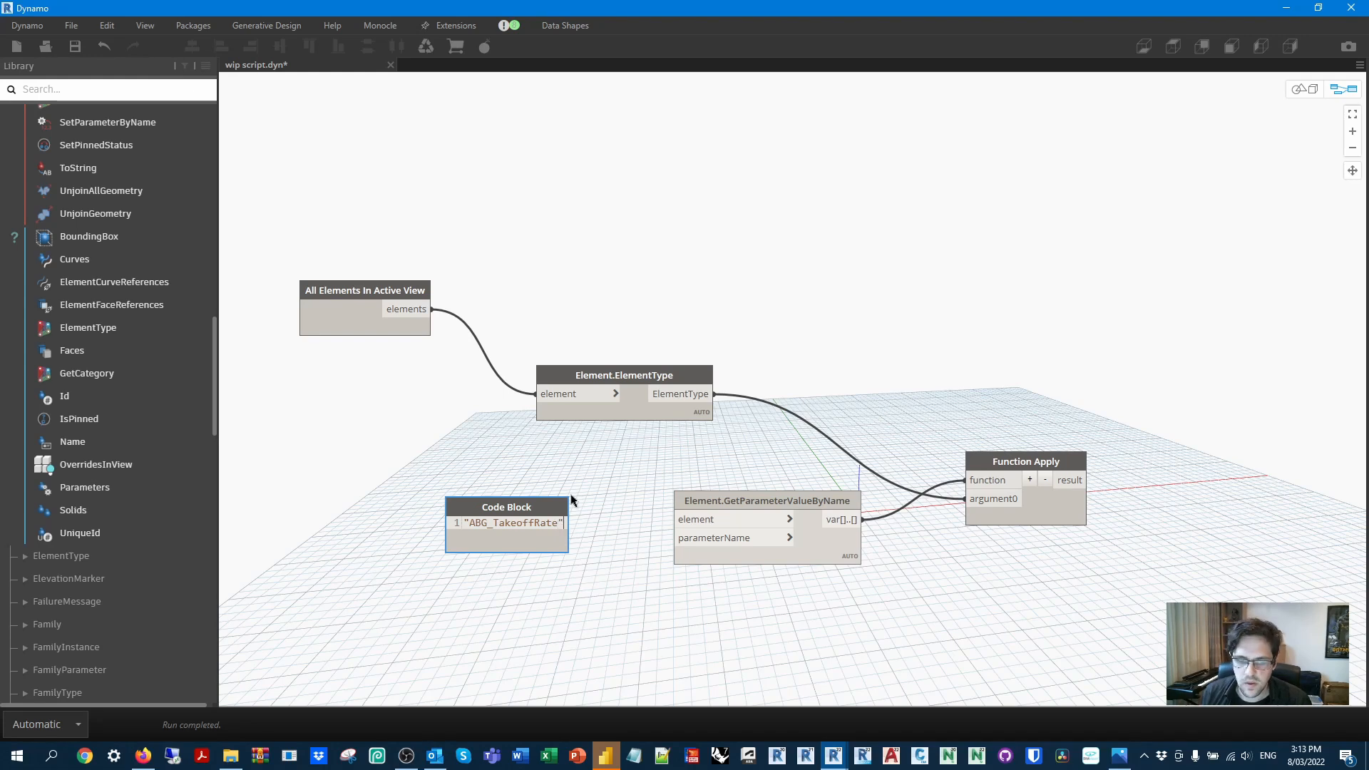
pyautogui.click(574, 502)
# Wire the "ABG_TakeoffRate" code block into parameterName of Element.GetParameterValueByName, move it closer, and preview the Function Apply result.
pyautogui.moveTo(590, 522); pyautogui.dragTo(673, 538)
pyautogui.moveTo(541, 507); pyautogui.dragTo(600, 520)
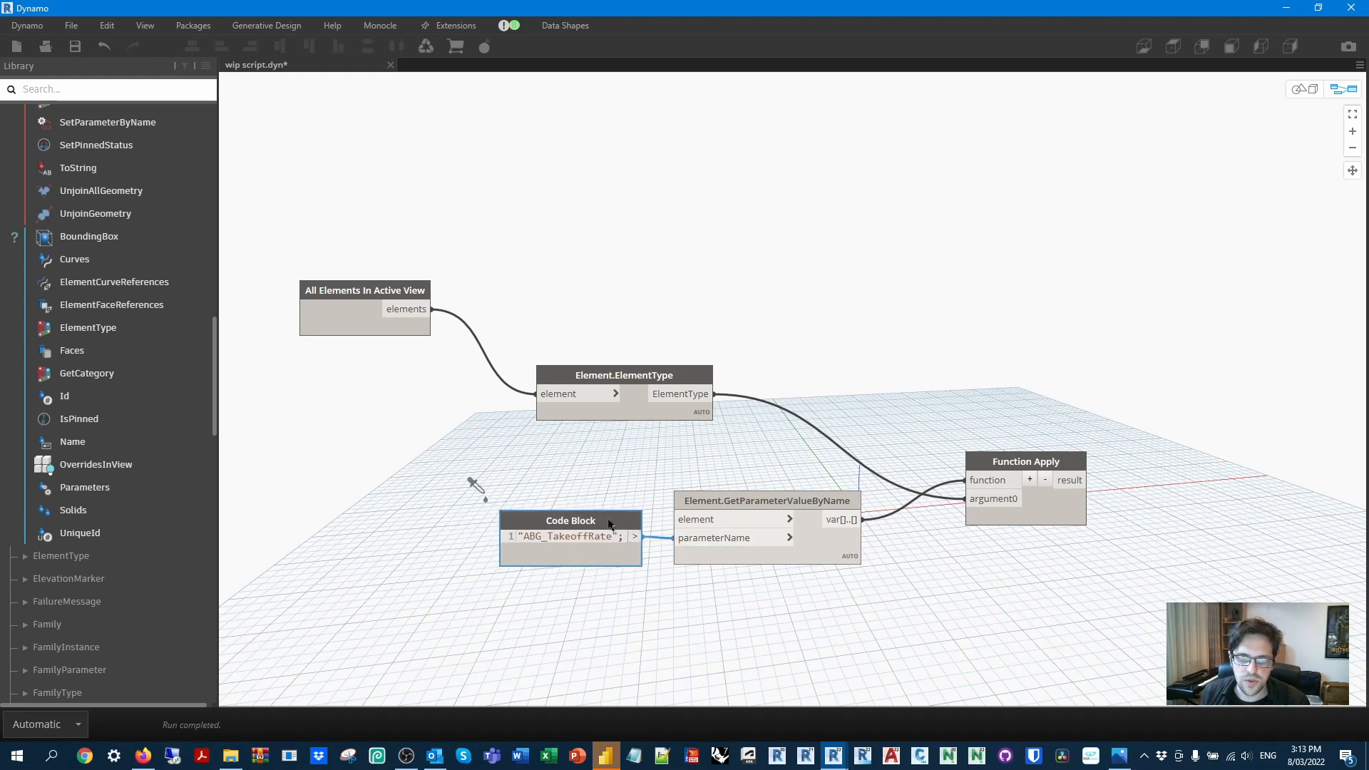
pyautogui.click(1079, 539)
pyautogui.moveTo(1148, 510); pyautogui.dragTo(911, 462, button='middle')
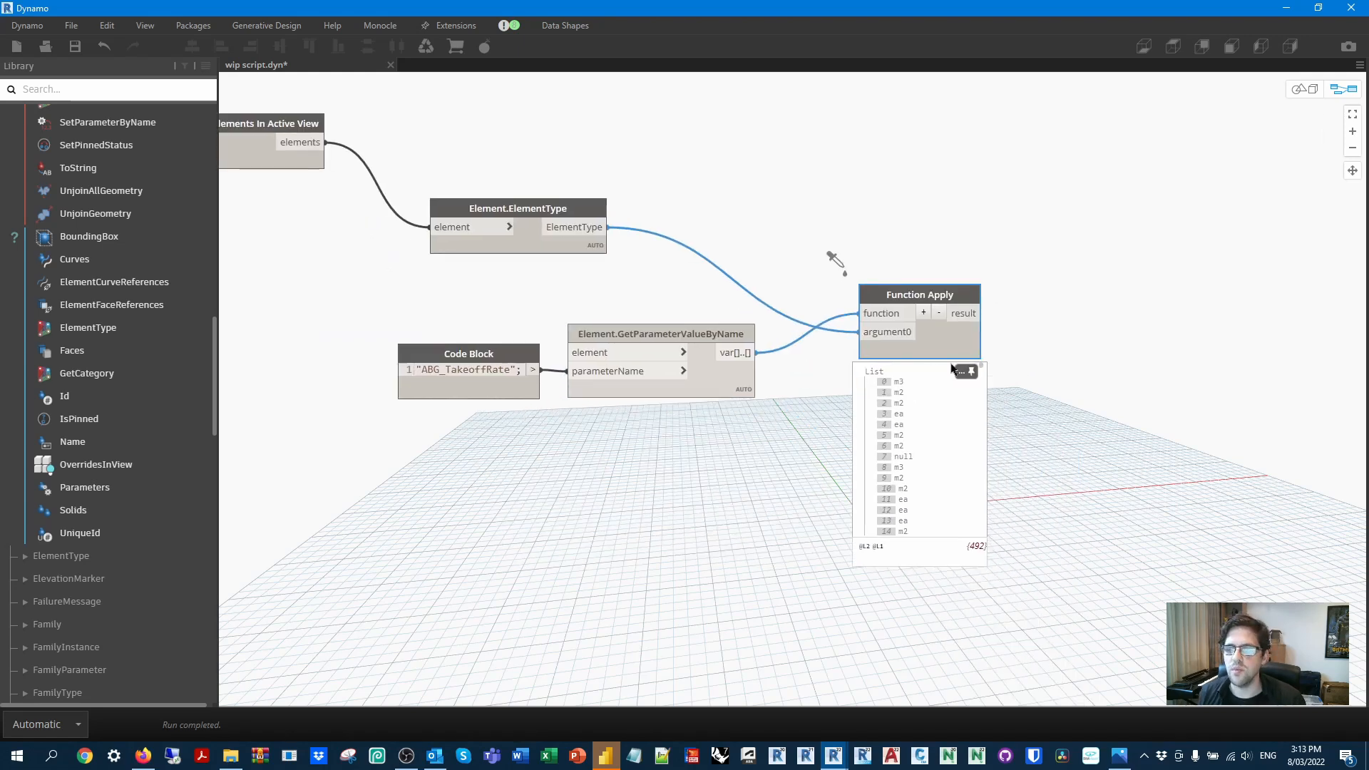
pyautogui.click(971, 370)
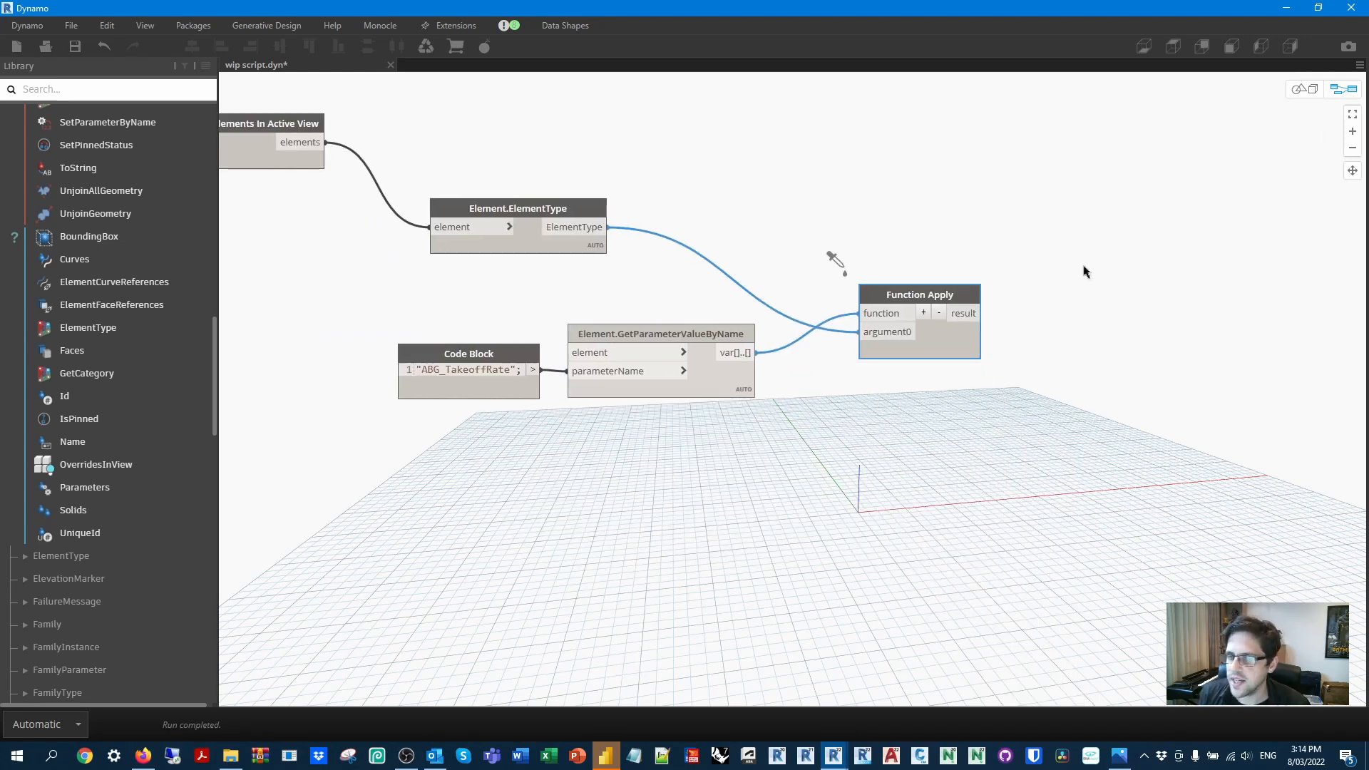
# Add an Object.IsNull node above and beyond Function Apply, and feed its object input from the Function Apply result.
pyautogui.moveTo(1084, 268); pyautogui.dragTo(713, 367, button='middle')
pyautogui.click(727, 328)
pyautogui.rightClick(726, 322)
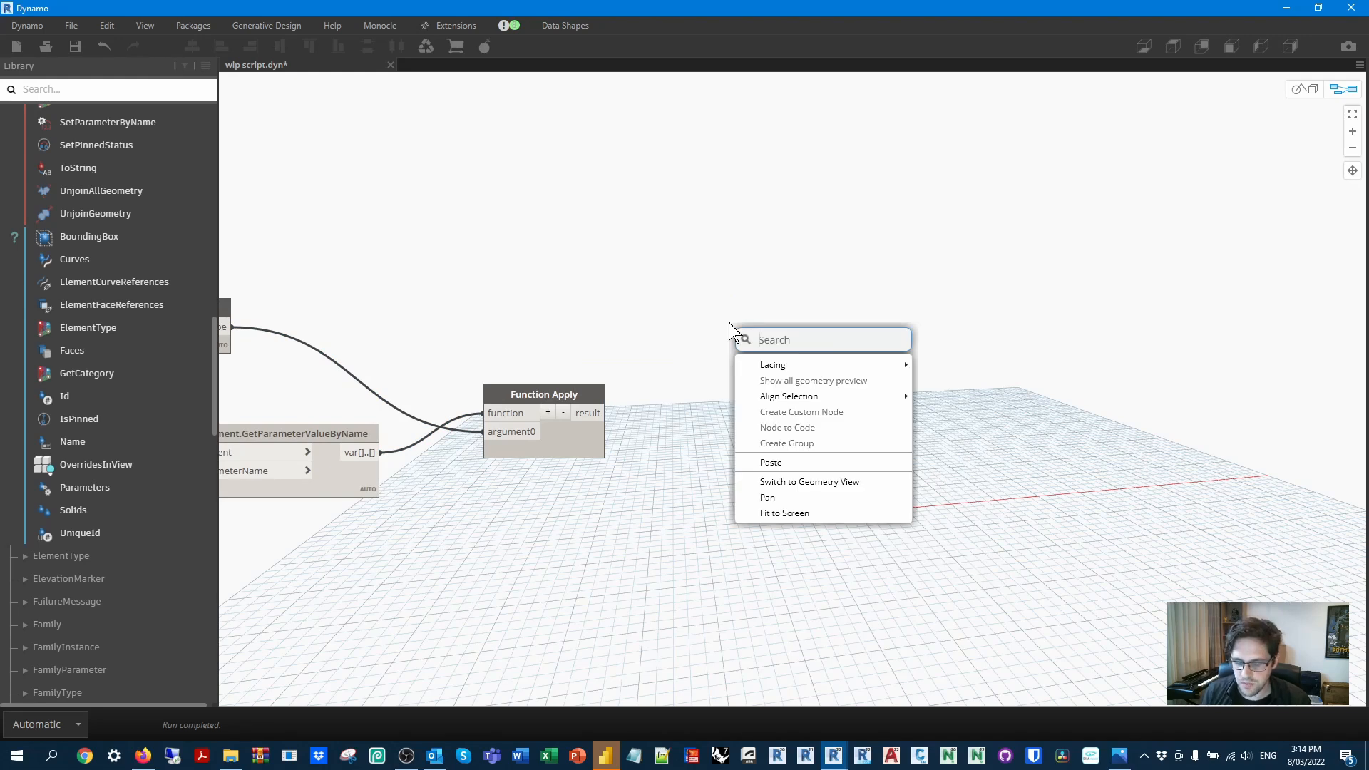
pyautogui.write('isnu')
pyautogui.click(805, 370)
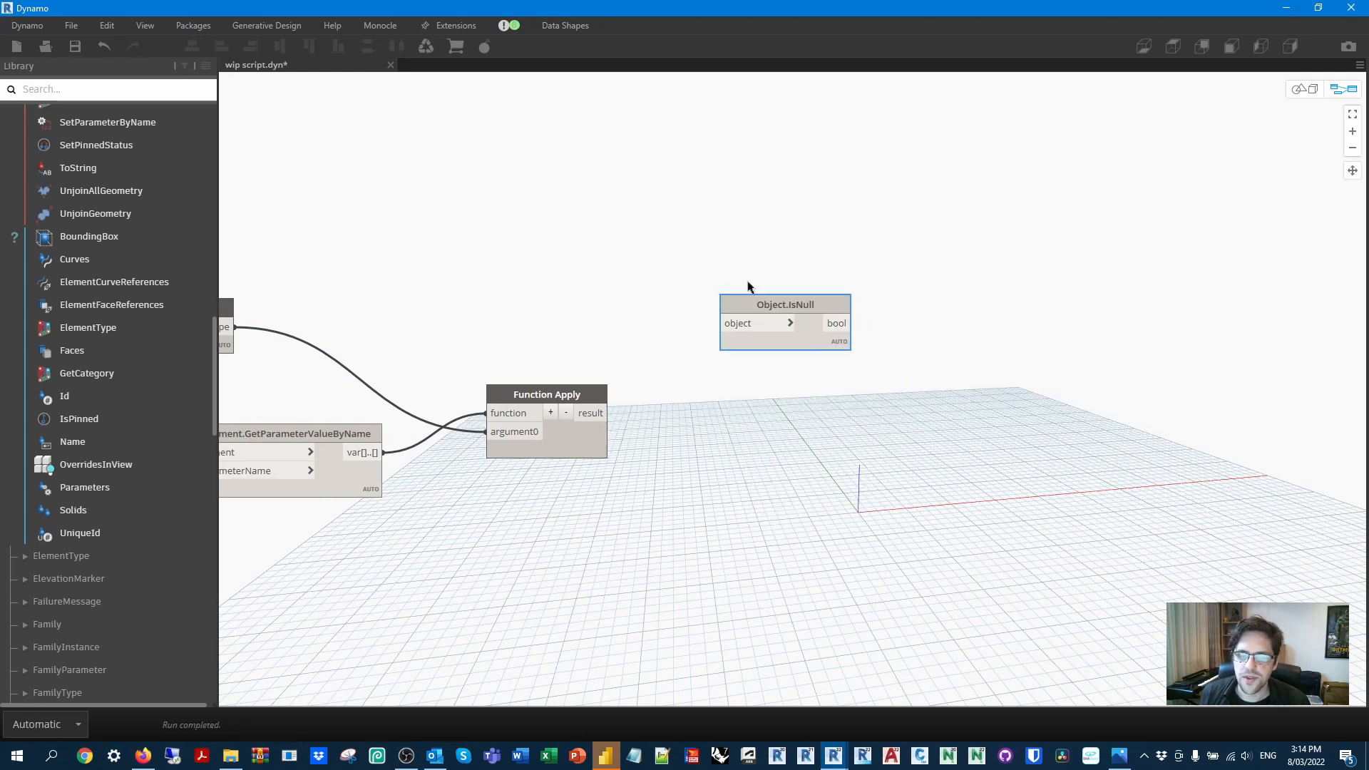
pyautogui.moveTo(608, 413); pyautogui.dragTo(771, 321)
pyautogui.click(718, 304)
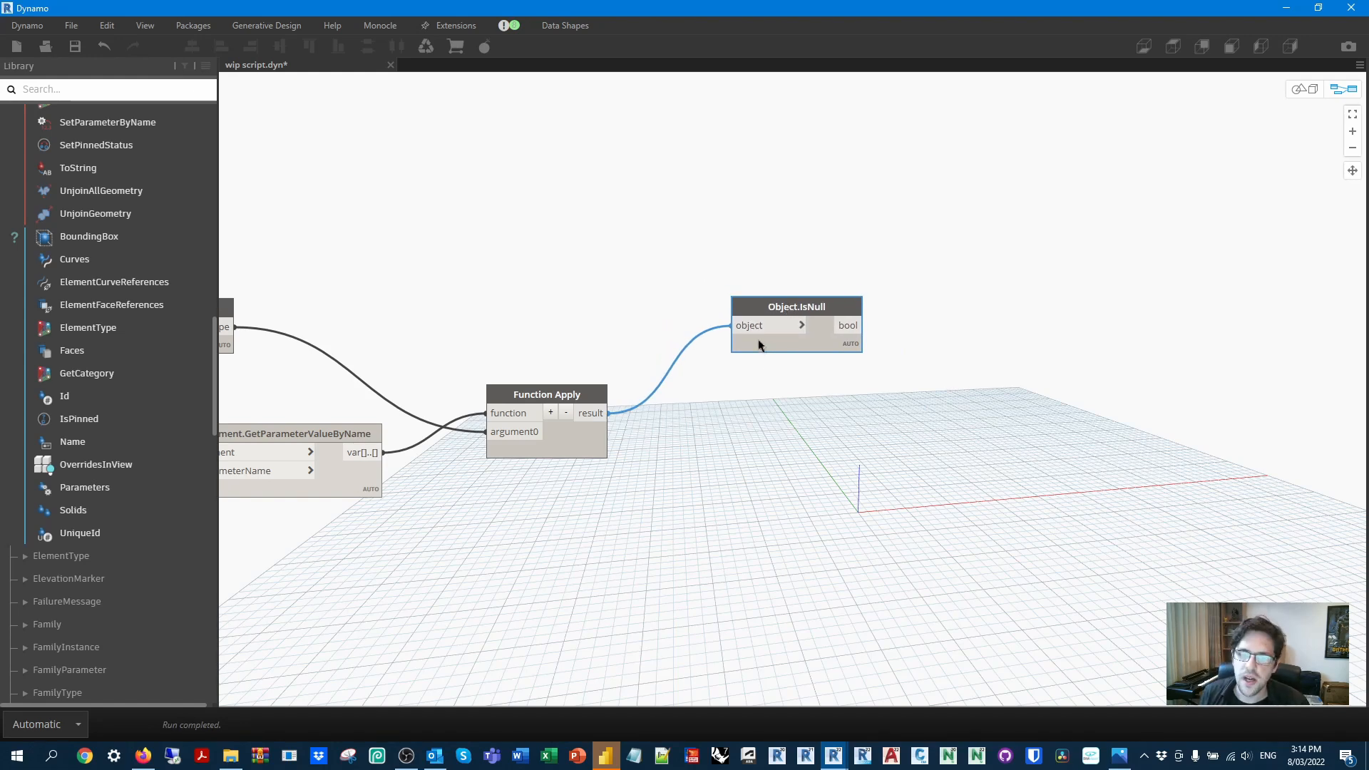
pyautogui.moveTo(784, 306); pyautogui.dragTo(803, 281)
pyautogui.click(826, 372)
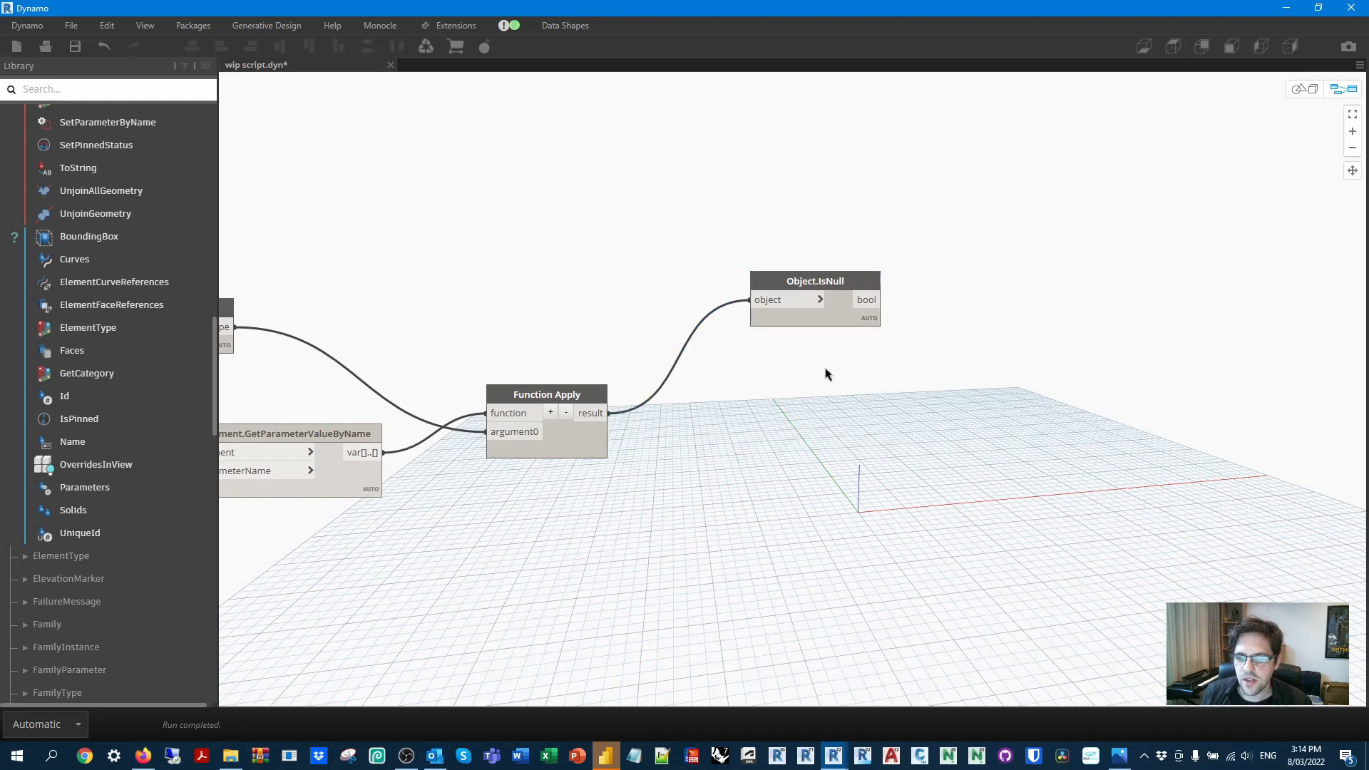
# Add a code block v == ""; beneath Object.IsNull and feed its v input from the Function Apply result.
pyautogui.doubleClick(826, 373)
pyautogui.write('v == ""')
pyautogui.click(868, 366)
pyautogui.click(766, 377)
pyautogui.moveTo(779, 361); pyautogui.dragTo(803, 344)
# Add a || node, wire Object.IsNull into x and the v == "" code block into y, and preview the result.
pyautogui.rightClick(1012, 337)
pyautogui.write('o')
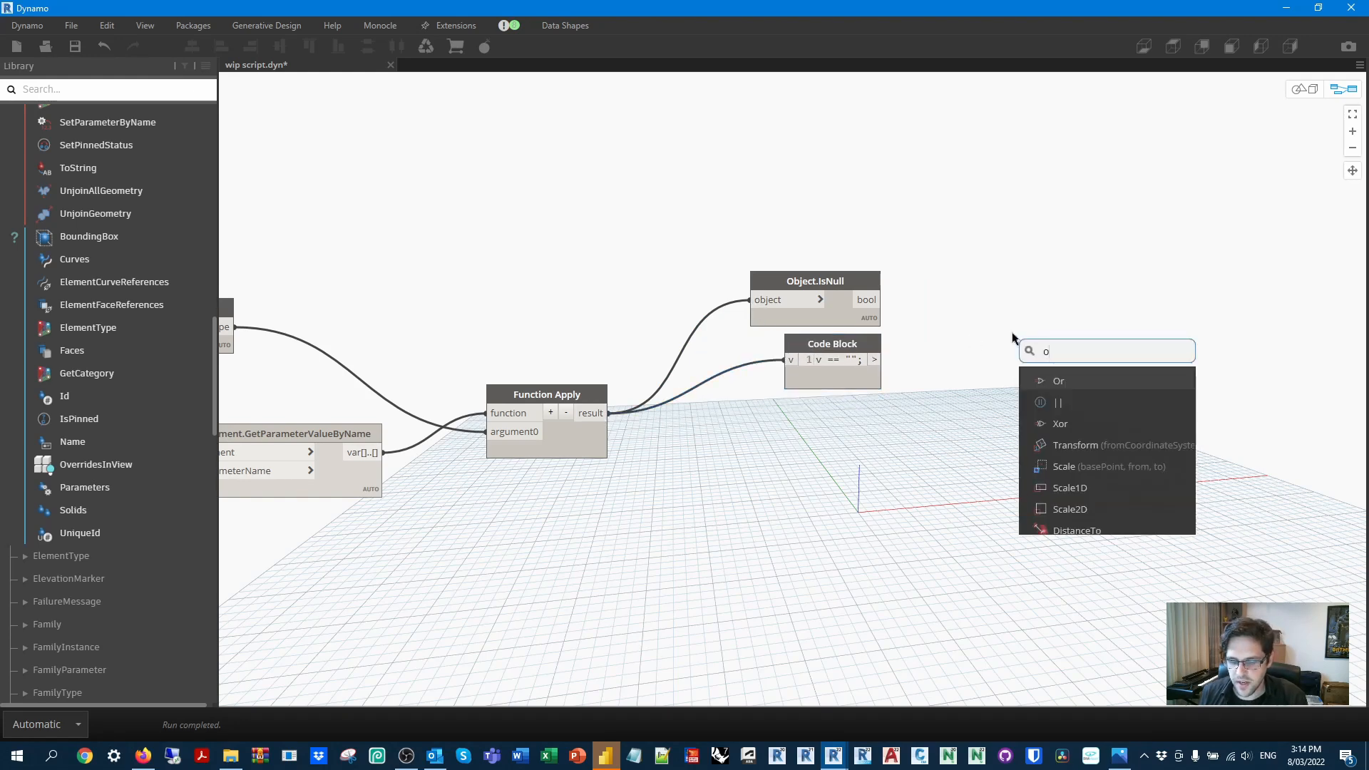
pyautogui.click(1104, 402)
pyautogui.moveTo(1070, 406); pyautogui.dragTo(994, 304)
pyautogui.moveTo(881, 300); pyautogui.dragTo(876, 359)
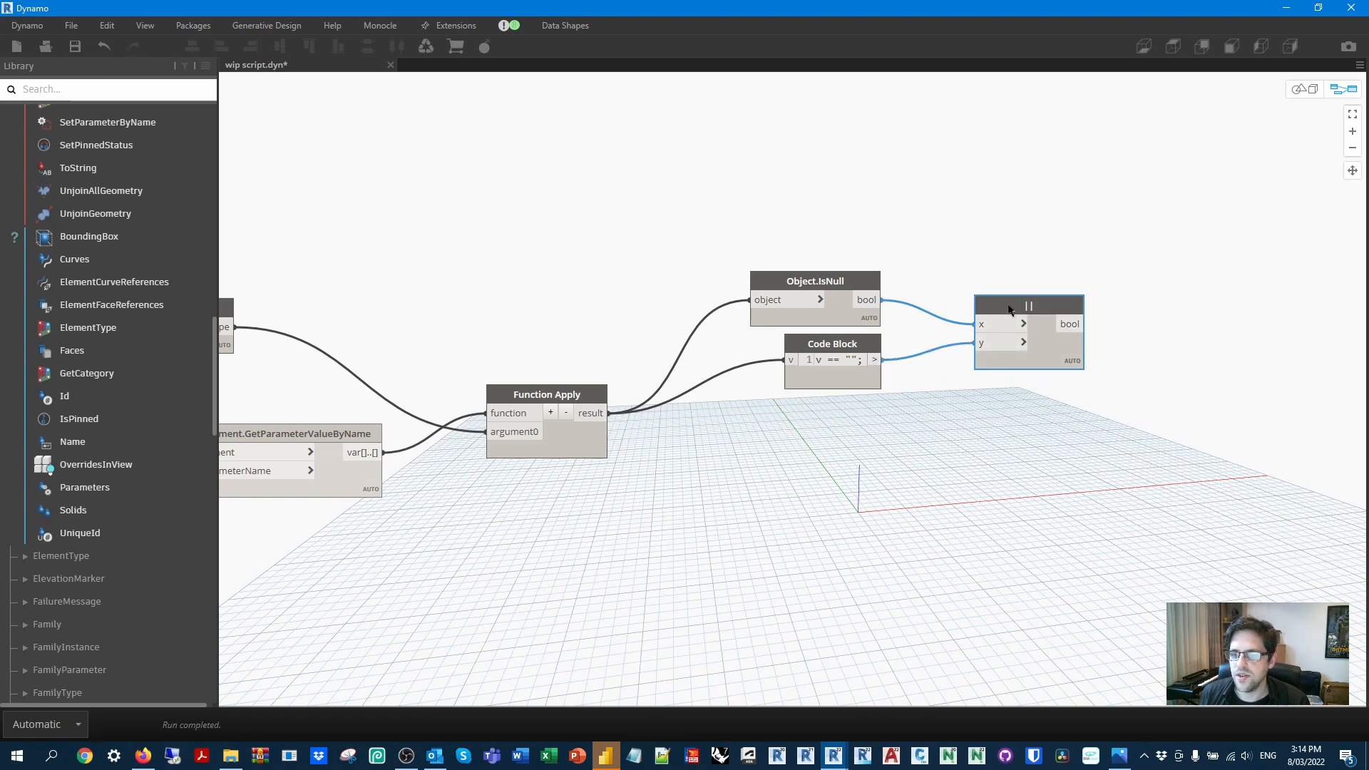
pyautogui.moveTo(1009, 309); pyautogui.dragTo(963, 303)
pyautogui.moveTo(1029, 377)
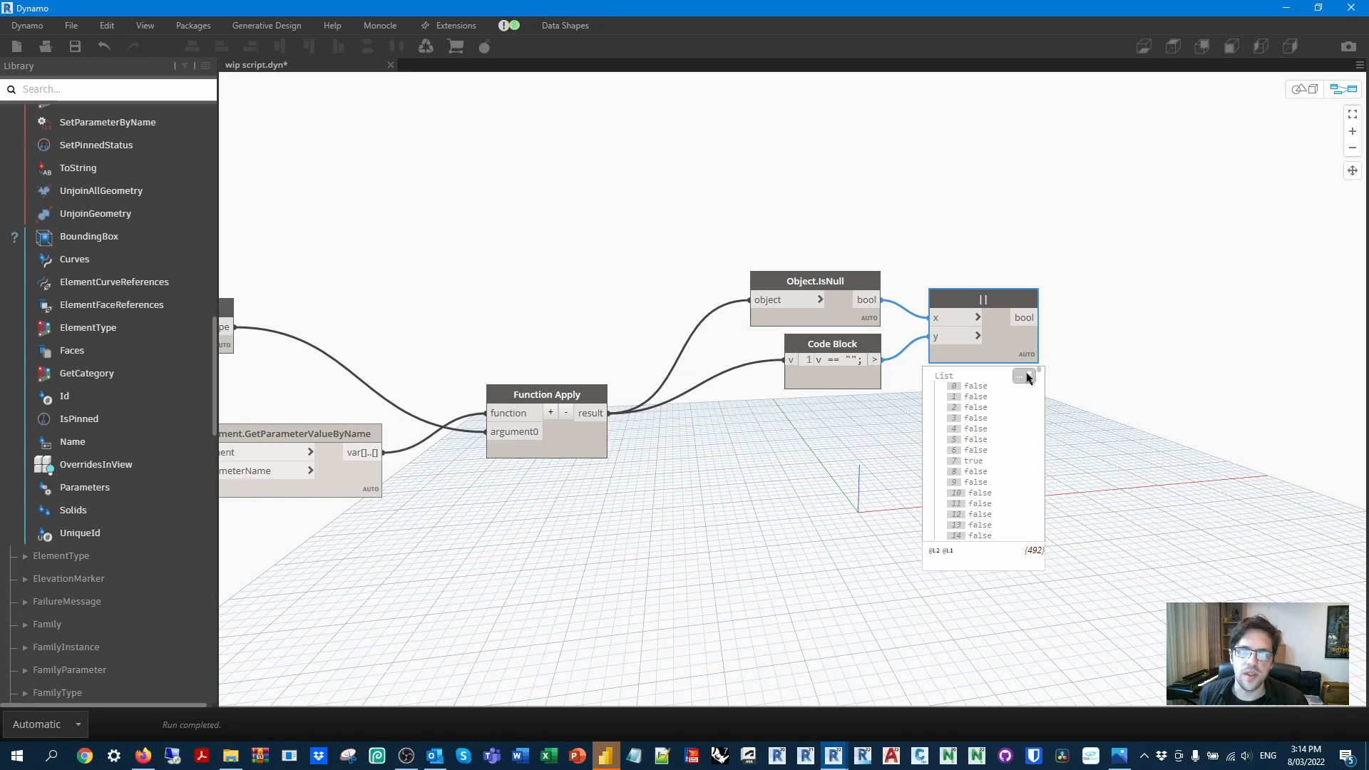
# Add a List.FilterByBoolMask node with the || output as mask and the elements from All Elements In Active View as list.
pyautogui.scroll(-5, 1062, 314)
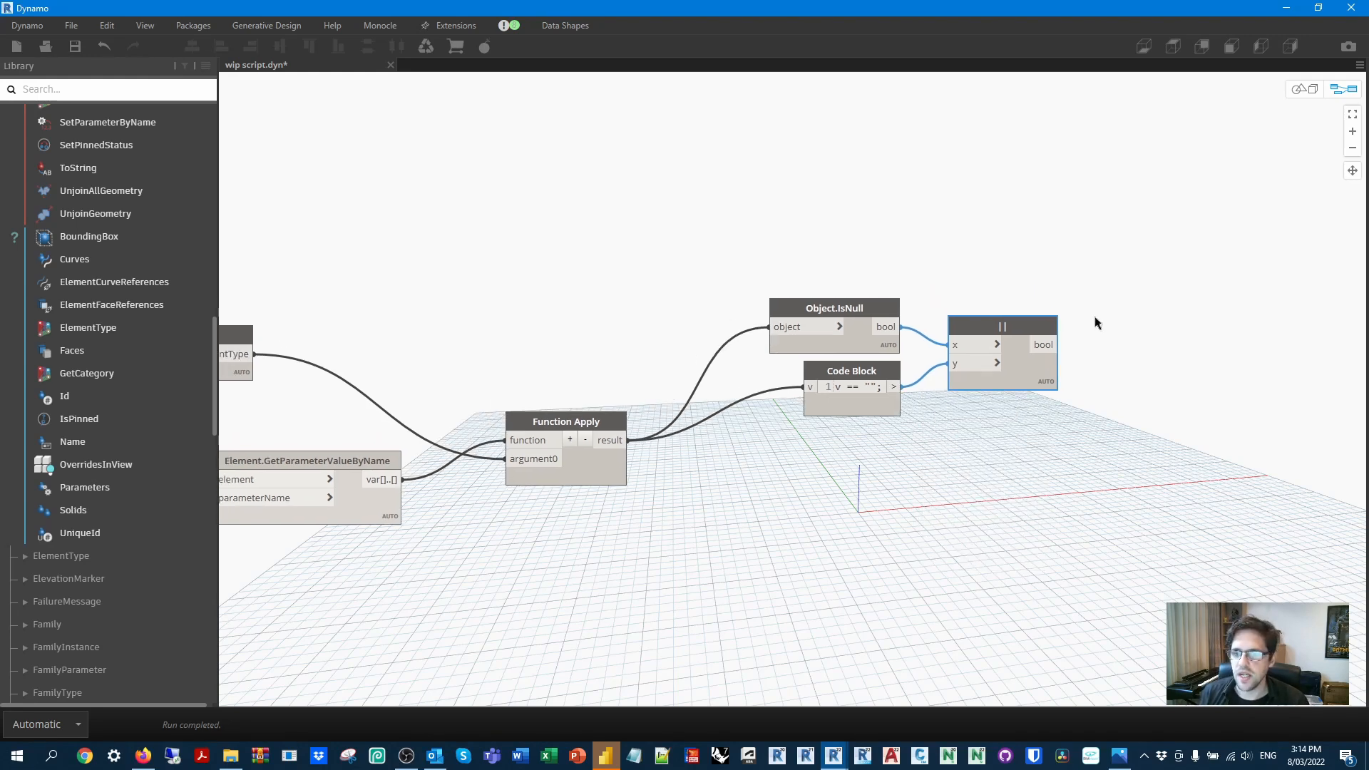
pyautogui.doubleClick(1031, 283)
pyautogui.write('bool')
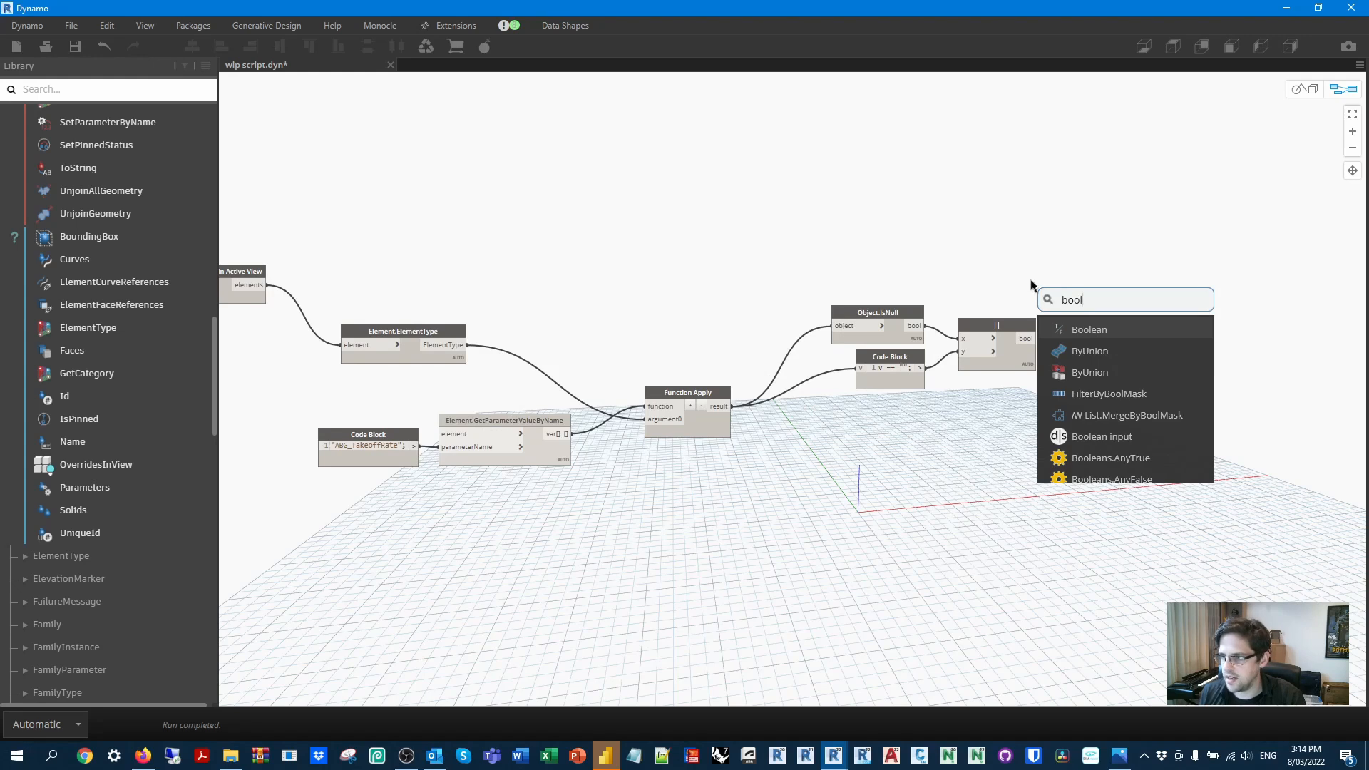
pyautogui.click(1112, 393)
pyautogui.moveTo(1137, 399); pyautogui.dragTo(1137, 264)
pyautogui.click(1122, 288)
pyautogui.click(1122, 275)
pyautogui.click(264, 285)
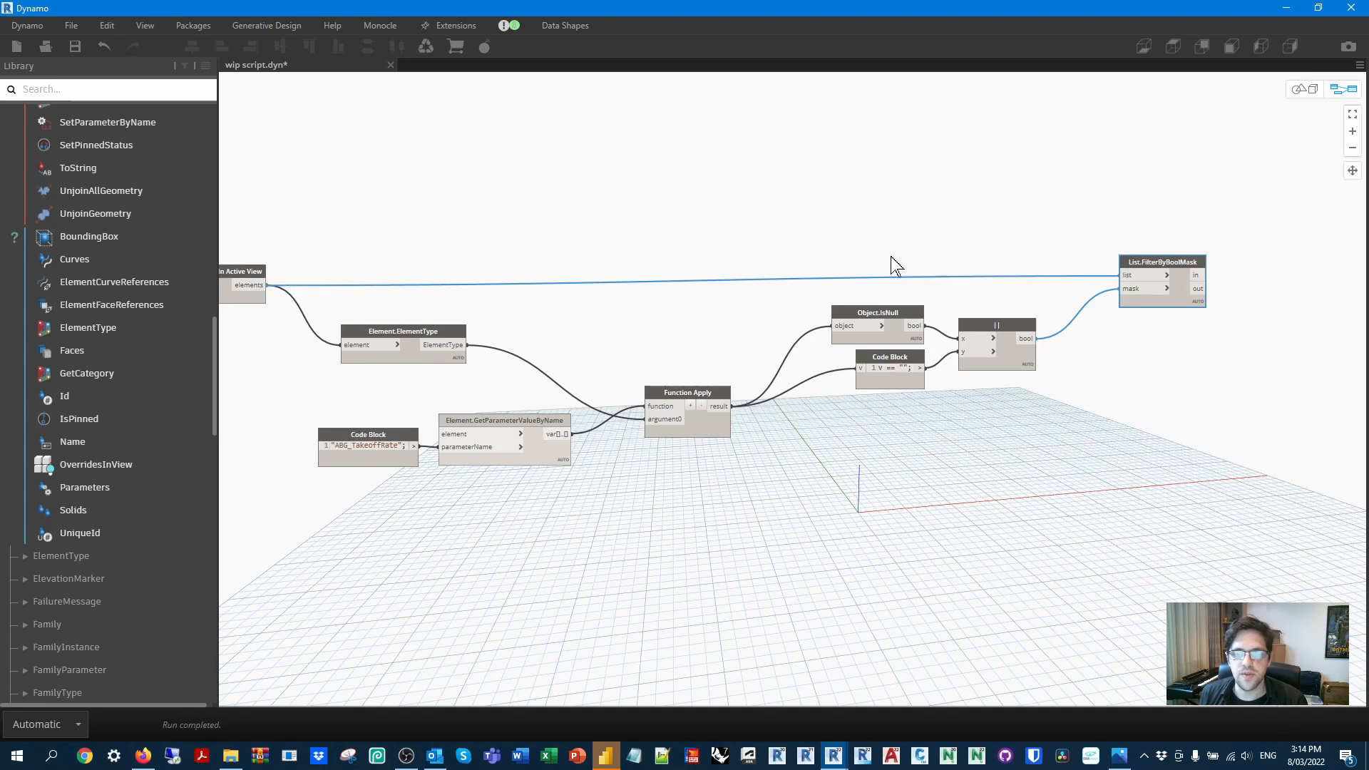
# Examine the filtered elements in the List.FilterByBoolMask output preview.
pyautogui.scroll(3, 1178, 274)
pyautogui.moveTo(1194, 335)
pyautogui.moveTo(1229, 334); pyautogui.dragTo(1073, 288, button='middle')
pyautogui.moveTo(1073, 286)
pyautogui.mouseDown()
pyautogui.moveTo(1075, 462)
pyautogui.moveTo(1080, 295)
pyautogui.mouseUp()
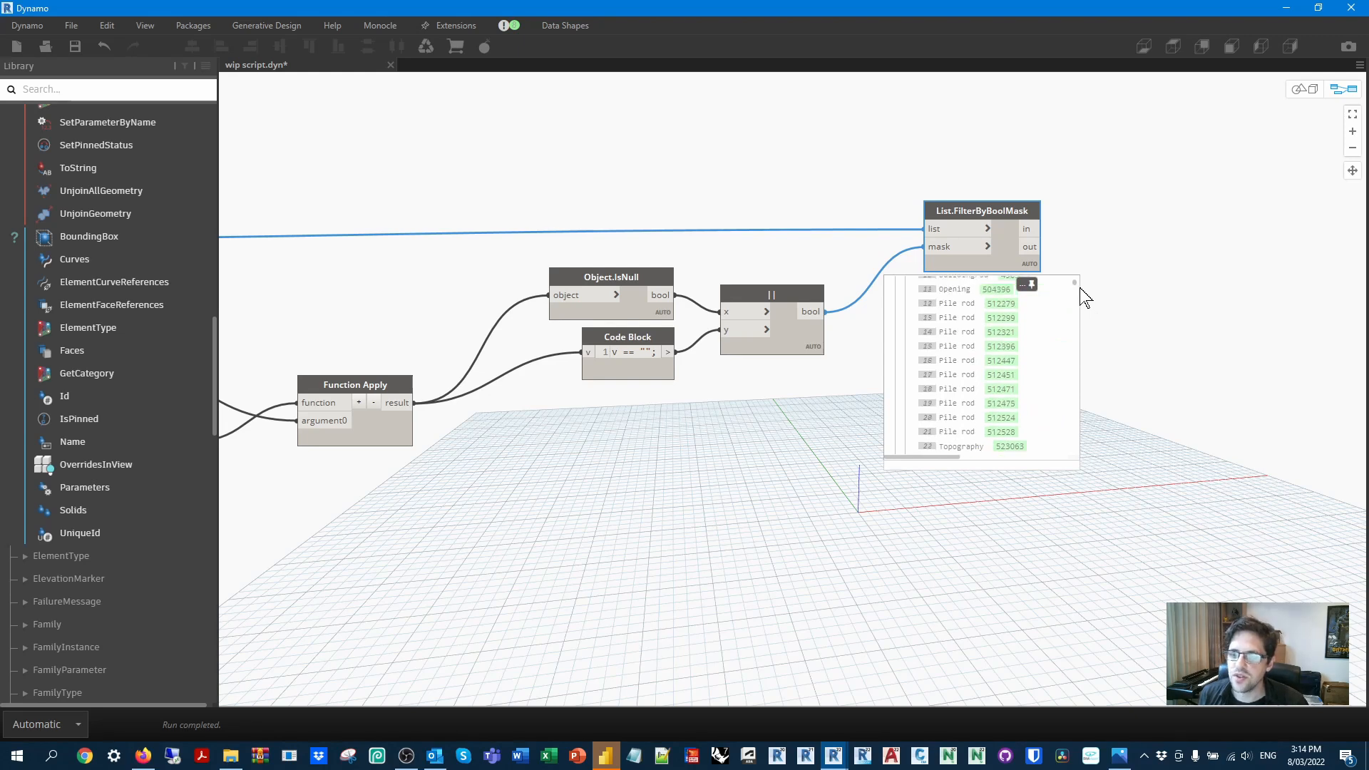
pyautogui.scroll(3, 969, 397)
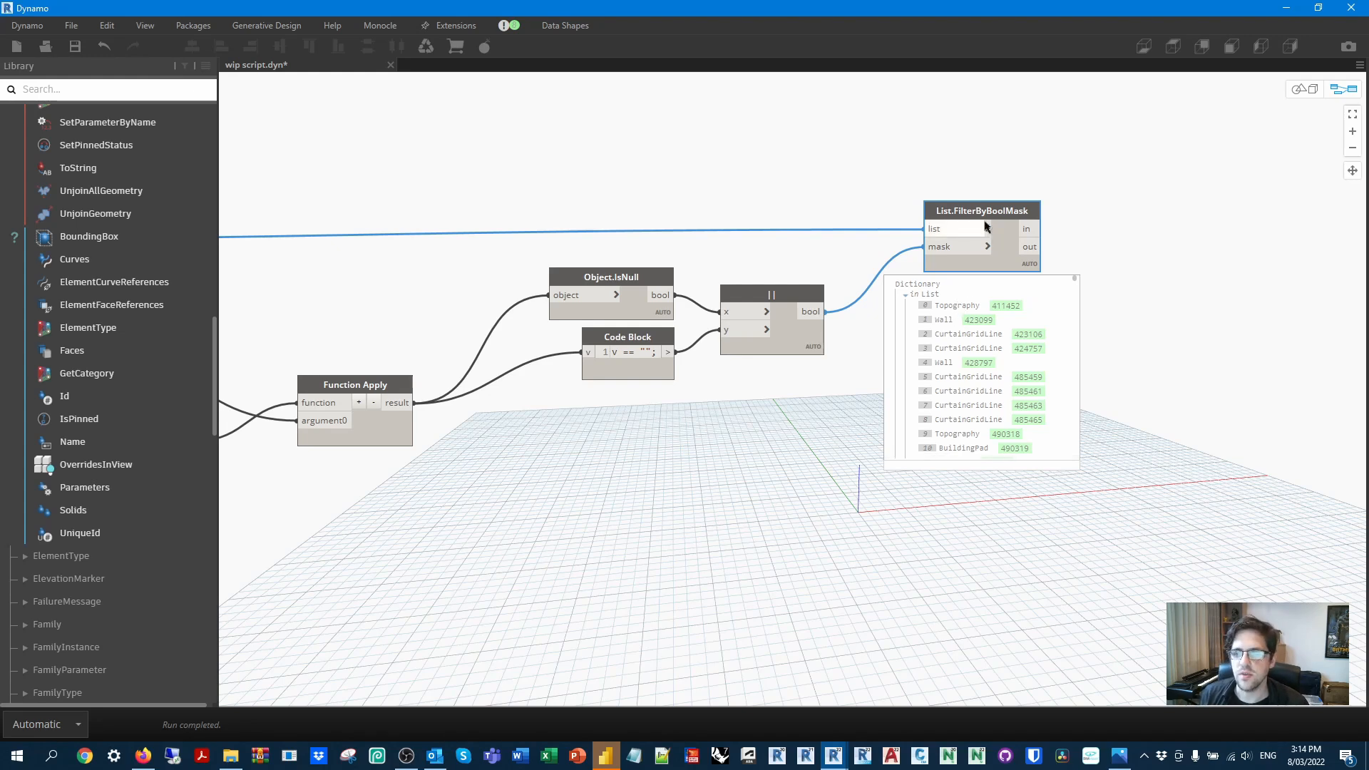
pyautogui.moveTo(988, 222); pyautogui.dragTo(996, 238)
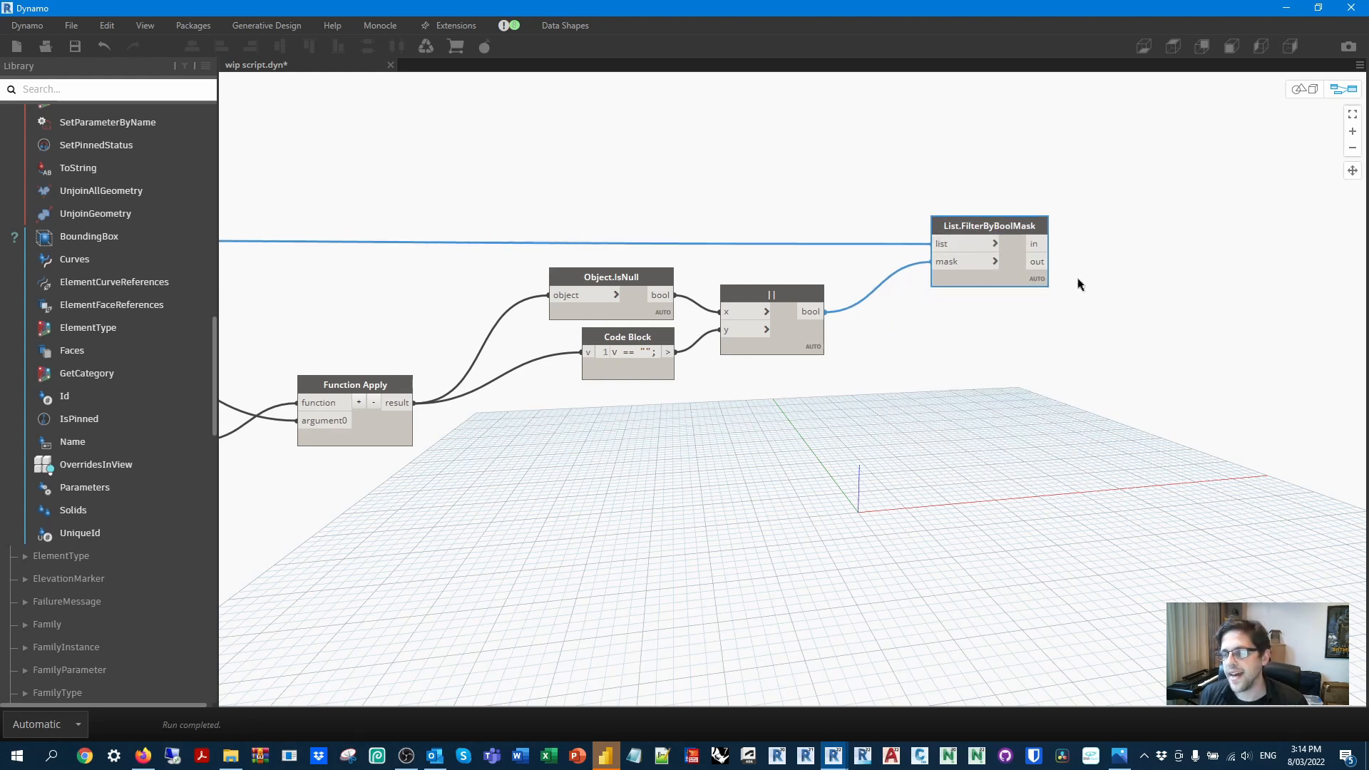
# Duplicate the List.FilterByBoolMask node beneath the original and feed its list input from the Function Apply result.
pyautogui.scroll(-2, 1097, 285)
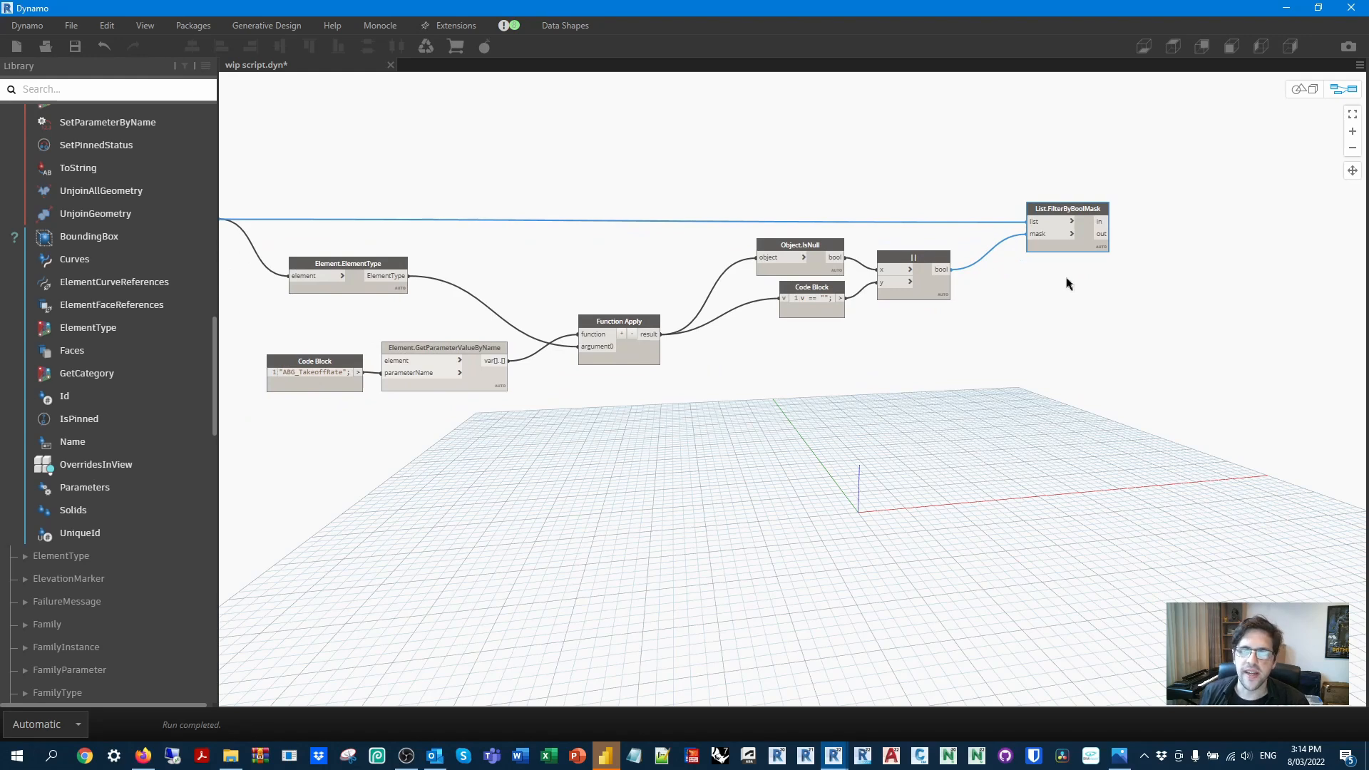
pyautogui.hotkey('ctrl', 'c')
pyautogui.hotkey('ctrl', 'v')
pyautogui.moveTo(1082, 283); pyautogui.dragTo(1036, 345)
pyautogui.moveTo(660, 334); pyautogui.dragTo(1030, 348)
pyautogui.moveTo(1046, 342); pyautogui.dragTo(1046, 332)
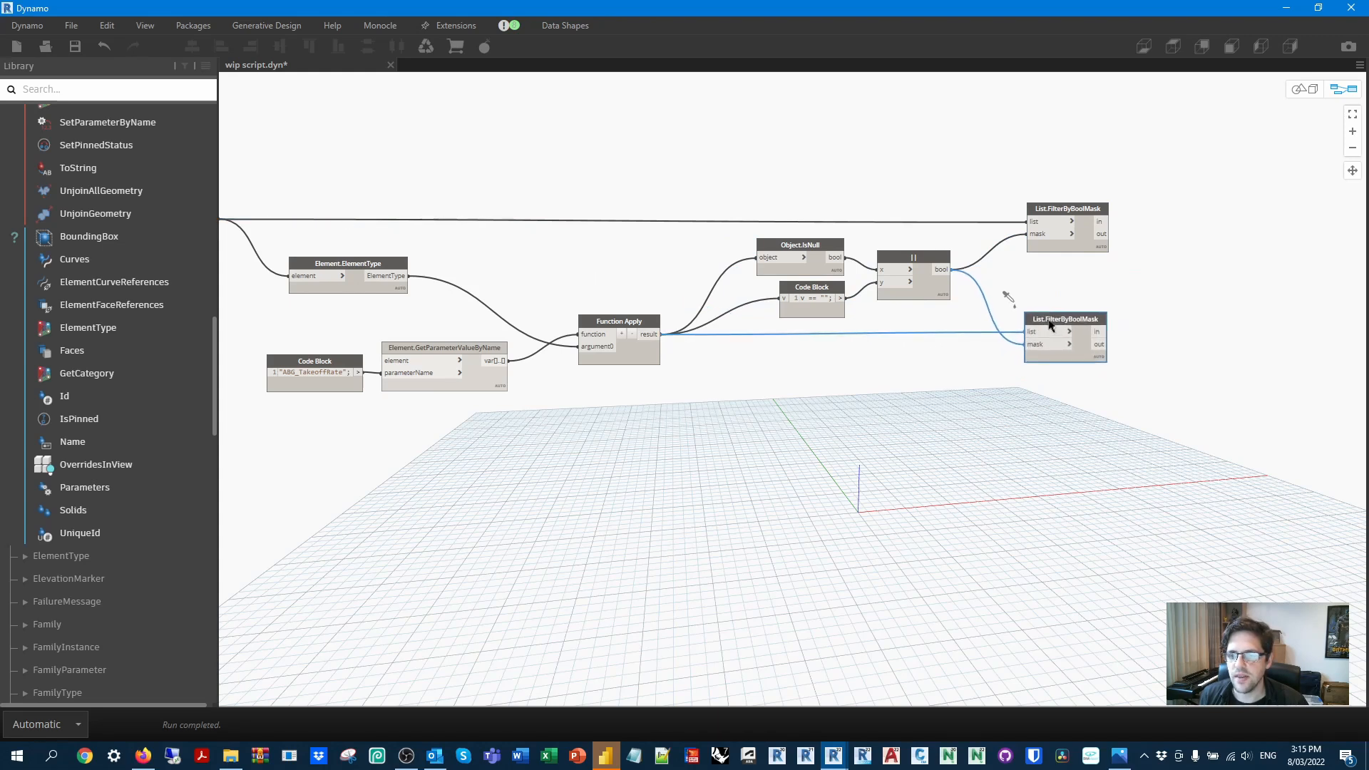
# Add a code block containing v == "ea"; beyond the two List.FilterByBoolMask nodes.
pyautogui.moveTo(1136, 315); pyautogui.dragTo(797, 302, button='middle')
pyautogui.scroll(2, 807, 287)
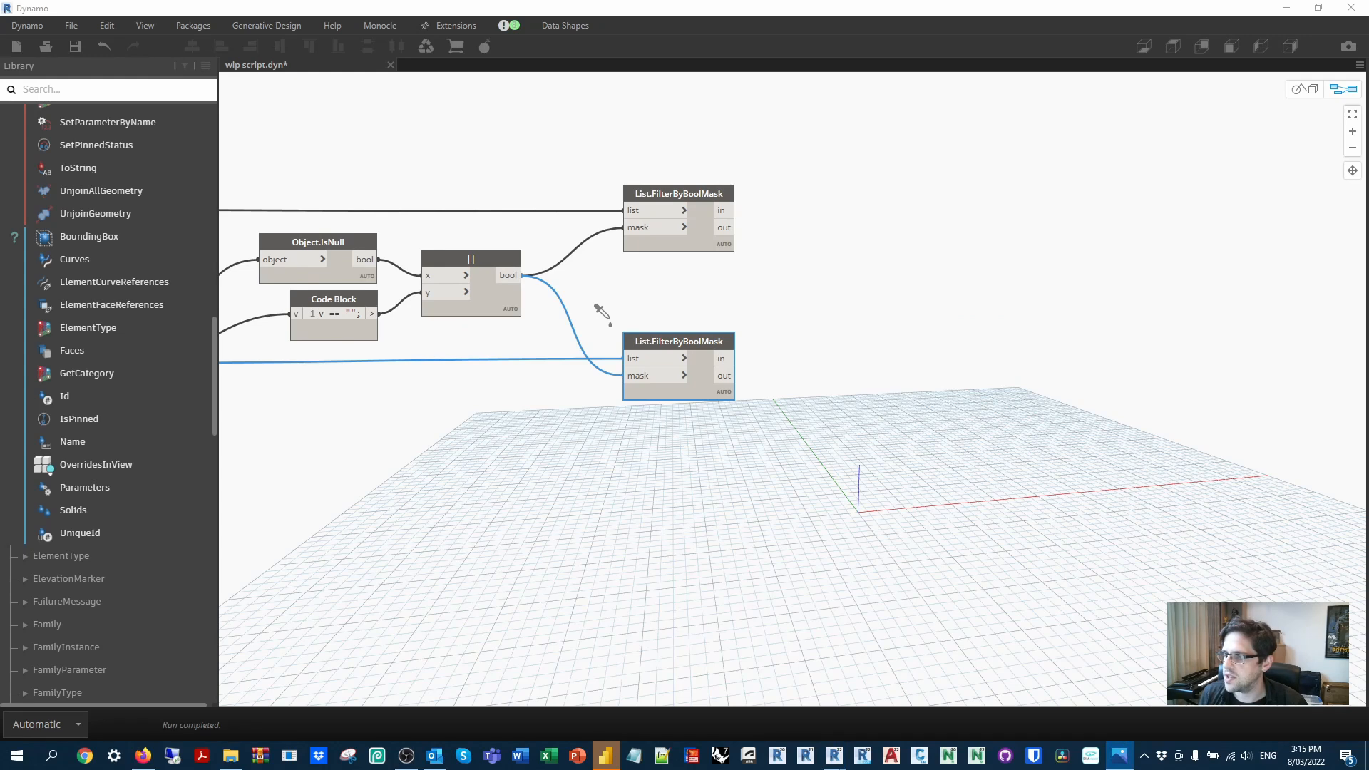
pyautogui.moveTo(878, 365); pyautogui.dragTo(755, 385, button='middle')
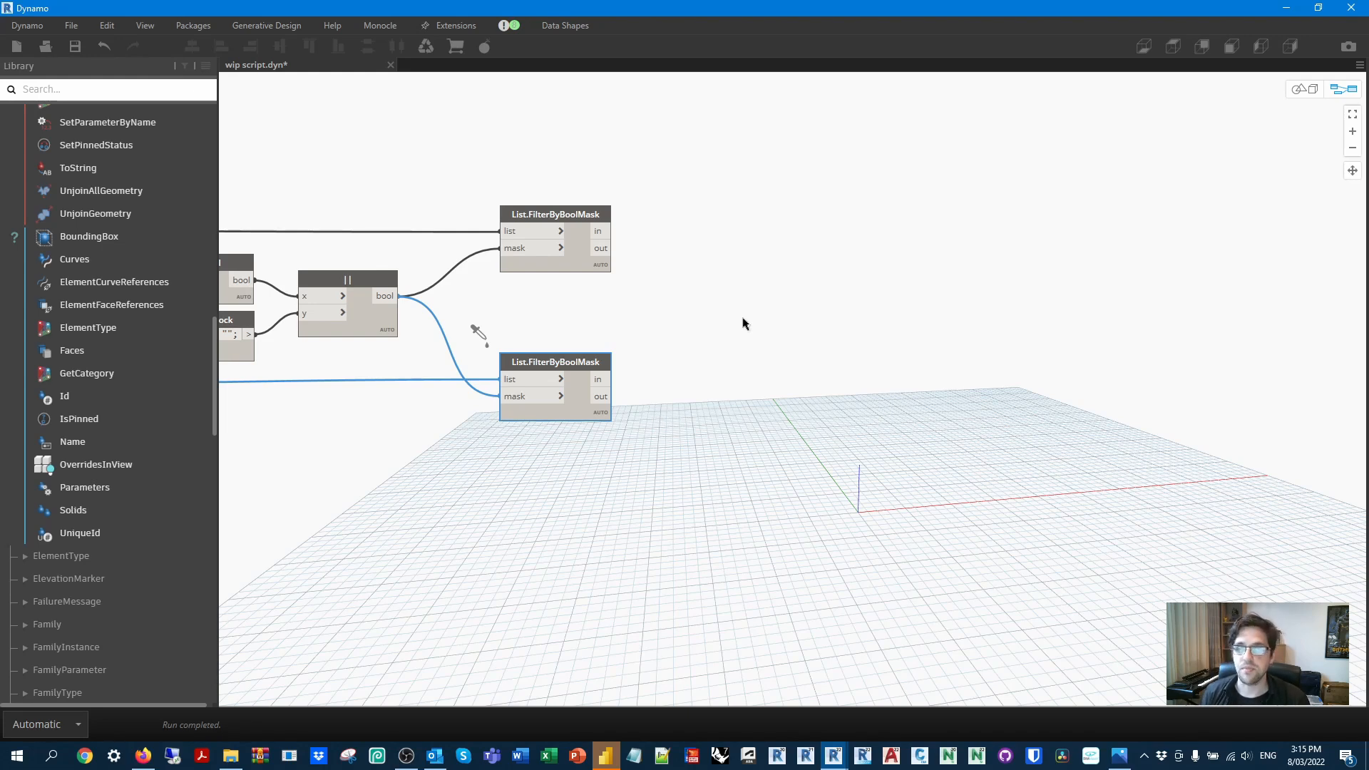
pyautogui.click(757, 292)
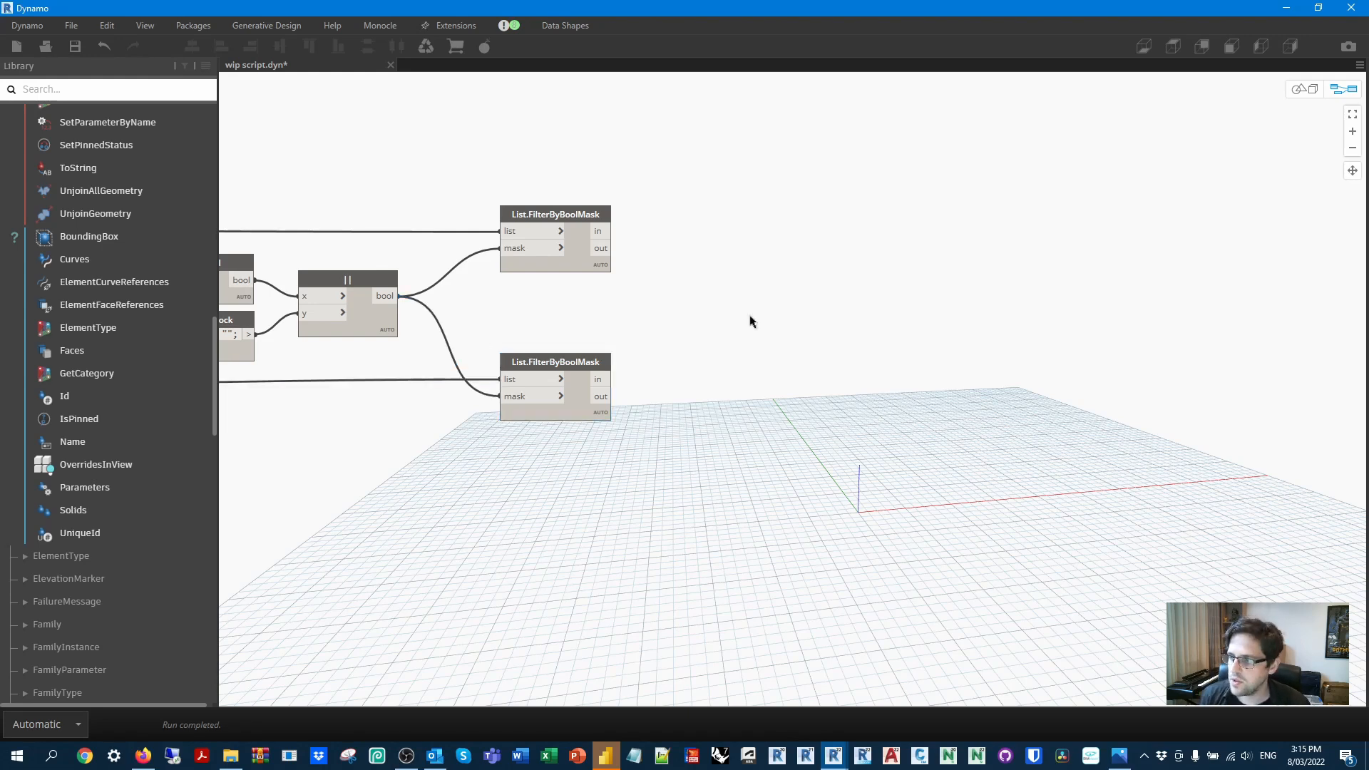
pyautogui.doubleClick(748, 317)
pyautogui.write('x')
pyautogui.press('BackSpace')
pyautogui.write('v == "ea"')
pyautogui.click(739, 373)
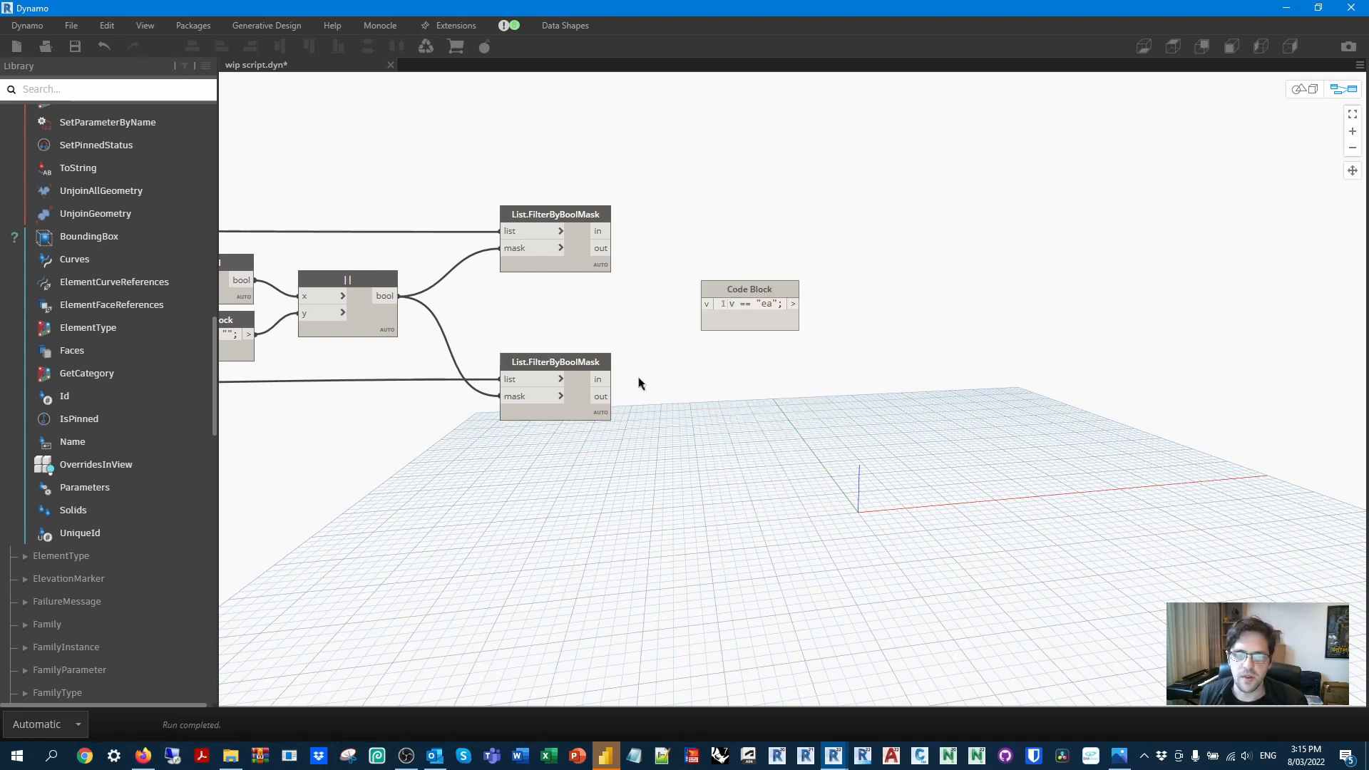
# Connect the out output of the lower List.FilterByBoolMask to the v input of the "ea" code block.
pyautogui.click(598, 434)
pyautogui.click(515, 442)
pyautogui.click(515, 451)
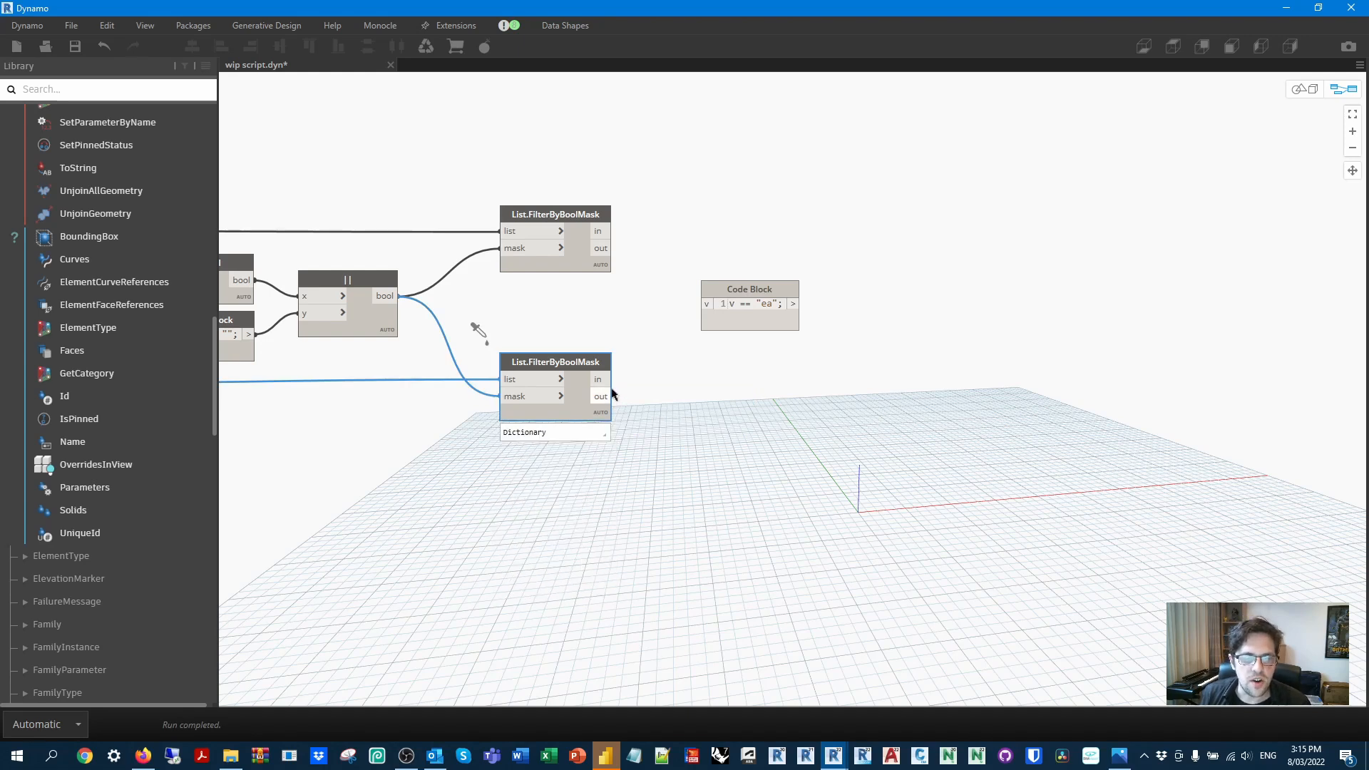
pyautogui.moveTo(703, 305); pyautogui.dragTo(612, 394)
# Add another List.FilterByBoolMask with the upper filter's out output as list and the "ea" code block as mask.
pyautogui.rightClick(790, 249)
pyautogui.write('bool')
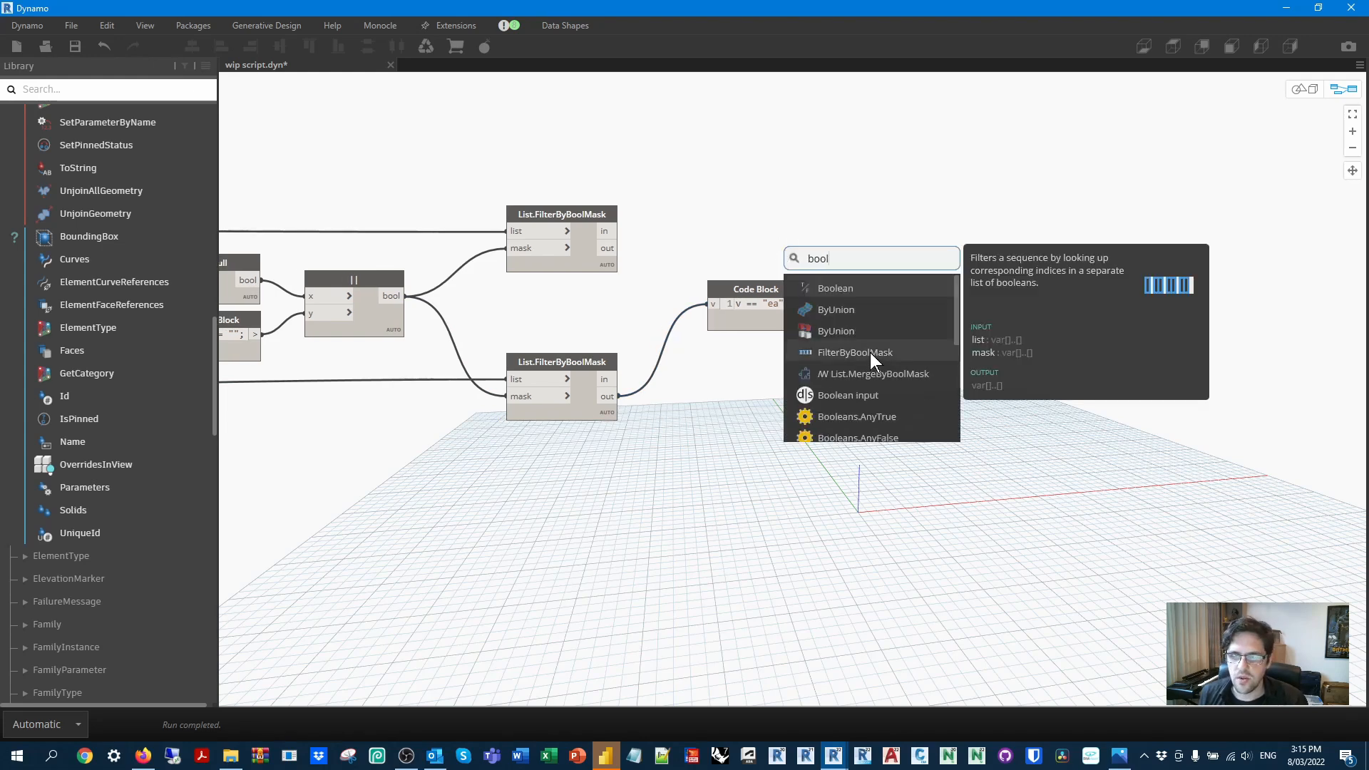
pyautogui.click(870, 352)
pyautogui.moveTo(618, 248)
pyautogui.mouseDown()
pyautogui.moveTo(909, 245)
pyautogui.moveTo(879, 245)
pyautogui.mouseUp()
pyautogui.moveTo(800, 304)
pyautogui.mouseDown()
pyautogui.moveTo(936, 235)
pyautogui.moveTo(915, 365)
pyautogui.moveTo(887, 377)
pyautogui.mouseUp()
# Duplicate the "ea" filter node beneath it, feed its list from the lower filter's out output, and preview the upper node's elements.
pyautogui.hotkey('ctrl', 'c')
pyautogui.hotkey('ctrl', 'v')
pyautogui.moveTo(618, 396); pyautogui.dragTo(917, 371)
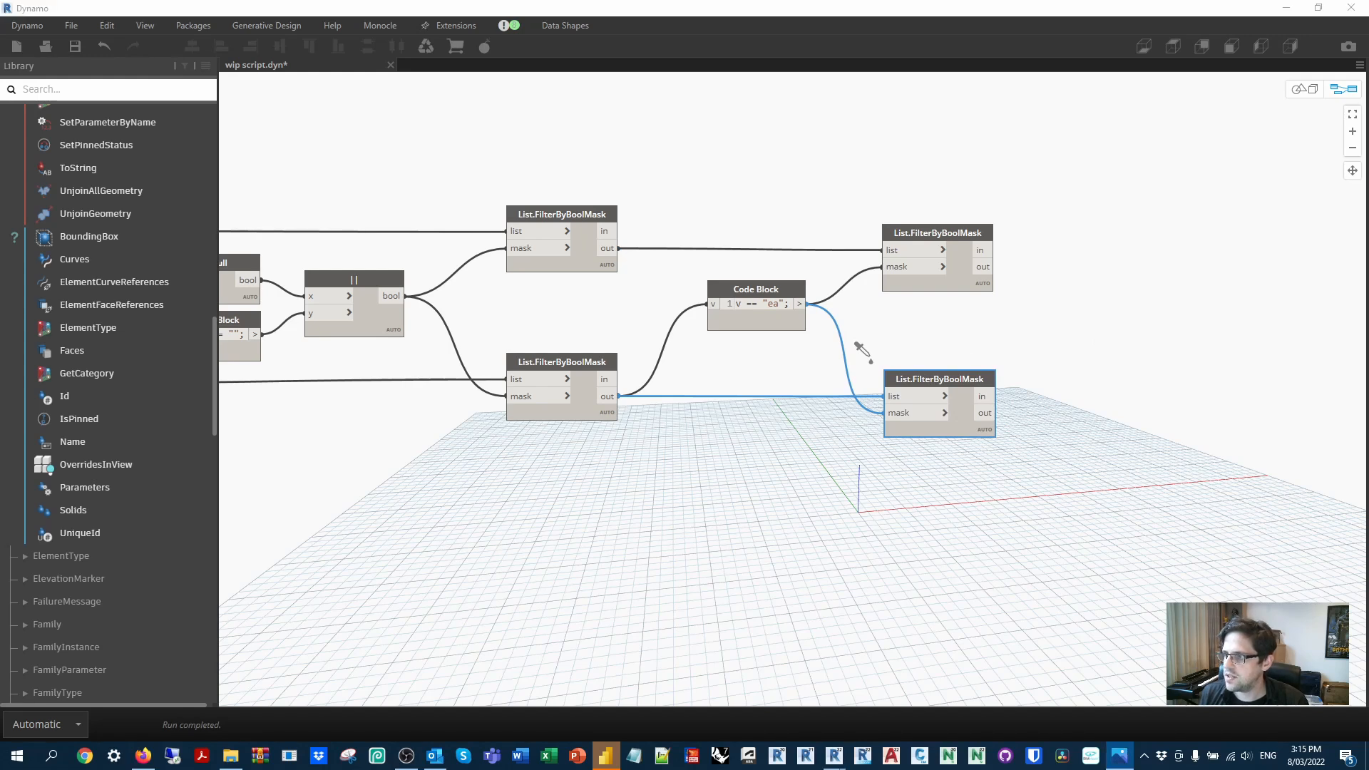
pyautogui.click(1065, 401)
pyautogui.moveTo(1101, 290); pyautogui.dragTo(803, 444, button='middle')
pyautogui.moveTo(689, 453)
pyautogui.click(687, 455)
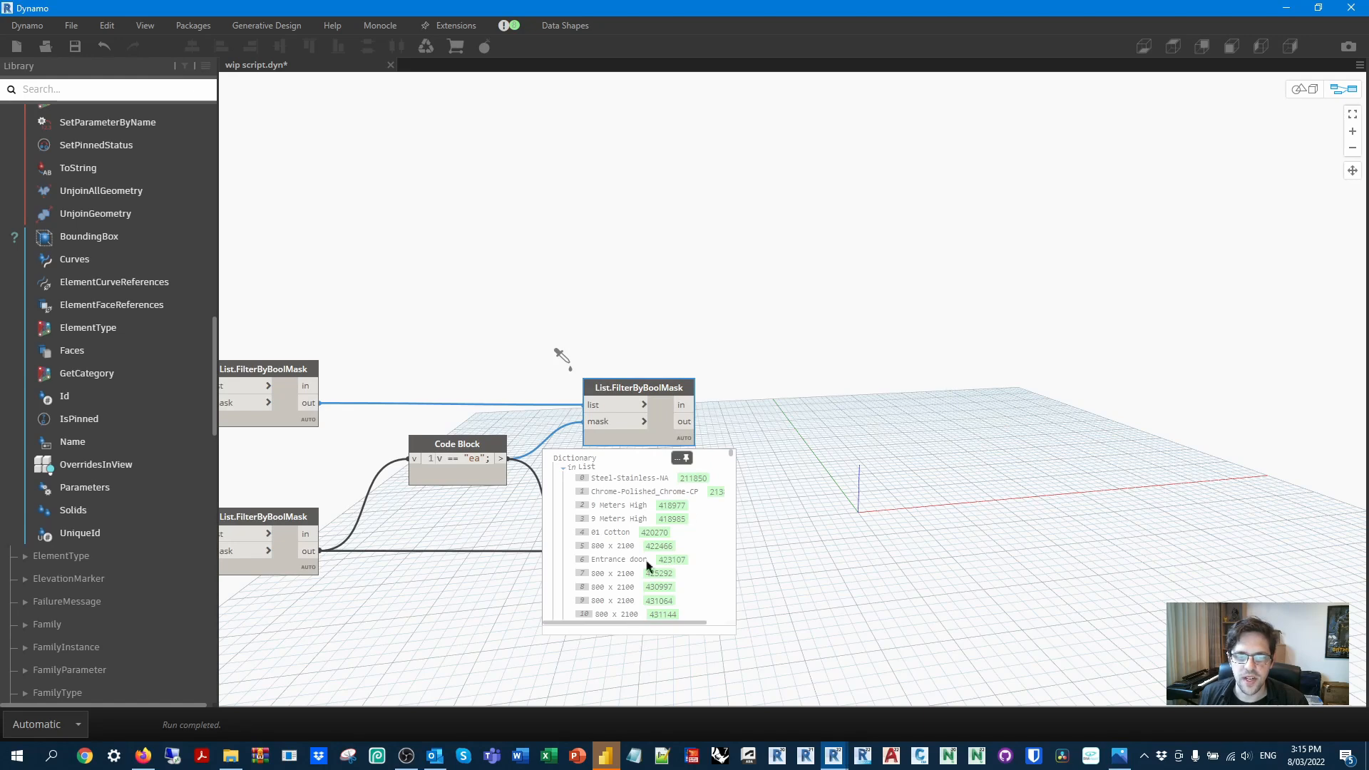
# Add an Element.ElementType node and connect the in output of the upper "ea" filter to its element input.
pyautogui.moveTo(932, 250); pyautogui.dragTo(888, 269, button='middle')
pyautogui.rightClick(831, 233)
pyautogui.write('element.elementt')
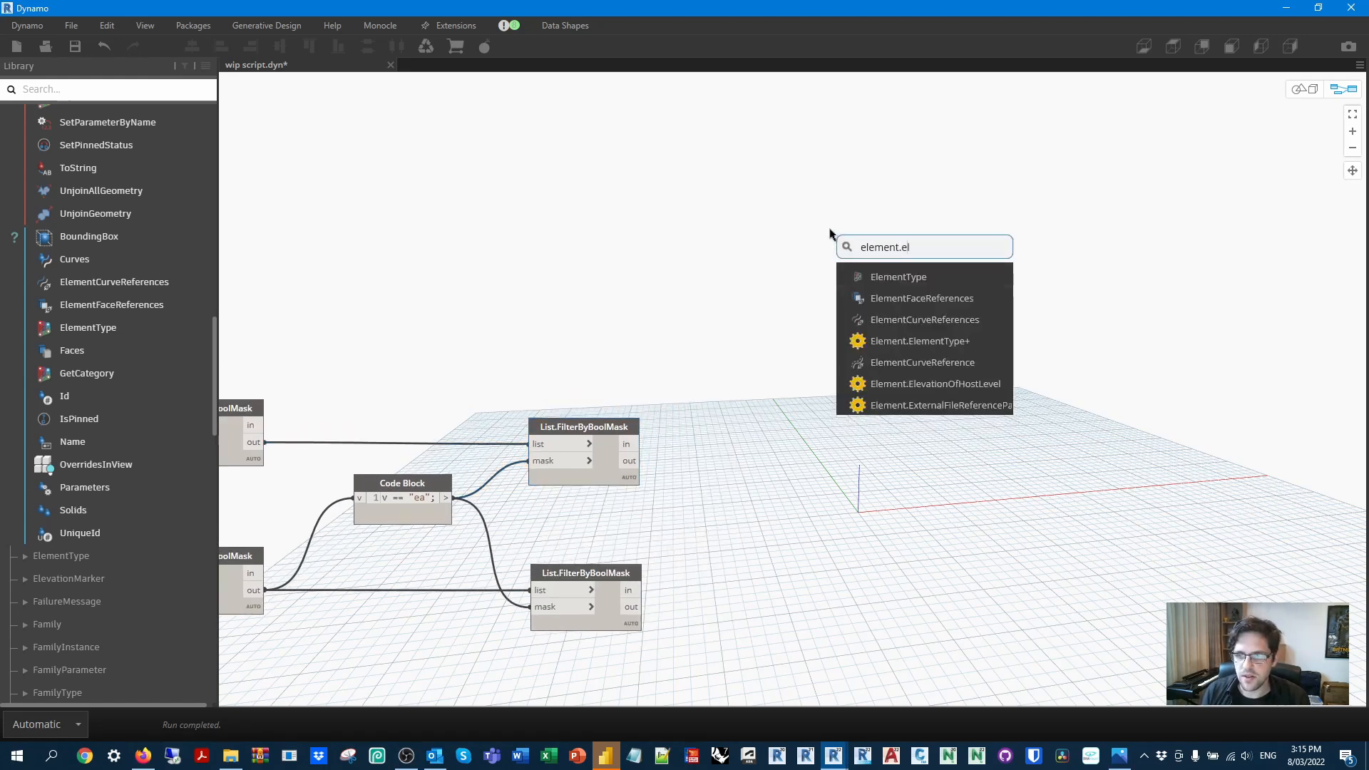
pyautogui.click(999, 276)
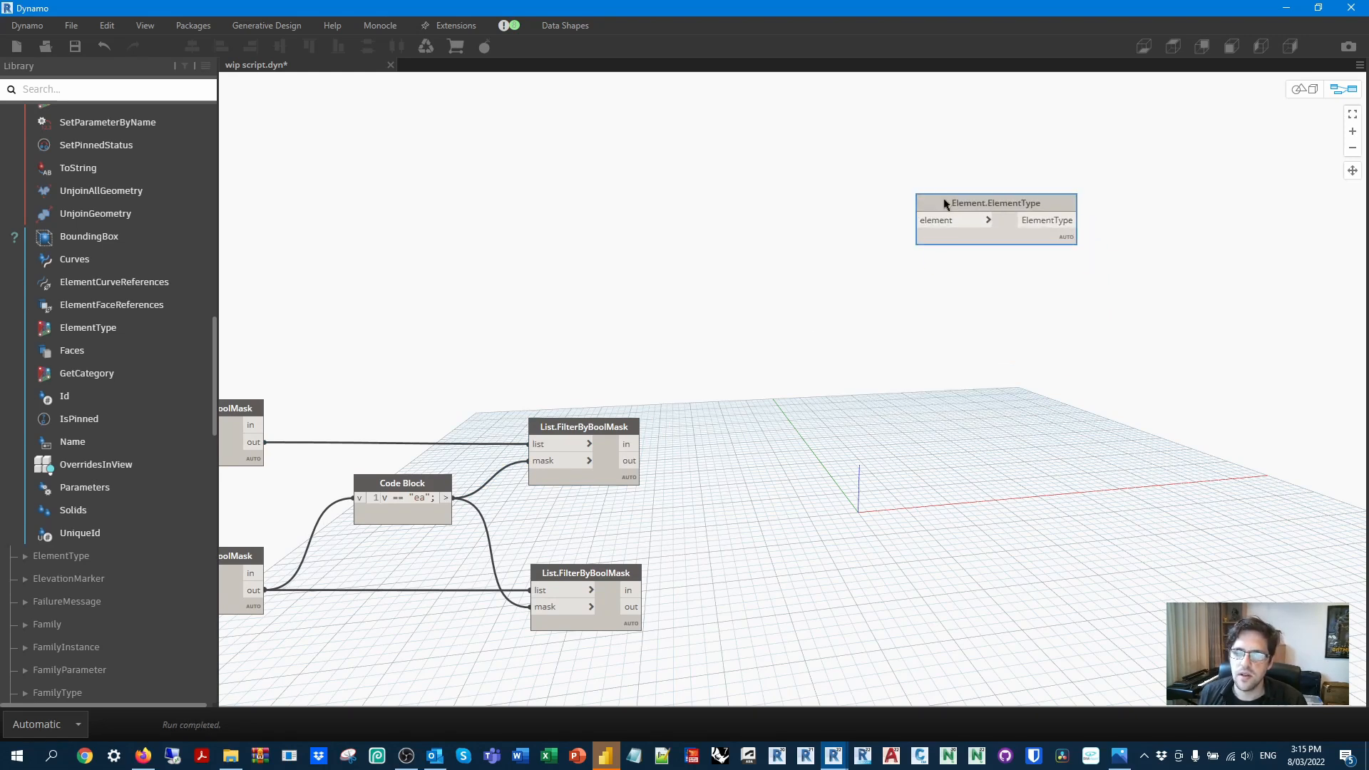
pyautogui.click(640, 443)
pyautogui.click(917, 225)
# Add an Element.GetParameterValueByName node and connect the ElementType output of Element.ElementType to its element input.
pyautogui.moveTo(1154, 237); pyautogui.dragTo(856, 240, button='middle')
pyautogui.rightClick(856, 239)
pyautogui.write('el')
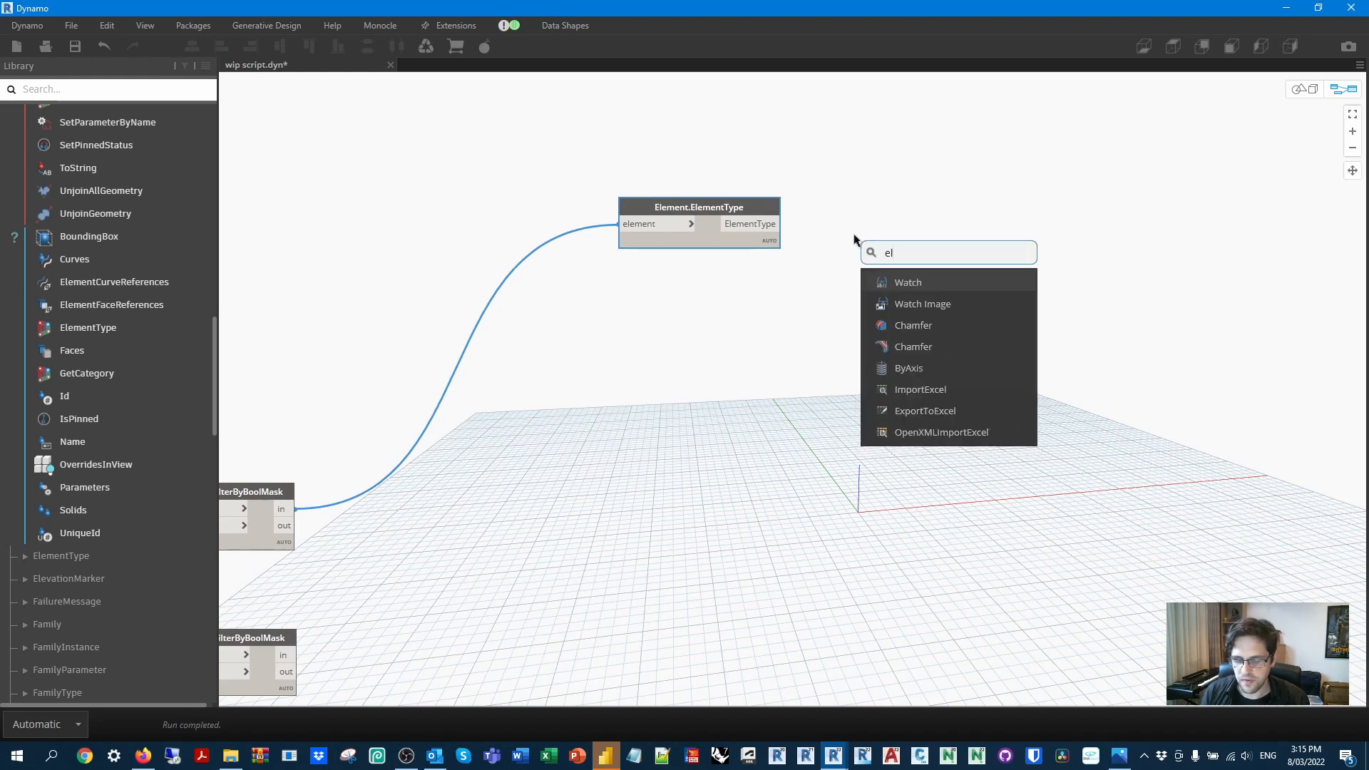
pyautogui.write('ement.getparam')
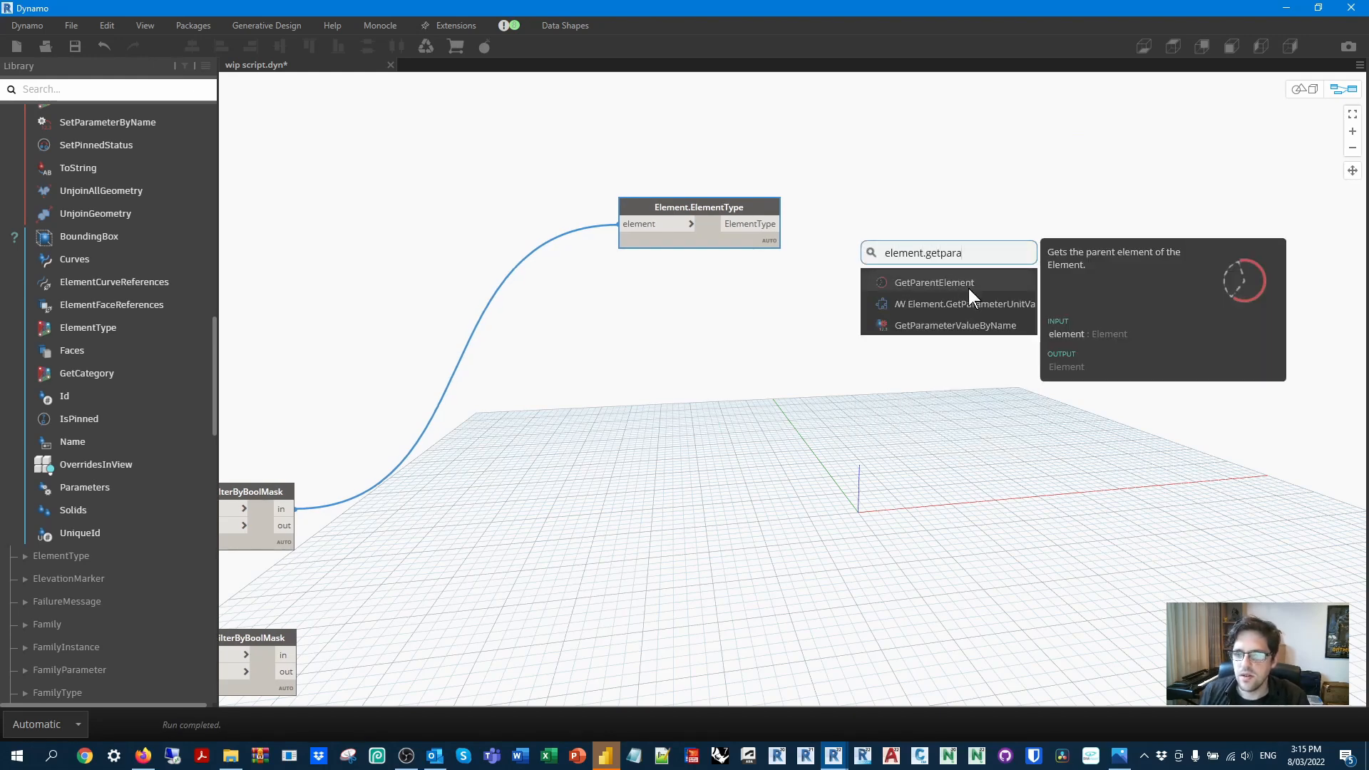
pyautogui.click(991, 318)
pyautogui.click(780, 224)
pyautogui.click(833, 242)
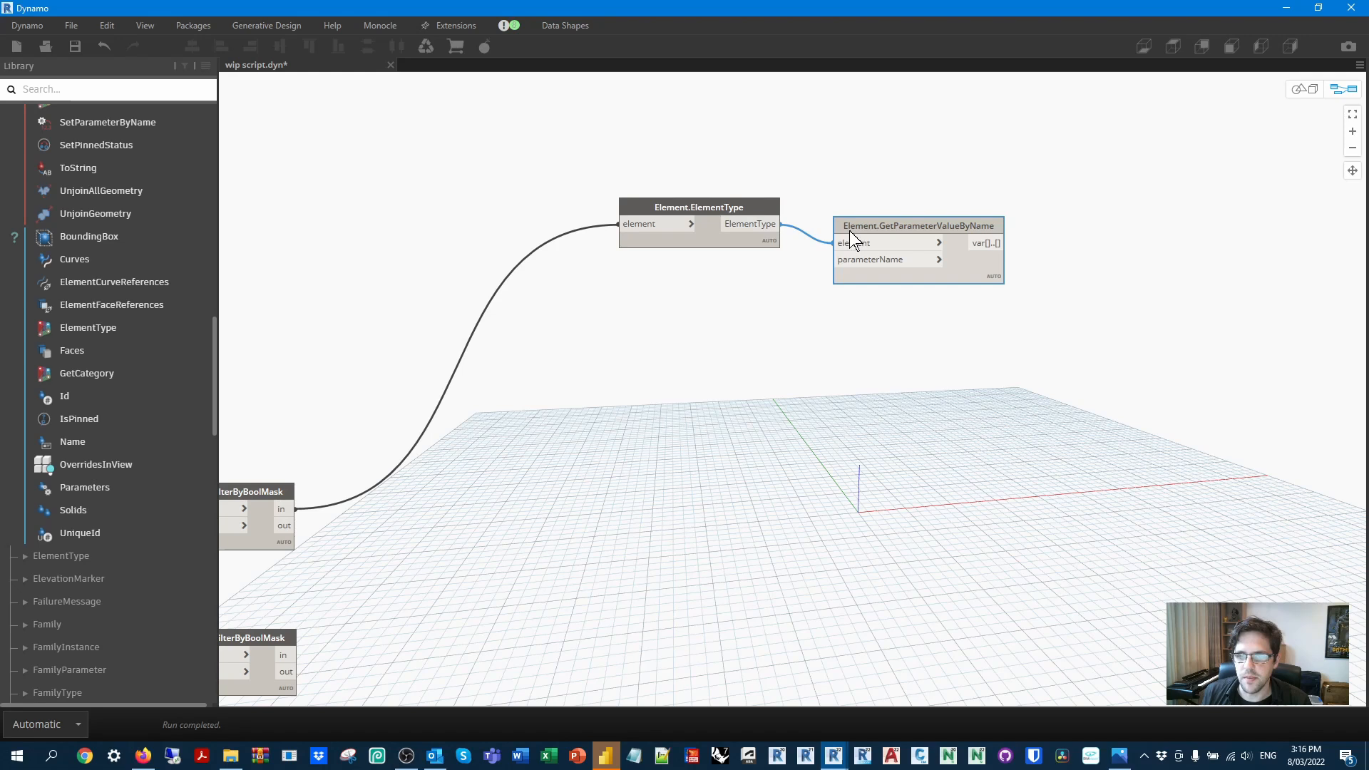
# Create a code block containing "Cost"; as the parameterName of the Element.GetParameterValueByName node, and preview the node's values.
pyautogui.doubleClick(737, 301)
pyautogui.write('"Cost')
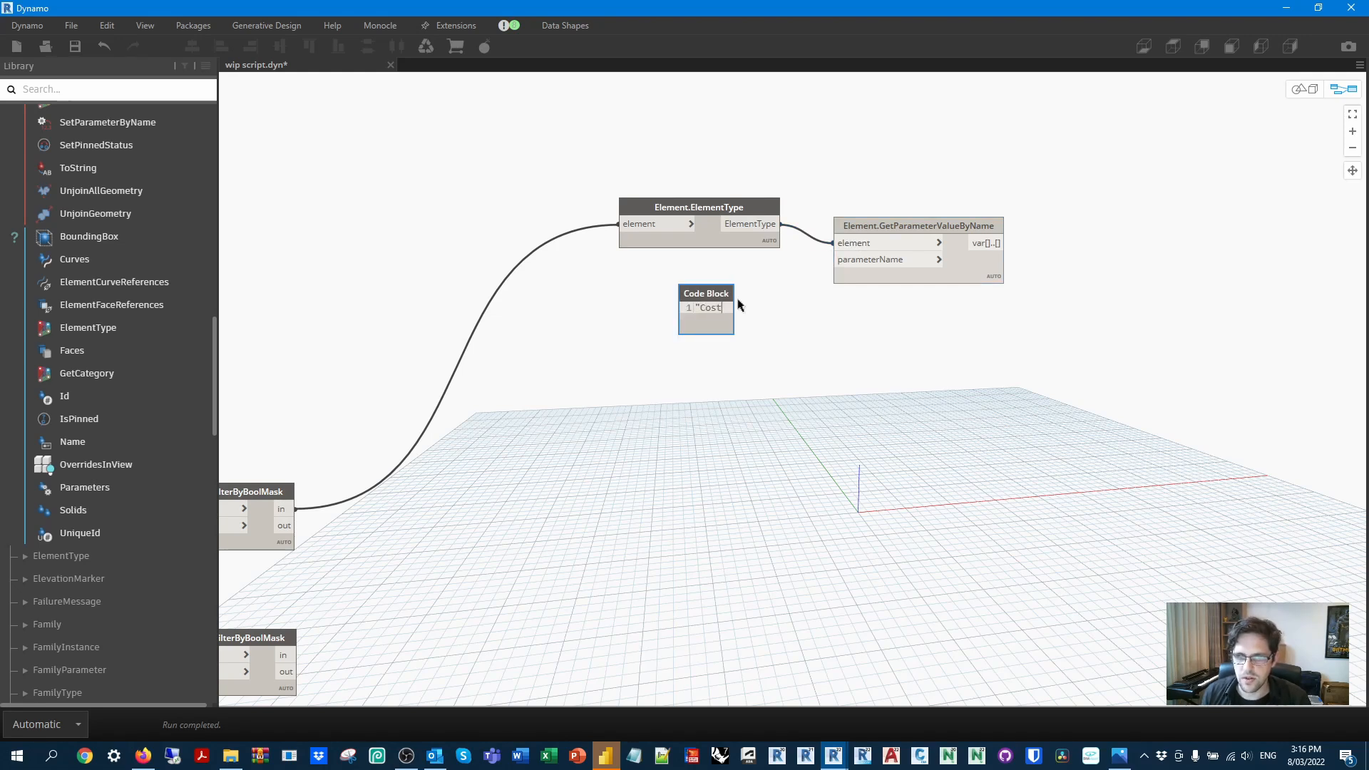
pyautogui.click(788, 317)
pyautogui.click(743, 308)
pyautogui.click(834, 259)
pyautogui.moveTo(725, 295); pyautogui.dragTo(754, 271)
pyautogui.moveTo(997, 268)
pyautogui.click(996, 296)
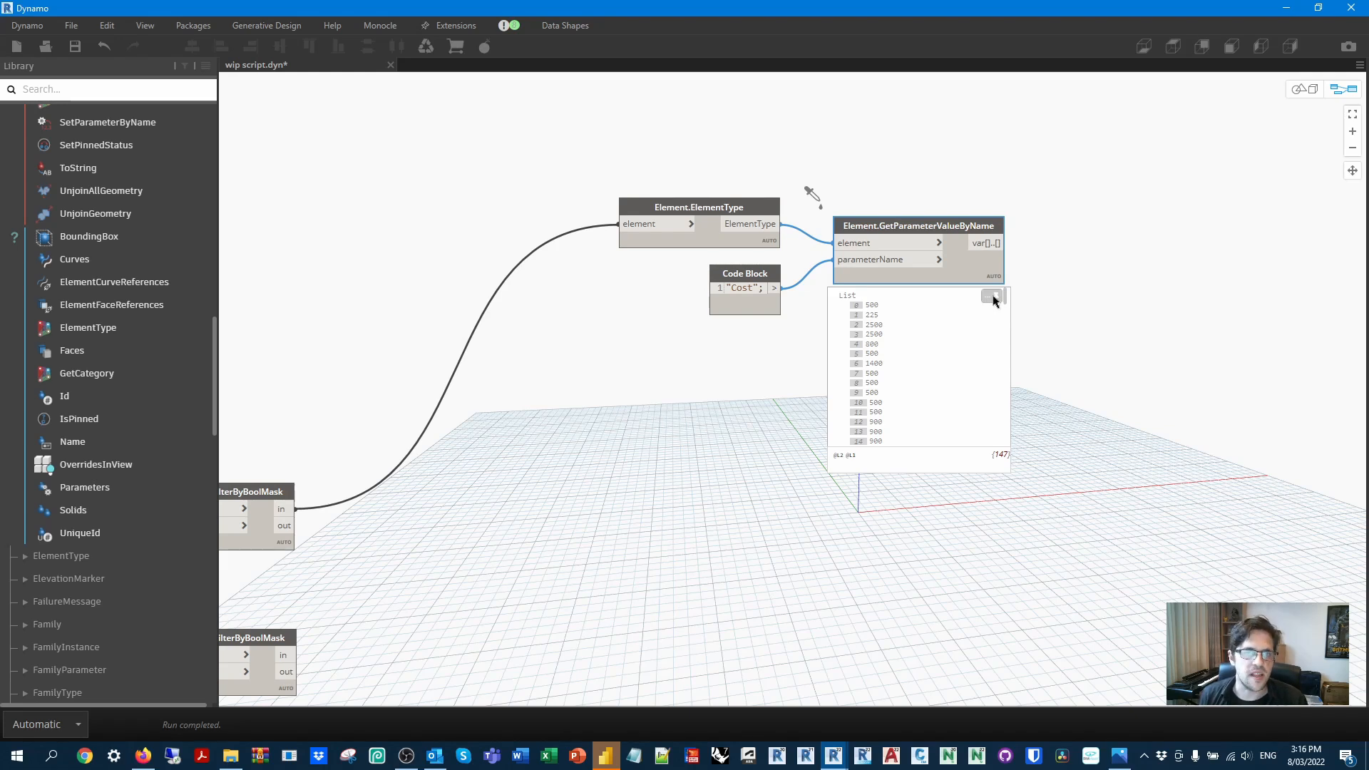
# Examine the takeoff rate values in the out list of the lower "ea" List.FilterByBoolMask node.
pyautogui.moveTo(601, 558); pyautogui.dragTo(759, 432, button='middle')
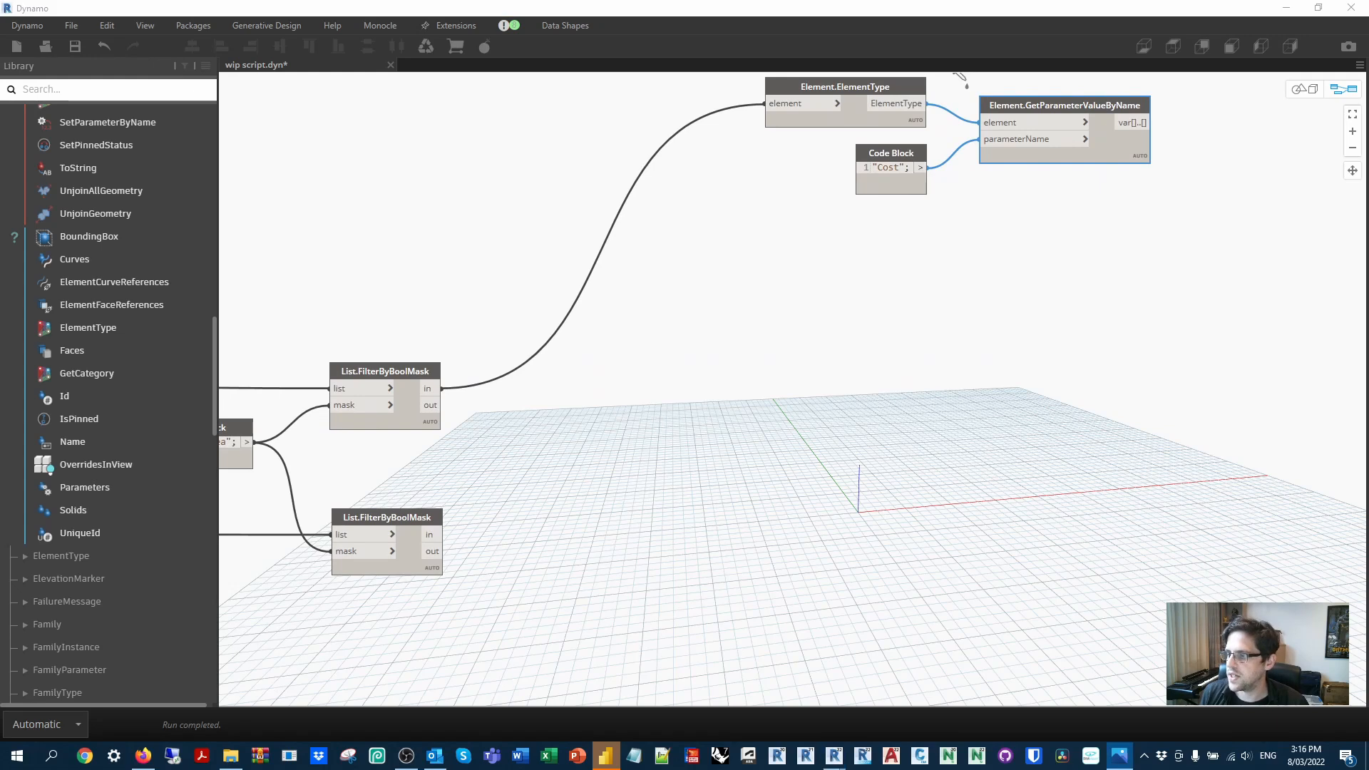
pyautogui.click(733, 520)
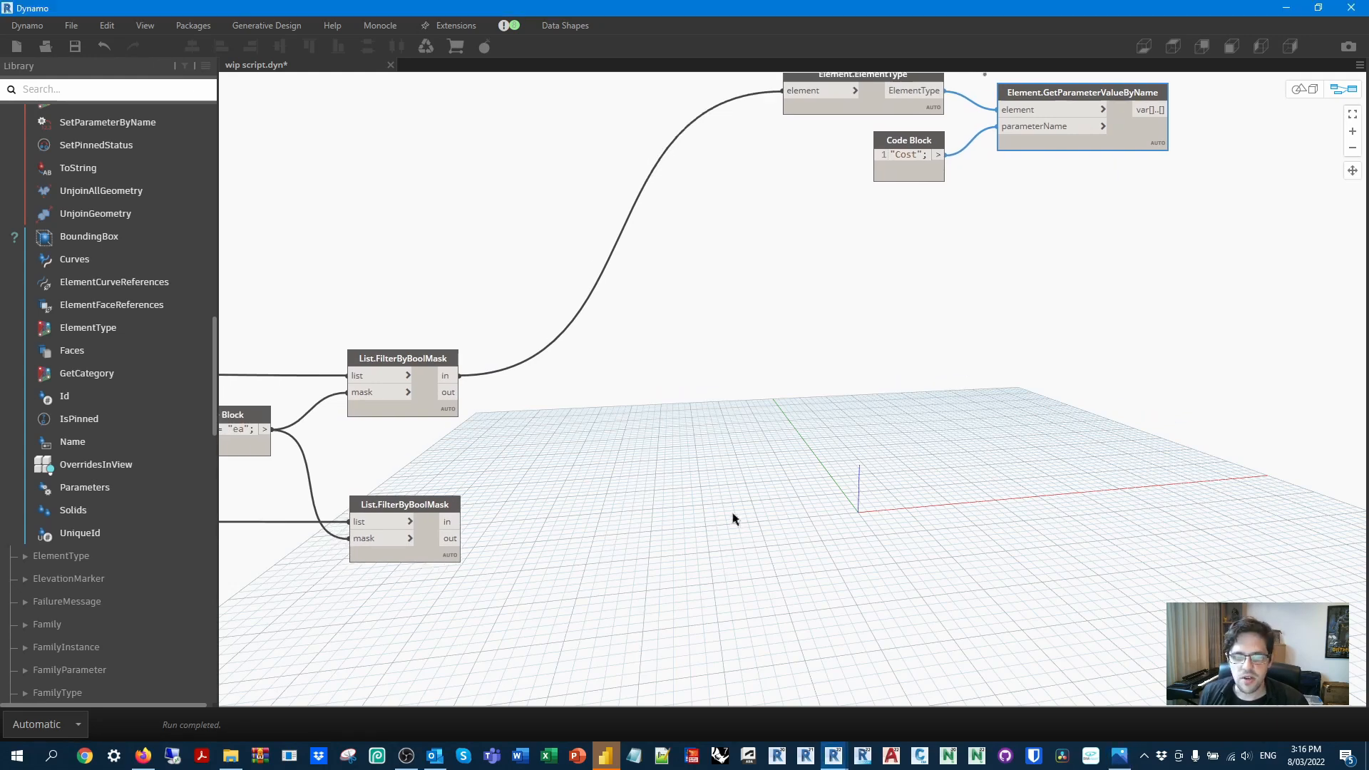
pyautogui.scroll(2, 642, 499)
pyautogui.click(524, 452)
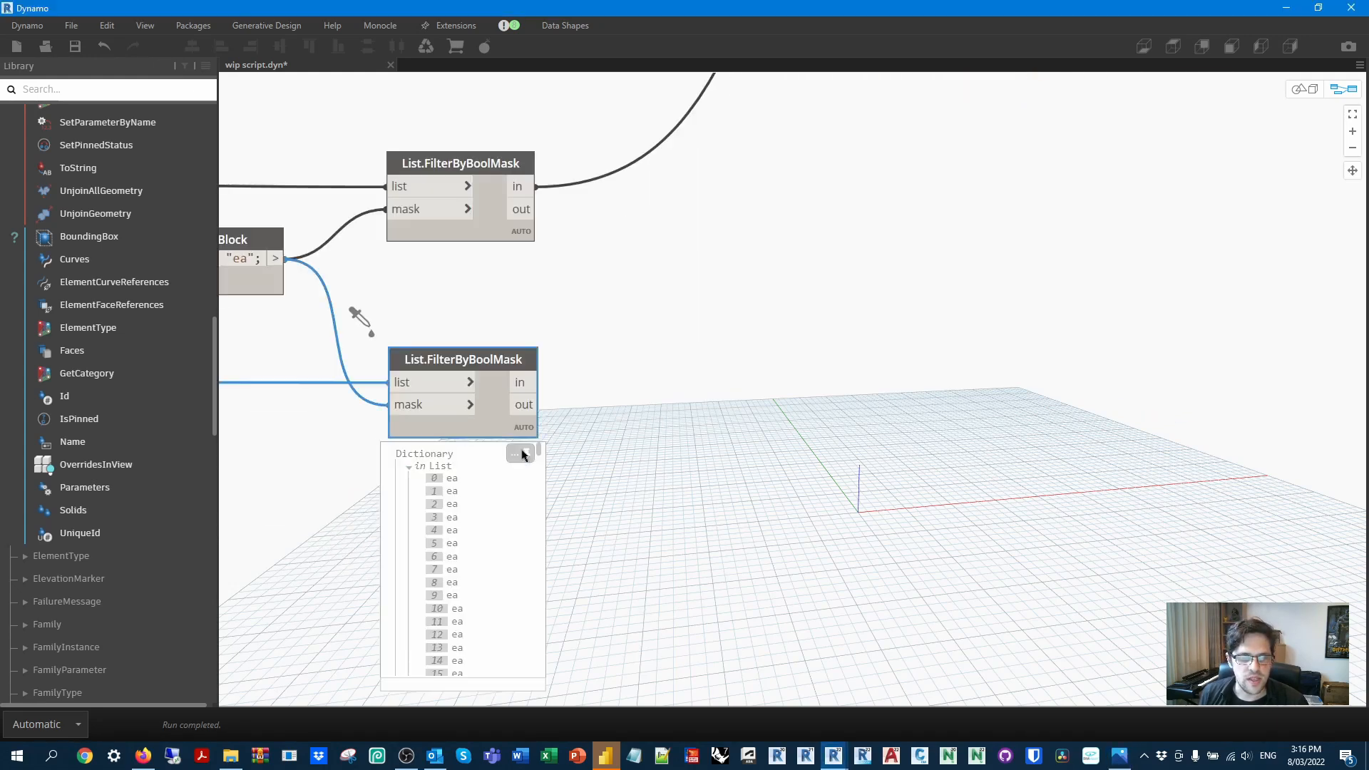
pyautogui.click(409, 479)
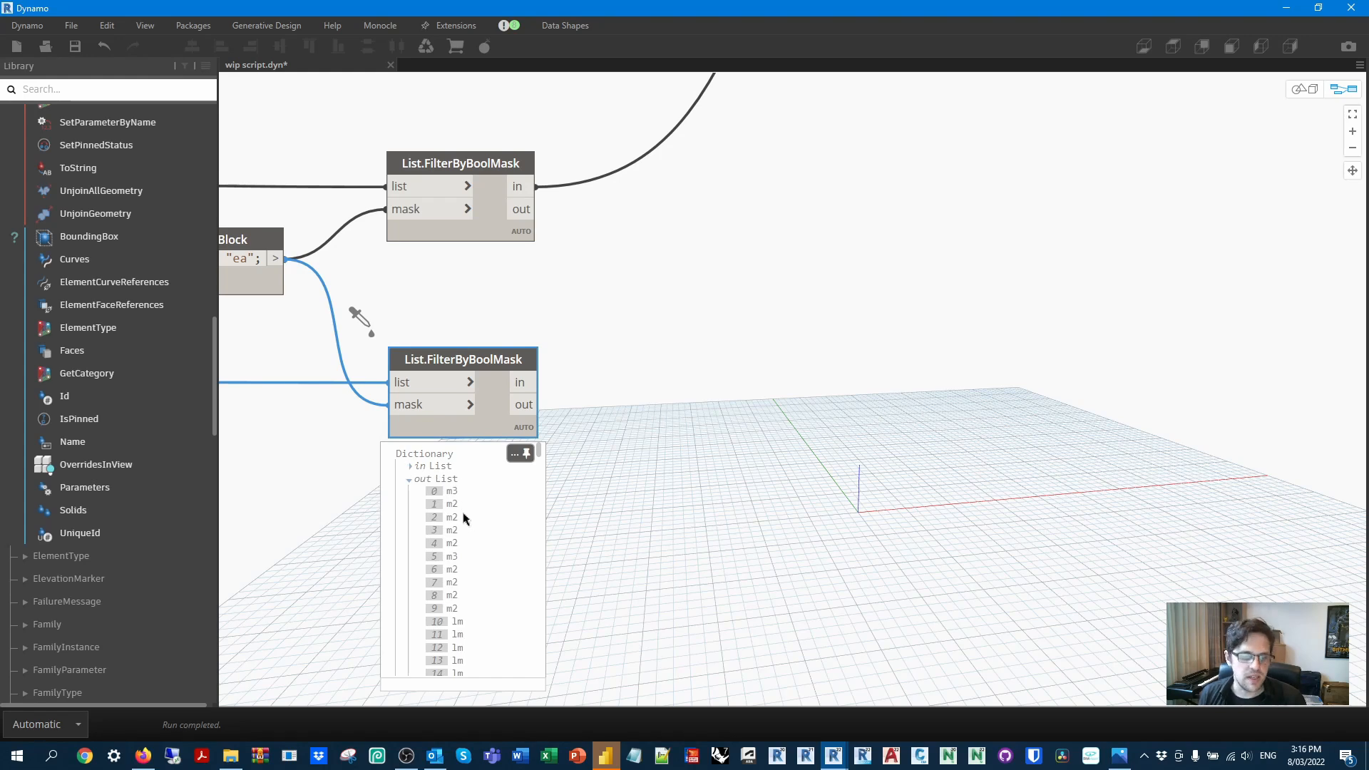
pyautogui.scroll(-1, 467, 520)
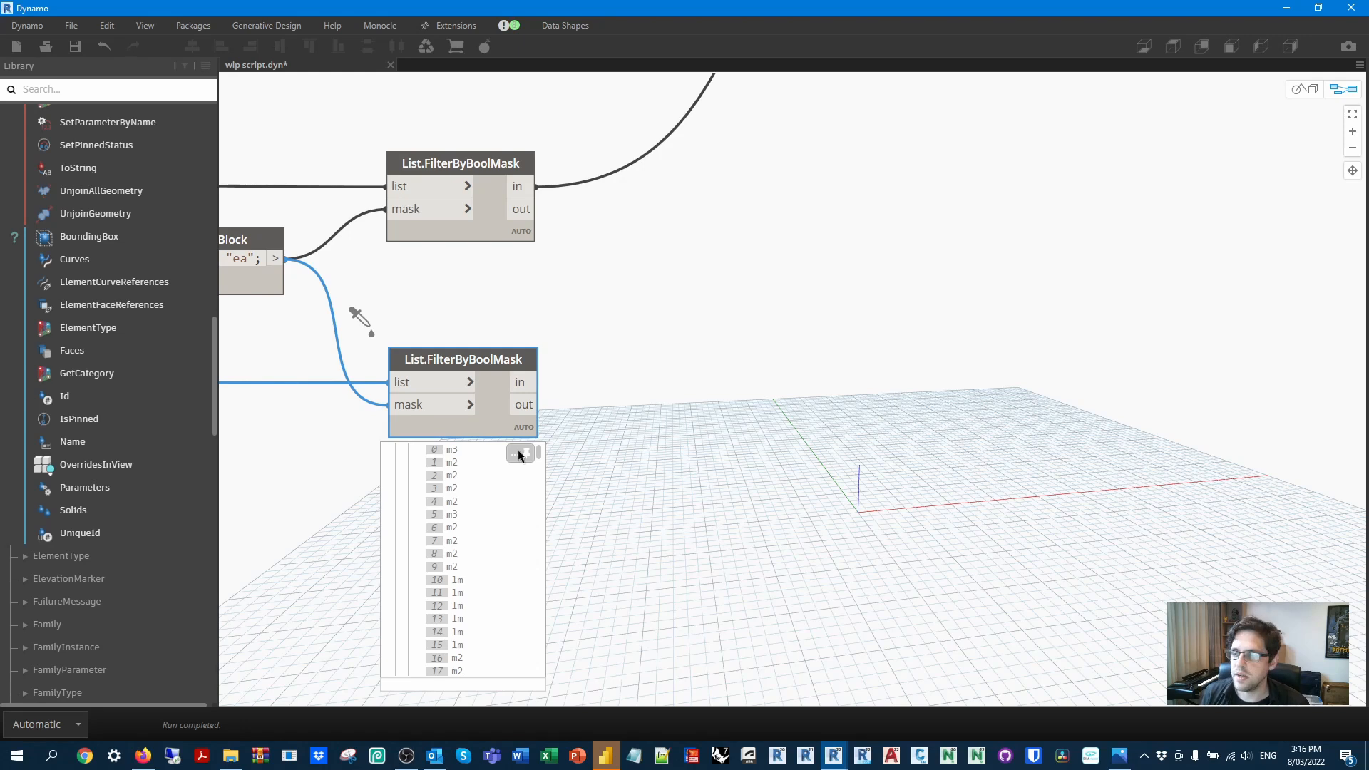
# Create a code block beneath the lower "ea" filter node with the first line ["lm","m2","m3"];.
pyautogui.moveTo(591, 495); pyautogui.dragTo(774, 399, button='middle')
pyautogui.doubleClick(628, 422)
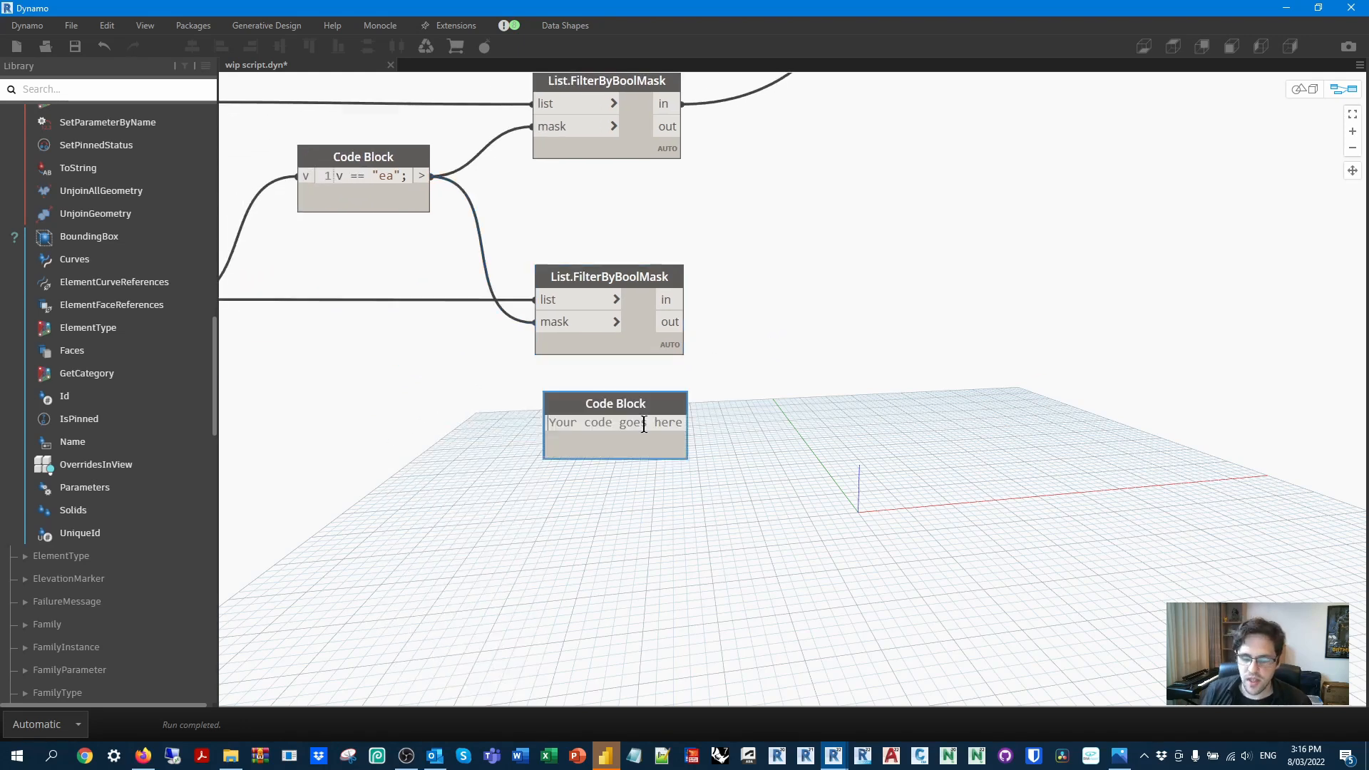
pyautogui.write('["lm","m')
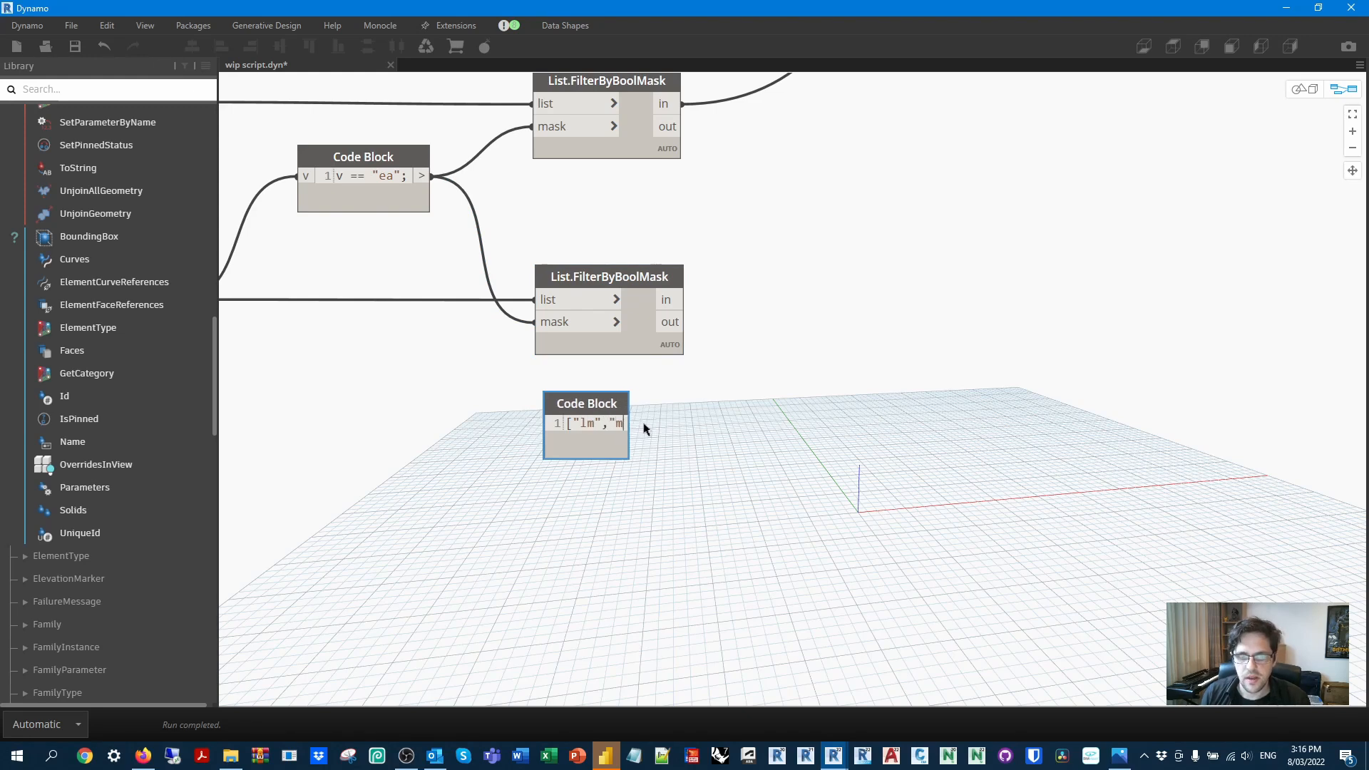
pyautogui.write('2","3')
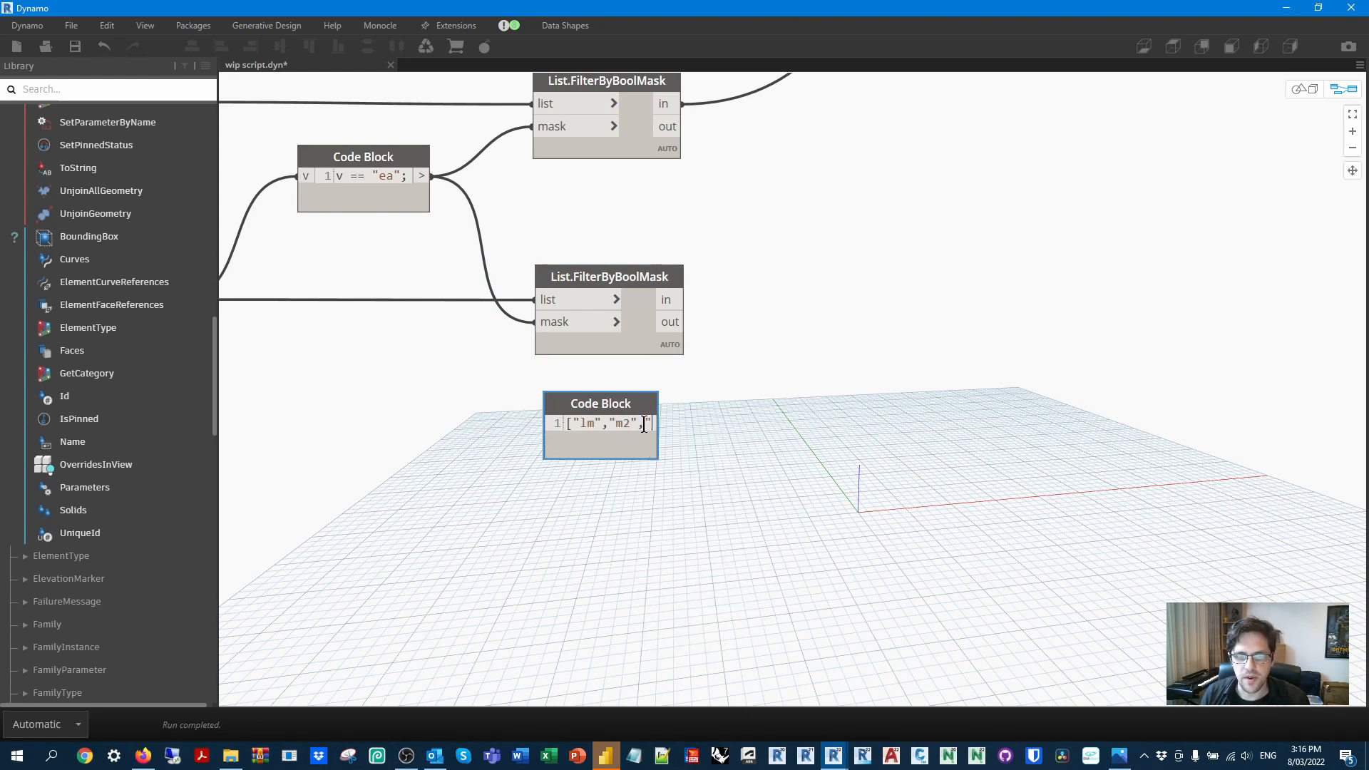
pyautogui.write('3"];')
pyautogui.press('Return')
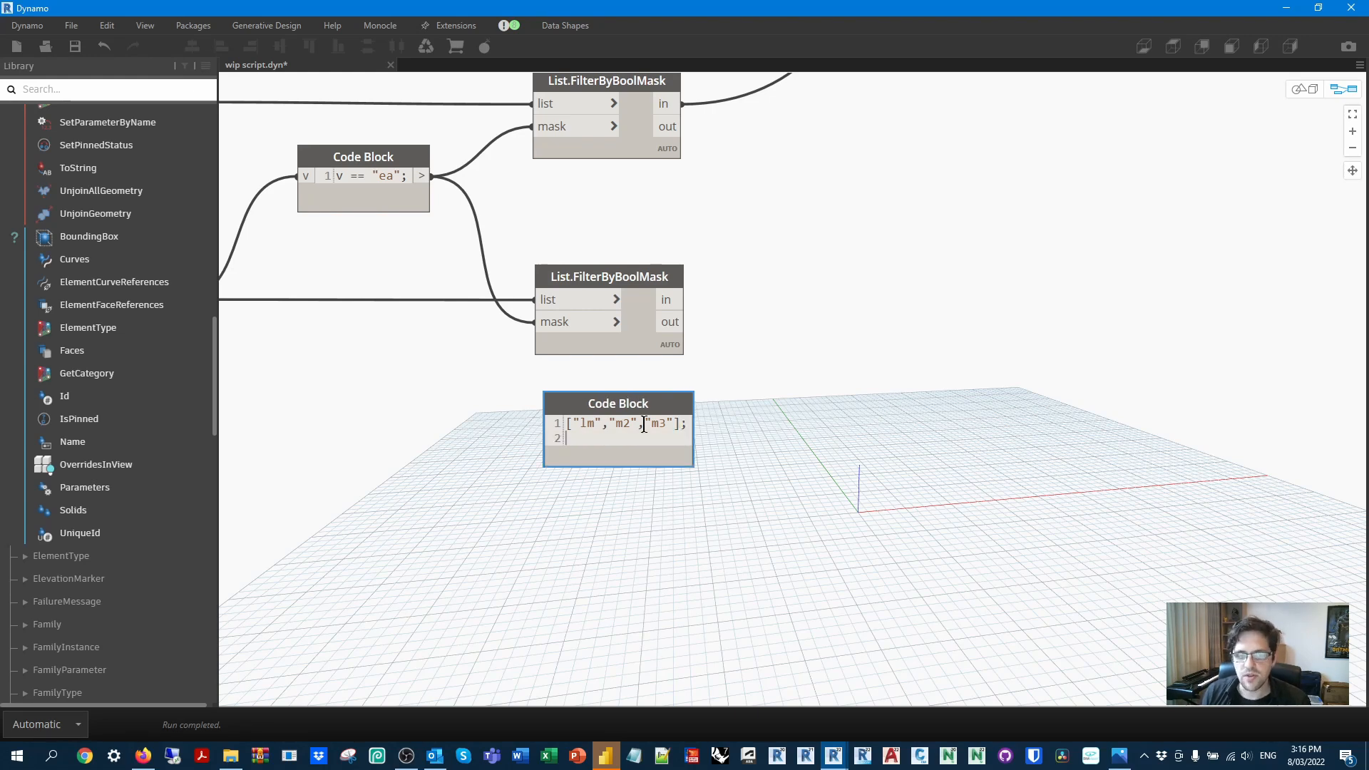
# Add a second line ["Length","Area","Volume"]; to the units code block.
pyautogui.write('["Length","')
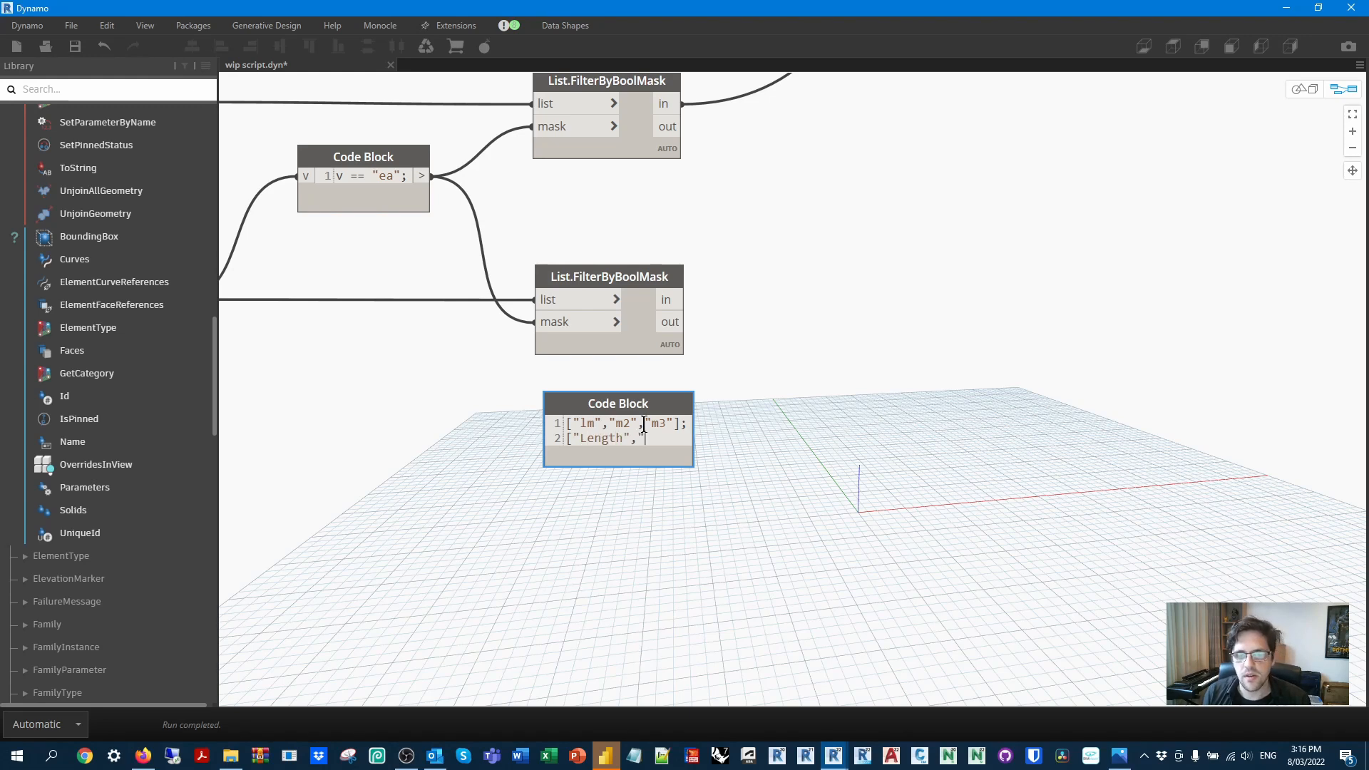
pyautogui.write('Area","Volume"]')
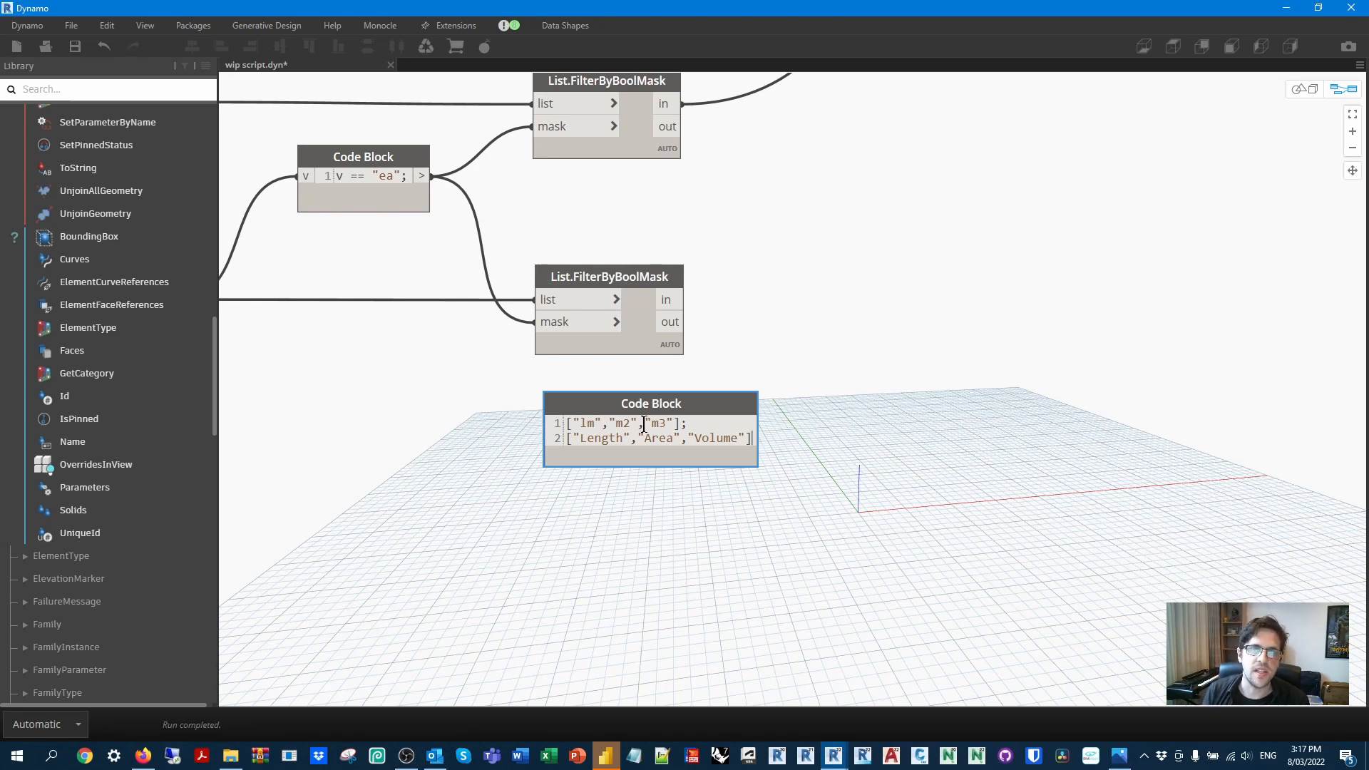
pyautogui.write(';')
pyautogui.press('Return')
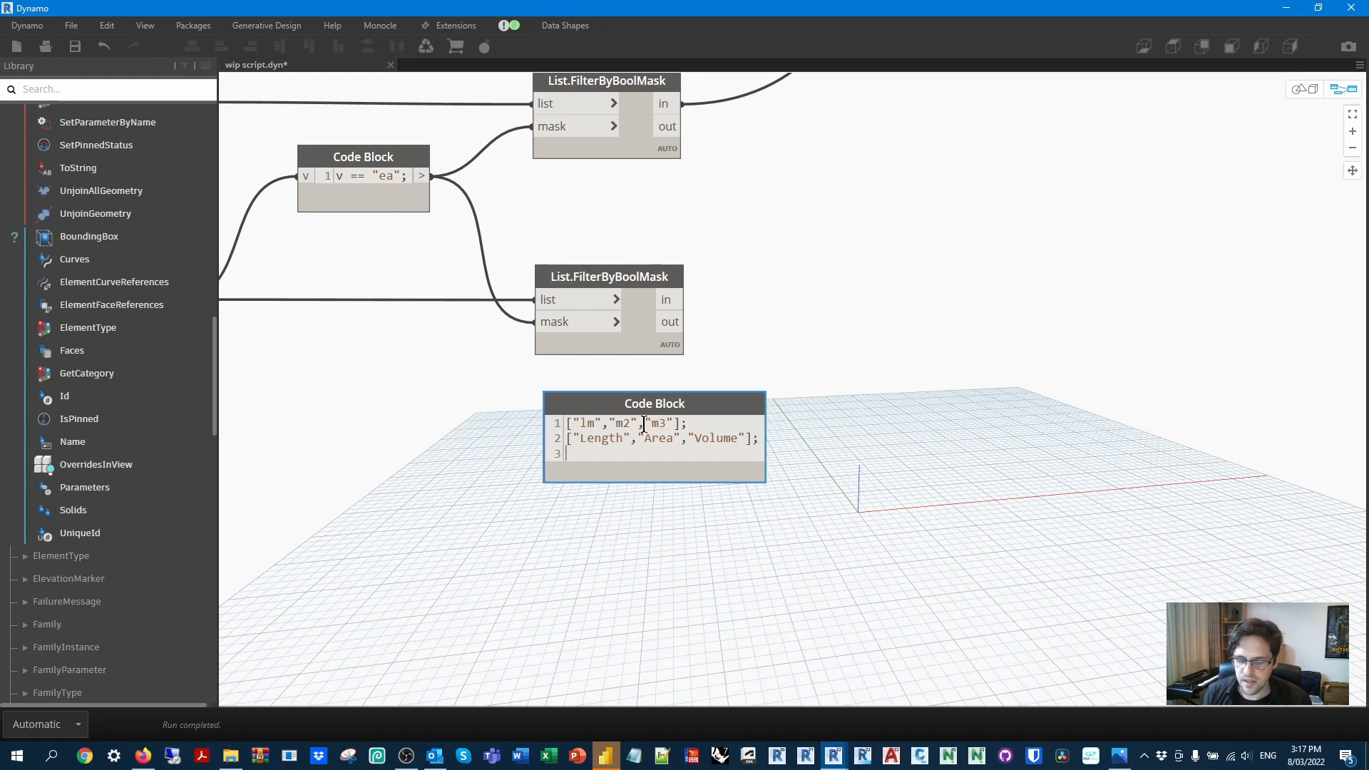
# Add a third line [1000,1,1]; to the code block and shift the block slightly away from the free canvas area.
pyautogui.write('1000,1,1')
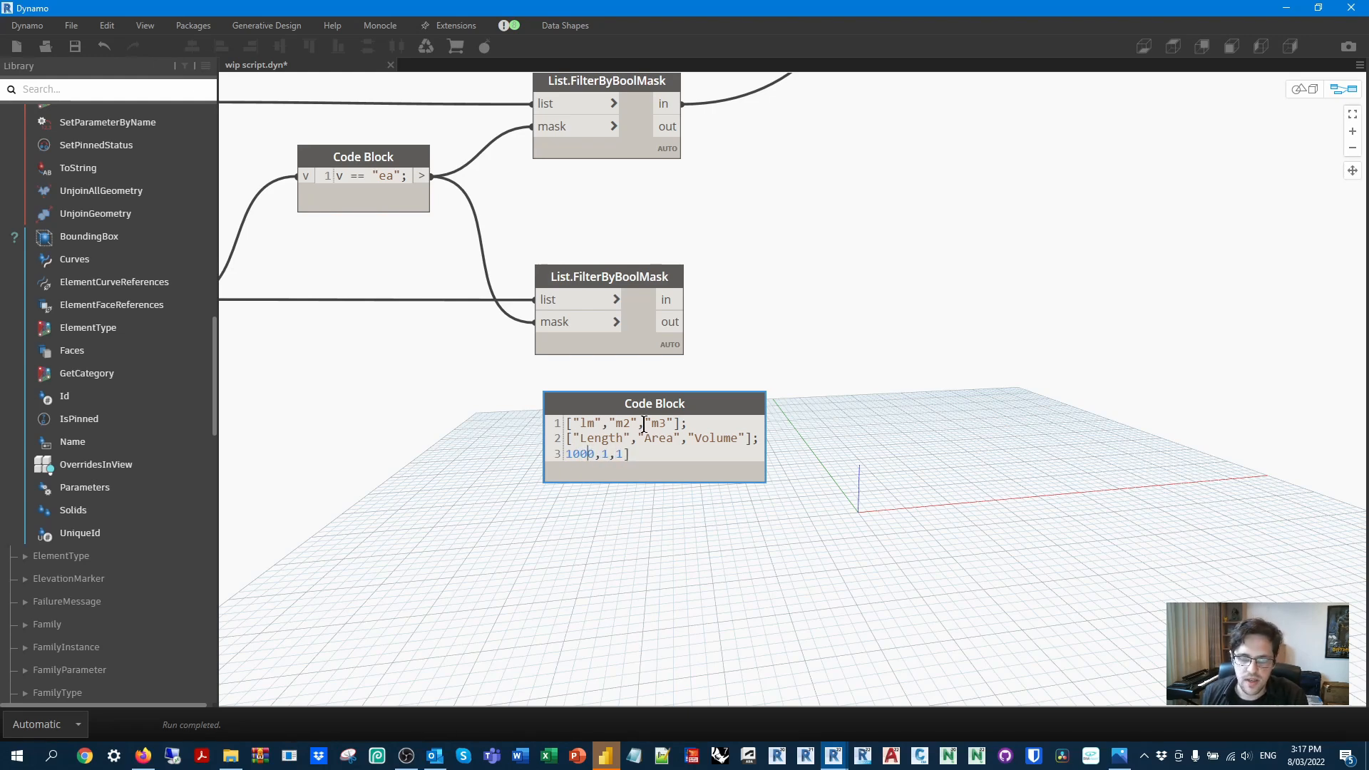
pyautogui.write('[')
pyautogui.press('End')
pyautogui.write(';')
pyautogui.moveTo(755, 399); pyautogui.dragTo(658, 395)
# Add a List.IndexOf node beside the lower "ea" filter node.
pyautogui.rightClick(767, 342)
pyautogui.write('indexof')
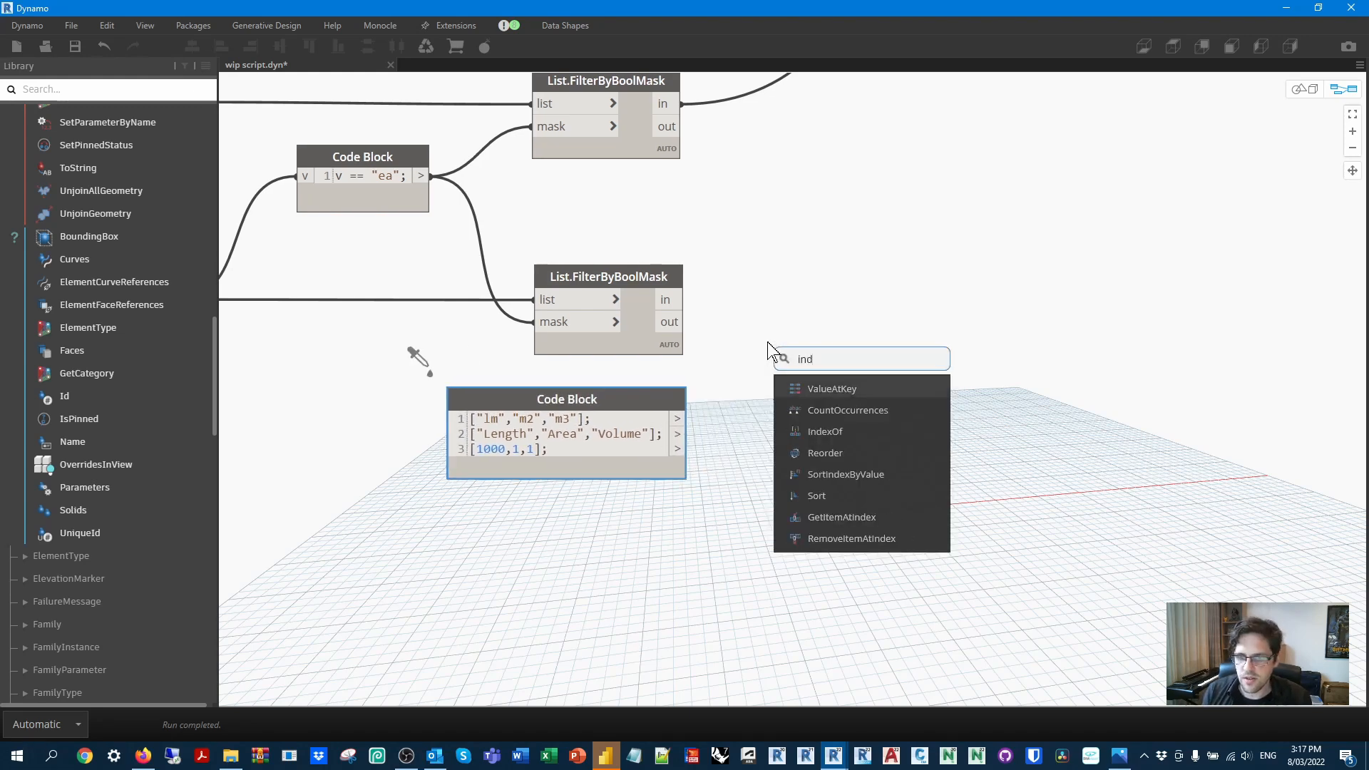
pyautogui.click(854, 388)
pyautogui.moveTo(905, 402); pyautogui.dragTo(935, 295)
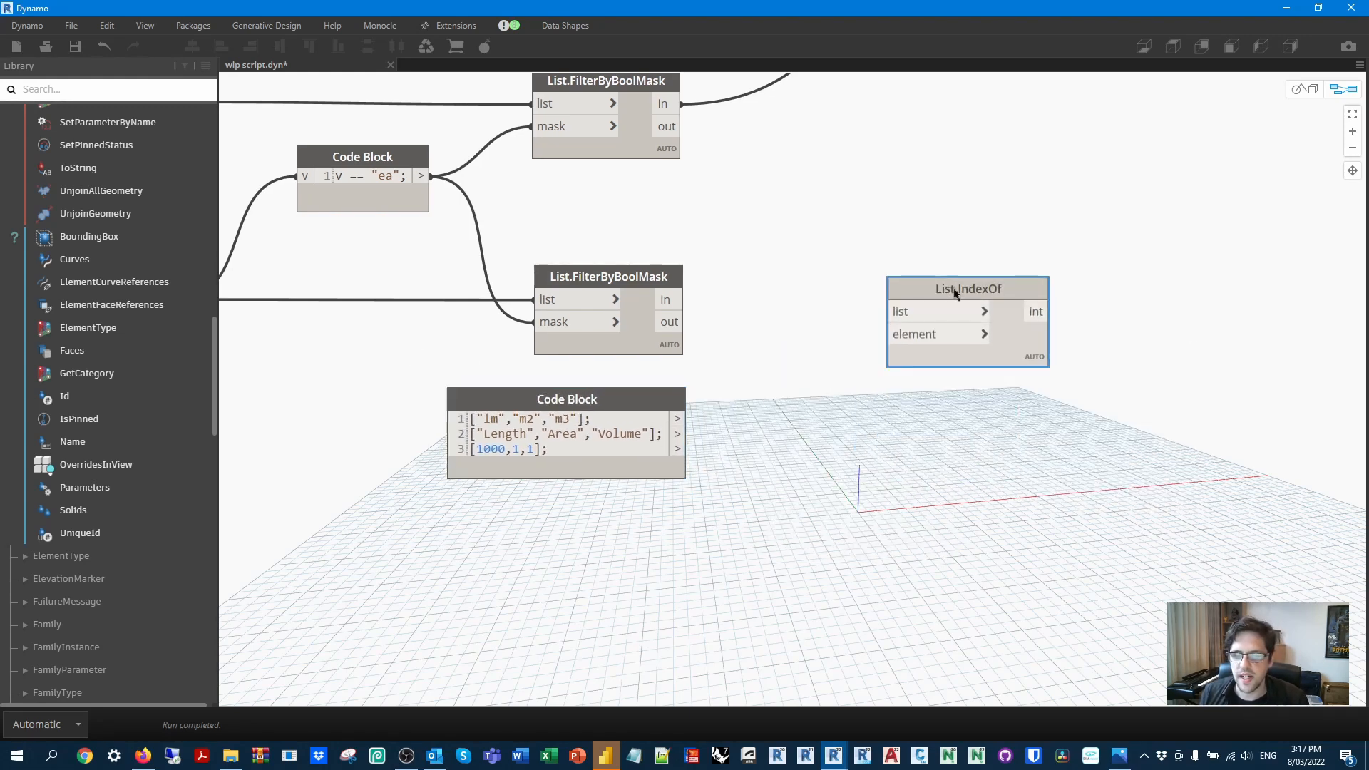
pyautogui.moveTo(935, 294); pyautogui.dragTo(782, 261, button='middle')
# Feed List.IndexOf with the "lm", "m2", "m3" list and the lower filter's out output as element, and preview the indices.
pyautogui.click(680, 321)
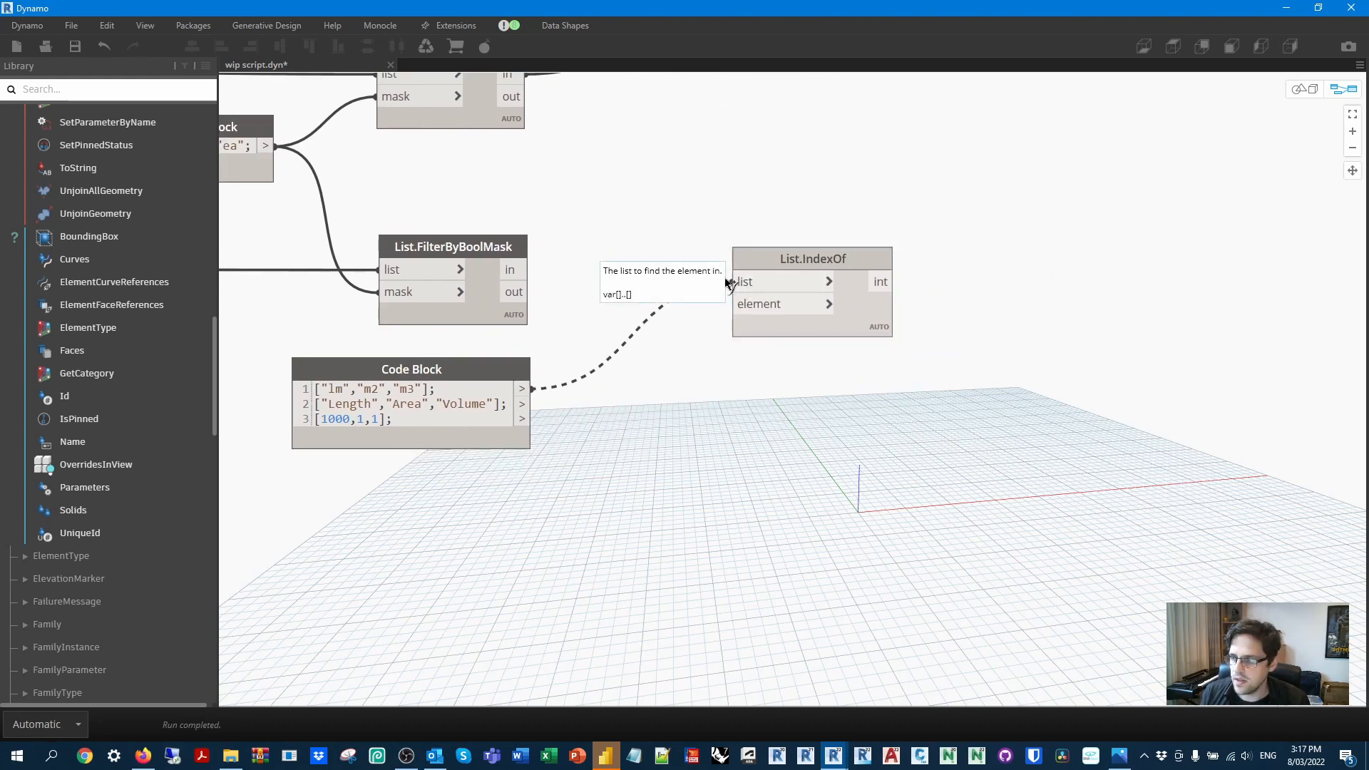
pyautogui.click(749, 282)
pyautogui.click(766, 303)
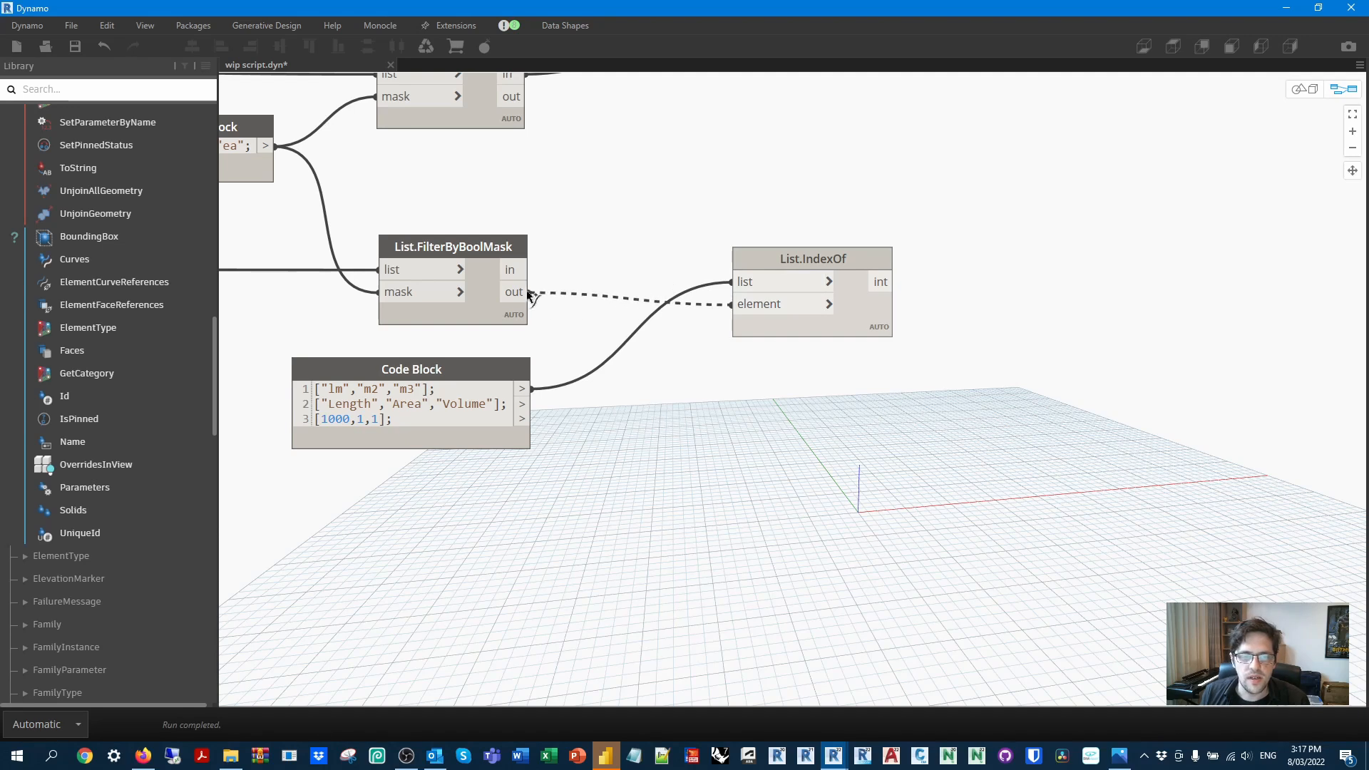
pyautogui.click(526, 293)
pyautogui.click(520, 317)
pyautogui.moveTo(831, 250); pyautogui.dragTo(855, 236)
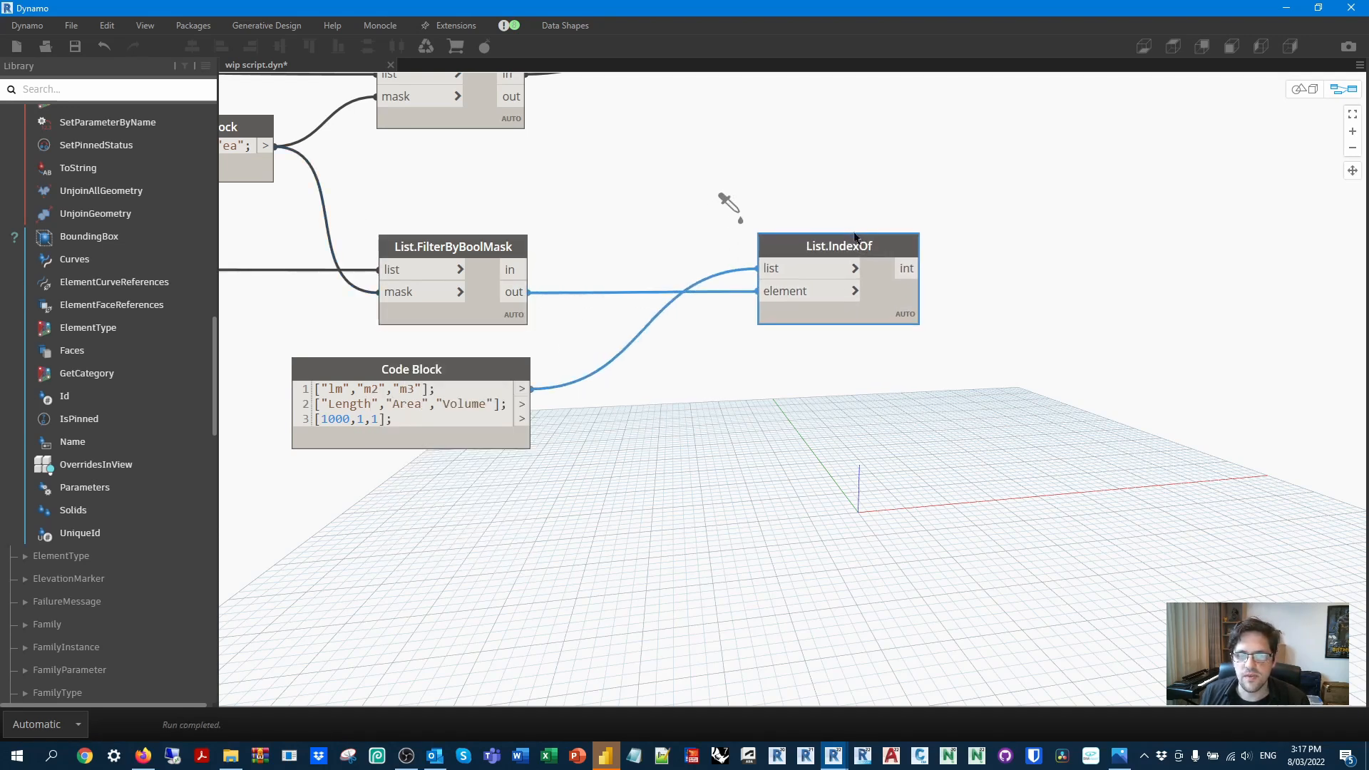
pyautogui.moveTo(904, 335)
pyautogui.moveTo(924, 340); pyautogui.dragTo(925, 554)
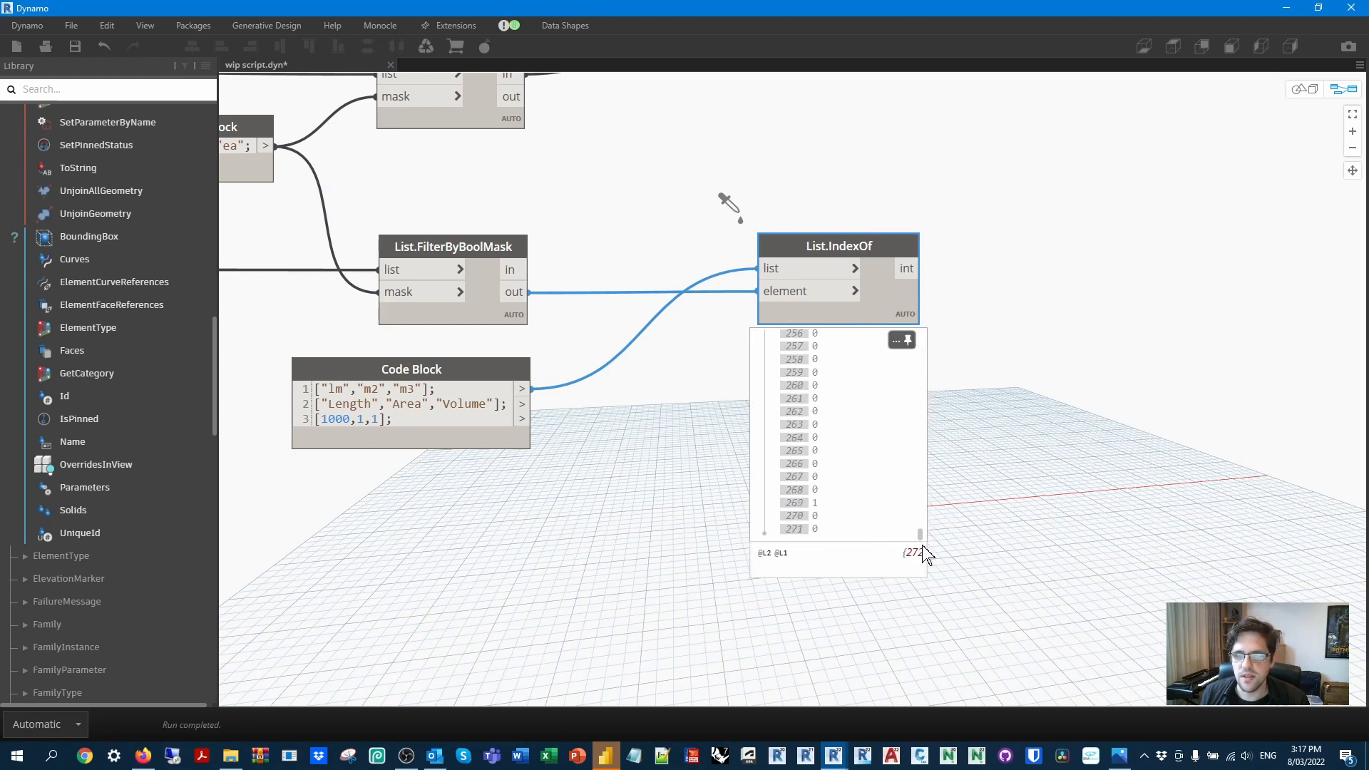
# Add a List.GetItemAtIndex node fed by the "Length", "Area", "Volume" list and the List.IndexOf result as index, and preview its items.
pyautogui.doubleClick(877, 371)
pyautogui.write('get')
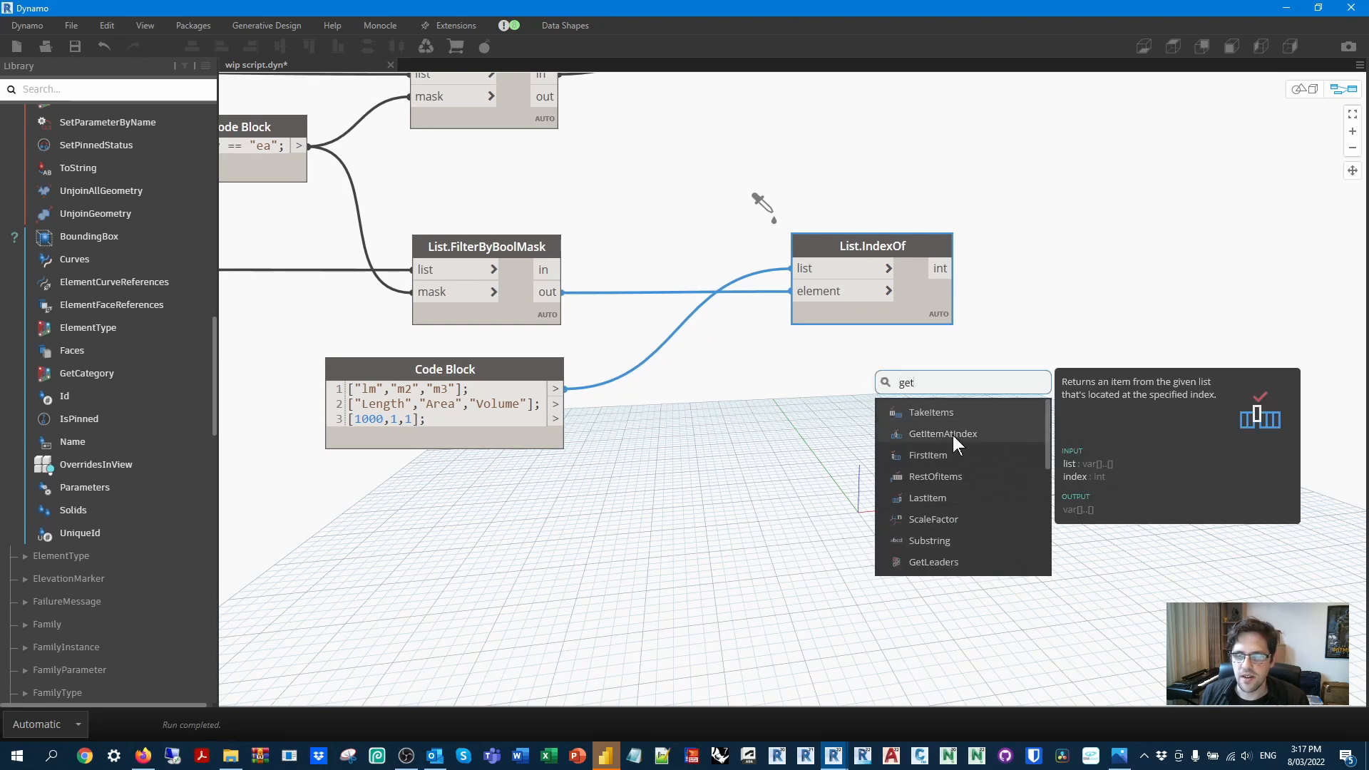
pyautogui.click(952, 435)
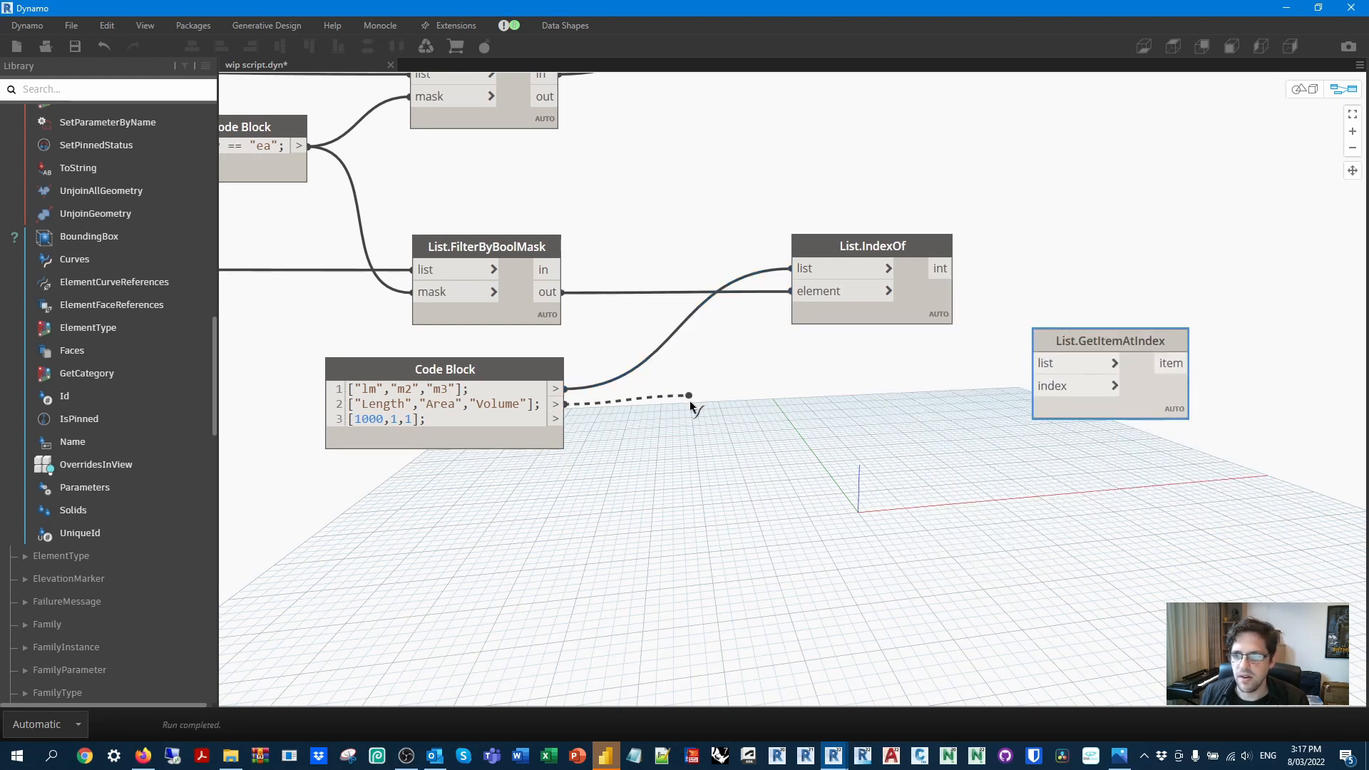
pyautogui.click(1043, 368)
pyautogui.moveTo(1072, 342); pyautogui.dragTo(1099, 317)
pyautogui.click(1080, 359)
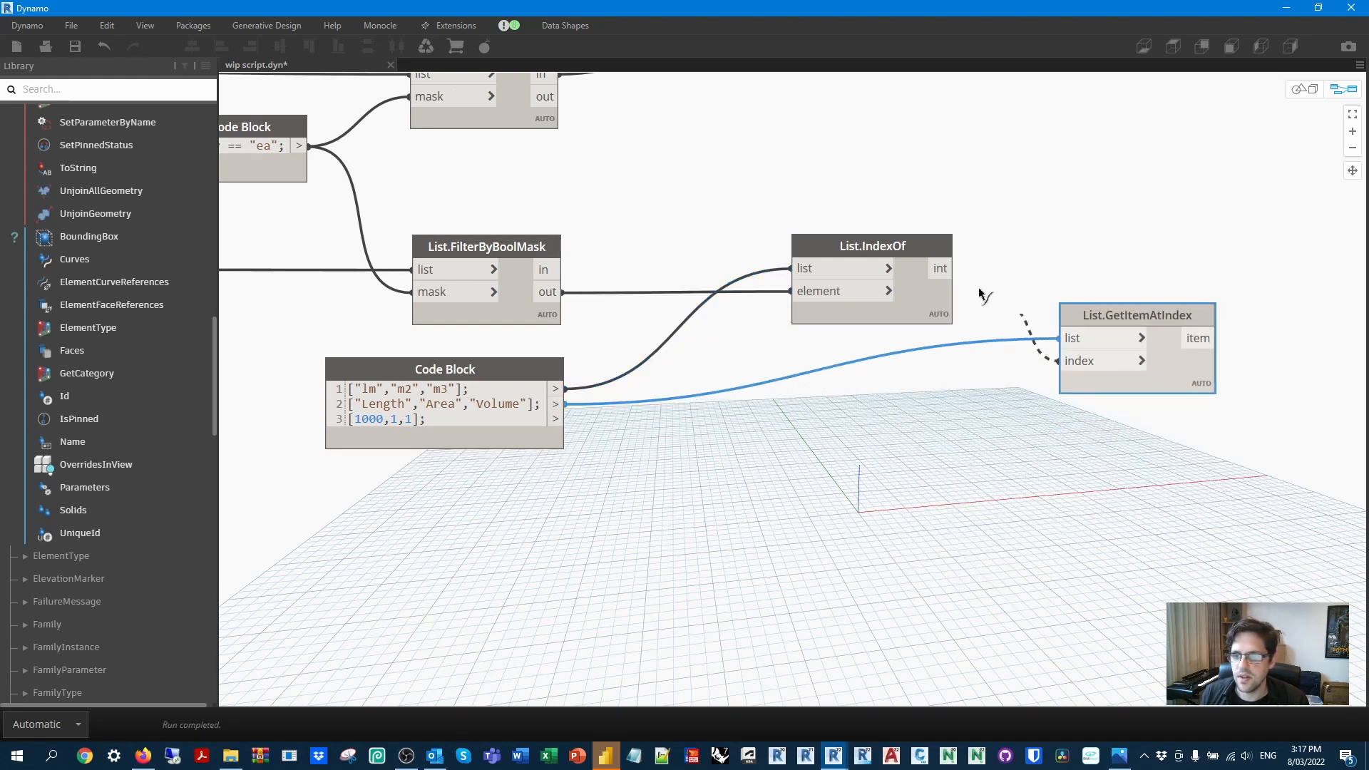
pyautogui.click(954, 268)
pyautogui.moveTo(1204, 417)
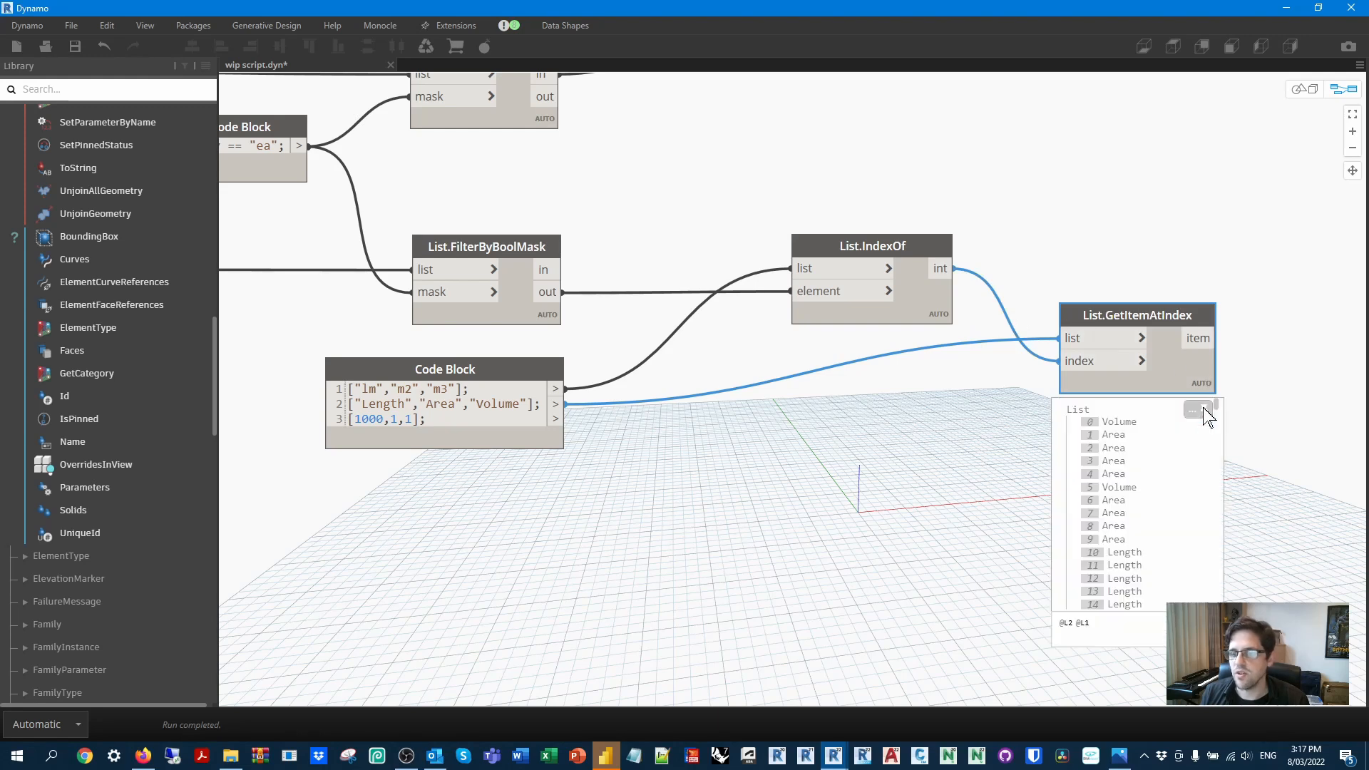
# Duplicate the List.GetItemAtIndex node beneath the original, feed its list input from the [1000,1,1] line, and preview its items.
pyautogui.moveTo(1139, 314); pyautogui.dragTo(1152, 317)
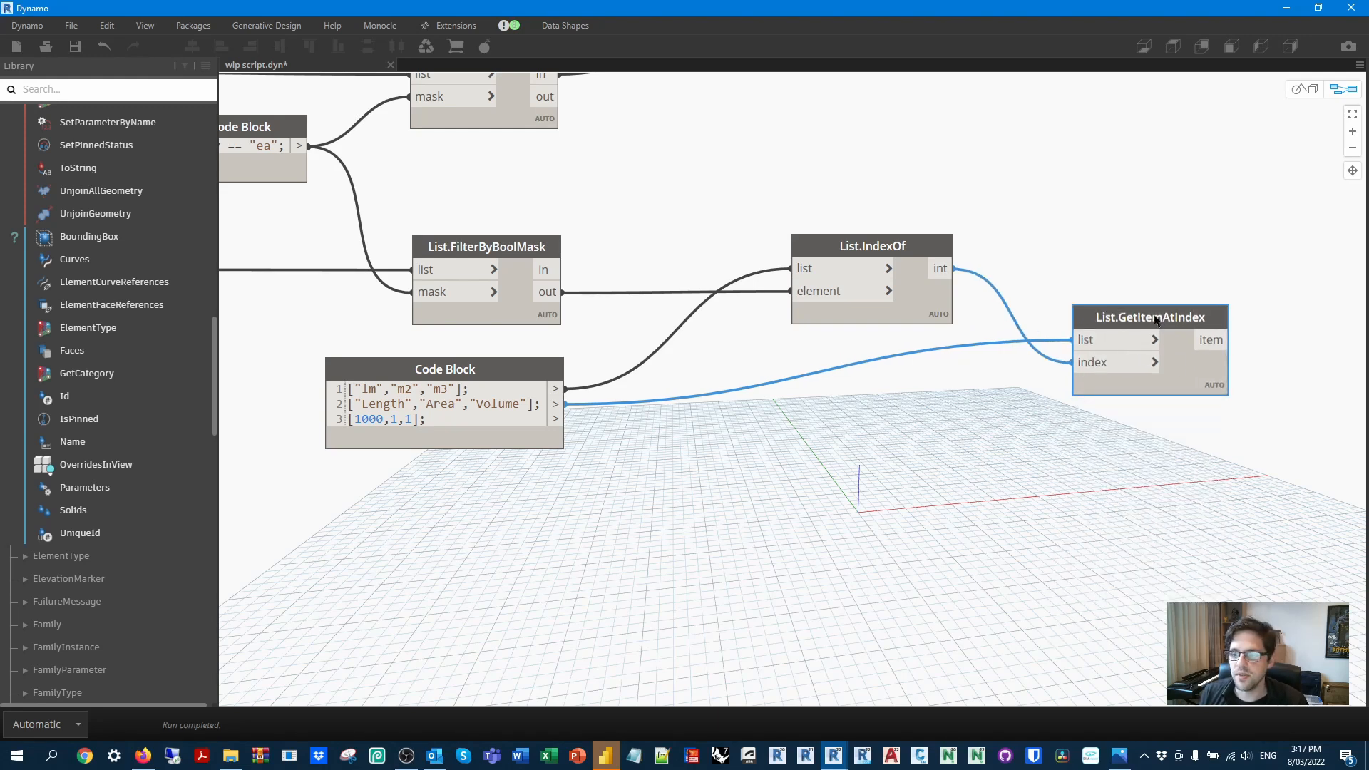
pyautogui.hotkey('ctrl', 'c')
pyautogui.hotkey('ctrl', 'v')
pyautogui.moveTo(887, 423); pyautogui.dragTo(1156, 420)
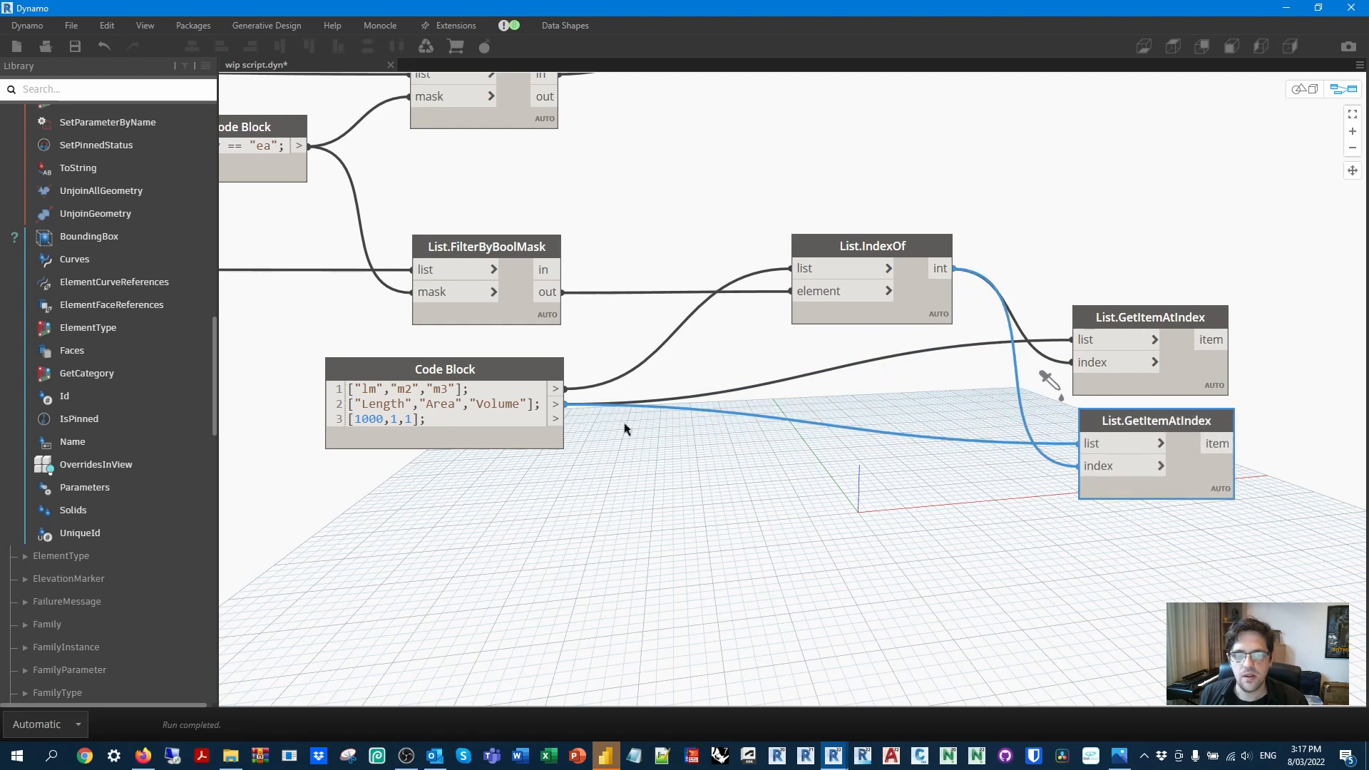
pyautogui.click(1080, 443)
pyautogui.moveTo(1215, 494); pyautogui.dragTo(819, 456, button='middle')
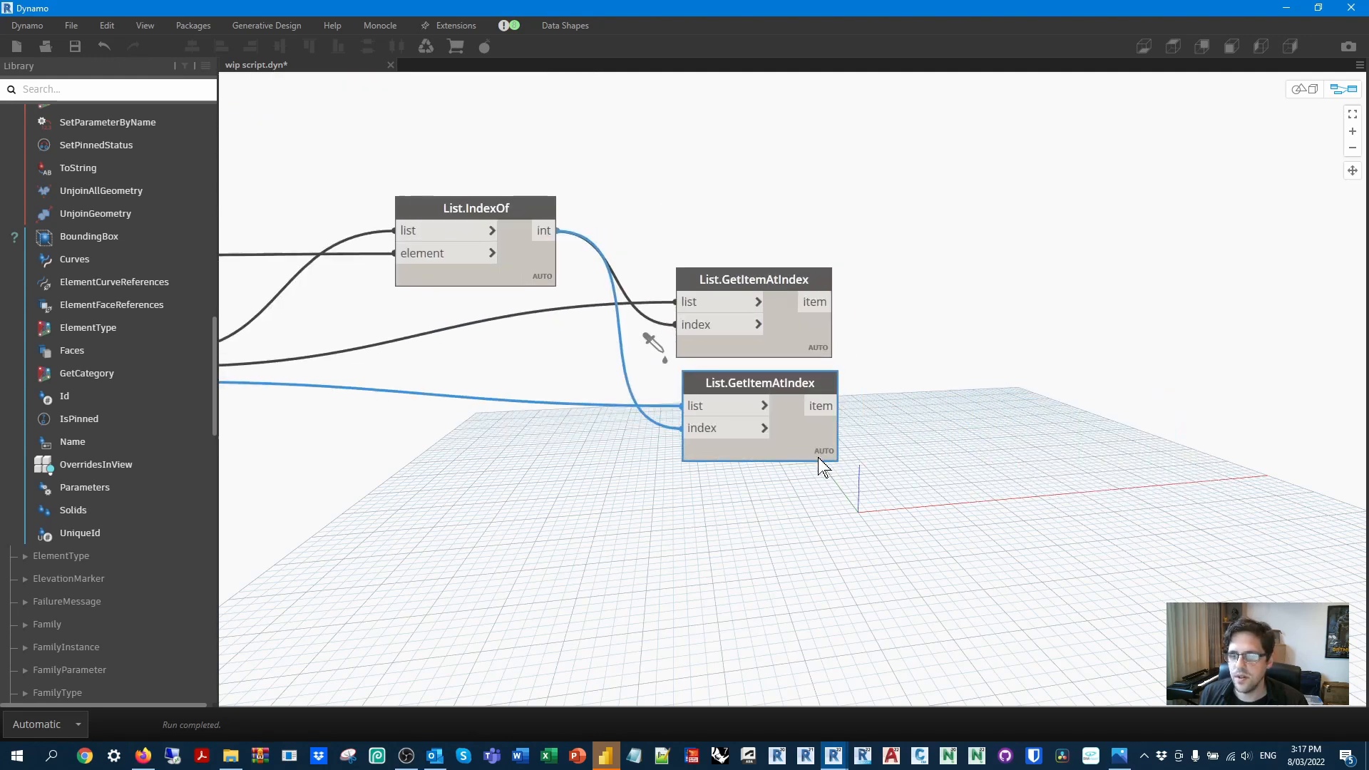
pyautogui.moveTo(821, 472)
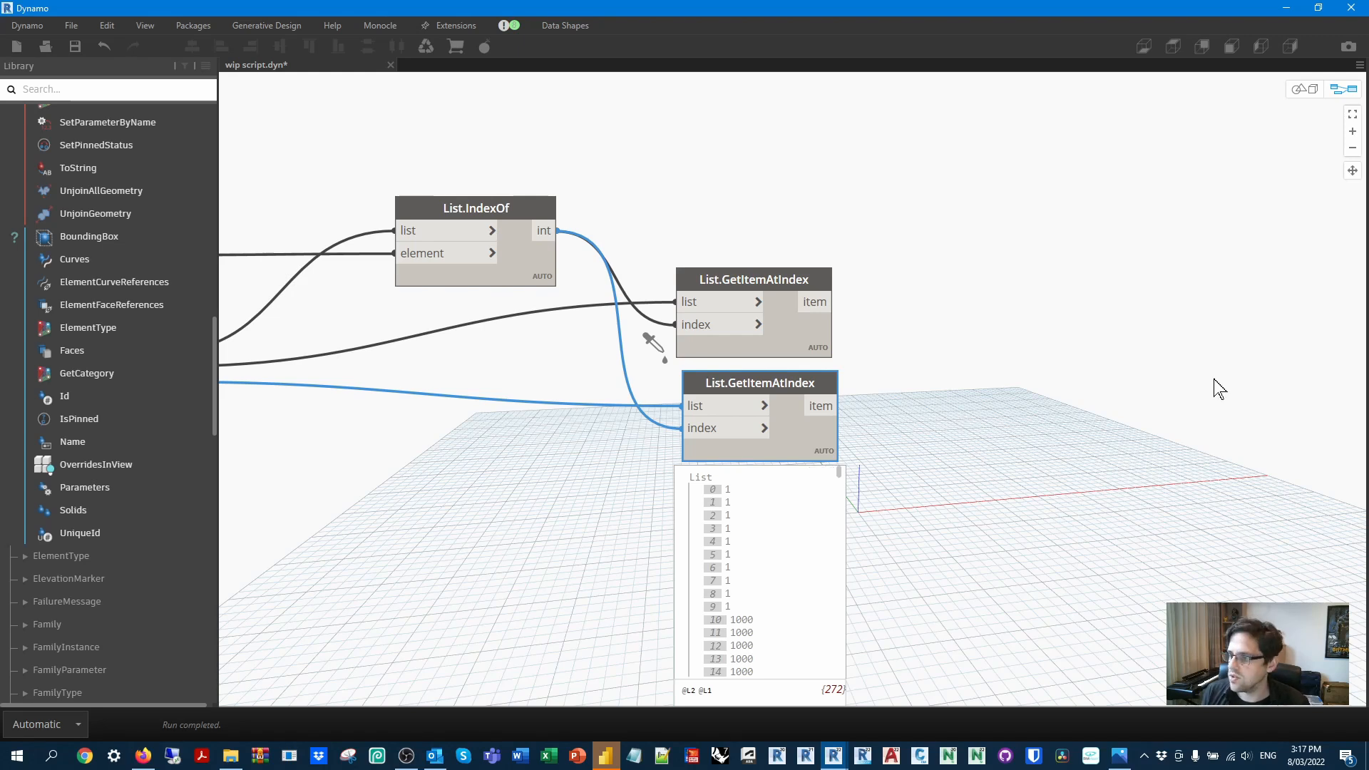
# Duplicate the Element.ElementType node beneath the original and connect the upper "ea" filter's out output to its element input.
pyautogui.click(1163, 226)
pyautogui.moveTo(928, 212); pyautogui.dragTo(976, 389, button='middle')
pyautogui.scroll(-3, 970, 385)
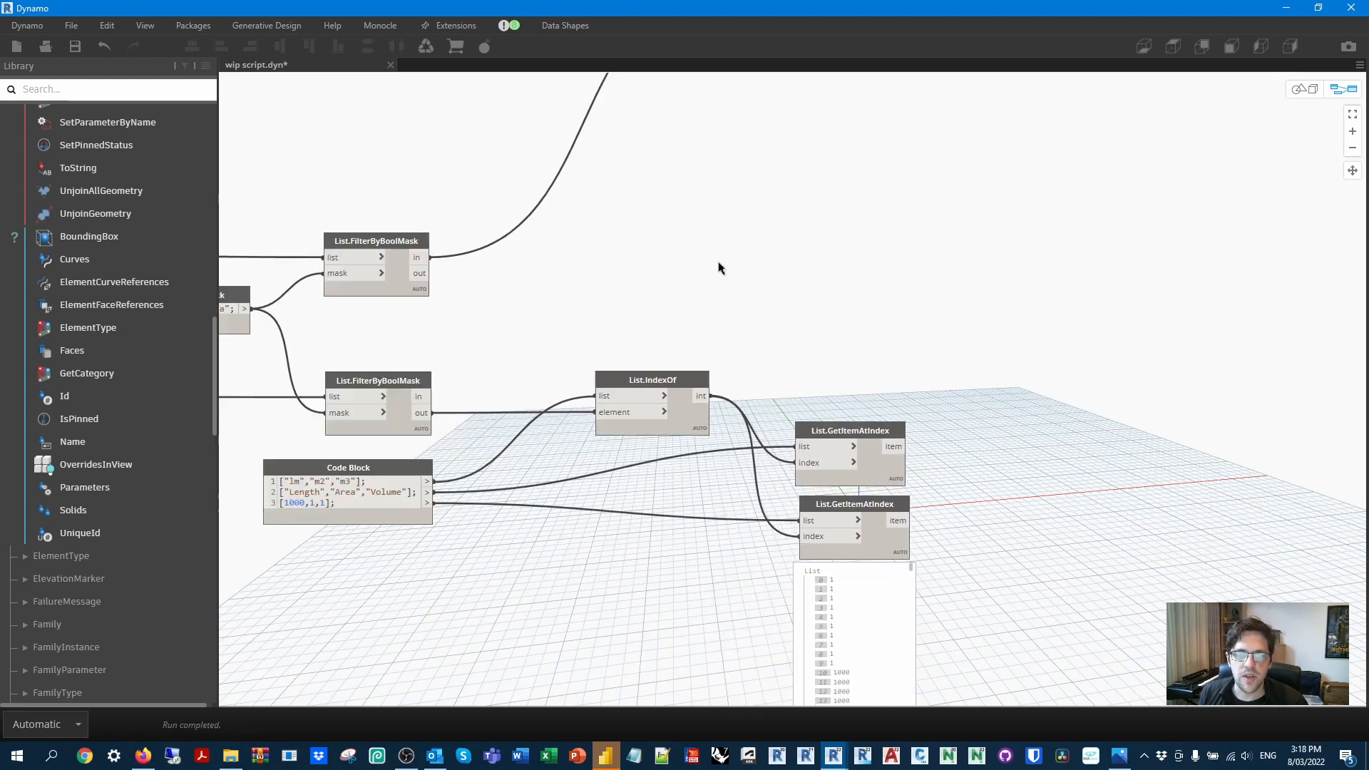
pyautogui.moveTo(723, 269); pyautogui.dragTo(693, 391, button='middle')
pyautogui.click(818, 167)
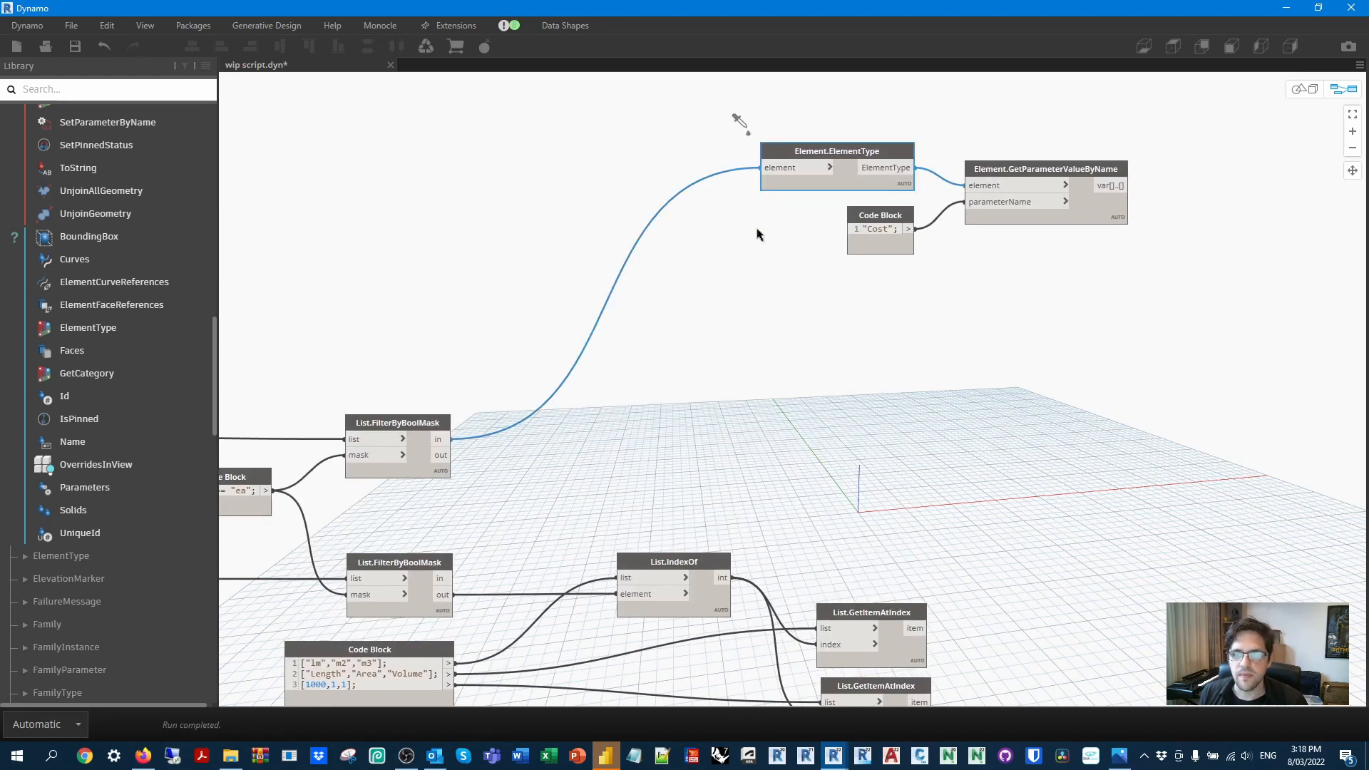
pyautogui.hotkey('ctrl', 'c')
pyautogui.hotkey('ctrl', 'v')
pyautogui.moveTo(946, 199); pyautogui.dragTo(775, 376)
pyautogui.click(442, 451)
pyautogui.click(755, 425)
# Duplicate the "Cost" code block with its Element.GetParameterValueByName node, and feed the copy's element input from the second Element.ElementType node.
pyautogui.moveTo(1125, 258); pyautogui.dragTo(903, 213)
pyautogui.hotkey('ctrl', 'c')
pyautogui.hotkey('ctrl', 'v')
pyautogui.moveTo(1024, 424); pyautogui.dragTo(982, 396)
pyautogui.click(892, 395)
pyautogui.click(989, 408)
pyautogui.moveTo(1128, 493); pyautogui.dragTo(981, 401, button='middle')
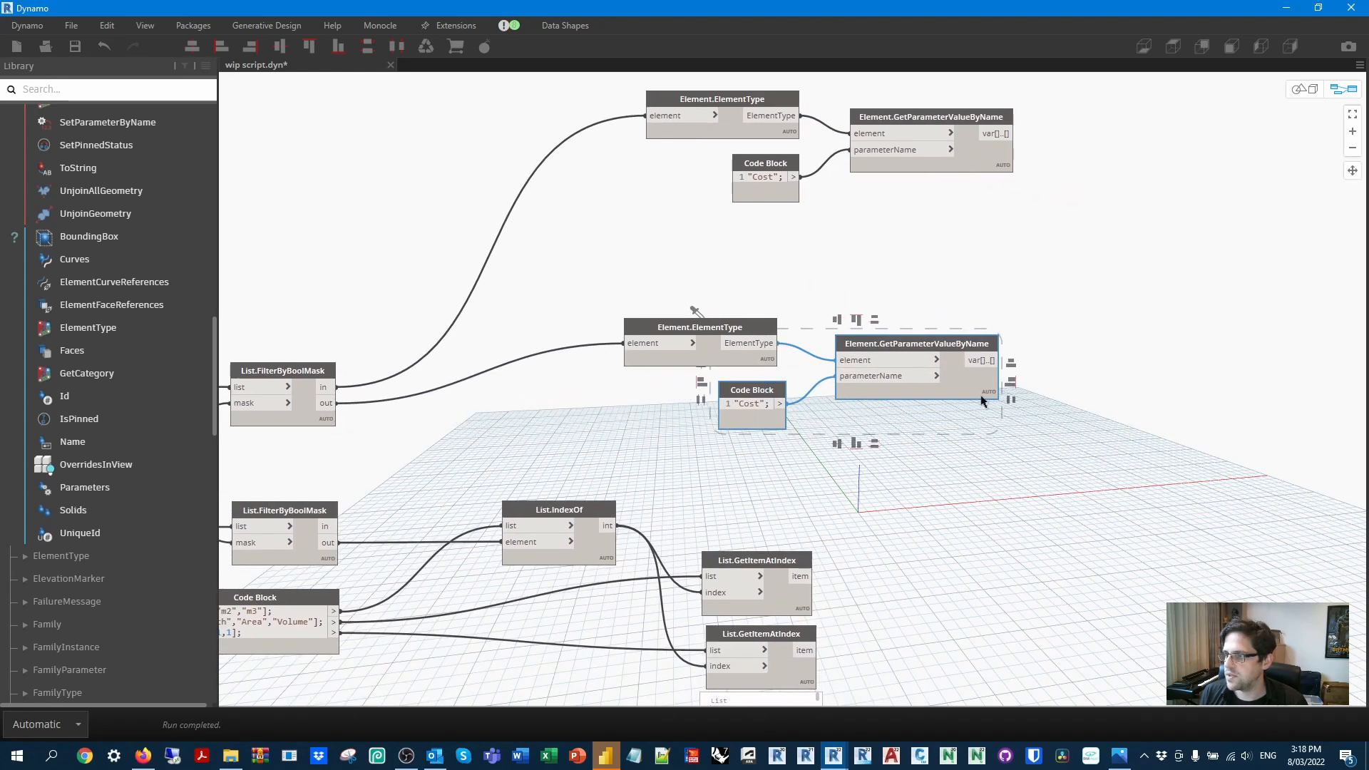
# Move the lower Element.ElementType node together with its "Cost" code block and Element.GetParameterValueByName node further along and slightly up the graph.
pyautogui.keyDown('shift'); pyautogui.click(716, 322); pyautogui.keyUp('shift')
pyautogui.moveTo(717, 322); pyautogui.dragTo(788, 299)
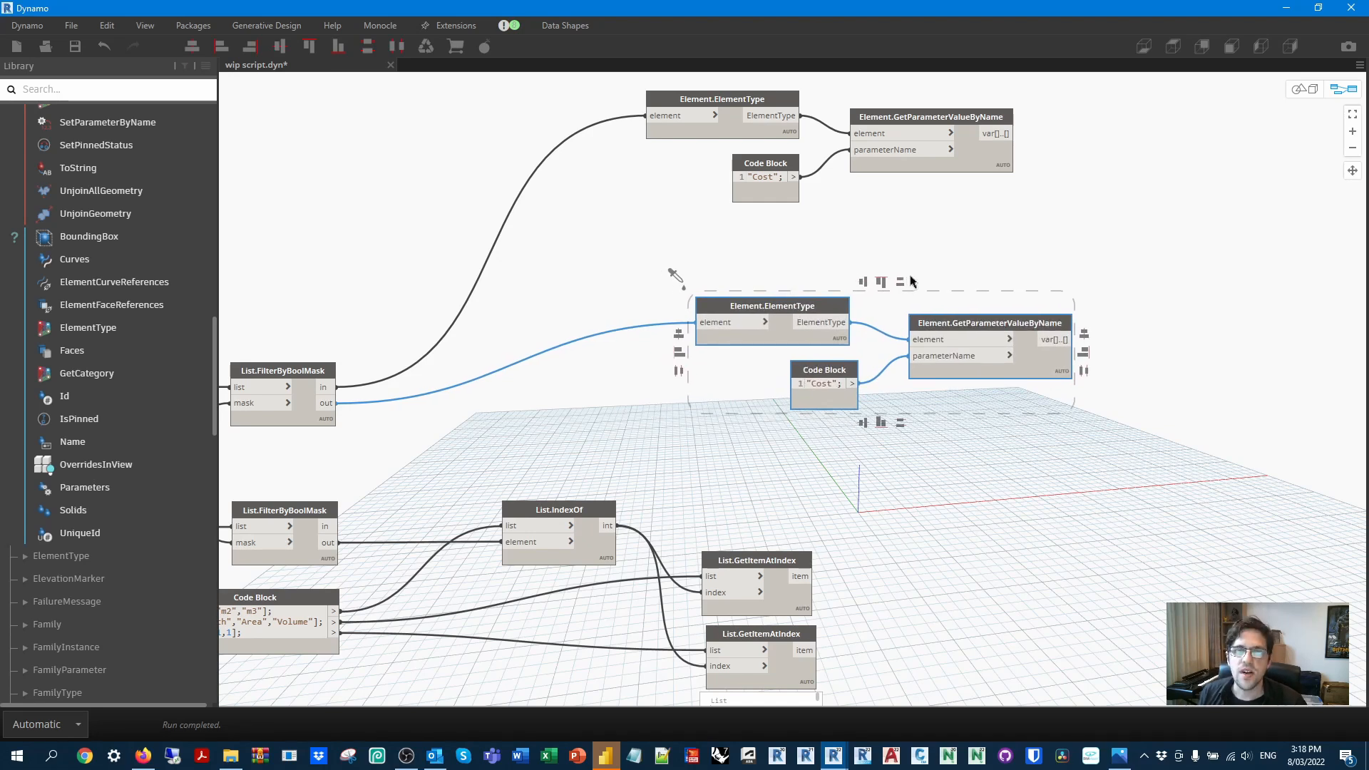
pyautogui.moveTo(751, 298); pyautogui.dragTo(755, 303)
pyautogui.moveTo(794, 365); pyautogui.dragTo(858, 346)
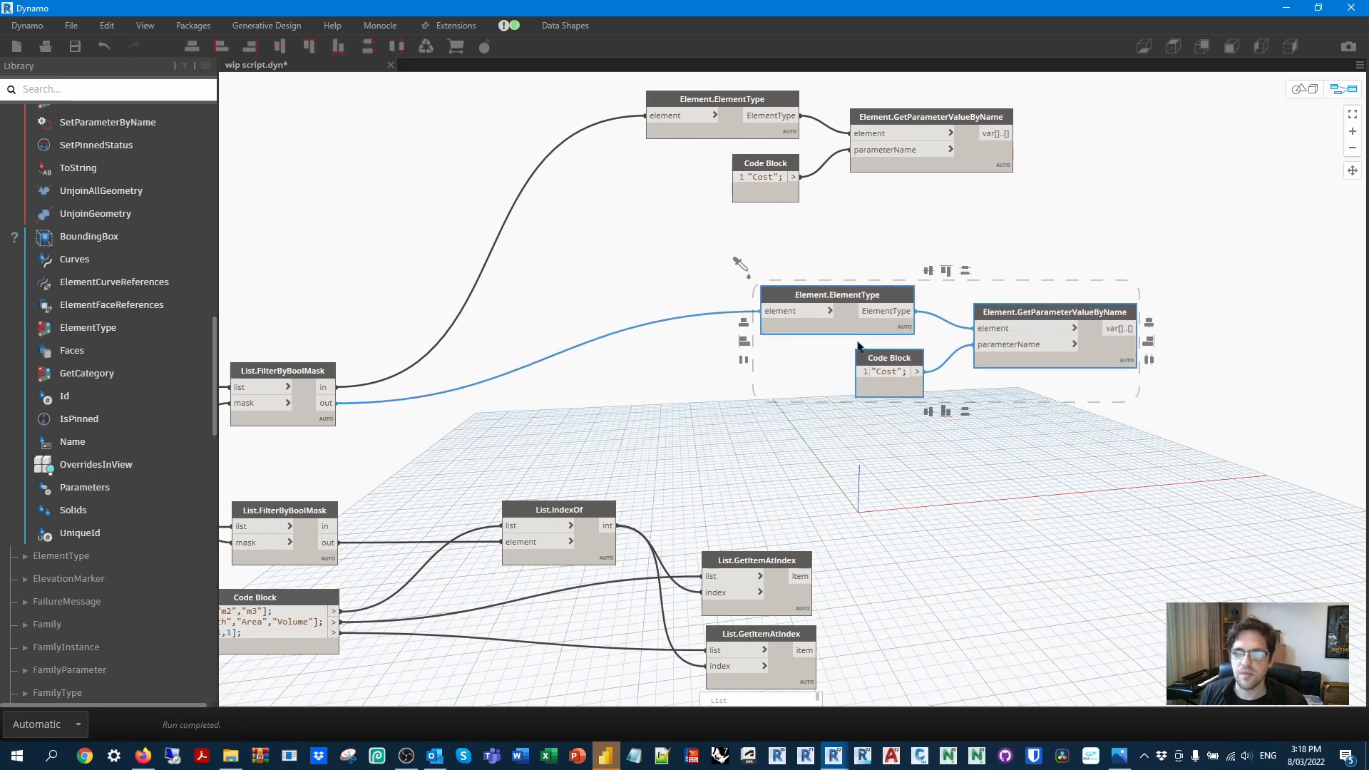
# Add a third Element.GetParameterValueByName node and feed its element input from the upper List.FilterByBoolMask node's out output.
pyautogui.moveTo(907, 497); pyautogui.dragTo(896, 494, button='middle')
pyautogui.rightClick(888, 482)
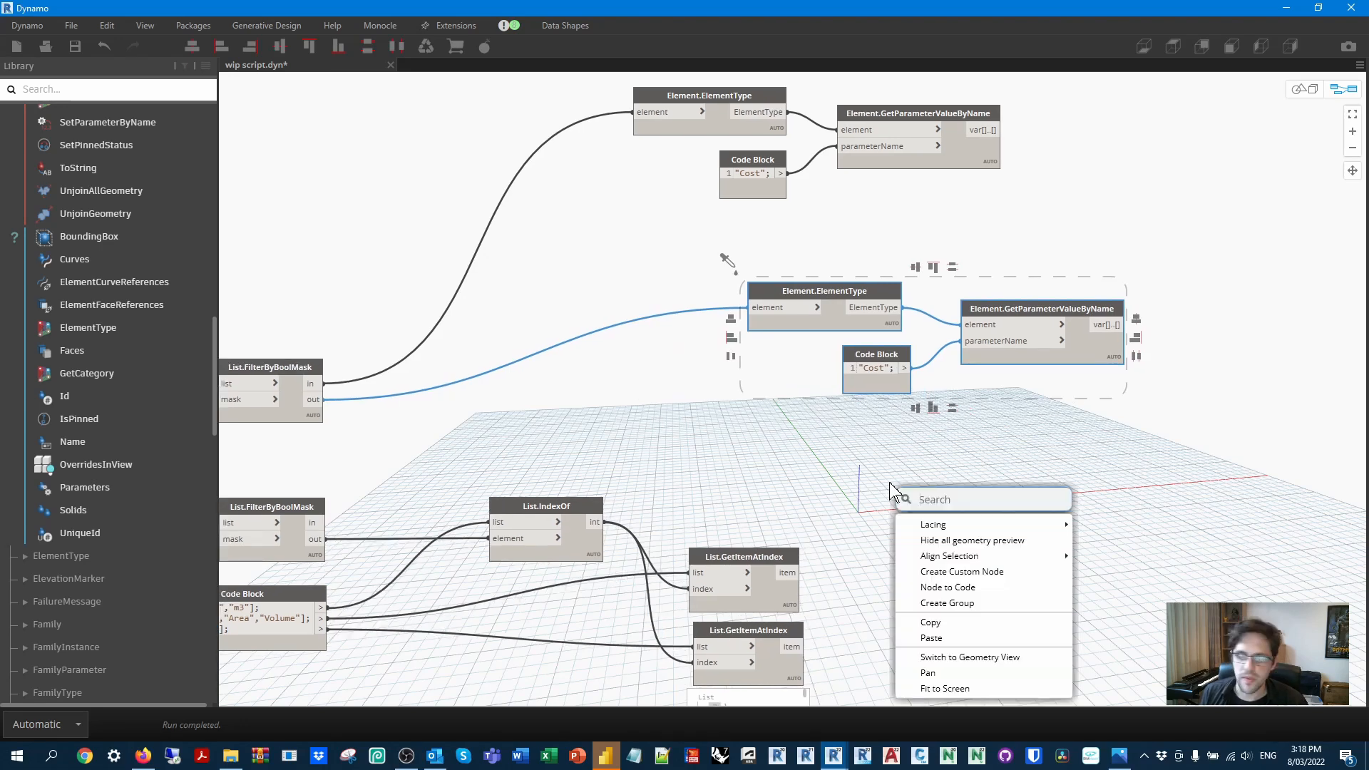
pyautogui.write('element.getpara')
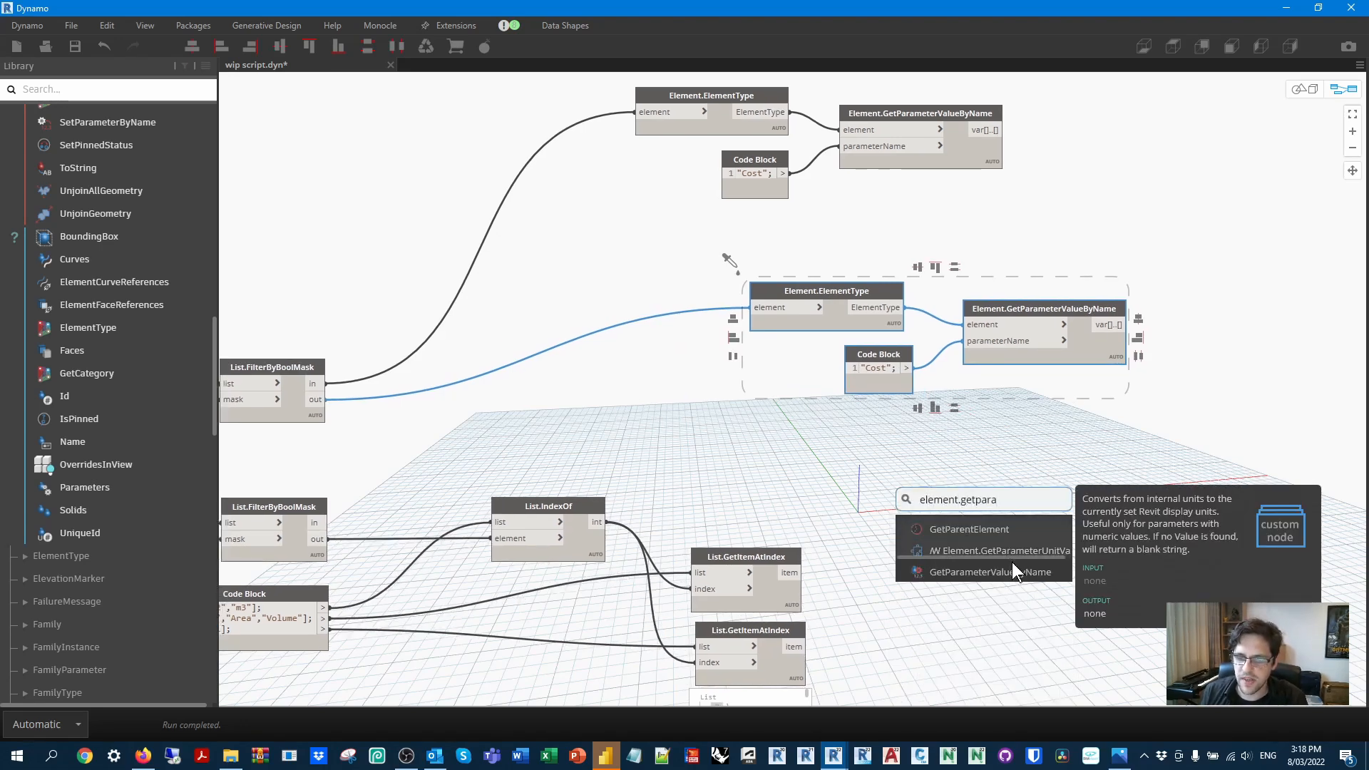
pyautogui.click(1014, 571)
pyautogui.moveTo(1035, 571); pyautogui.dragTo(912, 464)
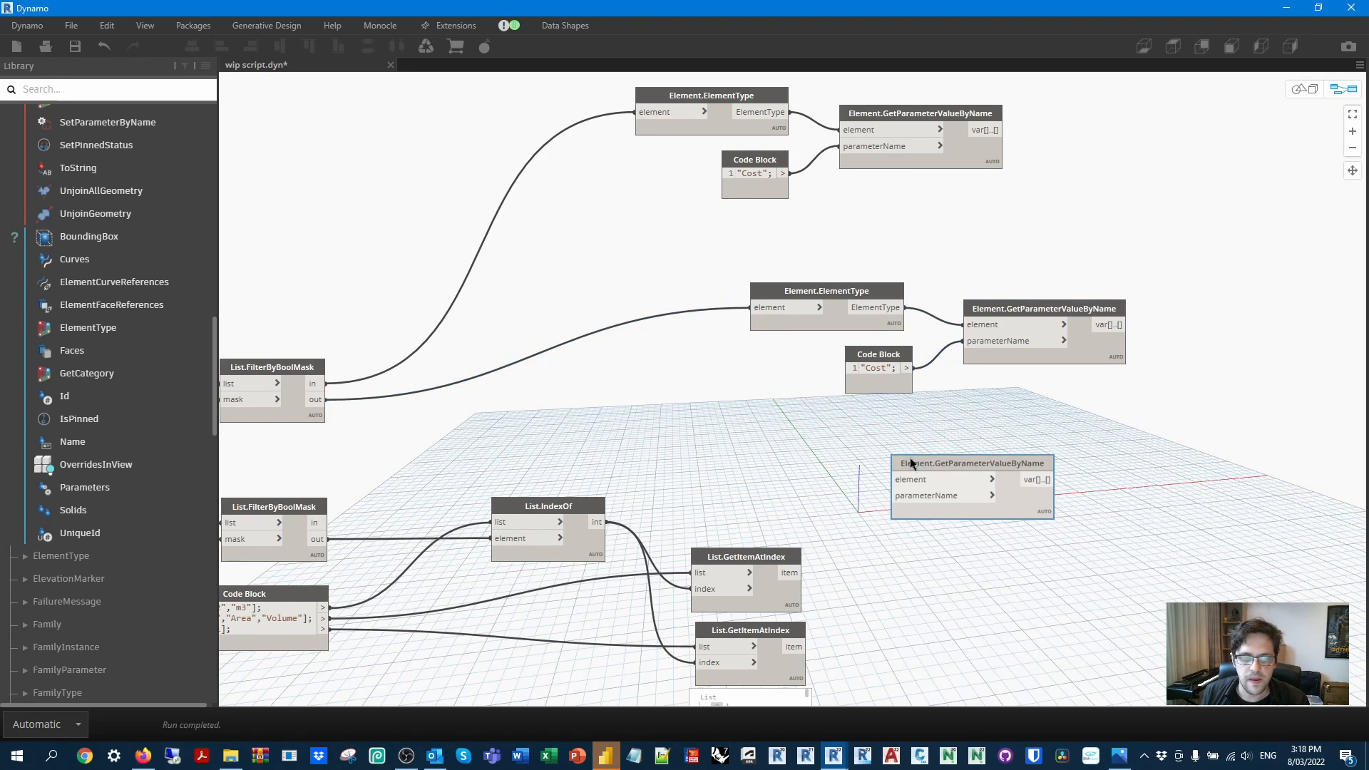
pyautogui.click(315, 399)
pyautogui.click(891, 479)
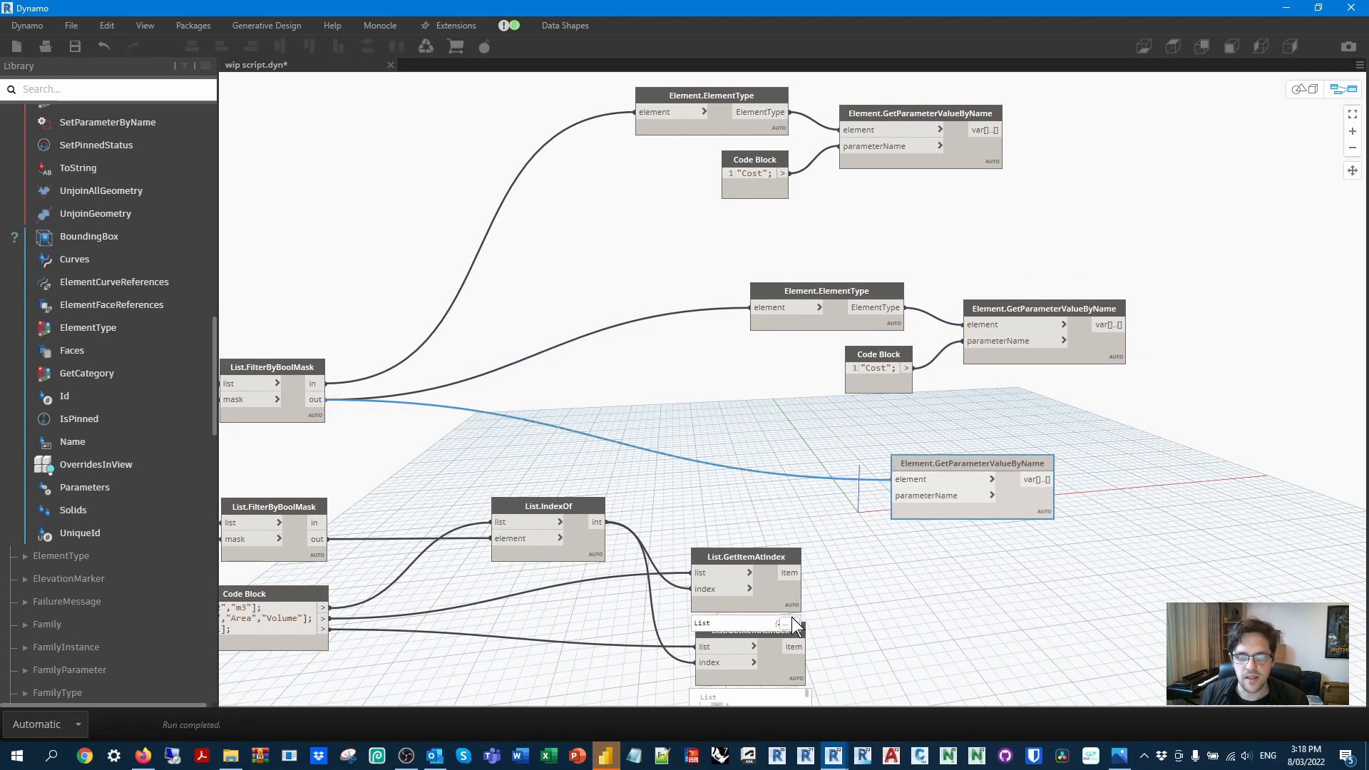
# Connect the upper List.GetItemAtIndex item to the new node's parameterName input and preview the resulting quantities.
pyautogui.click(803, 572)
pyautogui.click(926, 495)
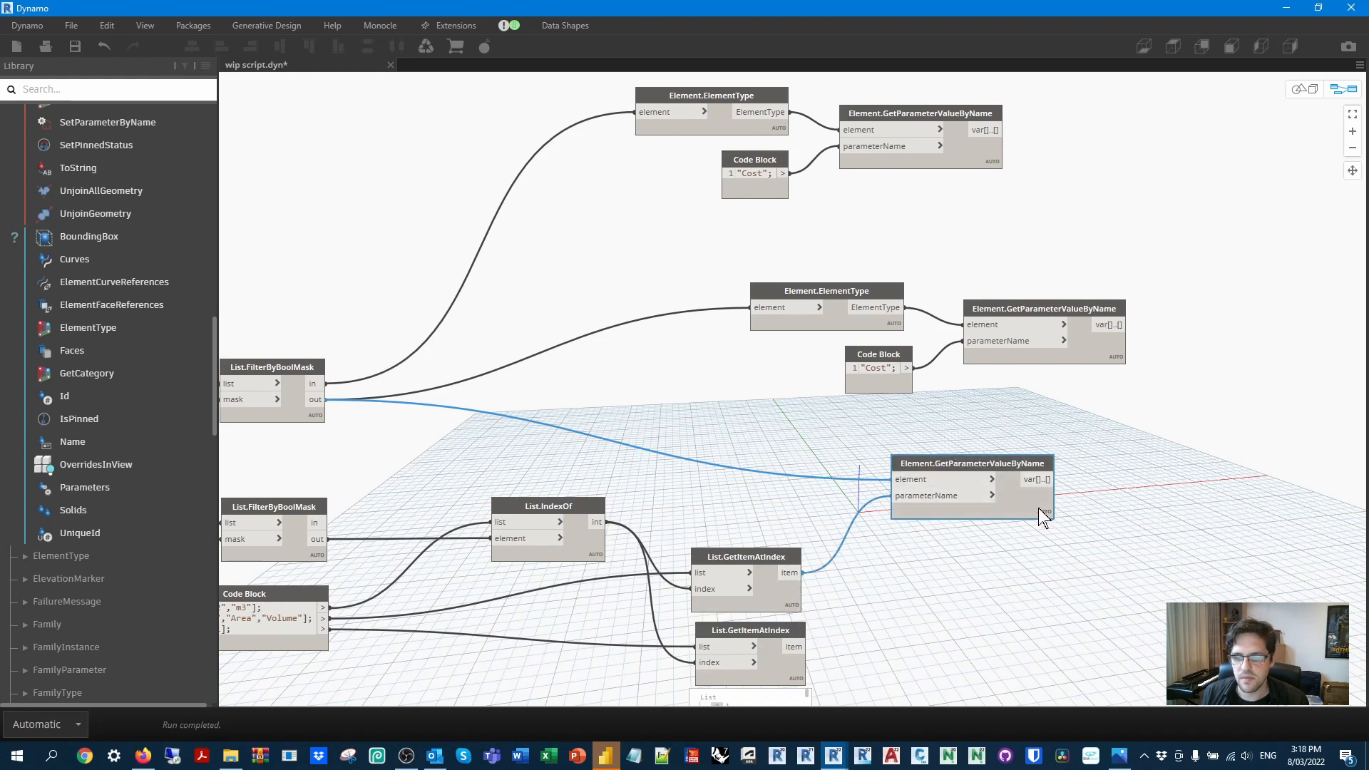
pyautogui.moveTo(1130, 559); pyautogui.dragTo(1084, 434, button='middle')
pyautogui.scroll(3, 1084, 434)
pyautogui.scroll(-15, 784, 467)
pyautogui.scroll(-5, 786, 465)
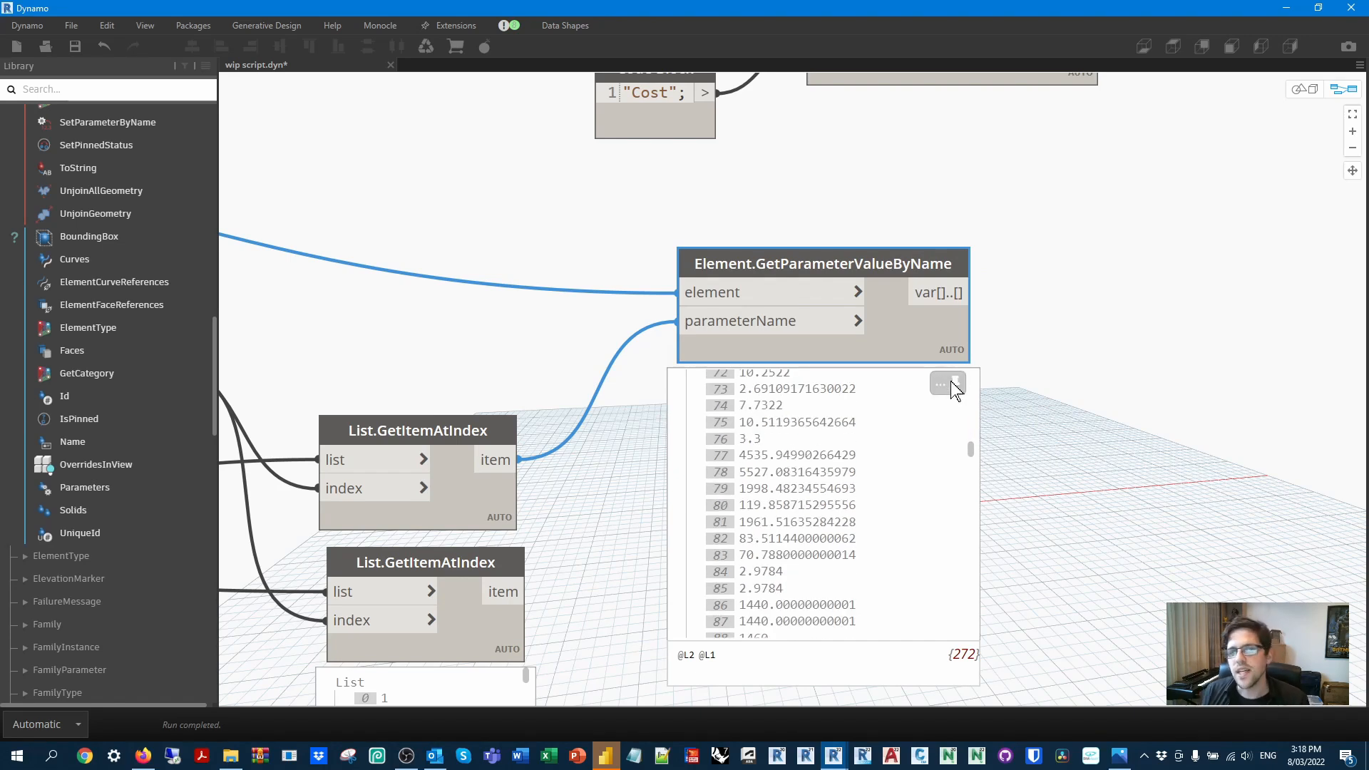
pyautogui.moveTo(914, 271); pyautogui.dragTo(950, 236)
# Add a division (/) node and feed its x input from the quantity Element.GetParameterValueByName node.
pyautogui.moveTo(1083, 231); pyautogui.dragTo(846, 256, button='middle')
pyautogui.click(873, 281)
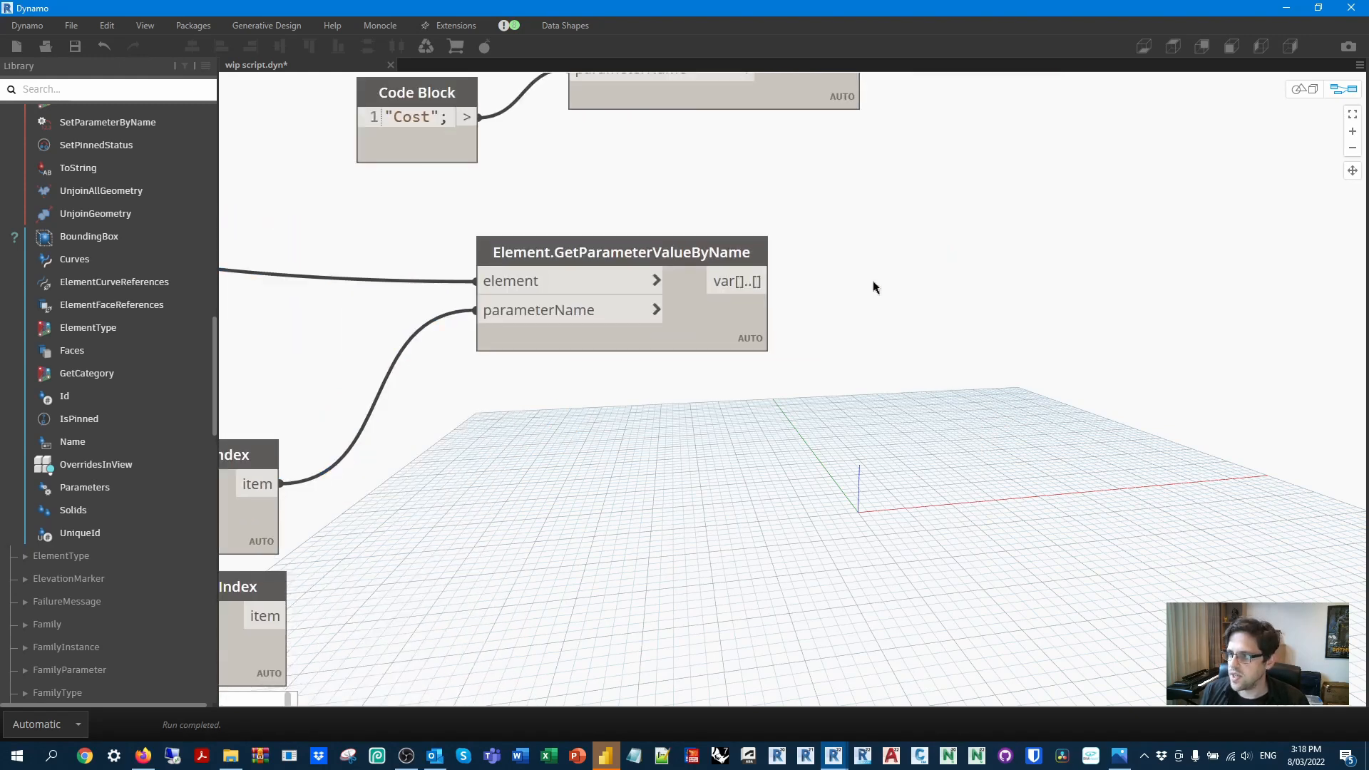
pyautogui.rightClick(875, 286)
pyautogui.write('/')
pyautogui.press('Return')
pyautogui.moveTo(771, 282); pyautogui.dragTo(925, 324)
pyautogui.click(925, 325)
# Feed the division node's y input from the lower List.GetItemAtIndex node holding the divisors.
pyautogui.scroll(-2, 830, 402)
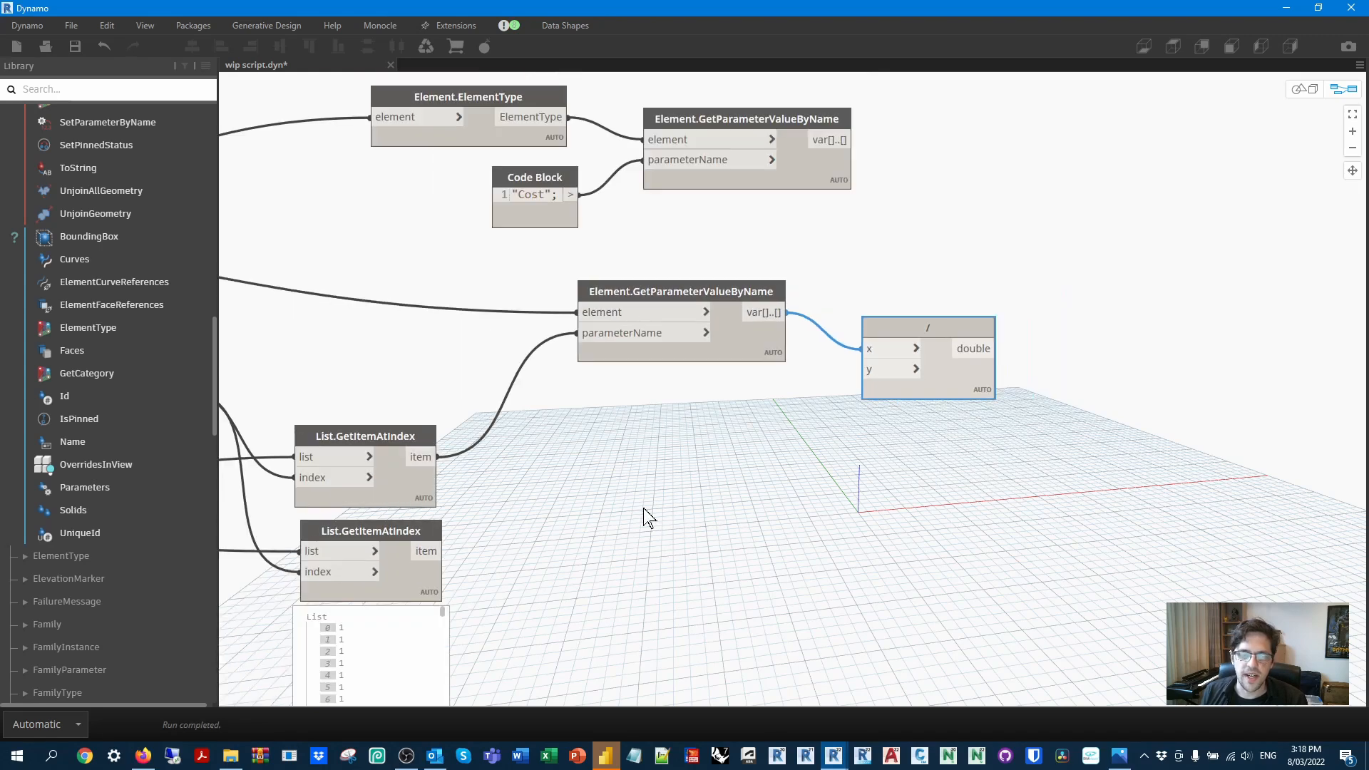
pyautogui.moveTo(521, 525); pyautogui.dragTo(648, 419, button='middle')
pyautogui.click(563, 448)
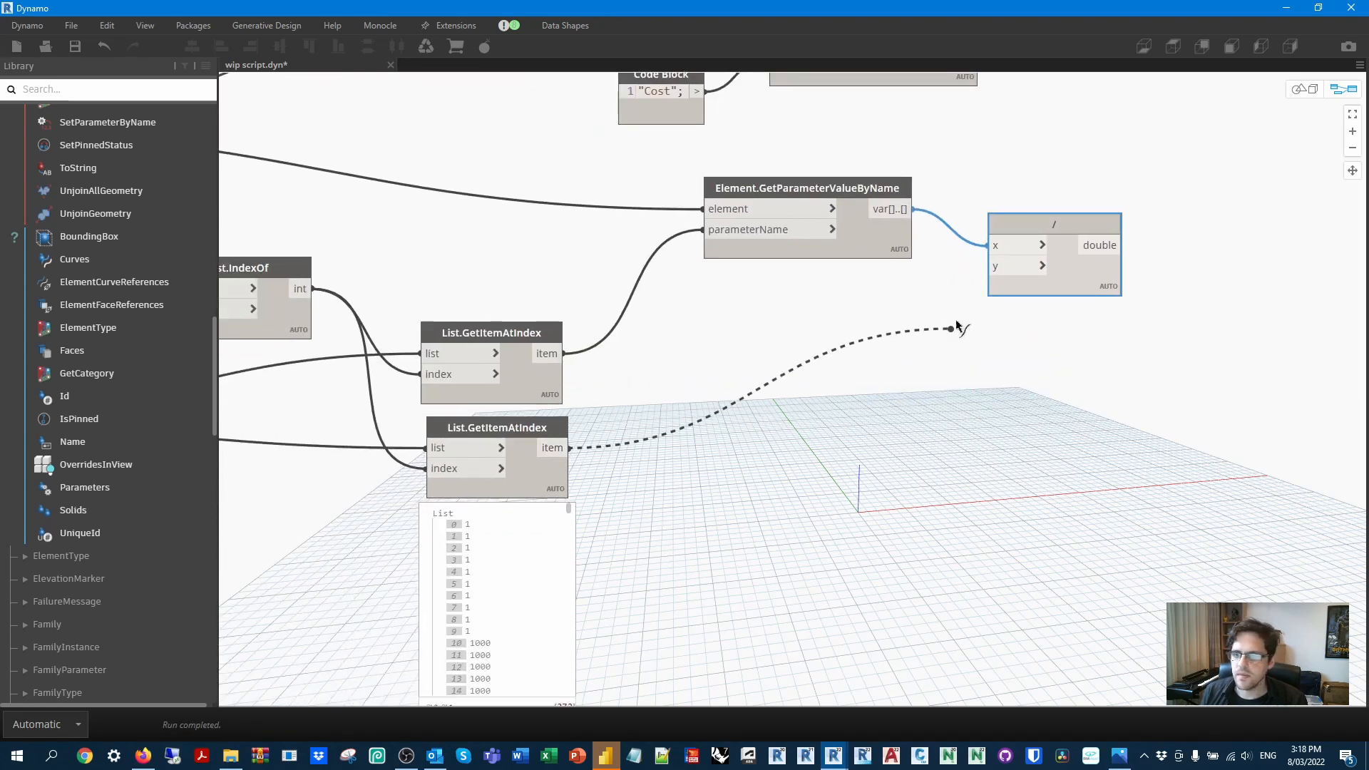
pyautogui.click(988, 266)
pyautogui.moveTo(1049, 230); pyautogui.dragTo(1035, 240)
# Add a multiplication (*) node and feed its x input from the lower "Cost" Element.GetParameterValueByName node.
pyautogui.moveTo(1114, 189); pyautogui.dragTo(837, 268, button='middle')
pyautogui.rightClick(854, 229)
pyautogui.write('*')
pyautogui.press('Return')
pyautogui.moveTo(896, 240); pyautogui.dragTo(966, 212)
pyautogui.click(690, 157)
pyautogui.click(925, 237)
# Connect the division result to the multiplication node's y input and preview the products down to the end of the list.
pyautogui.click(823, 375)
pyautogui.click(925, 258)
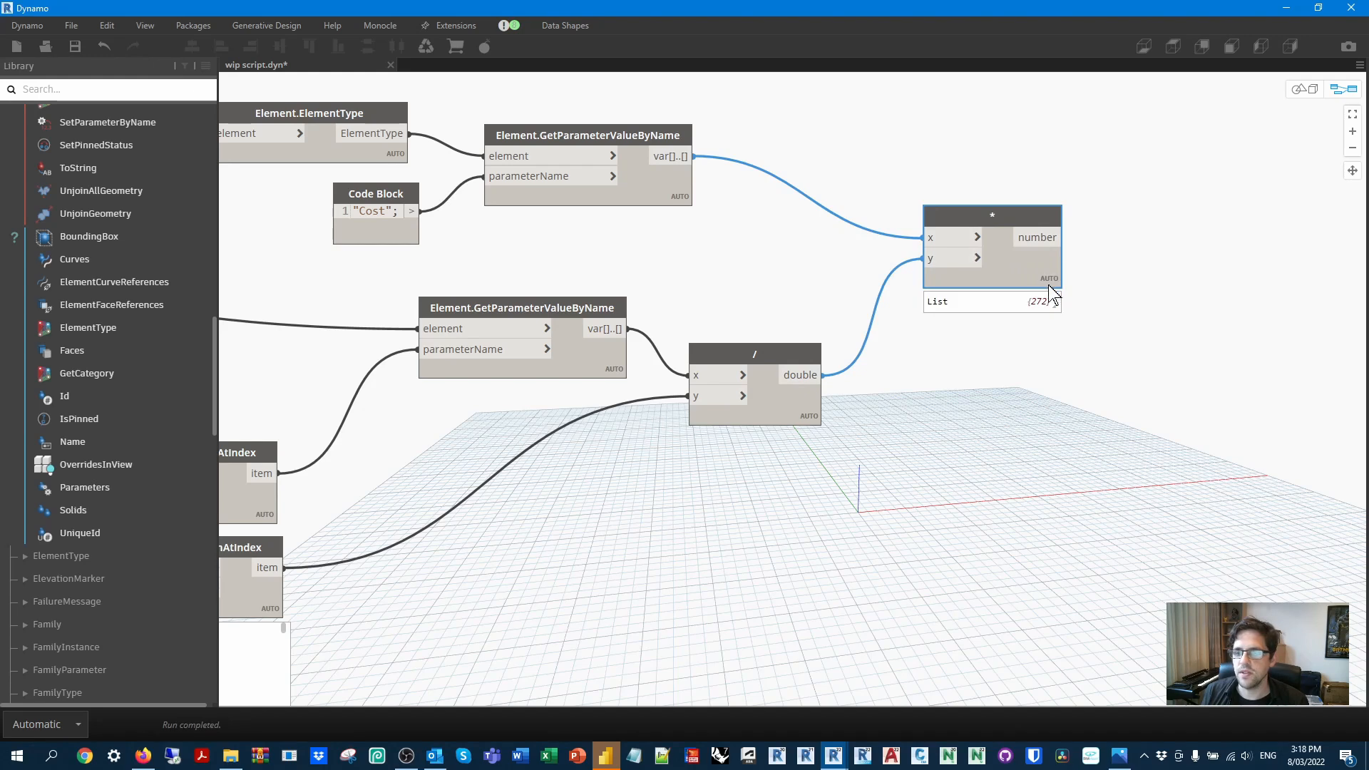
pyautogui.moveTo(1048, 285)
pyautogui.scroll(-20, 1069, 335)
pyautogui.scroll(-20, 1071, 420)
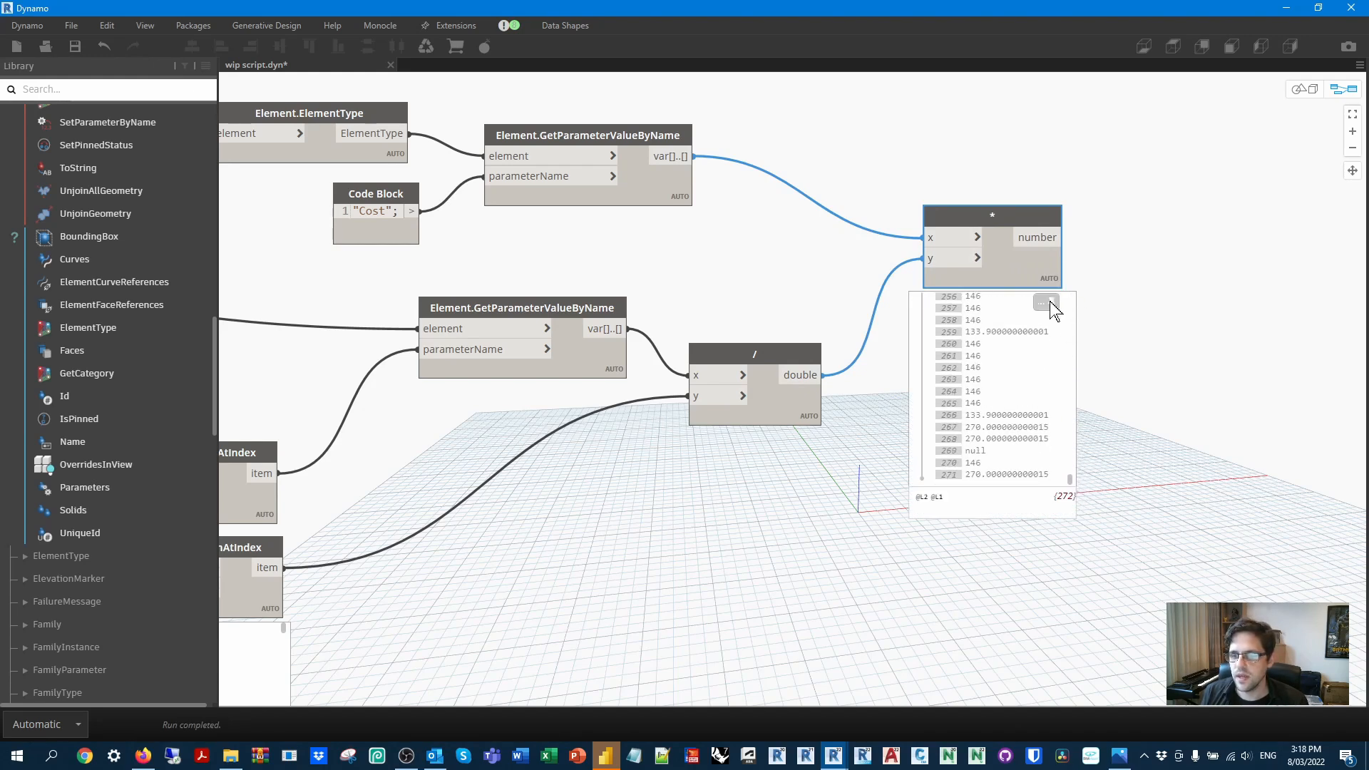
# Add a ReplaceNulls node beyond the multiplication node and feed its lst input from the multiplication result.
pyautogui.moveTo(1152, 357); pyautogui.dragTo(981, 351, button='middle')
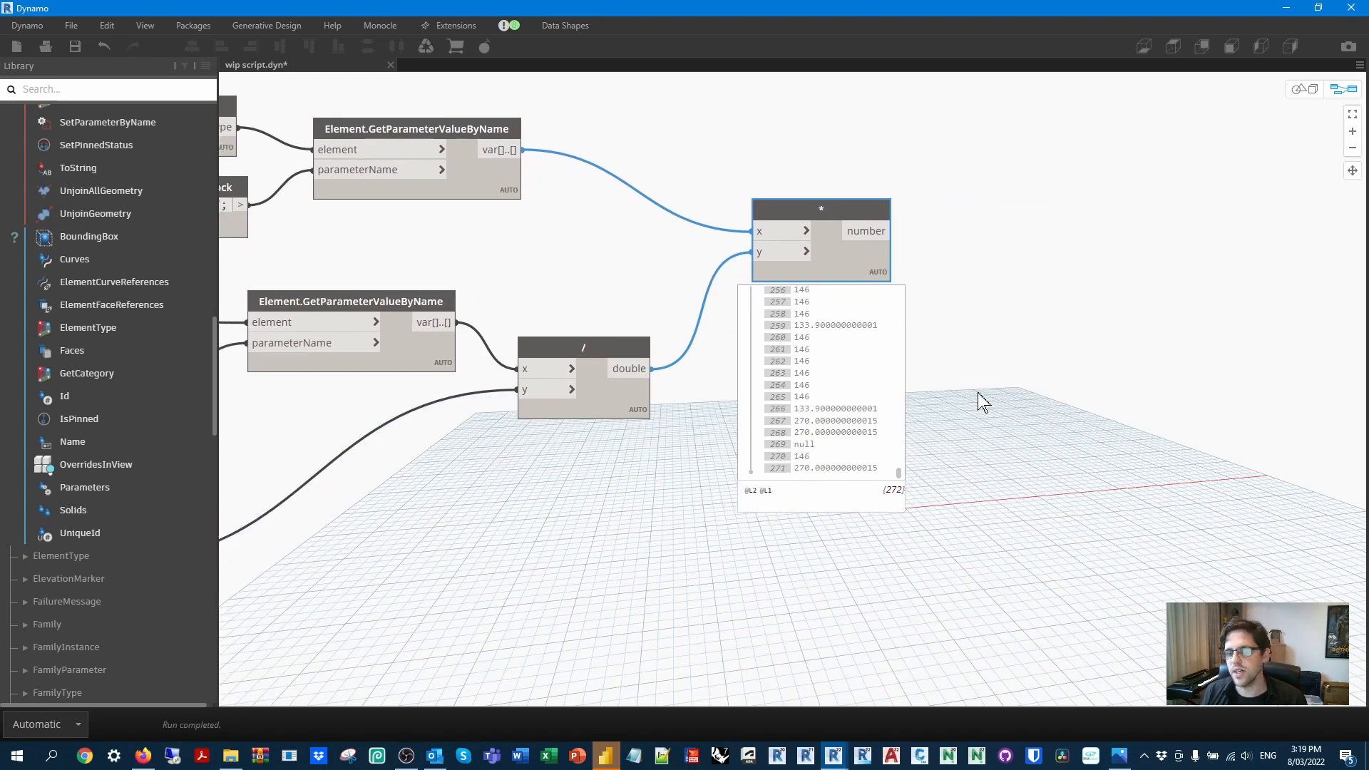
pyautogui.moveTo(978, 392); pyautogui.dragTo(772, 391, button='middle')
pyautogui.rightClick(807, 282)
pyautogui.write('replacen')
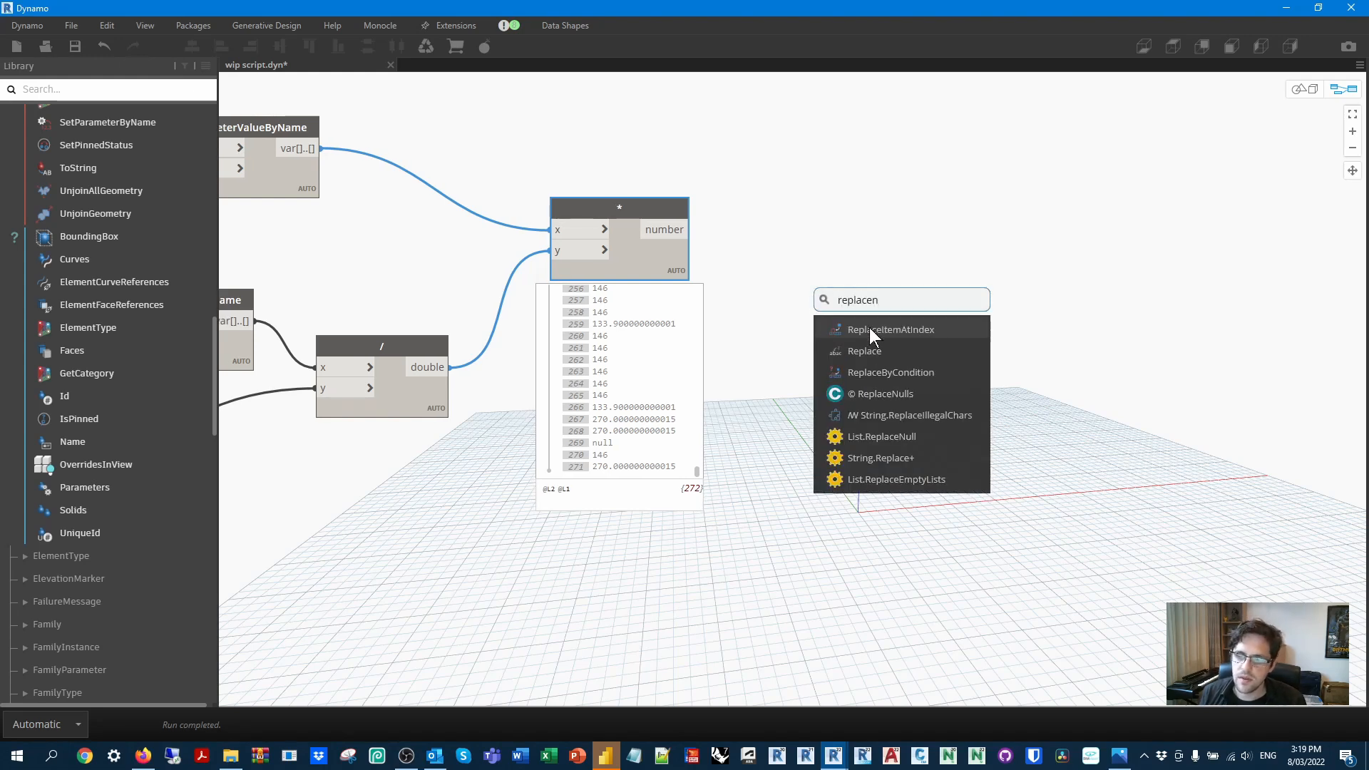
pyautogui.click(885, 393)
pyautogui.moveTo(891, 399); pyautogui.dragTo(924, 211)
pyautogui.click(691, 229)
pyautogui.click(853, 243)
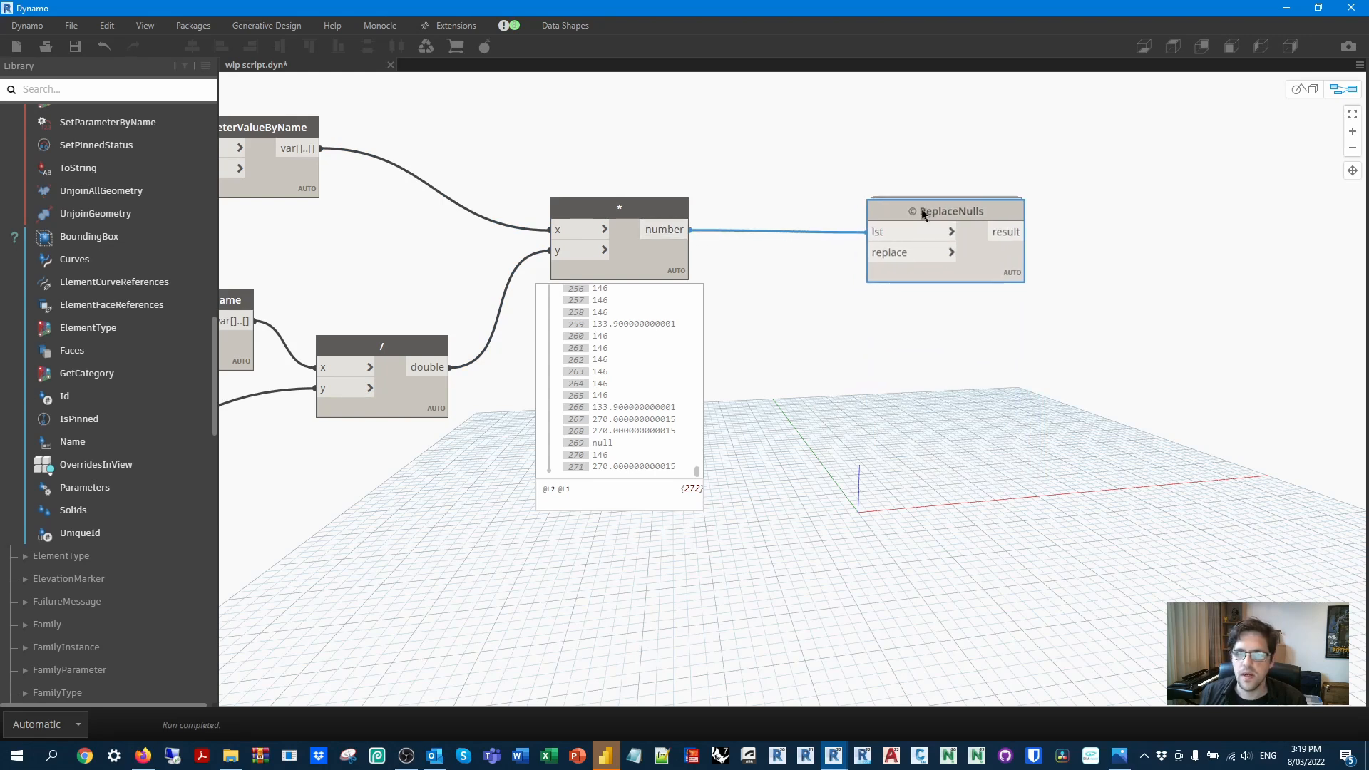
# Create a code block with 0; for the ReplaceNulls node's replace input, tidy both nodes' positions, and preview the result.
pyautogui.doubleClick(881, 330)
pyautogui.write('0;')
pyautogui.click(867, 332)
pyautogui.click(866, 253)
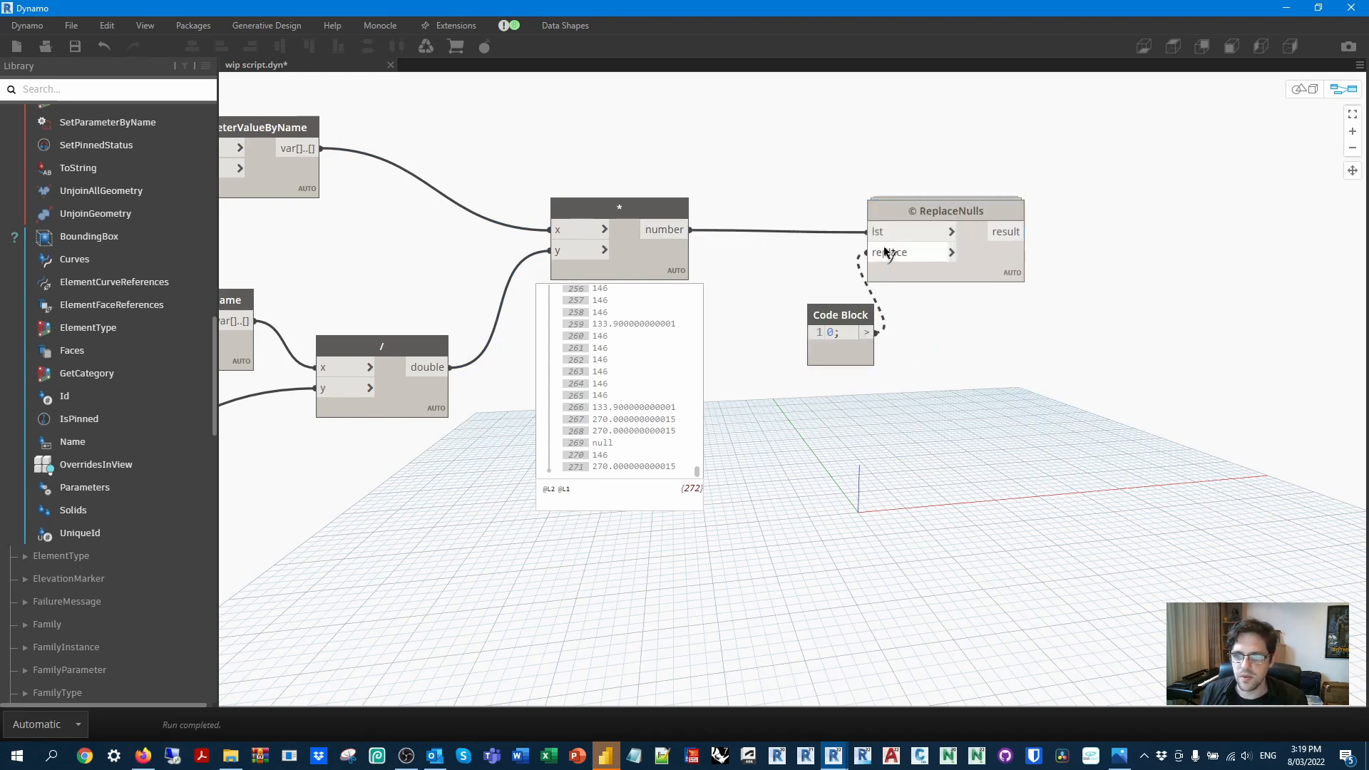
pyautogui.moveTo(806, 314); pyautogui.dragTo(617, 301)
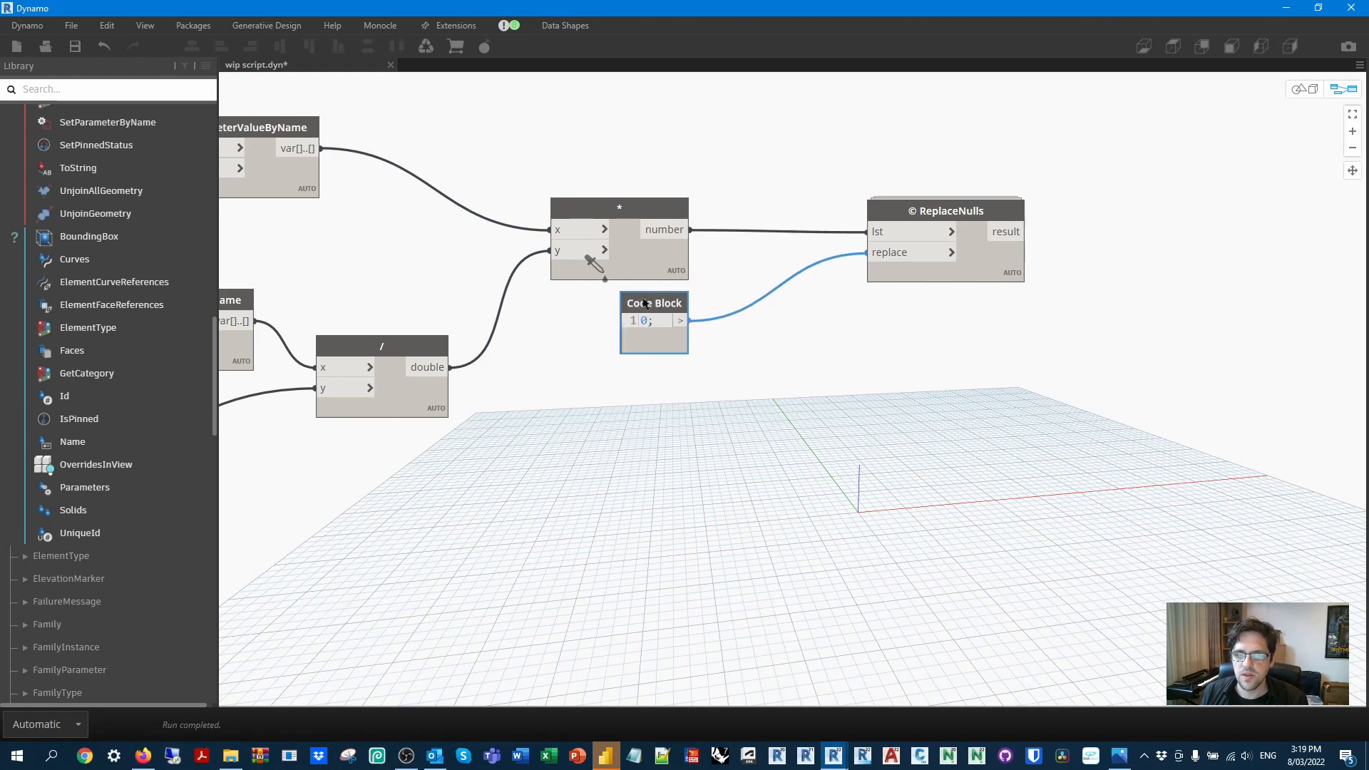
pyautogui.moveTo(923, 211); pyautogui.dragTo(806, 242)
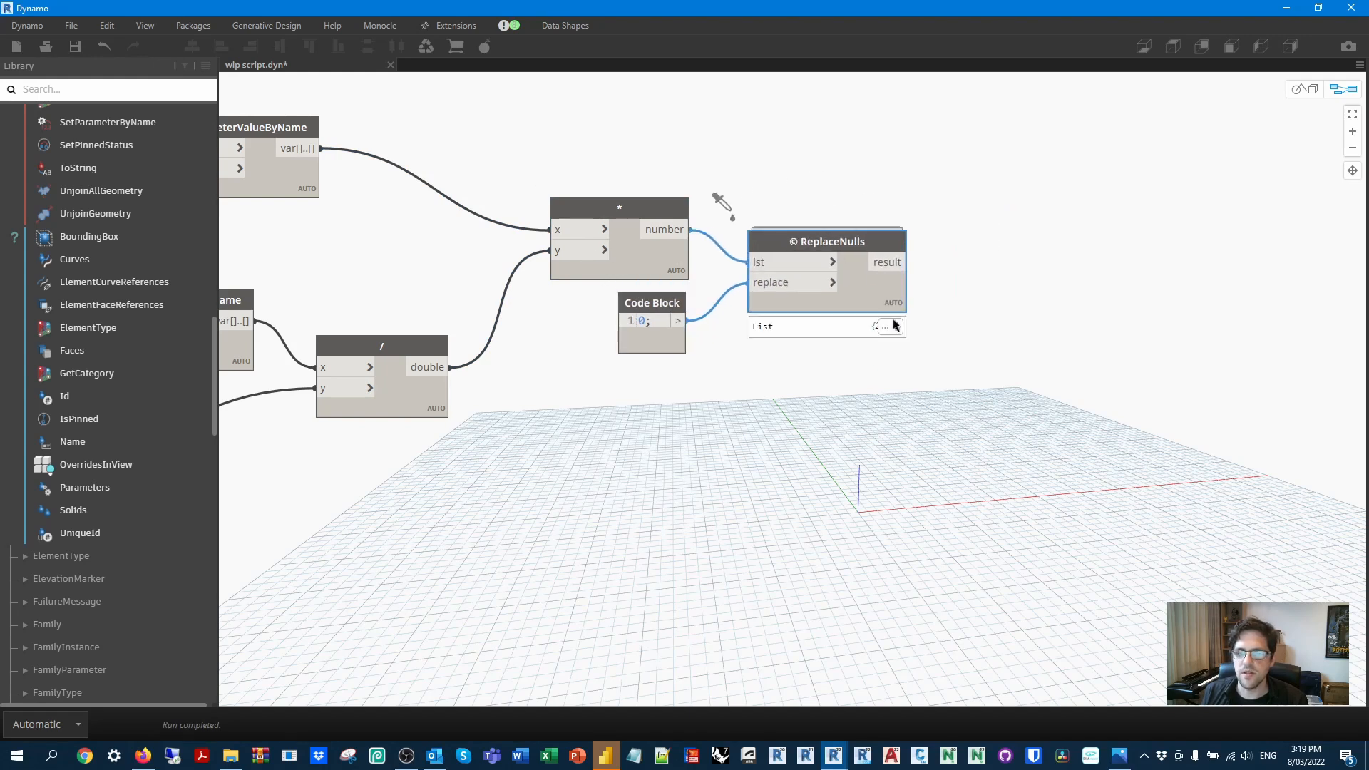
pyautogui.moveTo(891, 326)
pyautogui.moveTo(909, 327); pyautogui.dragTo(919, 531)
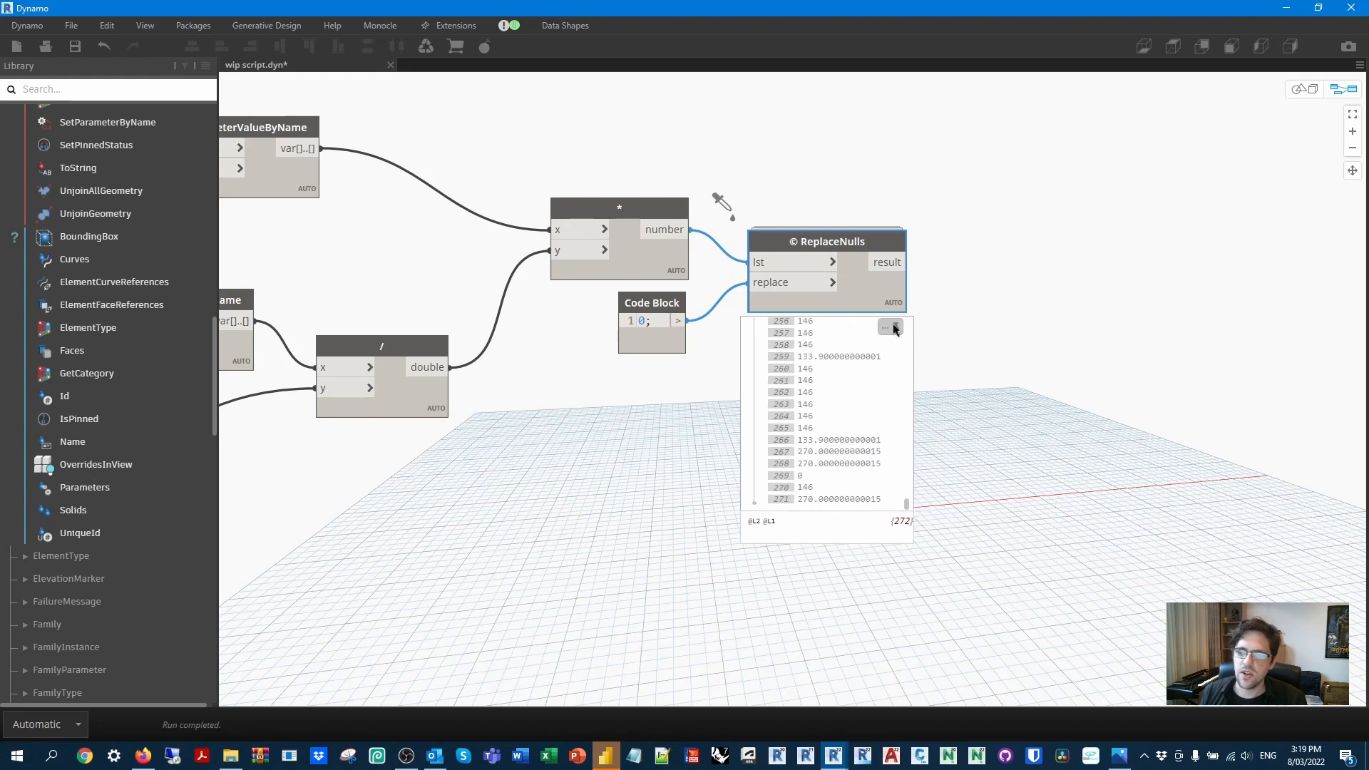
# Add a Math.Round node fed by the ReplaceNulls result and preview the rounded values.
pyautogui.rightClick(1004, 211)
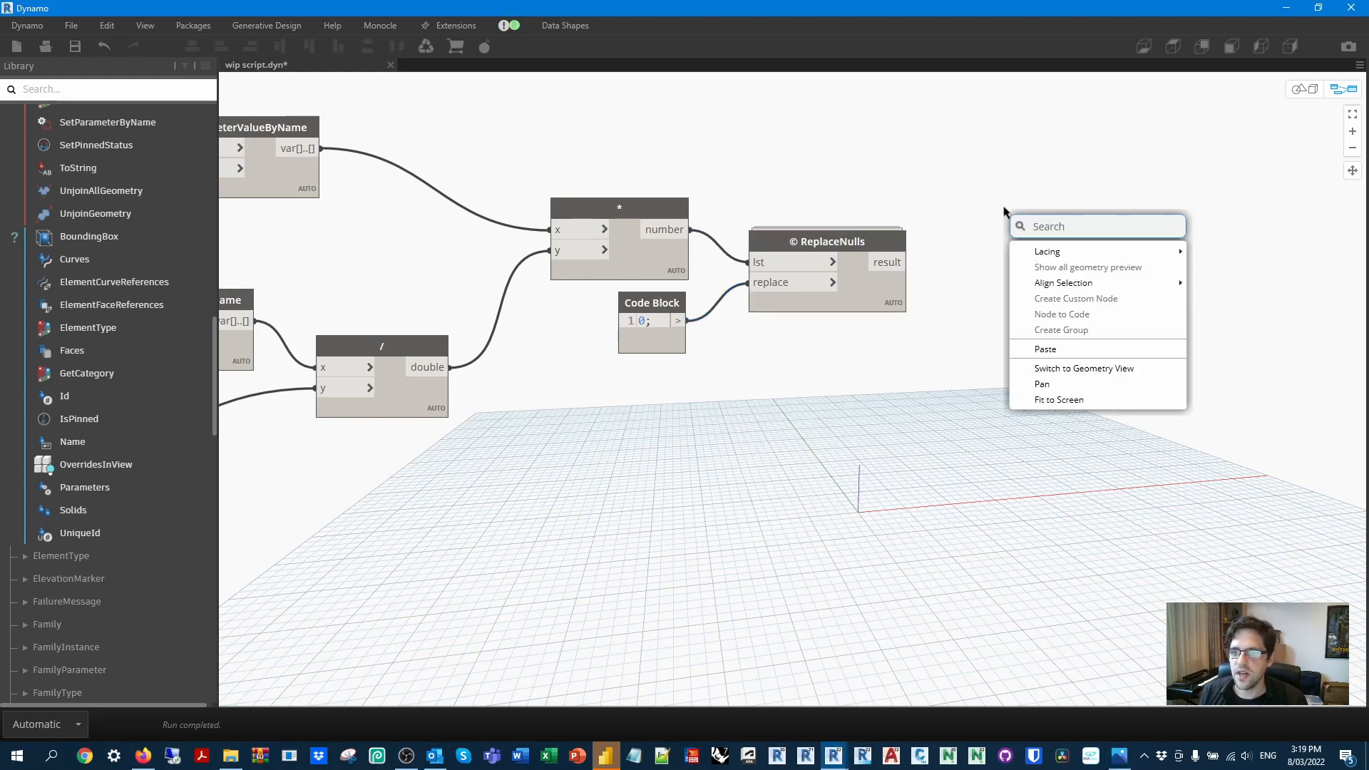
pyautogui.write('round')
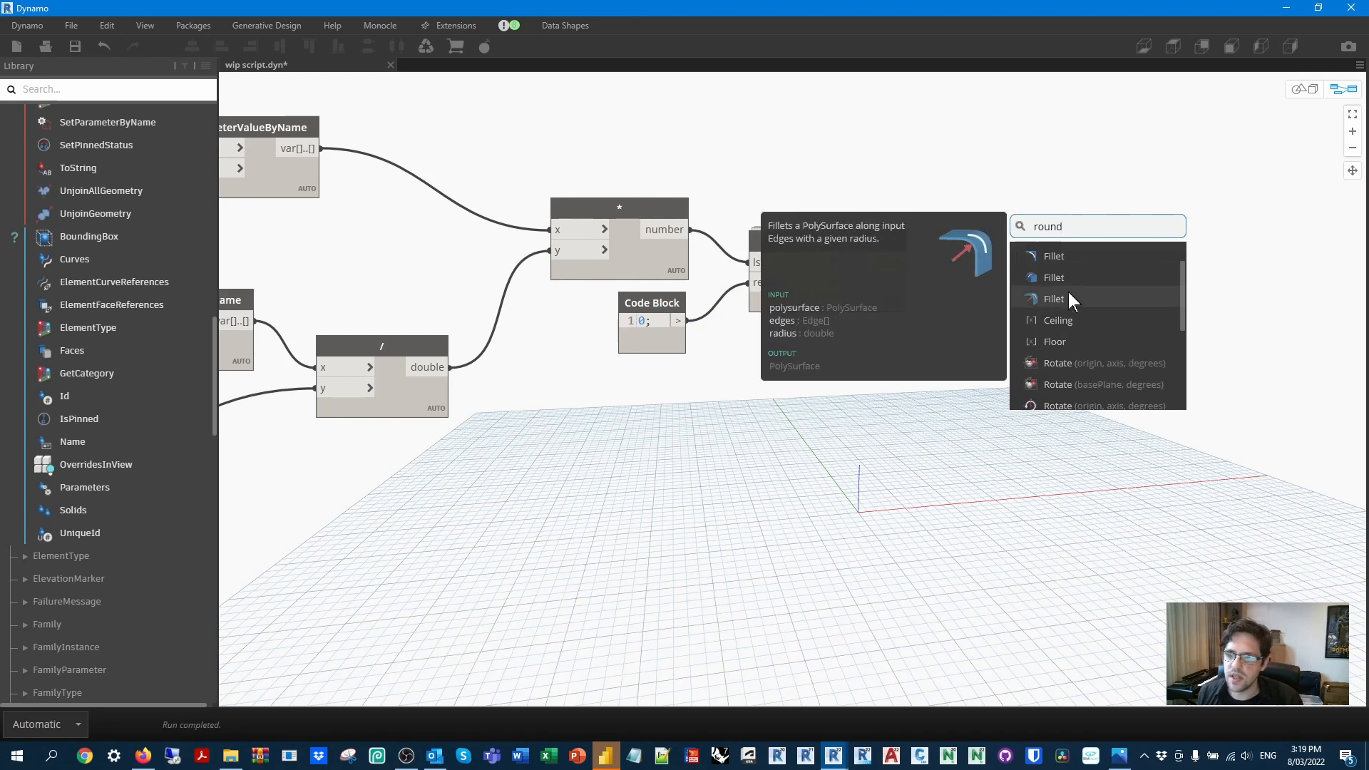
pyautogui.scroll(-2, 1067, 300)
pyautogui.click(1079, 323)
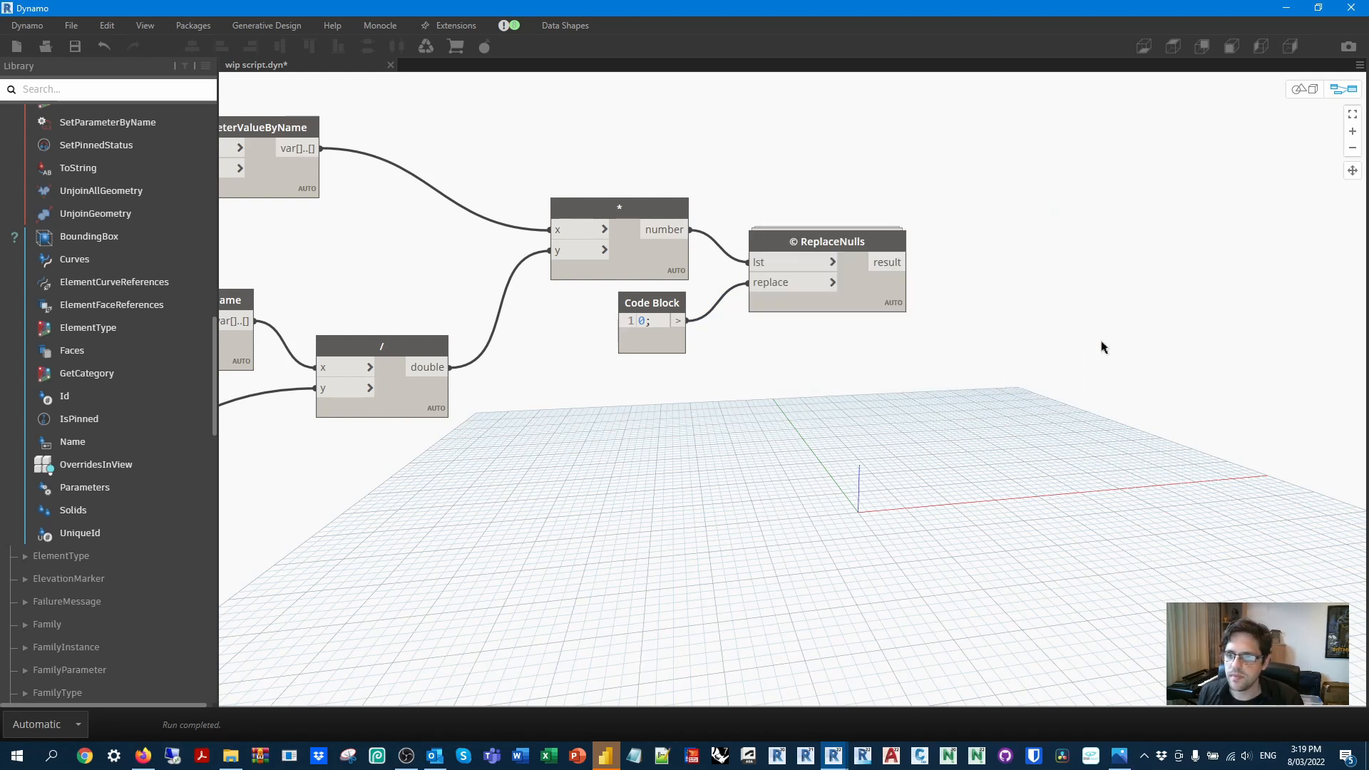
pyautogui.moveTo(909, 262); pyautogui.dragTo(1012, 241)
pyautogui.moveTo(1117, 310)
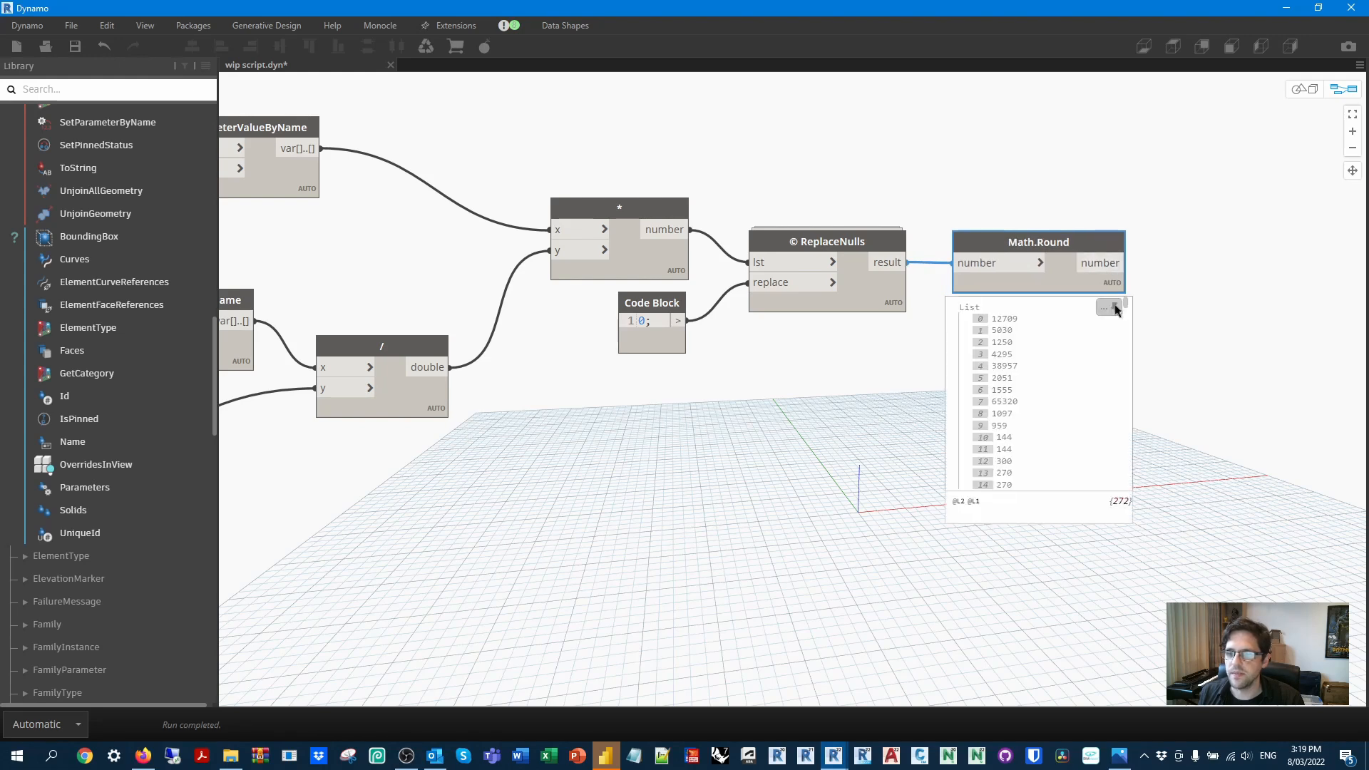
pyautogui.click(1149, 250)
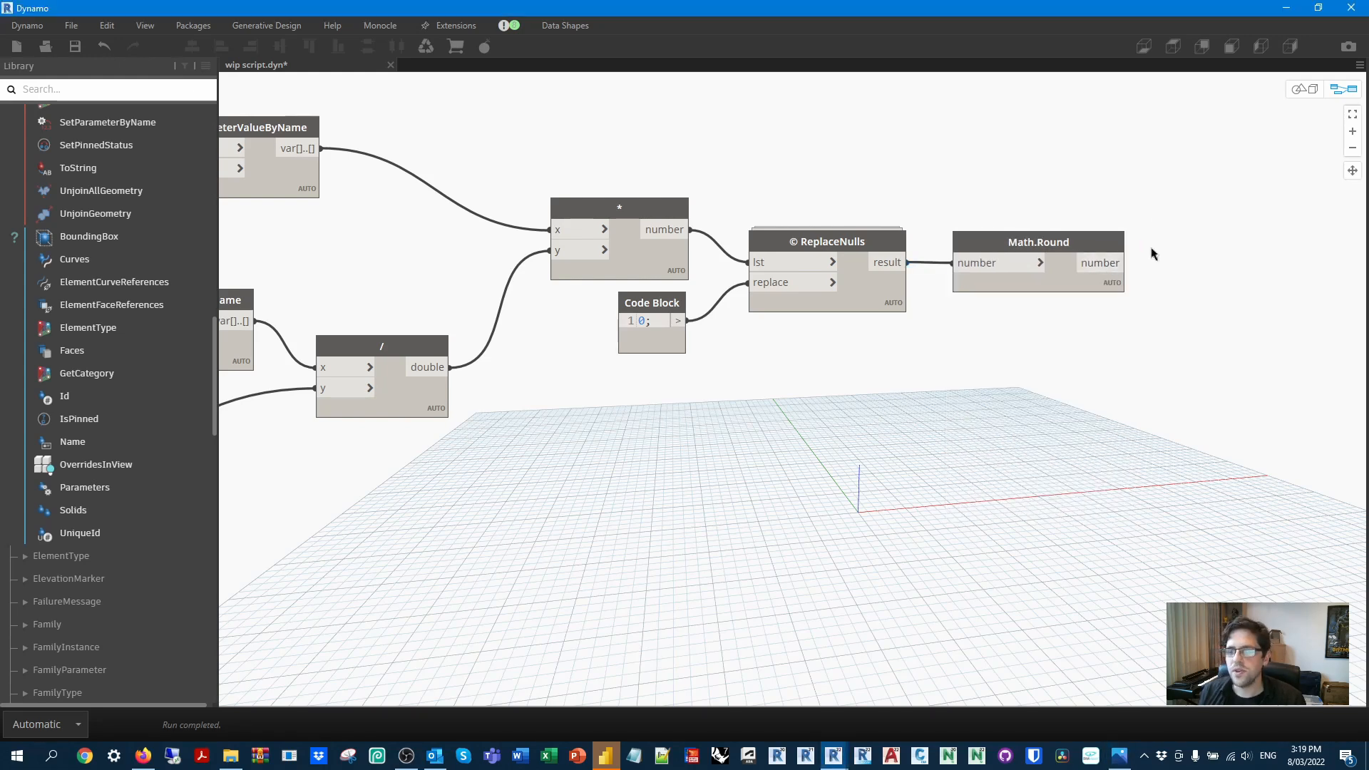
# Add an Element.SetParameterByName node at the end of the graph and place a duplicate of it directly beneath.
pyautogui.scroll(-5, 1135, 342)
pyautogui.scroll(-3, 1072, 482)
pyautogui.rightClick(833, 280)
pyautogui.write('element.setpara')
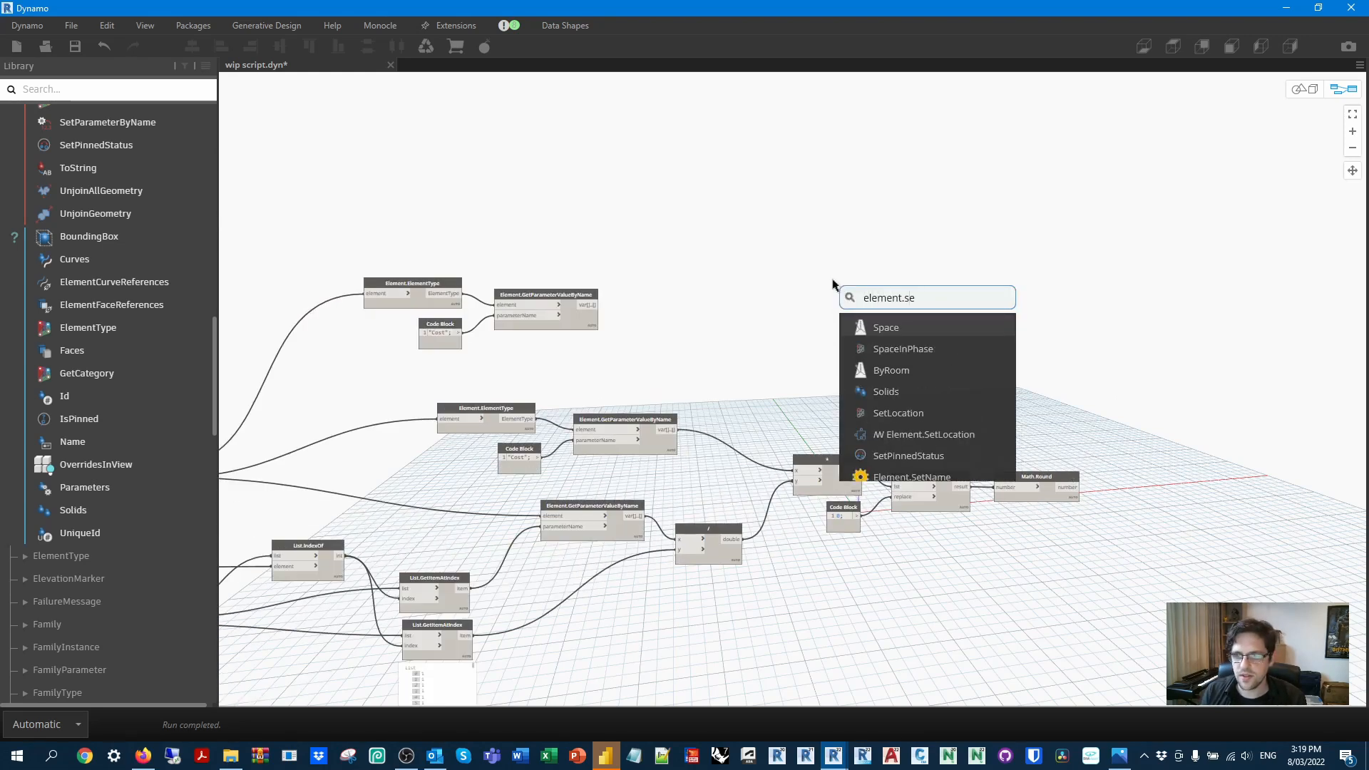
pyautogui.click(918, 326)
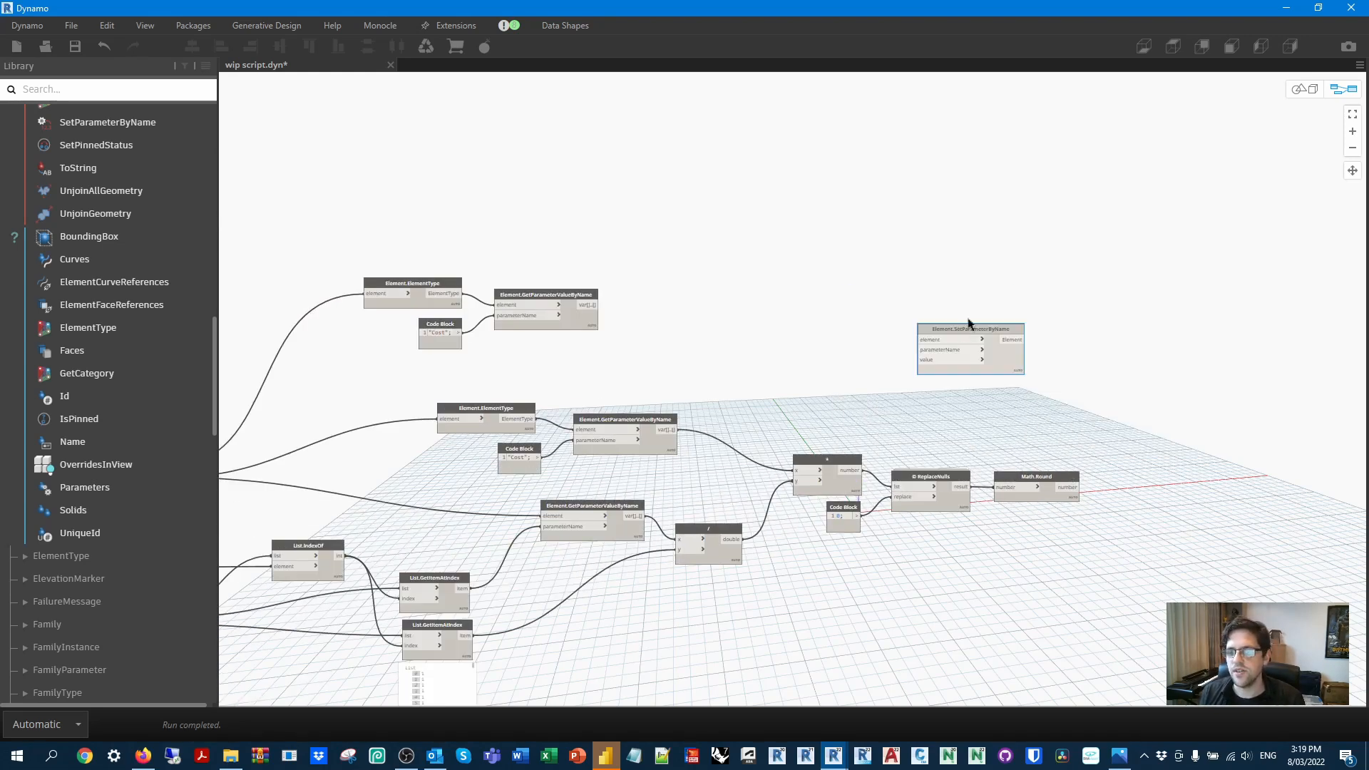
pyautogui.moveTo(968, 317); pyautogui.dragTo(1002, 266)
pyautogui.hotkey('ctrl', 'c')
pyautogui.hotkey('ctrl', 'v')
pyautogui.moveTo(1124, 289); pyautogui.dragTo(1008, 320)
pyautogui.click(779, 264)
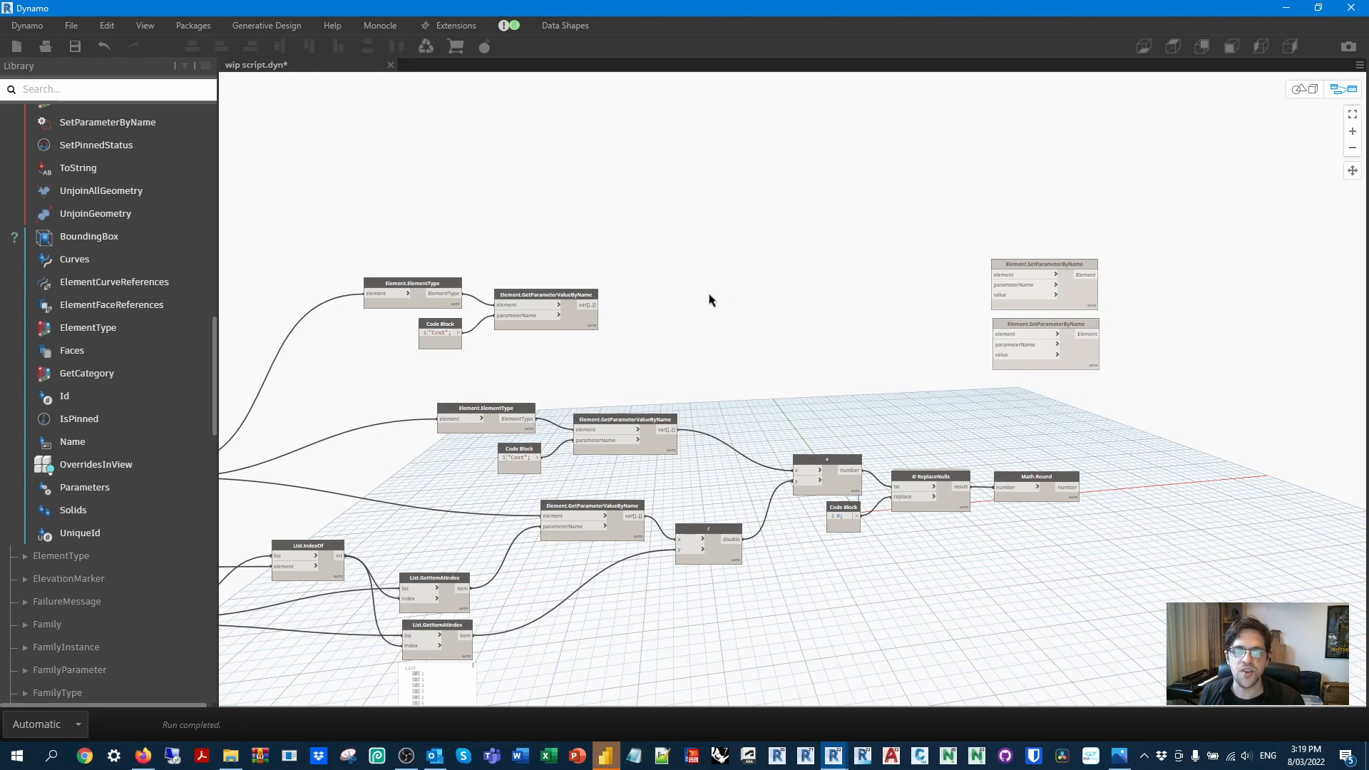
# Feed the upper SetParameterByName value input from the upper "Cost" values, and the lower one's from the Math.Round result.
pyautogui.scroll(2, 775, 281)
pyautogui.moveTo(629, 287); pyautogui.dragTo(1130, 275)
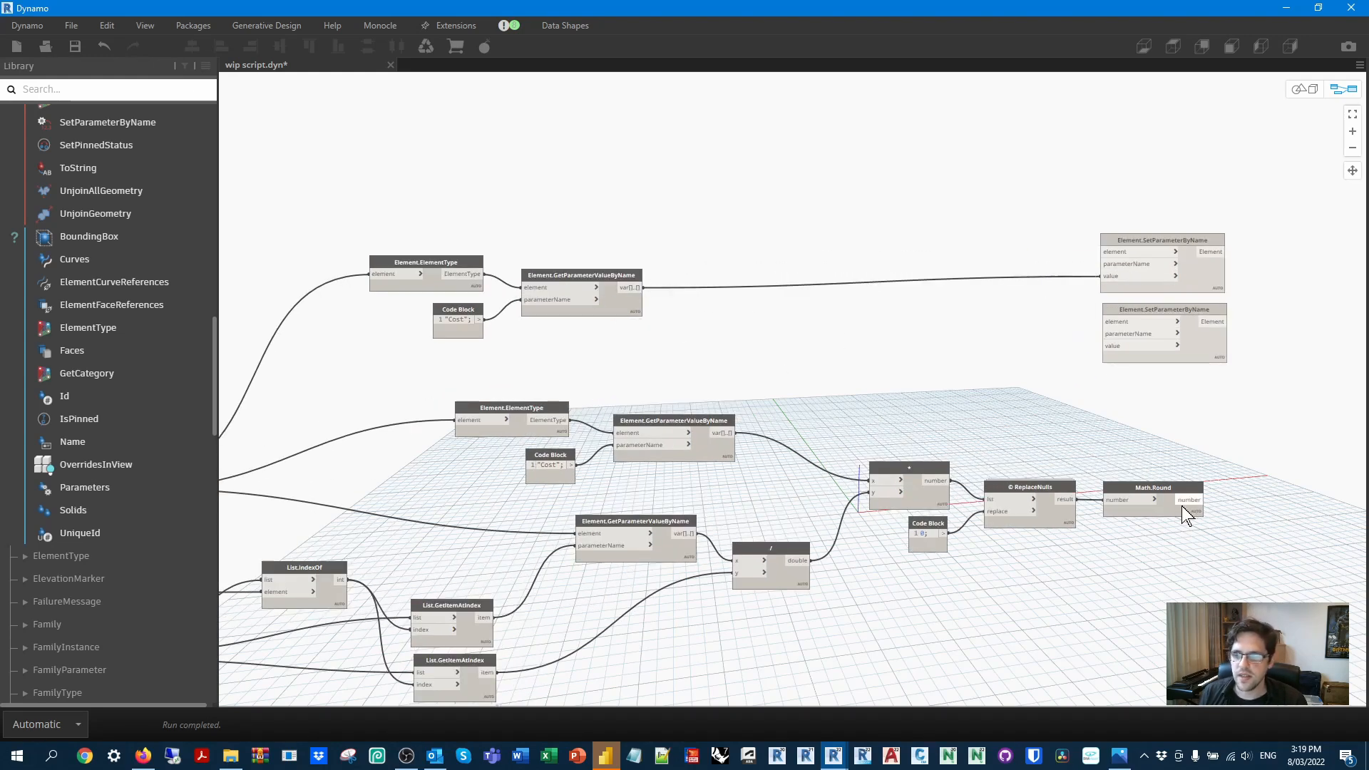
pyautogui.moveTo(1198, 501); pyautogui.dragTo(1113, 349)
# Connect the upper List.FilterByBoolMask node's in output to the upper SetParameterByName element input and its out output to the lower one.
pyautogui.moveTo(1297, 359); pyautogui.dragTo(1306, 241)
pyautogui.click(1197, 233)
pyautogui.click(1261, 256)
pyautogui.moveTo(530, 371); pyautogui.dragTo(918, 330, button='middle')
pyautogui.click(522, 433)
pyautogui.click(519, 447)
pyautogui.moveTo(1203, 359); pyautogui.dragTo(459, 326, button='middle')
pyautogui.scroll(3, 791, 289)
pyautogui.click(1206, 246)
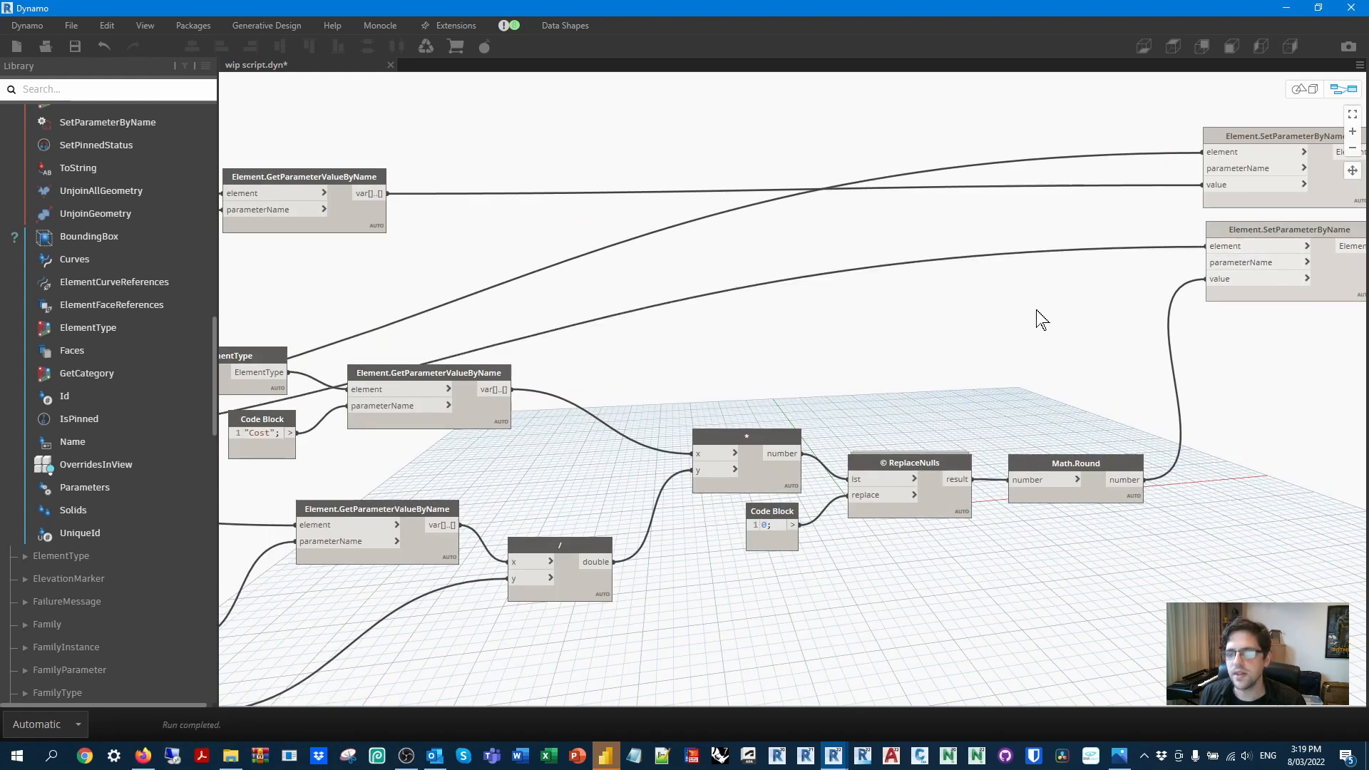
# Create a code block containing "ABD_CostItemized" near the two Element.SetParameterByName nodes.
pyautogui.moveTo(1042, 320); pyautogui.dragTo(913, 358, button='middle')
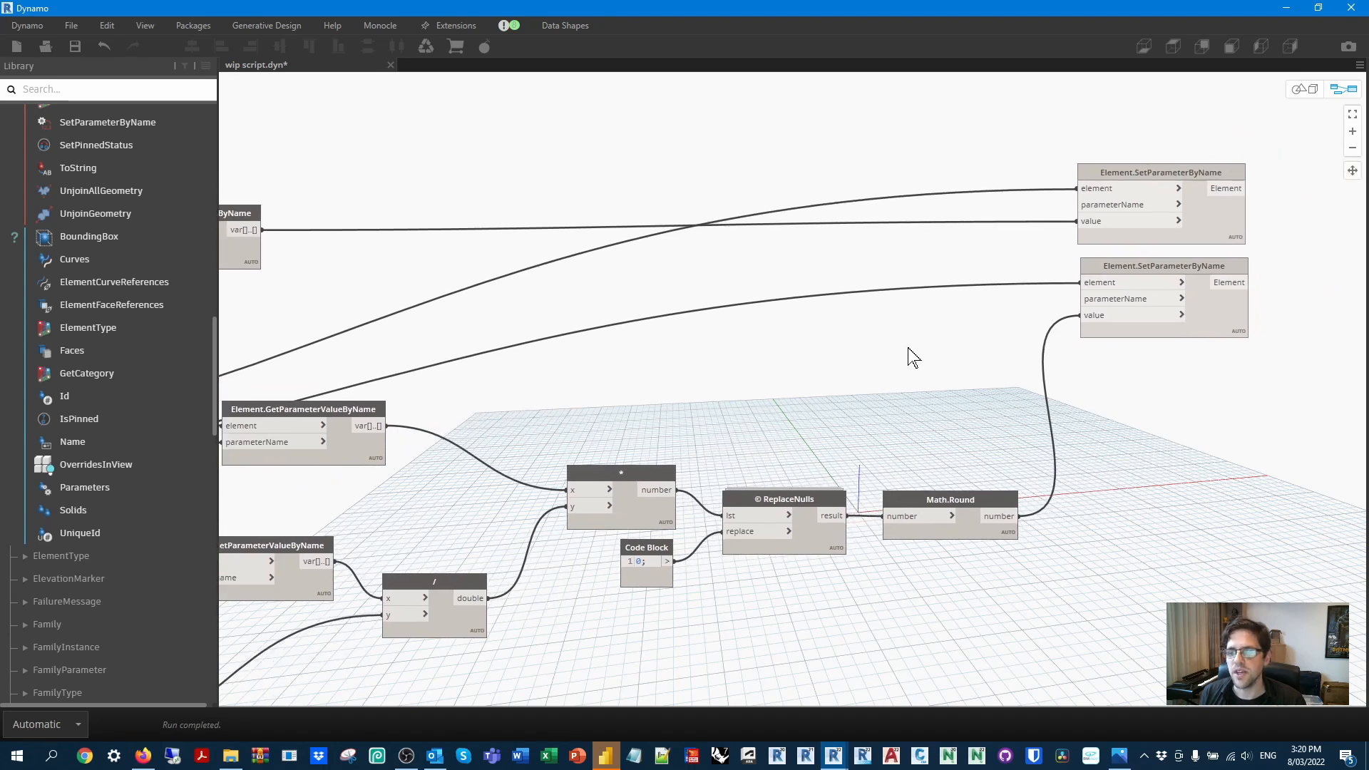
pyautogui.doubleClick(859, 347)
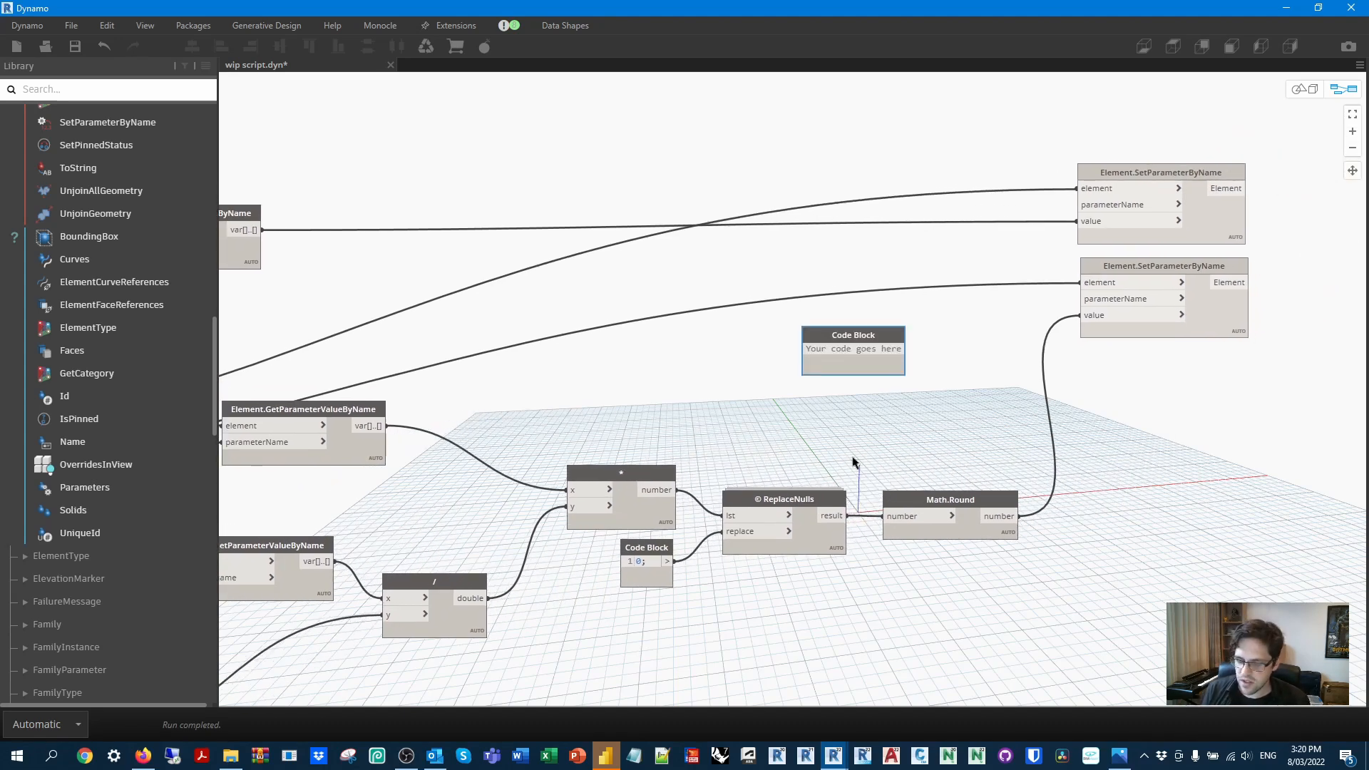
pyautogui.write('"ABD_CostItemized"')
pyautogui.click(941, 351)
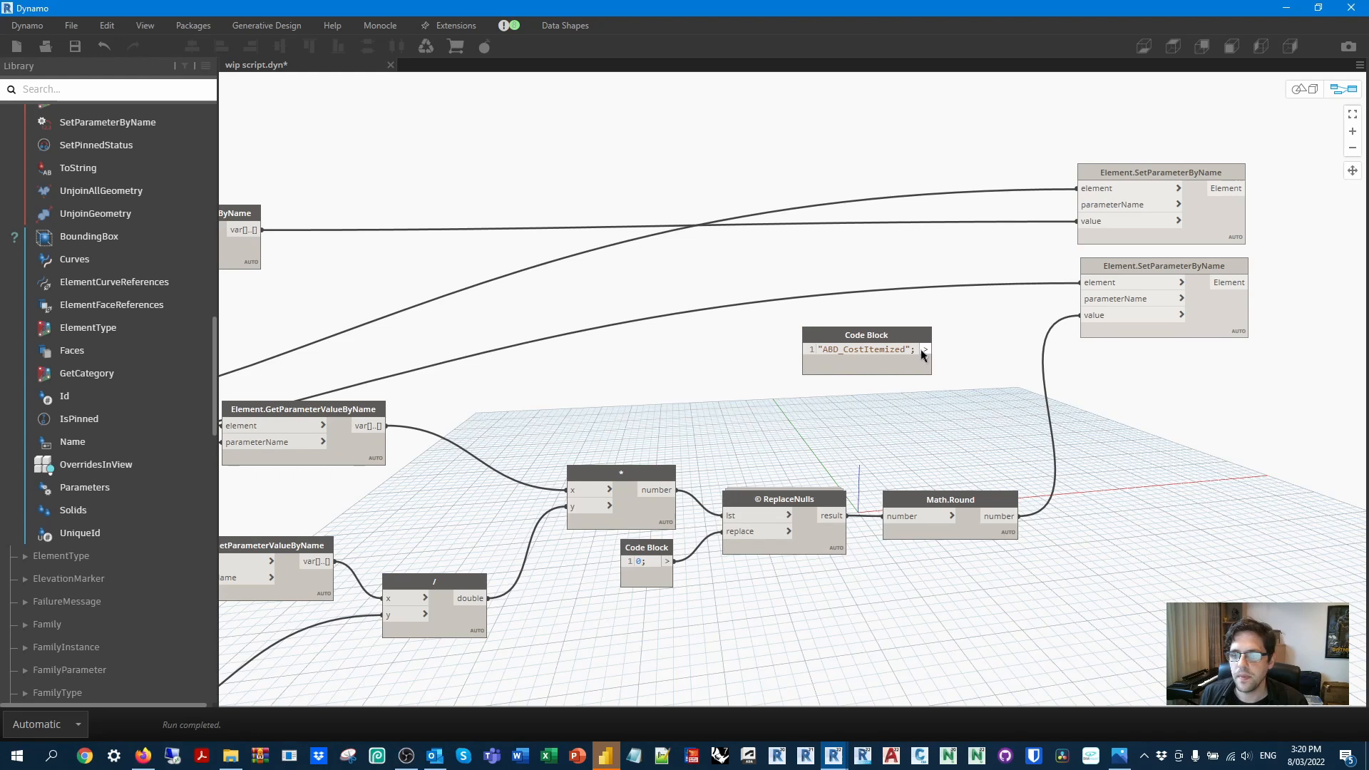
# Switch the graph's run mode to Manual and connect the "ABD_CostItemized" code block to both SetParameterByName parameterName inputs.
pyautogui.click(925, 351)
pyautogui.click(71, 723)
pyautogui.click(44, 642)
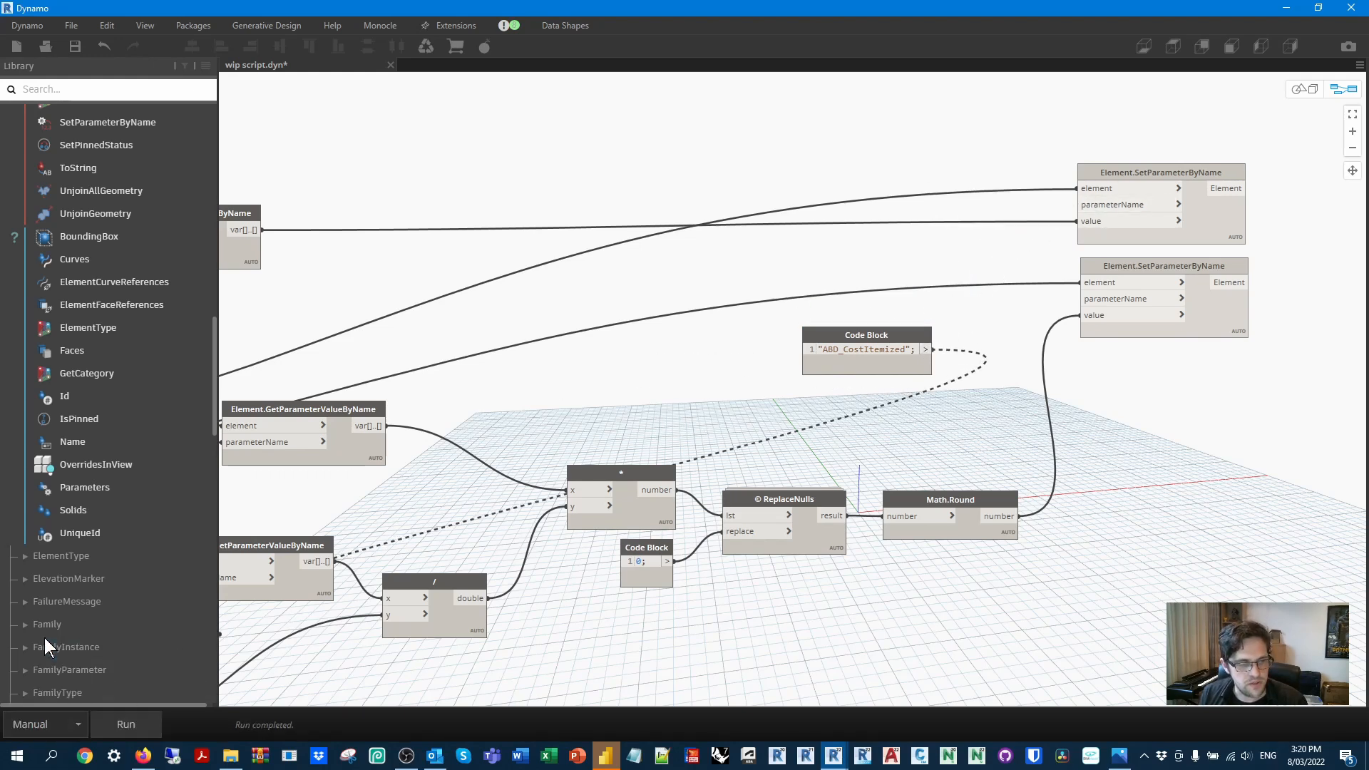
pyautogui.click(1076, 204)
pyautogui.click(925, 350)
pyautogui.click(1103, 298)
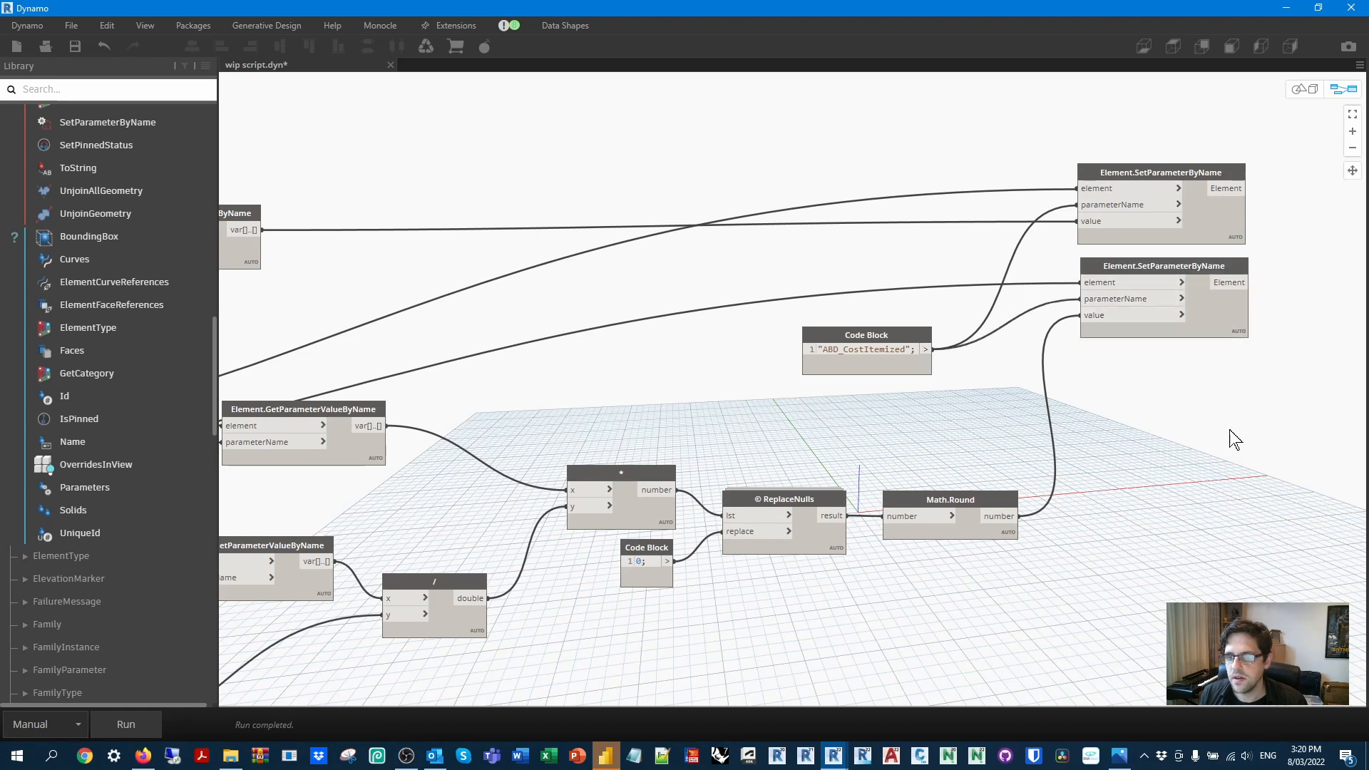
# Save the Dynamo script and run the graph to write the costs to the elements.
pyautogui.scroll(-5, 1169, 484)
pyautogui.scroll(-2, 1058, 372)
pyautogui.hotkey('ctrl', 's')
pyautogui.click(126, 724)
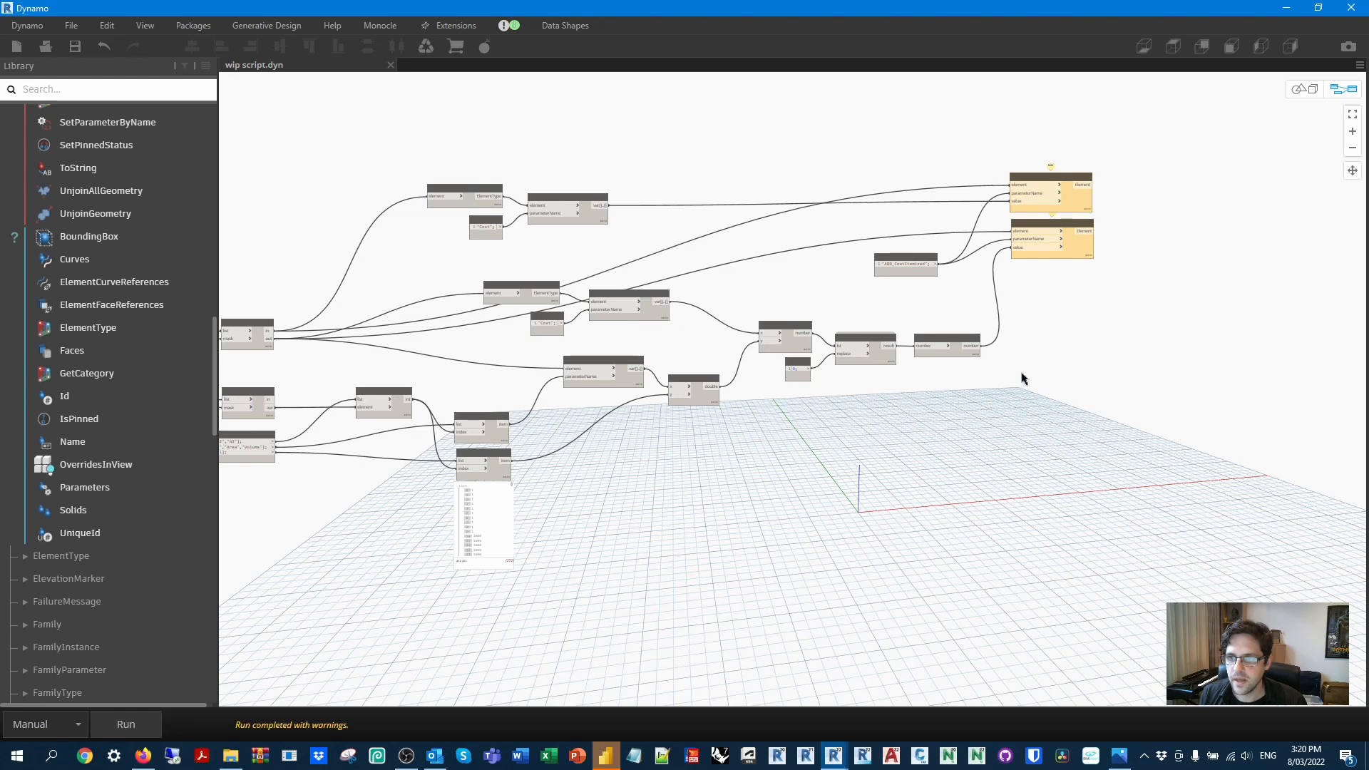
# Correct the parameter name in the code block to "ABG_CostItemized", save the script and run it again.
pyautogui.scroll(4, 1042, 160)
pyautogui.moveTo(1051, 168)
pyautogui.moveTo(726, 426)
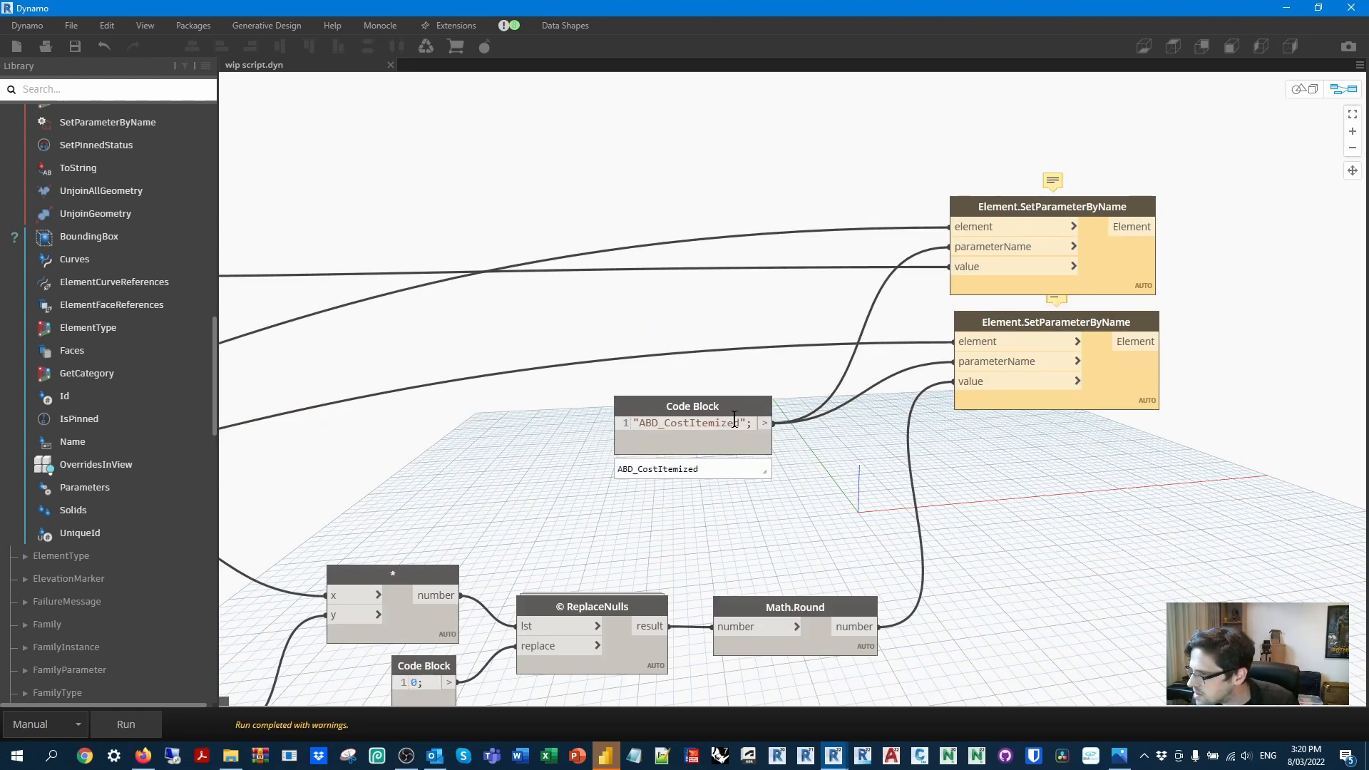
pyautogui.click(656, 422)
pyautogui.press('BackSpace')
pyautogui.write('G')
pyautogui.hotkey('ctrl', 's')
pyautogui.click(136, 722)
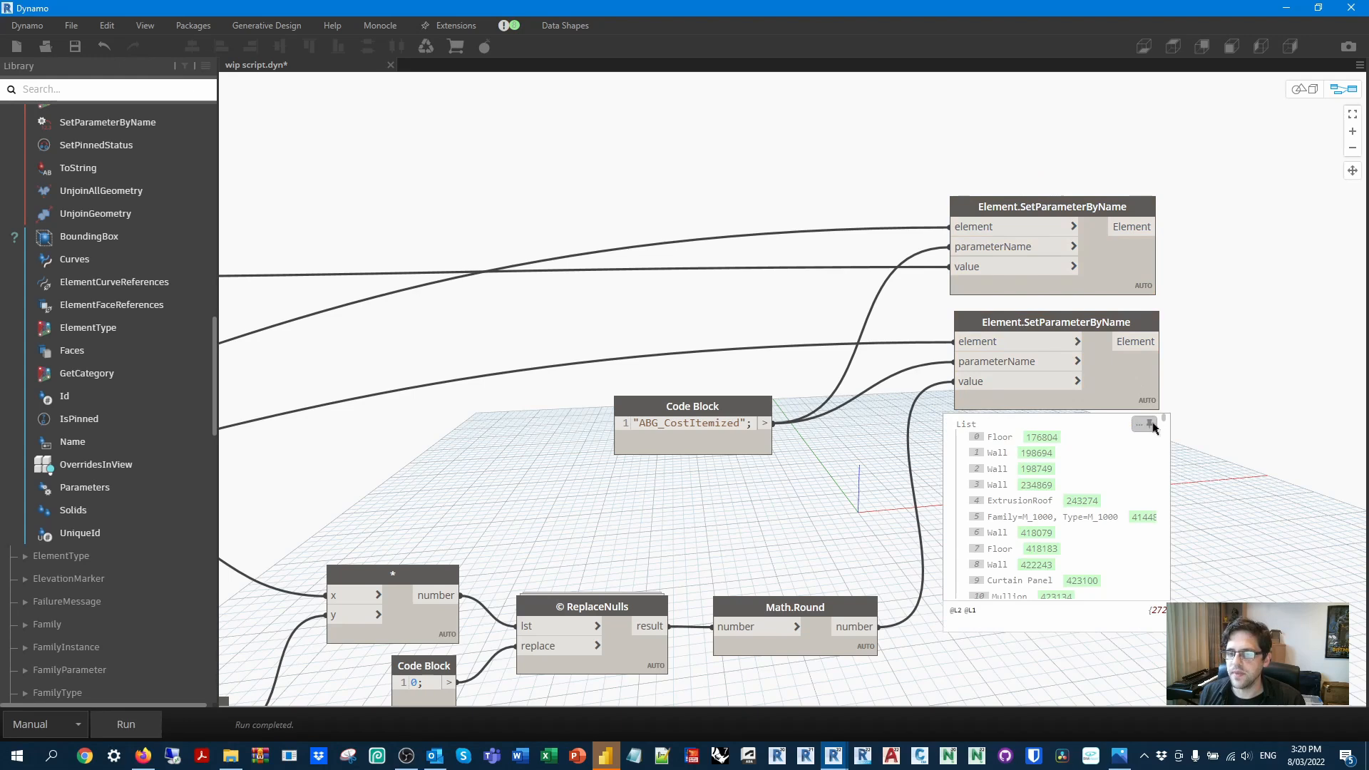
# Switch to Revit and examine the ABG_CostItemized value of the red roof, a poplar tree and a solar panel.
pyautogui.click(1286, 7)
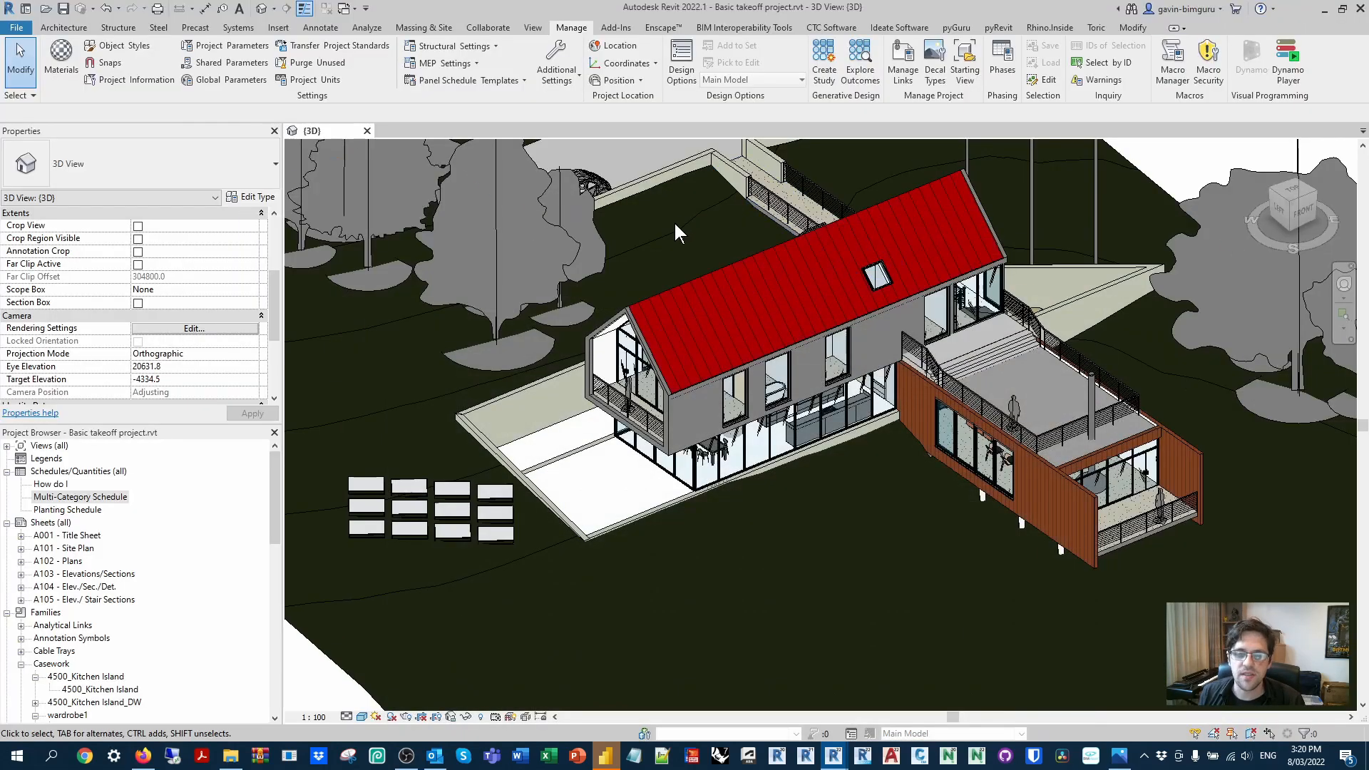
pyautogui.click(742, 284)
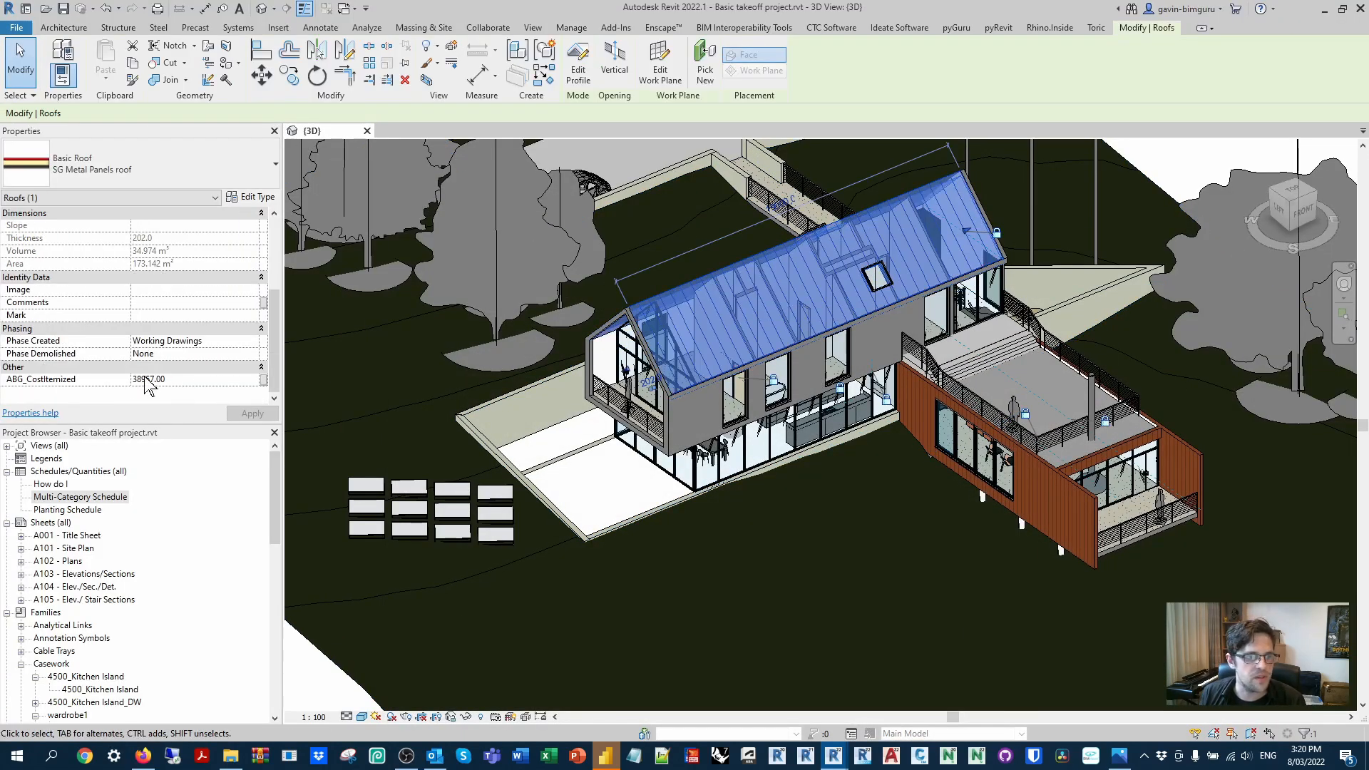
pyautogui.moveTo(559, 427); pyautogui.dragTo(668, 445, button='middle')
pyautogui.click(610, 336)
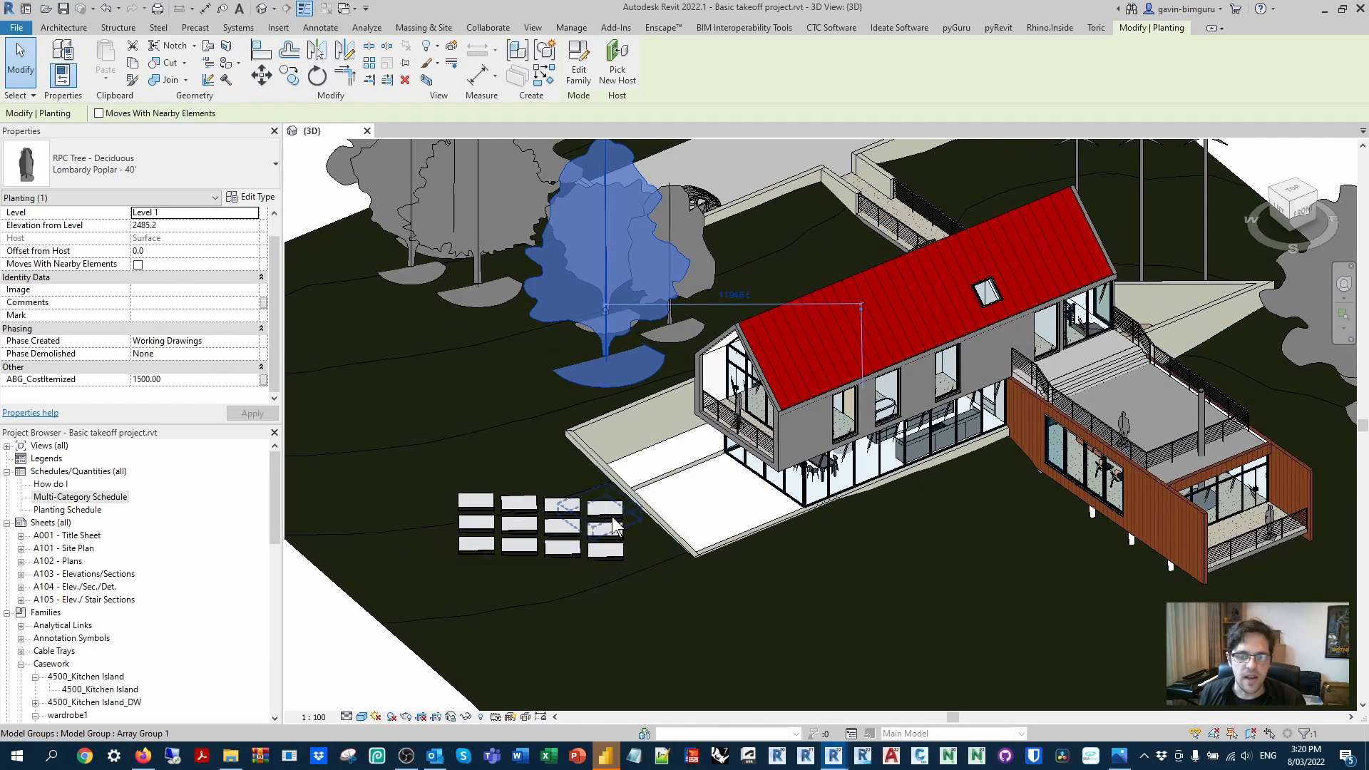
pyautogui.click(614, 526)
pyautogui.scroll(-5, 169, 333)
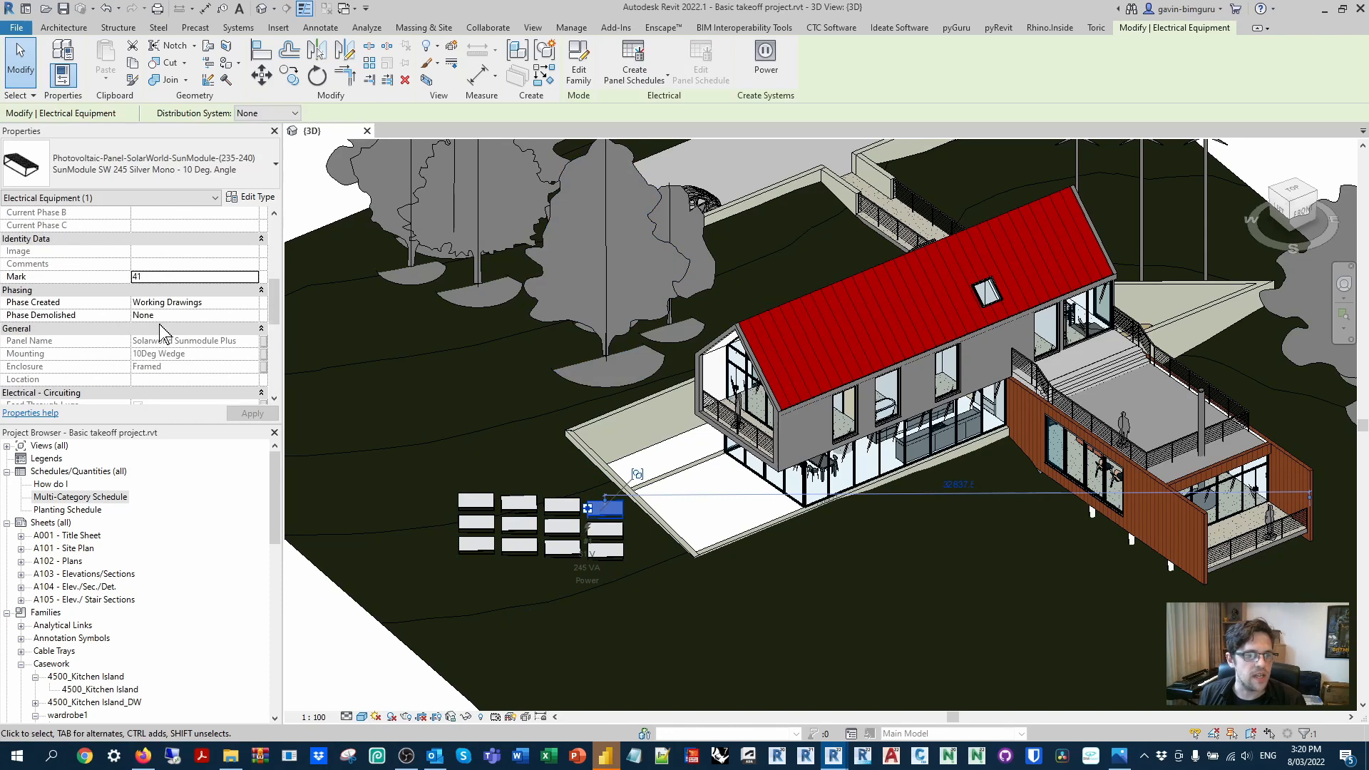
pyautogui.scroll(-10, 169, 333)
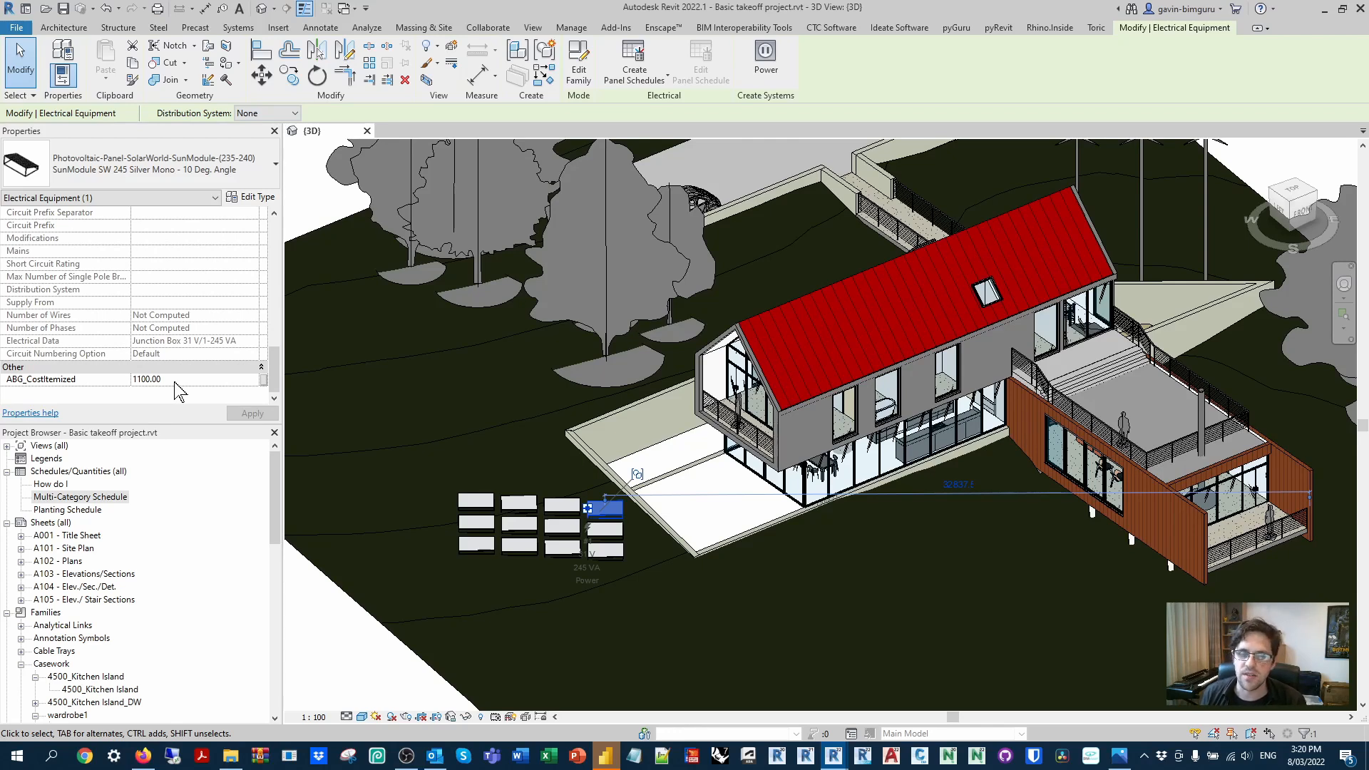
# Check the ABG_CostItemized value of the roof terrace railing, and clear the selection.
pyautogui.moveTo(934, 449); pyautogui.dragTo(581, 420, button='middle')
pyautogui.click(876, 401)
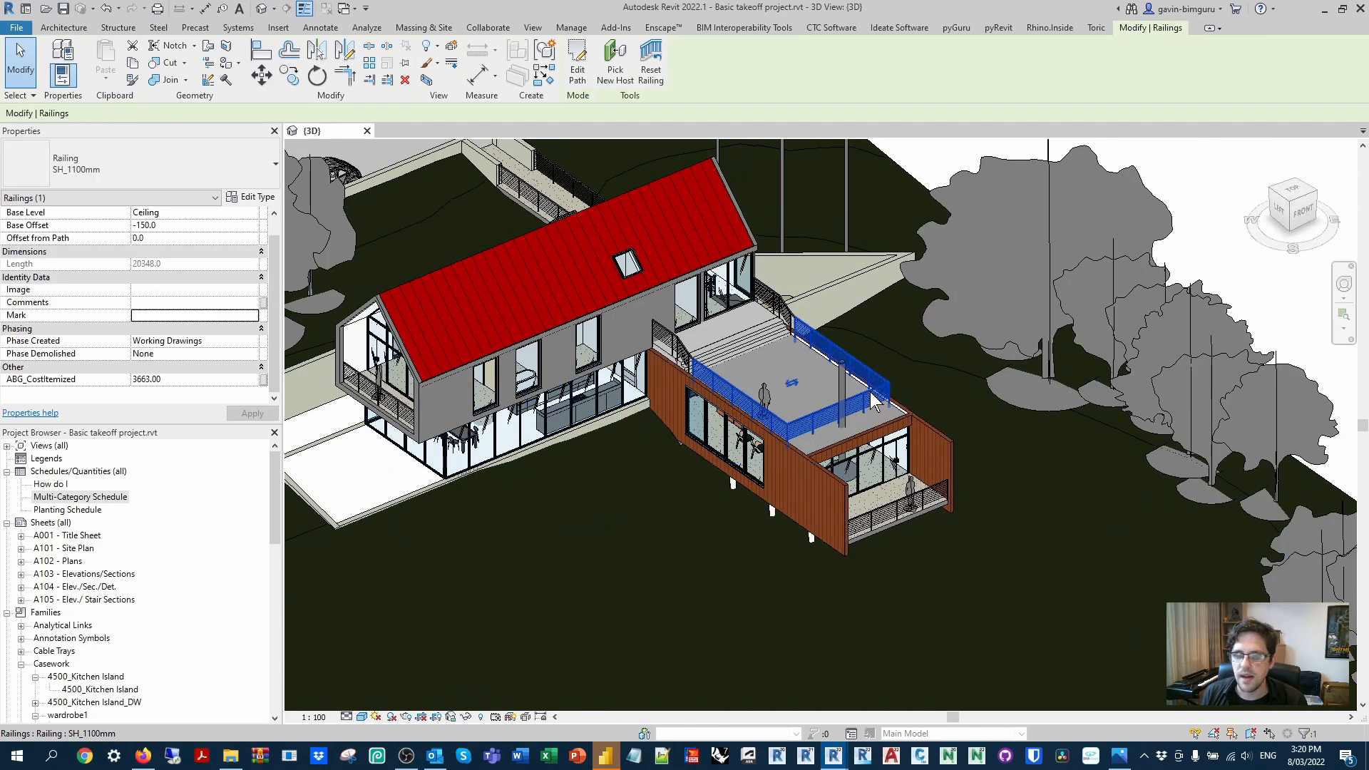
pyautogui.scroll(1, 169, 308)
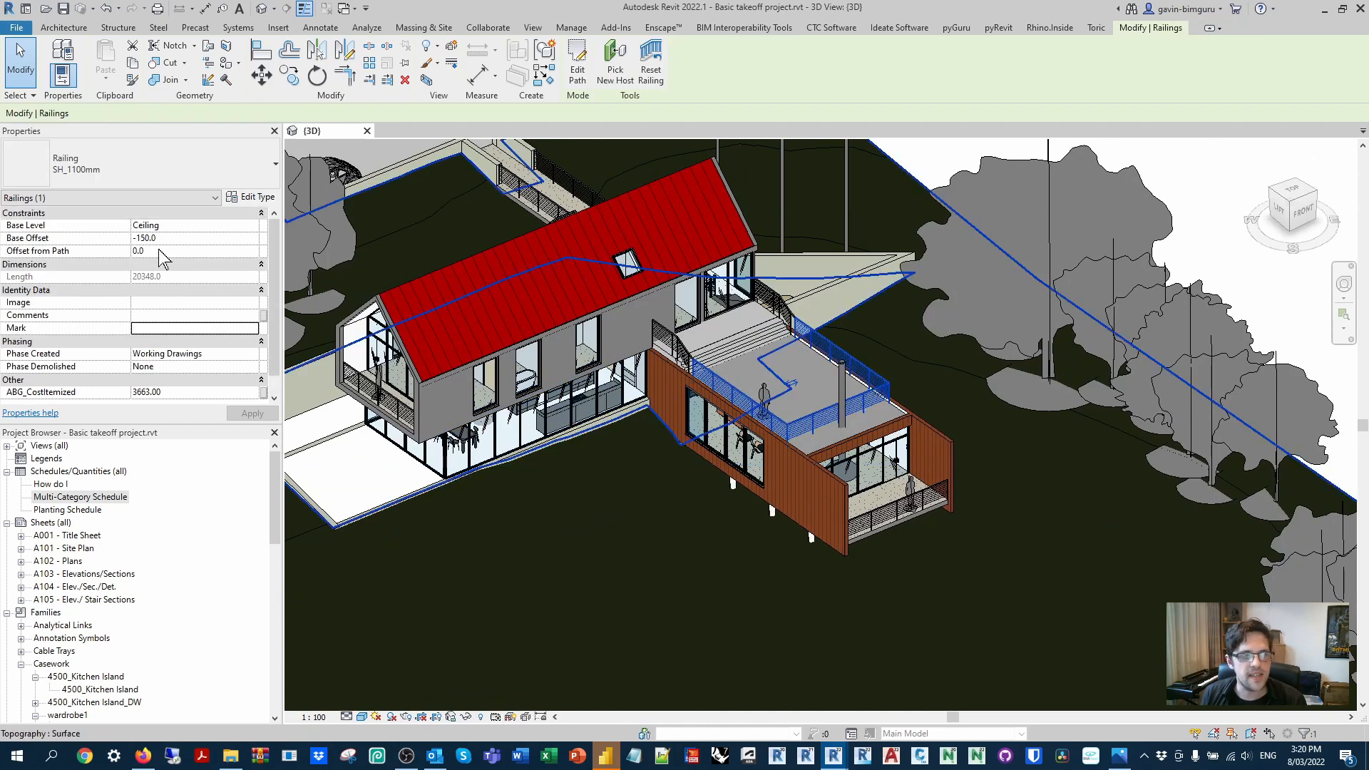
pyautogui.moveTo(986, 519); pyautogui.dragTo(819, 513, button='middle')
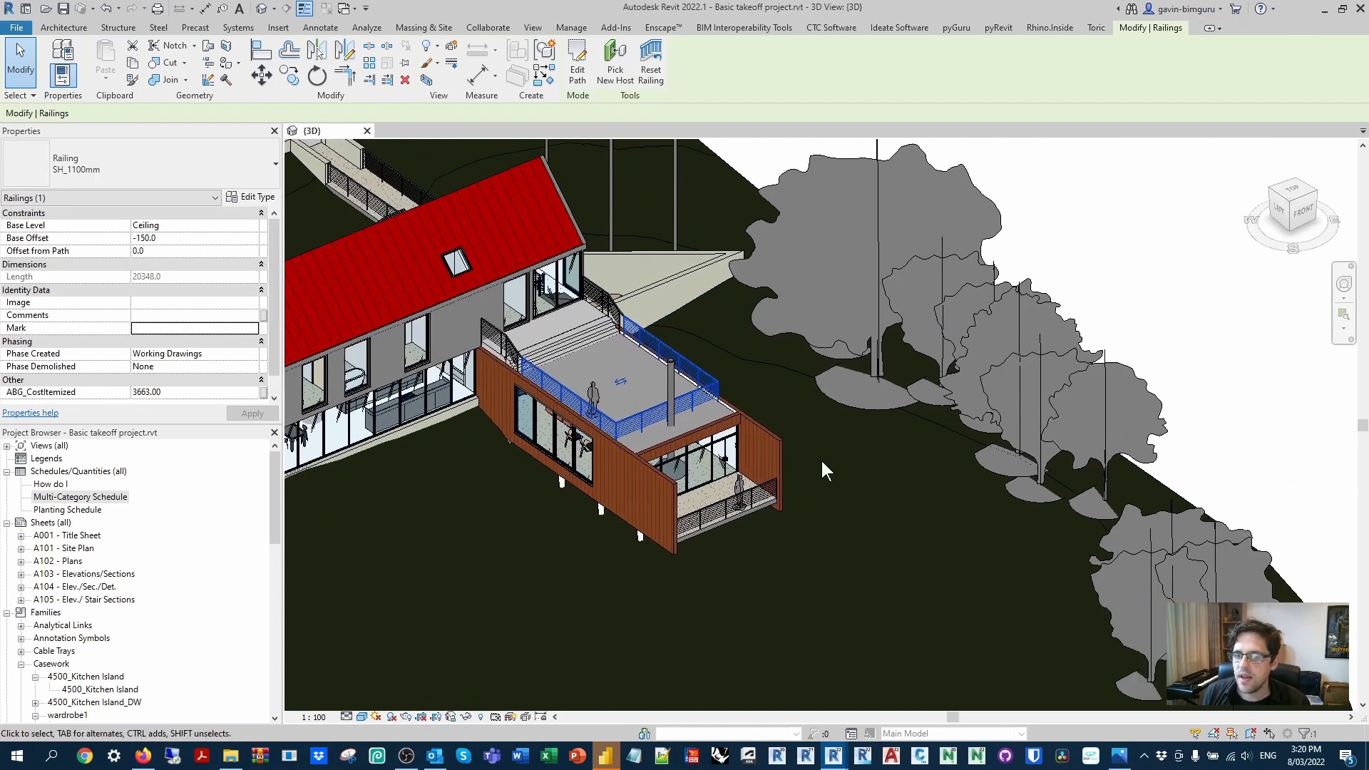
pyautogui.click(863, 340)
pyautogui.click(858, 553)
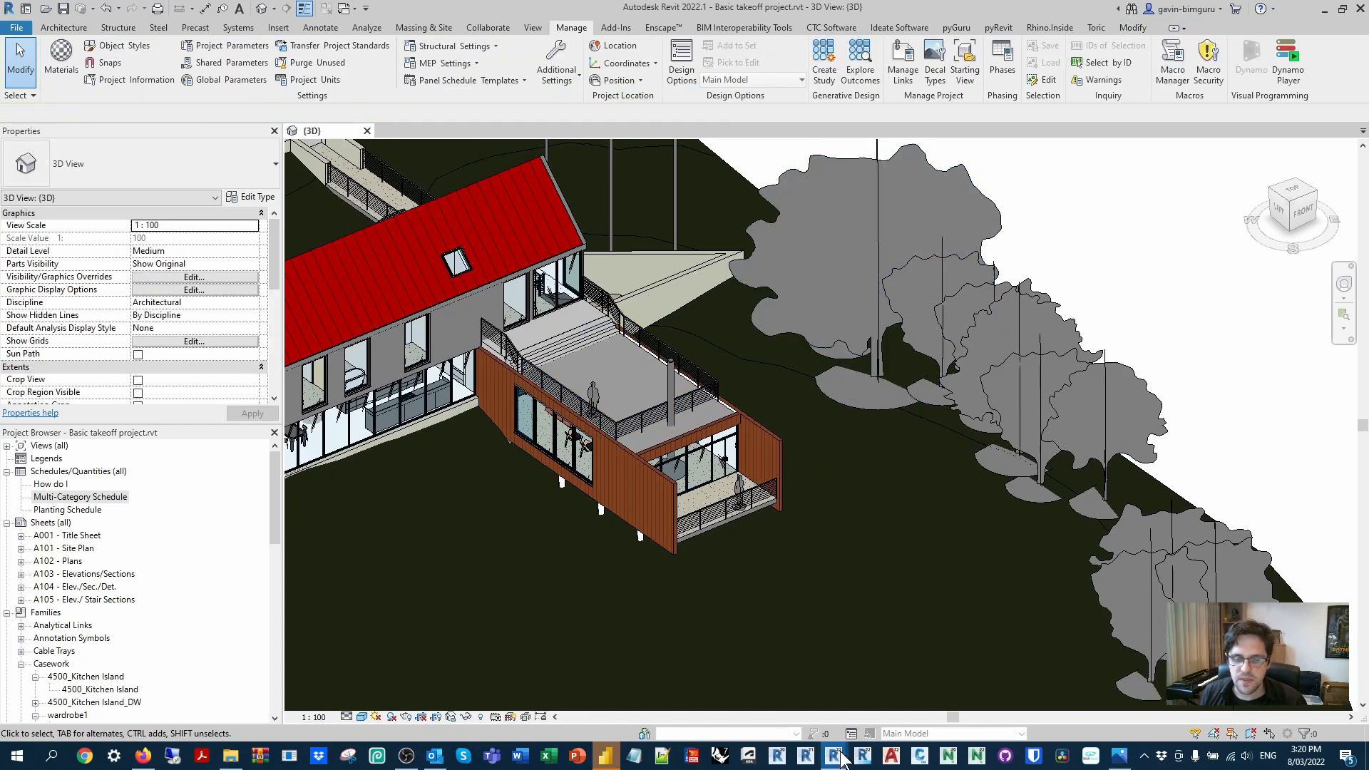
pyautogui.moveTo(834, 754)
pyautogui.click(925, 690)
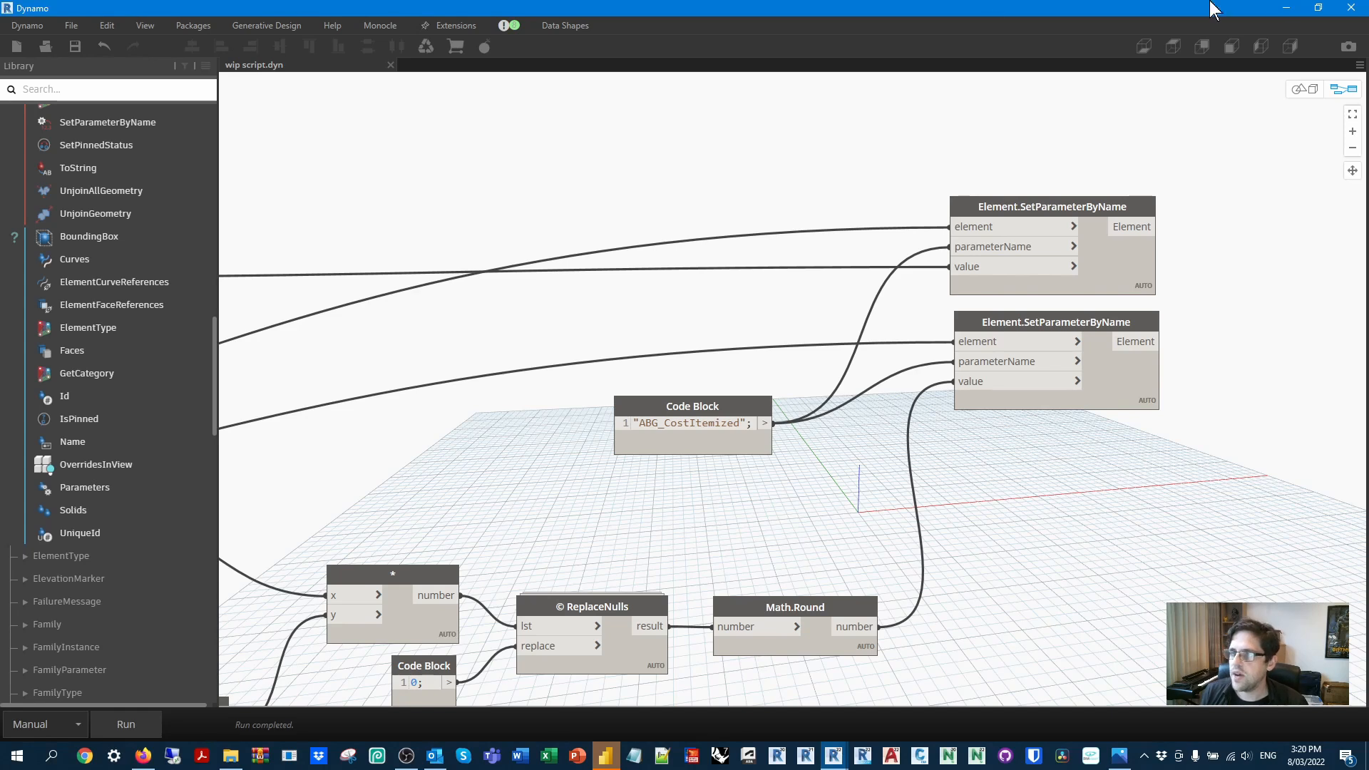
pyautogui.click(1289, 7)
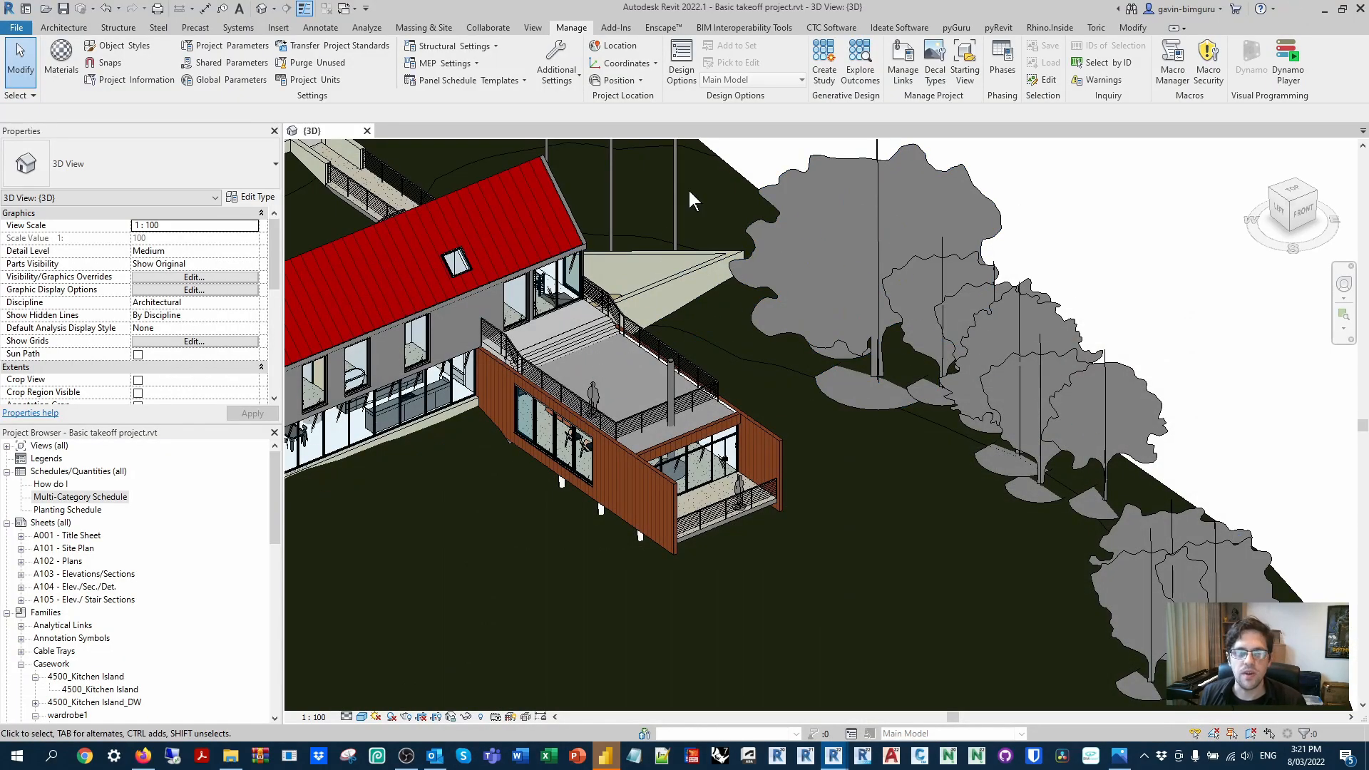
# Create a new multi-category schedule, keeping the default name and phase.
pyautogui.click(533, 28)
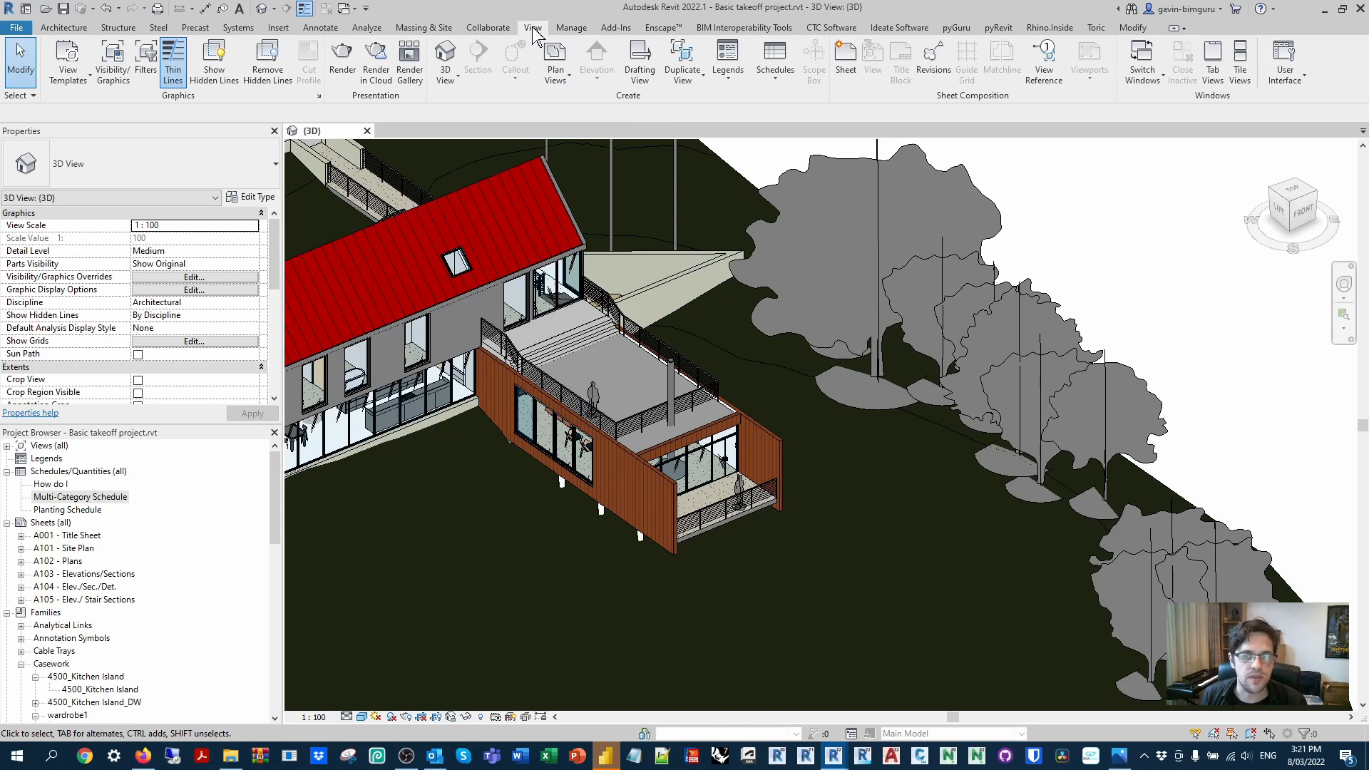
pyautogui.click(775, 60)
pyautogui.click(810, 107)
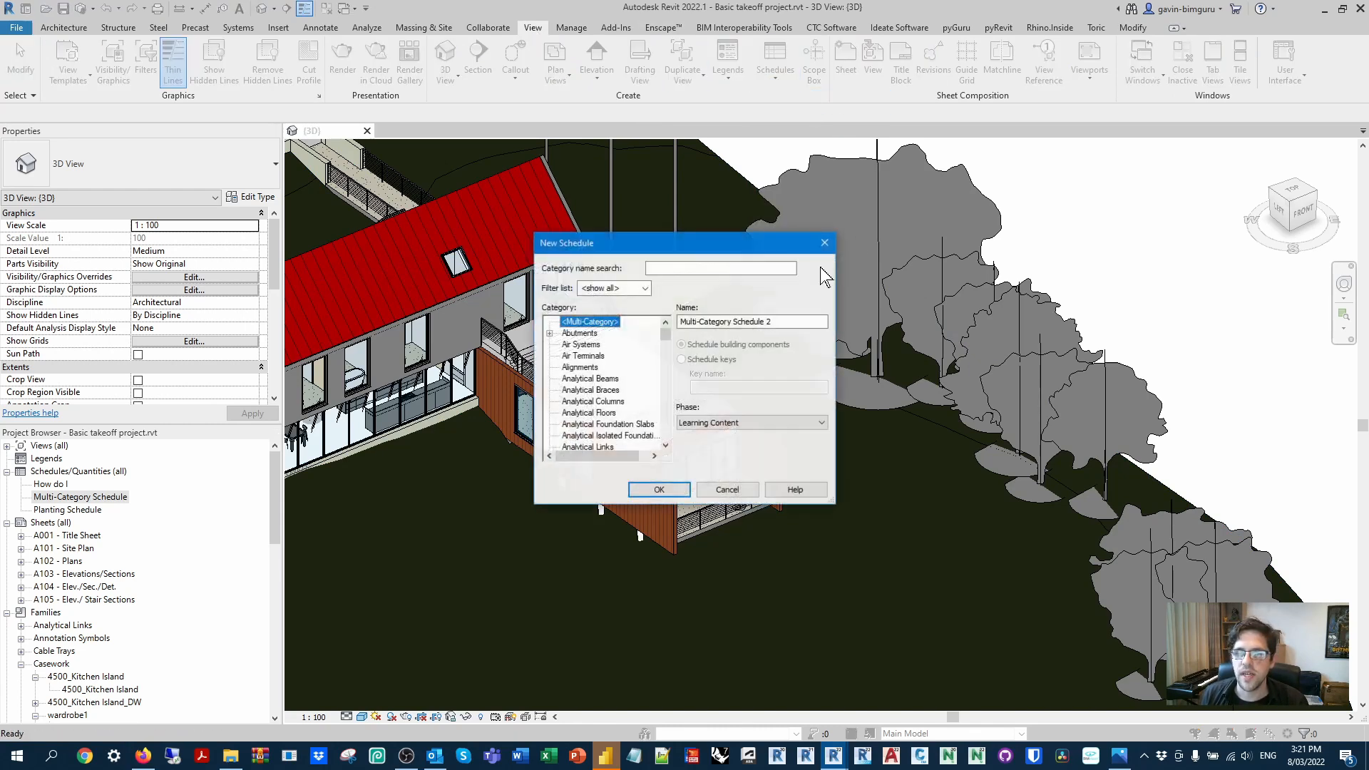
pyautogui.click(658, 489)
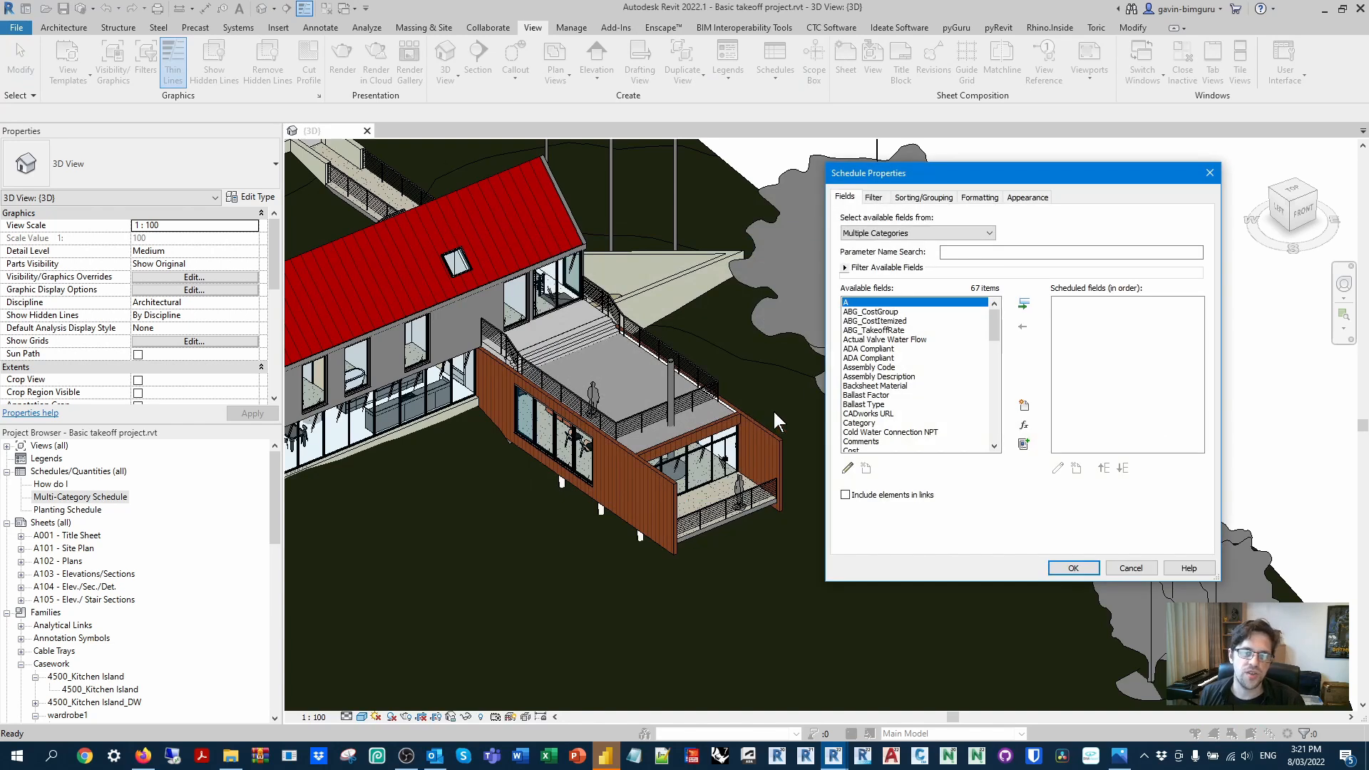
# Add the ABG_CostGroup, ABG_CostItemized, ABG_TakeoffRate and Cost fields to the schedule.
pyautogui.click(951, 311)
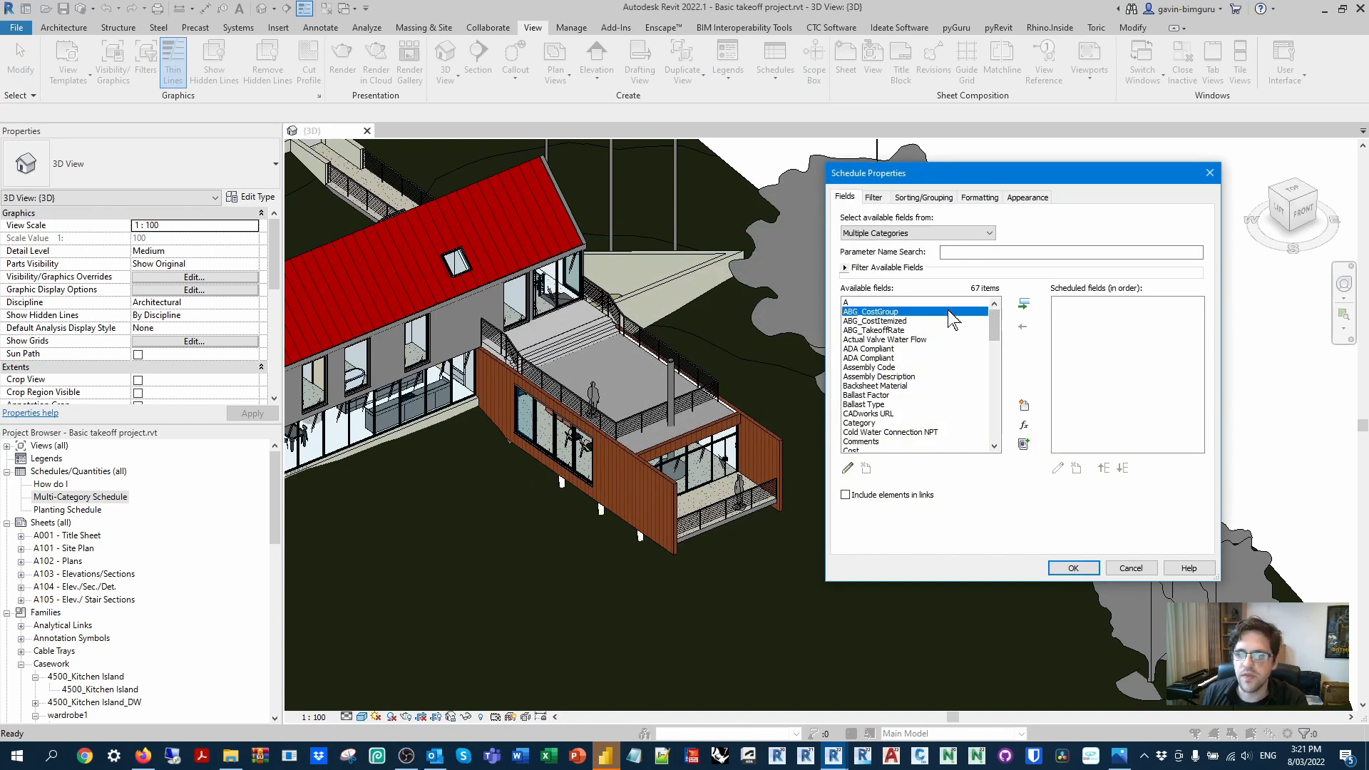
pyautogui.click(1026, 307)
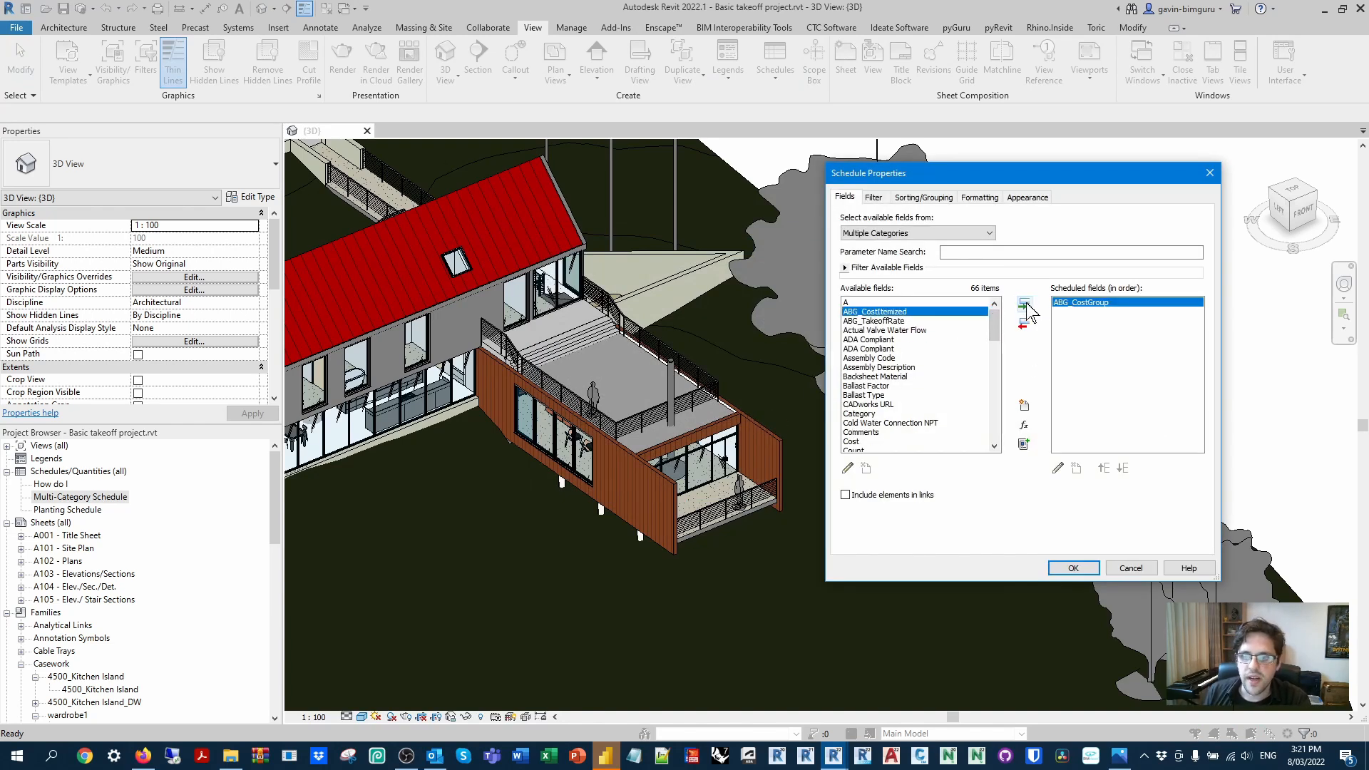
pyautogui.click(1026, 307)
pyautogui.click(1025, 307)
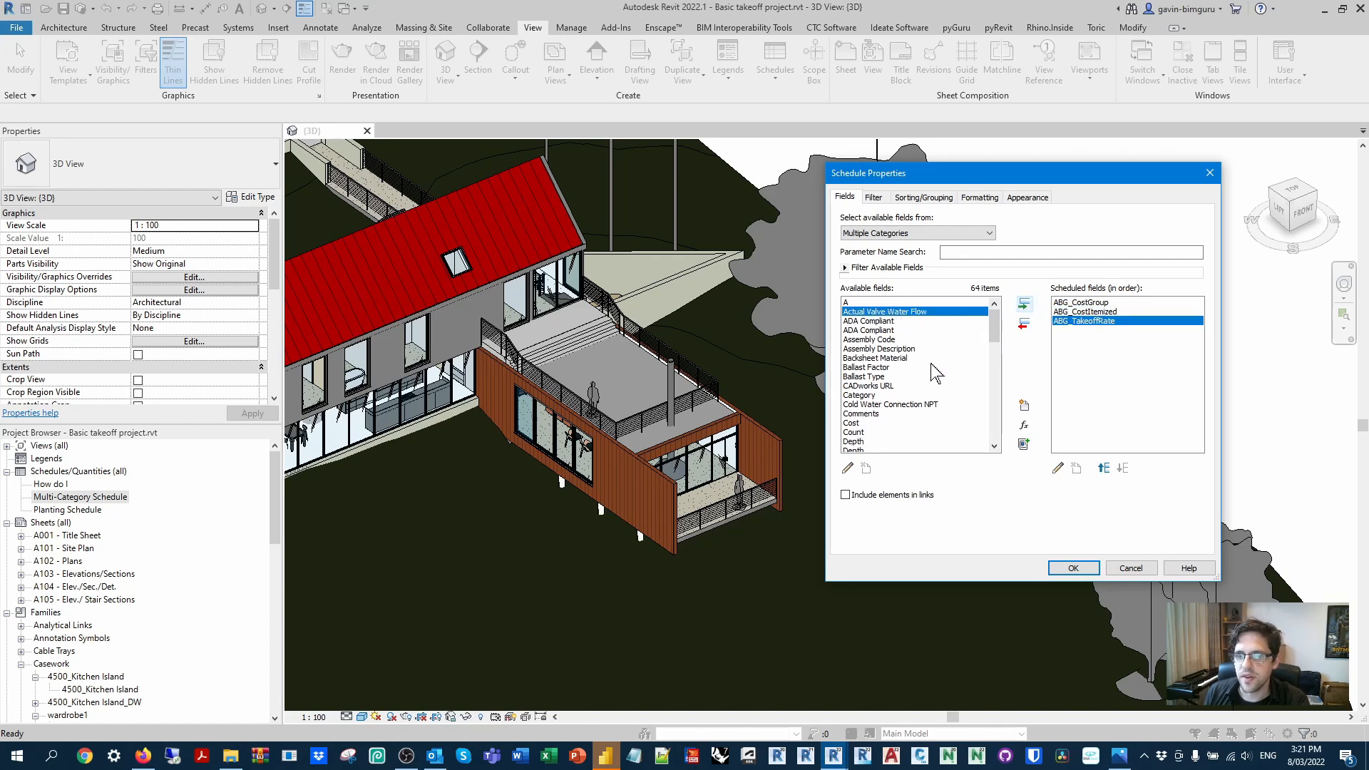
pyautogui.click(869, 425)
pyautogui.click(1024, 304)
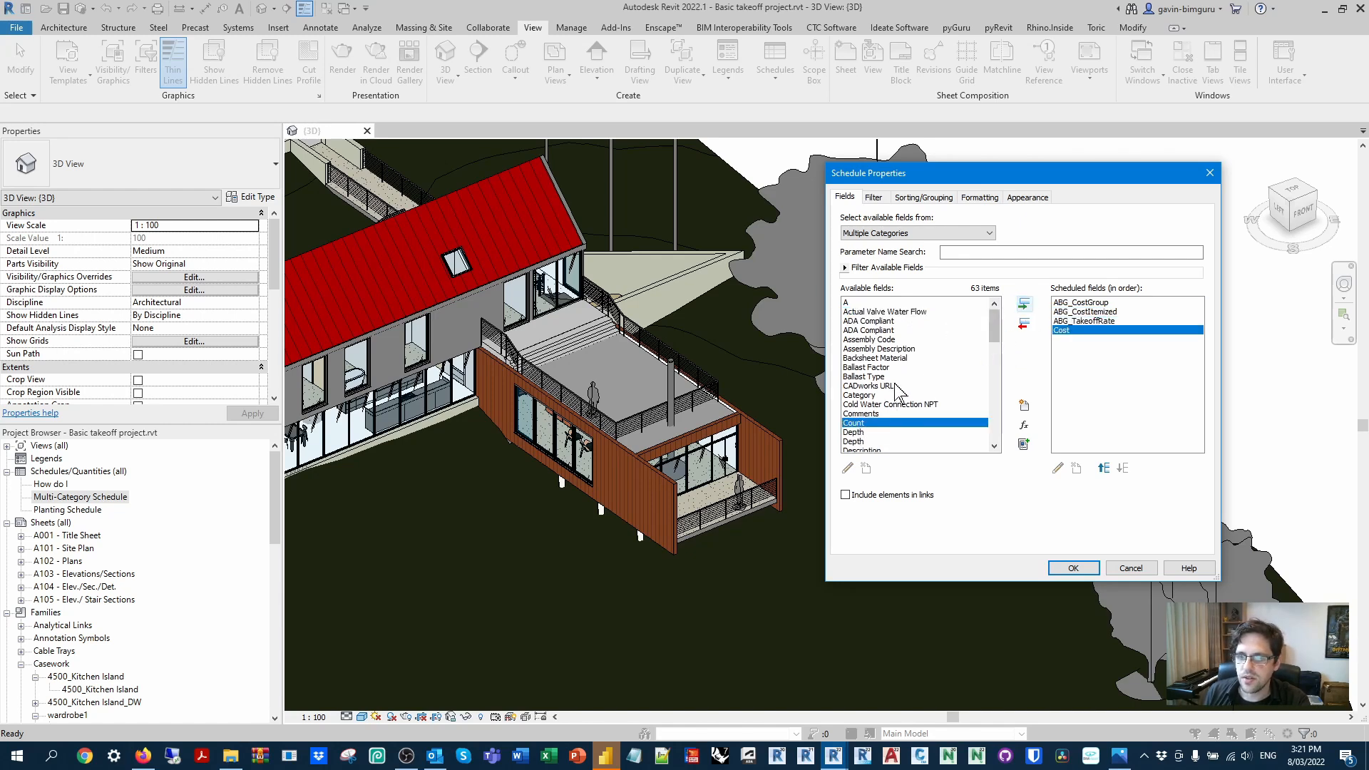
# Add the Category and Description fields to the schedule.
pyautogui.scroll(-1, 877, 424)
pyautogui.click(879, 367)
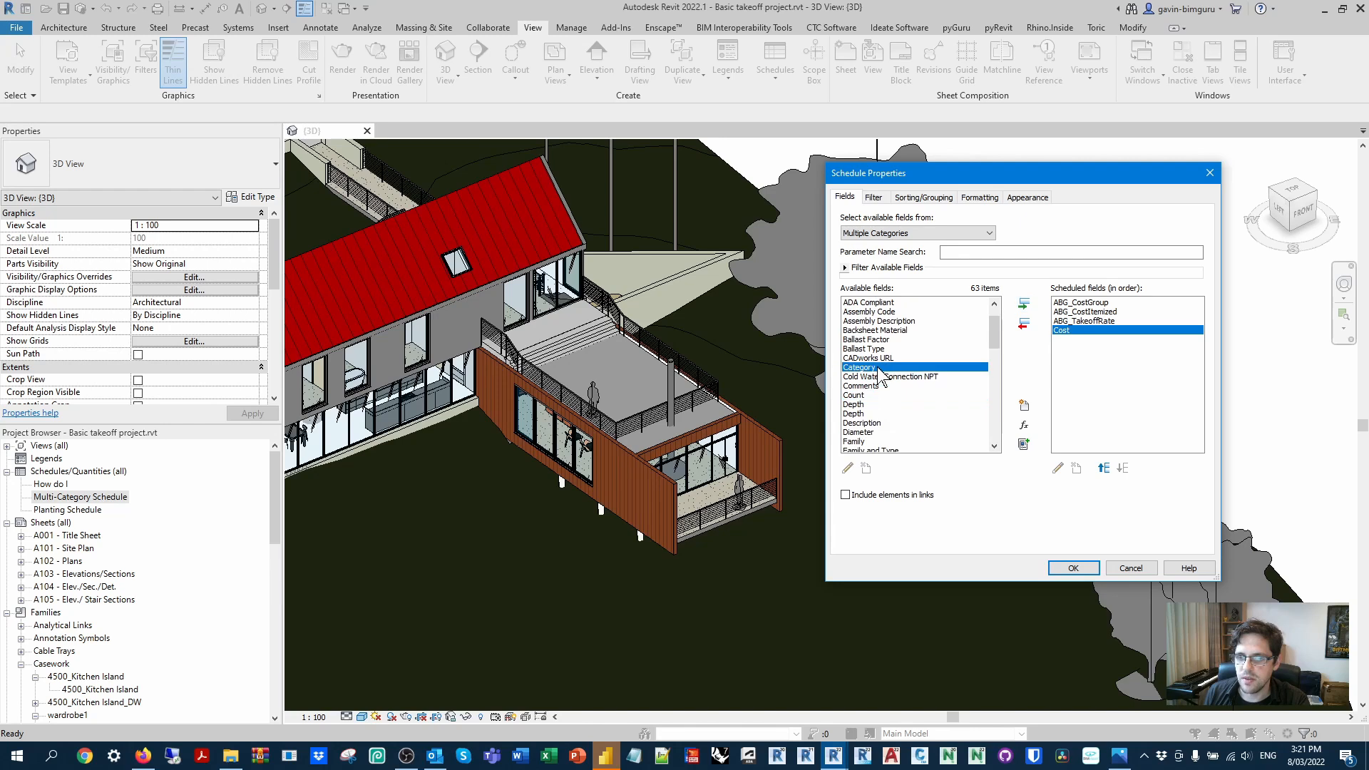
pyautogui.click(1024, 305)
pyautogui.click(894, 414)
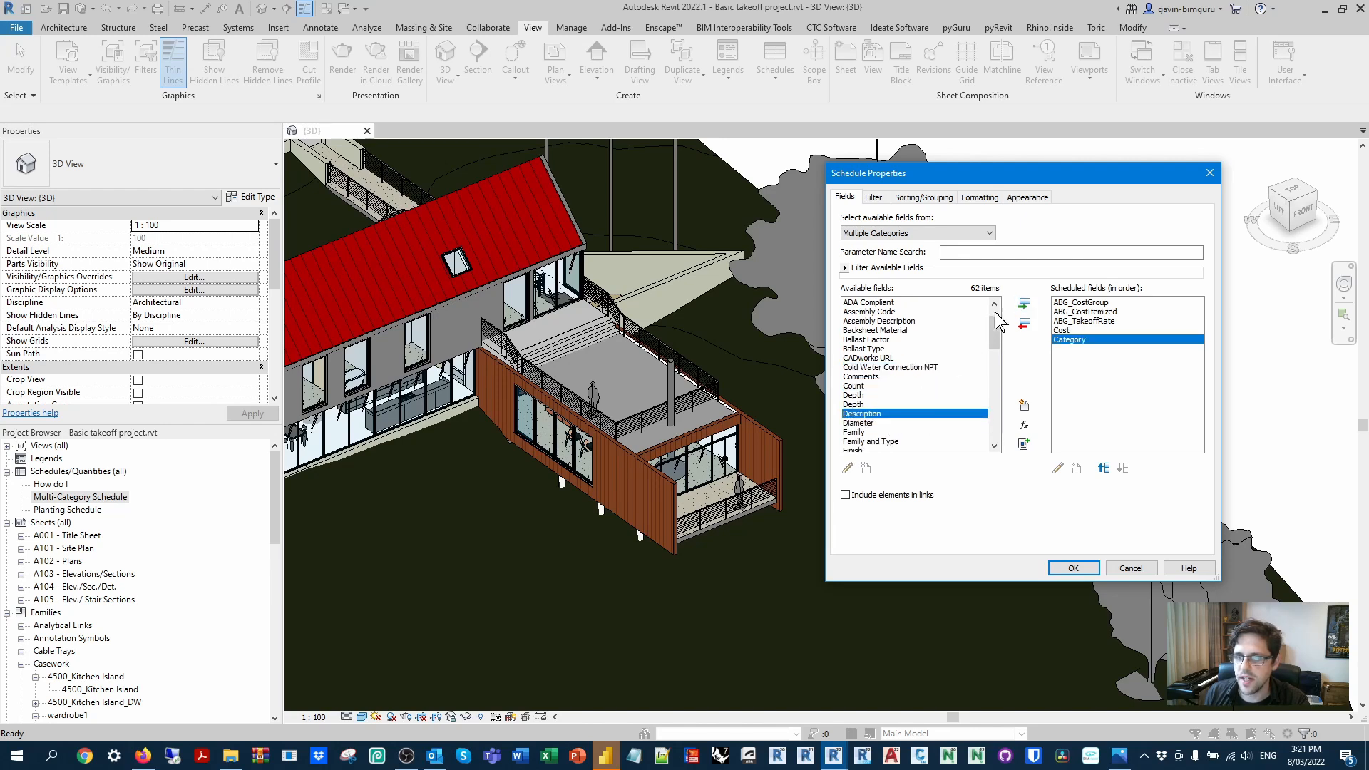
pyautogui.click(1024, 305)
# Reorder the scheduled fields so Category comes first and Description second.
pyautogui.click(1090, 339)
pyautogui.click(1104, 468)
pyautogui.click(1104, 469)
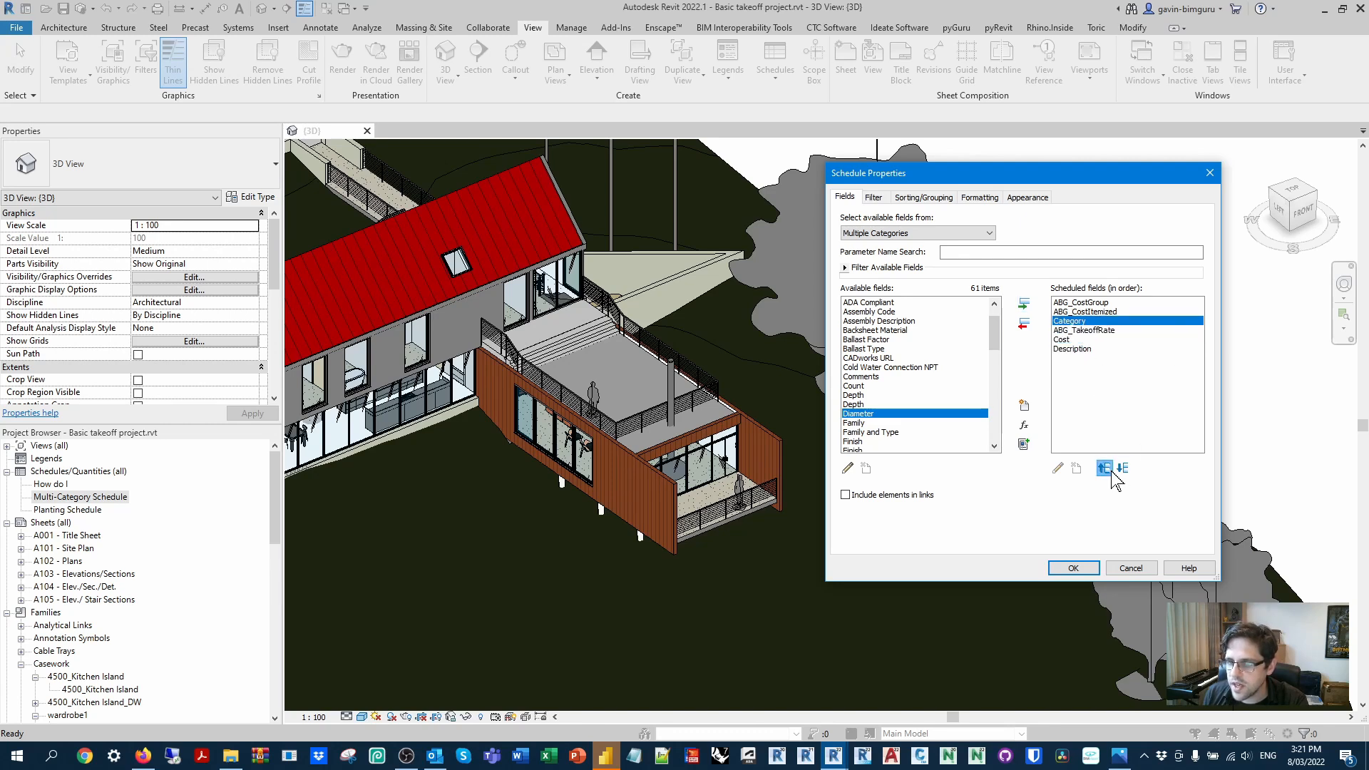
pyautogui.click(1104, 468)
pyautogui.click(1104, 469)
pyautogui.click(1079, 349)
pyautogui.click(1107, 469)
pyautogui.click(1107, 468)
pyautogui.click(1107, 469)
pyautogui.click(1107, 469)
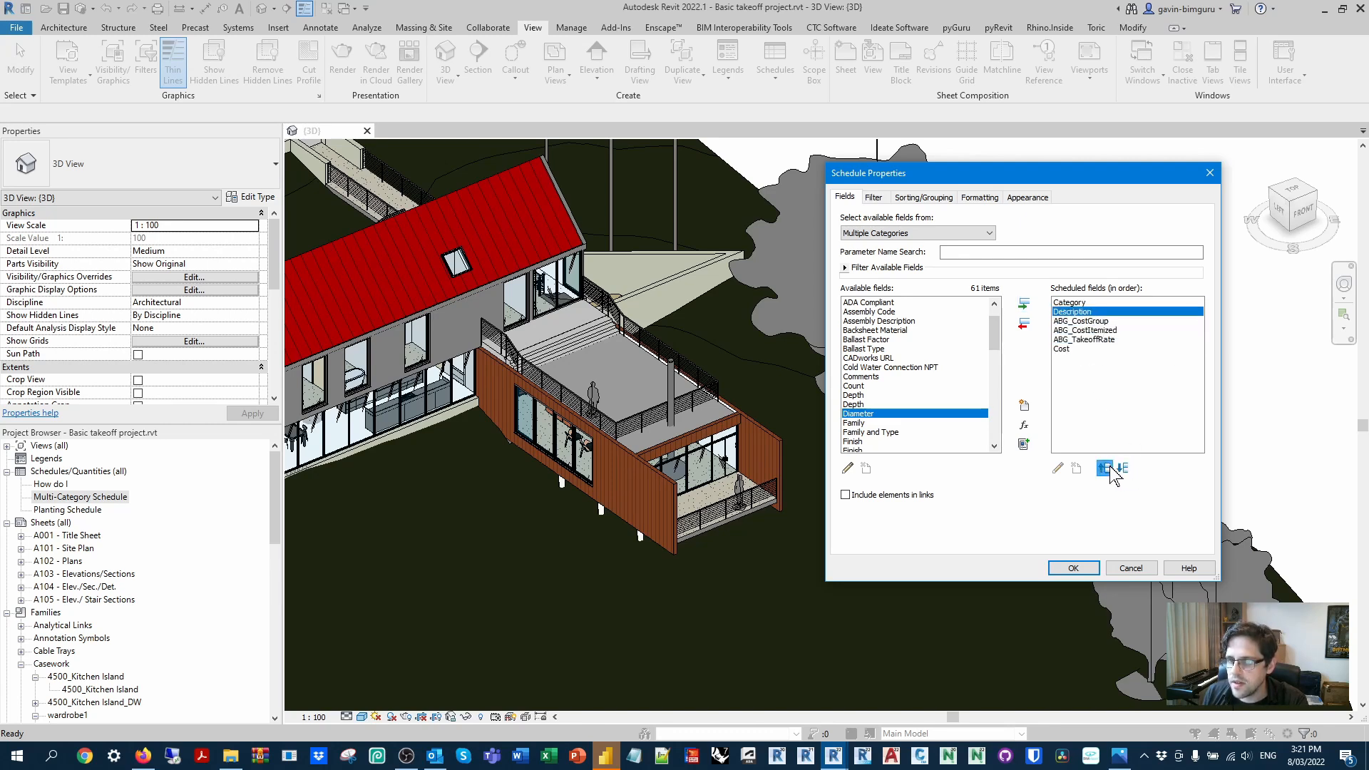
# Add the Count field after Description and move Cost directly below Count.
pyautogui.click(869, 386)
pyautogui.click(1024, 304)
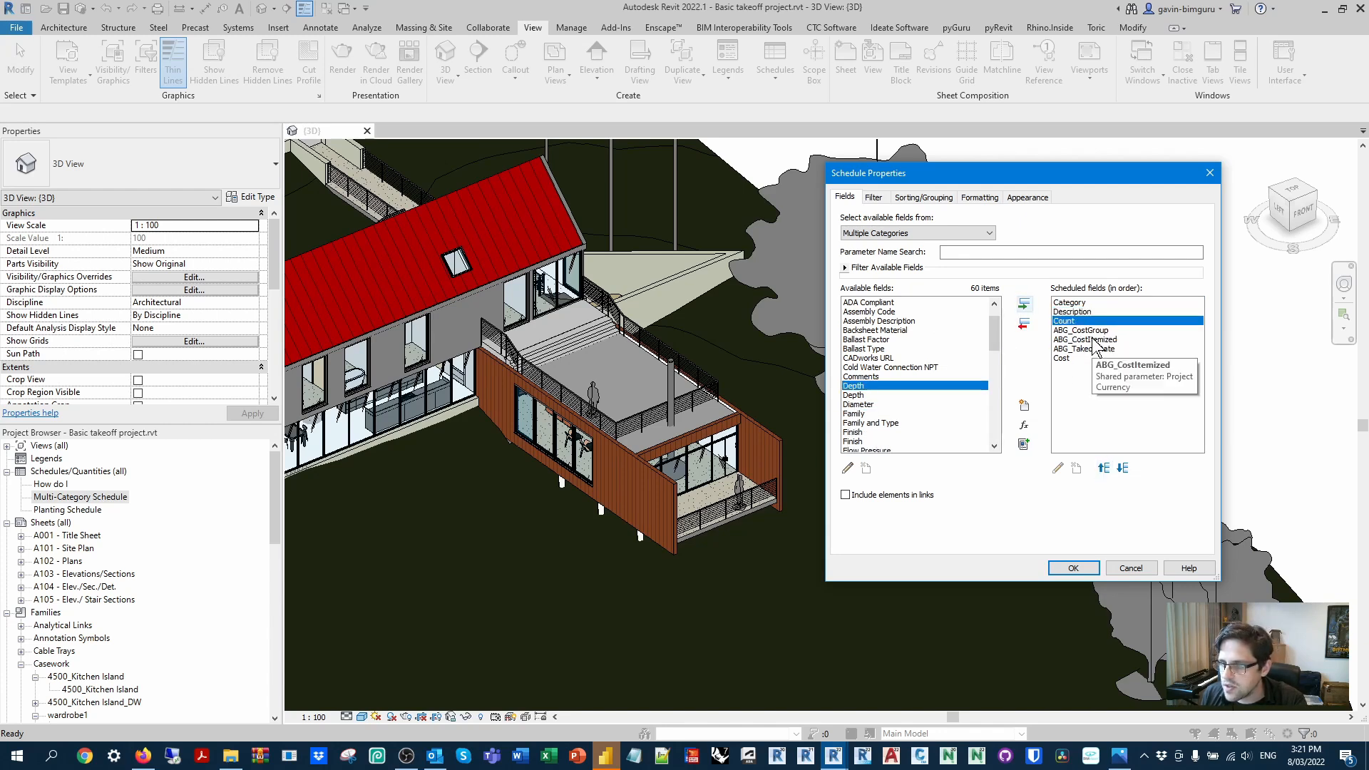
pyautogui.click(1084, 358)
pyautogui.click(1103, 467)
pyautogui.click(1104, 468)
pyautogui.click(1103, 467)
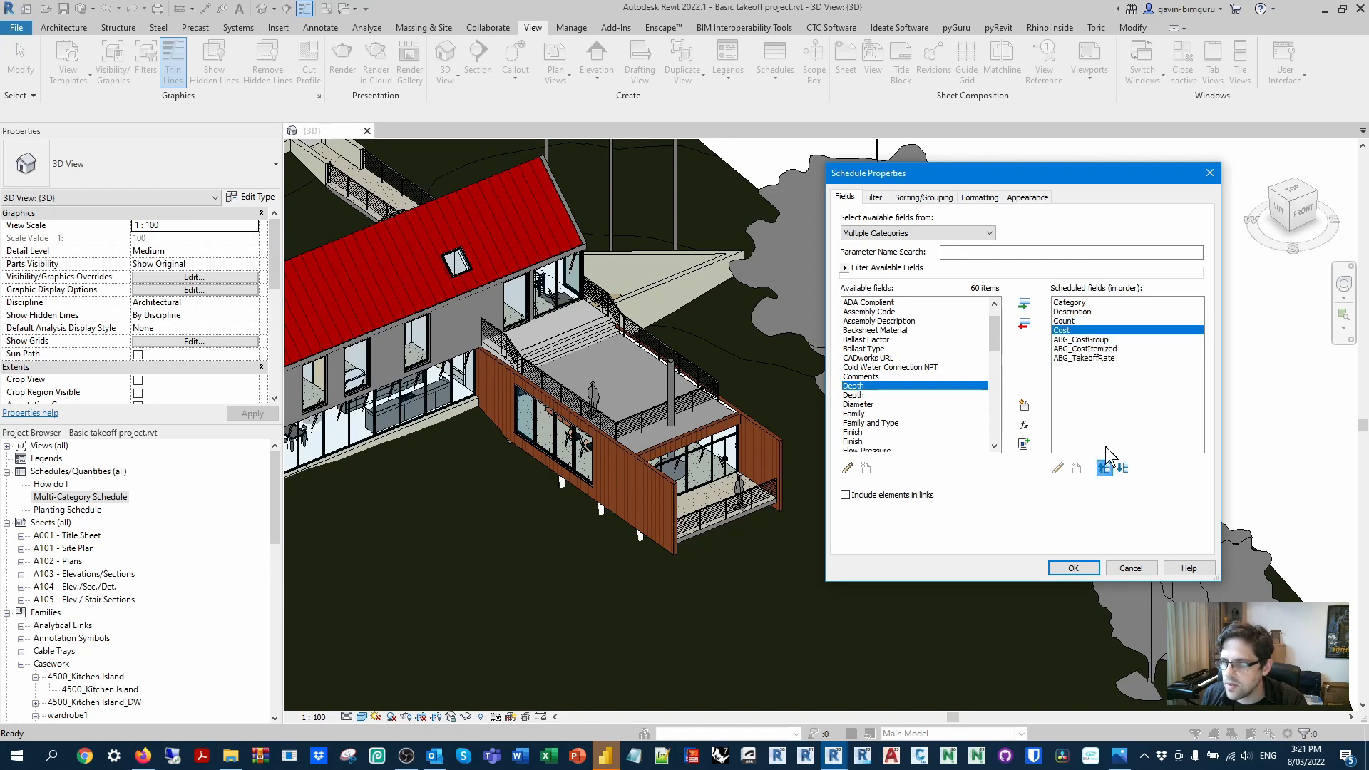
# Order the last three fields as ABG_TakeoffRate, ABG_CostItemized and ABG_CostGroup, and make ABG_CostGroup a hidden field.
pyautogui.click(1109, 358)
pyautogui.click(1103, 468)
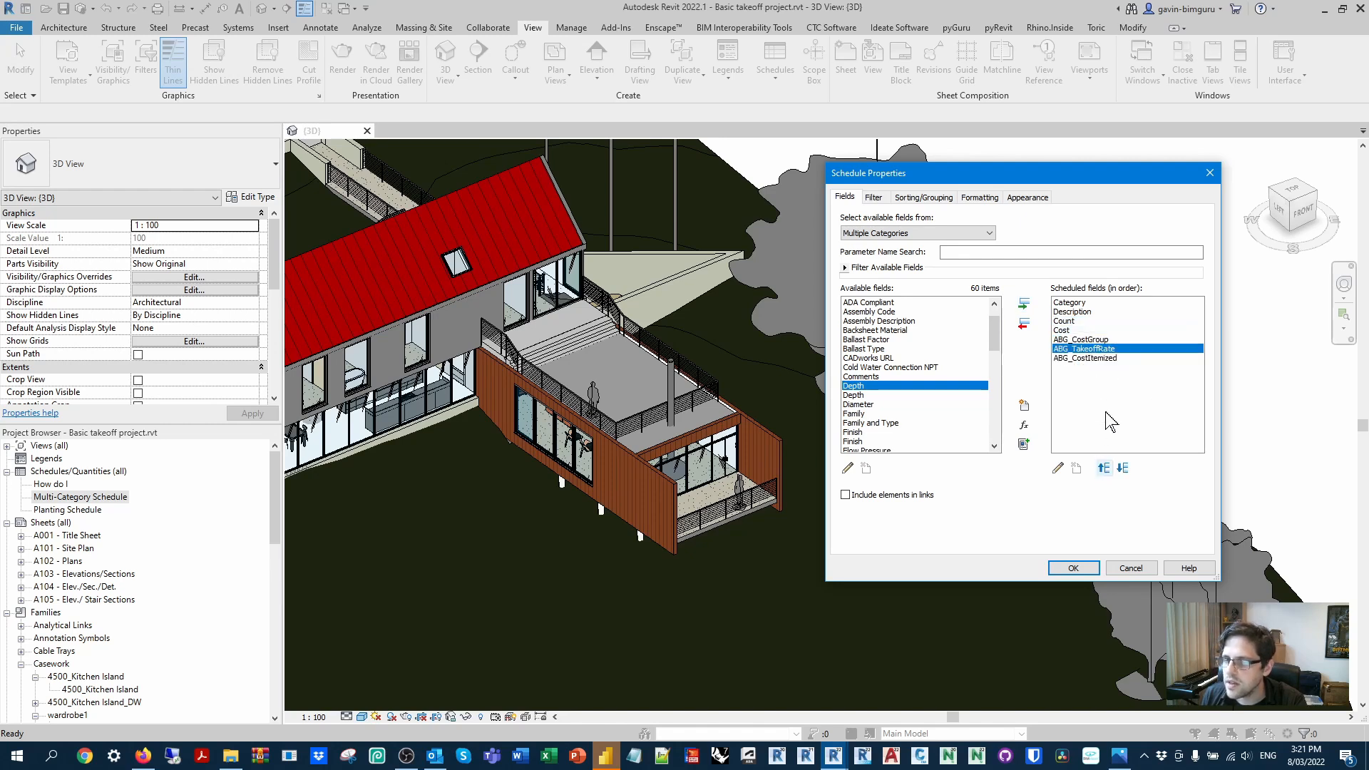
pyautogui.click(1103, 468)
pyautogui.click(1108, 358)
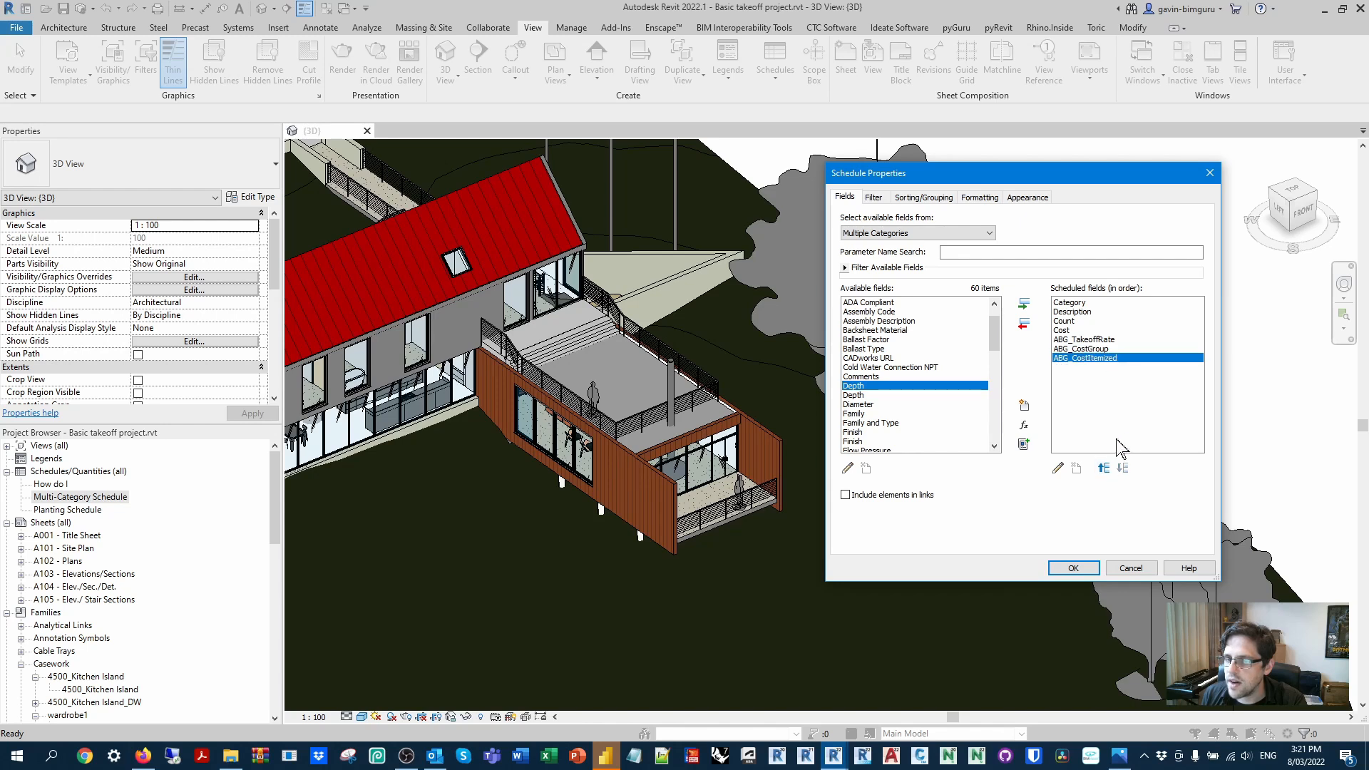
pyautogui.click(1103, 468)
pyautogui.click(980, 198)
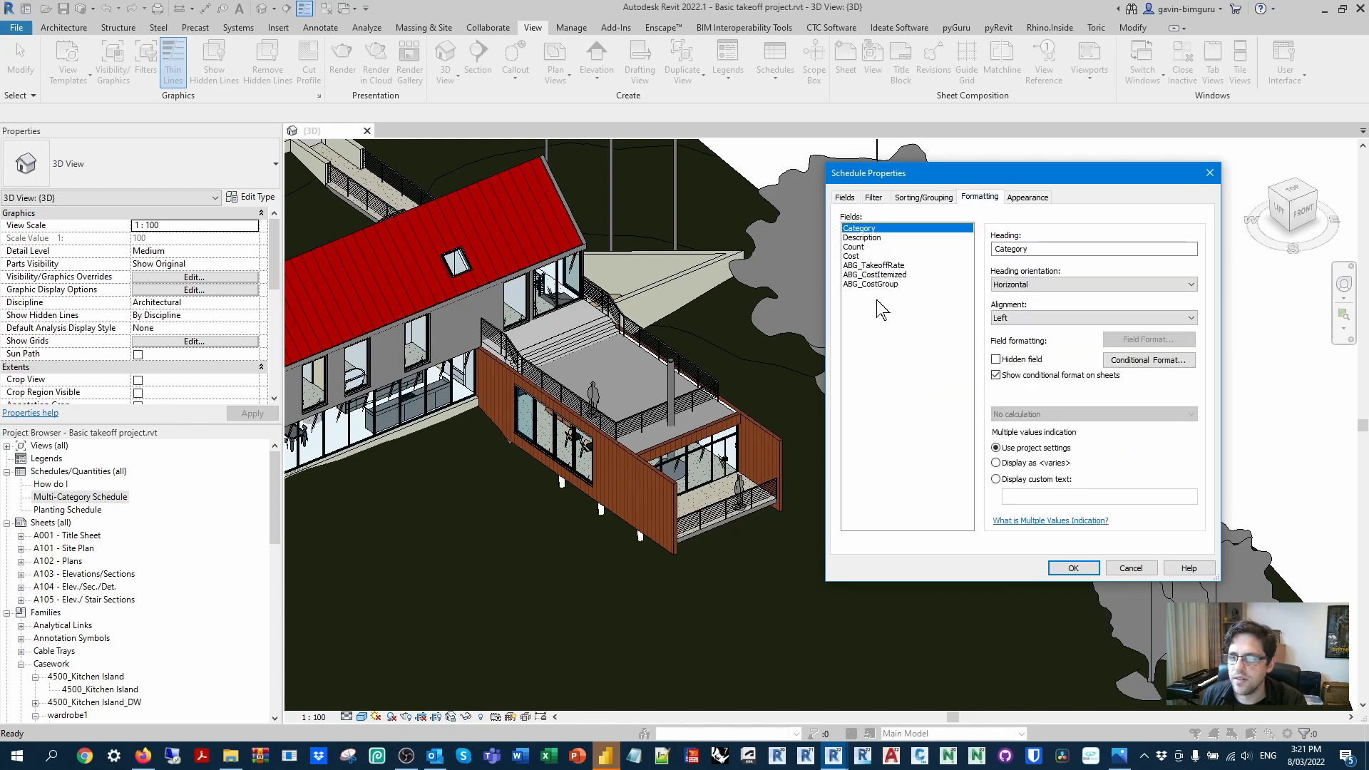
pyautogui.click(882, 284)
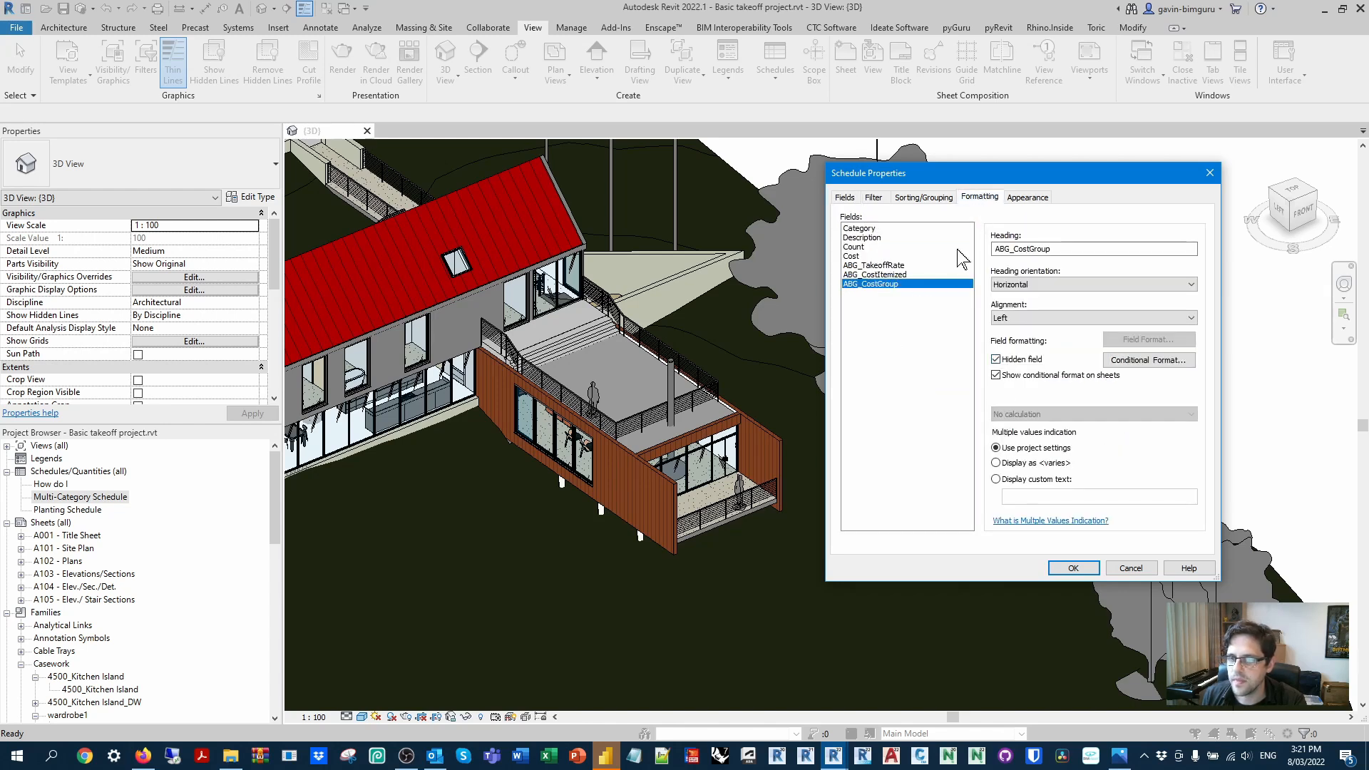
# Sort the schedule by ABG_CostGroup in ascending order with a header, a "Totals only" footer and a blank line.
pyautogui.click(923, 197)
pyautogui.click(961, 221)
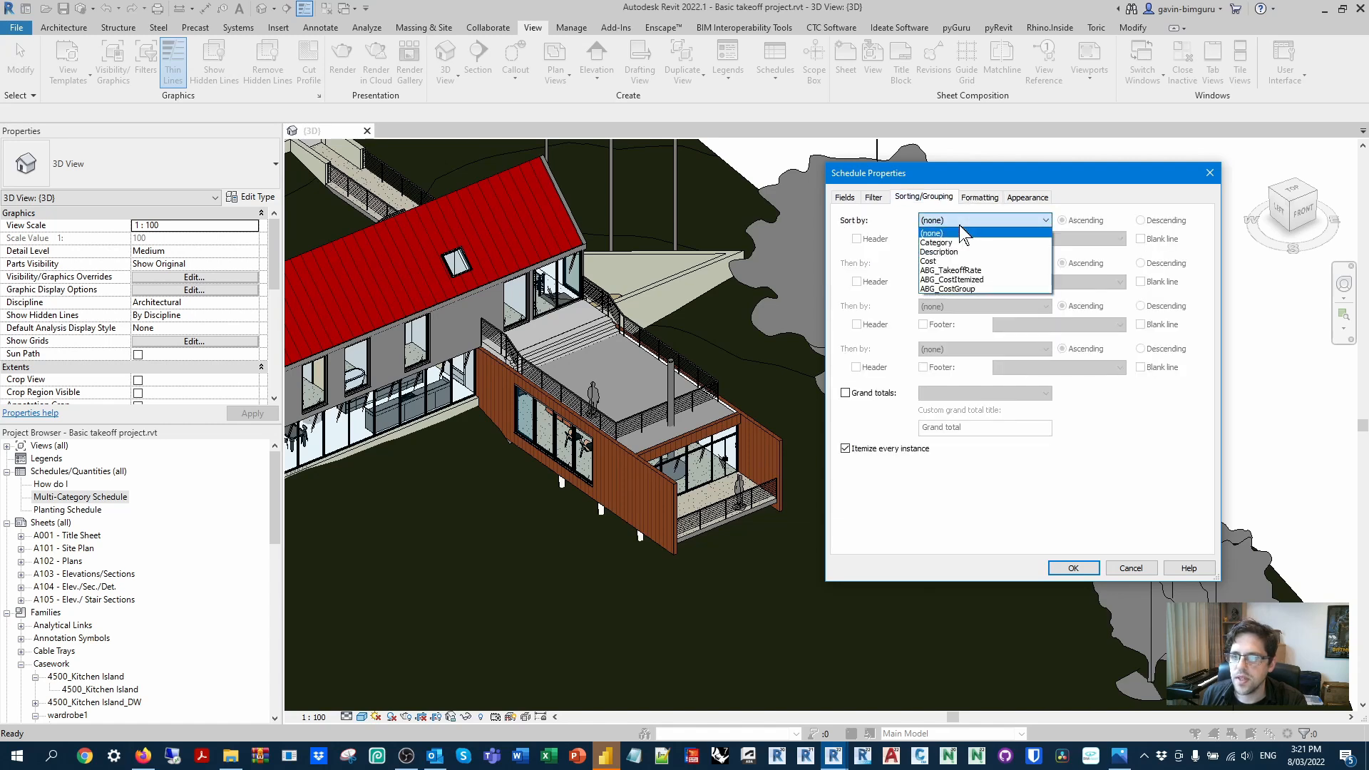
pyautogui.click(952, 289)
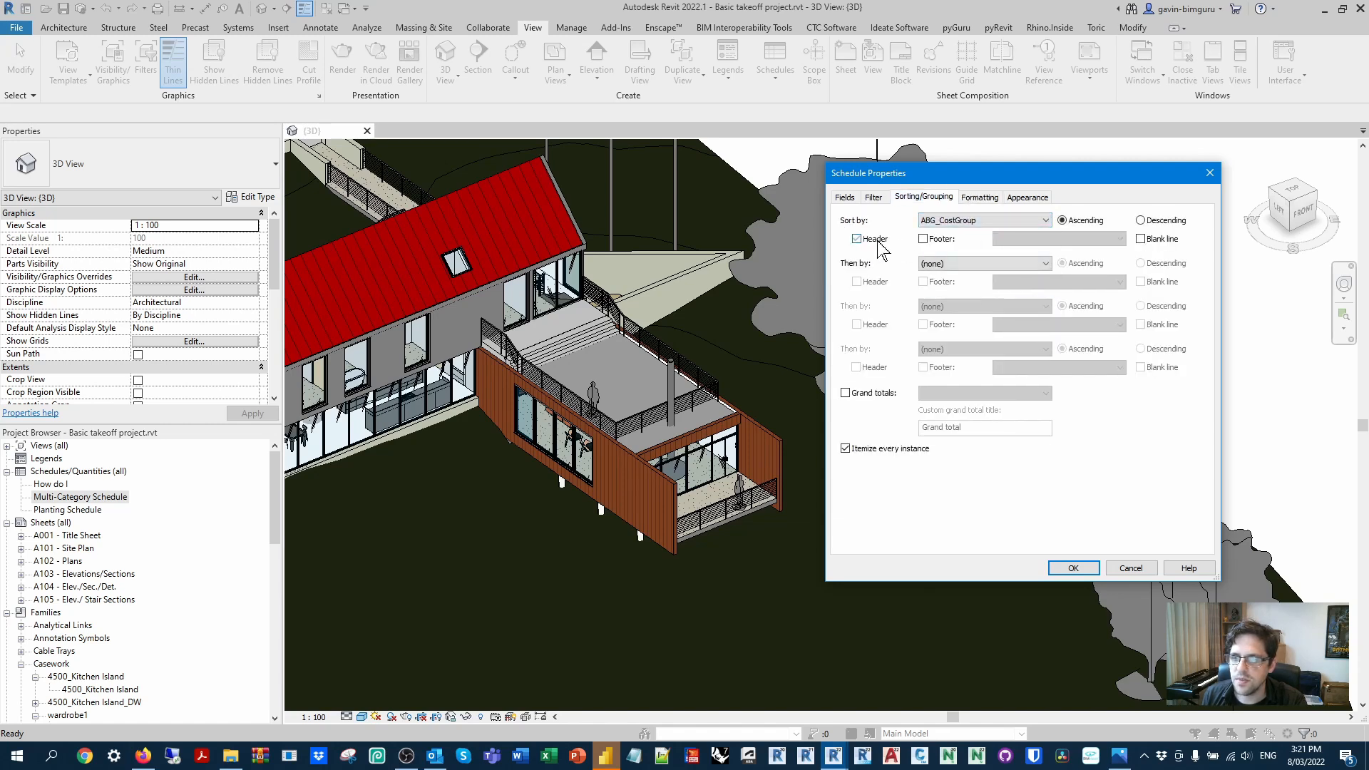
pyautogui.click(924, 238)
pyautogui.click(1069, 238)
pyautogui.click(1054, 280)
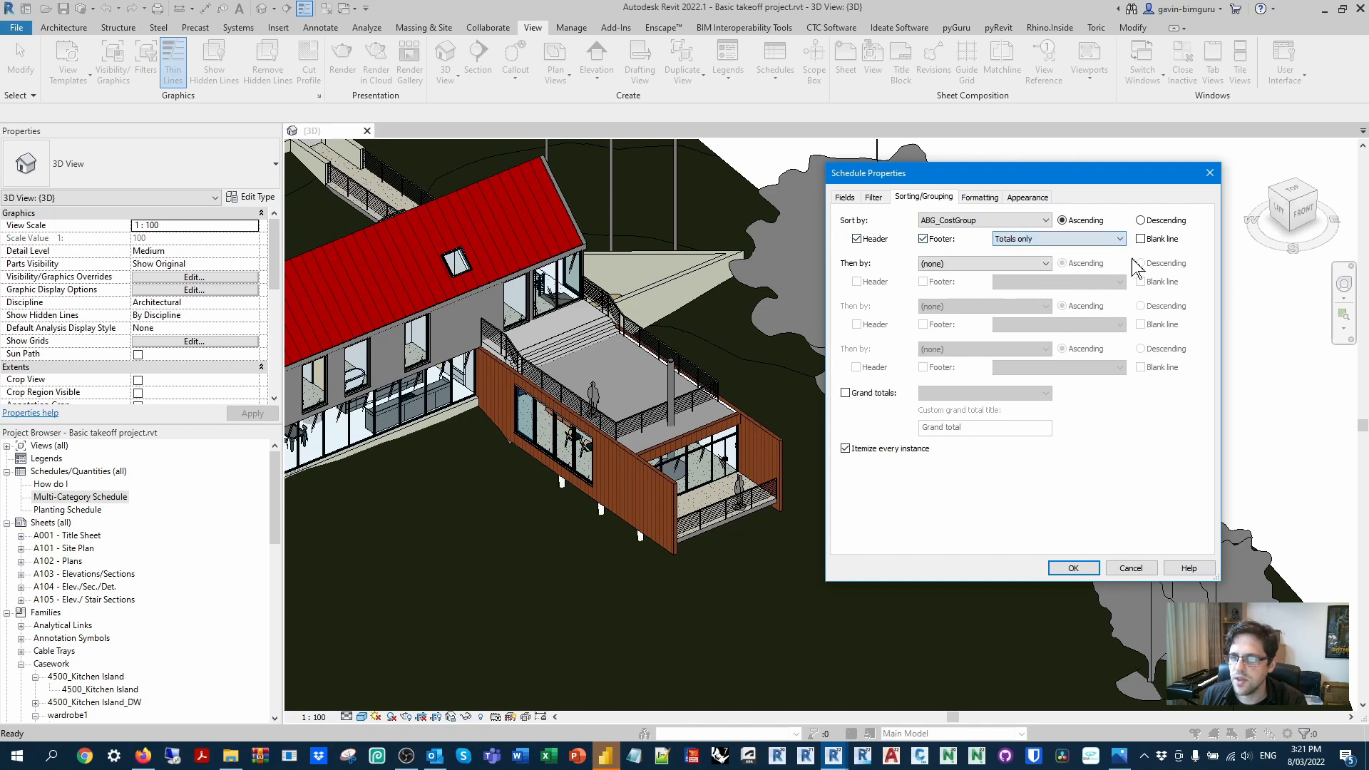
# Sort the schedule further by Category and Description, both ascending, and turn off itemizing every instance.
pyautogui.click(945, 265)
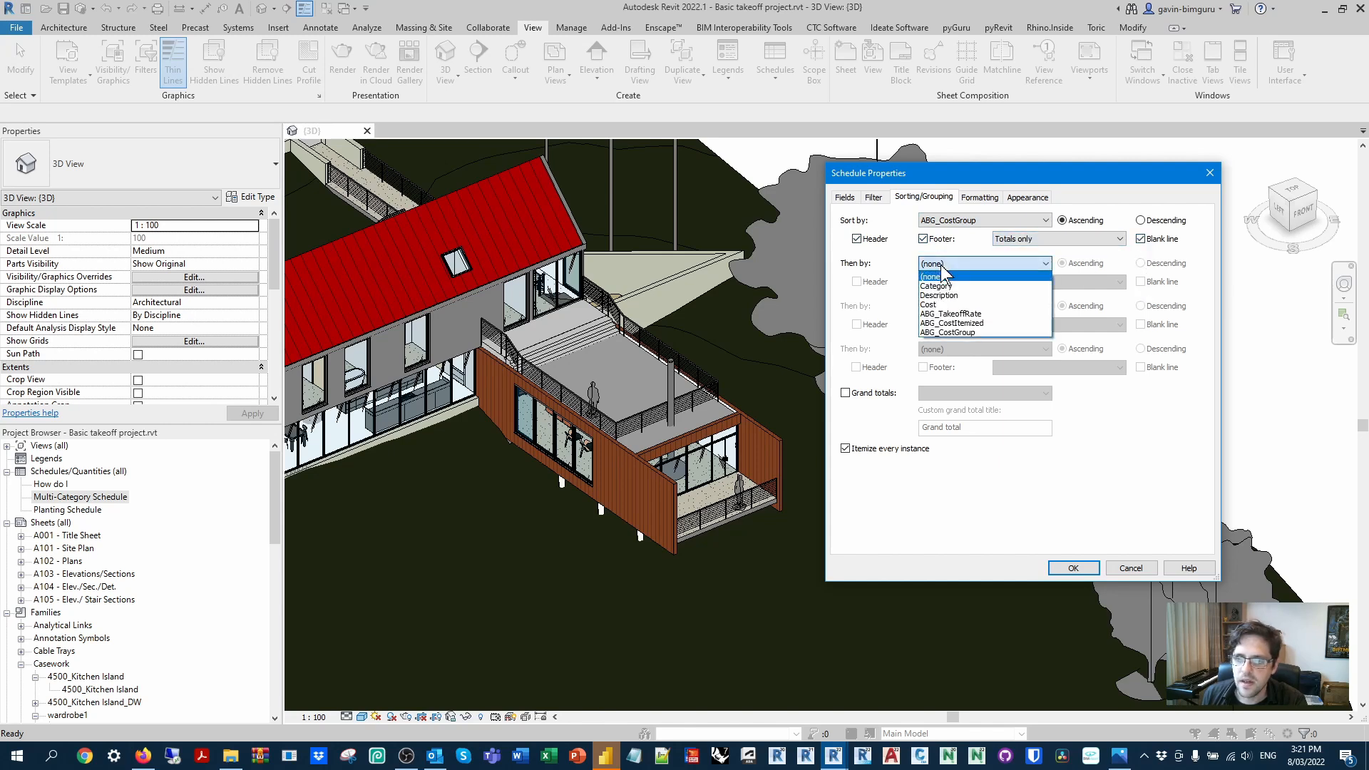
pyautogui.click(977, 286)
pyautogui.click(963, 305)
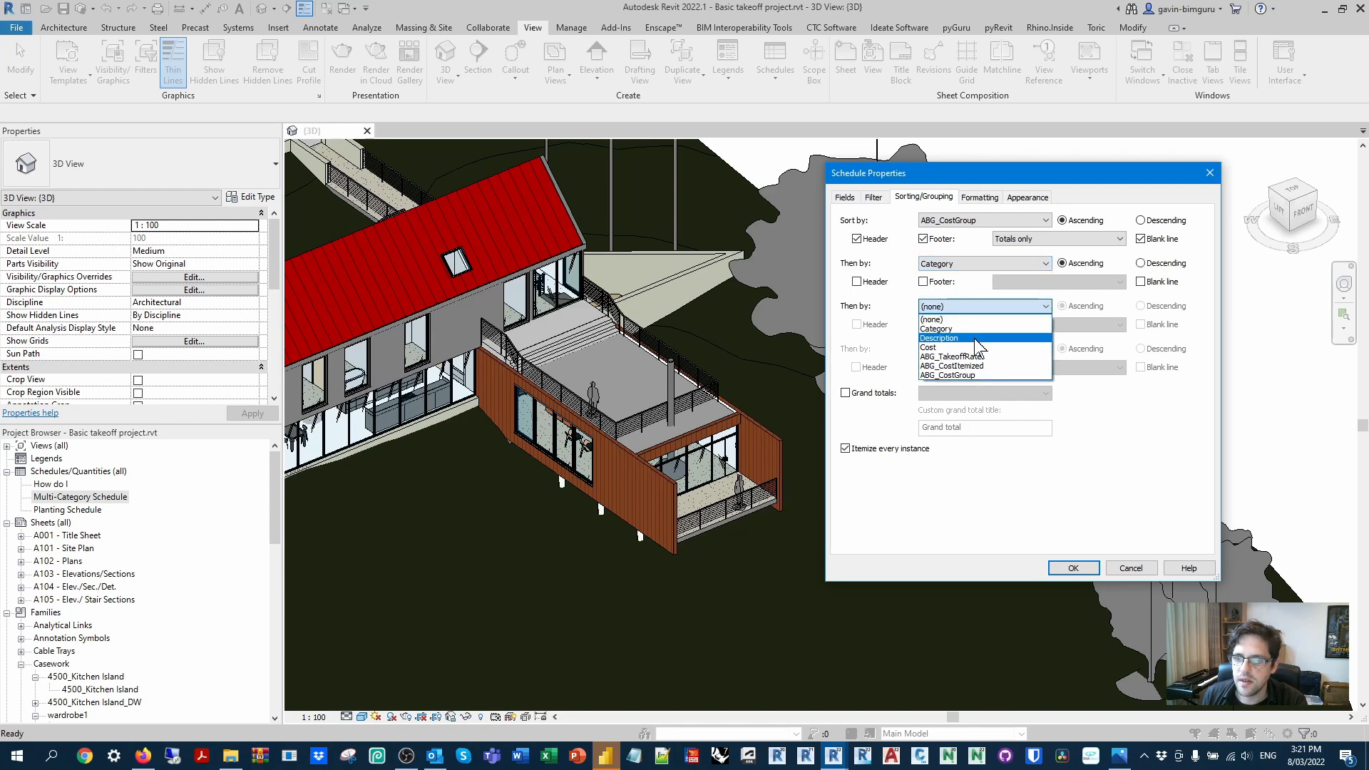
pyautogui.click(973, 337)
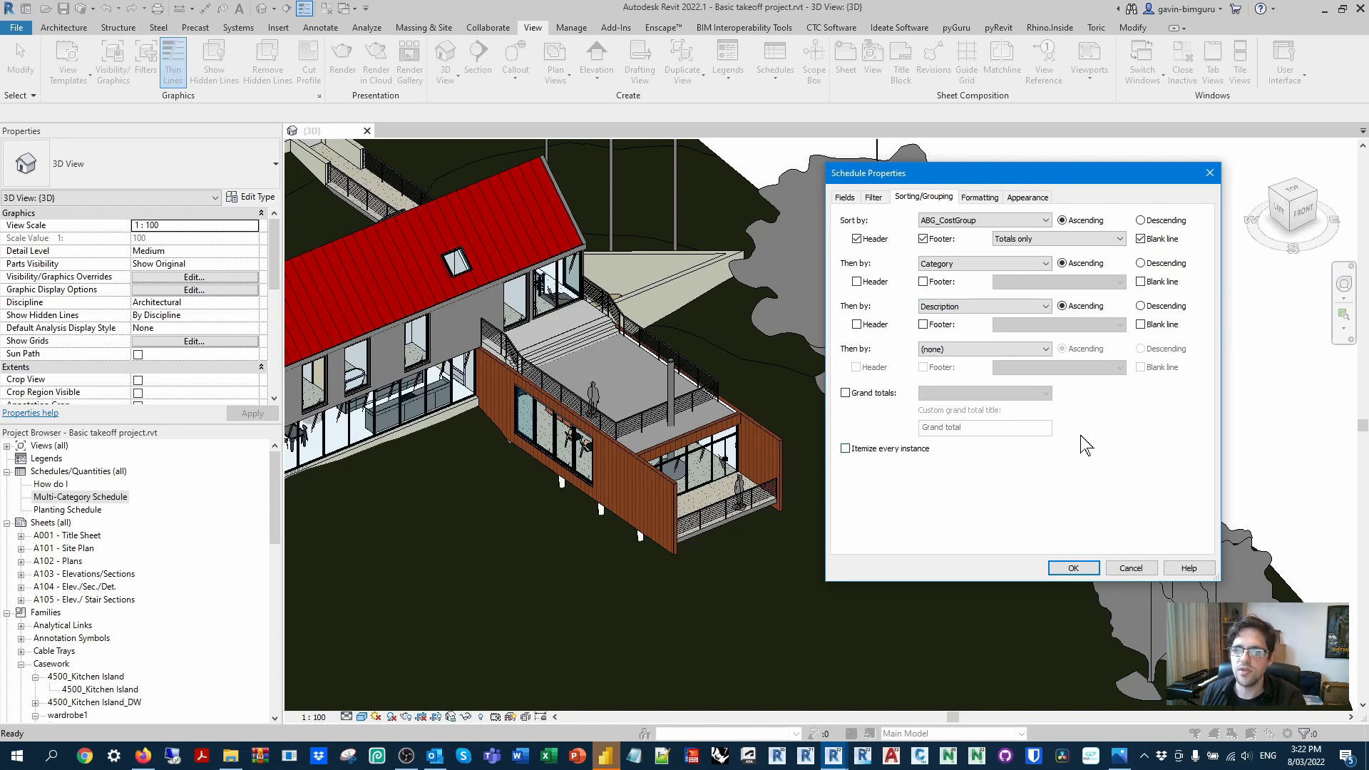
# Add the Family and Type field directly after Description and make it a hidden field.
pyautogui.click(844, 196)
pyautogui.click(1095, 313)
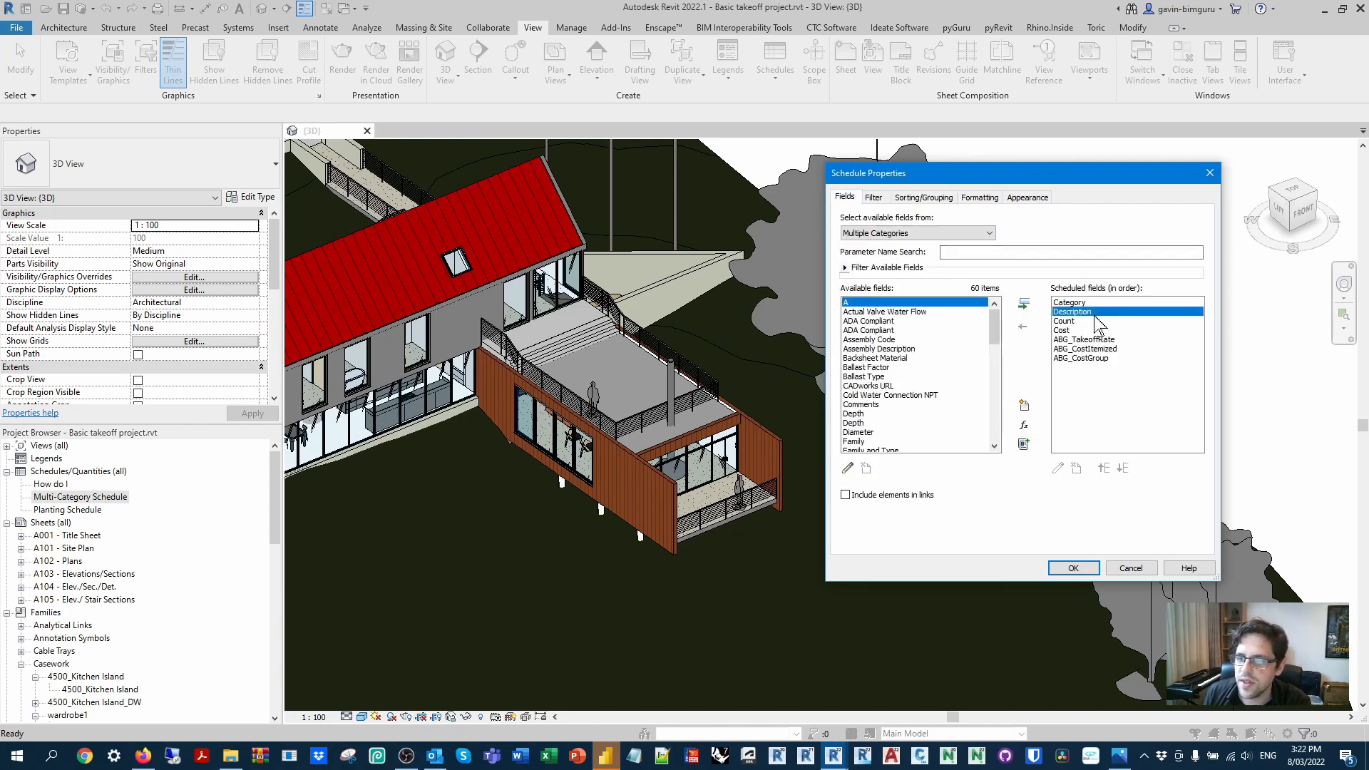
pyautogui.scroll(-4, 995, 337)
pyautogui.click(906, 349)
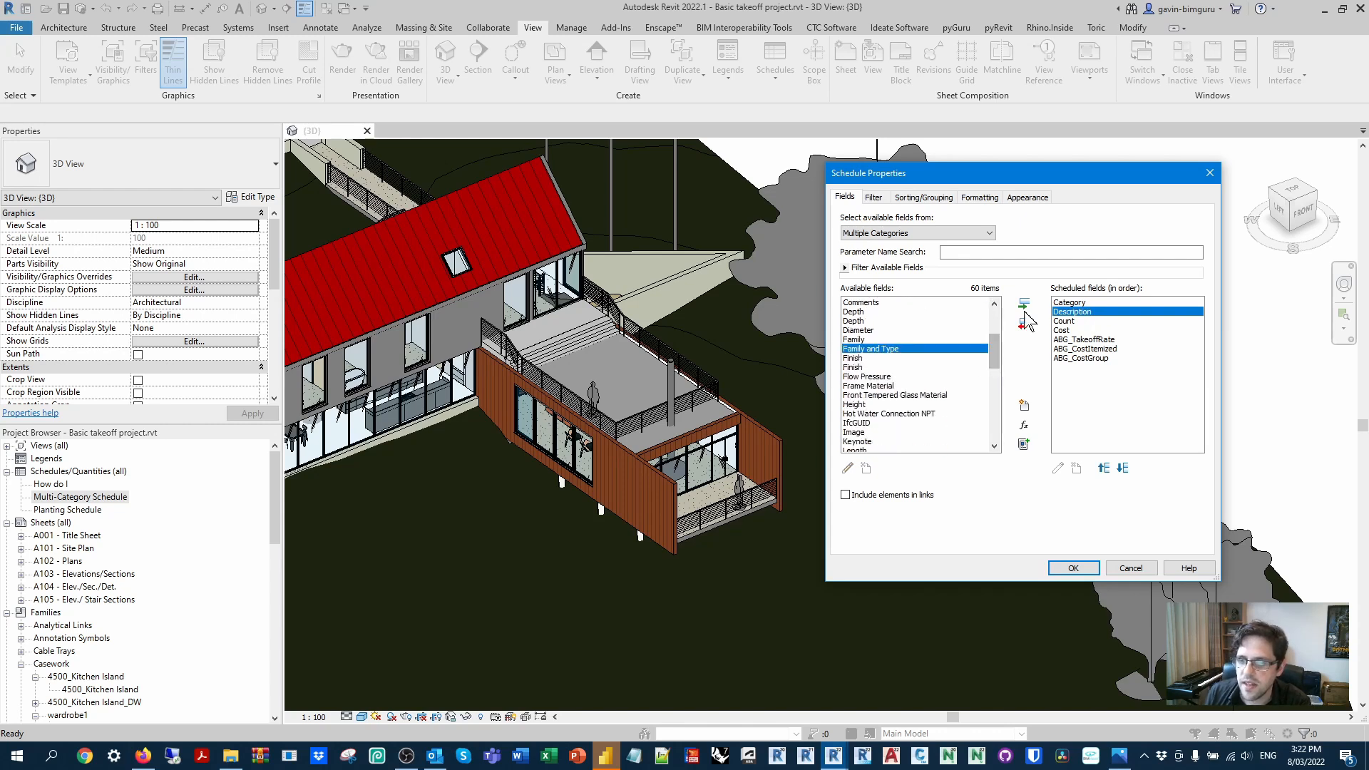
pyautogui.click(1023, 303)
pyautogui.click(979, 198)
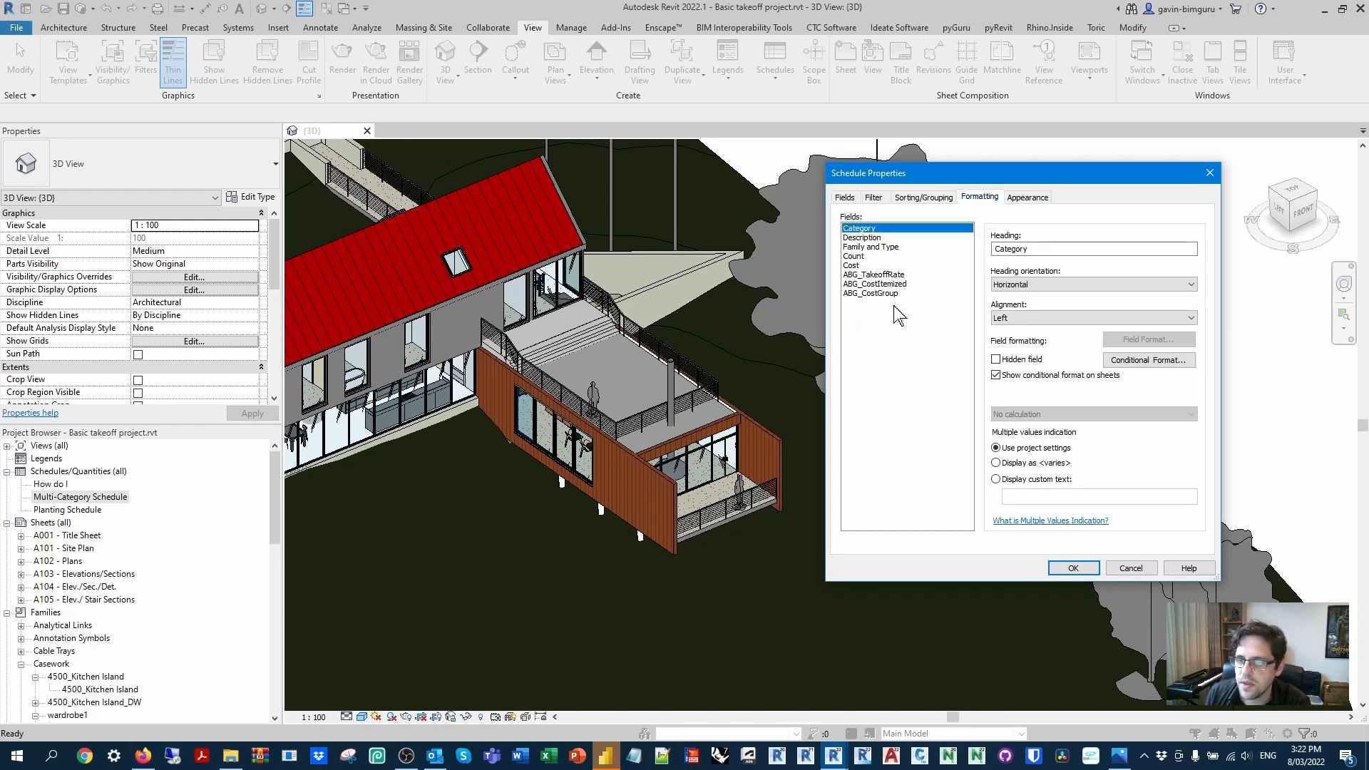
pyautogui.click(871, 246)
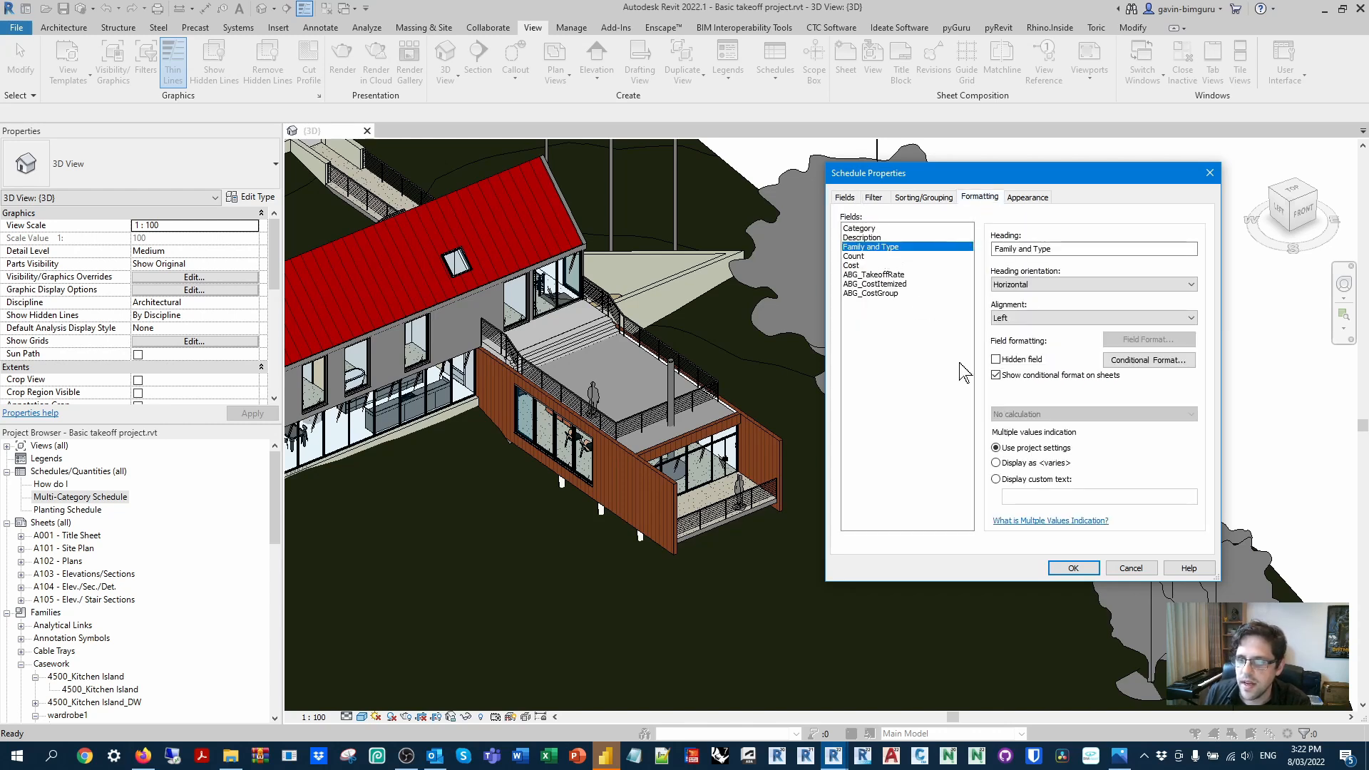
# Add Family and Type as the fourth sorting level in ascending order.
pyautogui.click(936, 204)
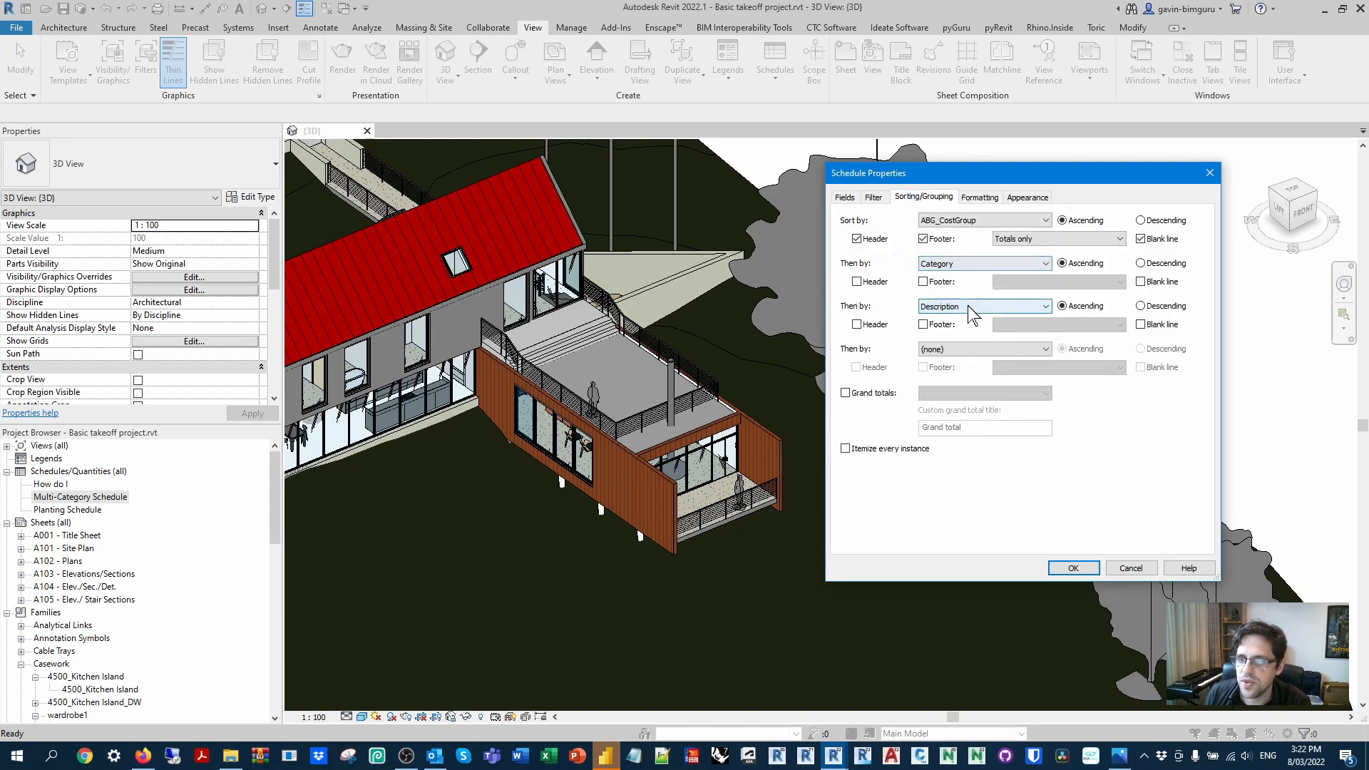
pyautogui.click(971, 350)
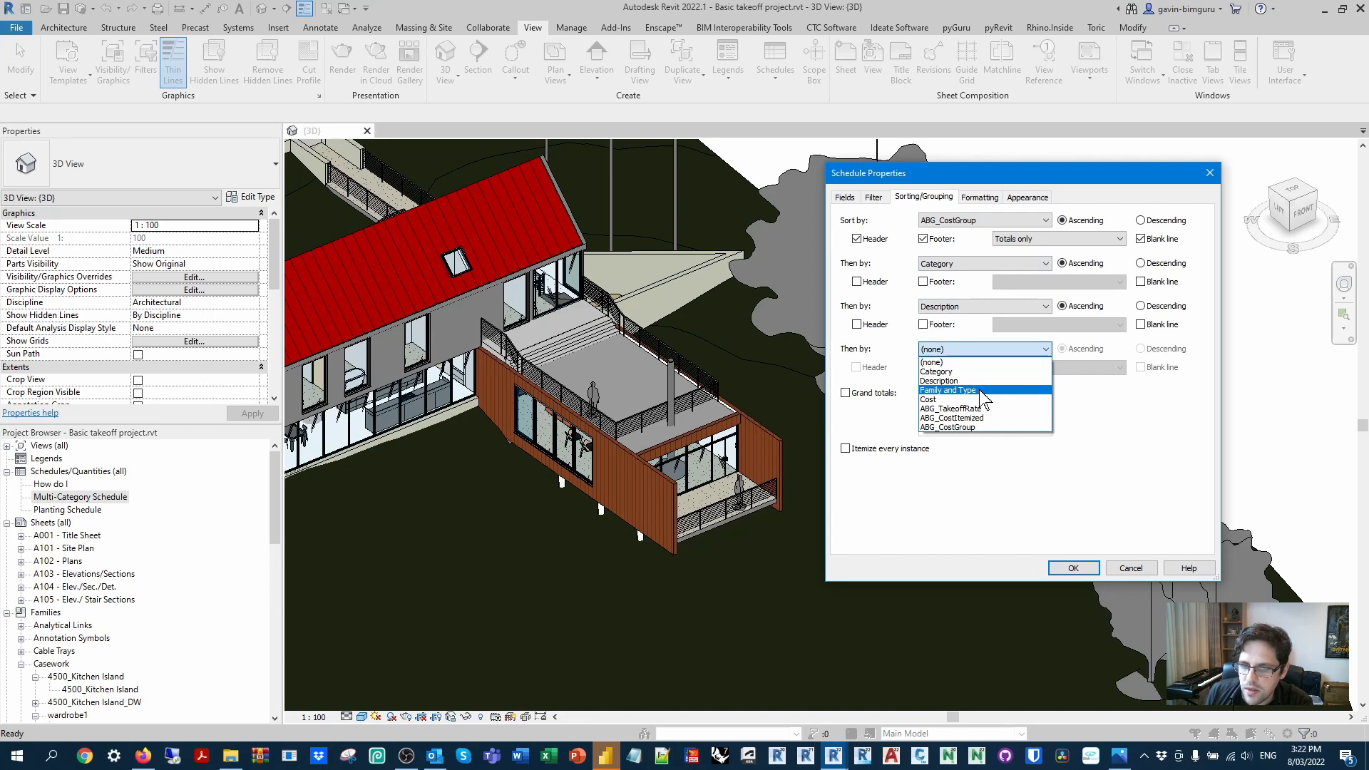
pyautogui.click(956, 394)
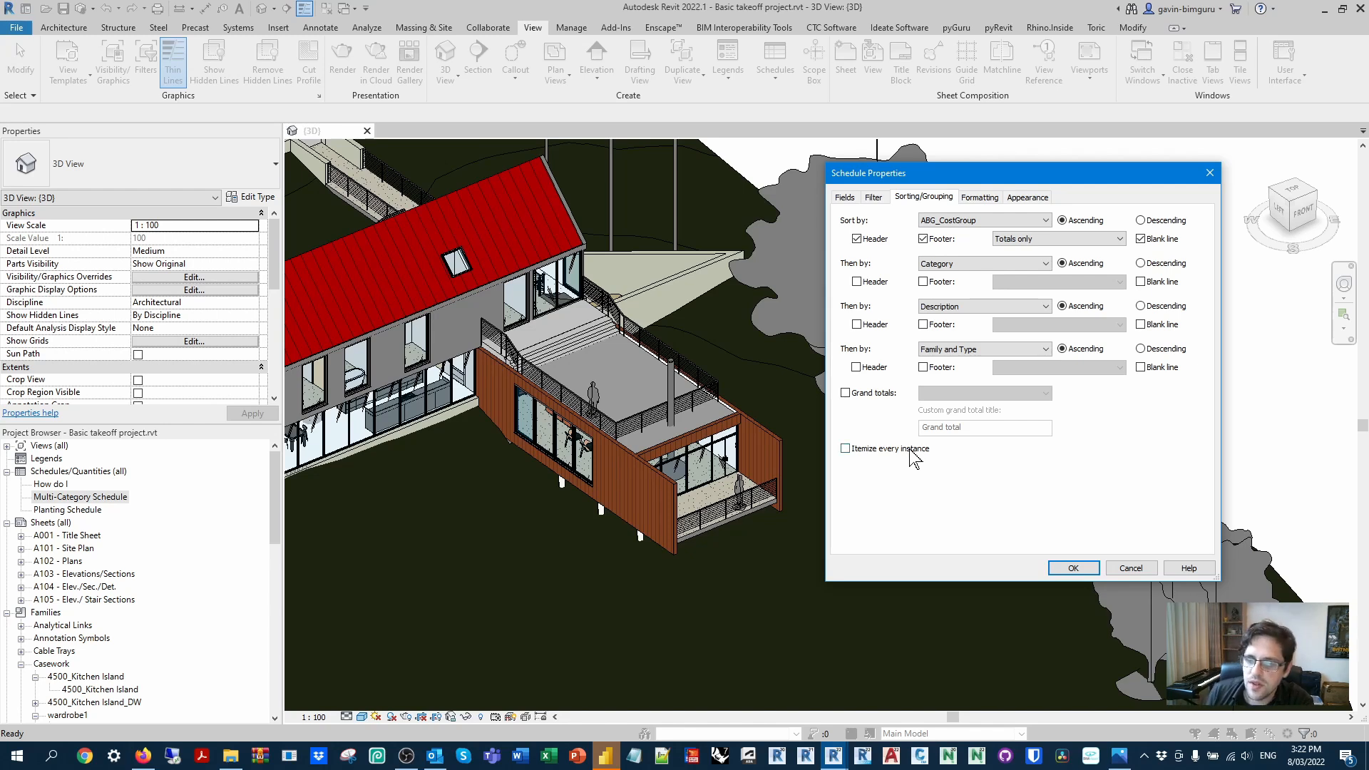
# Filter the schedule by ABG_CostItemized with the "is greater than" condition and create the schedule.
pyautogui.click(879, 202)
pyautogui.click(938, 222)
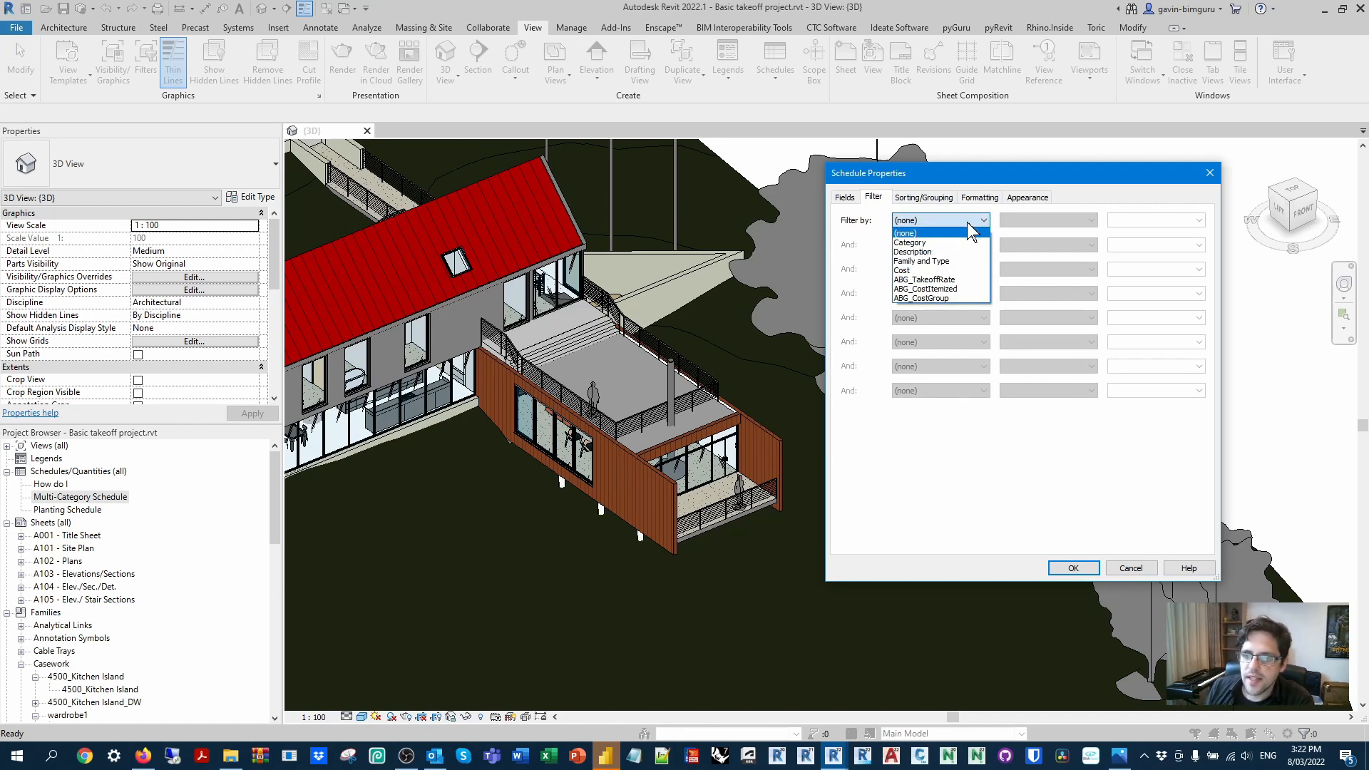
pyautogui.click(958, 288)
pyautogui.click(1035, 222)
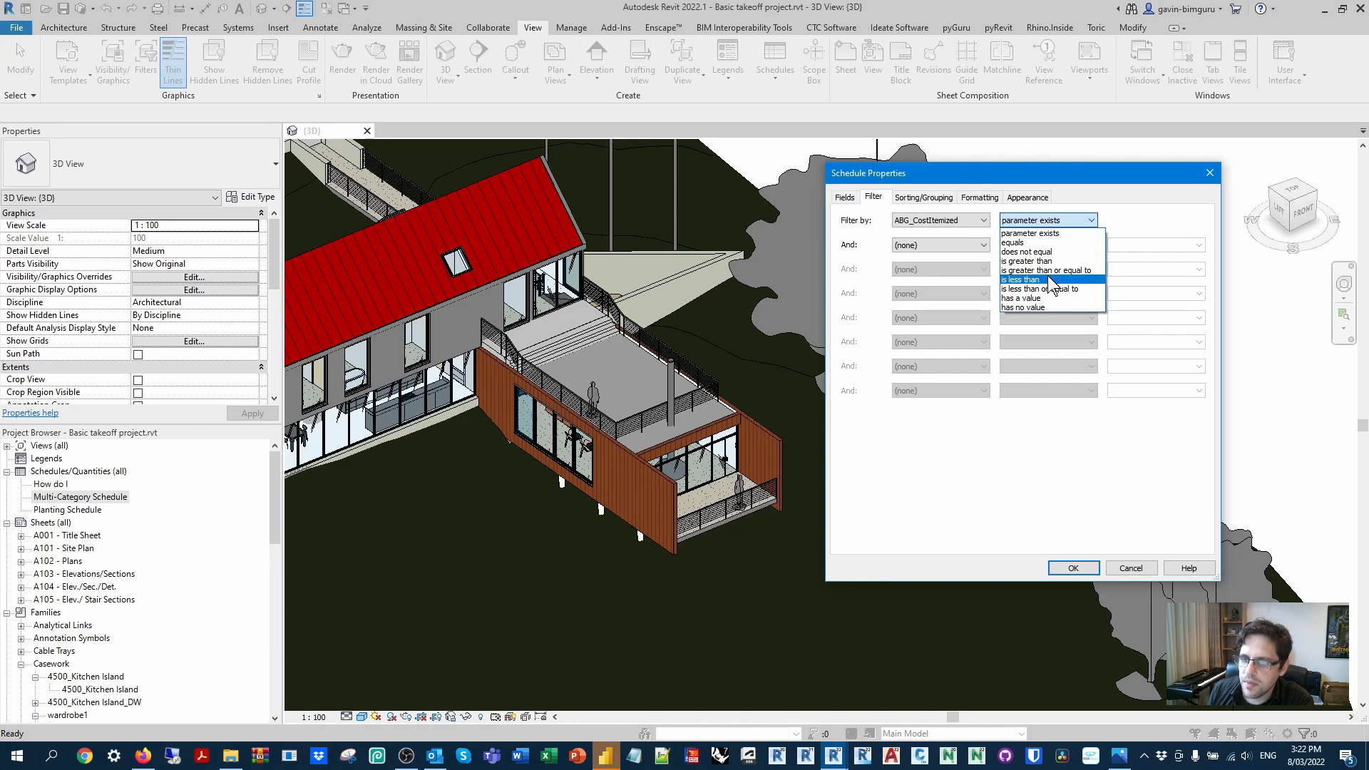
pyautogui.click(1027, 261)
pyautogui.click(1133, 221)
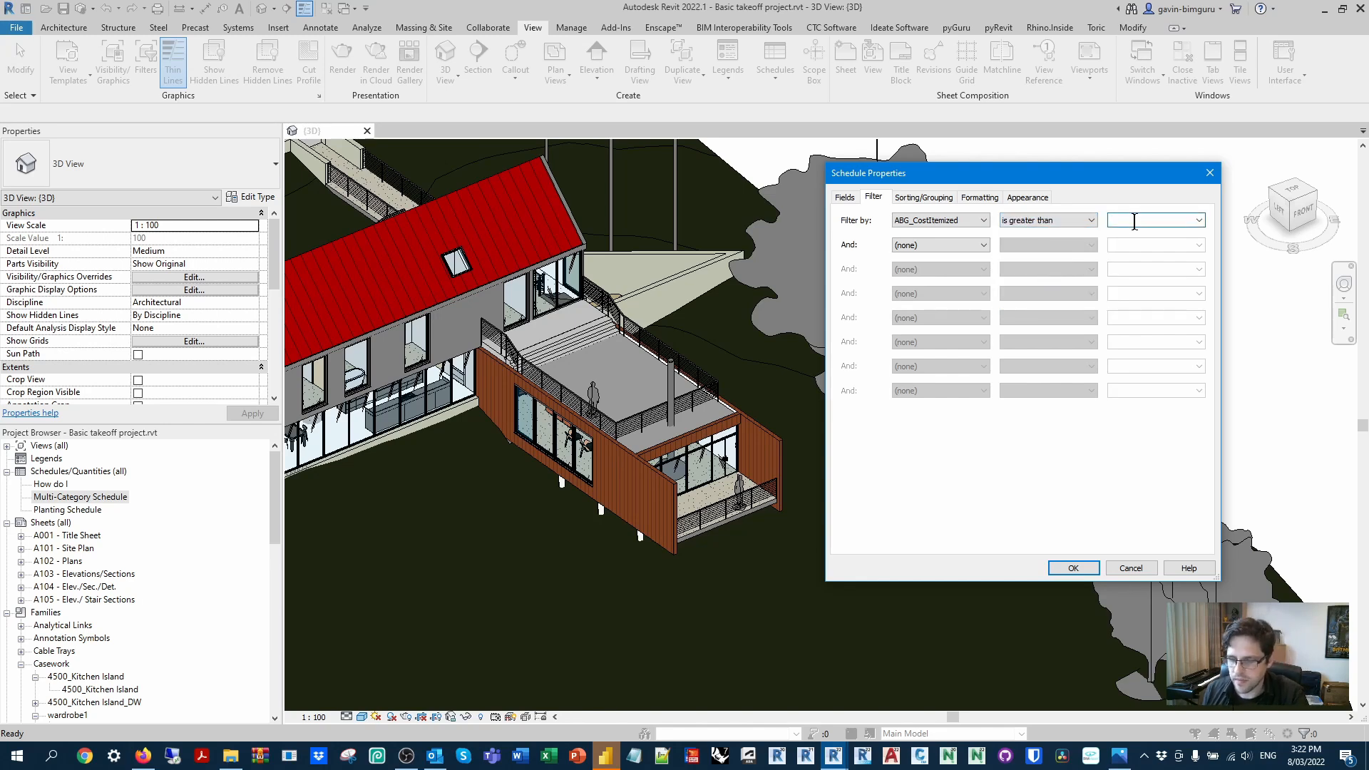
pyautogui.click(1087, 568)
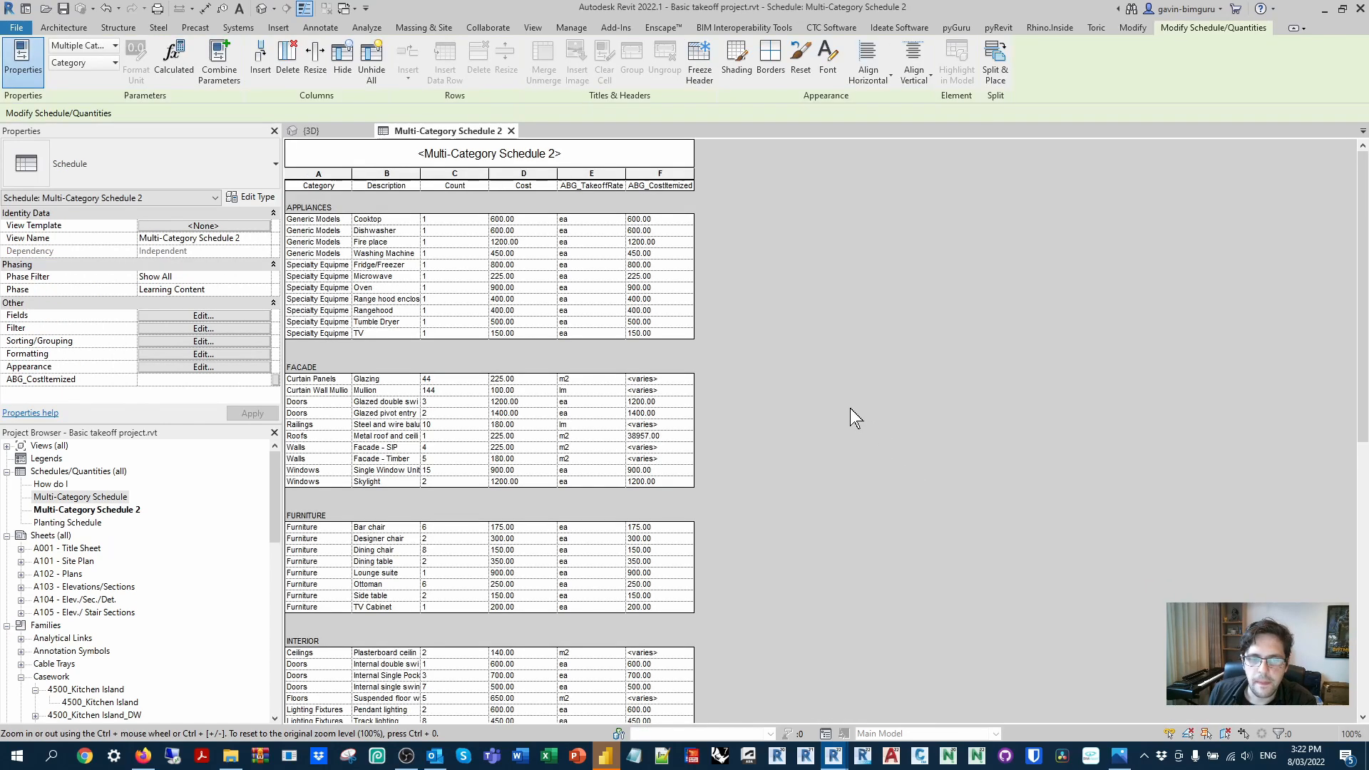
# Adjust the schedule's column widths to fit the category and description text, and set ABG_CostItemized to calculate totals.
pyautogui.moveTo(352, 172); pyautogui.dragTo(729, 175)
pyautogui.click(220, 316)
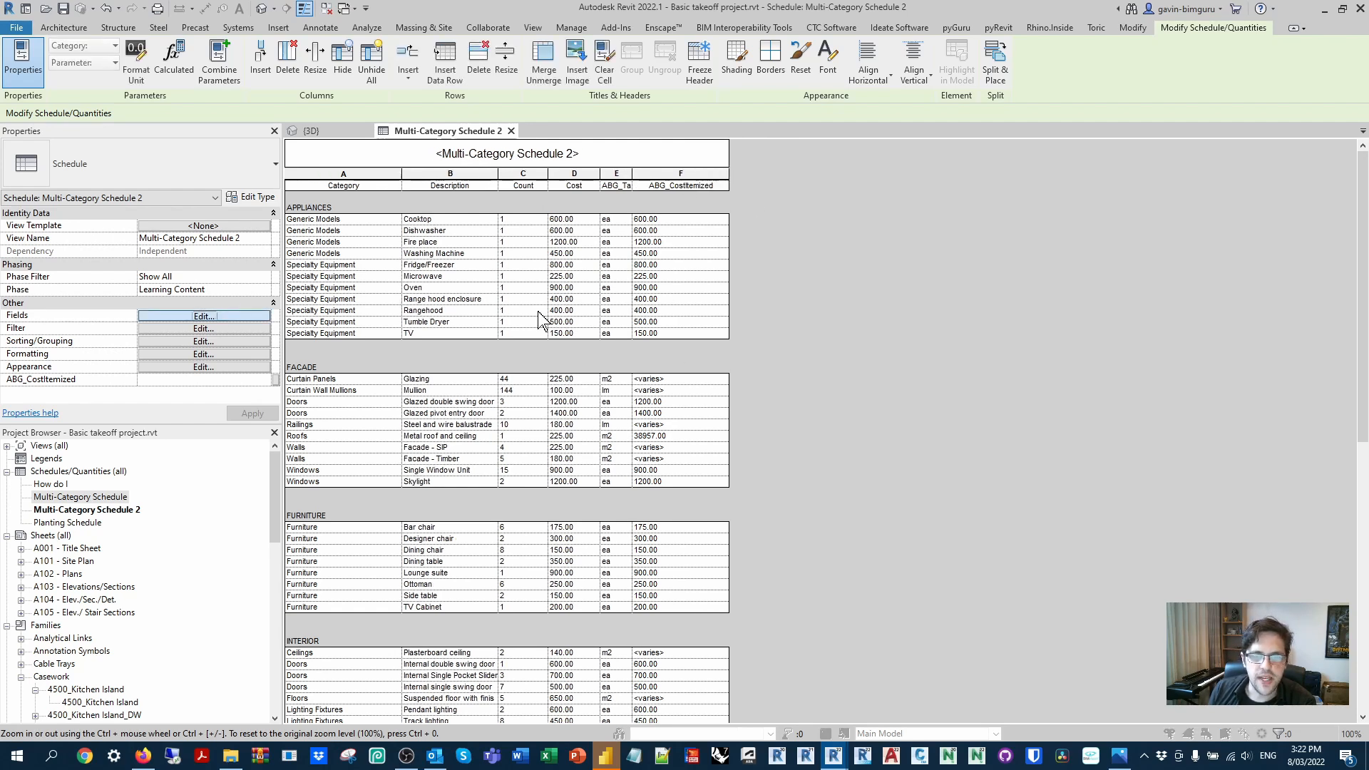
pyautogui.click(979, 197)
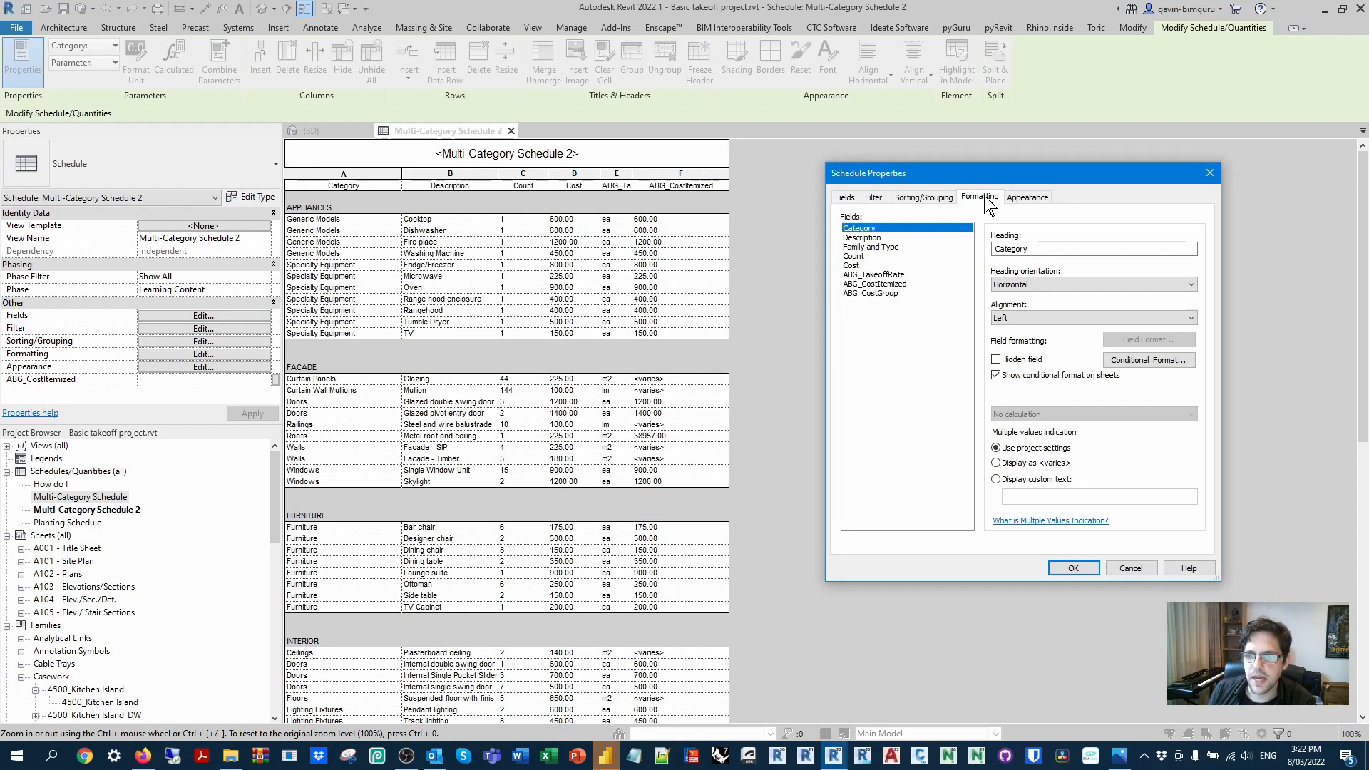
pyautogui.click(875, 284)
pyautogui.click(1069, 414)
pyautogui.click(1069, 437)
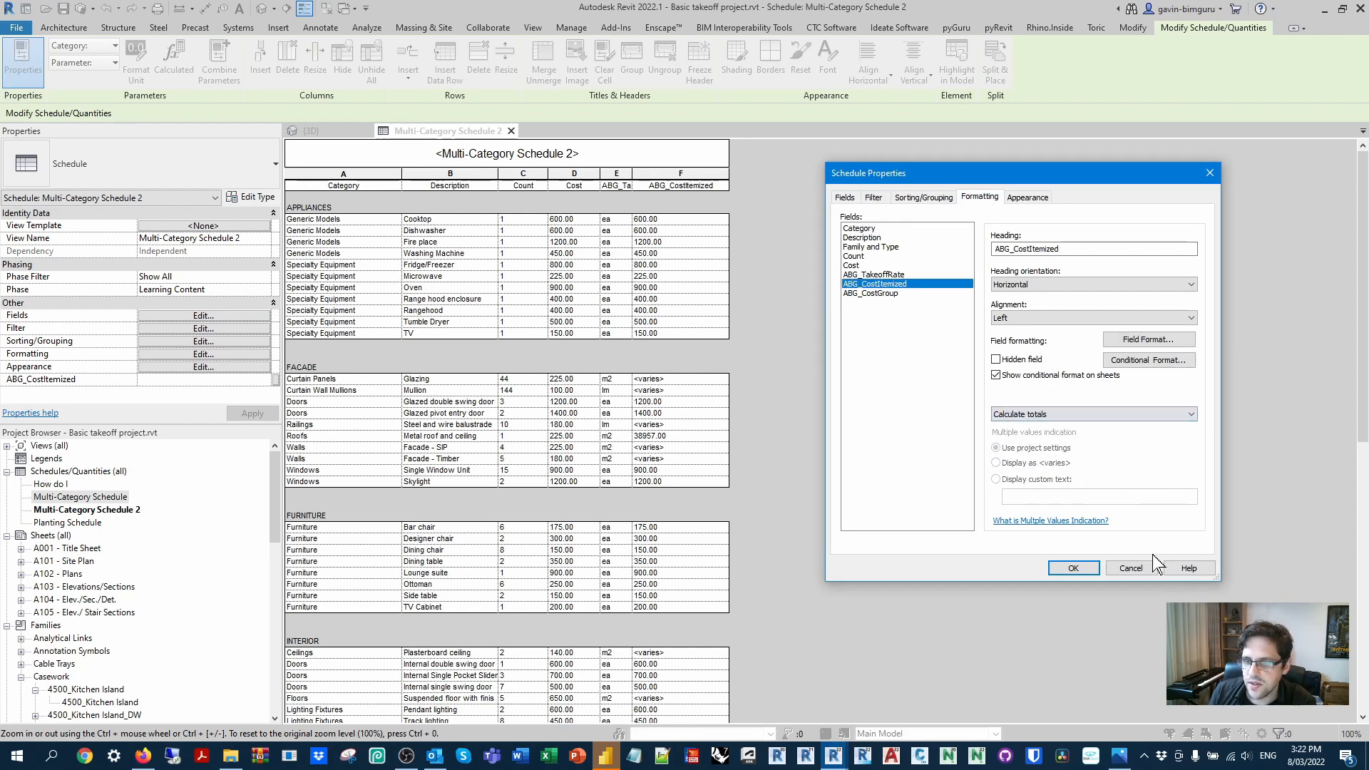
pyautogui.click(1071, 568)
# Turn on grand totals for the schedule with the "Totals only" option.
pyautogui.click(191, 314)
pyautogui.click(924, 196)
pyautogui.click(875, 392)
pyautogui.click(983, 393)
pyautogui.click(951, 438)
# Override the project format of ABG_CostItemized with 0 decimal places, the $ unit symbol and digit grouping.
pyautogui.click(980, 197)
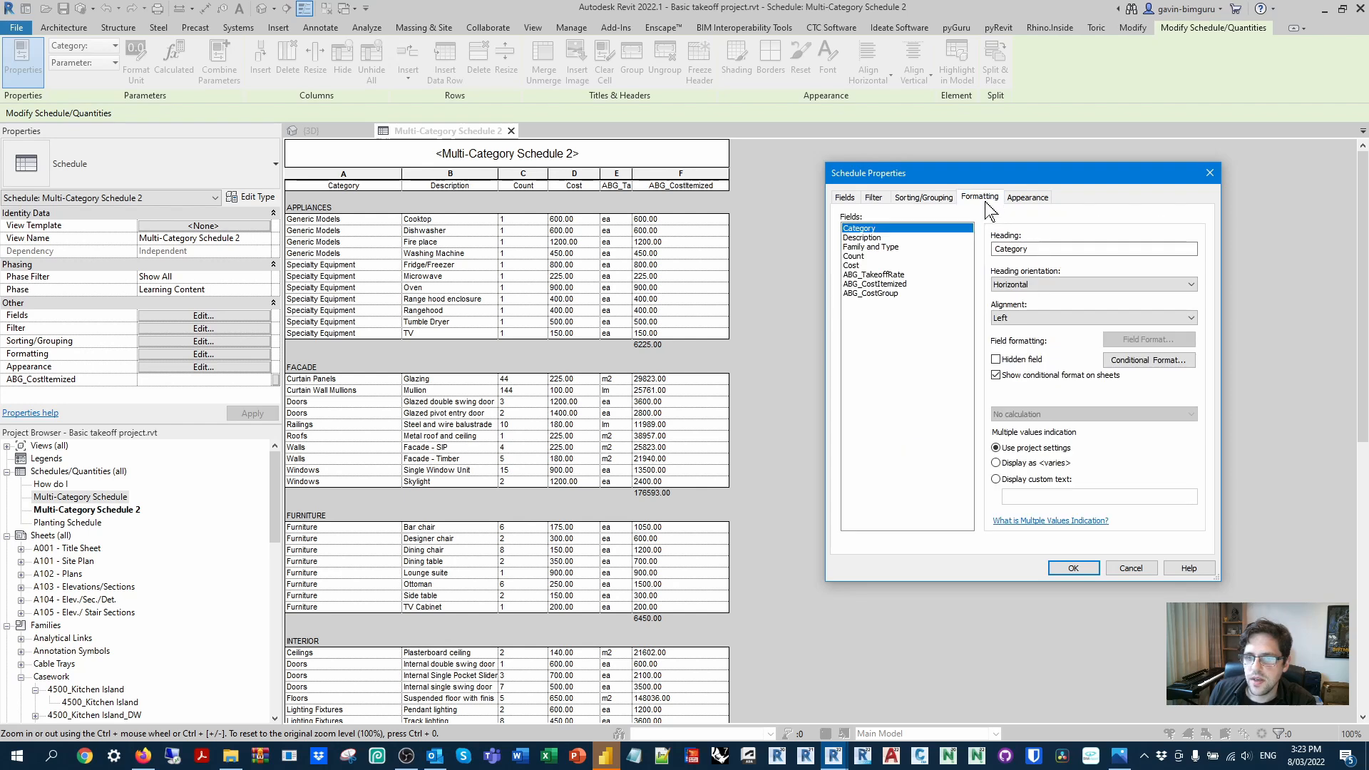
pyautogui.click(893, 284)
pyautogui.click(1146, 340)
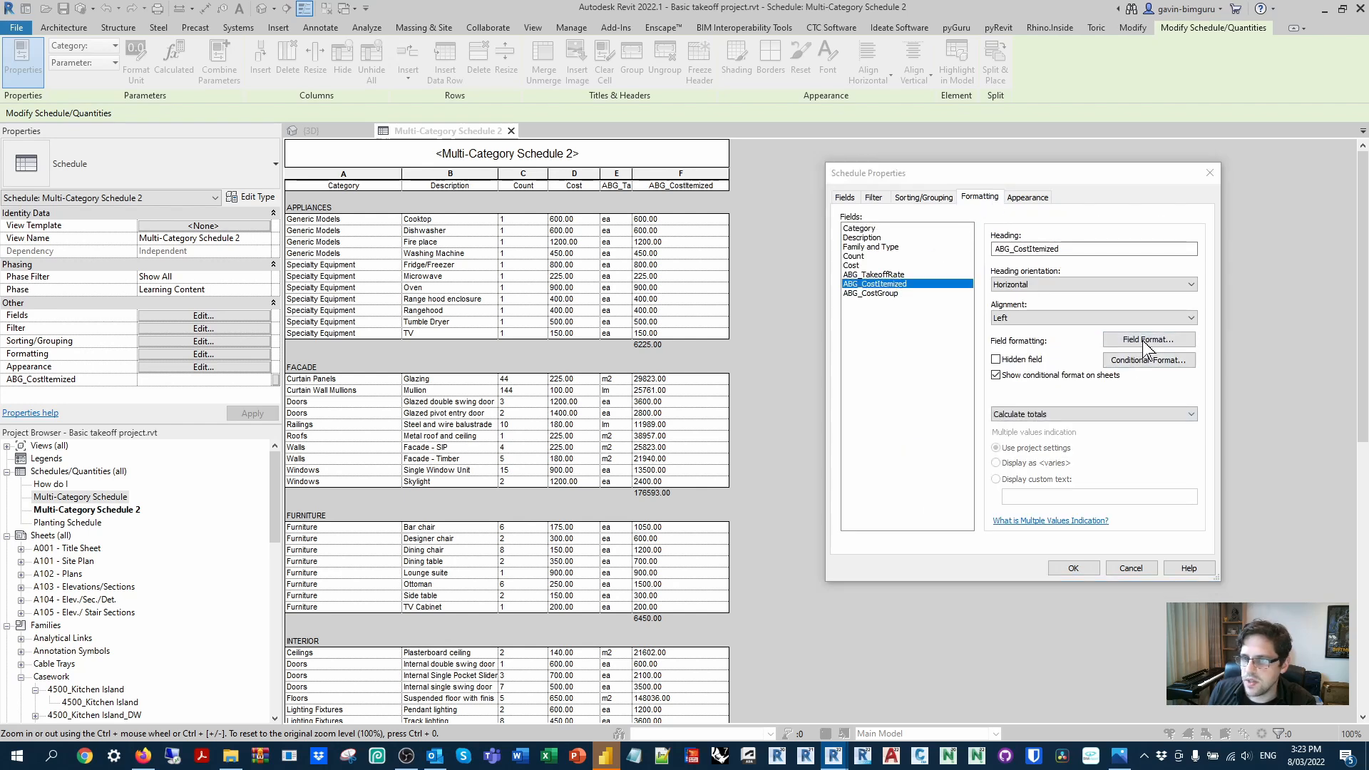
pyautogui.click(995, 288)
pyautogui.click(991, 345)
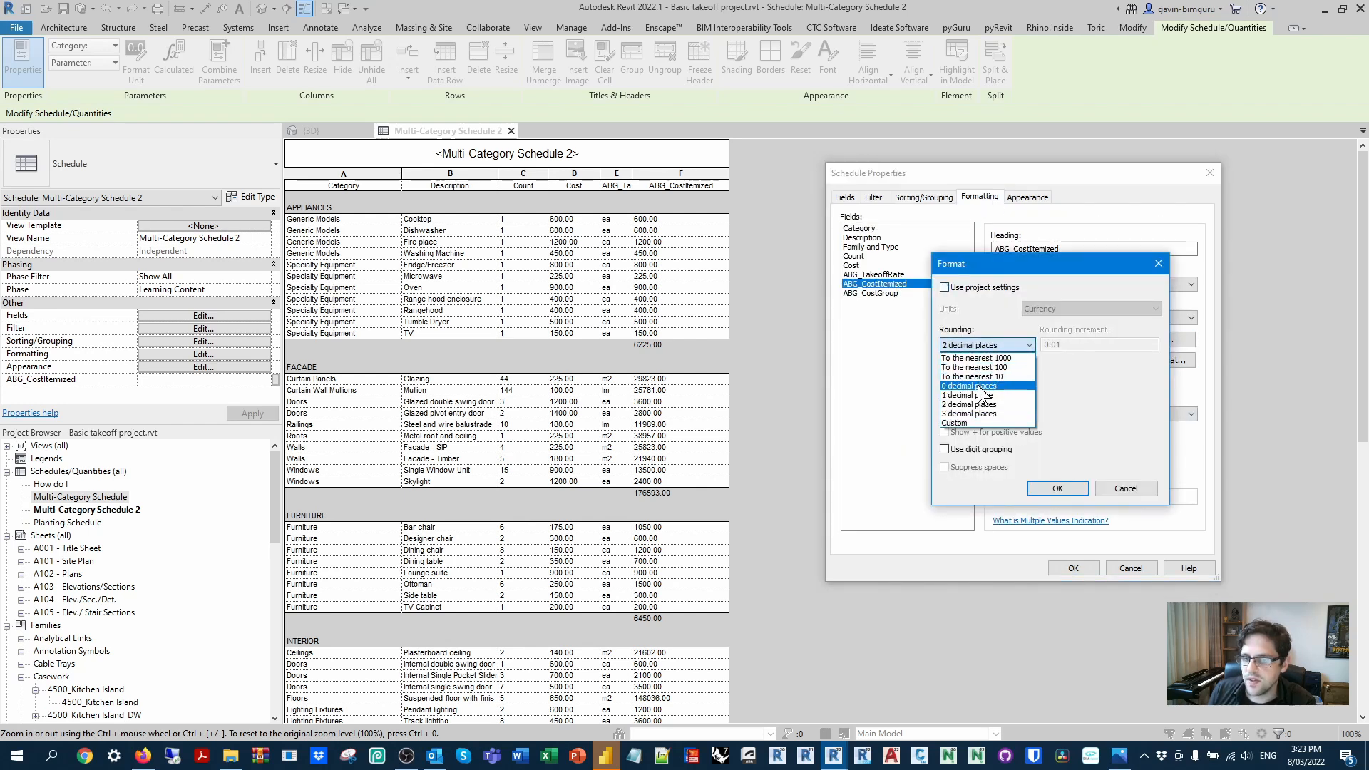
pyautogui.click(984, 357)
pyautogui.click(982, 378)
pyautogui.click(973, 460)
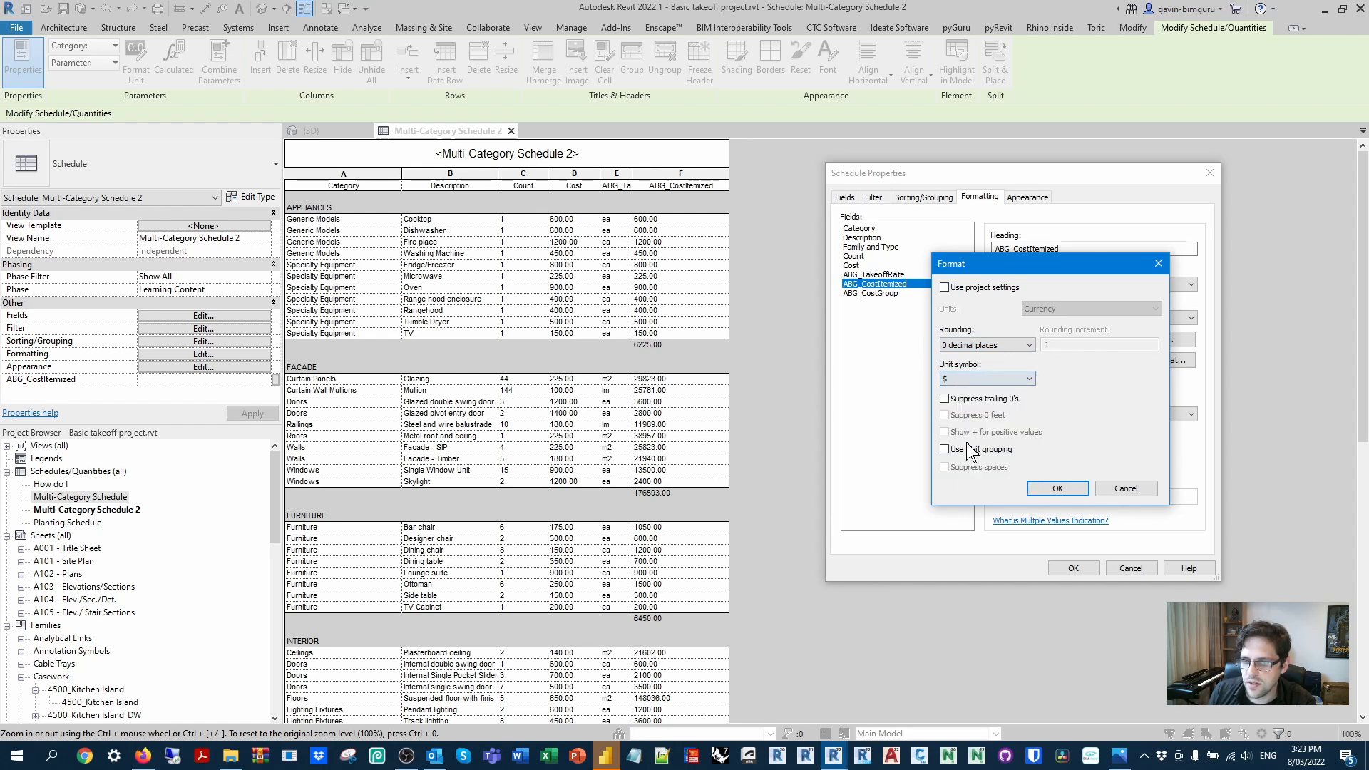
pyautogui.click(982, 451)
pyautogui.click(1055, 488)
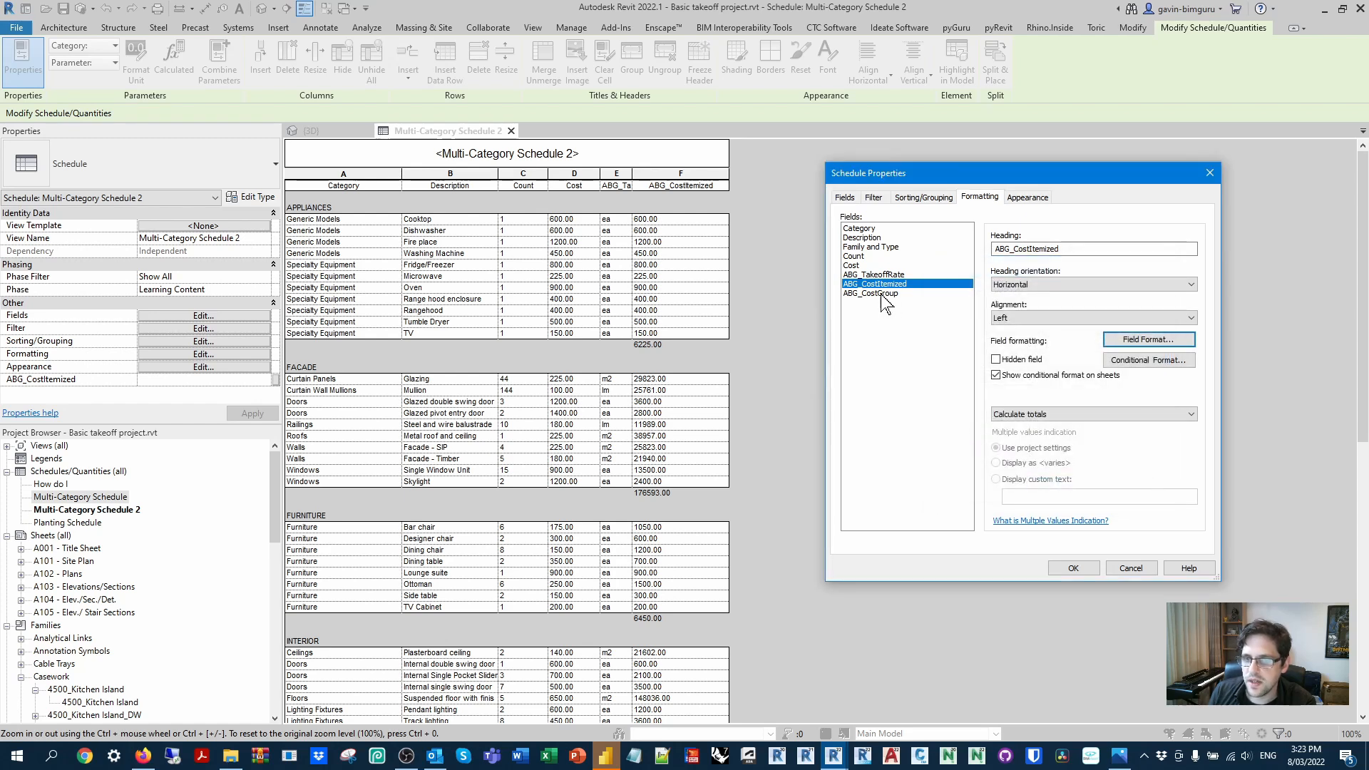
pyautogui.click(1075, 568)
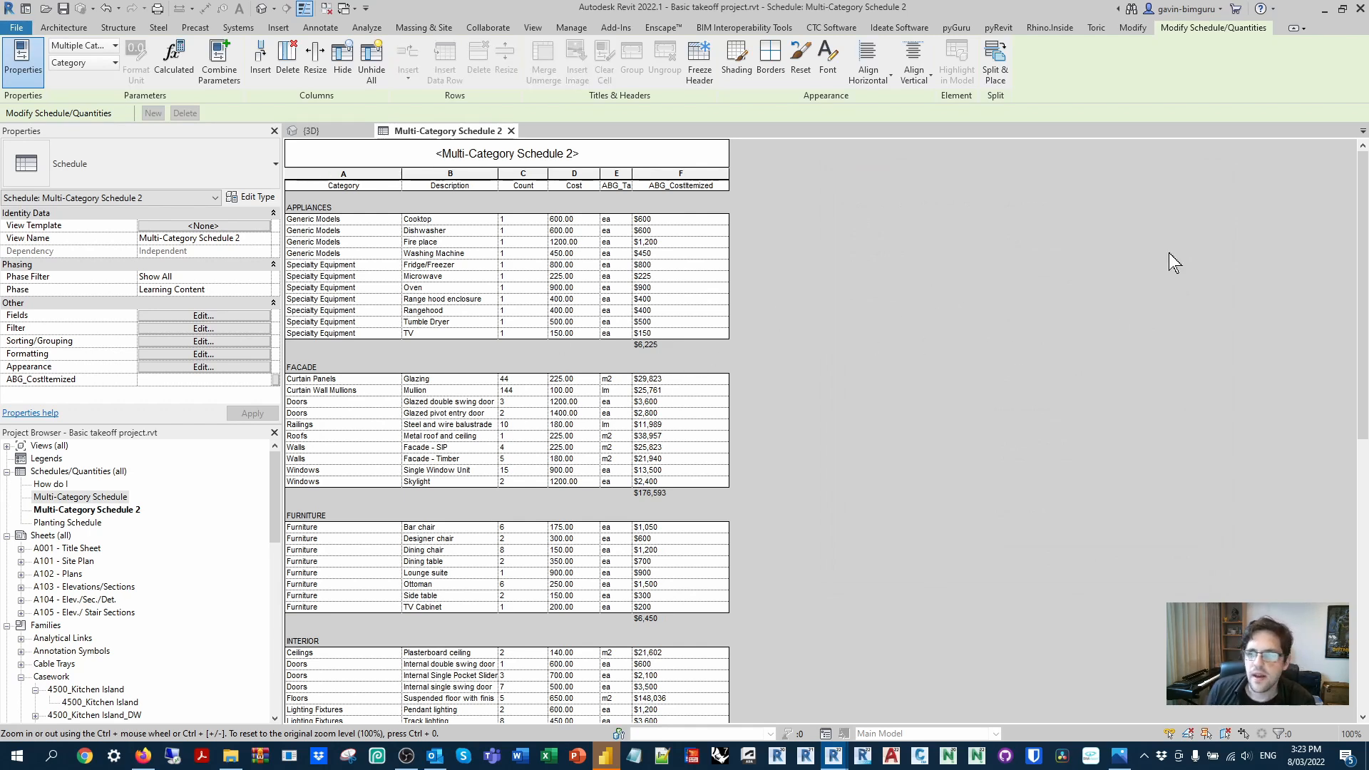
# Close the inactive 3D view and switch to the Dynamo window.
pyautogui.moveTo(1362, 170); pyautogui.dragTo(1352, 442)
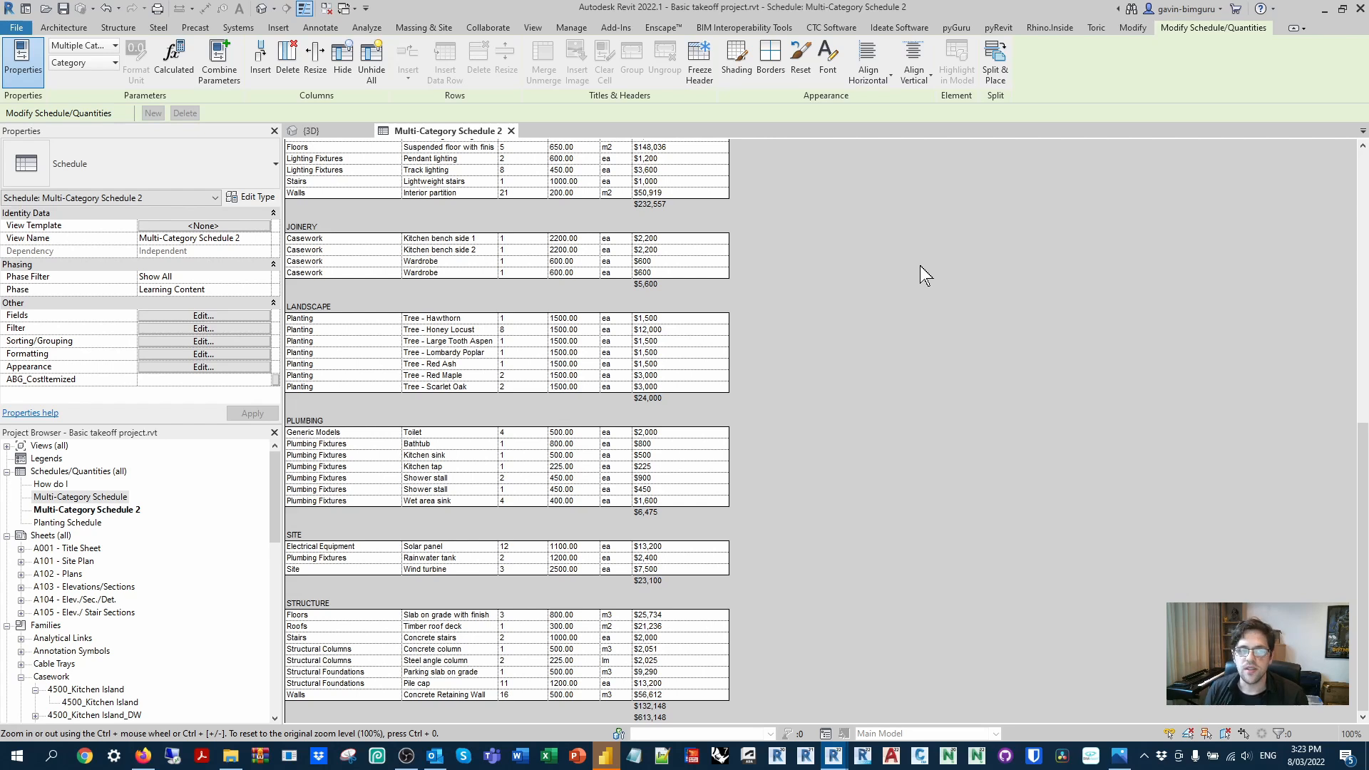
pyautogui.click(571, 27)
pyautogui.click(326, 8)
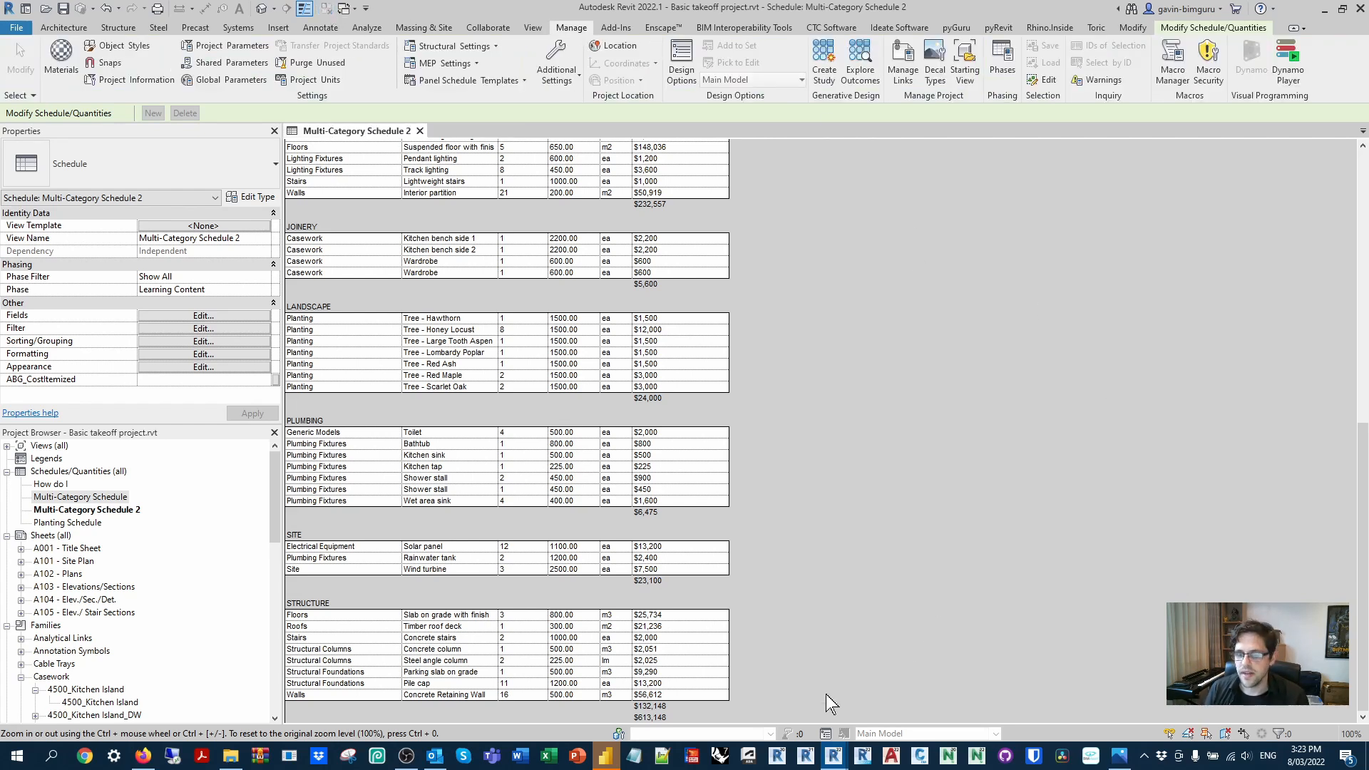
pyautogui.moveTo(833, 755)
pyautogui.click(902, 686)
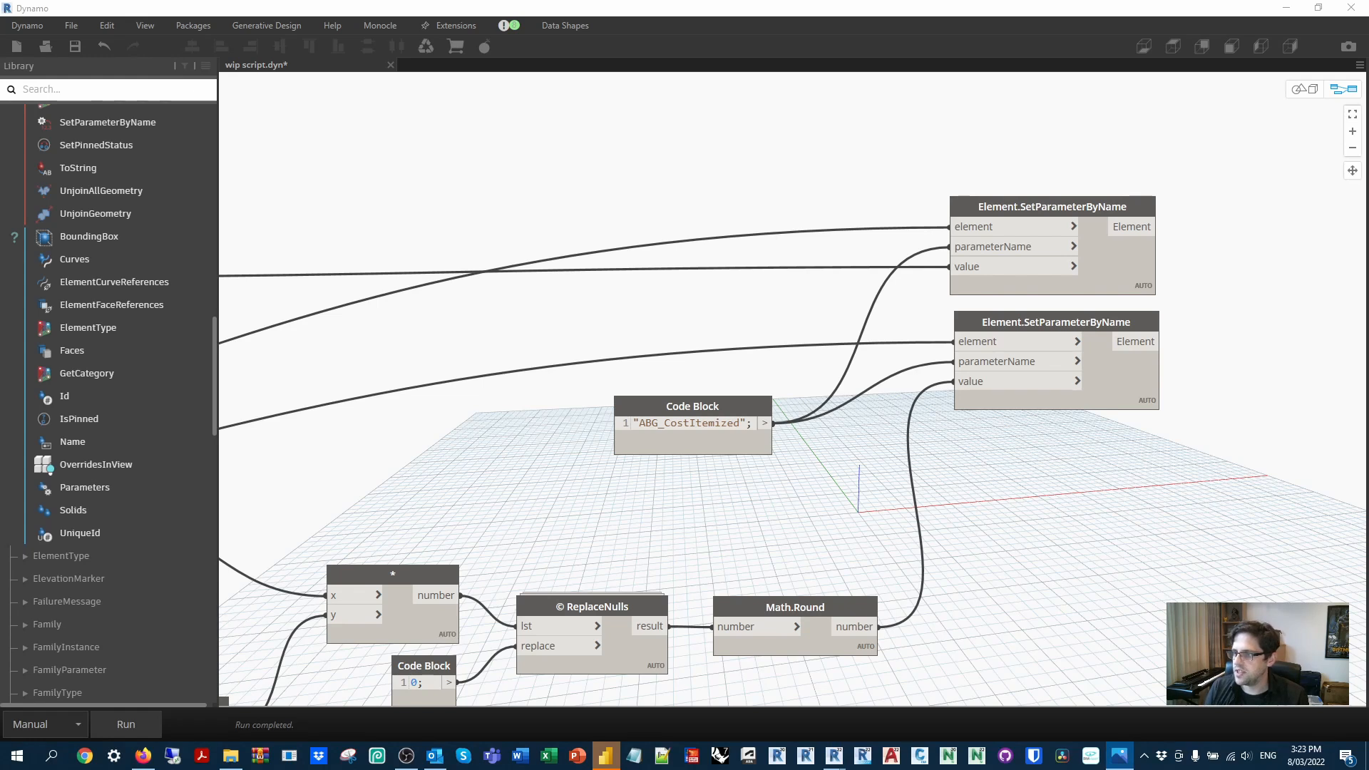
# Save a copy of the Dynamo script on the Desktop as "wip script 2".
pyautogui.click(57, 15)
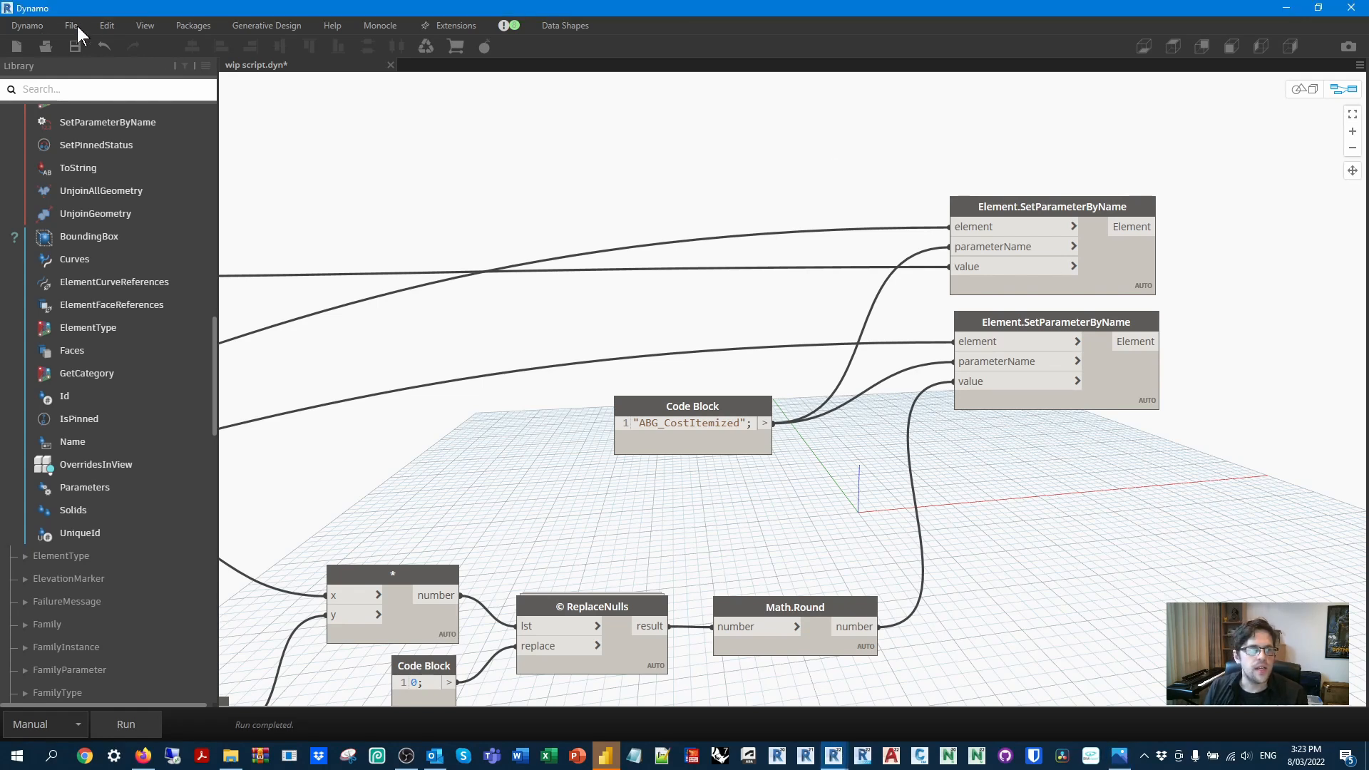
pyautogui.click(72, 25)
pyautogui.click(125, 110)
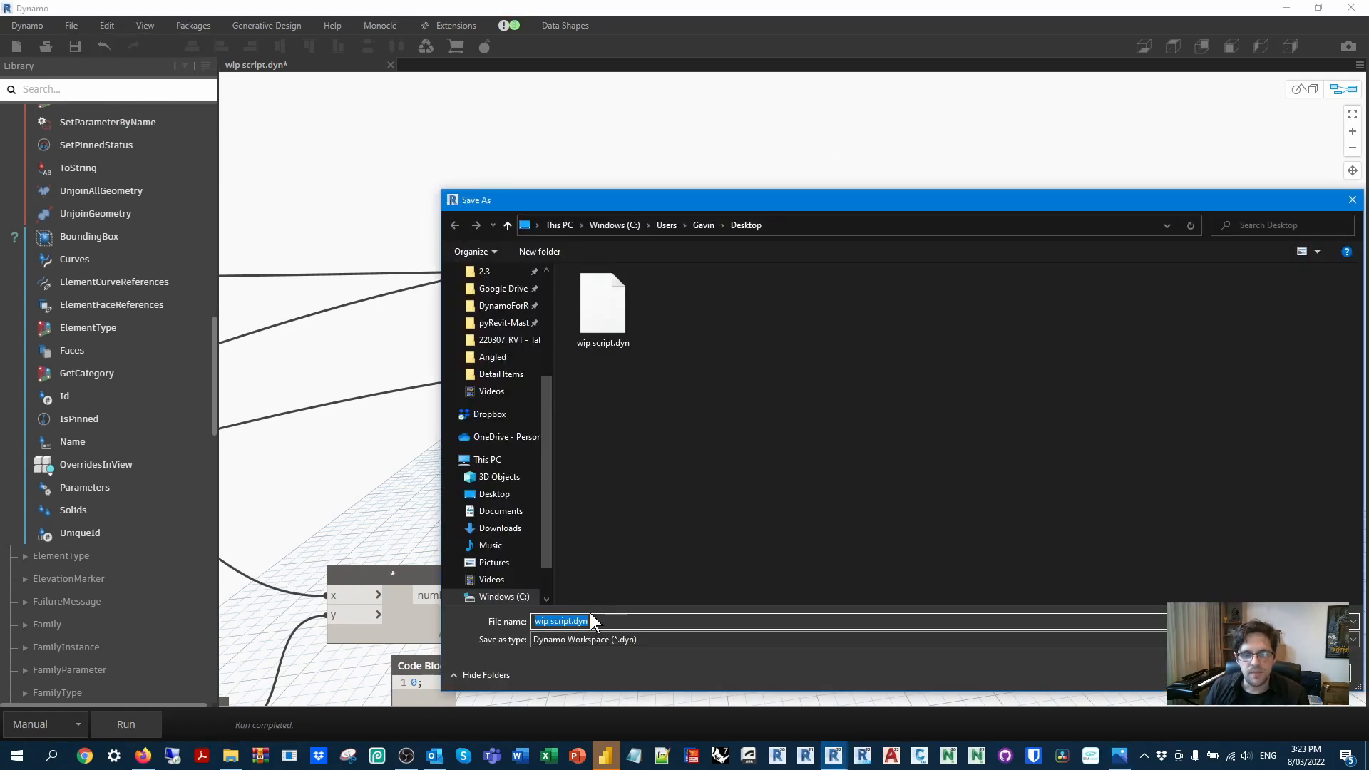
pyautogui.press('End')
pyautogui.press('BackSpace')
pyautogui.press('BackSpace')
pyautogui.press('BackSpace')
pyautogui.press('BackSpace')
pyautogui.write('2')
pyautogui.press('Return')
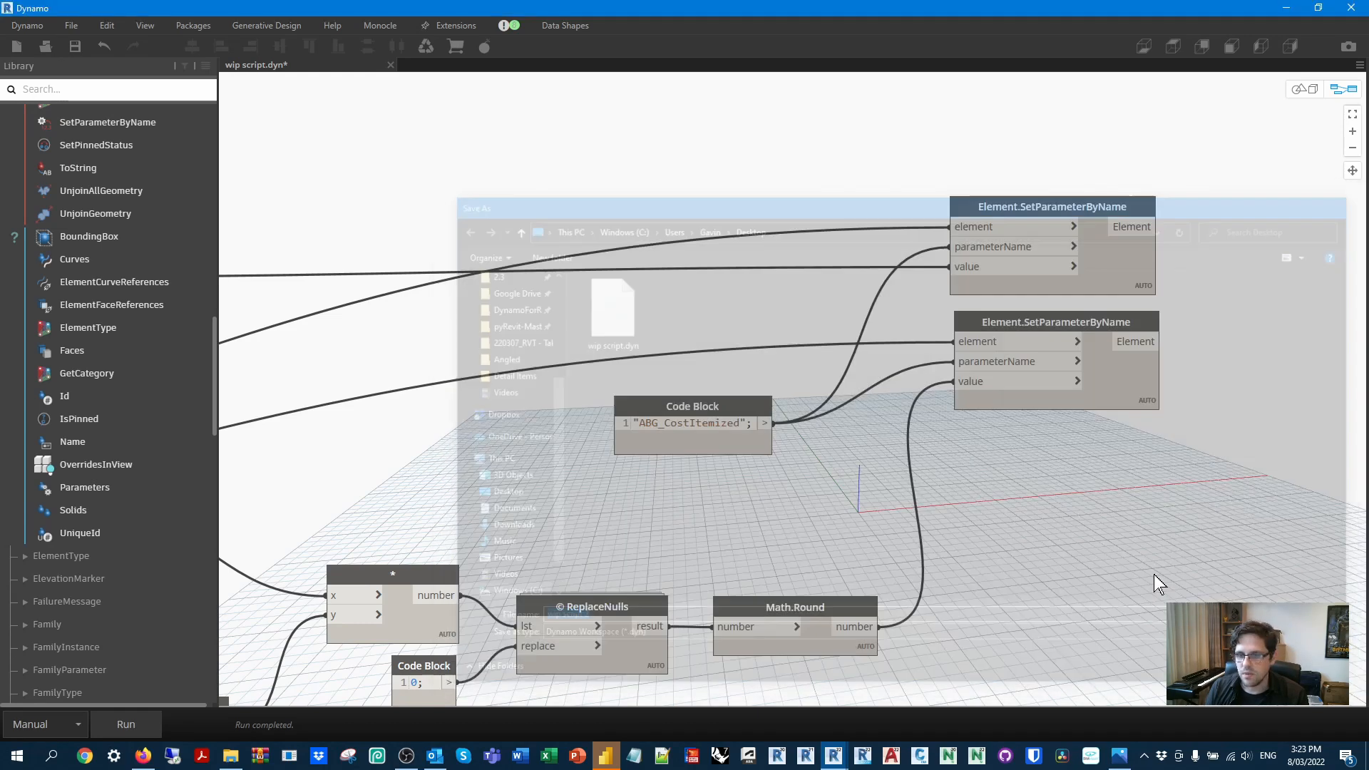
# Delete all nodes downstream of the two List.FilterByBoolMask nodes that follow the null and empty-string check.
pyautogui.scroll(-6, 1155, 585)
pyautogui.moveTo(1190, 378); pyautogui.dragTo(698, 146)
pyautogui.scroll(5, 654, 329)
pyautogui.scroll(3, 655, 329)
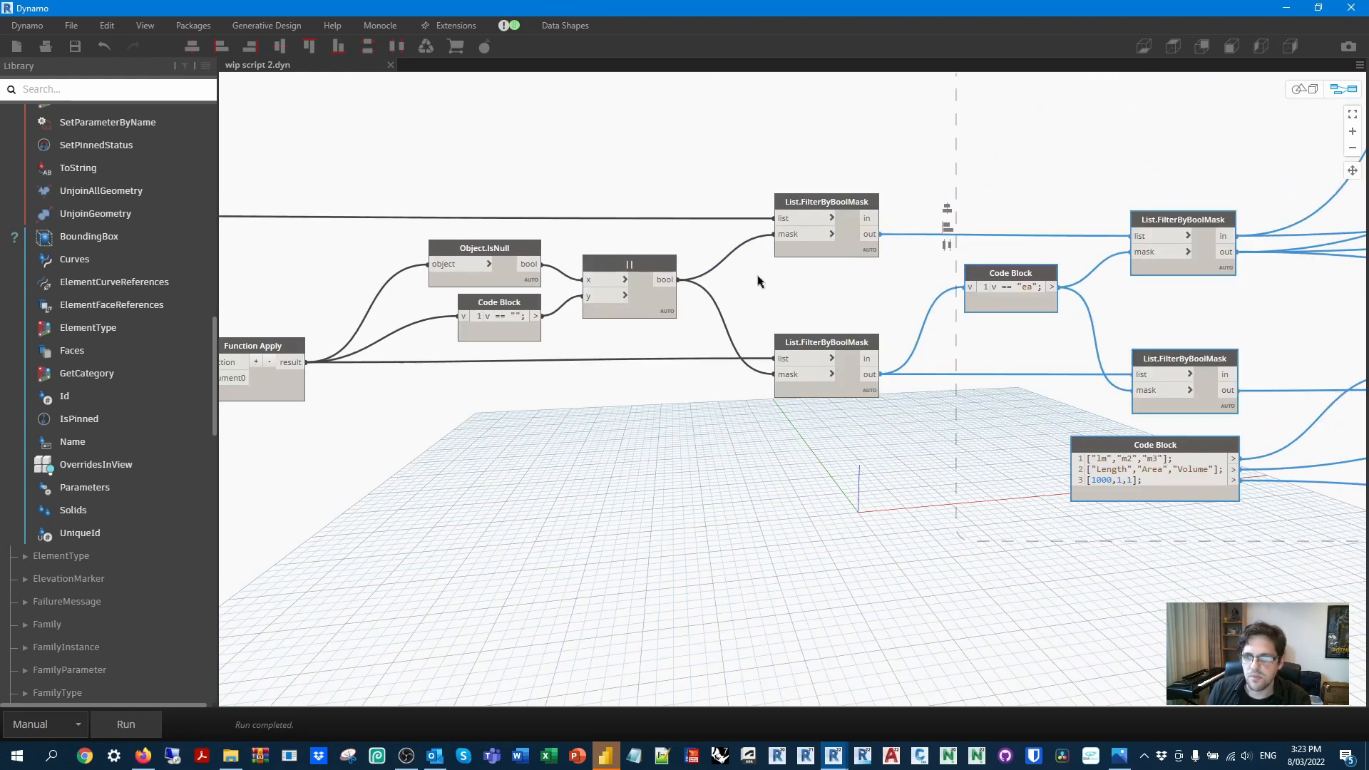
pyautogui.press('Delete')
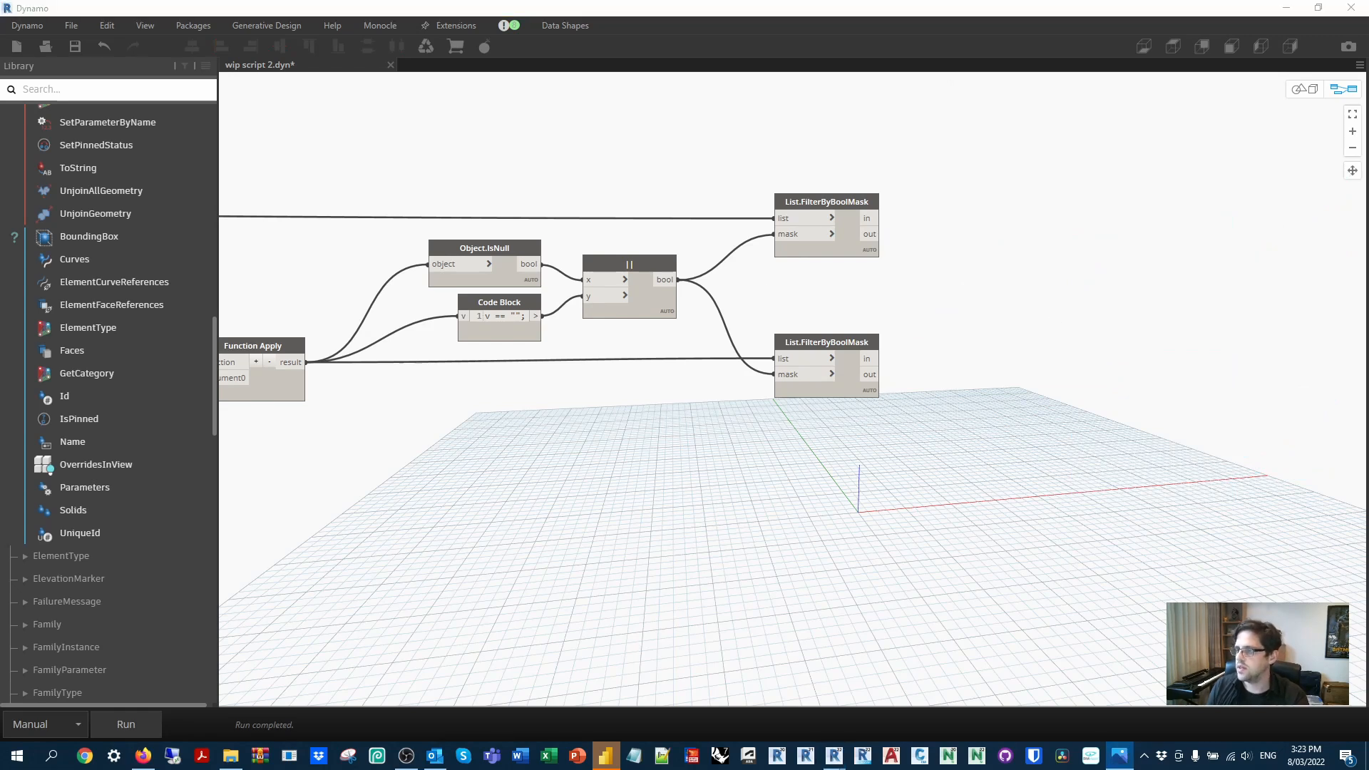
# Duplicate the upper List.FilterByBoolMask node with its connections and place the copies one above the other, above the lower filter node.
pyautogui.moveTo(1062, 296); pyautogui.dragTo(1193, 408, button='middle')
pyautogui.click(955, 315)
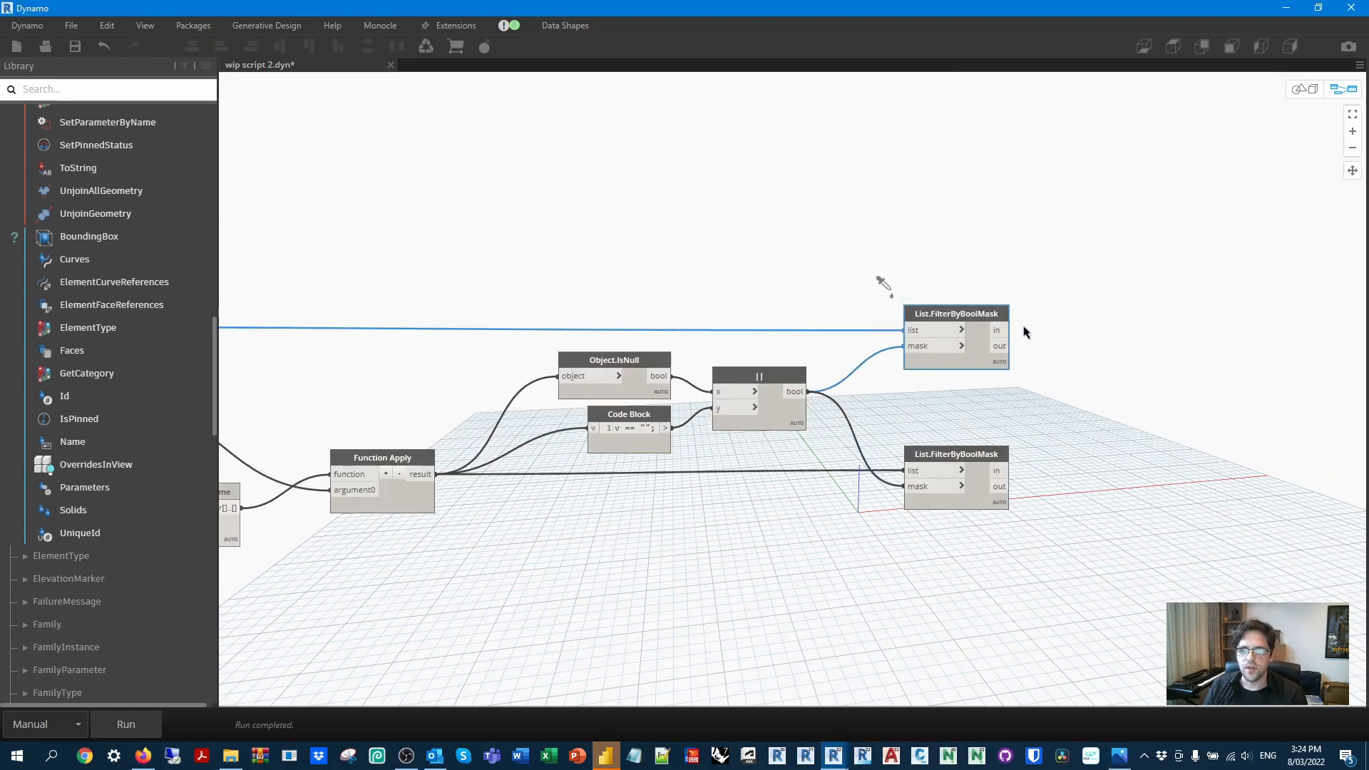
pyautogui.hotkey('ctrl', 'c')
pyautogui.hotkey('ctrl', 'v')
pyautogui.moveTo(955, 314); pyautogui.dragTo(961, 241)
pyautogui.moveTo(1100, 347); pyautogui.dragTo(998, 317)
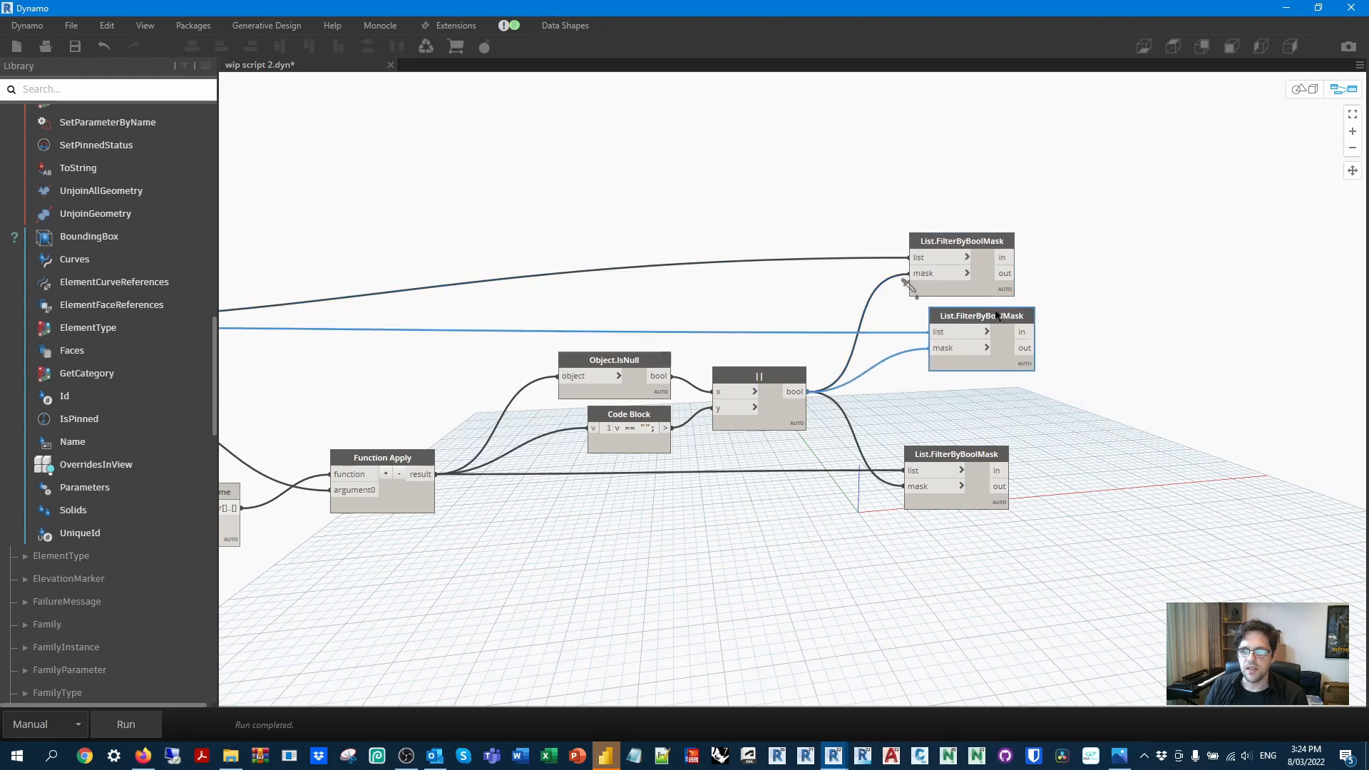
# Rewire the middle List.FilterByBoolMask node's list input to a different upstream output and line up the three filter nodes in a column.
pyautogui.moveTo(676, 327); pyautogui.dragTo(1057, 336, button='middle')
pyautogui.click(485, 405)
pyautogui.moveTo(948, 342); pyautogui.dragTo(732, 325, button='middle')
pyautogui.click(1094, 316)
pyautogui.moveTo(1126, 301); pyautogui.dragTo(1137, 300)
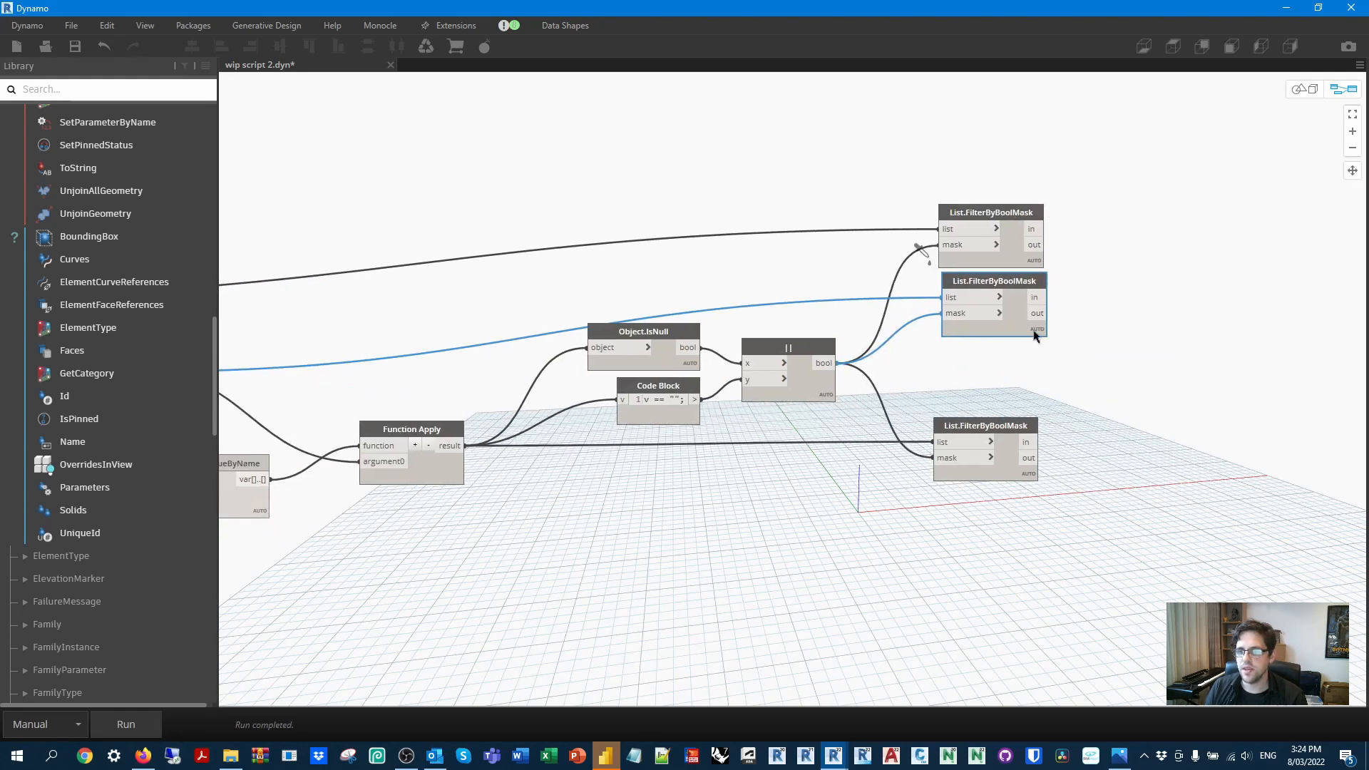
pyautogui.moveTo(1021, 428); pyautogui.dragTo(1026, 427)
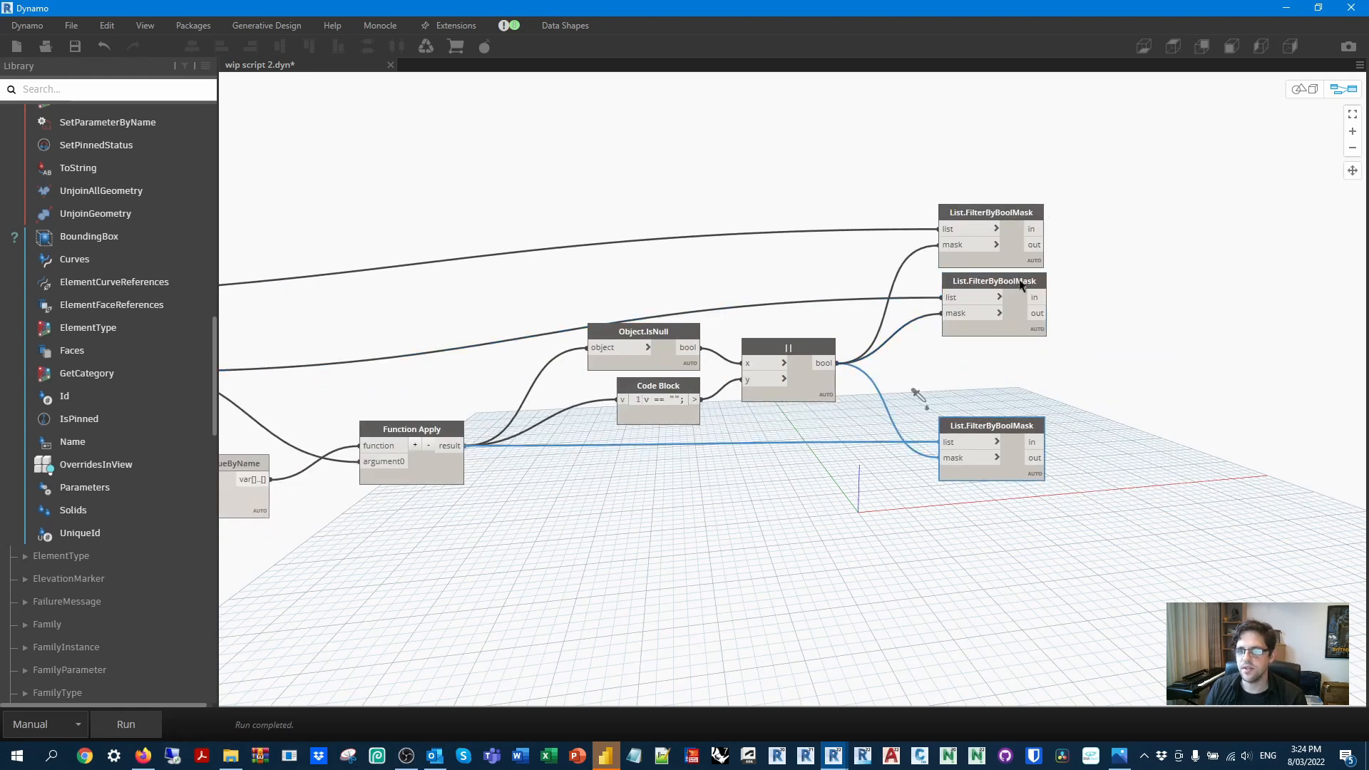
# Line up the middle List.FilterByBoolMask node and add an Element.GetParameterValueByName node above and to the right of the filter nodes.
pyautogui.moveTo(1020, 285); pyautogui.dragTo(1015, 286)
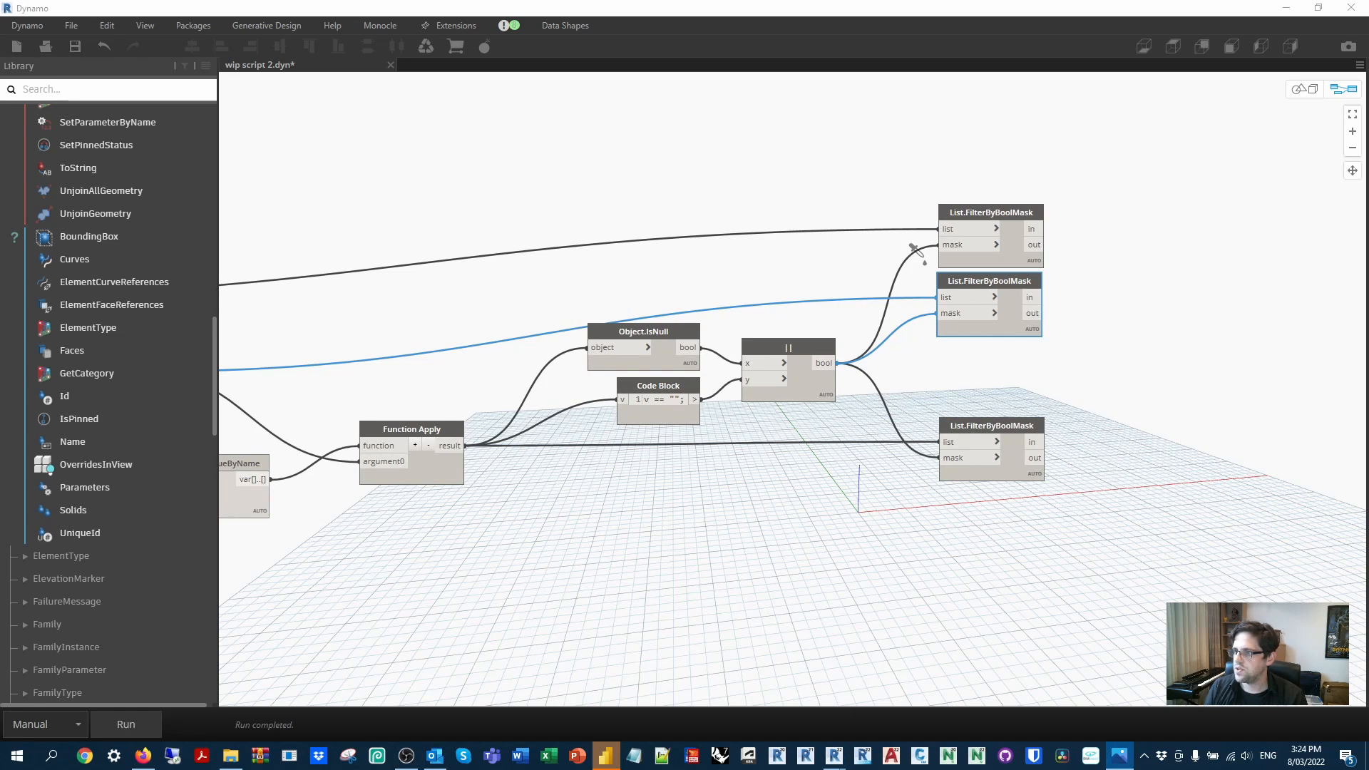
pyautogui.moveTo(1089, 321); pyautogui.dragTo(951, 341, button='middle')
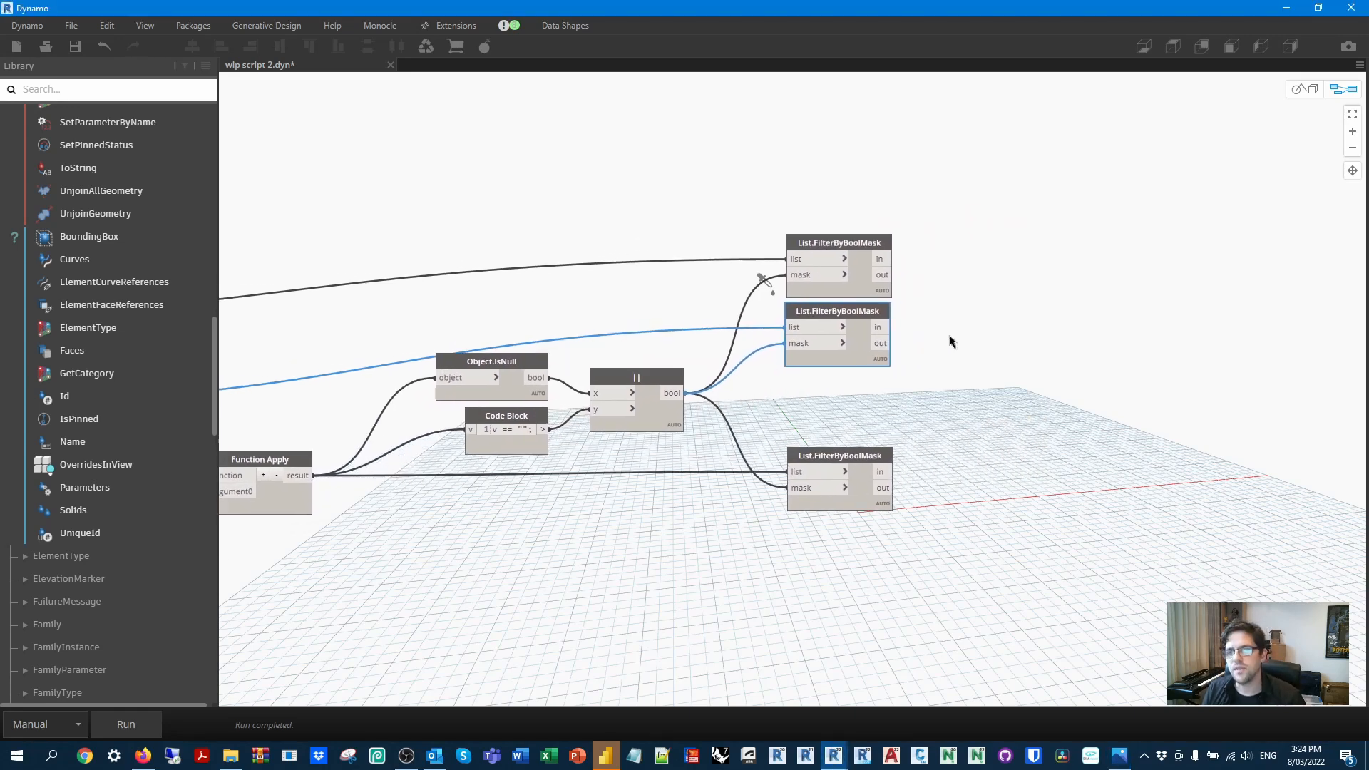
pyautogui.moveTo(984, 291); pyautogui.dragTo(896, 298, button='middle')
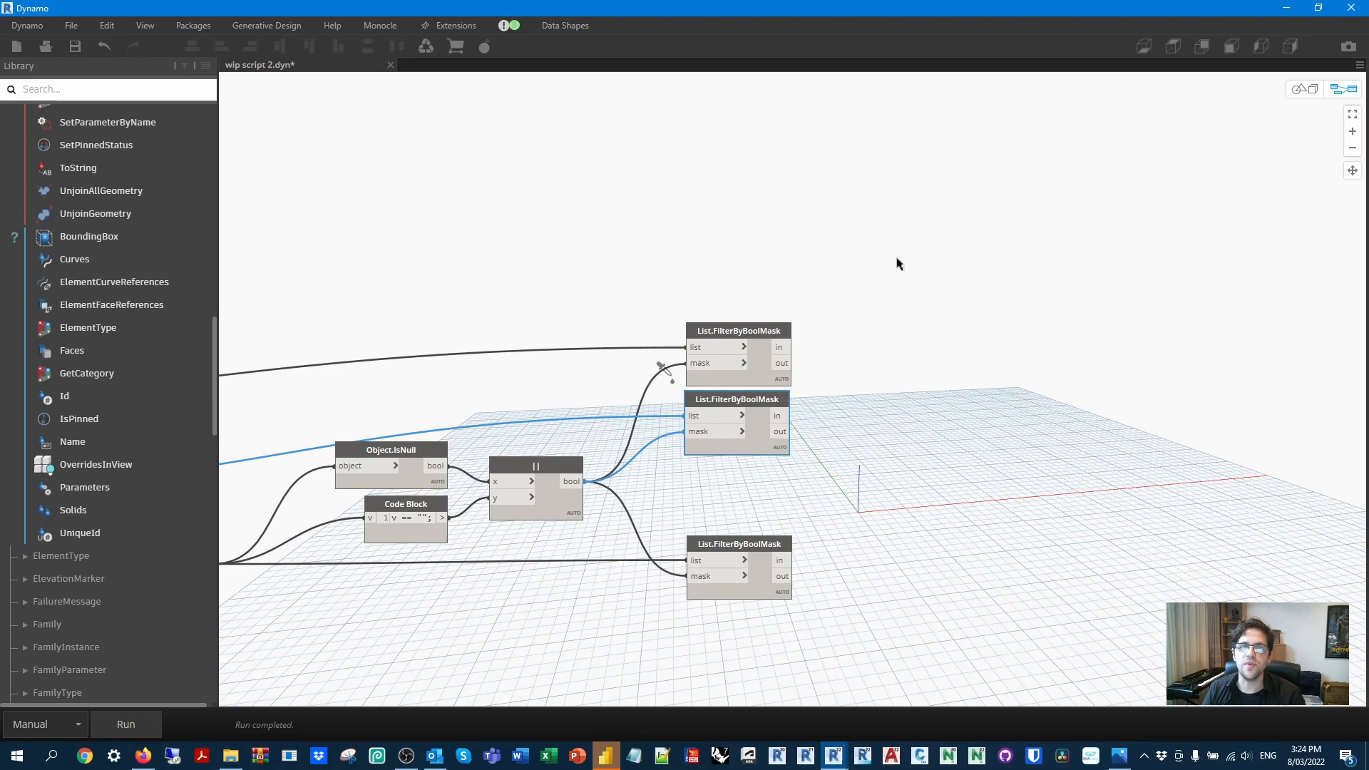
pyautogui.rightClick(897, 259)
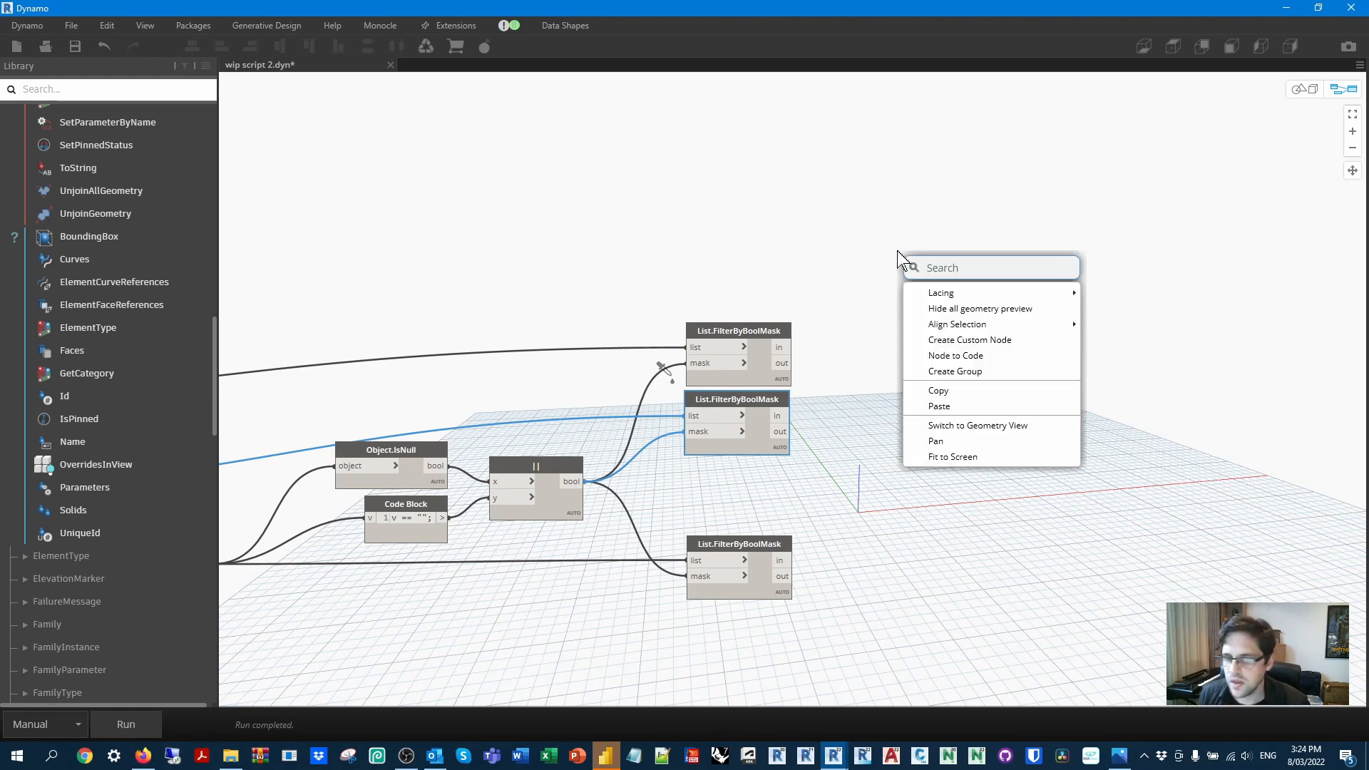
pyautogui.write('GETPARA')
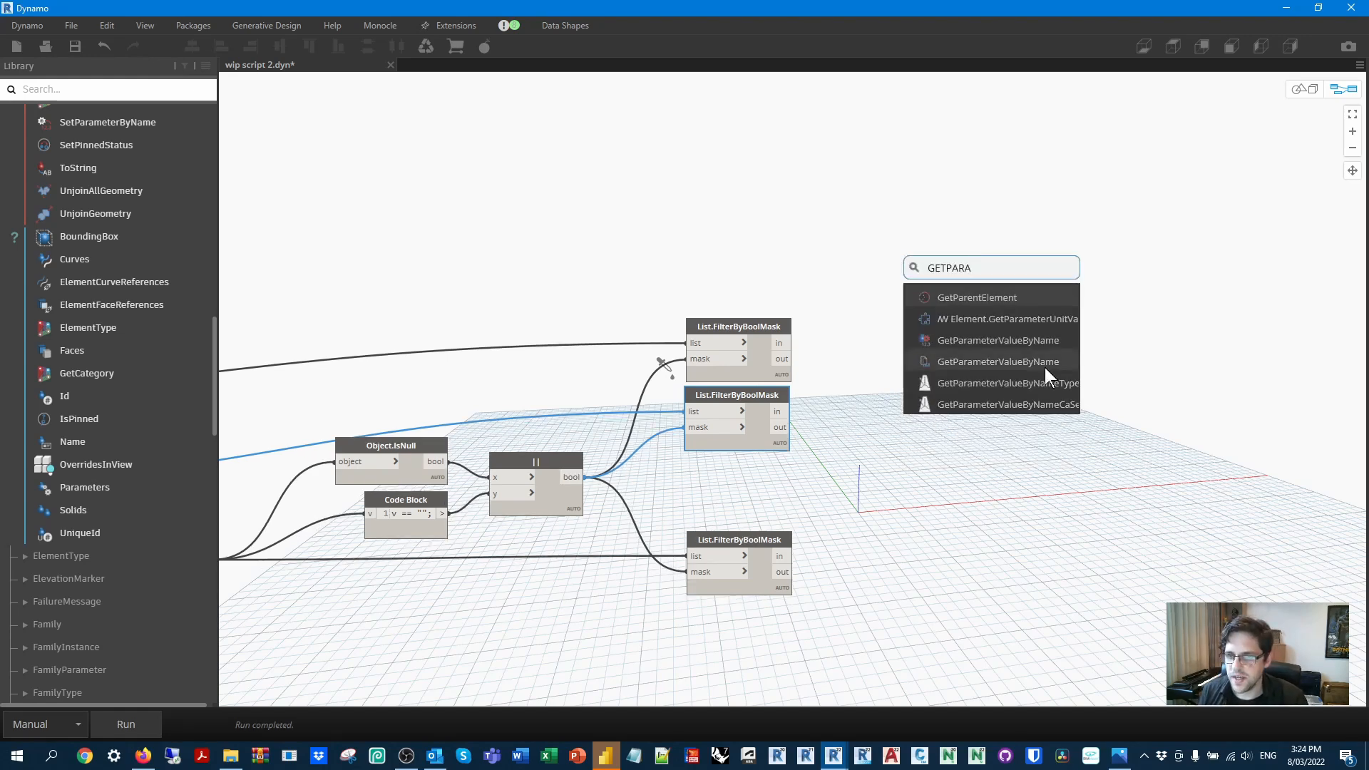
pyautogui.click(1012, 343)
pyautogui.moveTo(1005, 352); pyautogui.dragTo(1067, 232)
pyautogui.scroll(3, 925, 263)
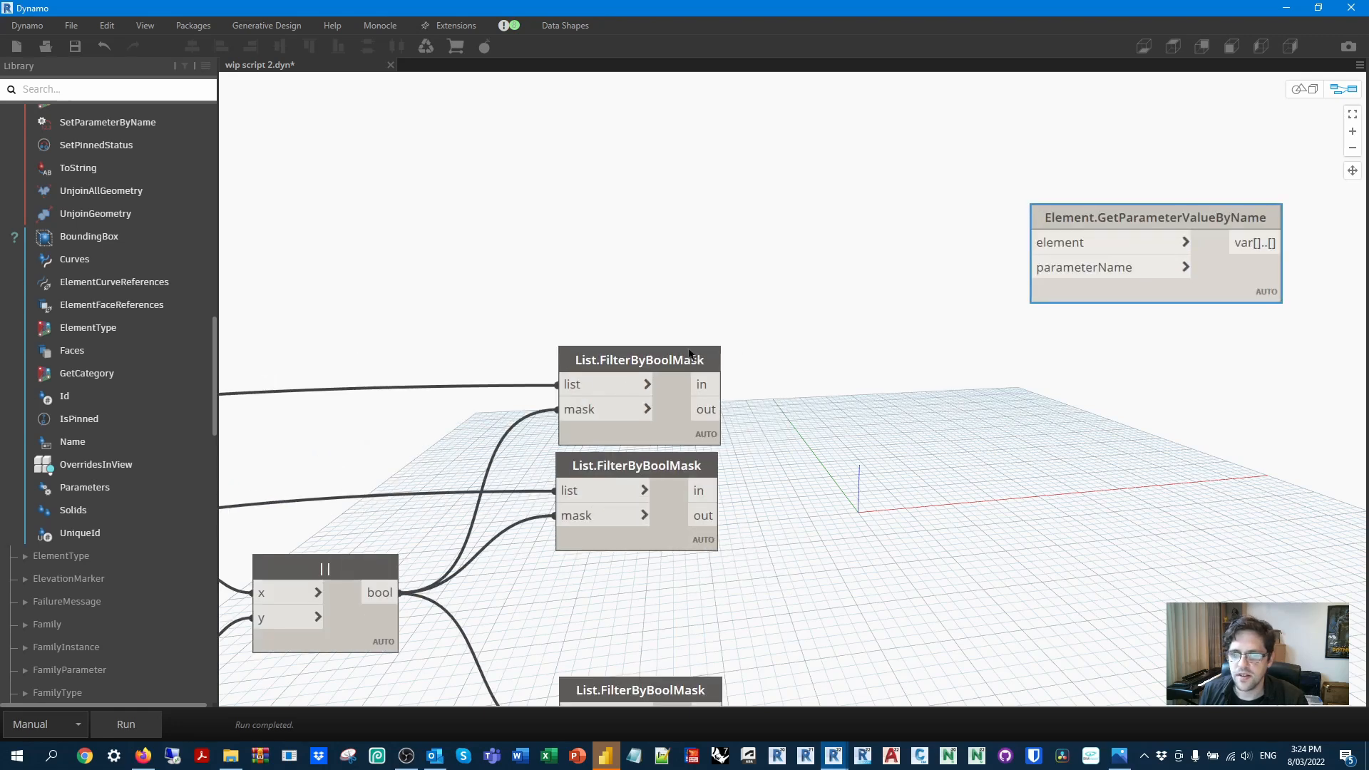
# Preview the upper List.FilterByBoolMask node's output and look at the Revit 3D view behind the Dynamo window.
pyautogui.moveTo(688, 352); pyautogui.dragTo(678, 343)
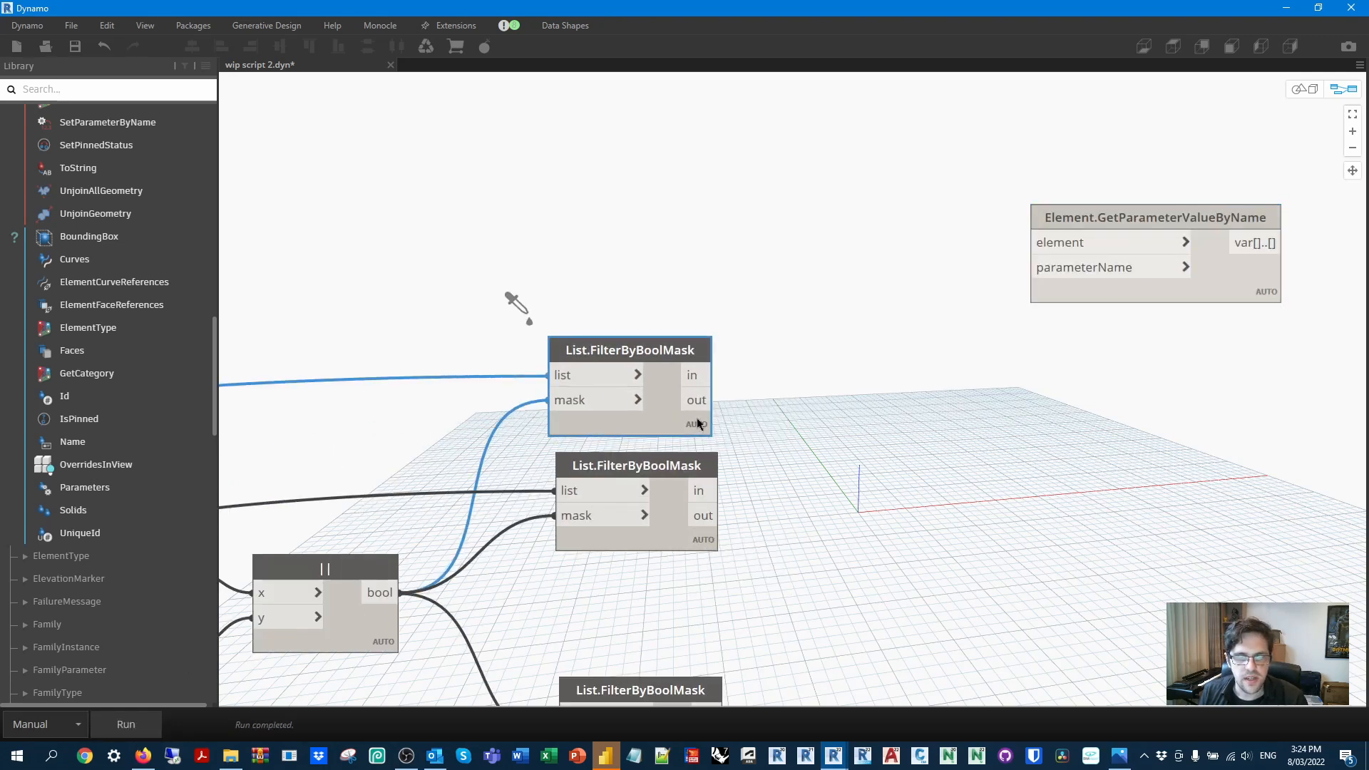
pyautogui.moveTo(636, 454)
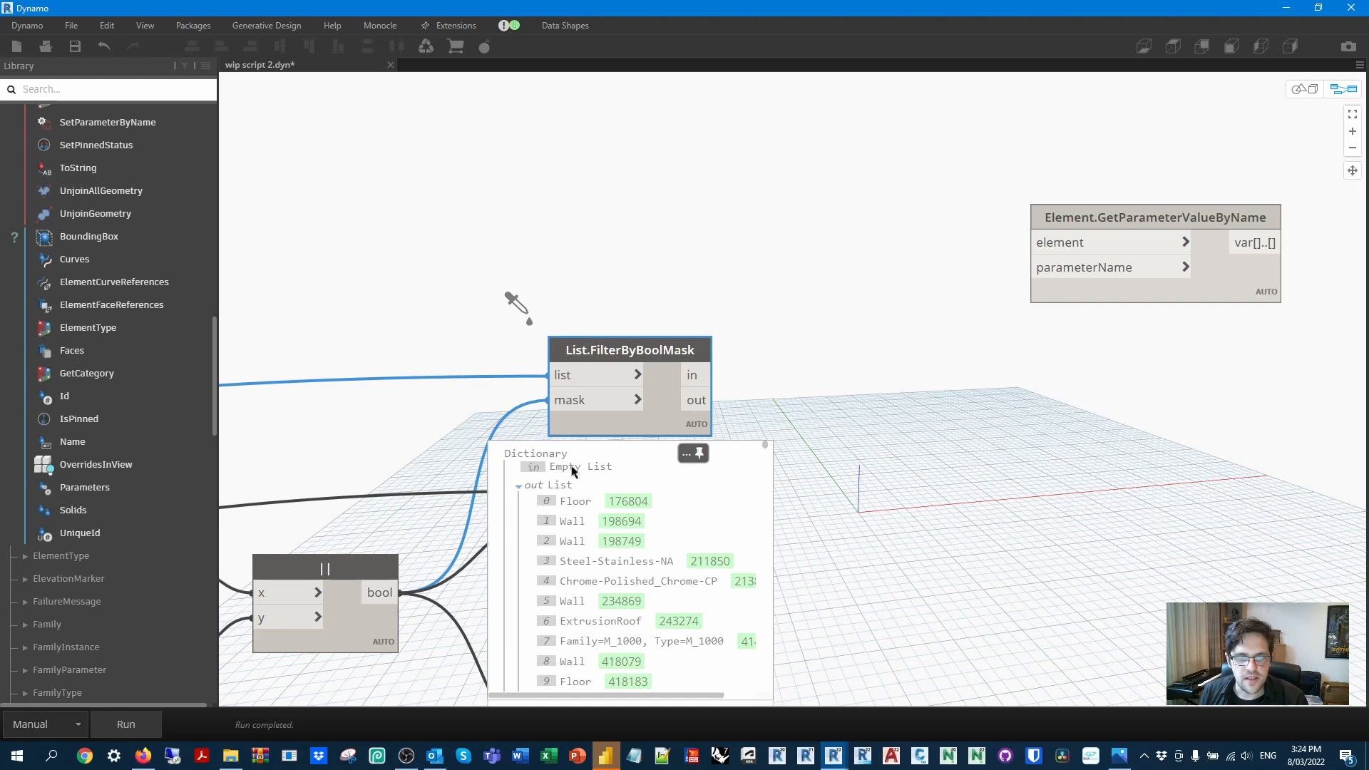
pyautogui.moveTo(626, 10); pyautogui.dragTo(725, 625)
pyautogui.click(263, 9)
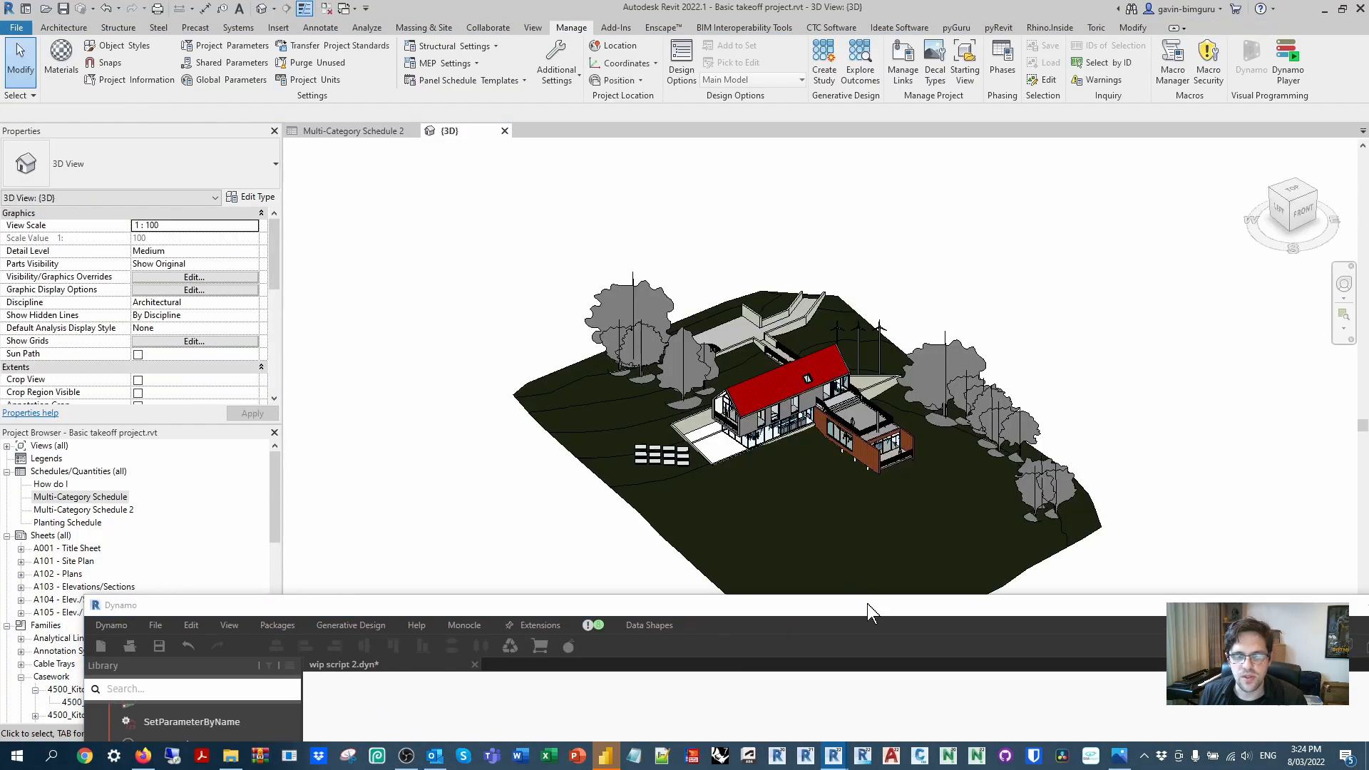
pyautogui.doubleClick(866, 603)
pyautogui.moveTo(785, 9); pyautogui.dragTo(814, 360)
pyautogui.click(413, 131)
pyautogui.doubleClick(688, 373)
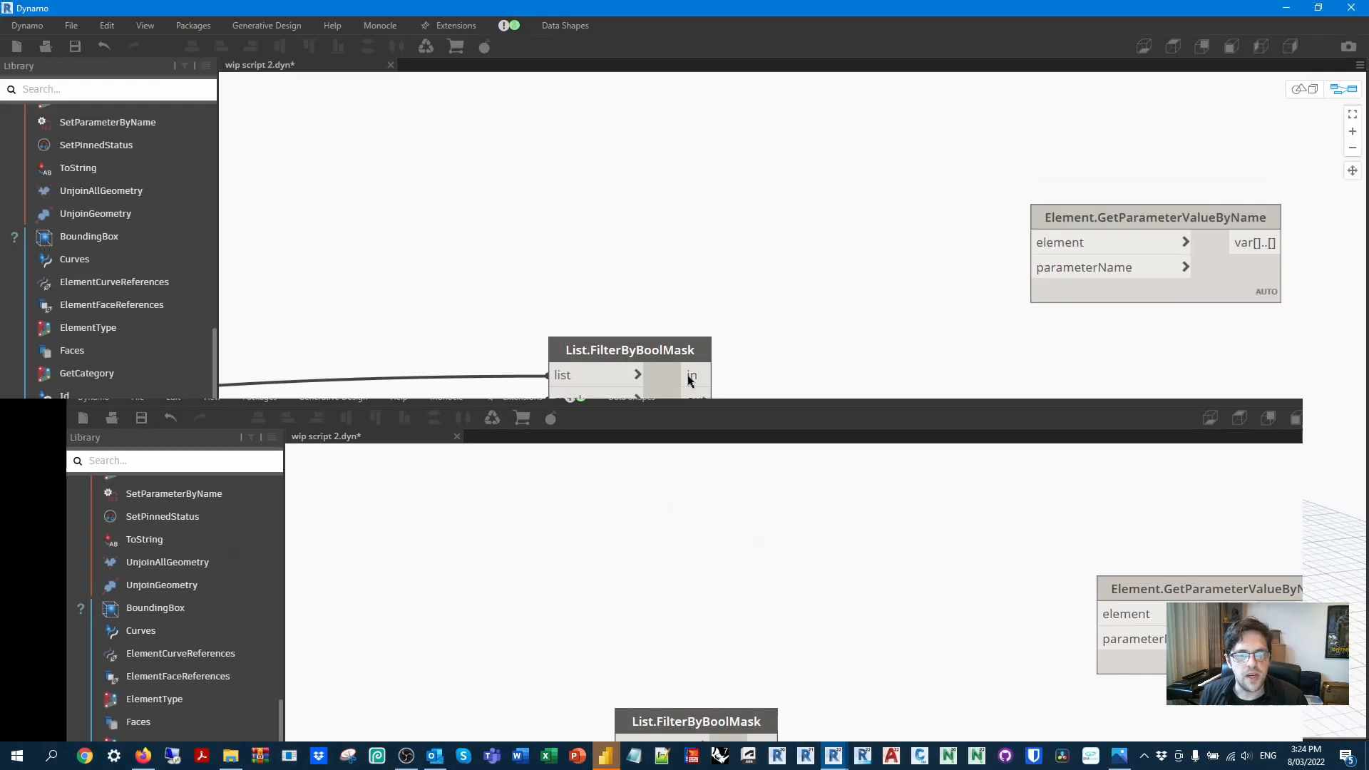
# Close the current graph, reopen the recent script "wip script 2" and run it.
pyautogui.click(390, 65)
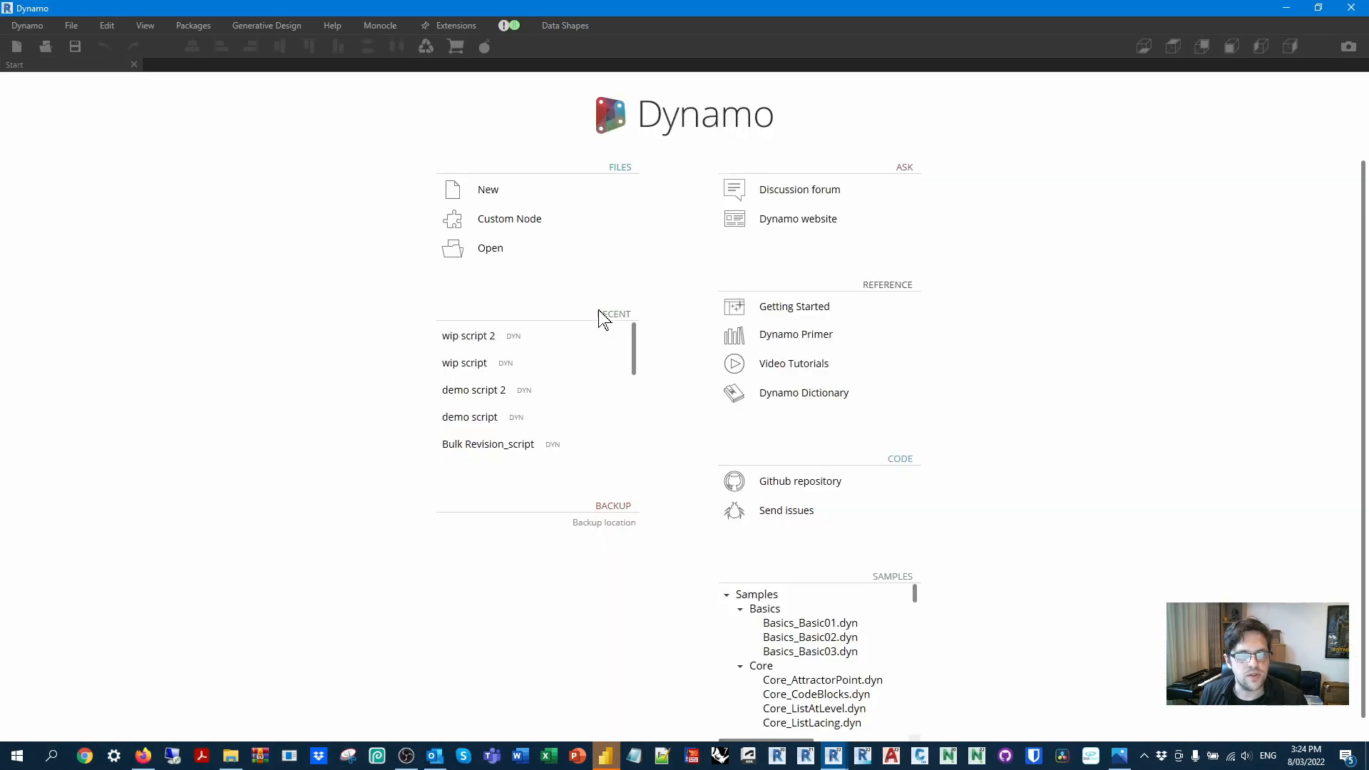
pyautogui.click(517, 338)
pyautogui.click(125, 729)
# Examine the in and out lists of the upper List.FilterByBoolMask node.
pyautogui.moveTo(696, 418)
pyautogui.click(700, 447)
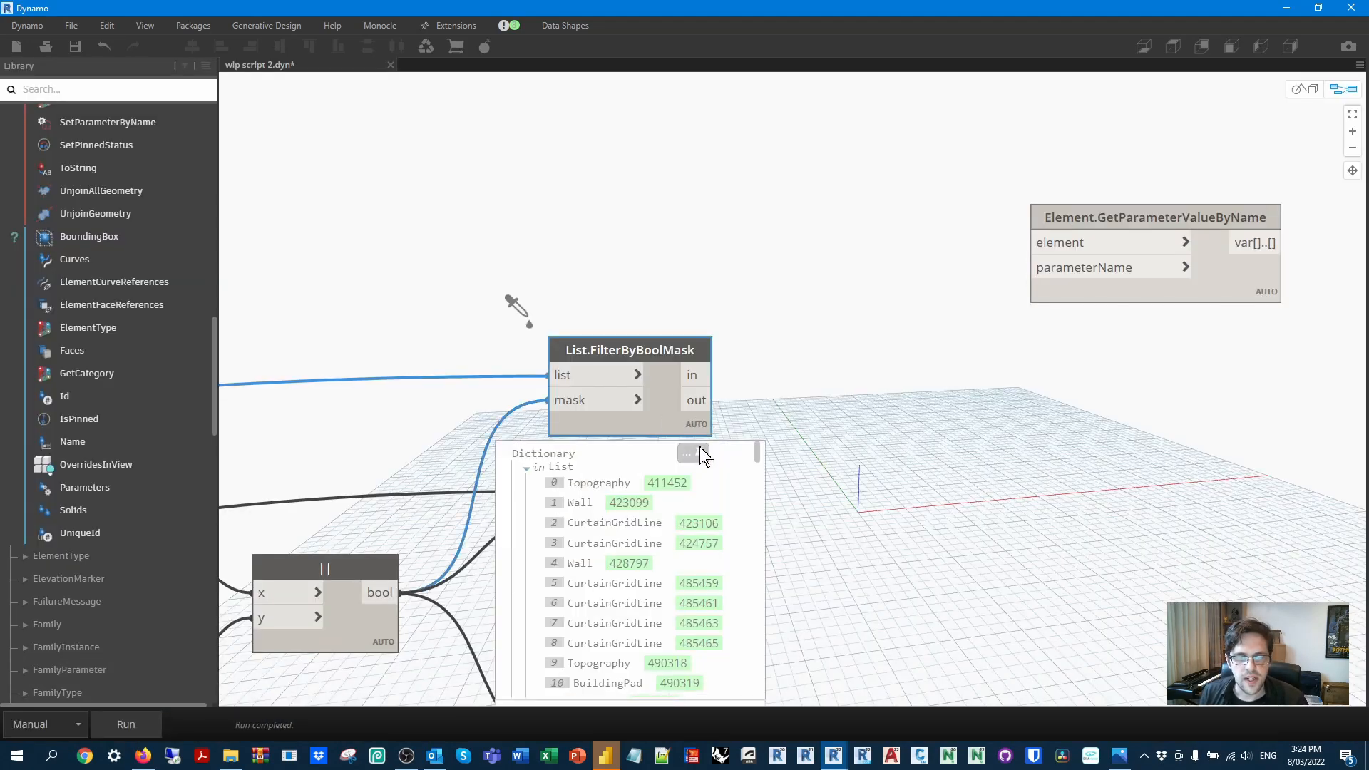
pyautogui.click(520, 467)
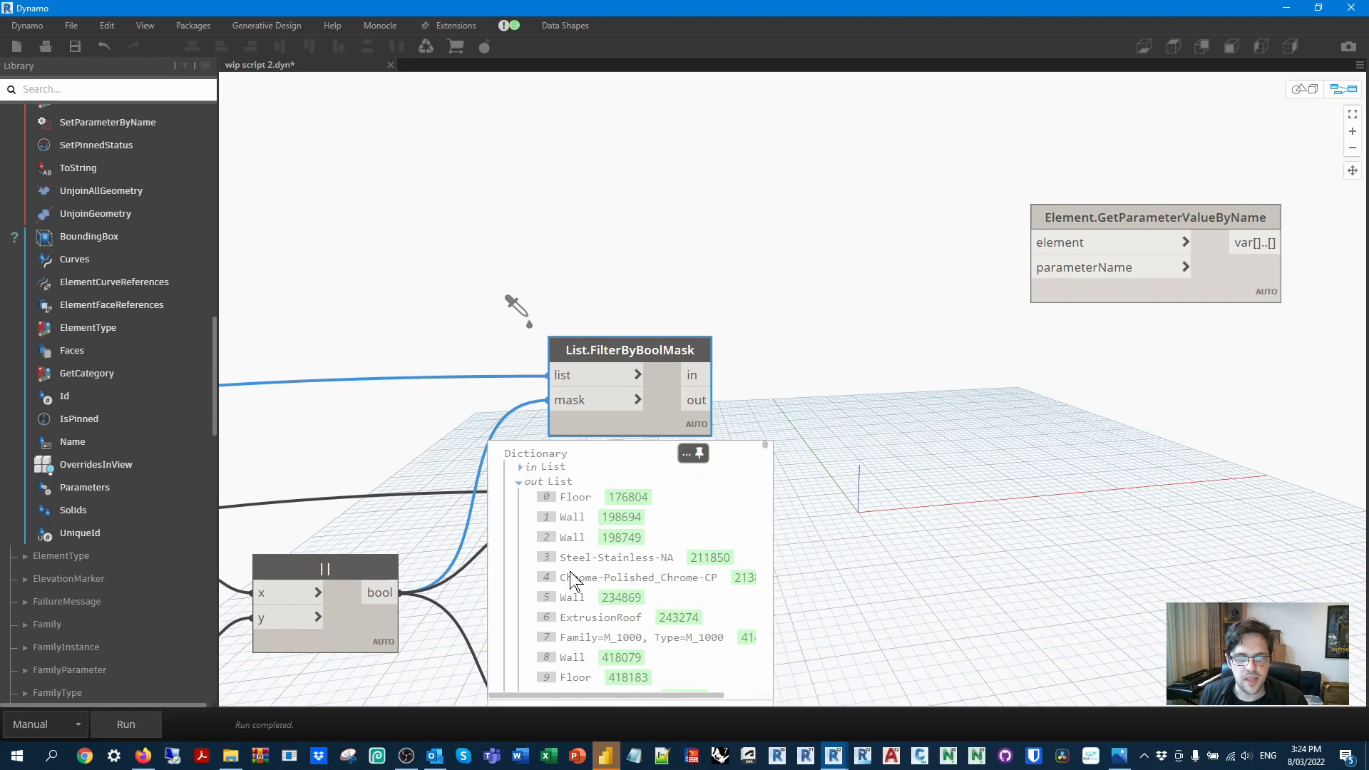
pyautogui.click(690, 452)
# Connect the upper List.FilterByBoolMask node's out port to the element input of Element.GetParameterValueByName, spacing the two nodes apart.
pyautogui.moveTo(691, 363); pyautogui.dragTo(711, 322)
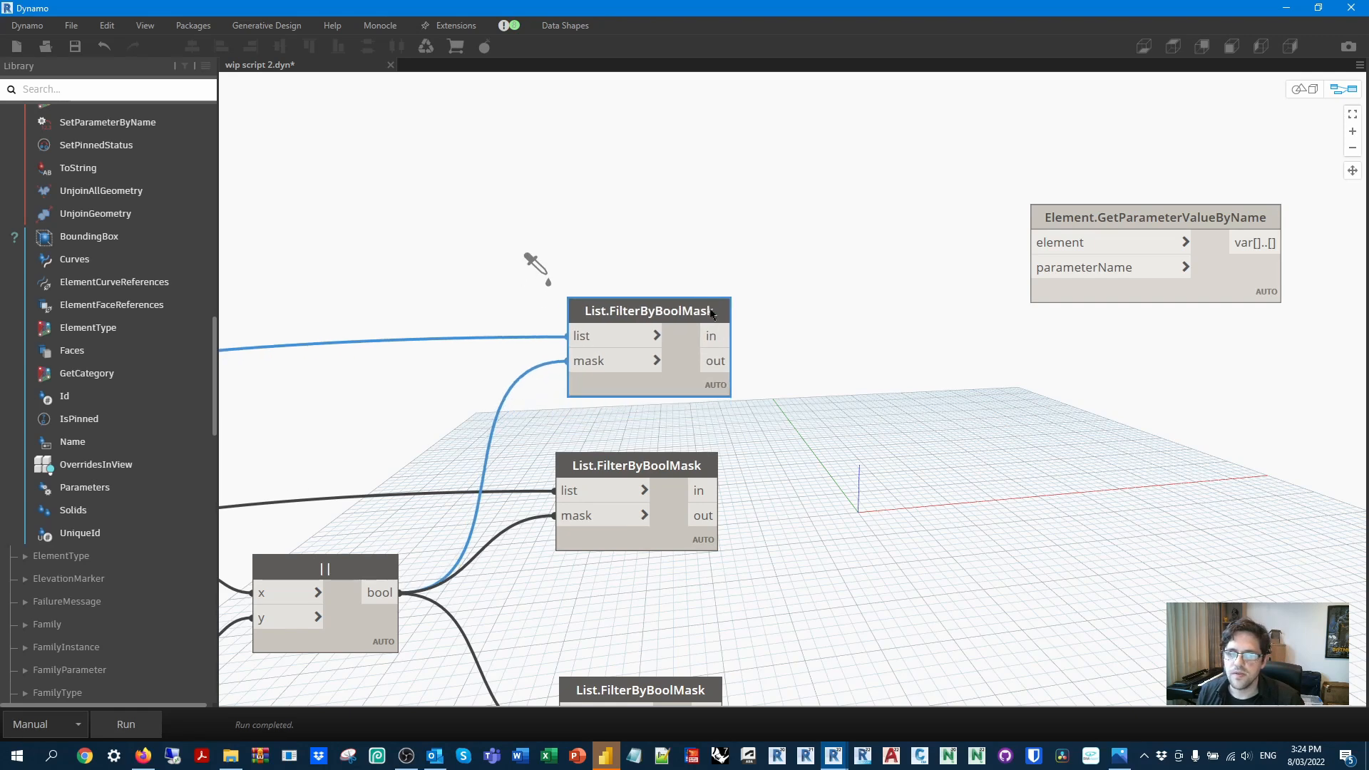
pyautogui.click(716, 359)
pyautogui.click(1036, 243)
pyautogui.moveTo(1062, 227); pyautogui.dragTo(1083, 189)
# Create a code block containing "ABG_CostItemized" and connect it to the parameterName input of Element.GetParameterValueByName.
pyautogui.doubleClick(894, 160)
pyautogui.write('"')
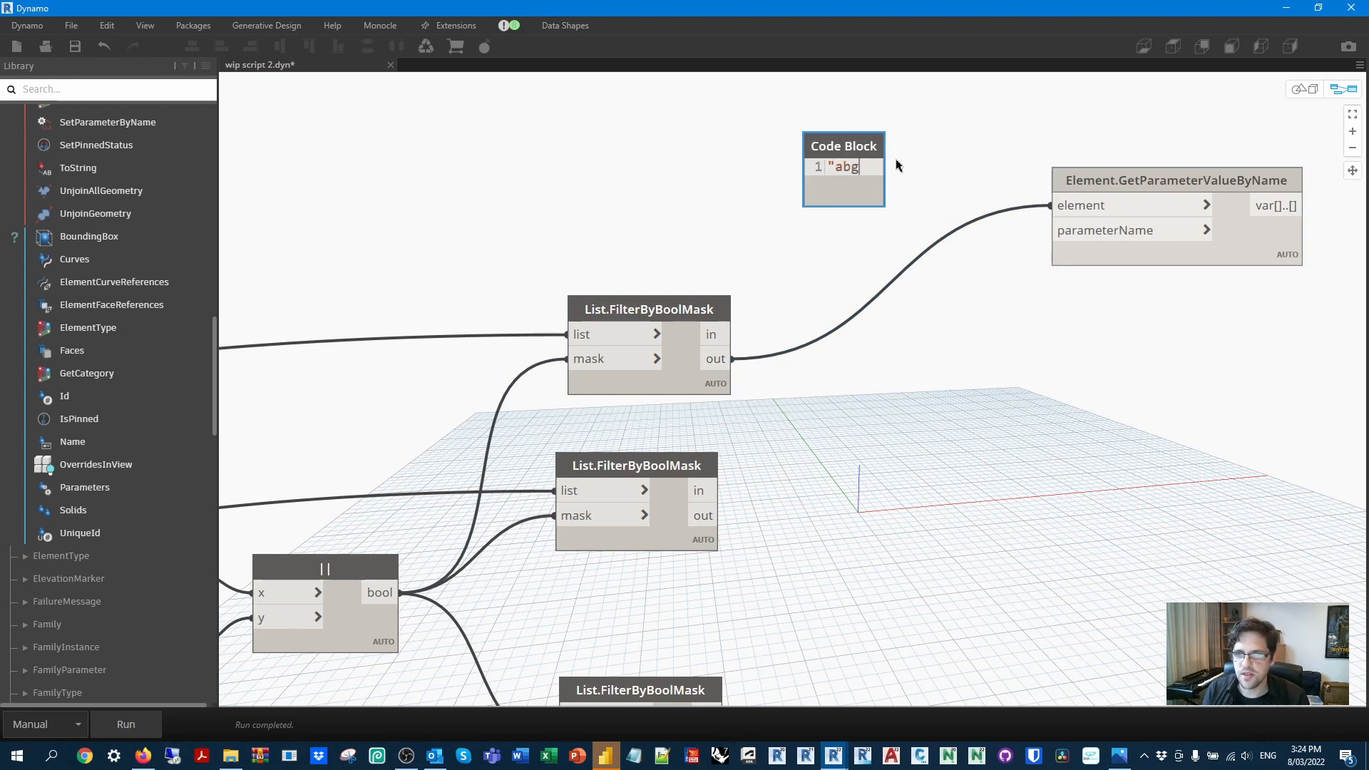
pyautogui.write('ABG_CostItemized"')
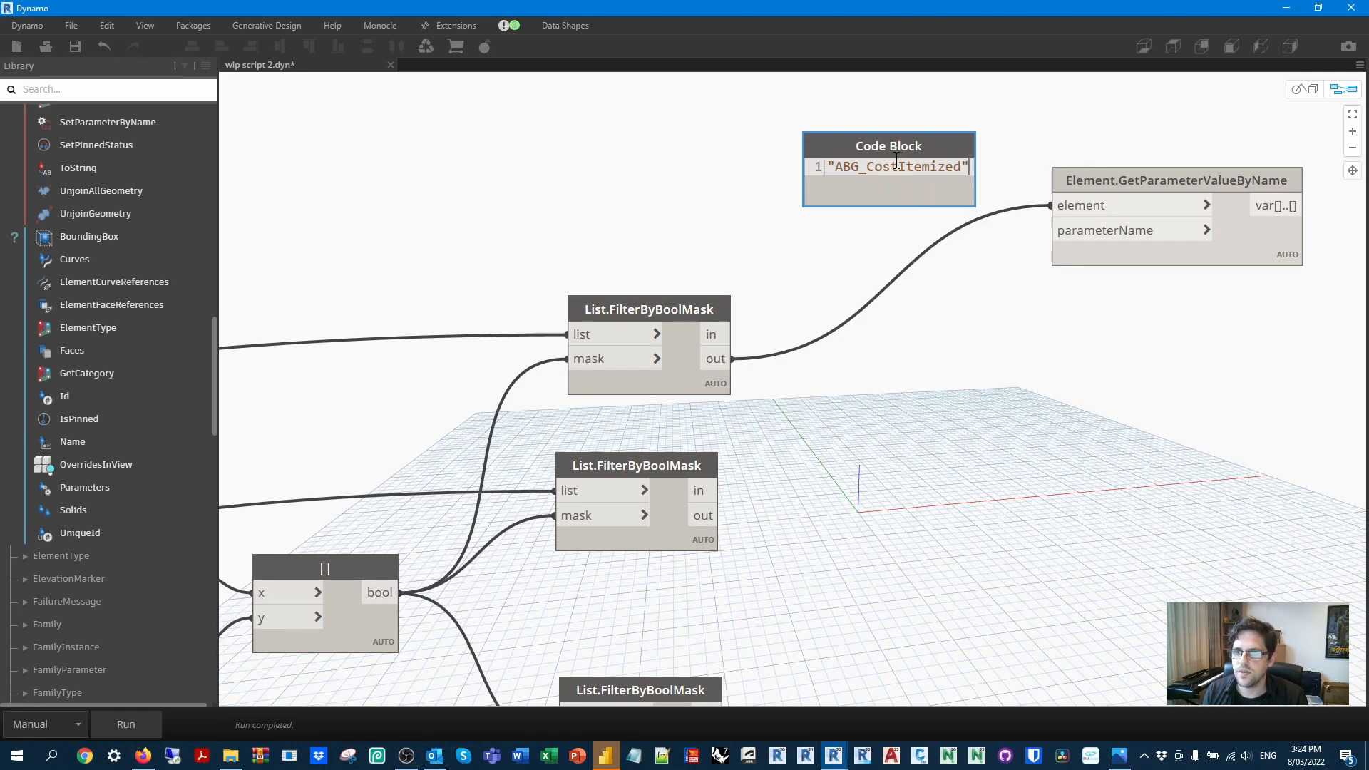
pyautogui.click(992, 182)
pyautogui.moveTo(992, 166); pyautogui.dragTo(1054, 230)
pyautogui.moveTo(952, 437); pyautogui.dragTo(784, 439, button='middle')
pyautogui.moveTo(1012, 280)
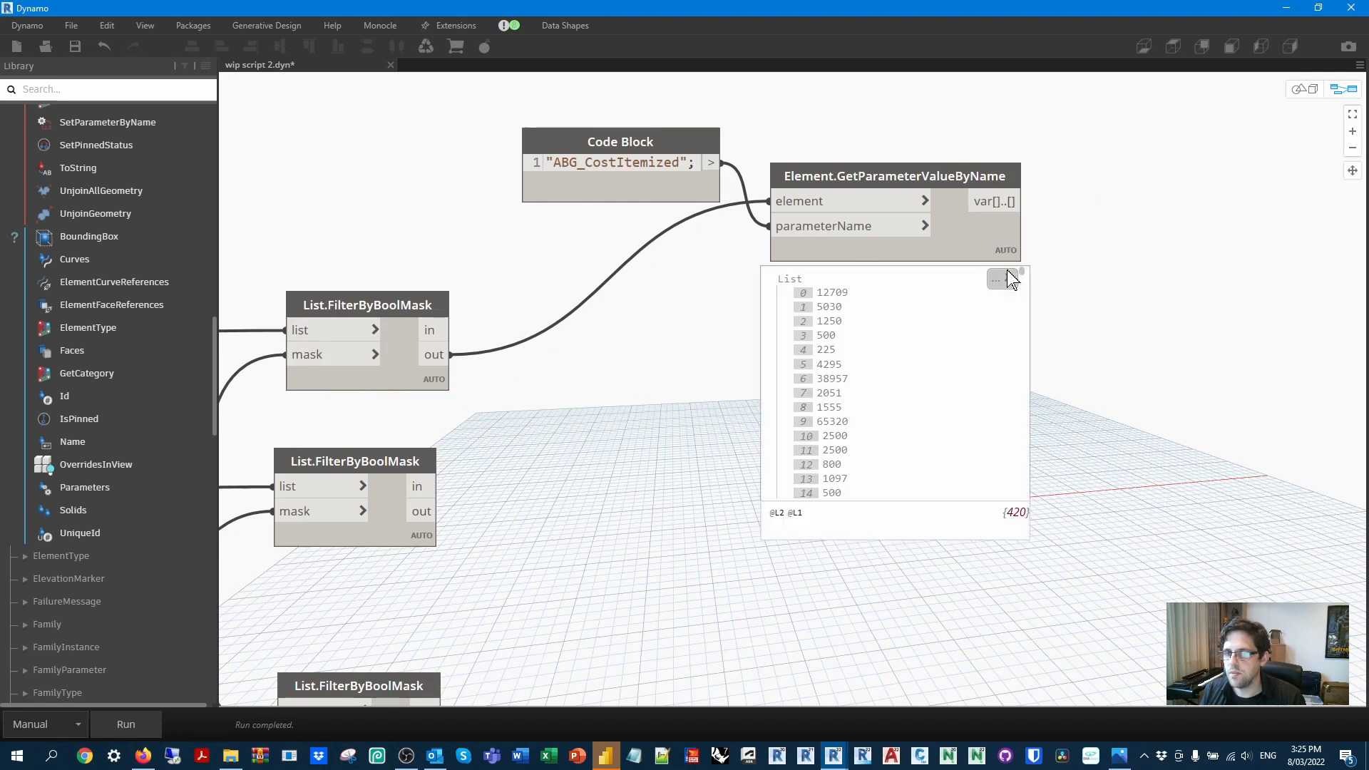
# Move the "ABG_CostItemized" code block and its Element.GetParameterValueByName node together further up and to the right.
pyautogui.moveTo(1106, 275); pyautogui.dragTo(949, 274, button='middle')
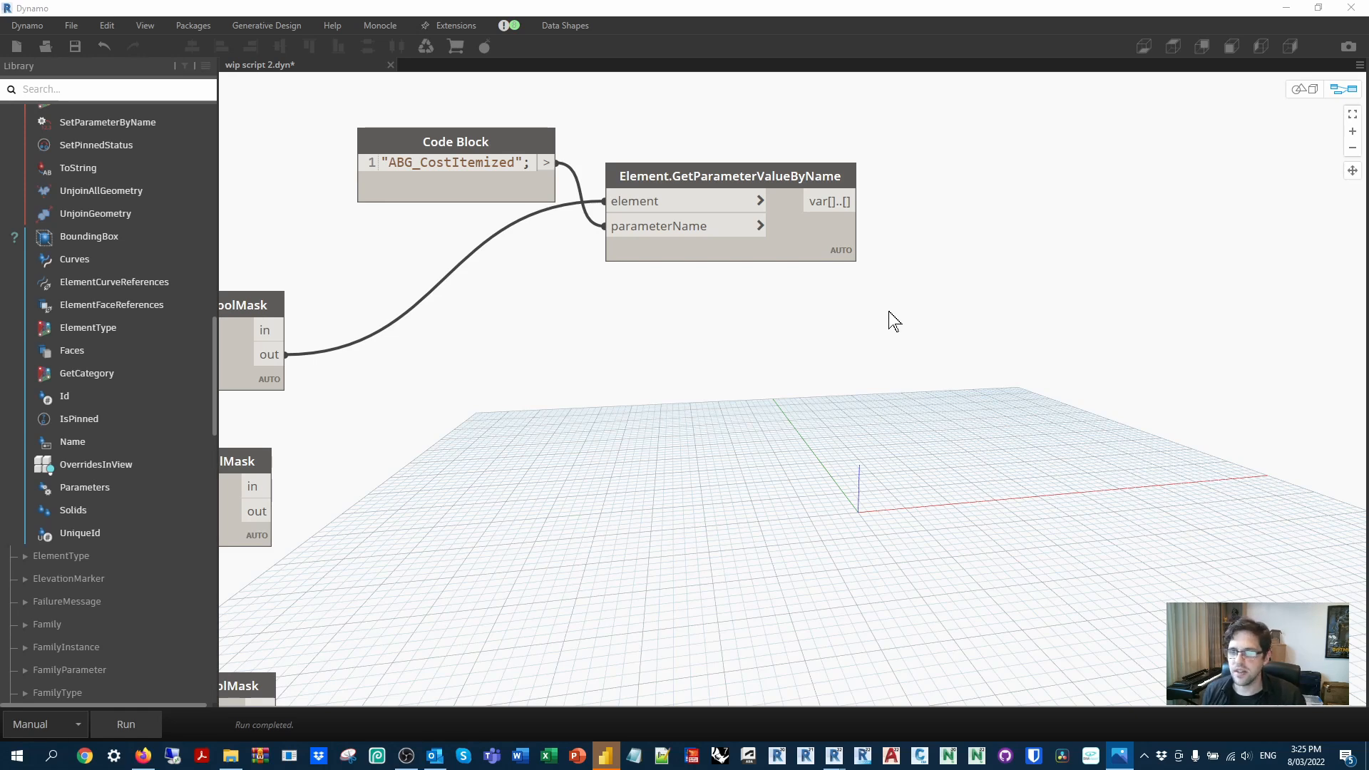
pyautogui.moveTo(929, 305); pyautogui.dragTo(477, 132)
pyautogui.moveTo(707, 180); pyautogui.dragTo(1065, 127)
pyautogui.click(1064, 334)
# Add an Element.GetCategory node below, feed it from the upper filter node's out port and run the graph.
pyautogui.rightClick(862, 289)
pyautogui.write('getcate')
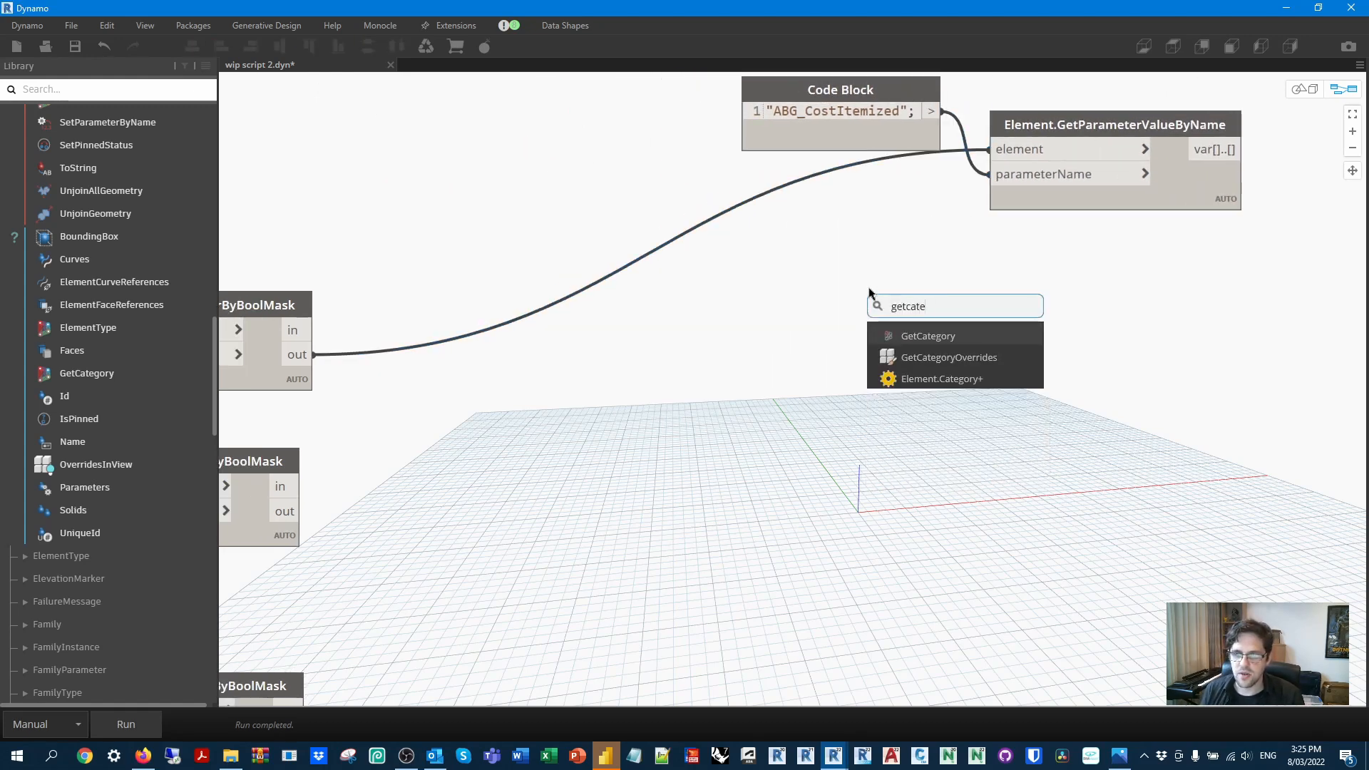
pyautogui.click(943, 334)
pyautogui.moveTo(312, 354); pyautogui.dragTo(945, 376)
pyautogui.click(125, 723)
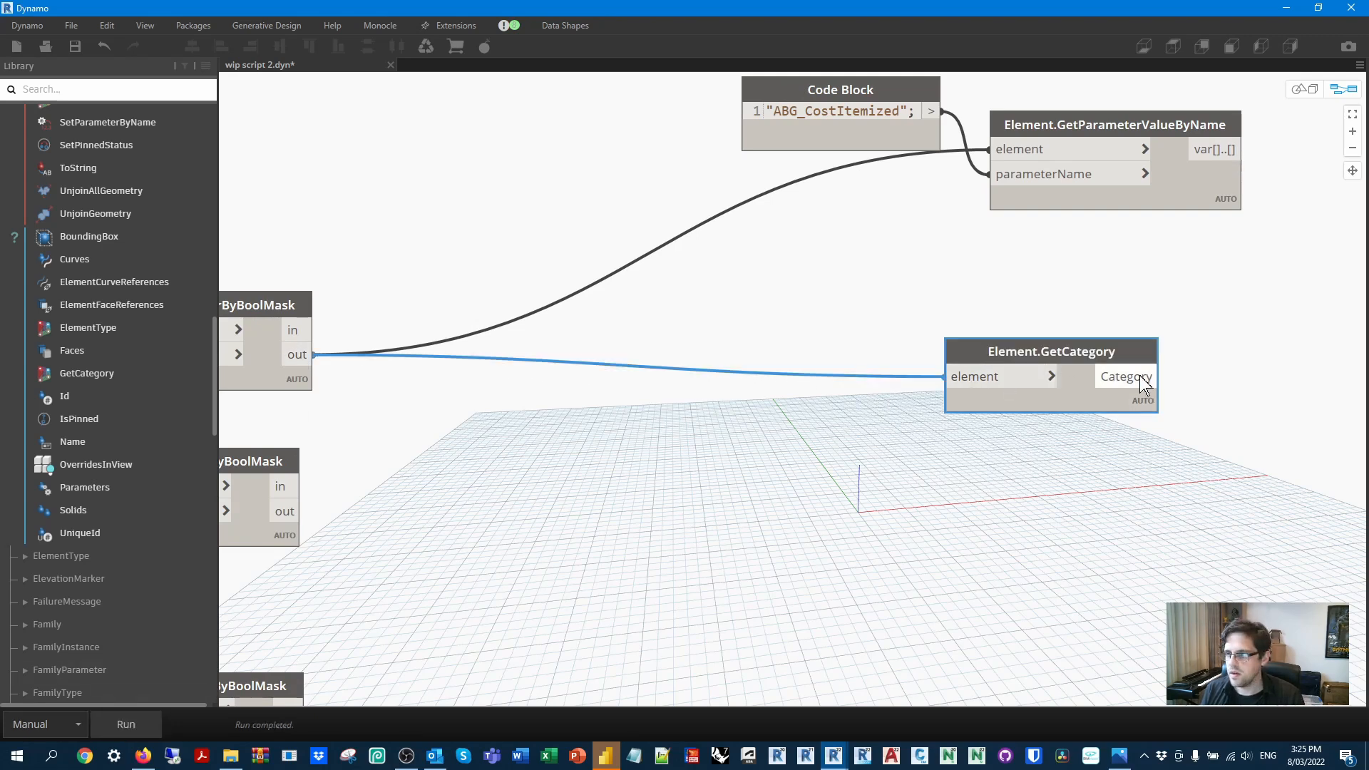
pyautogui.moveTo(1149, 417)
pyautogui.moveTo(1110, 350); pyautogui.dragTo(1186, 309)
# Add a Category.Name node fed by Element.GetCategory and reposition the two category nodes together.
pyautogui.moveTo(1102, 479); pyautogui.dragTo(781, 480, button='middle')
pyautogui.rightClick(1058, 387)
pyautogui.write('category')
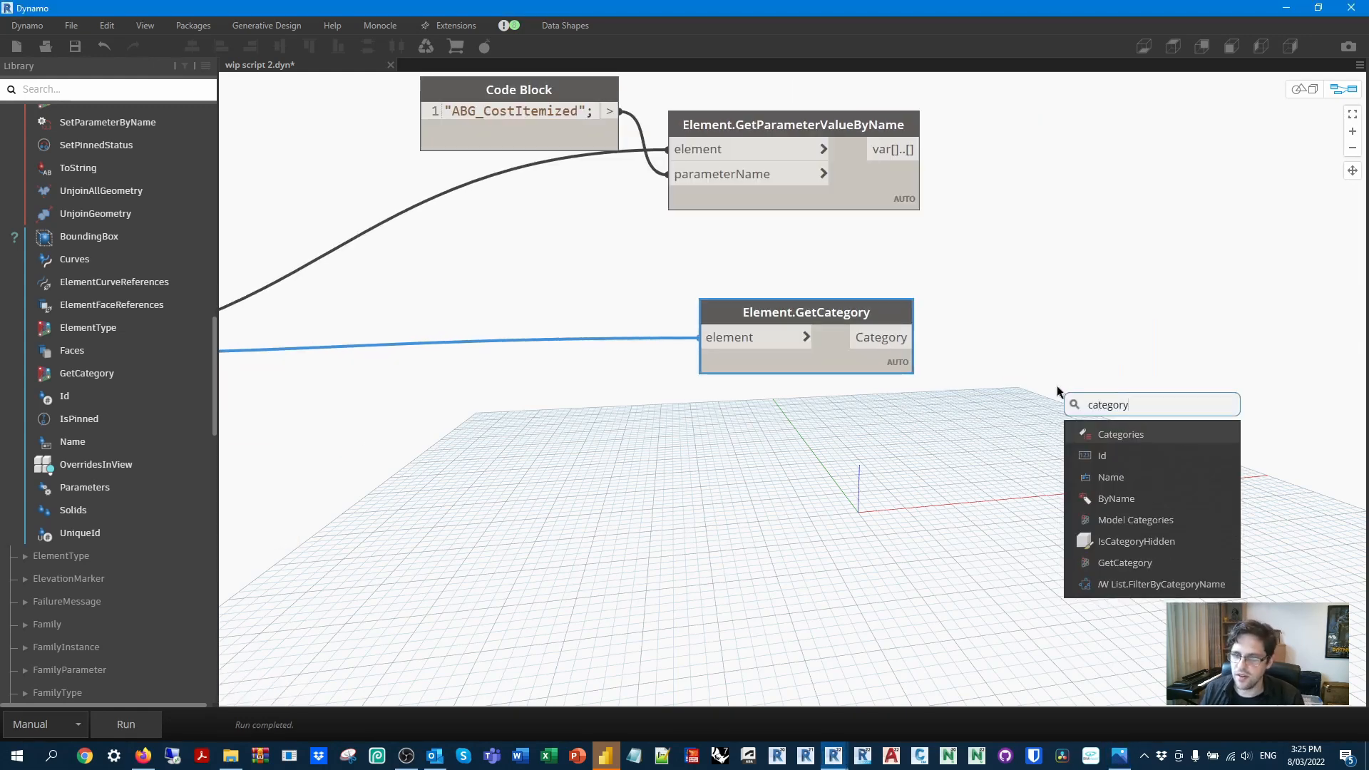
pyautogui.click(1131, 476)
pyautogui.moveTo(1156, 481); pyautogui.dragTo(982, 308)
pyautogui.moveTo(913, 338); pyautogui.dragTo(959, 340)
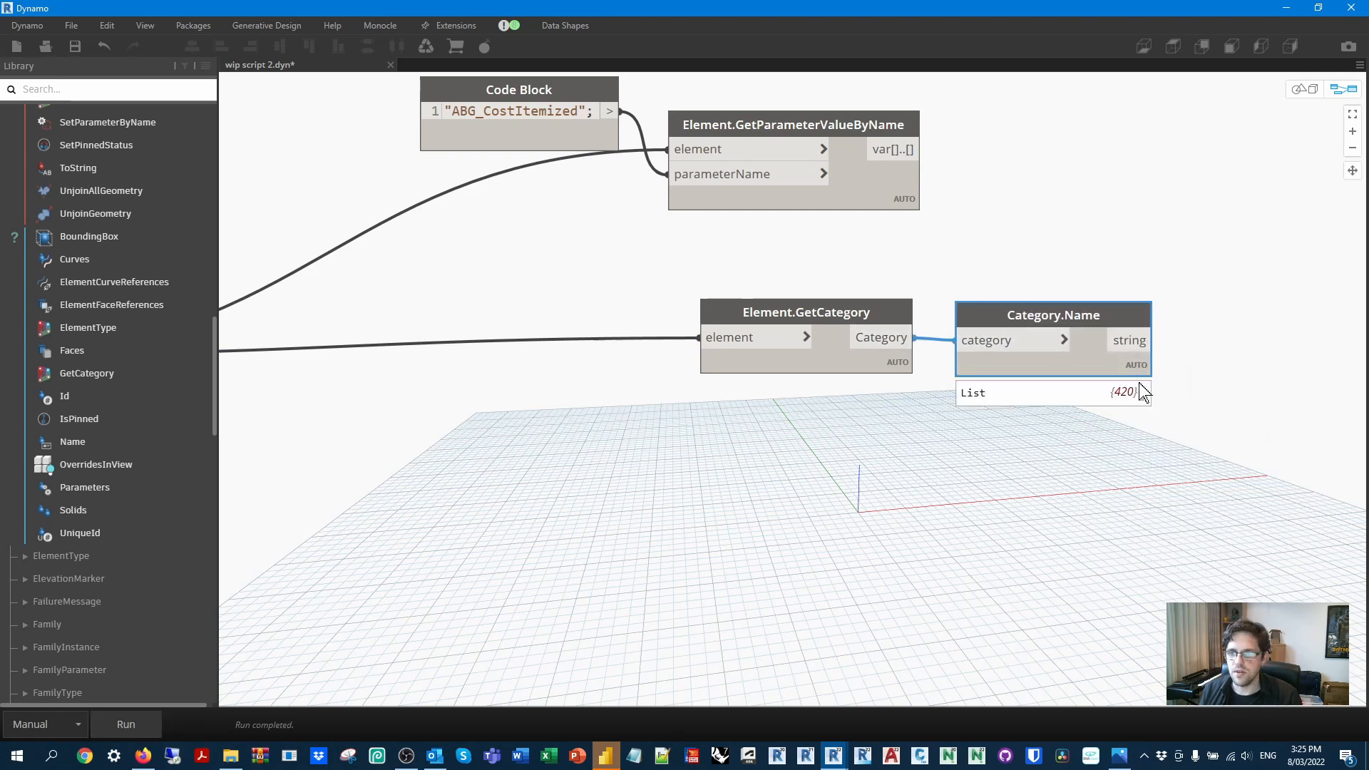
pyautogui.keyDown('shift'); pyautogui.click(852, 313); pyautogui.keyUp('shift')
pyautogui.moveTo(1030, 312); pyautogui.dragTo(774, 311)
# Duplicate the "ABG_CostItemized" code block with its Element.GetParameterValueByName node and place the copies to the right of the middle filter node.
pyautogui.moveTo(712, 553); pyautogui.dragTo(968, 460, button='middle')
pyautogui.scroll(-3, 967, 461)
pyautogui.moveTo(797, 490); pyautogui.dragTo(874, 432, button='middle')
pyautogui.click(906, 405)
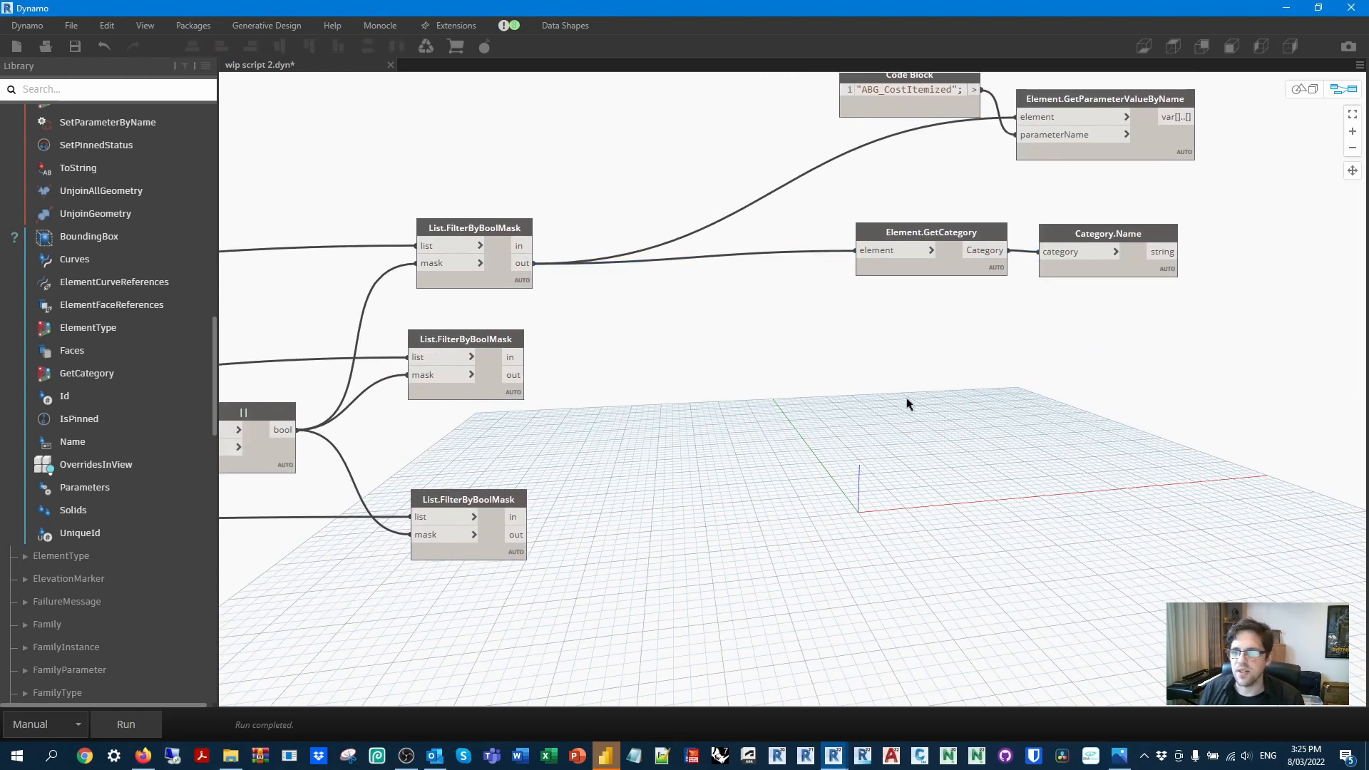
pyautogui.moveTo(1094, 182); pyautogui.dragTo(909, 77)
pyautogui.hotkey('ctrl', 'c')
pyautogui.hotkey('ctrl', 'v')
pyautogui.moveTo(1026, 139); pyautogui.dragTo(854, 357)
pyautogui.scroll(3, 519, 402)
# Rewire the copied Element.GetParameterValueByName node's element input to the middle List.FilterByBoolMask node's out port.
pyautogui.click(507, 364)
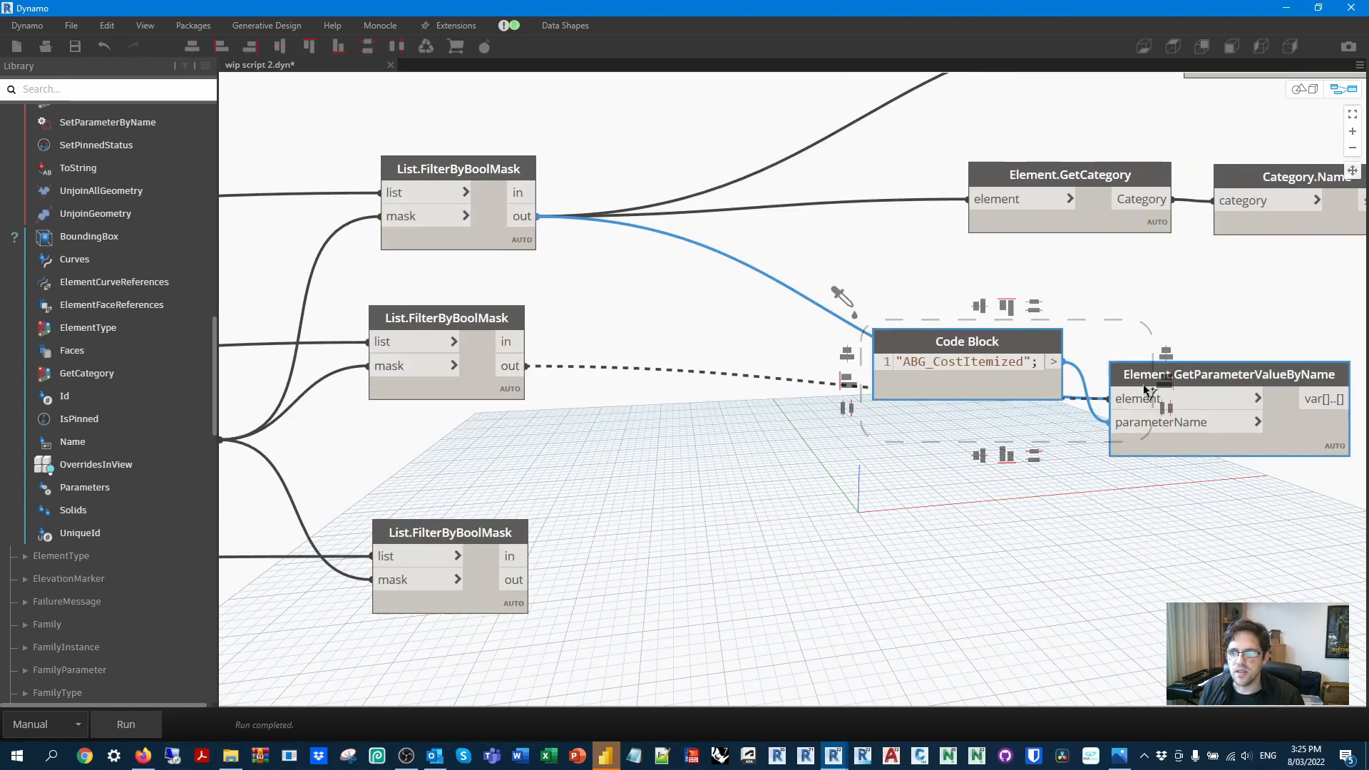
pyautogui.click(1156, 387)
pyautogui.moveTo(1140, 314); pyautogui.dragTo(699, 369)
pyautogui.click(525, 367)
pyautogui.click(1108, 398)
# Replace the copied code block's content with the list ["ABG_CostGroup", "Description", "Cost"].
pyautogui.moveTo(808, 393); pyautogui.dragTo(846, 427)
pyautogui.moveTo(920, 450); pyautogui.dragTo(650, 455)
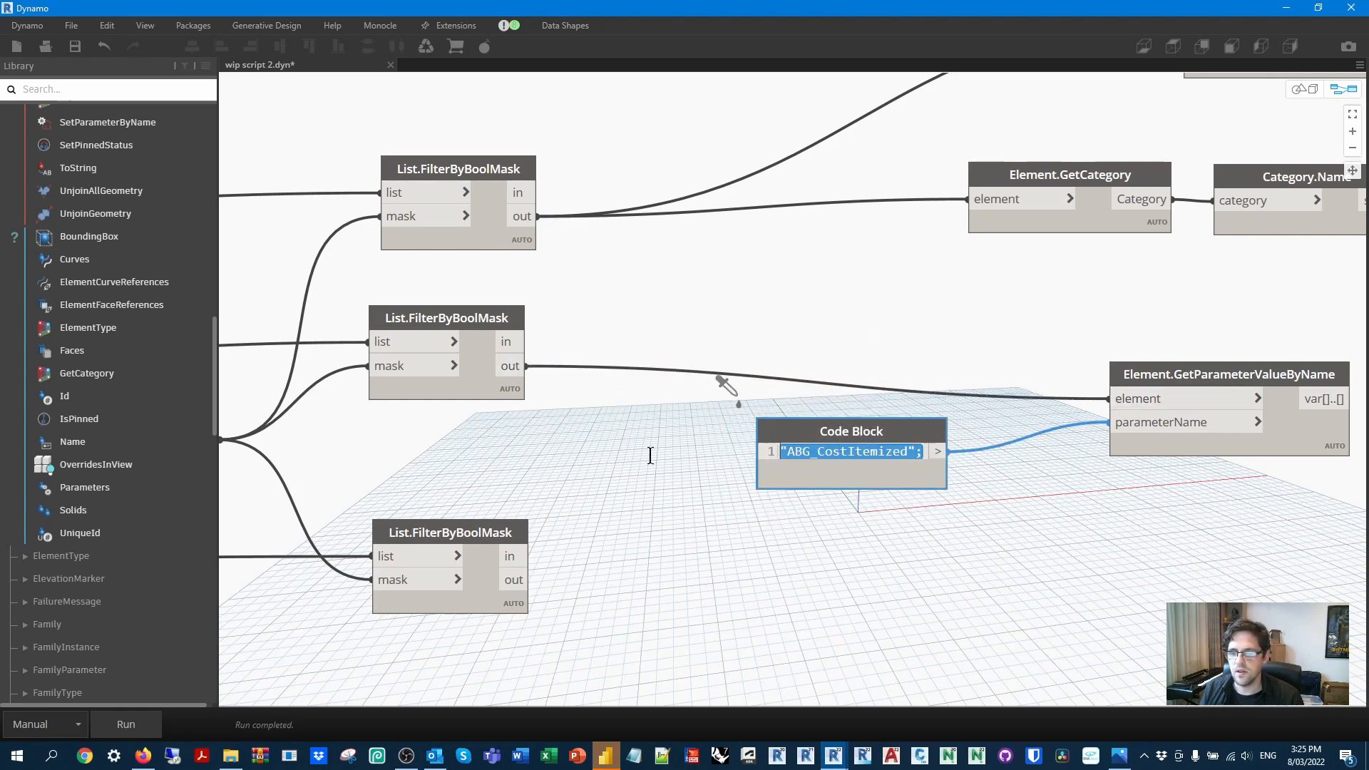
pyautogui.write('["')
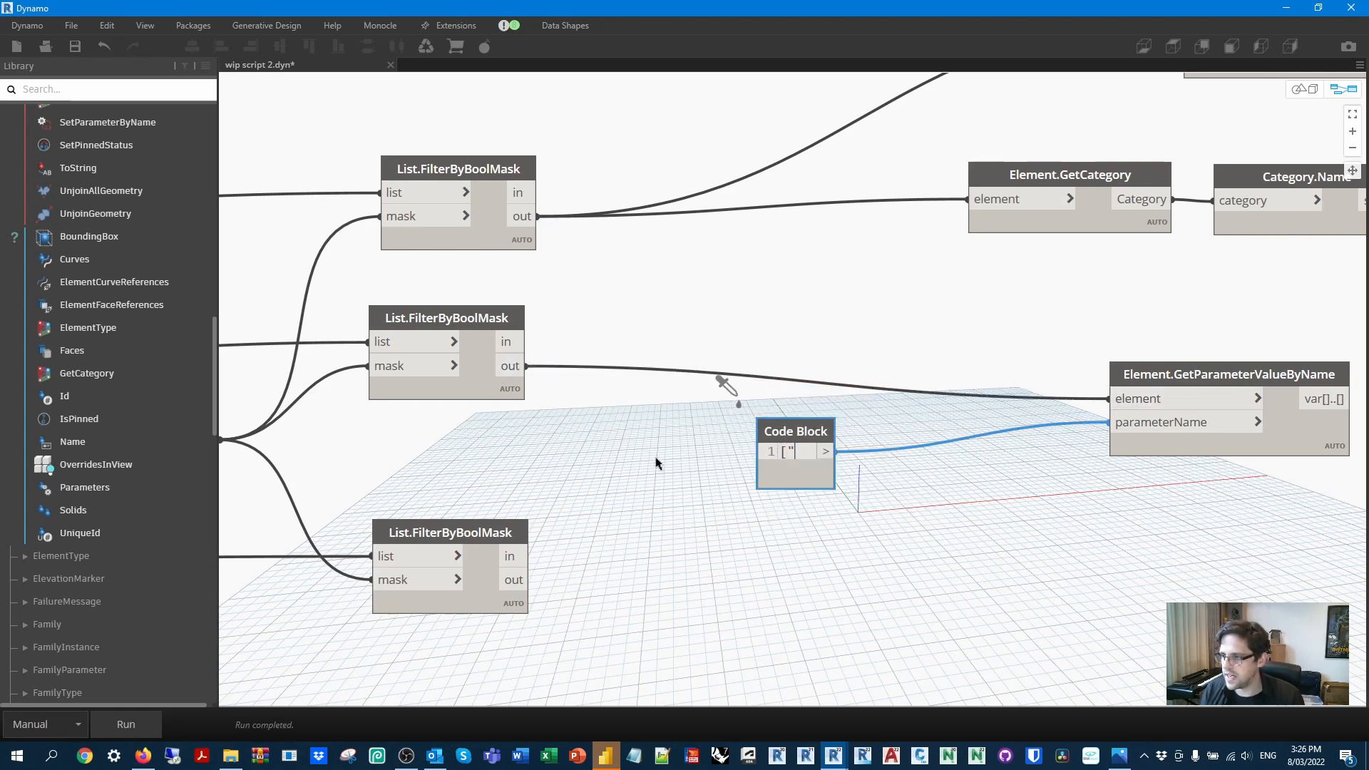
pyautogui.write('ABFG')
pyautogui.press('BackSpace')
pyautogui.press('BackSpace')
pyautogui.write('G_Cost')
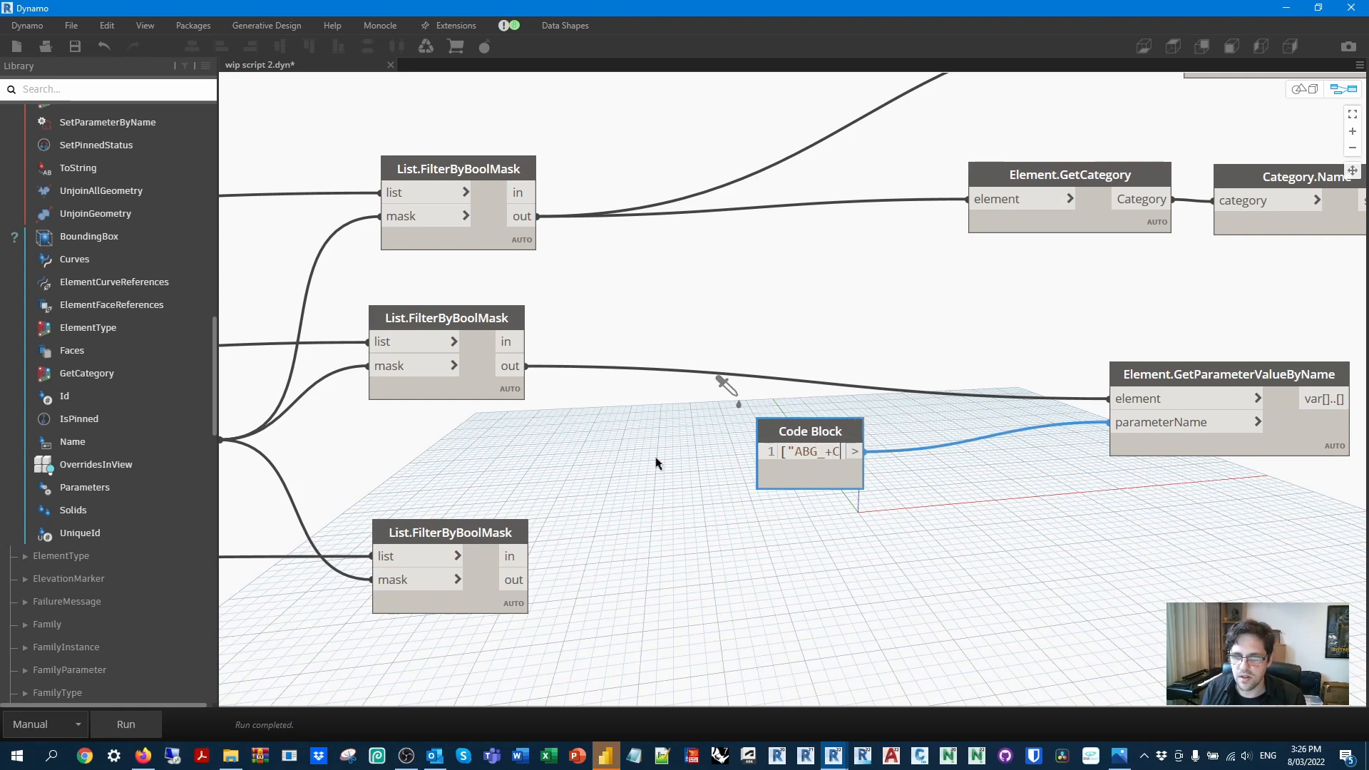
pyautogui.write('Gro')
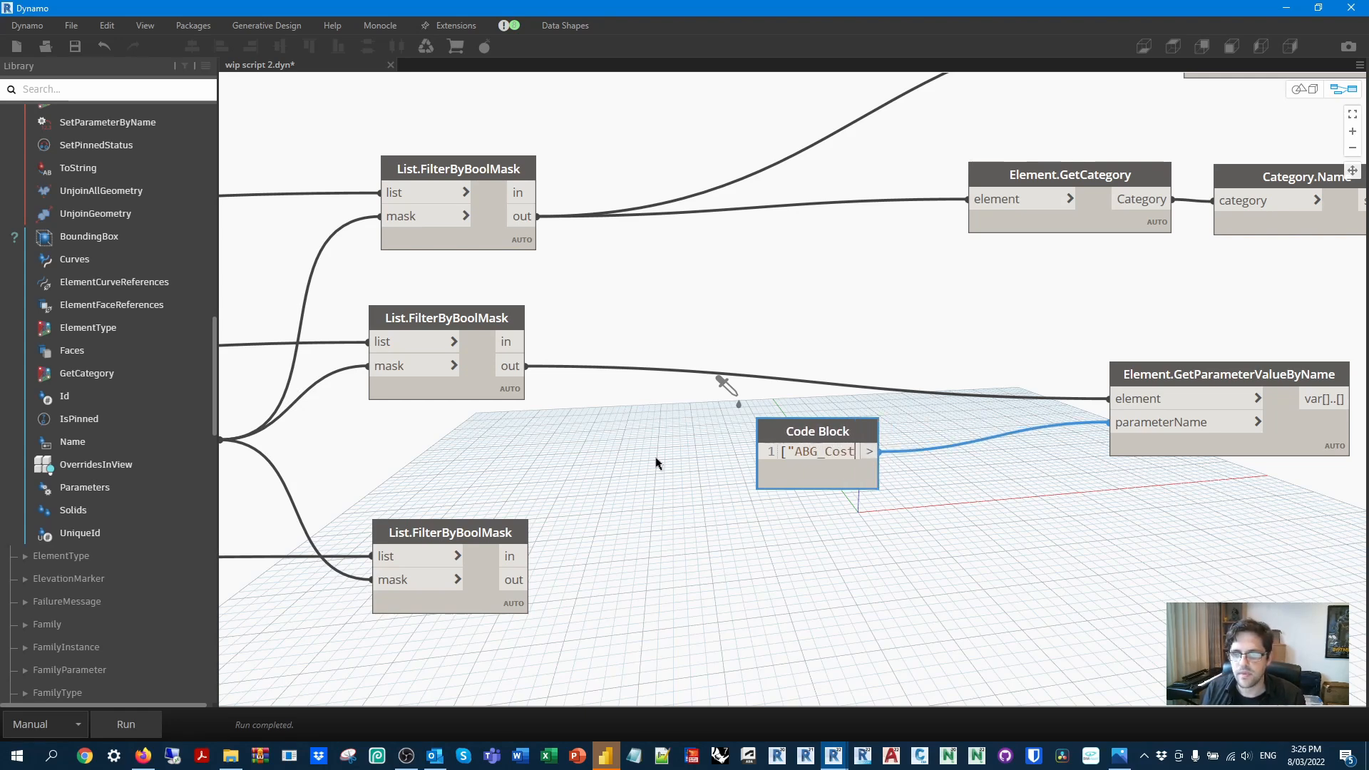
pyautogui.write('up"')
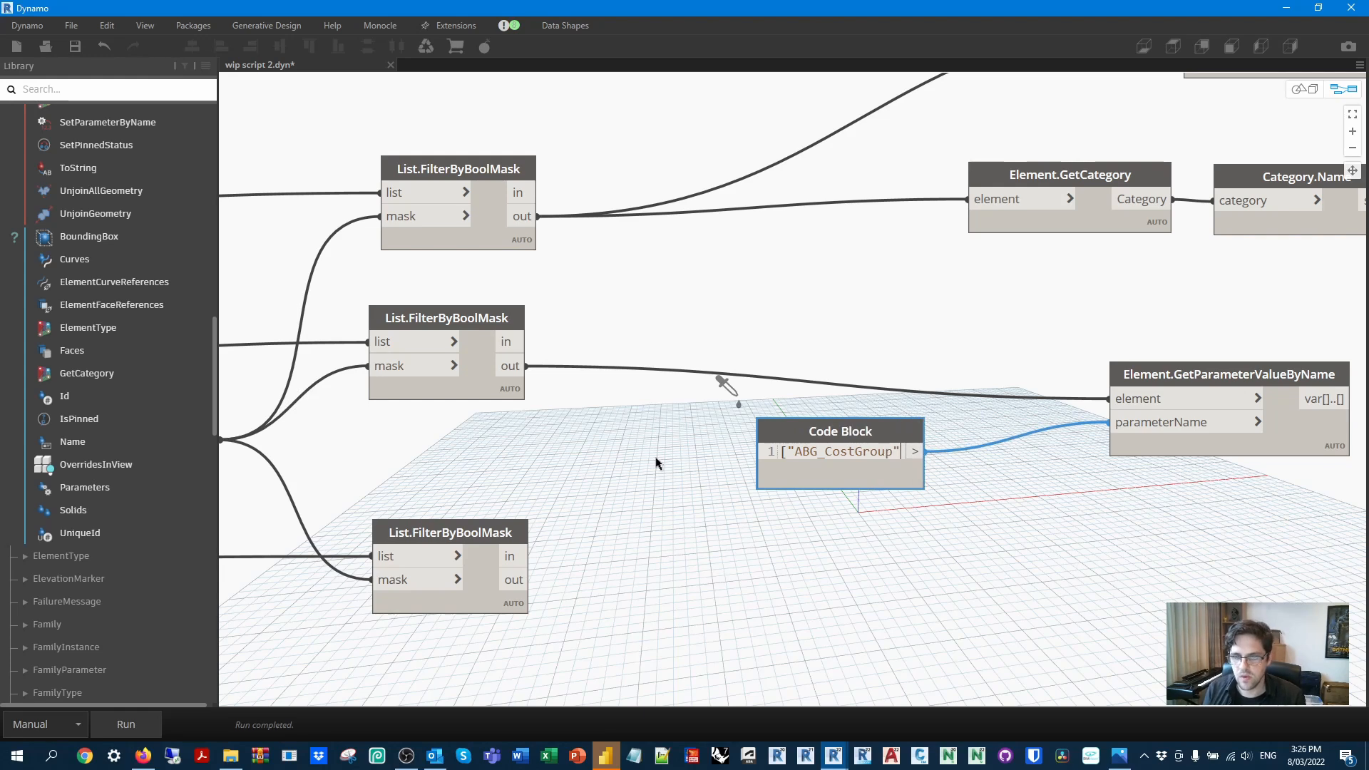
pyautogui.write(',')
pyautogui.press('Return')
pyautogui.write('"')
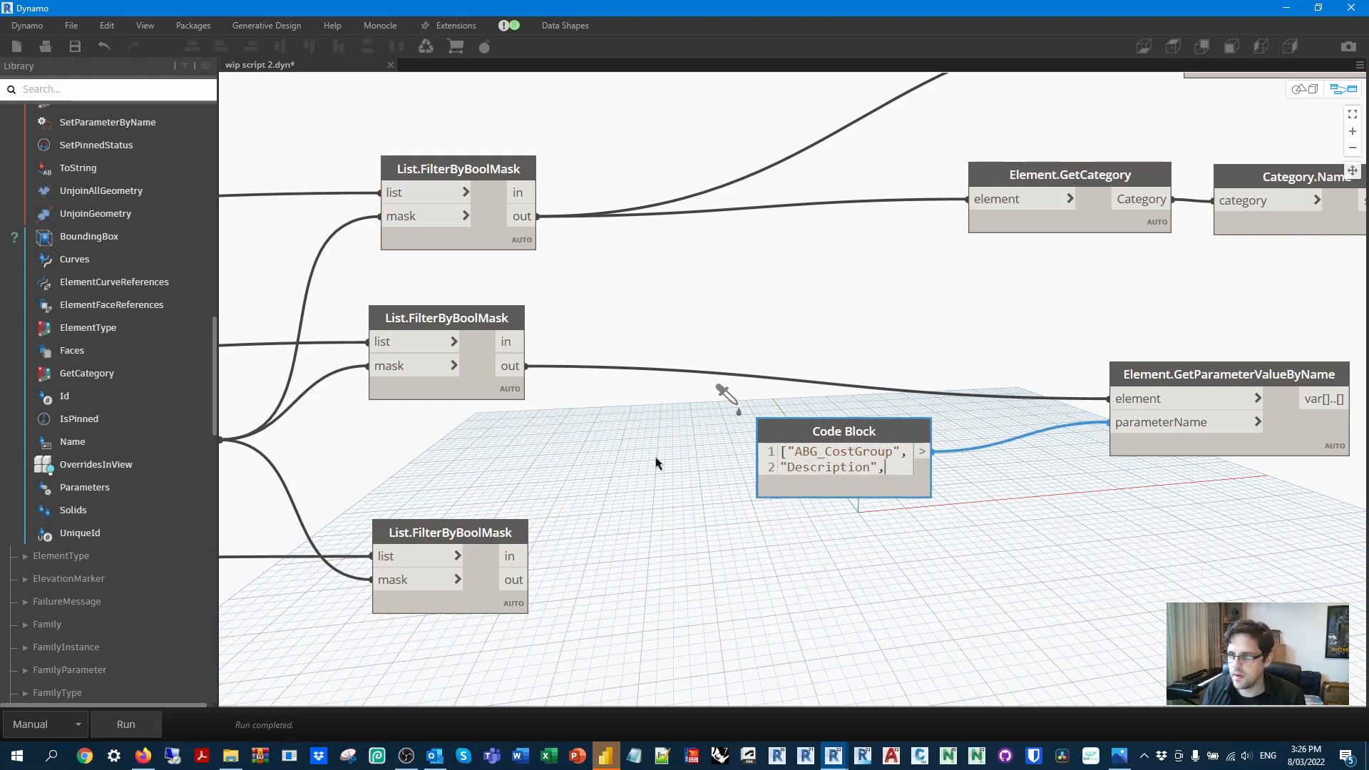
pyautogui.write('Description",')
pyautogui.press('Return')
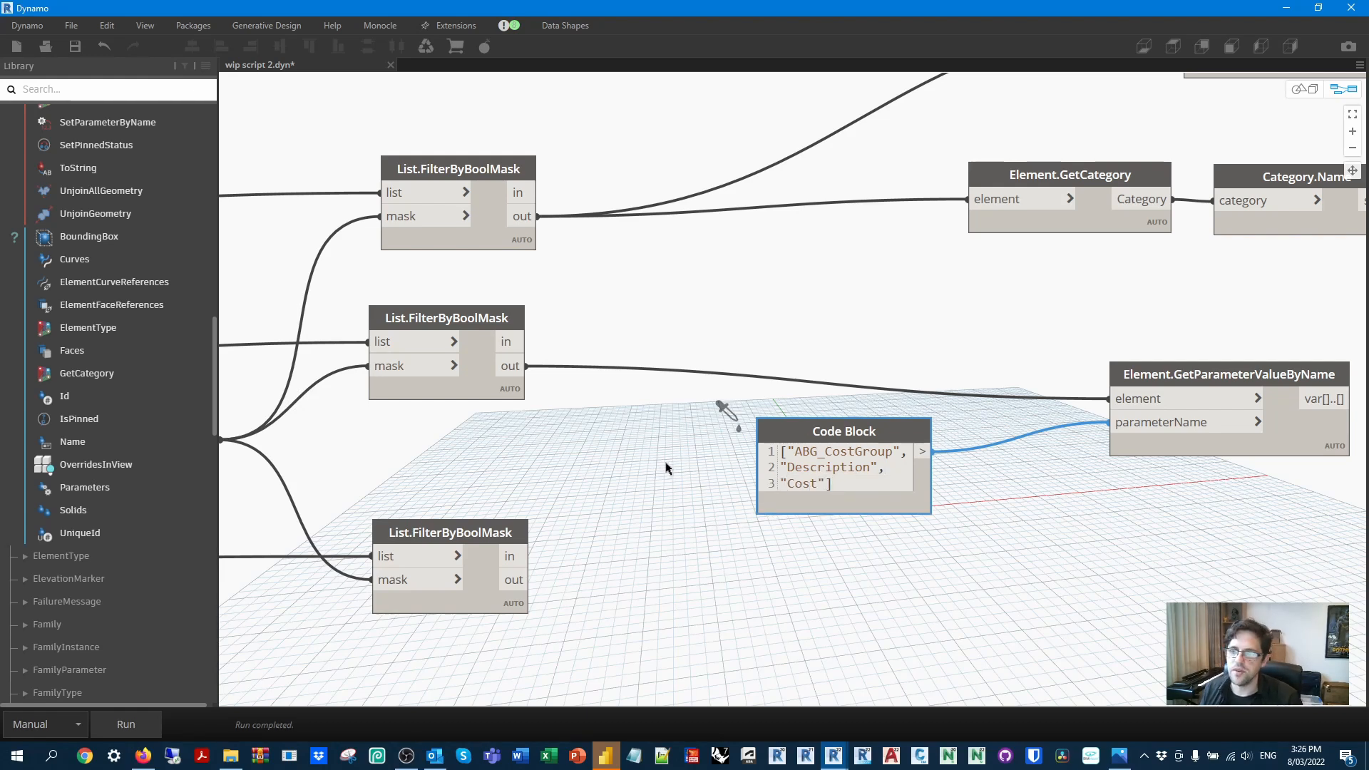
pyautogui.moveTo(1171, 365); pyautogui.dragTo(1092, 338)
pyautogui.moveTo(1179, 487); pyautogui.dragTo(1109, 478, button='middle')
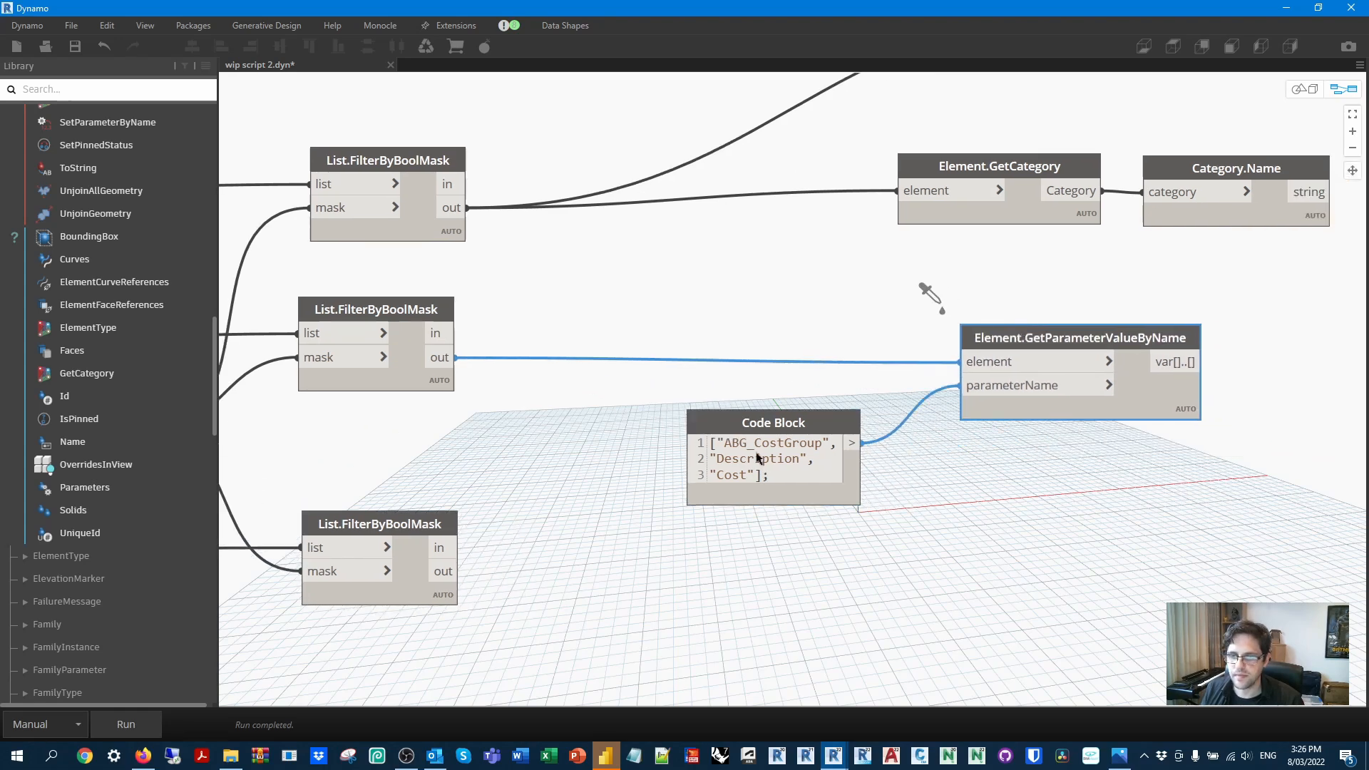
pyautogui.moveTo(758, 459); pyautogui.dragTo(359, 427, button='middle')
pyautogui.click(709, 330)
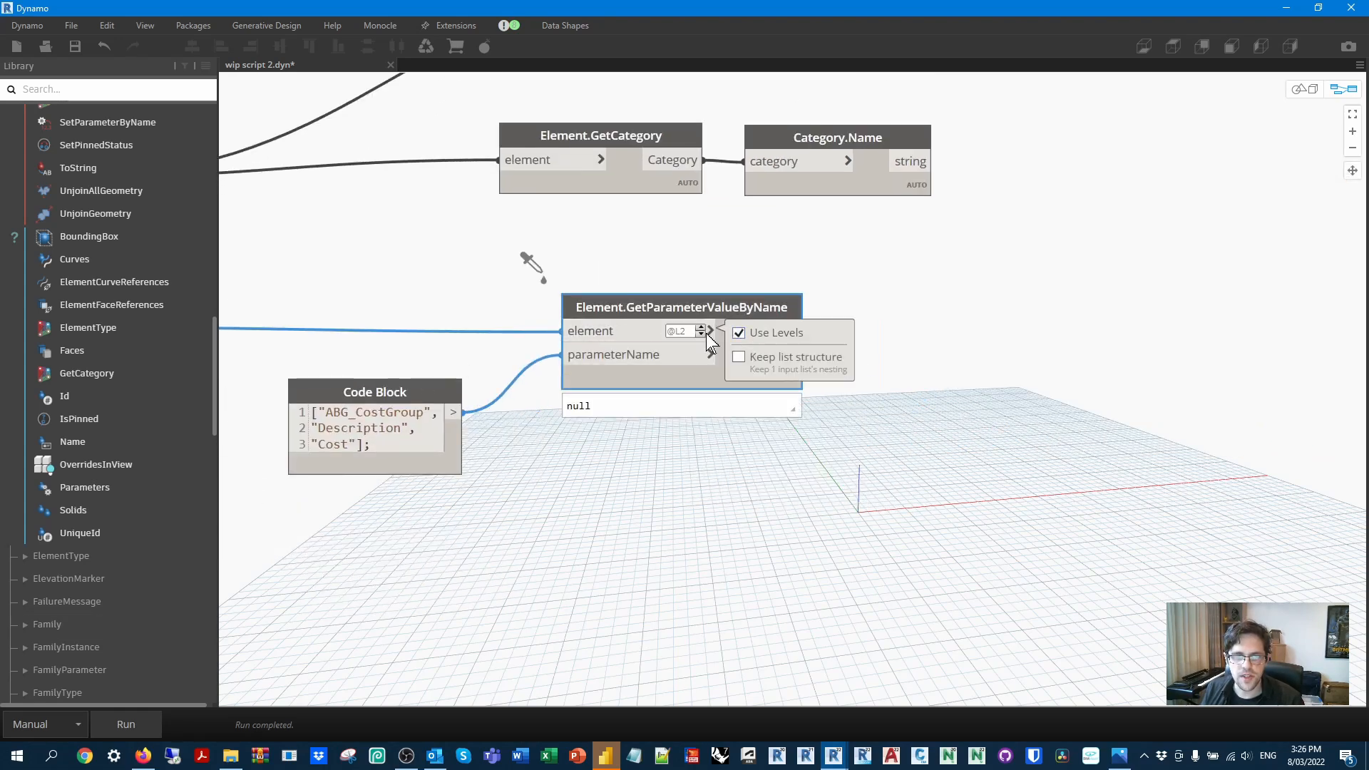
pyautogui.click(701, 335)
pyautogui.click(710, 355)
pyautogui.click(738, 356)
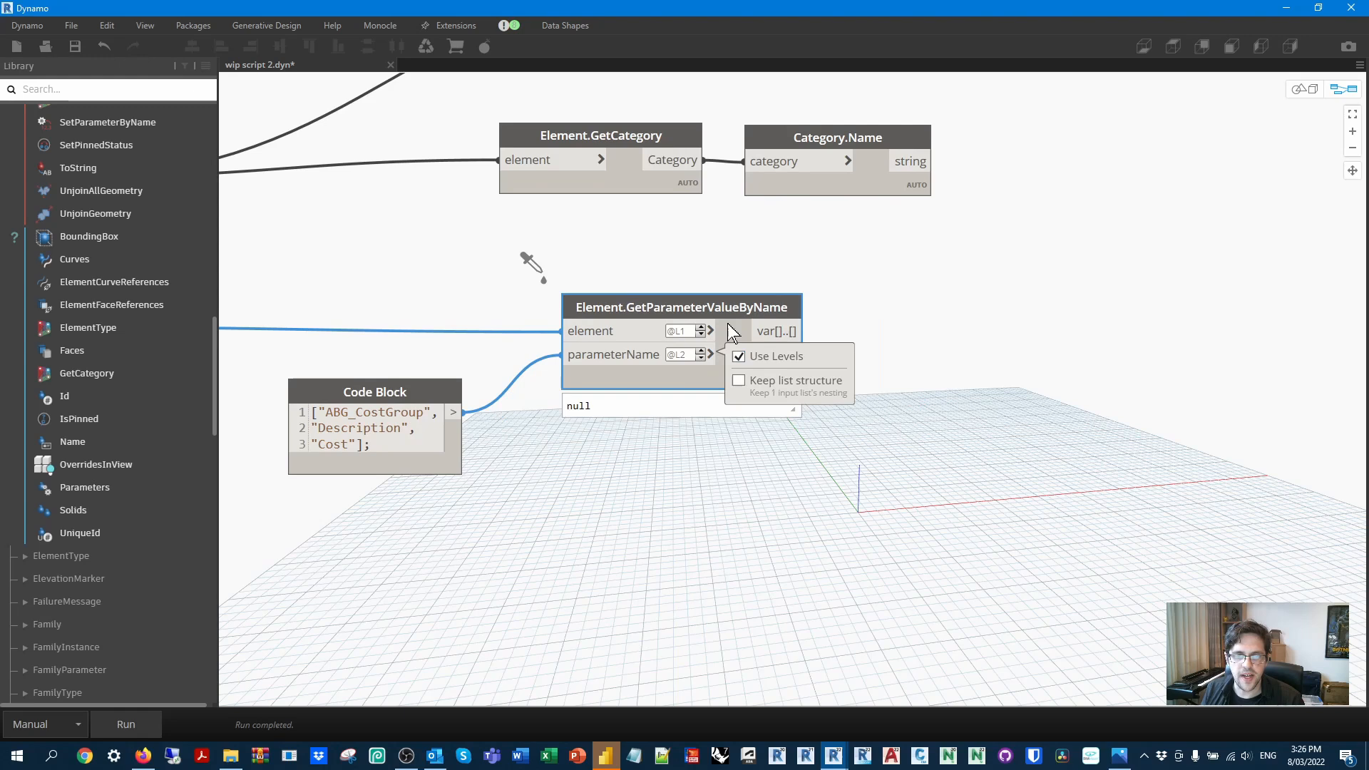
# Set the Element.GetParameterValueByName node's lacing to Longest, then run the script and check its output list.
pyautogui.rightClick(760, 366)
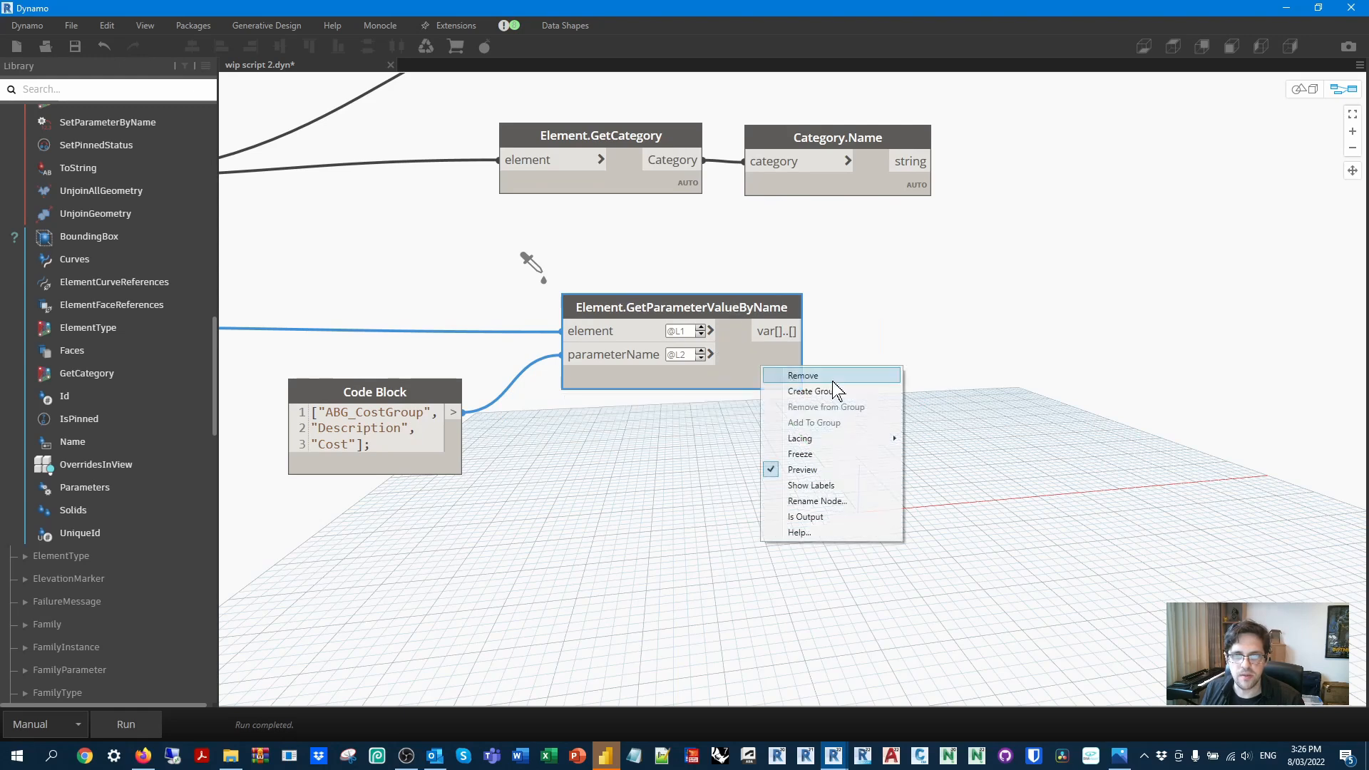
pyautogui.click(948, 470)
pyautogui.click(125, 724)
pyautogui.moveTo(788, 367)
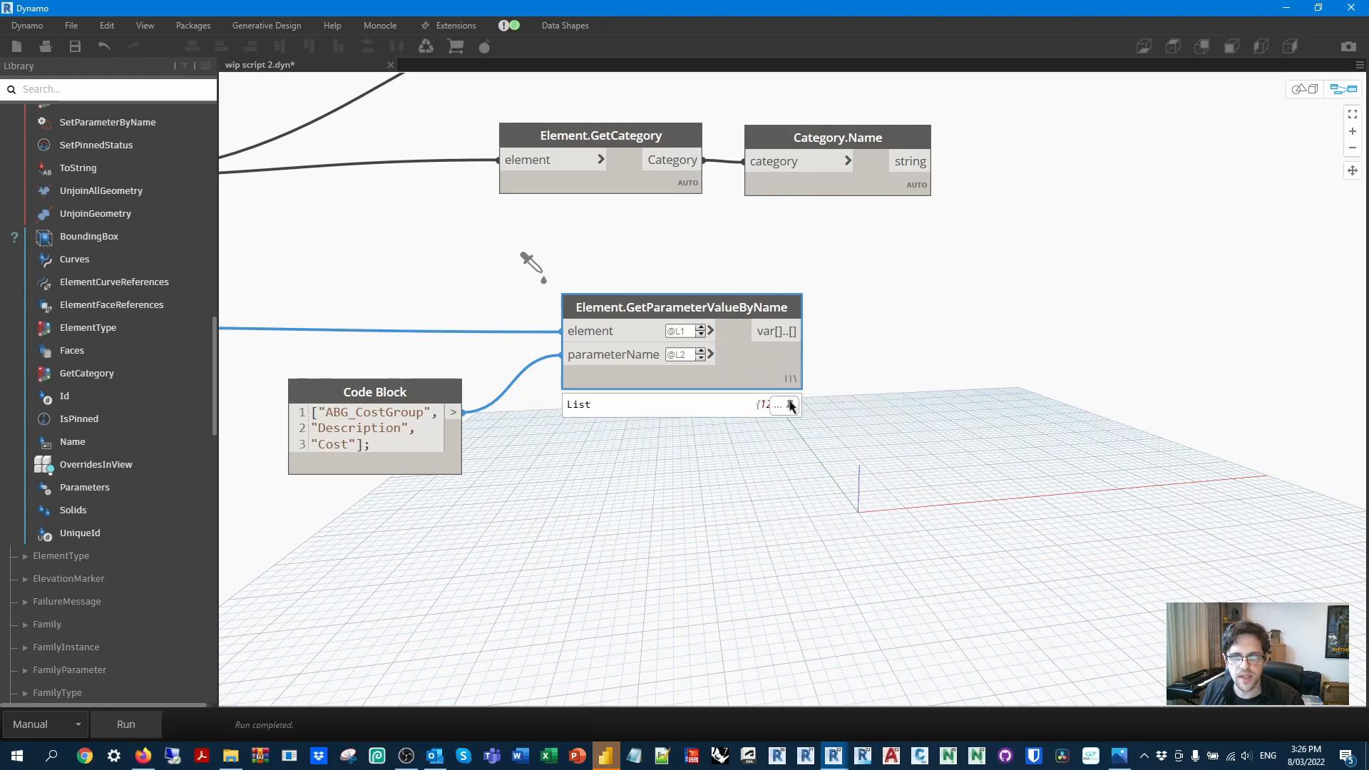
pyautogui.click(789, 405)
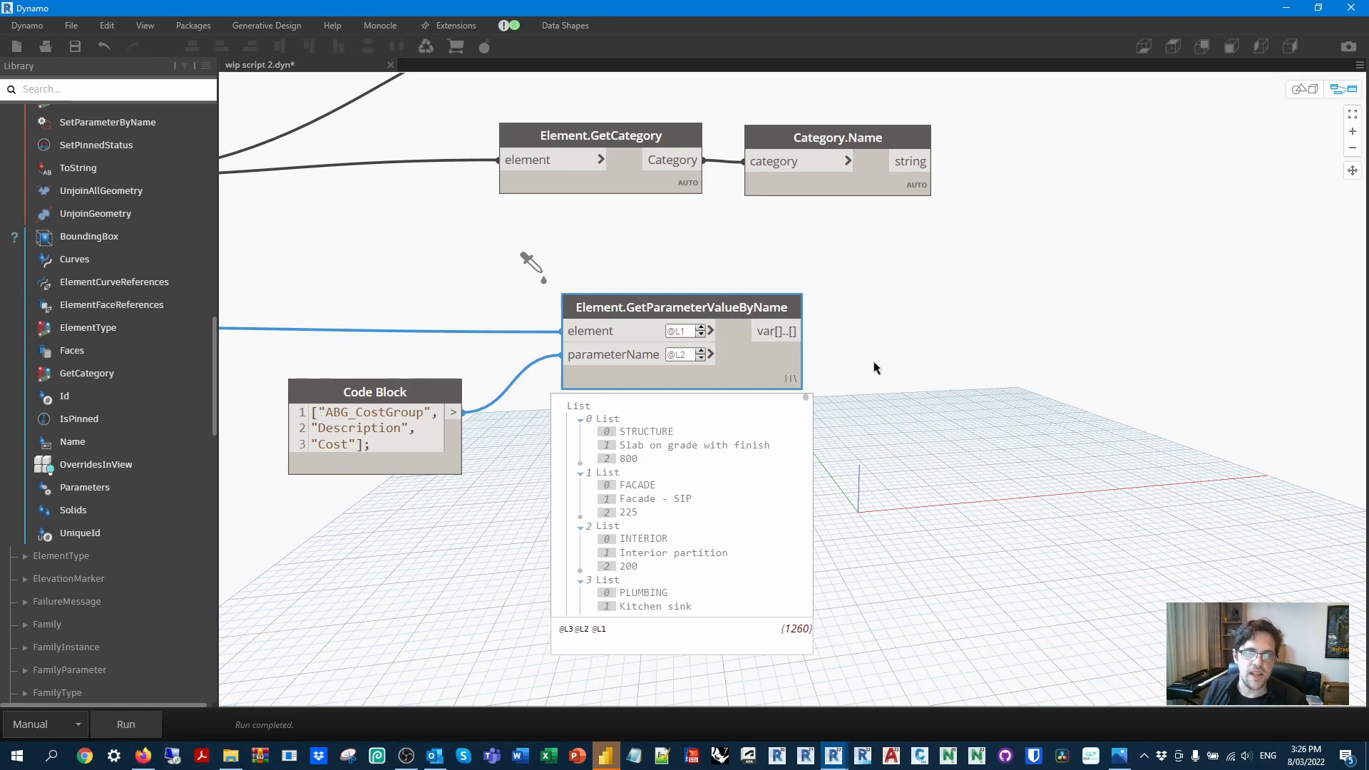
pyautogui.moveTo(786, 414)
# Add a List.Transpose node fed by the type parameter values and run the script to check its output.
pyautogui.rightClick(957, 402)
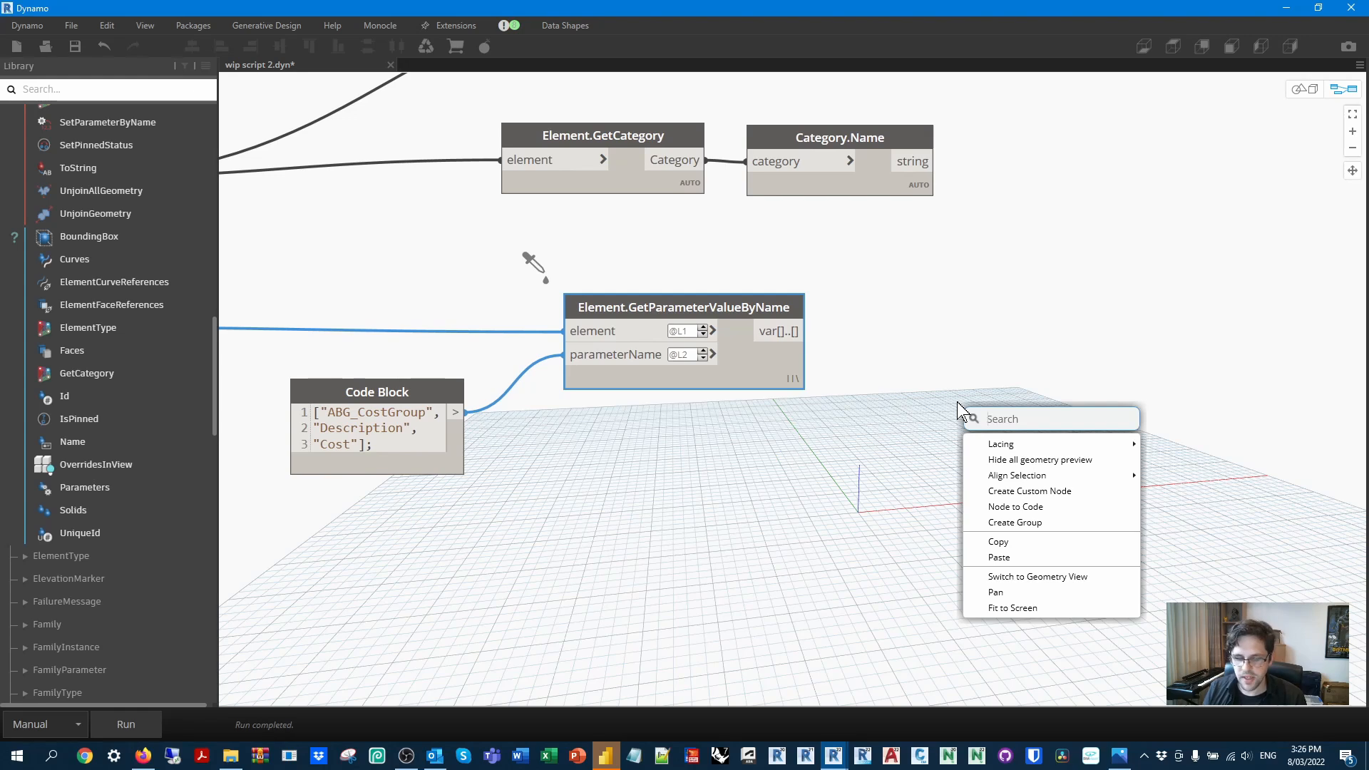
pyautogui.write('transpose')
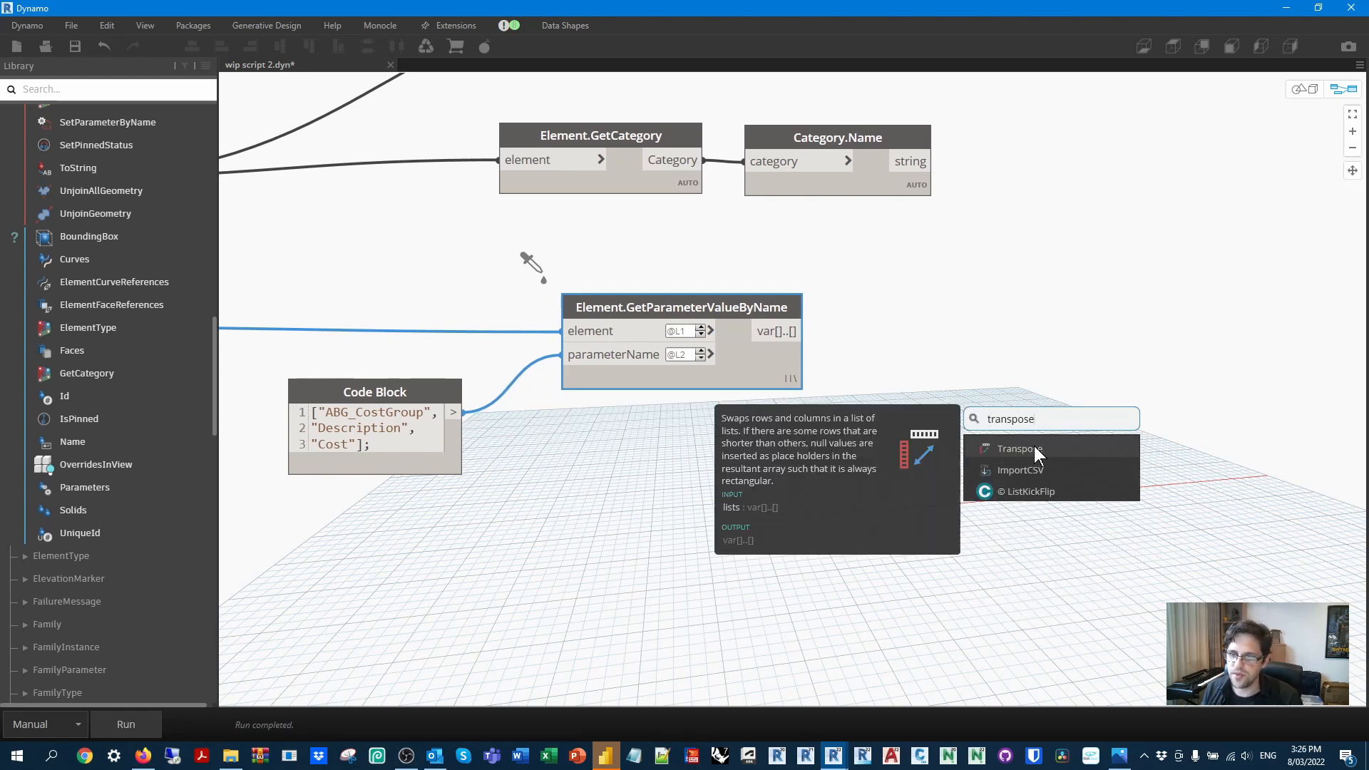
pyautogui.click(1034, 448)
pyautogui.moveTo(1058, 455); pyautogui.dragTo(950, 322)
pyautogui.moveTo(798, 331); pyautogui.dragTo(886, 308)
pyautogui.click(126, 725)
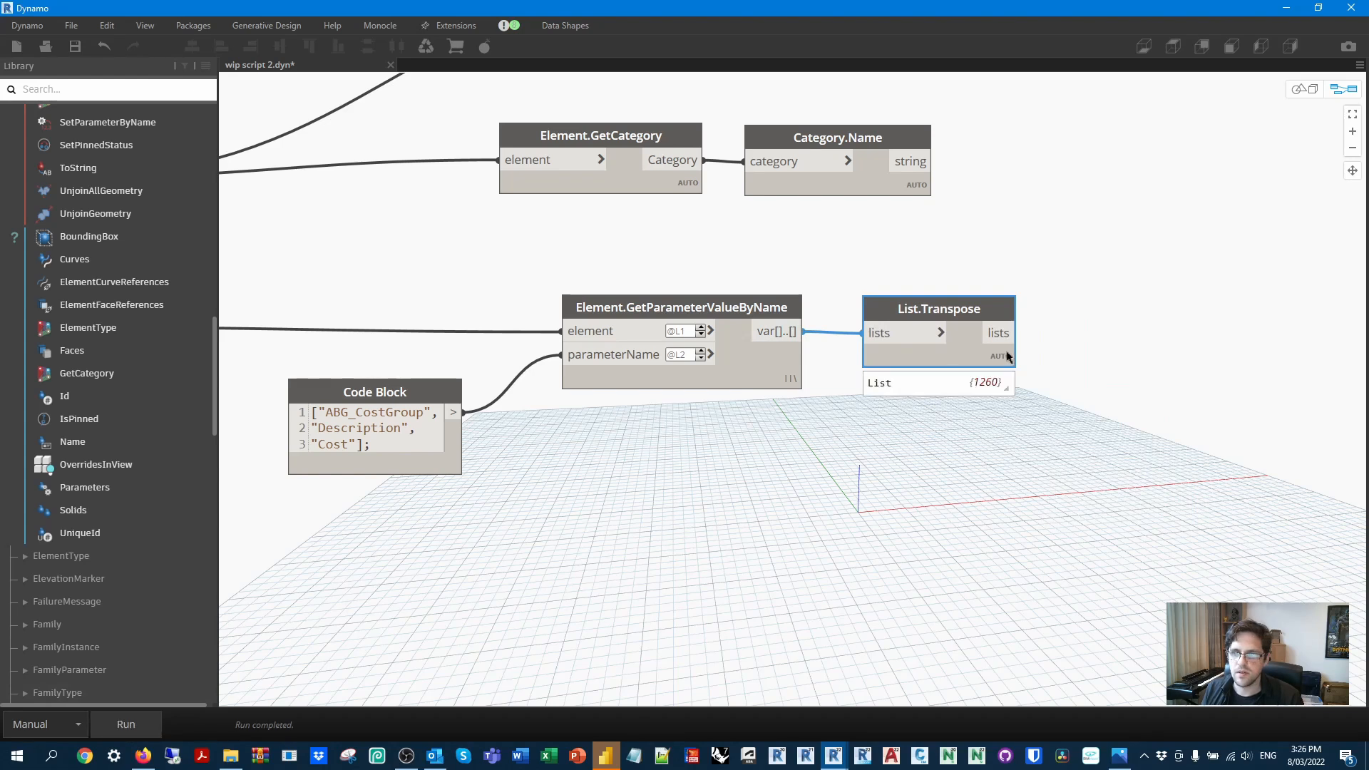
pyautogui.click(1001, 381)
# Add a List.AddItemToEnd node with the lowest List.FilterByBoolMask's out as item and the List.Transpose output as list.
pyautogui.moveTo(1037, 212); pyautogui.dragTo(1007, 456, button='middle')
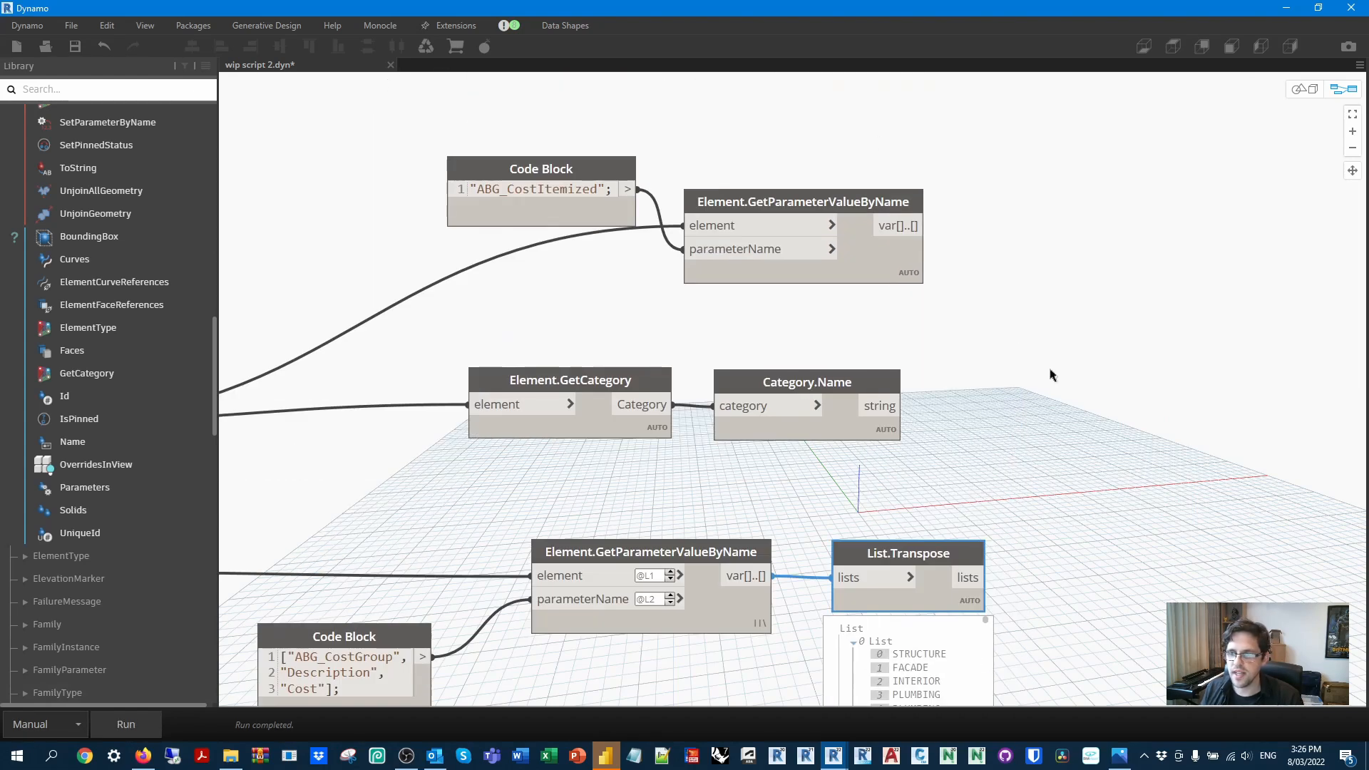
pyautogui.moveTo(1091, 541); pyautogui.dragTo(1162, 355, button='middle')
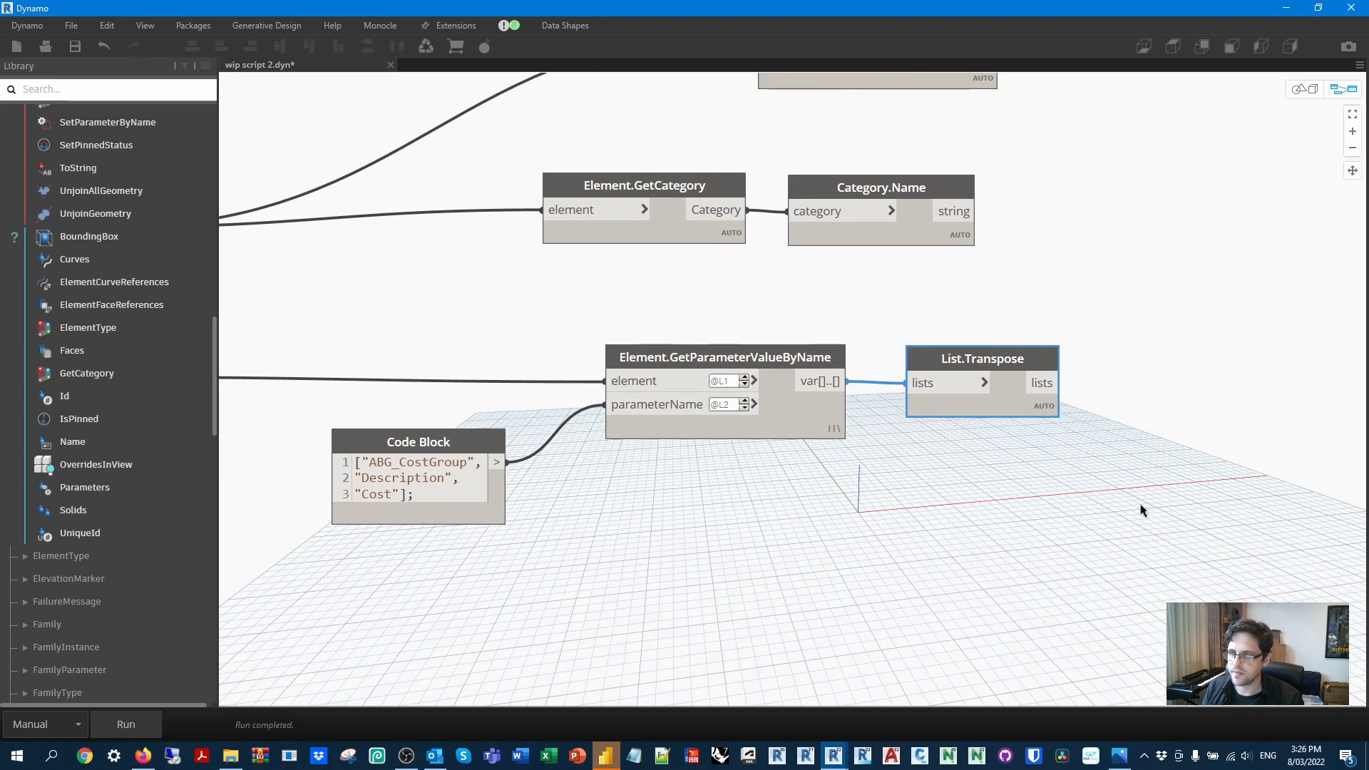
pyautogui.moveTo(1098, 535); pyautogui.dragTo(1066, 390, button='middle')
pyautogui.doubleClick(1040, 410)
pyautogui.write('add')
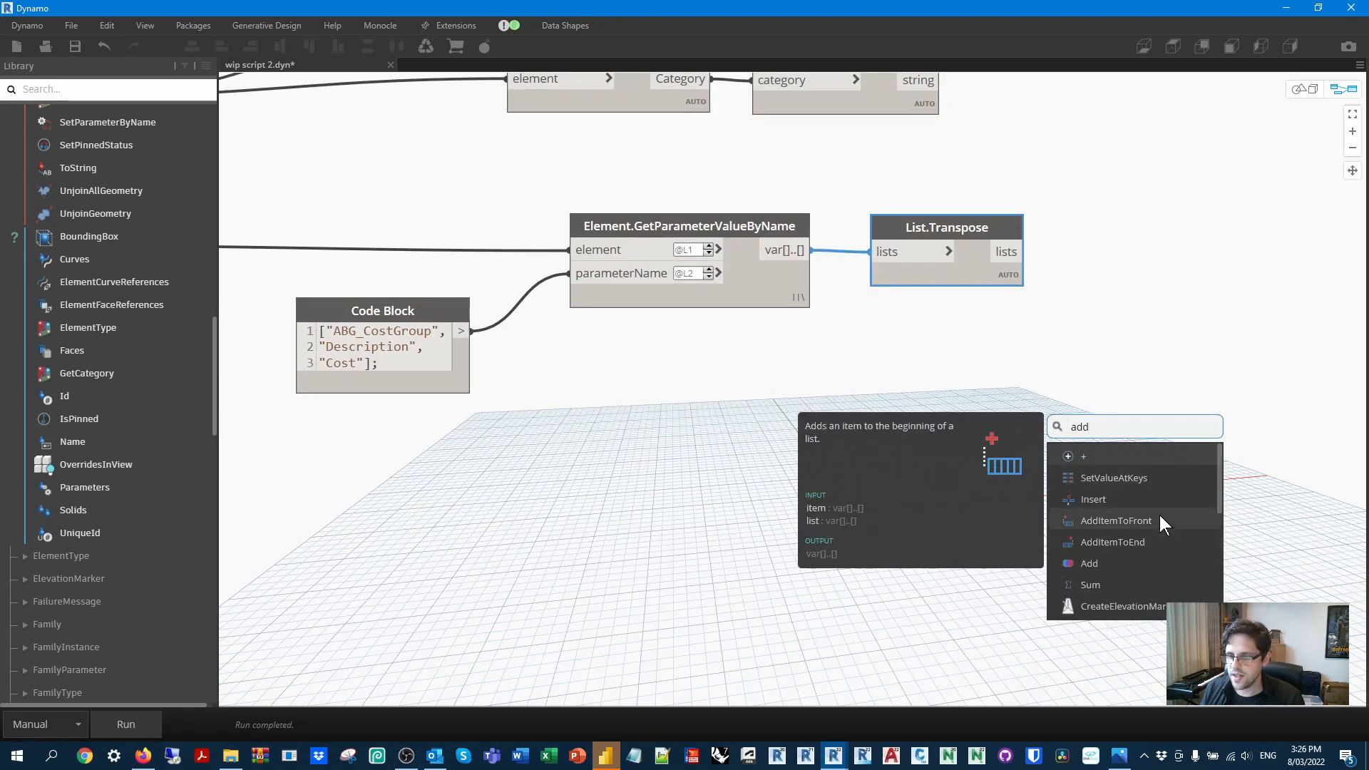
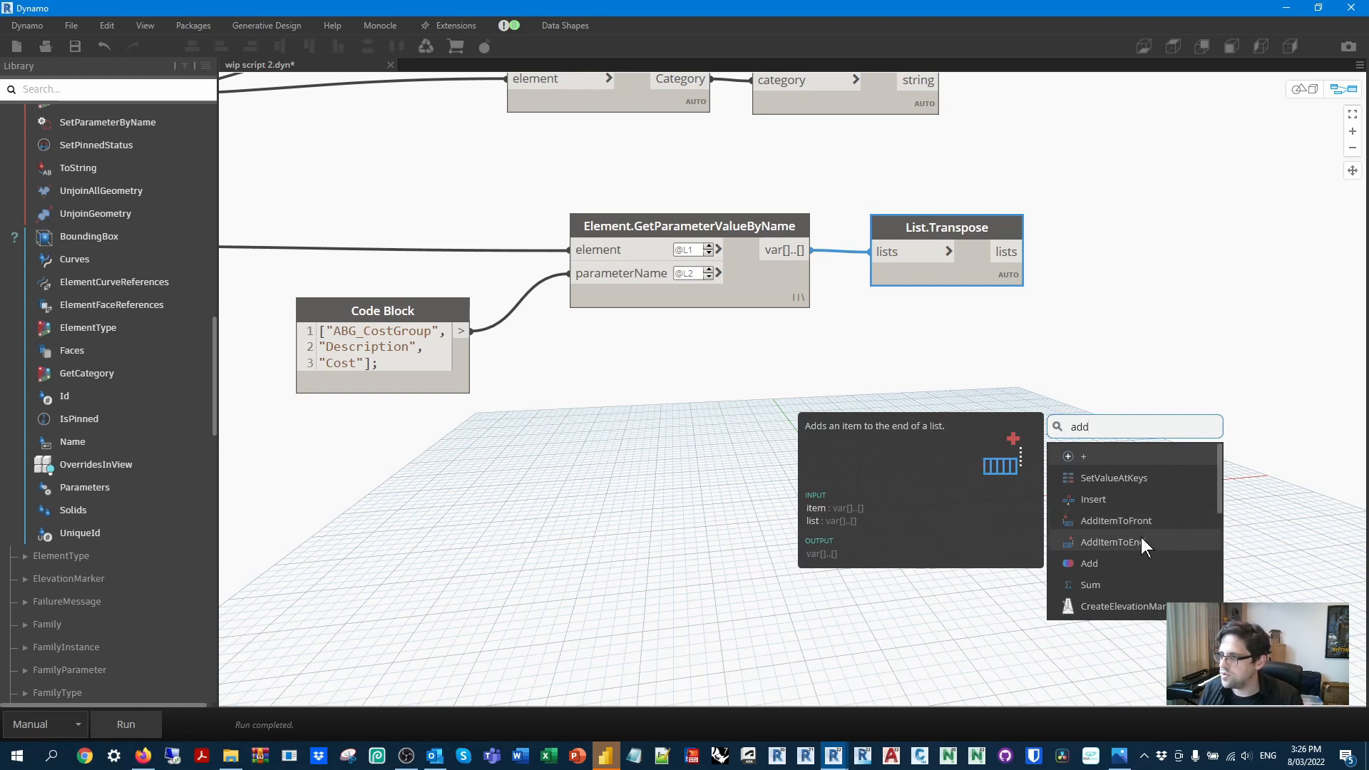
pyautogui.click(1141, 542)
pyautogui.moveTo(1144, 545); pyautogui.dragTo(1183, 405)
pyautogui.scroll(-3, 1190, 404)
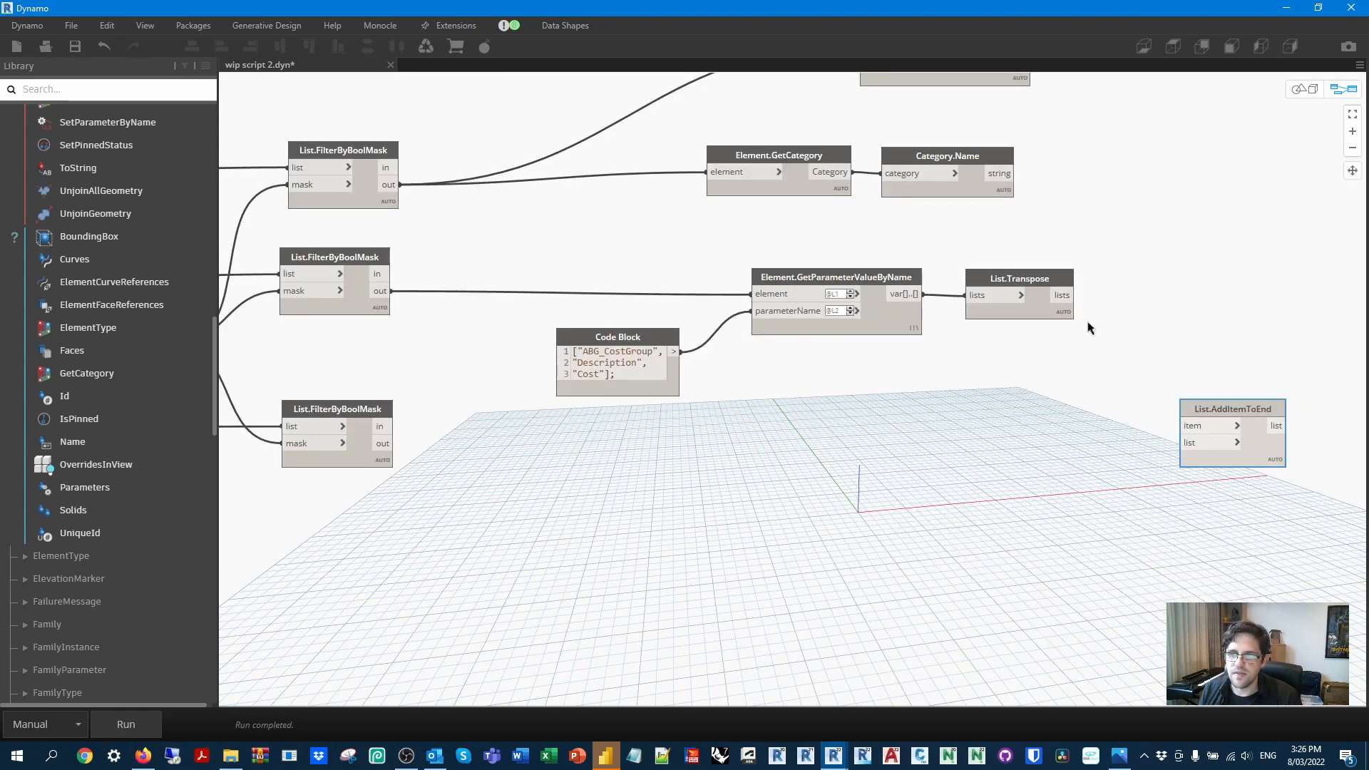
pyautogui.moveTo(1062, 295)
pyautogui.mouseDown()
pyautogui.moveTo(1191, 436)
pyautogui.moveTo(425, 422)
pyautogui.moveTo(393, 443)
pyautogui.mouseUp()
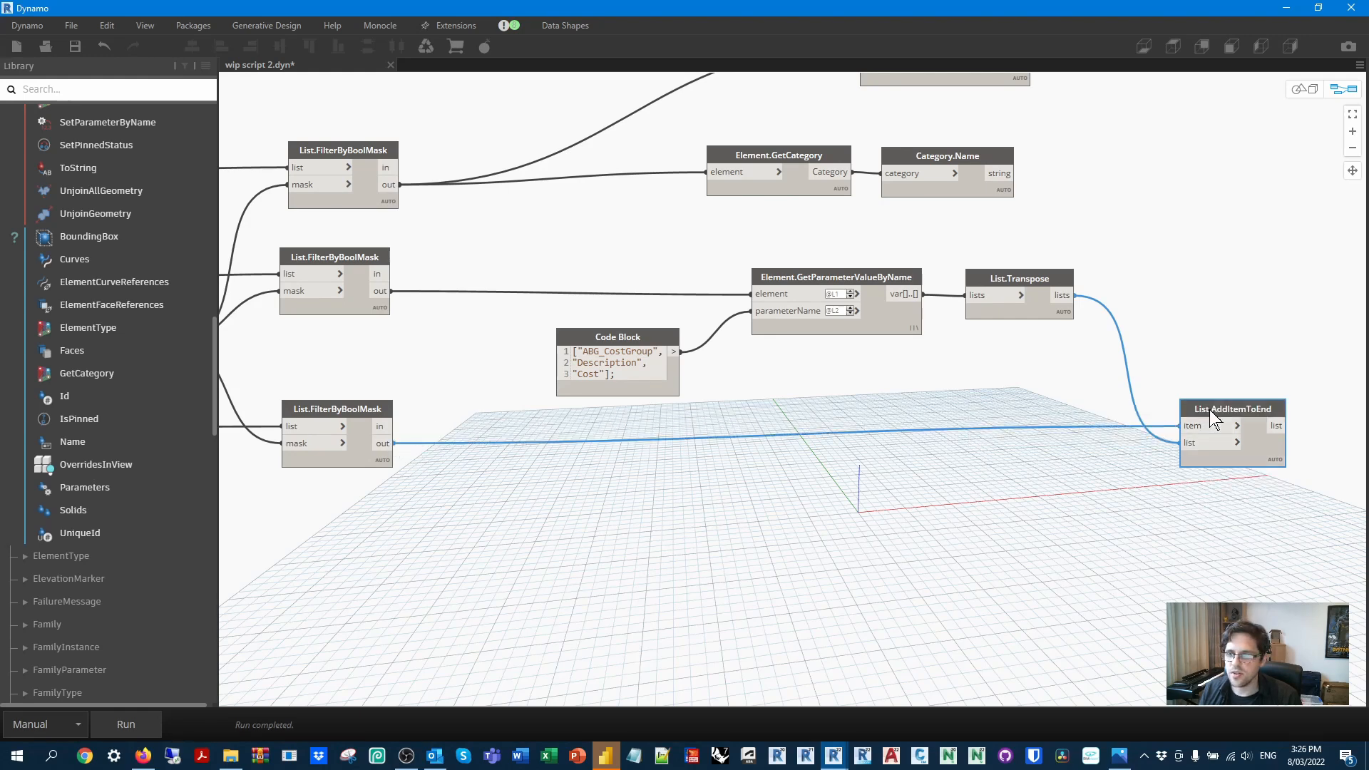
# Run the script and examine the sublists in the List.AddItemToEnd output, collapsing each one.
pyautogui.moveTo(1209, 409); pyautogui.dragTo(1223, 428)
pyautogui.click(135, 730)
pyautogui.scroll(5, 926, 442)
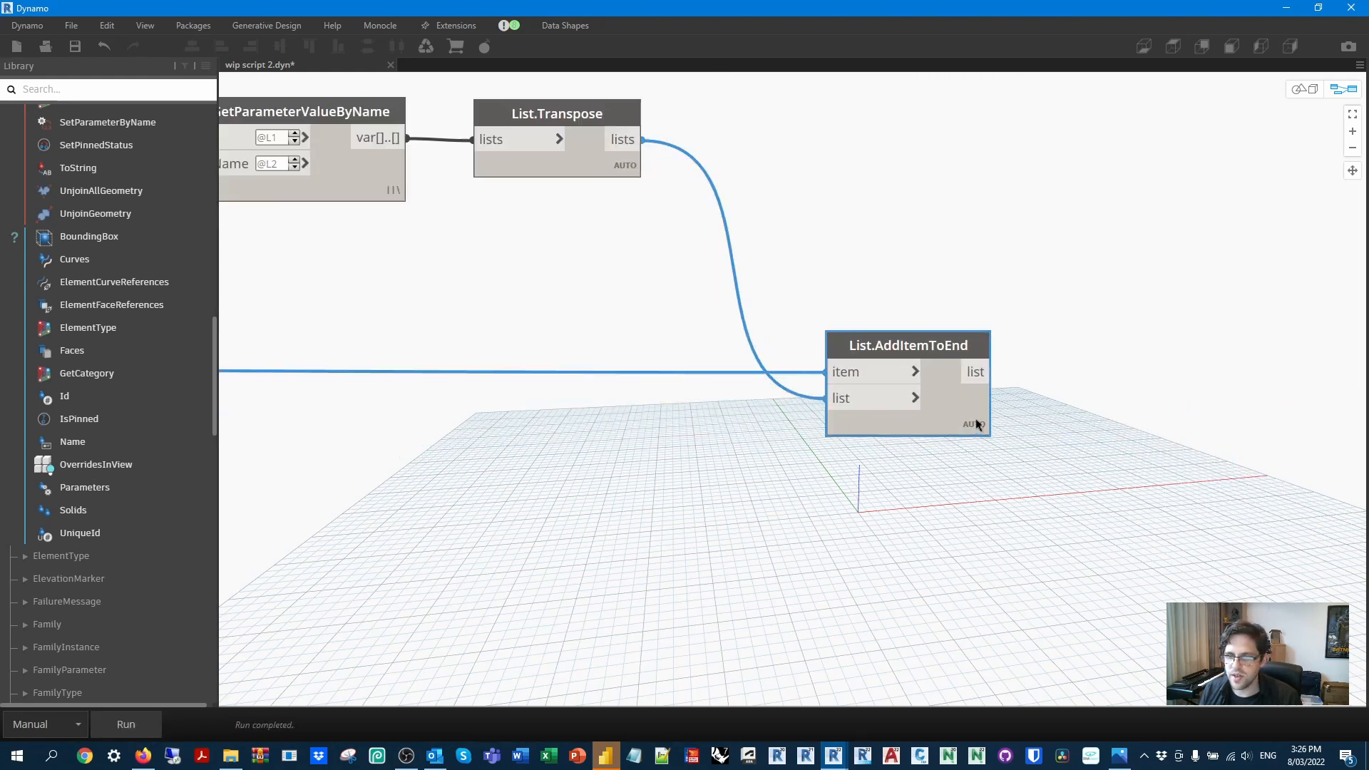
pyautogui.moveTo(983, 465)
pyautogui.moveTo(993, 452); pyautogui.dragTo(965, 342, button='middle')
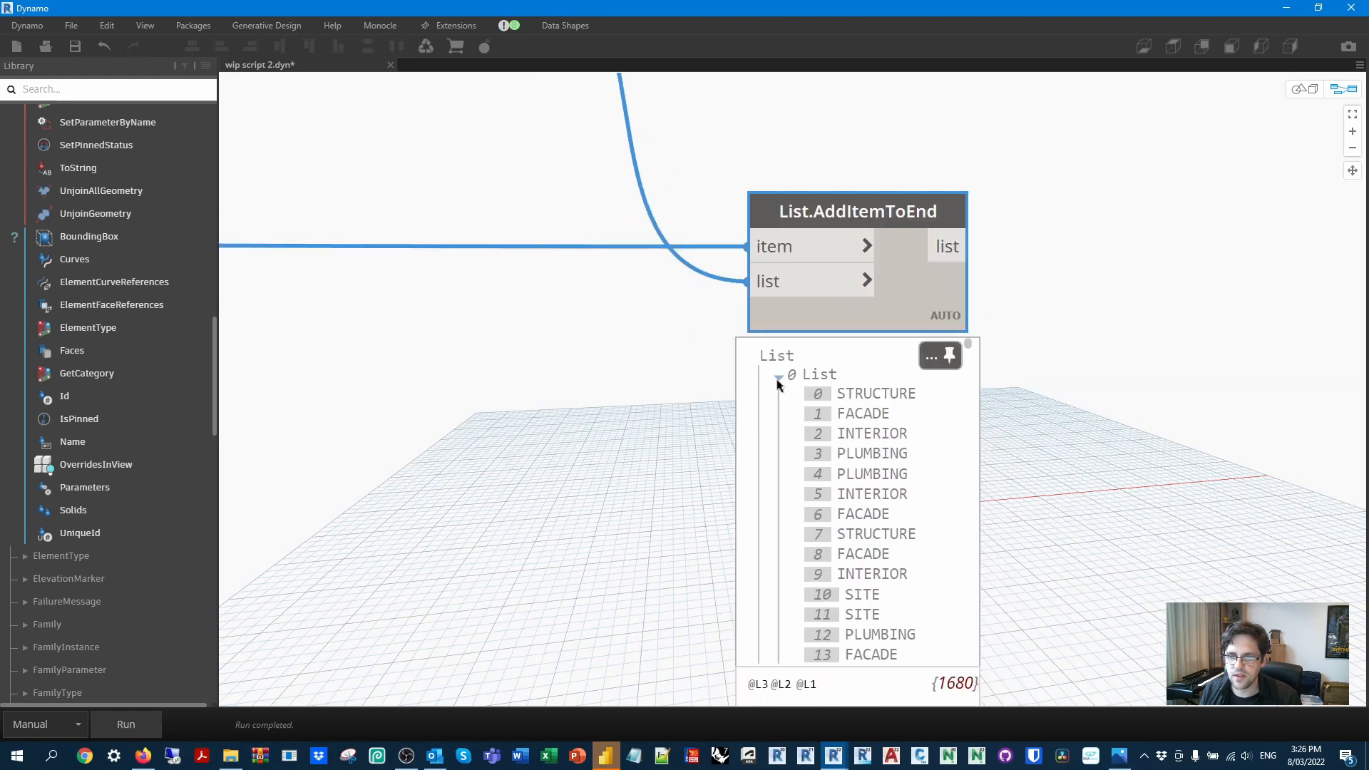
pyautogui.click(704, 374)
pyautogui.click(701, 395)
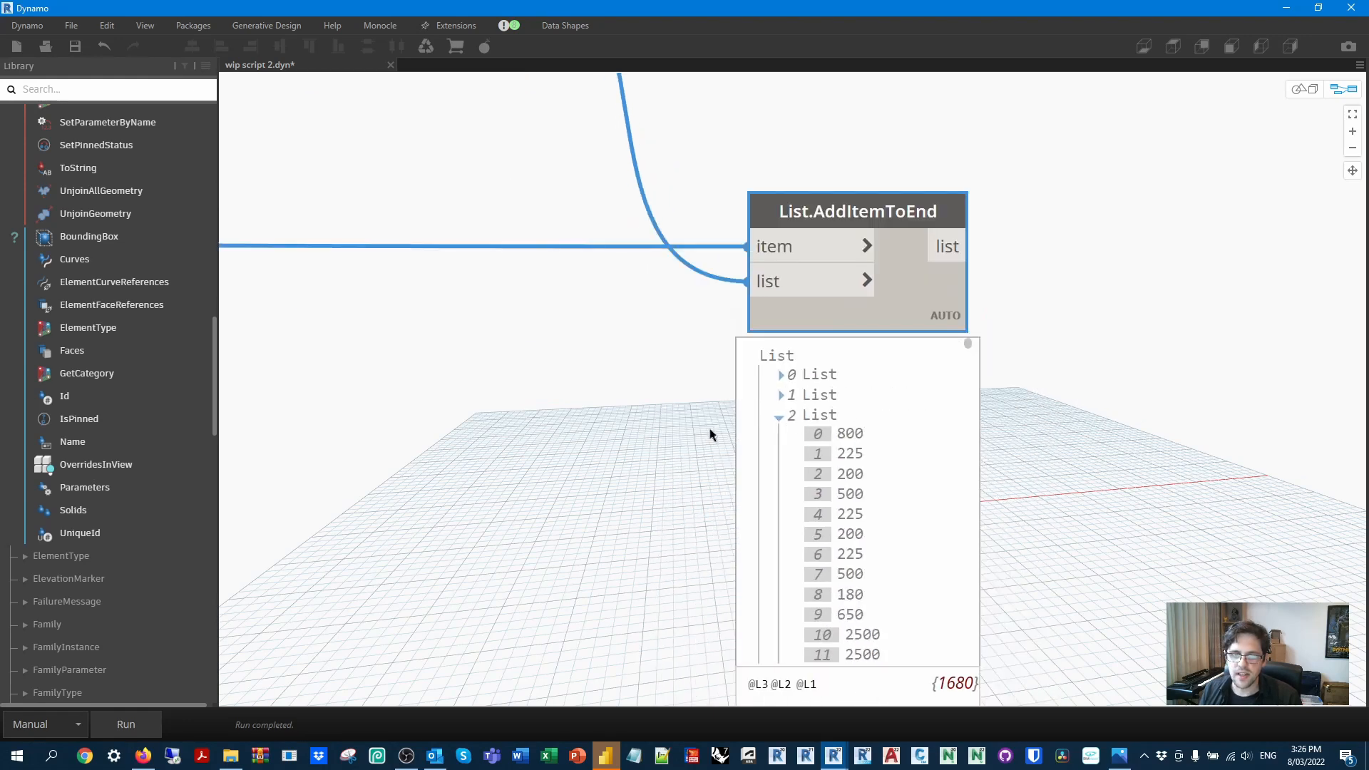
pyautogui.click(780, 415)
pyautogui.click(779, 436)
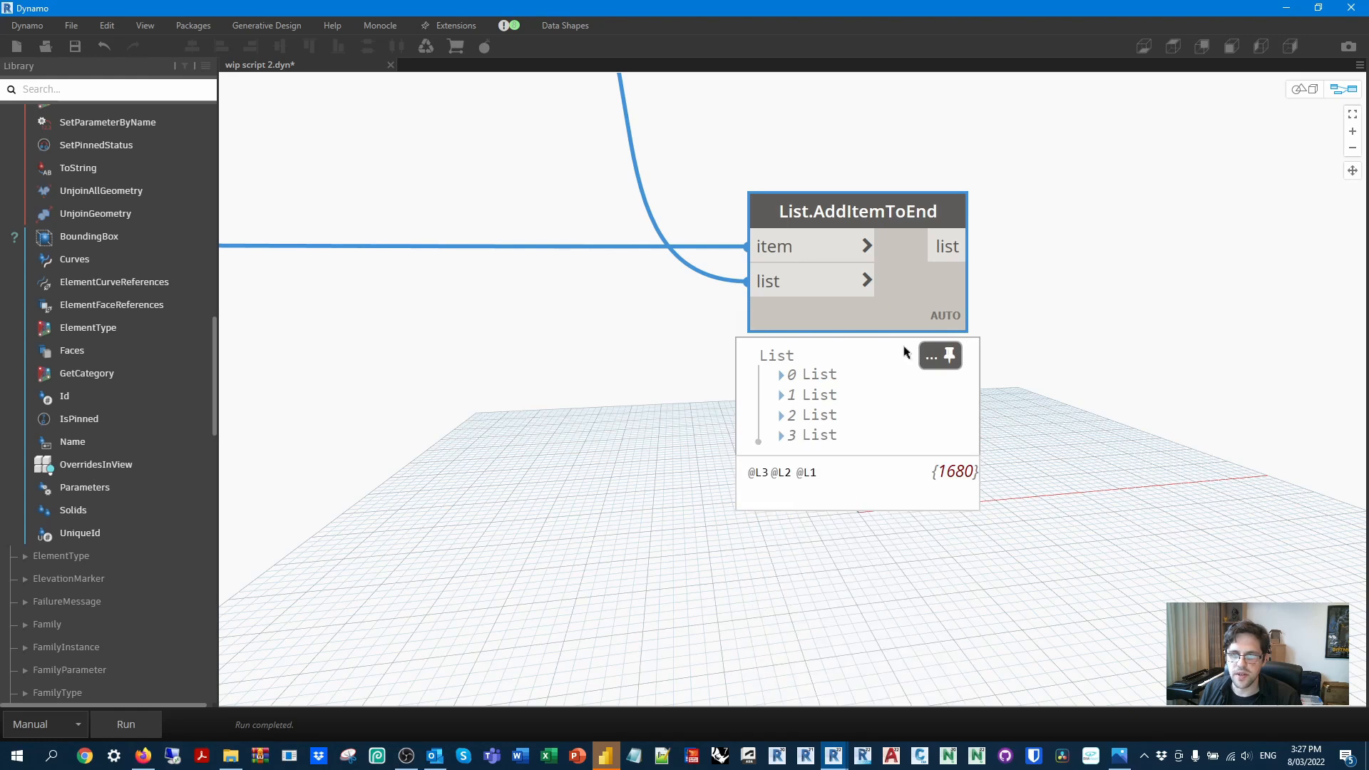
# Add a List.AddItemToFront node with Category.Name as item and the List.AddItemToEnd output as list.
pyautogui.scroll(-3, 984, 399)
pyautogui.rightClick(981, 264)
pyautogui.write('add')
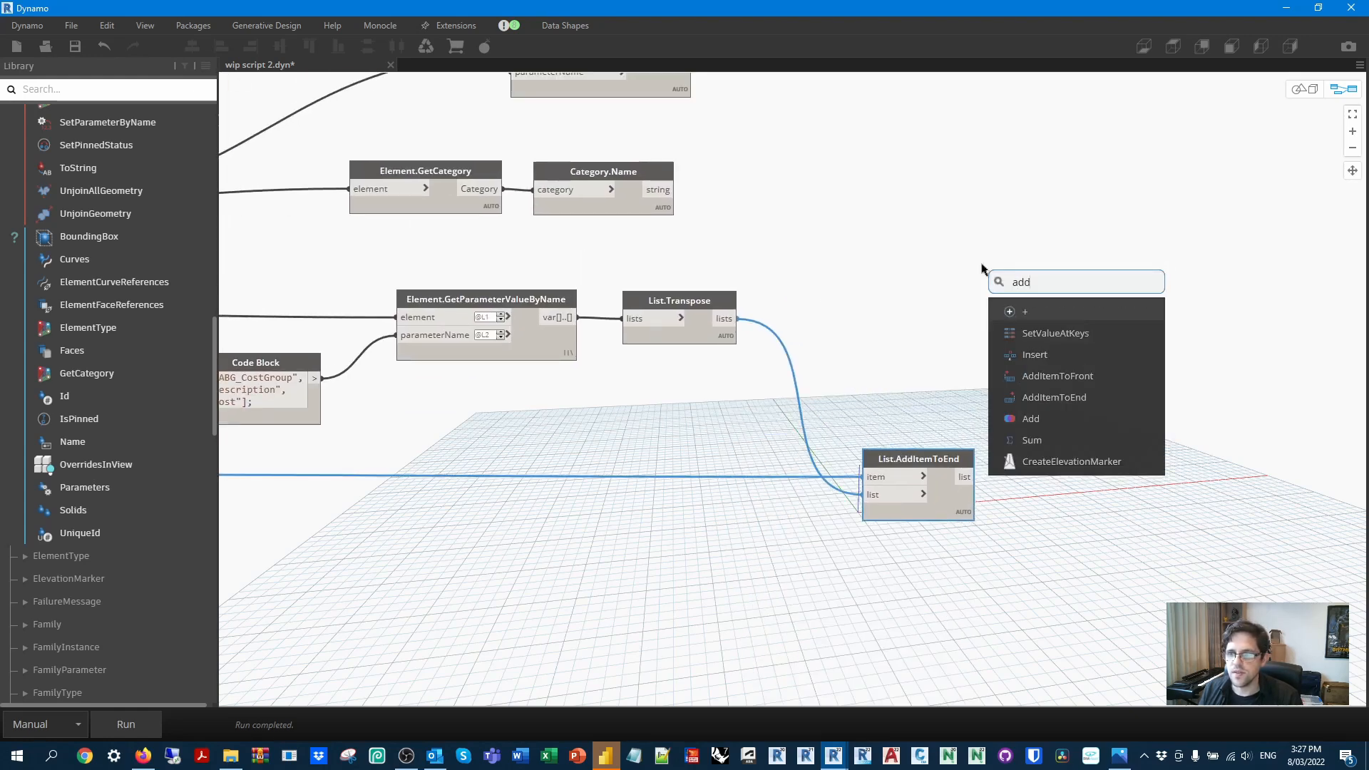
pyautogui.click(1068, 367)
pyautogui.moveTo(674, 190); pyautogui.dragTo(973, 476)
pyautogui.moveTo(1149, 281); pyautogui.dragTo(976, 397, button='middle')
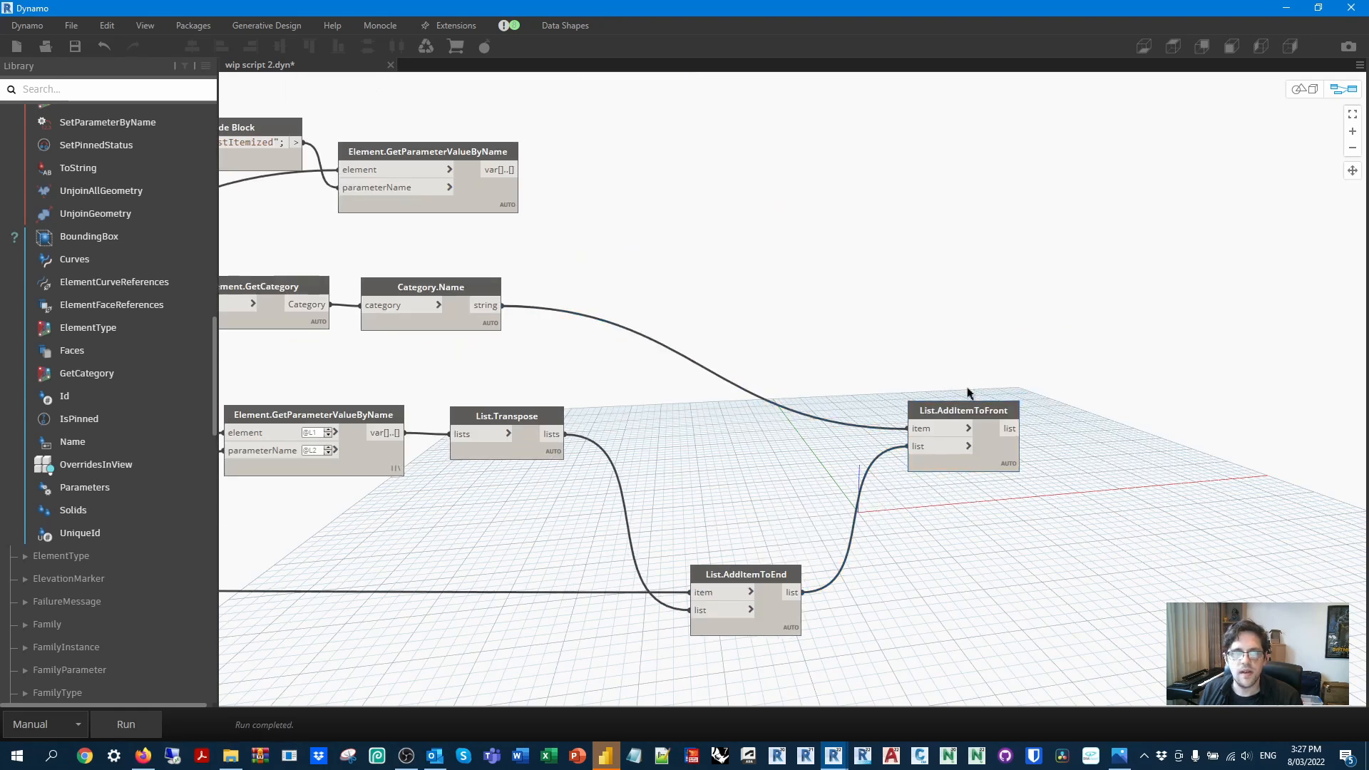
pyautogui.moveTo(971, 409); pyautogui.dragTo(992, 310)
# Add a second List.AddItemToEnd node with the ABG_CostItemized values as item and the List.AddItemToFront output as list.
pyautogui.rightClick(1028, 240)
pyautogui.write('end')
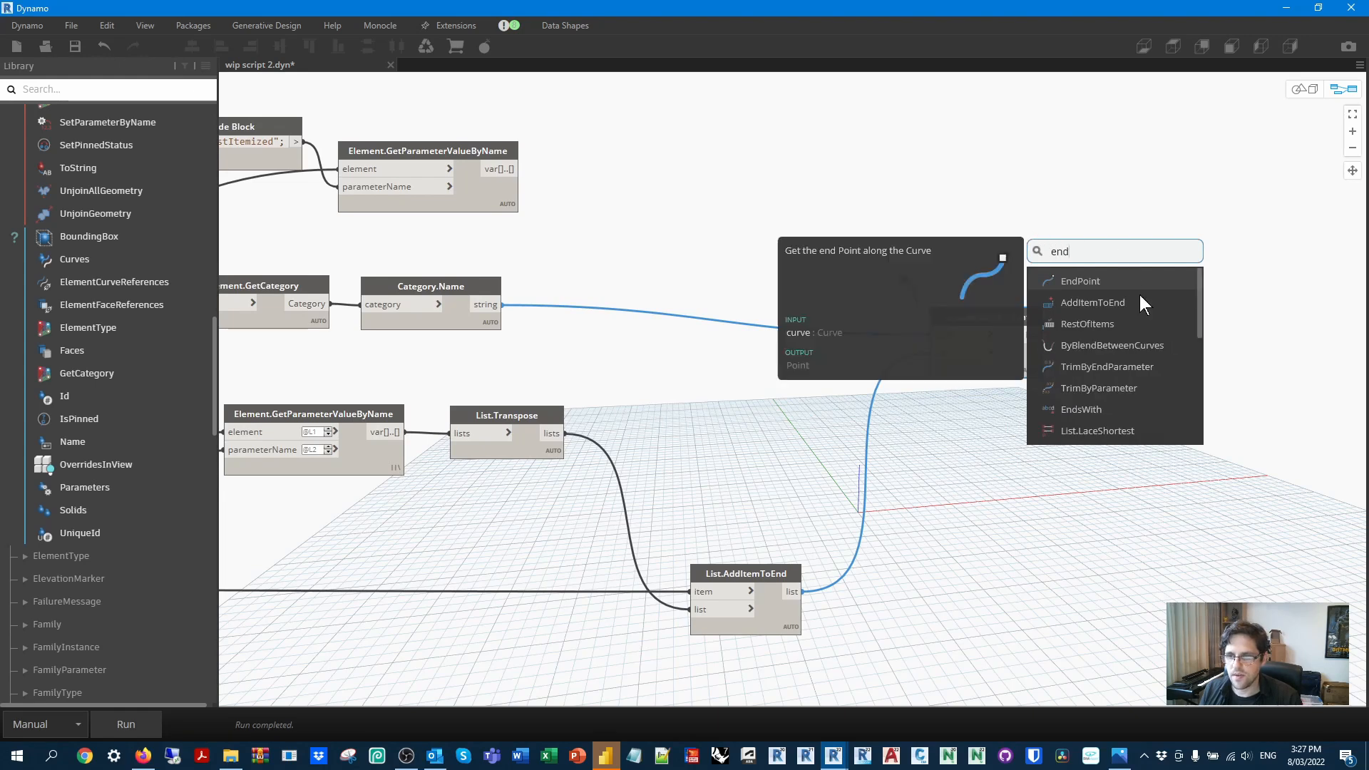
pyautogui.click(1118, 302)
pyautogui.moveTo(1042, 335); pyautogui.dragTo(1105, 305)
pyautogui.moveTo(1042, 335); pyautogui.dragTo(1163, 279)
pyautogui.moveTo(520, 169); pyautogui.dragTo(1164, 261)
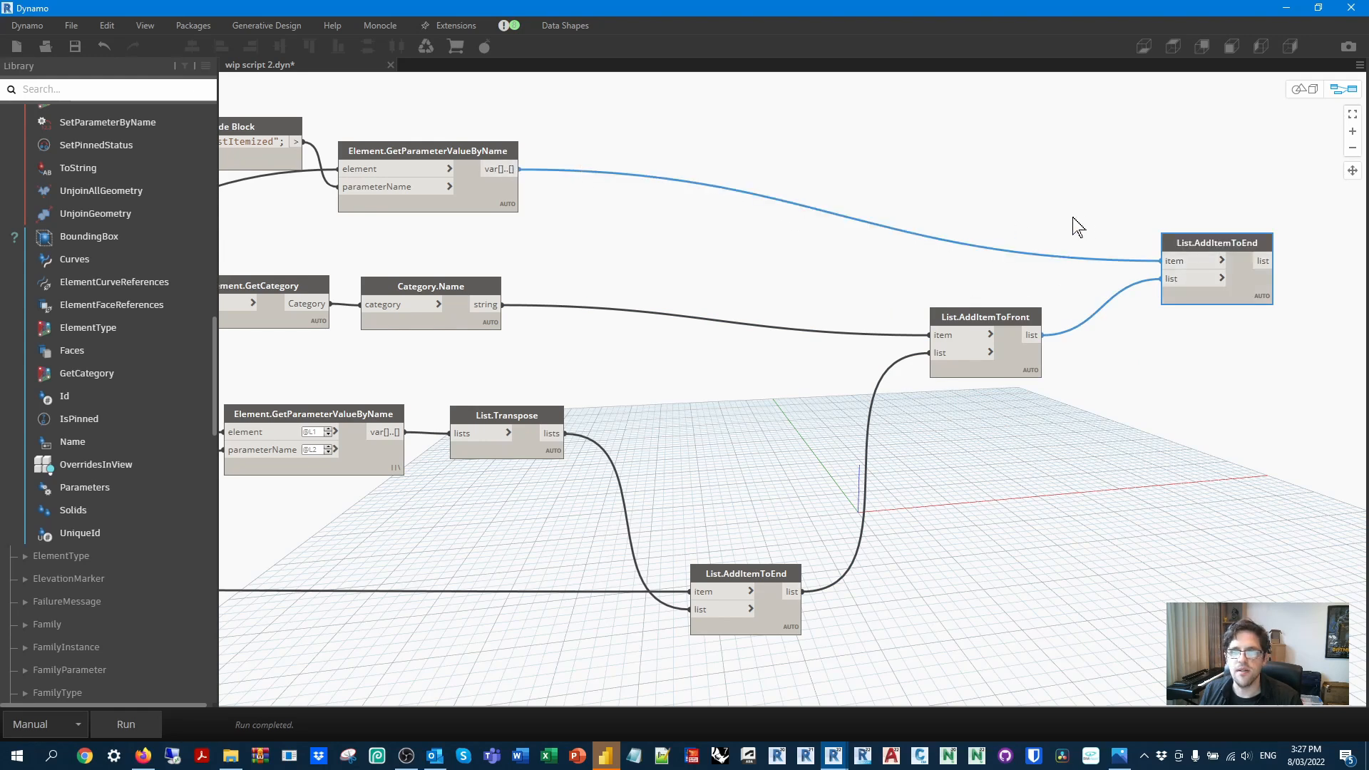
# Run the script and check the last entries of the second List.AddItemToEnd node's output.
pyautogui.moveTo(1076, 227); pyautogui.dragTo(574, 188, button='middle')
pyautogui.moveTo(755, 229)
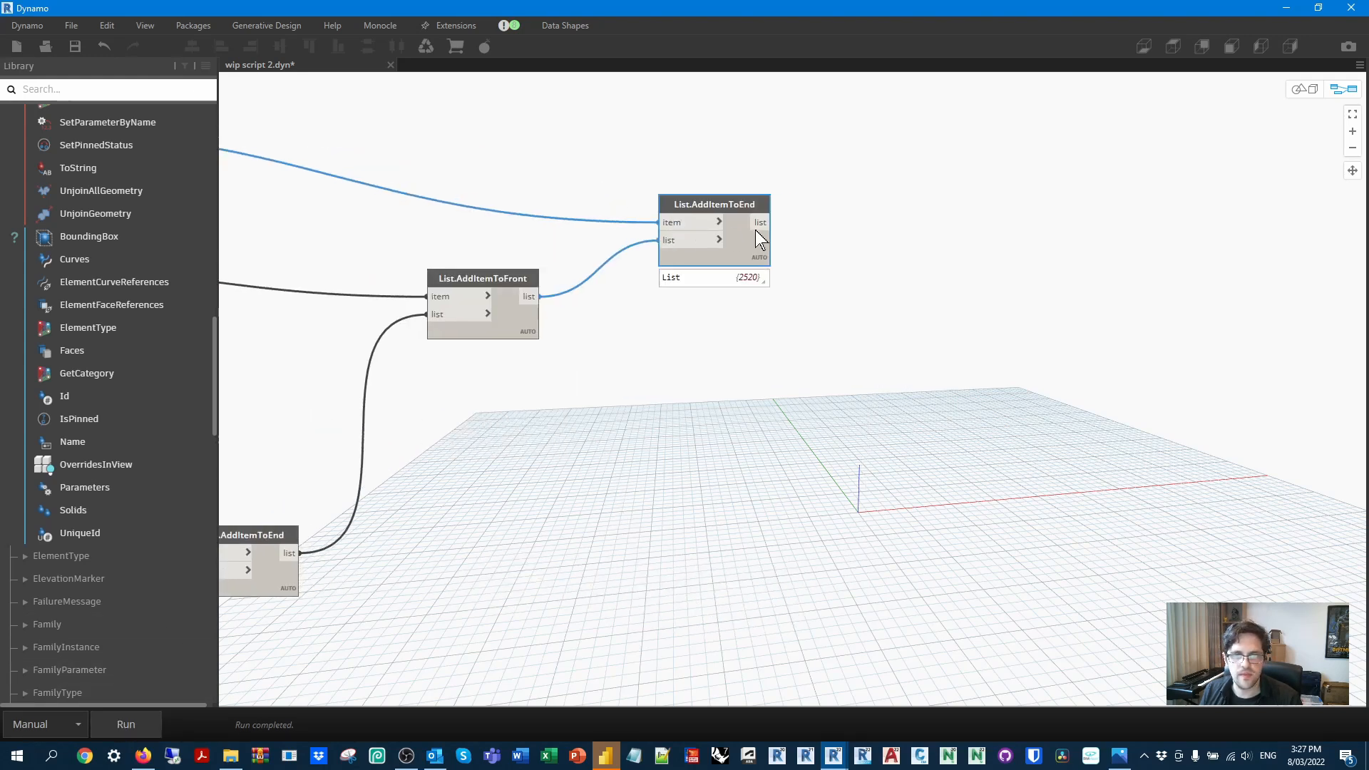
pyautogui.moveTo(759, 275)
pyautogui.moveTo(794, 275); pyautogui.dragTo(792, 431)
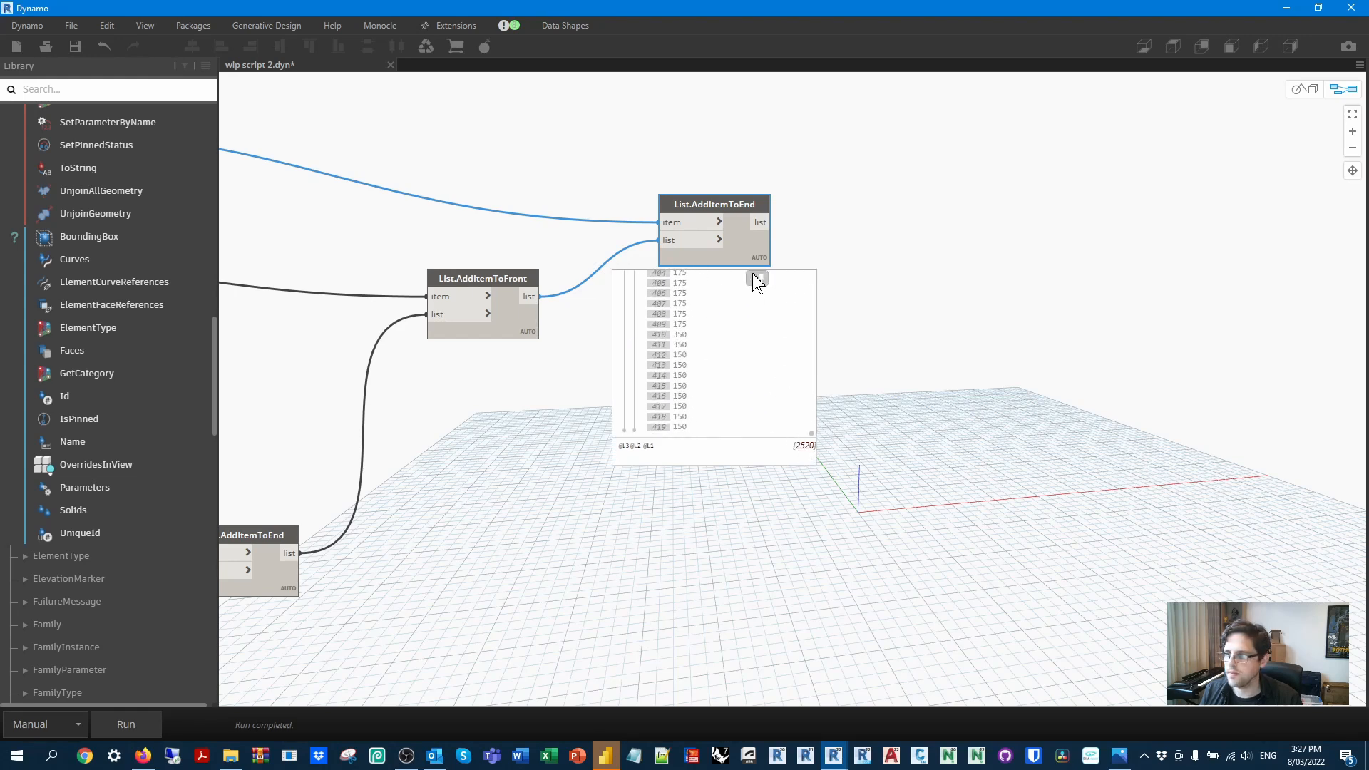
pyautogui.click(1024, 147)
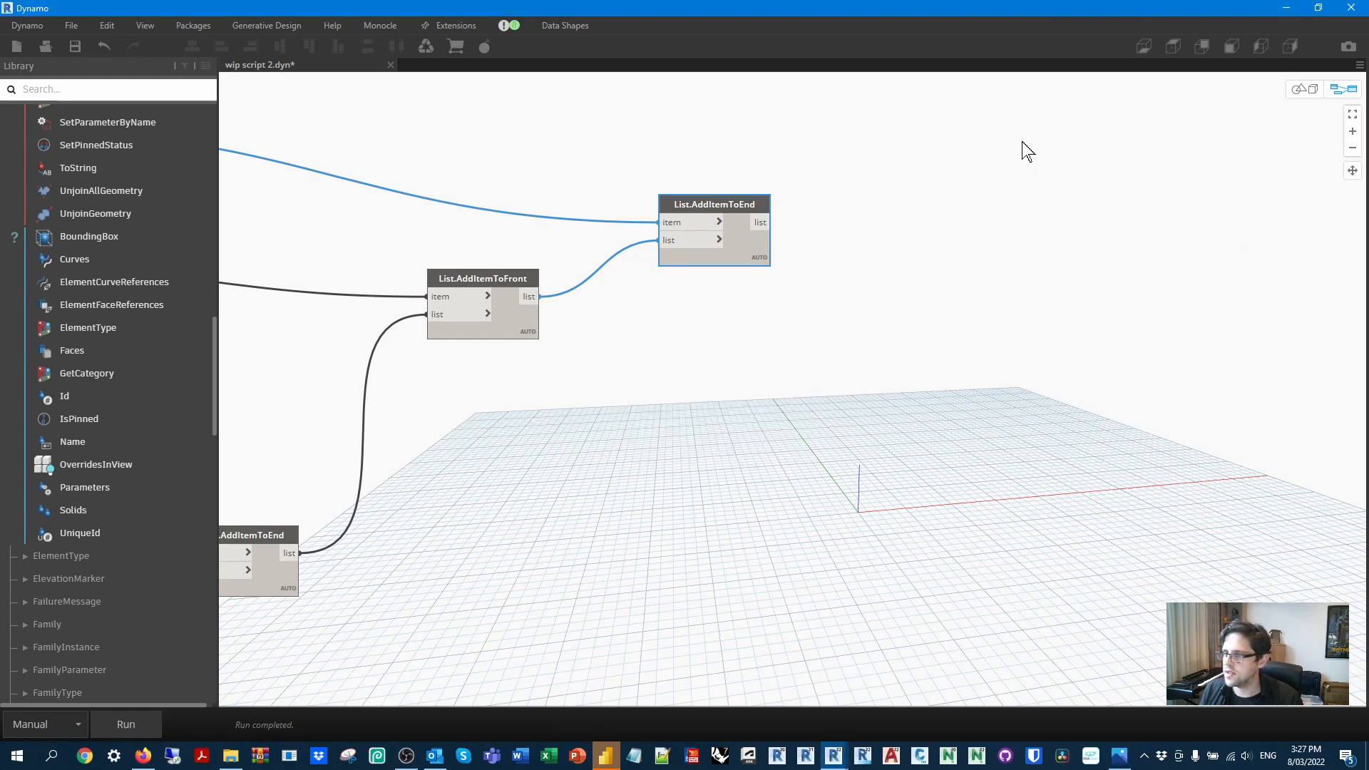
# Add a List.Transpose node after the second List.AddItemToEnd node, run the script and keep its output preview open.
pyautogui.scroll(3, 1025, 147)
pyautogui.doubleClick(746, 215)
pyautogui.write('tra')
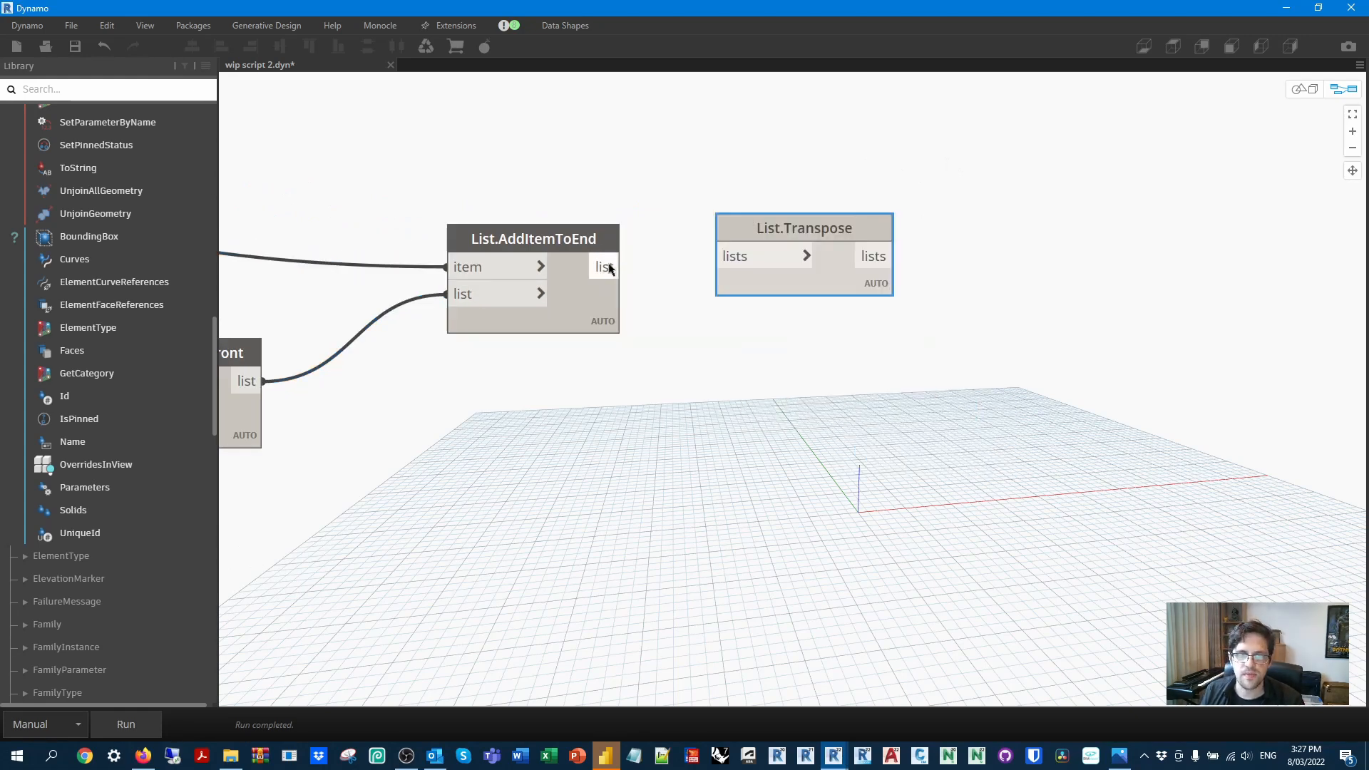
pyautogui.moveTo(621, 267); pyautogui.dragTo(718, 256)
pyautogui.moveTo(786, 226); pyautogui.dragTo(765, 239)
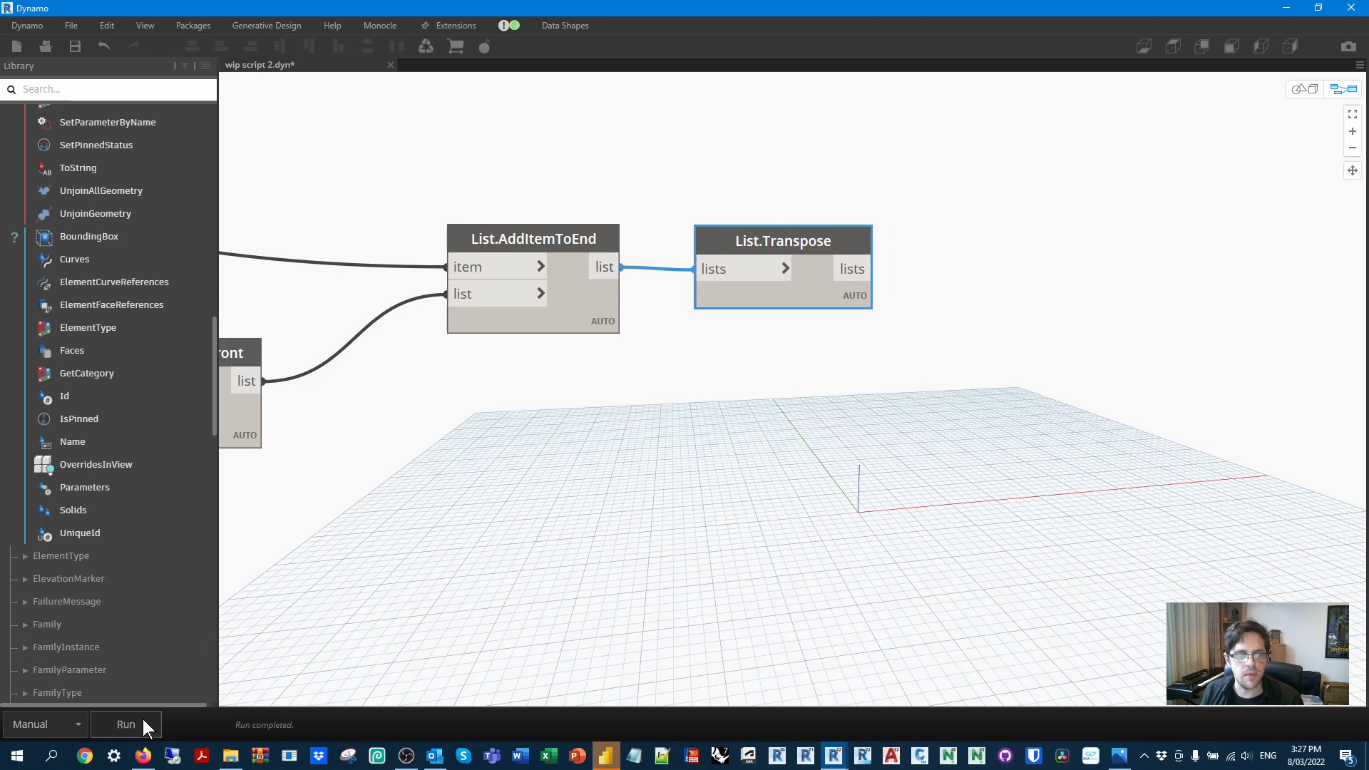
pyautogui.moveTo(860, 322)
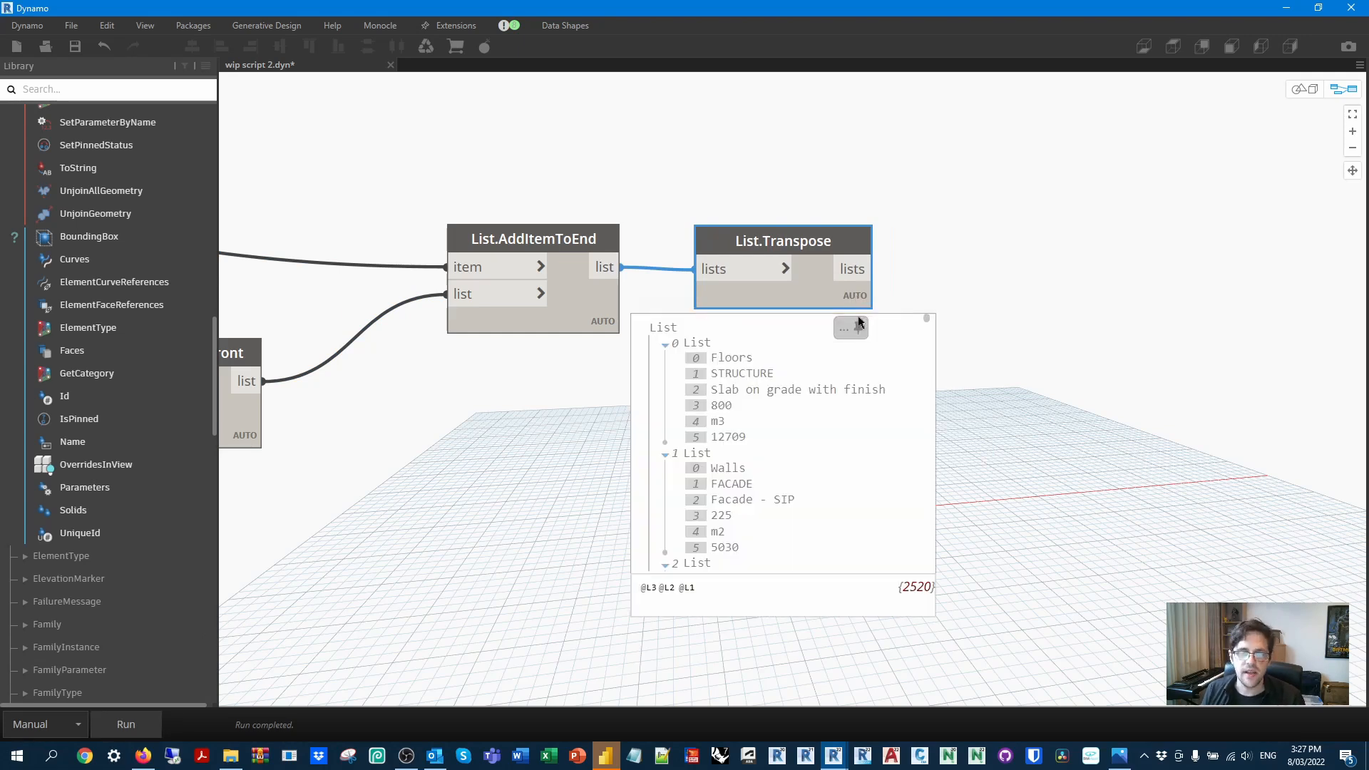
pyautogui.moveTo(838, 249); pyautogui.dragTo(859, 248)
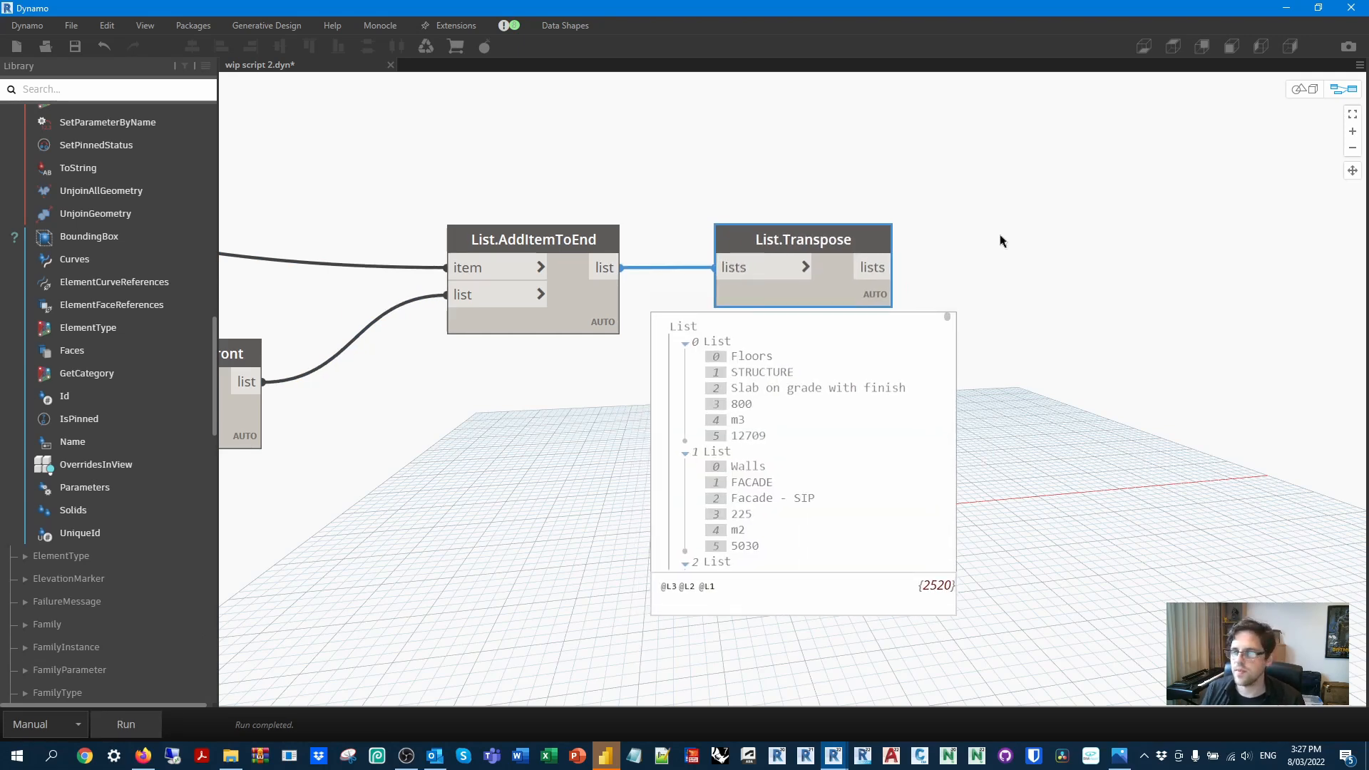
# Add a code block above List.Transpose containing the list ["Category", "Group", "Description", "Unit cost", "Rate", "Total cost"].
pyautogui.moveTo(1003, 238); pyautogui.dragTo(937, 356, button='middle')
pyautogui.doubleClick(830, 171)
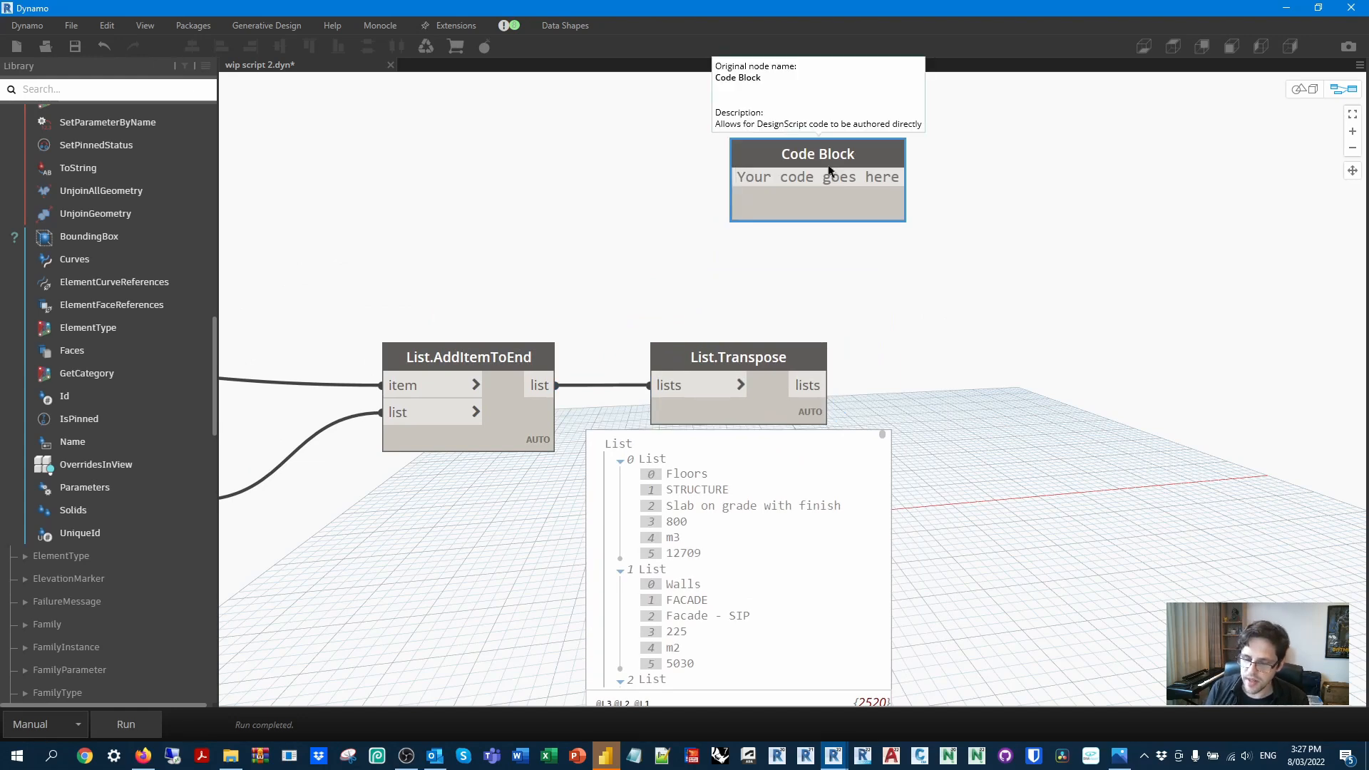
pyautogui.write('["Category".')
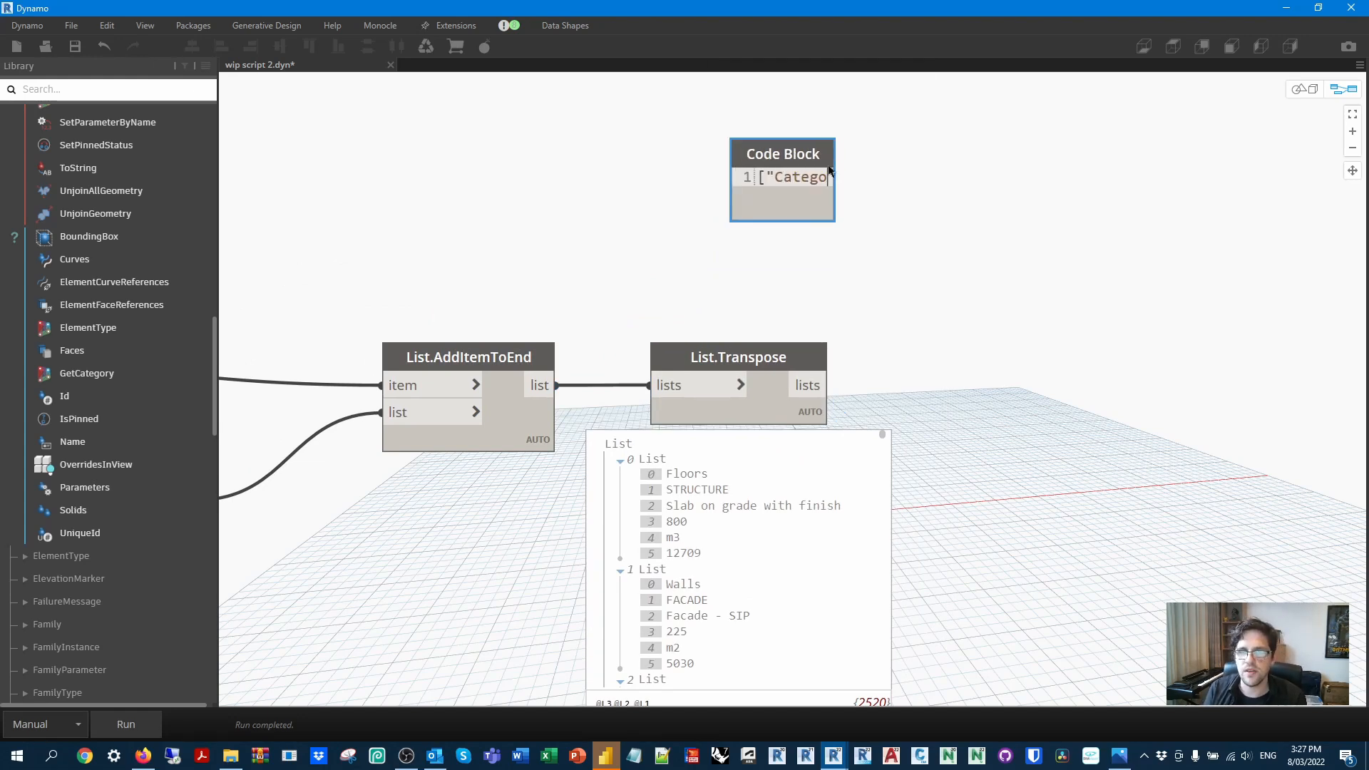
pyautogui.press('BackSpace')
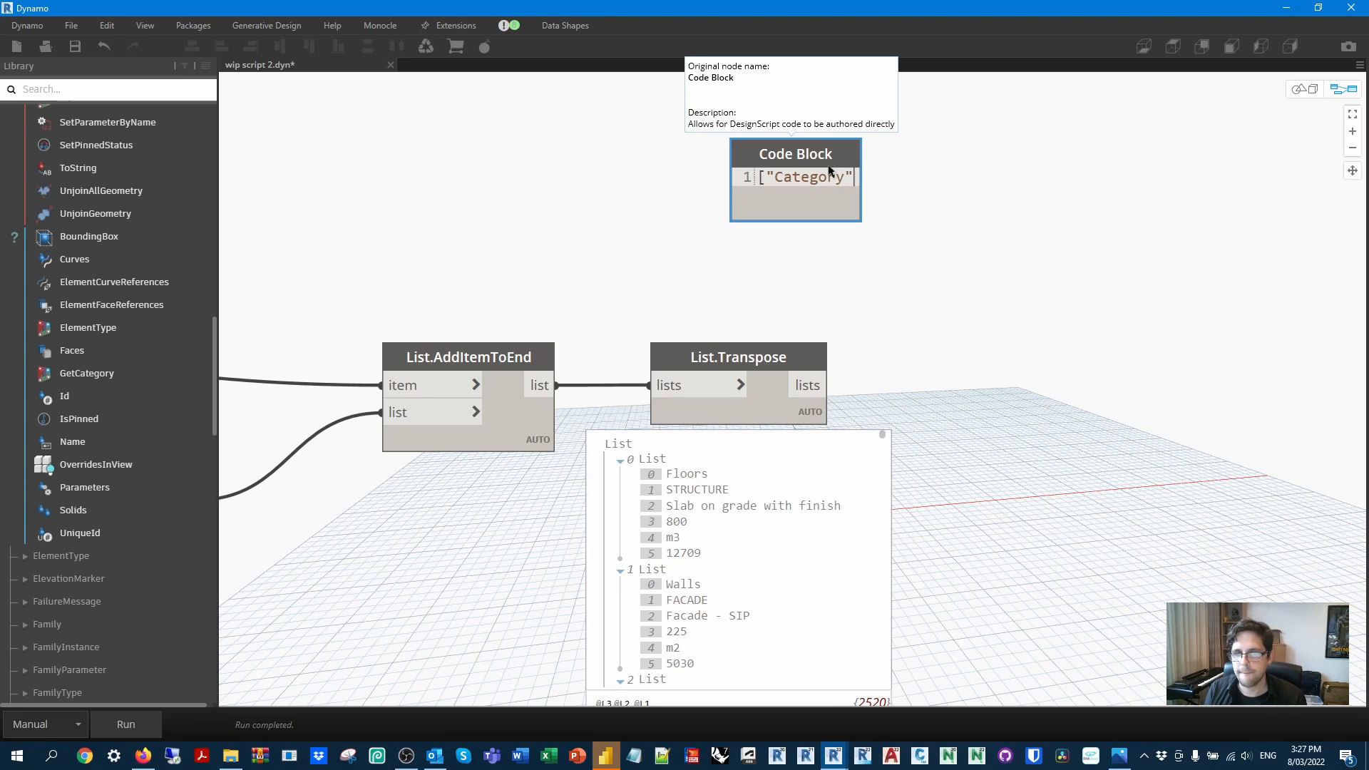
pyautogui.write(',')
pyautogui.press('Return')
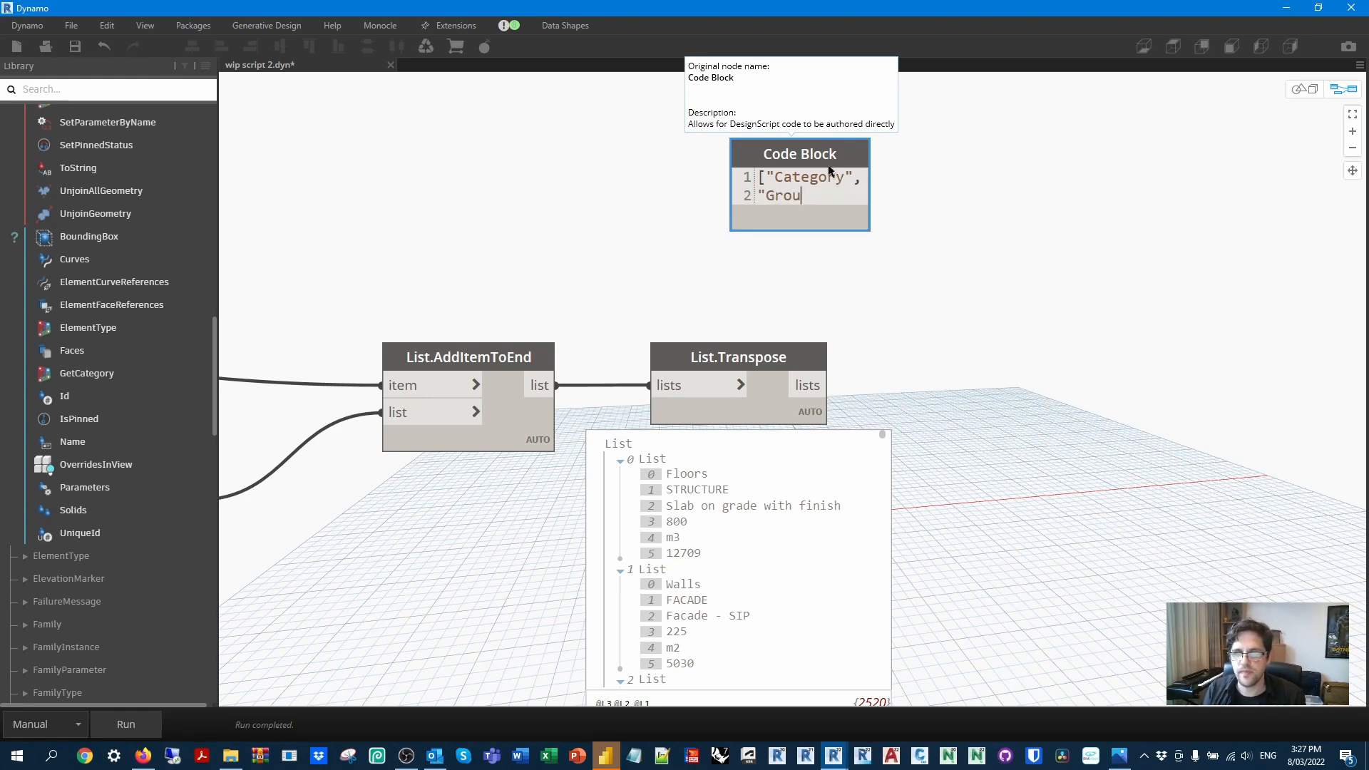
pyautogui.write('"Group",')
pyautogui.press('Return')
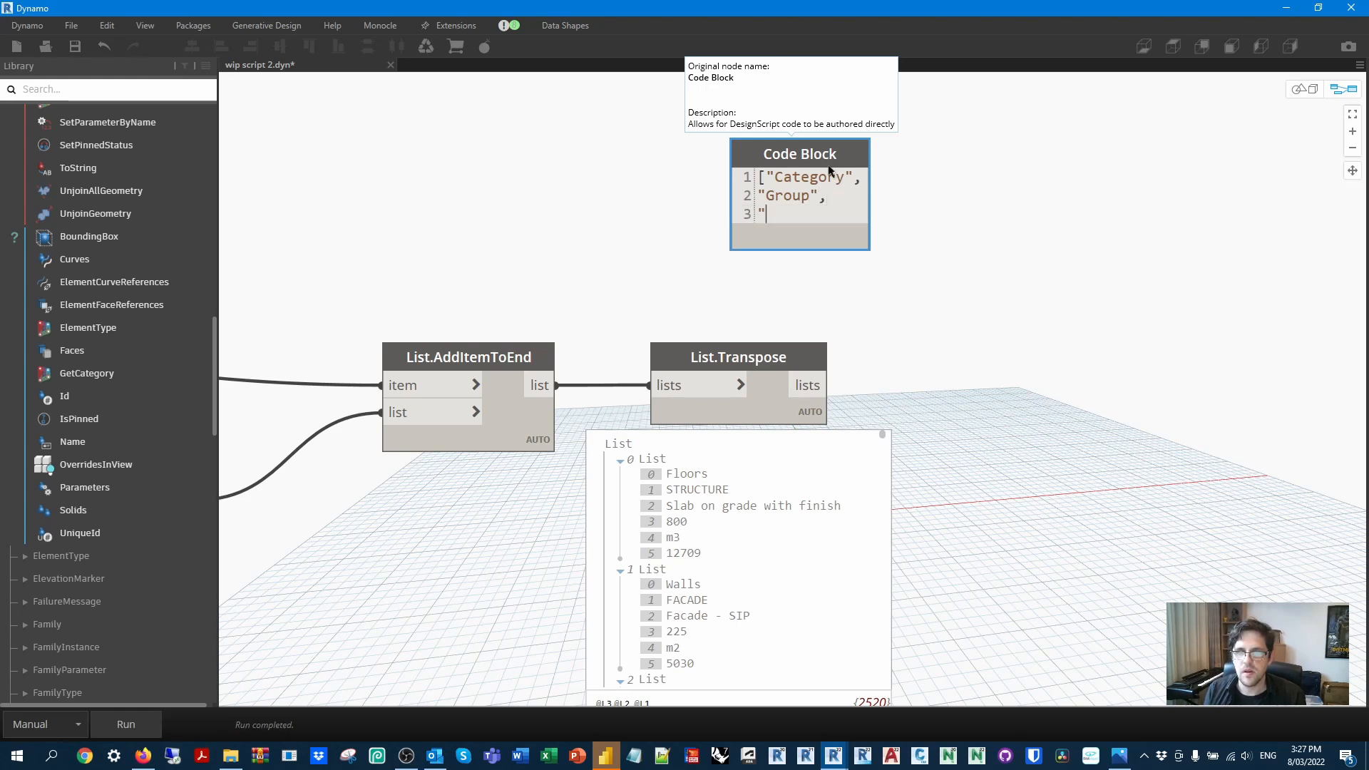
pyautogui.write('"Description",')
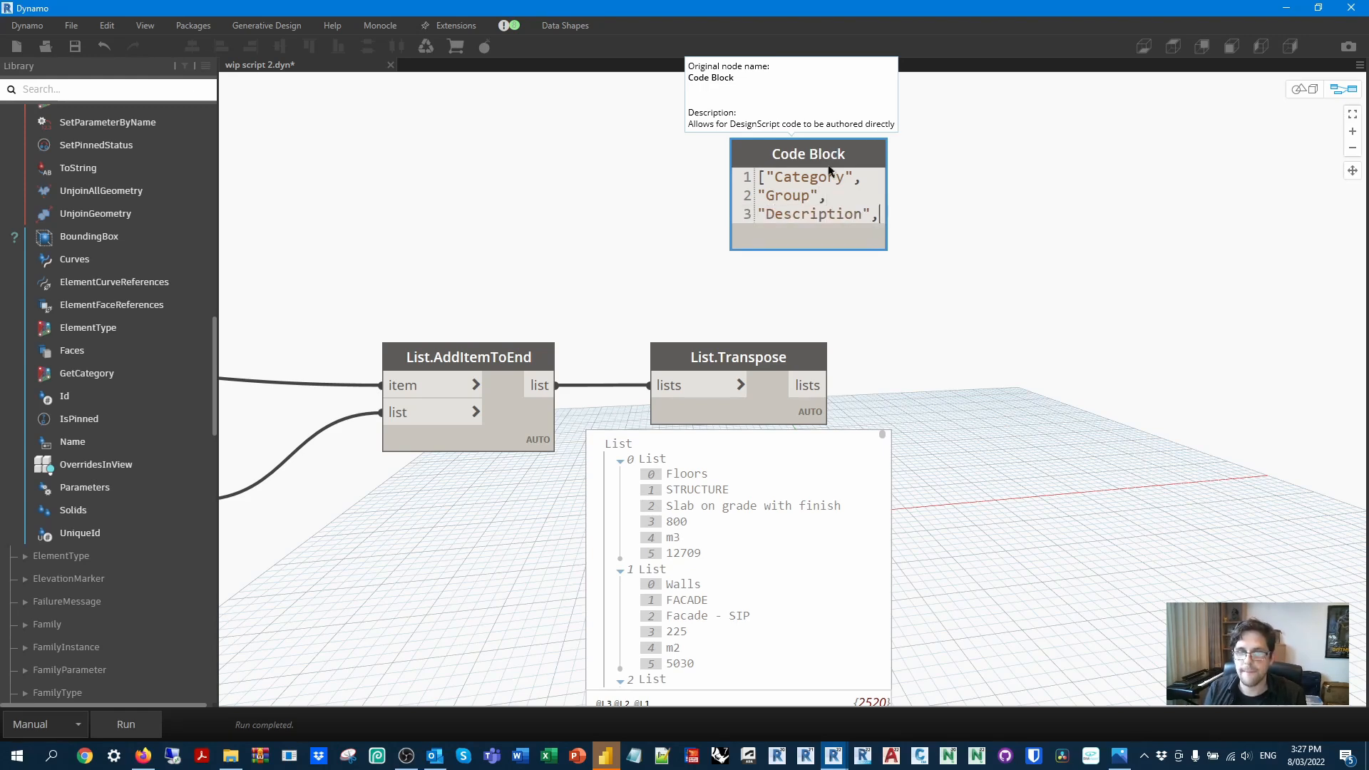
pyautogui.press('Return')
pyautogui.write('"Unit')
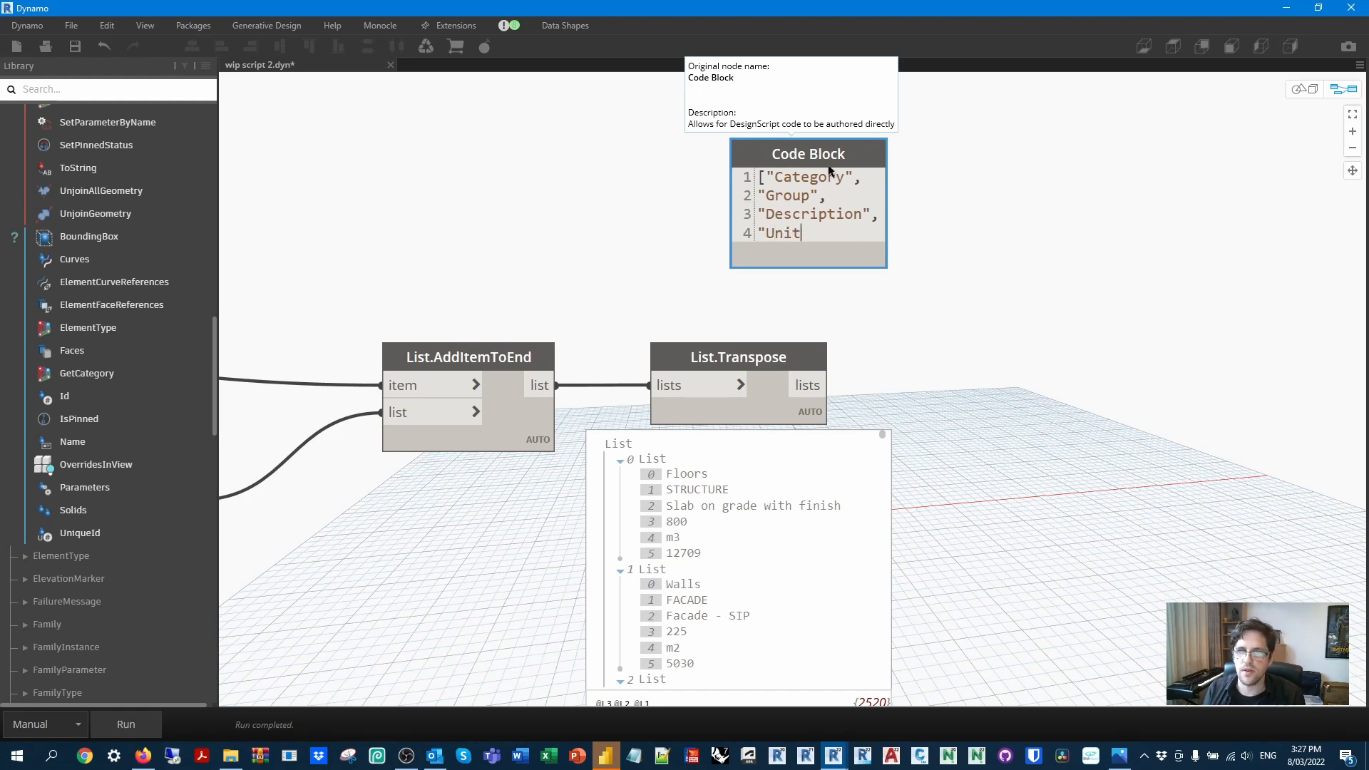
pyautogui.write(' cost",')
pyautogui.press('Return')
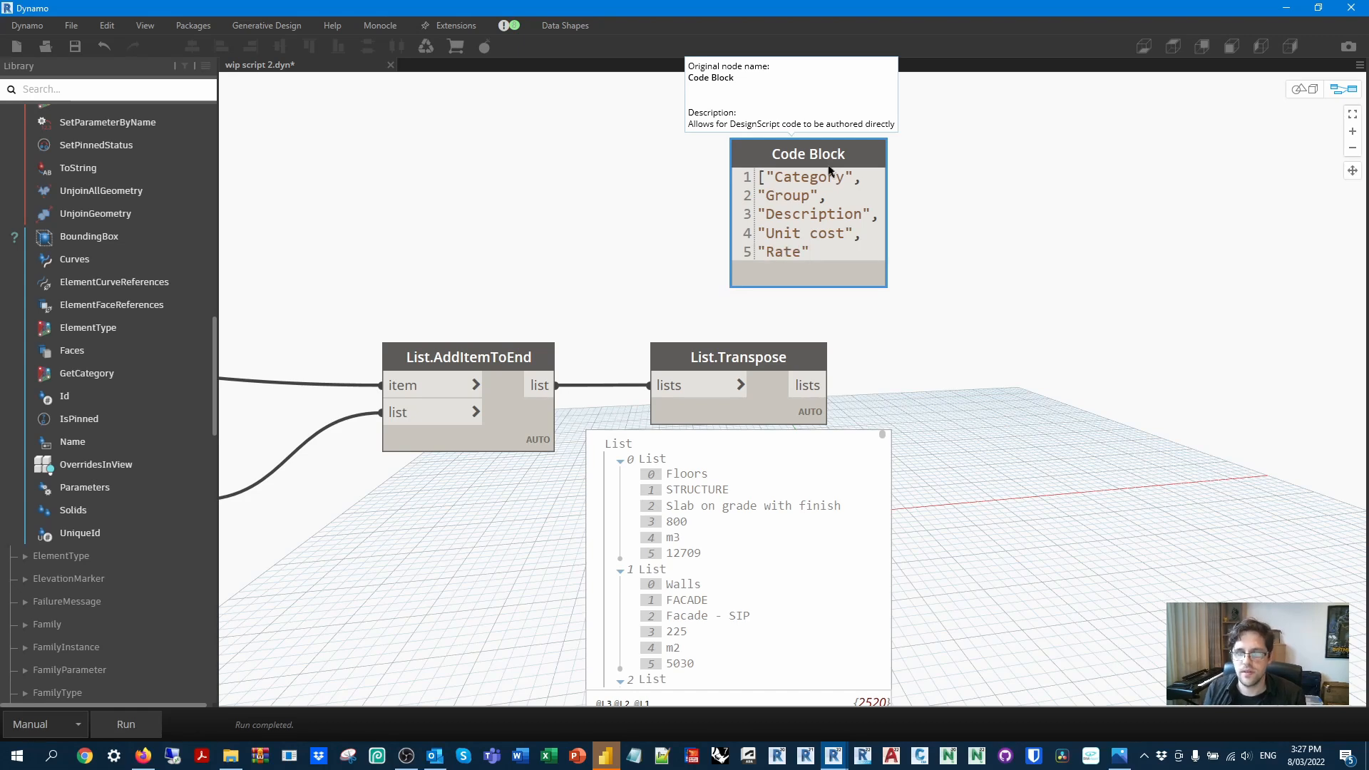
pyautogui.write('"Rate",')
pyautogui.press('Return')
pyautogui.write('"Total')
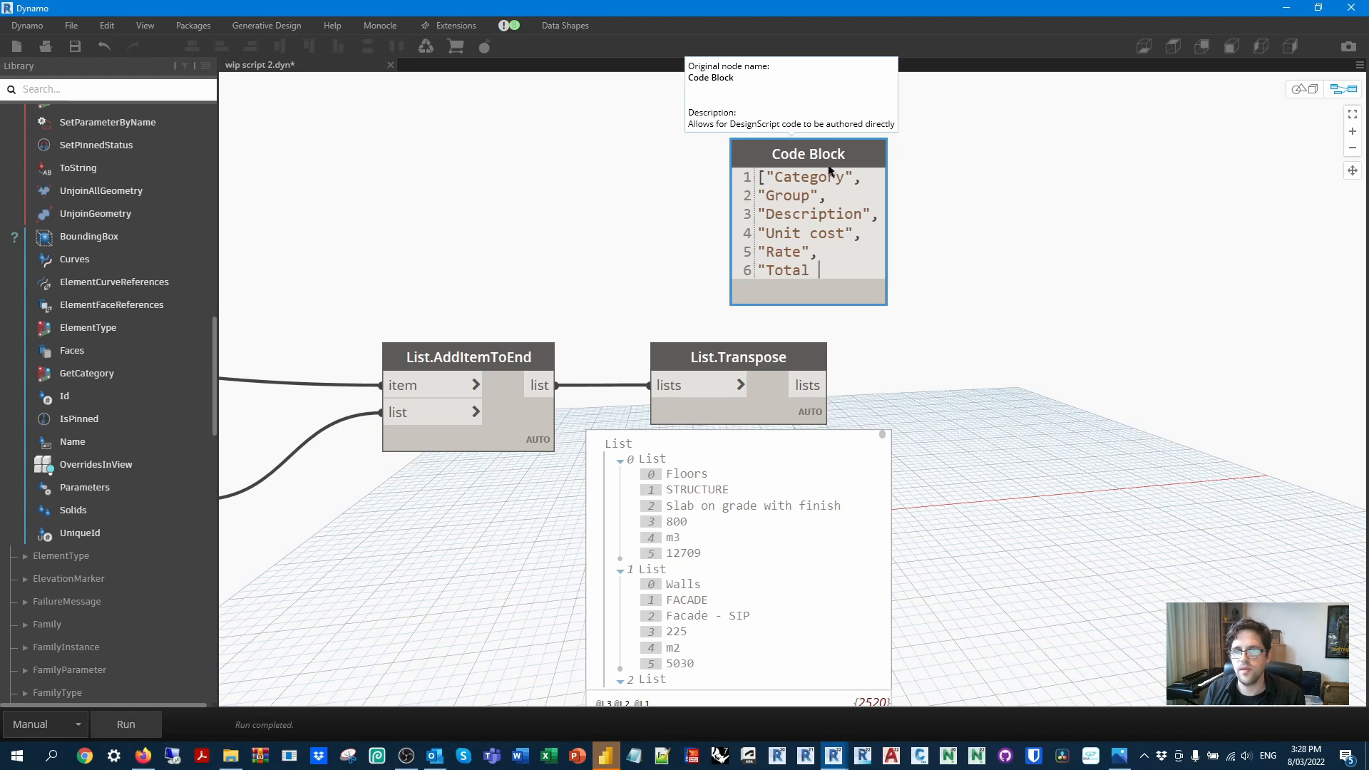
pyautogui.click(1069, 292)
pyautogui.moveTo(836, 156); pyautogui.dragTo(754, 162)
# Add a List.AddItemToFront node with the header code block as item and the List.Transpose output as list, and check its output.
pyautogui.moveTo(975, 169); pyautogui.dragTo(835, 159, button='middle')
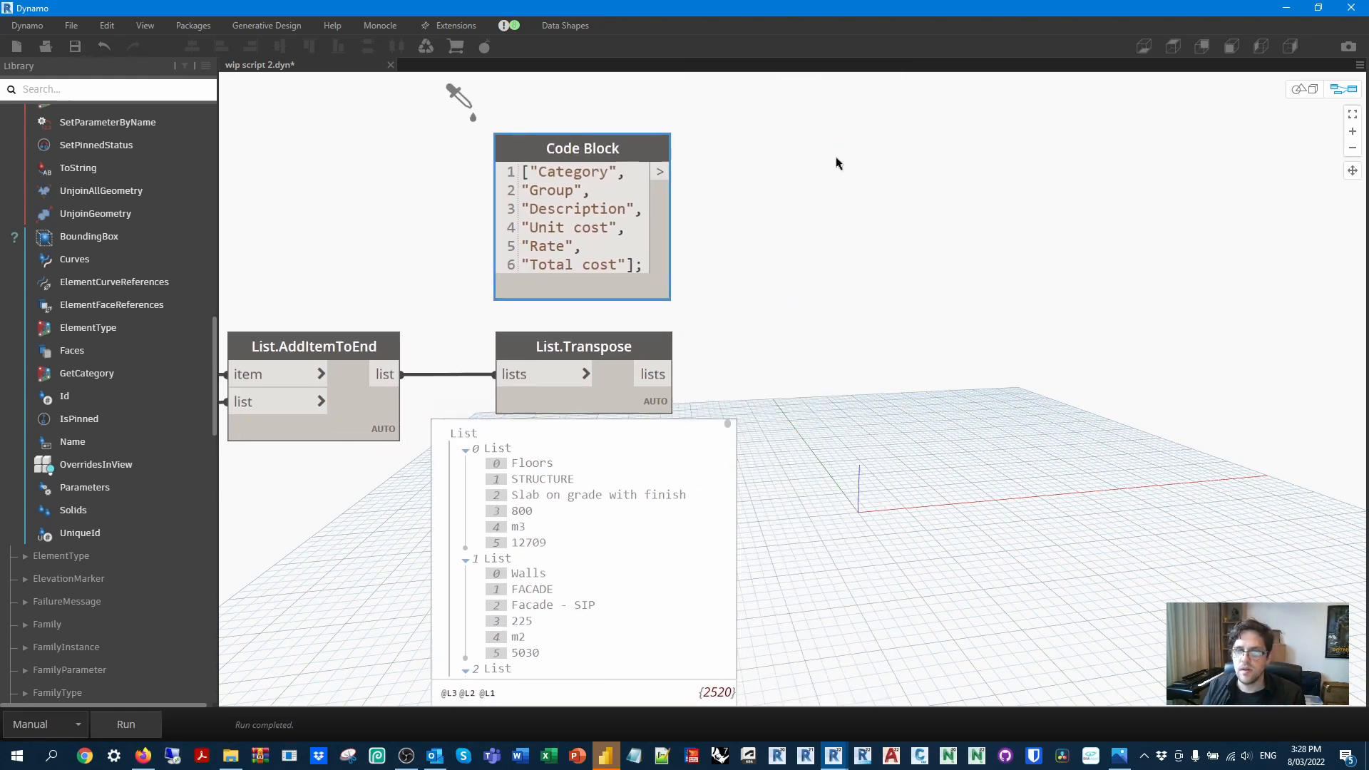
pyautogui.rightClick(856, 190)
pyautogui.write('add')
pyautogui.click(948, 290)
pyautogui.moveTo(975, 300); pyautogui.dragTo(918, 269)
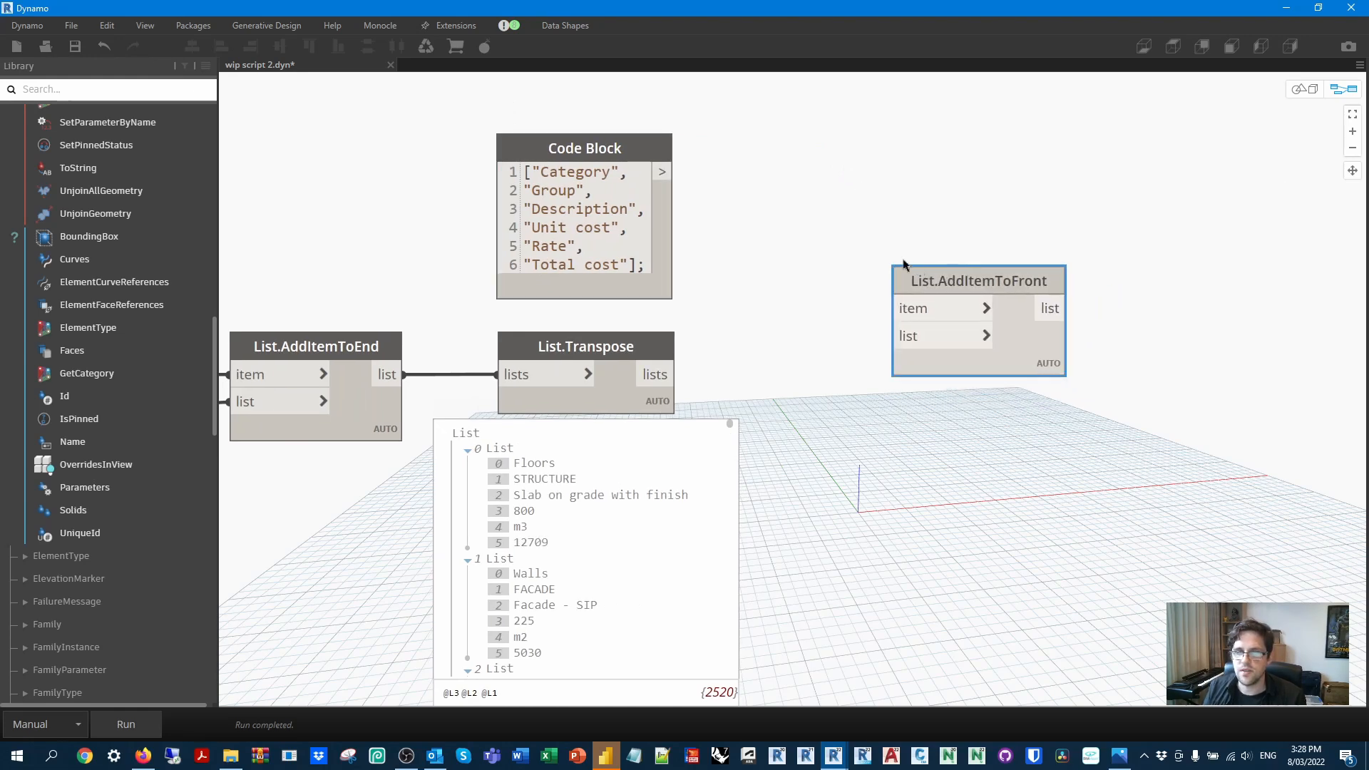
pyautogui.click(663, 172)
pyautogui.click(891, 307)
pyautogui.click(918, 335)
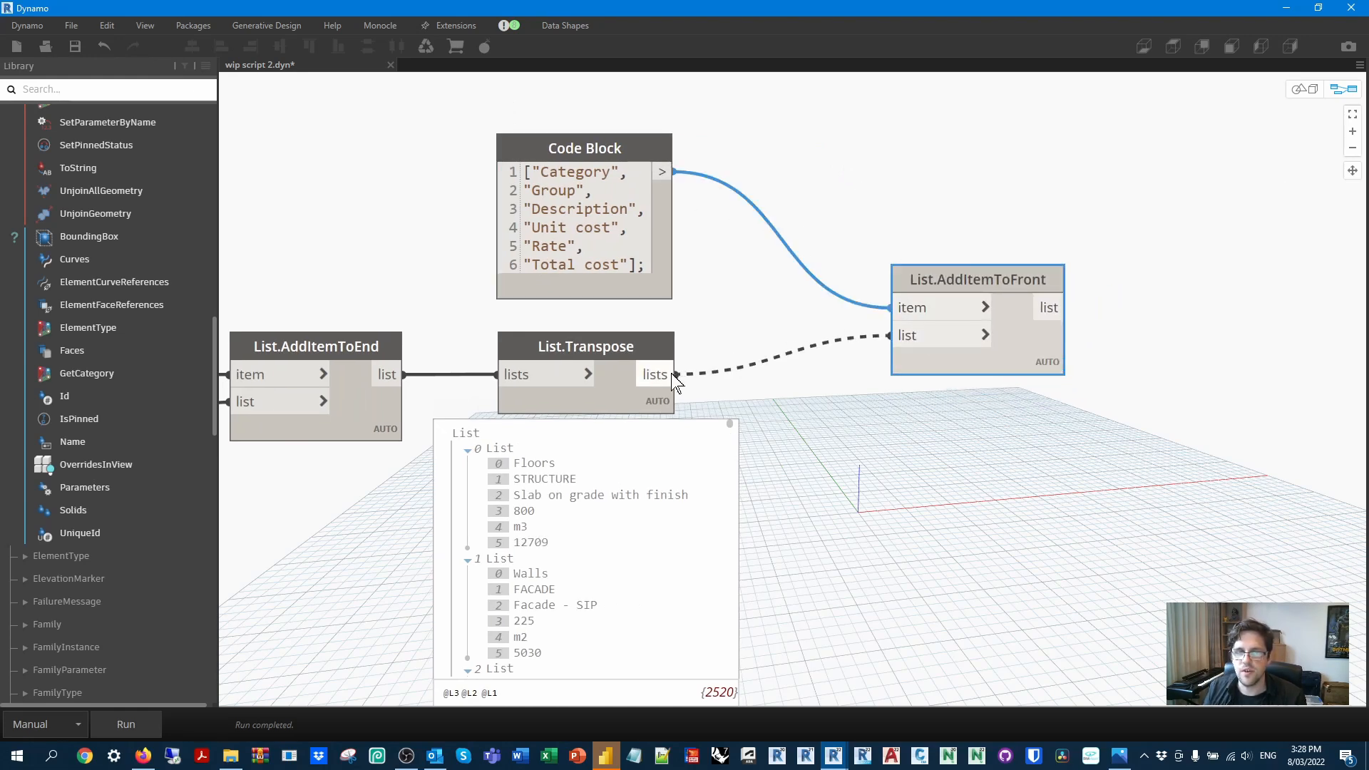
pyautogui.click(676, 374)
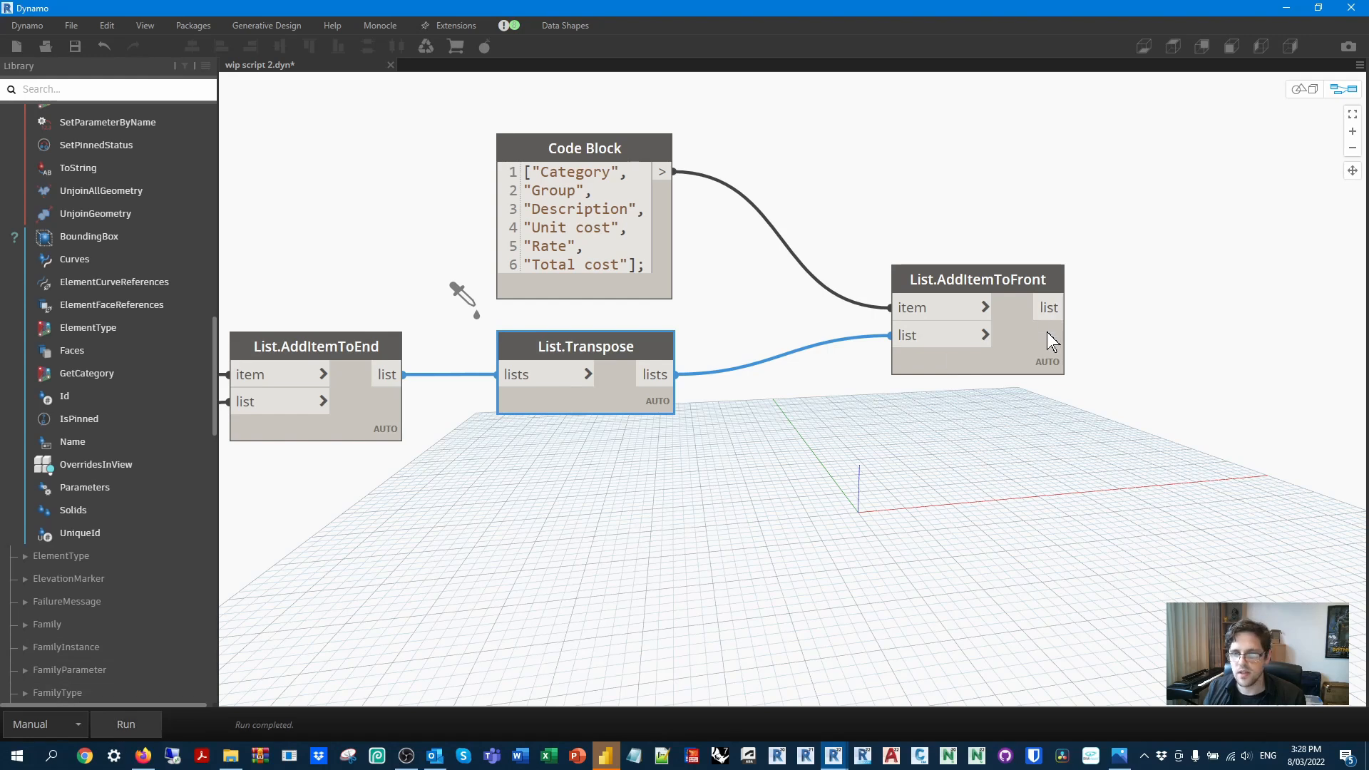
pyautogui.moveTo(1051, 396)
pyautogui.moveTo(985, 273); pyautogui.dragTo(916, 217)
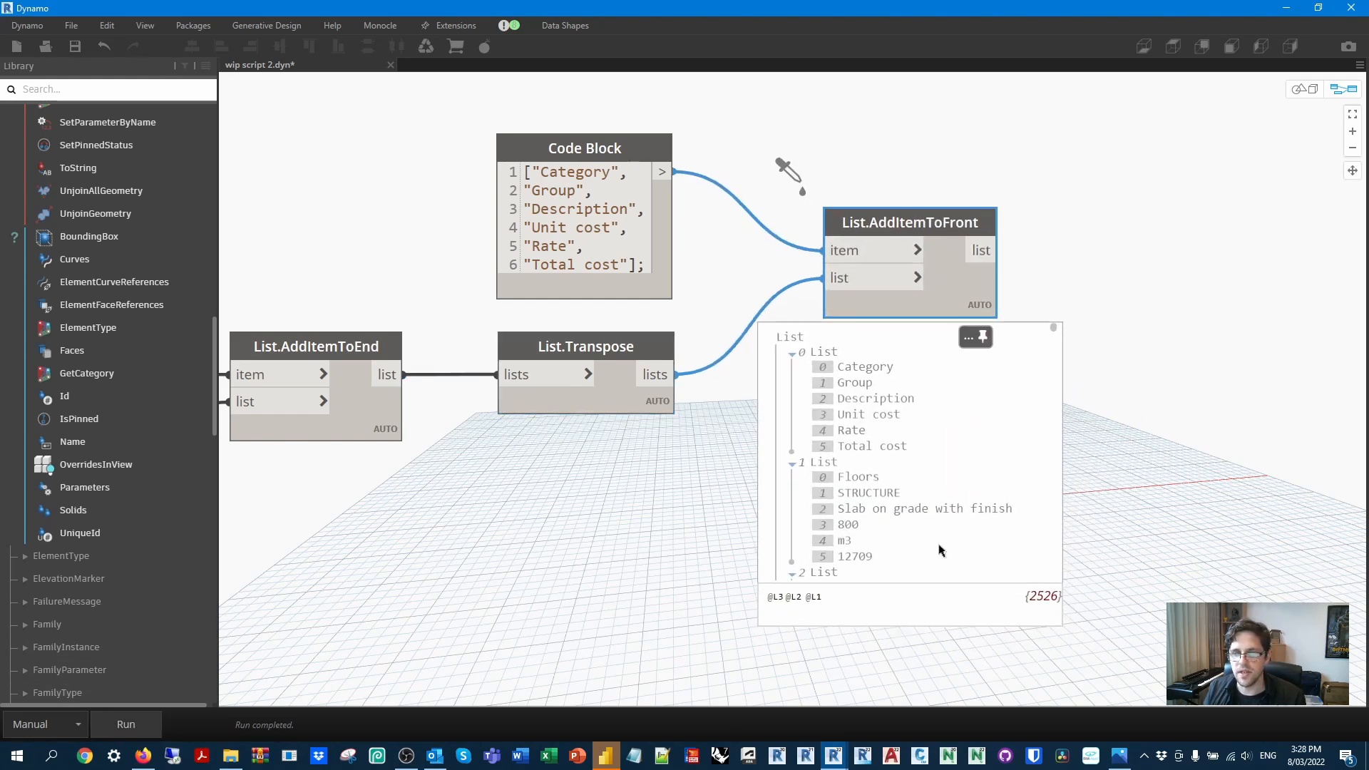
pyautogui.moveTo(1086, 271); pyautogui.dragTo(1003, 278, button='middle')
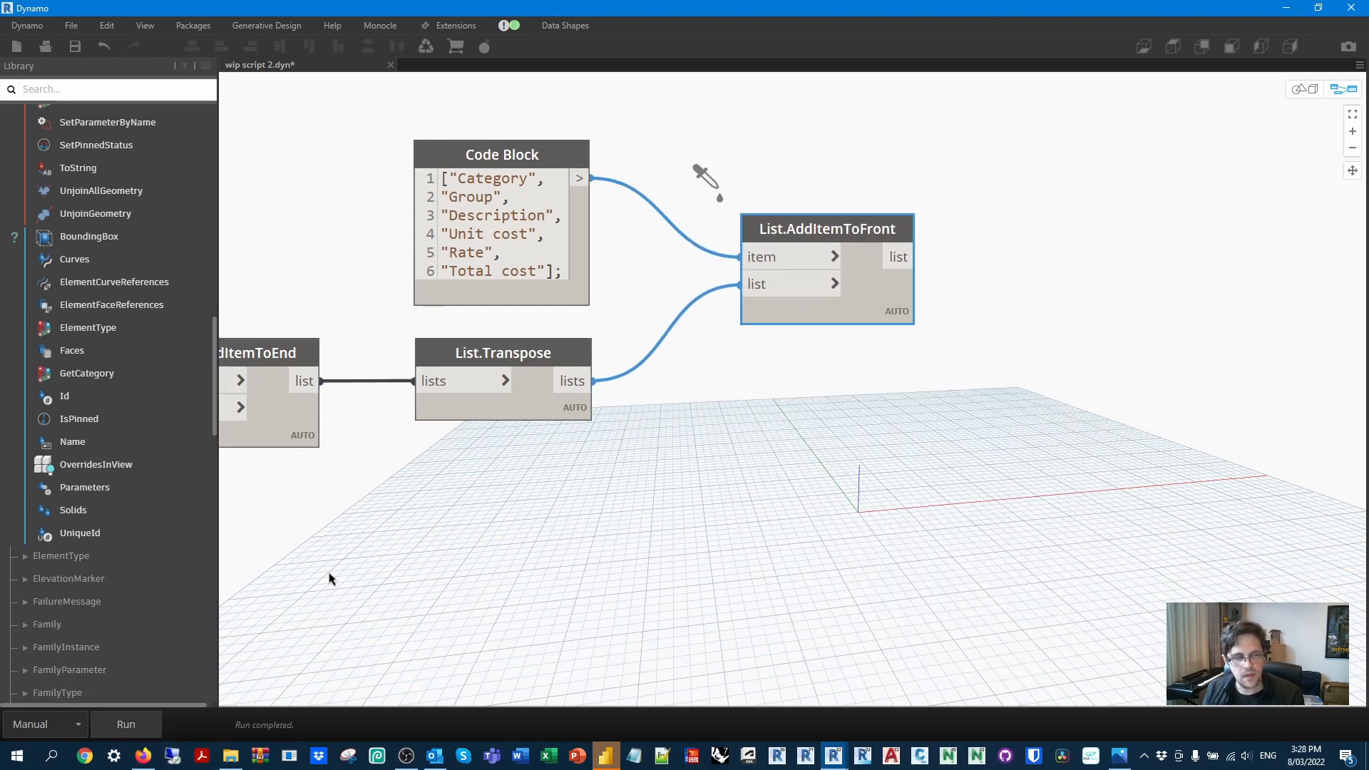
# Switch to Excel and create a blank workbook.
pyautogui.click(19, 757)
pyautogui.write('e')
pyautogui.click(114, 376)
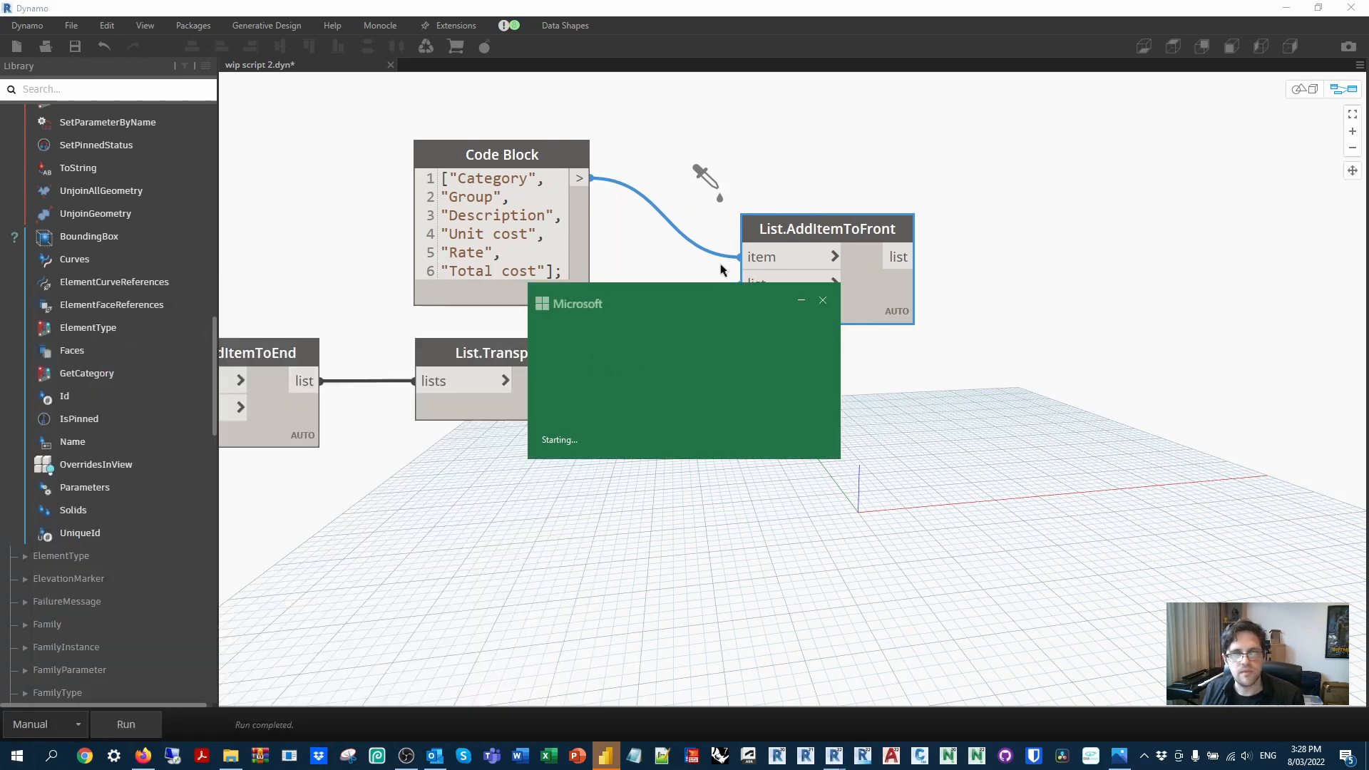
pyautogui.click(41, 186)
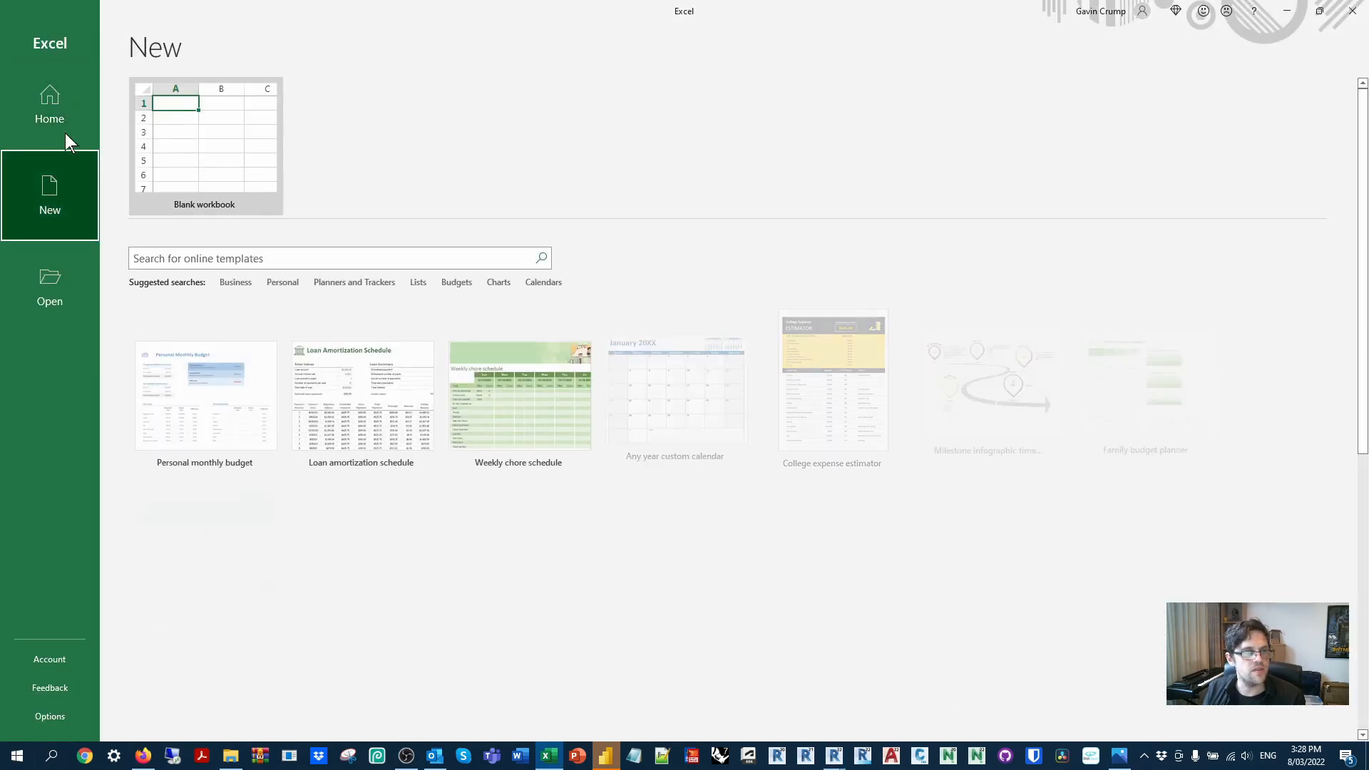
pyautogui.click(150, 160)
# Save the blank workbook to the Desktop as "cost data" and close Excel.
pyautogui.click(17, 32)
pyautogui.click(59, 225)
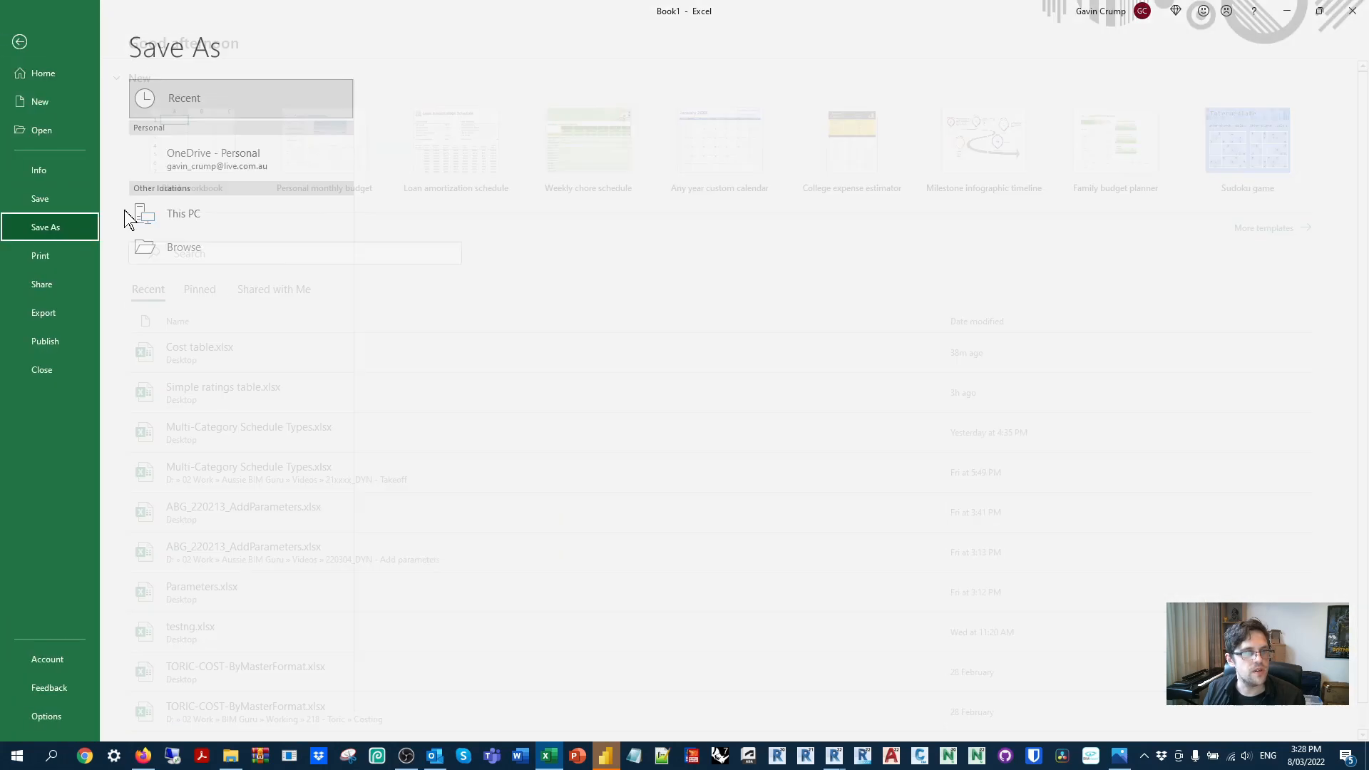
pyautogui.click(227, 210)
pyautogui.doubleClick(227, 214)
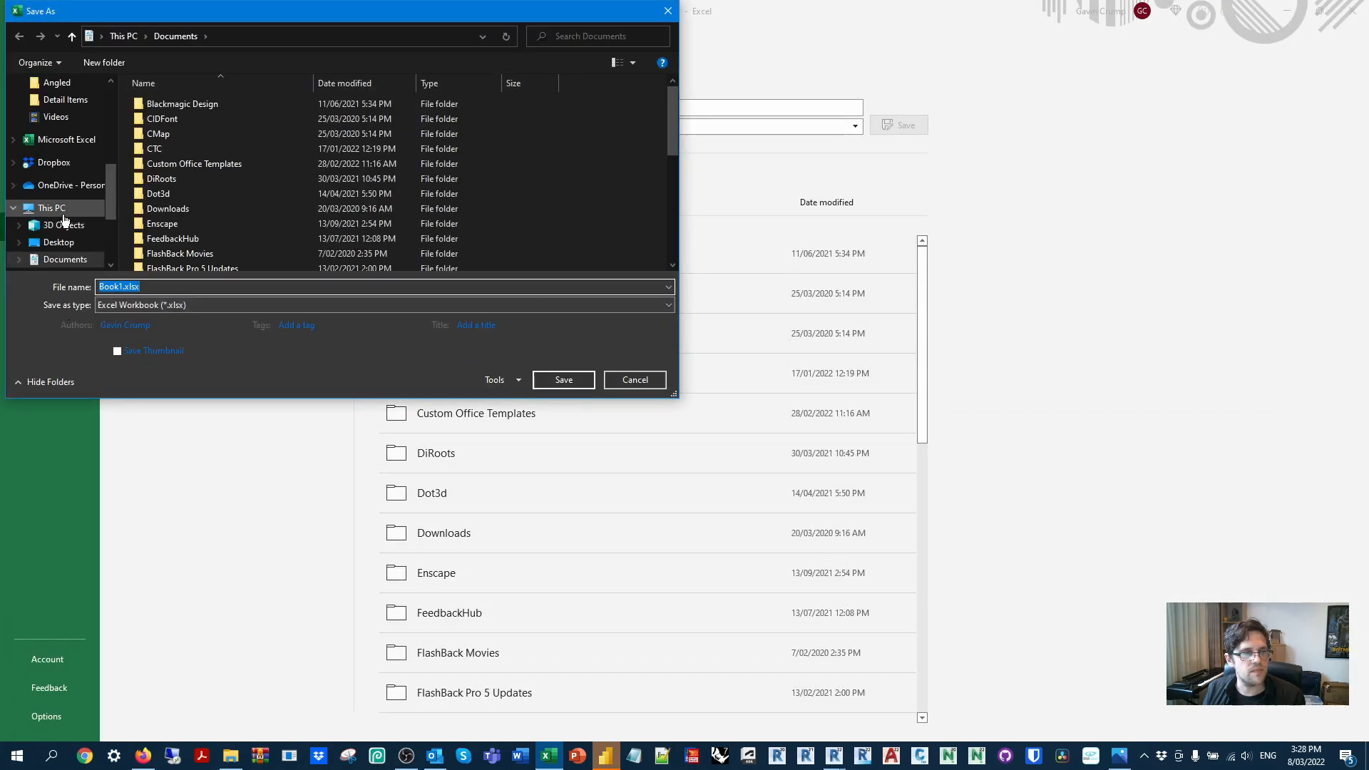
pyautogui.click(61, 242)
pyautogui.write('c')
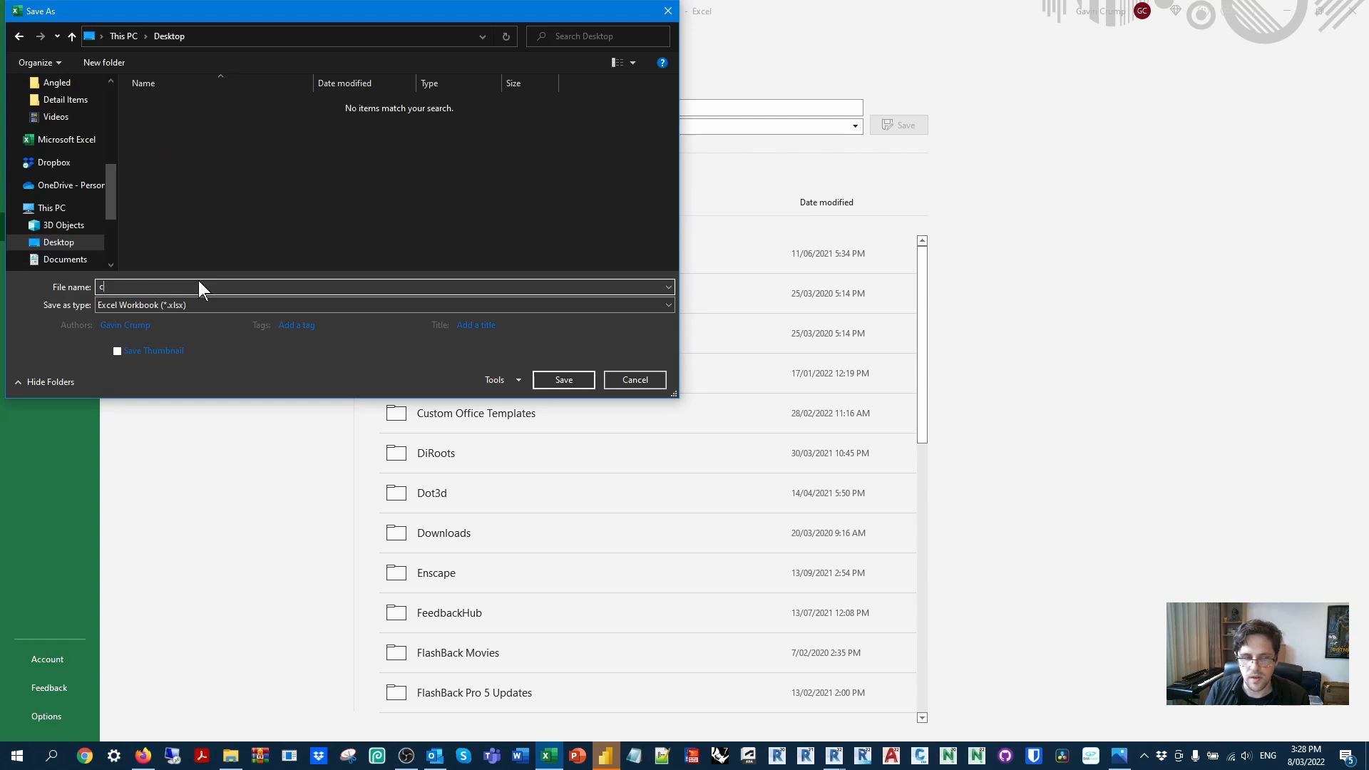
pyautogui.write('ost data')
pyautogui.press('Return')
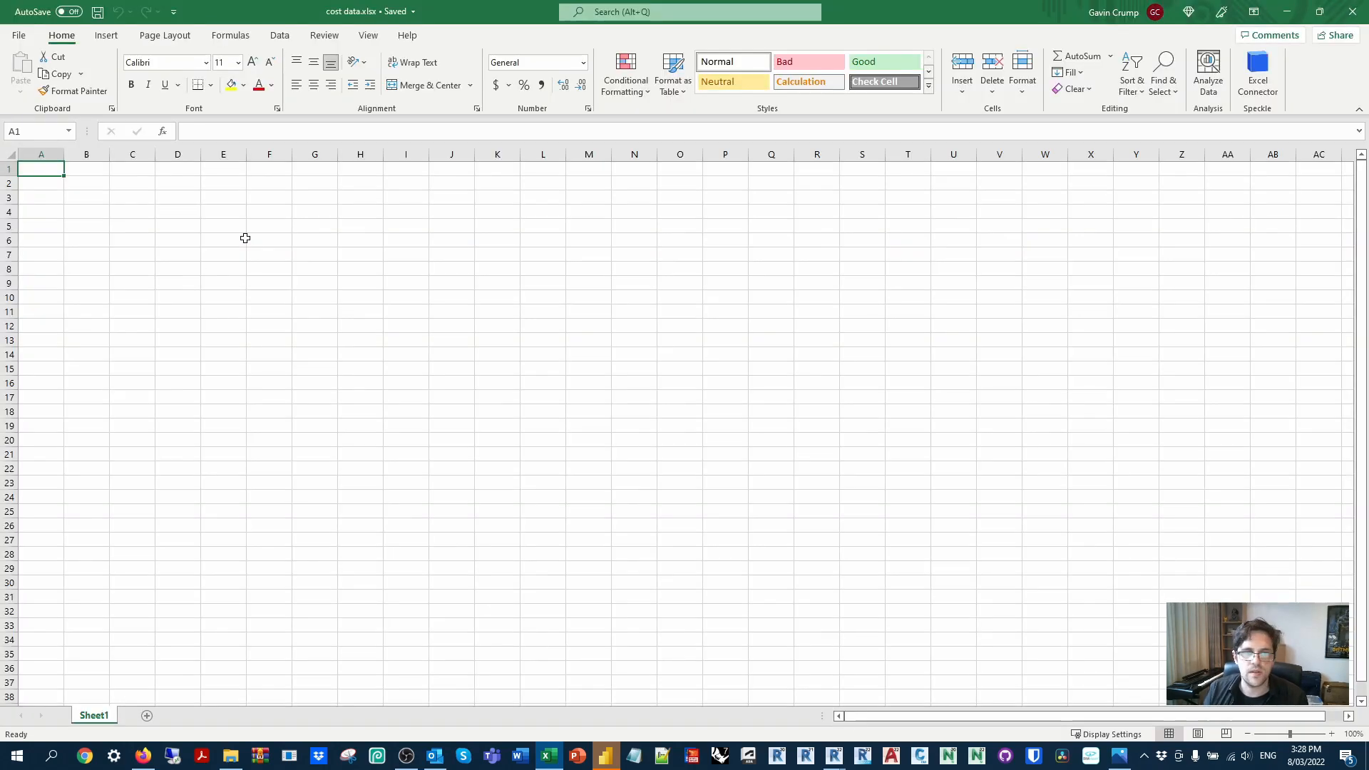
pyautogui.click(1341, 7)
# Add a File Path node to the Dynamo script, pointing to cost data.xlsx on the Desktop.
pyautogui.moveTo(989, 215); pyautogui.dragTo(730, 303, button='middle')
pyautogui.rightClick(792, 183)
pyautogui.write('file path')
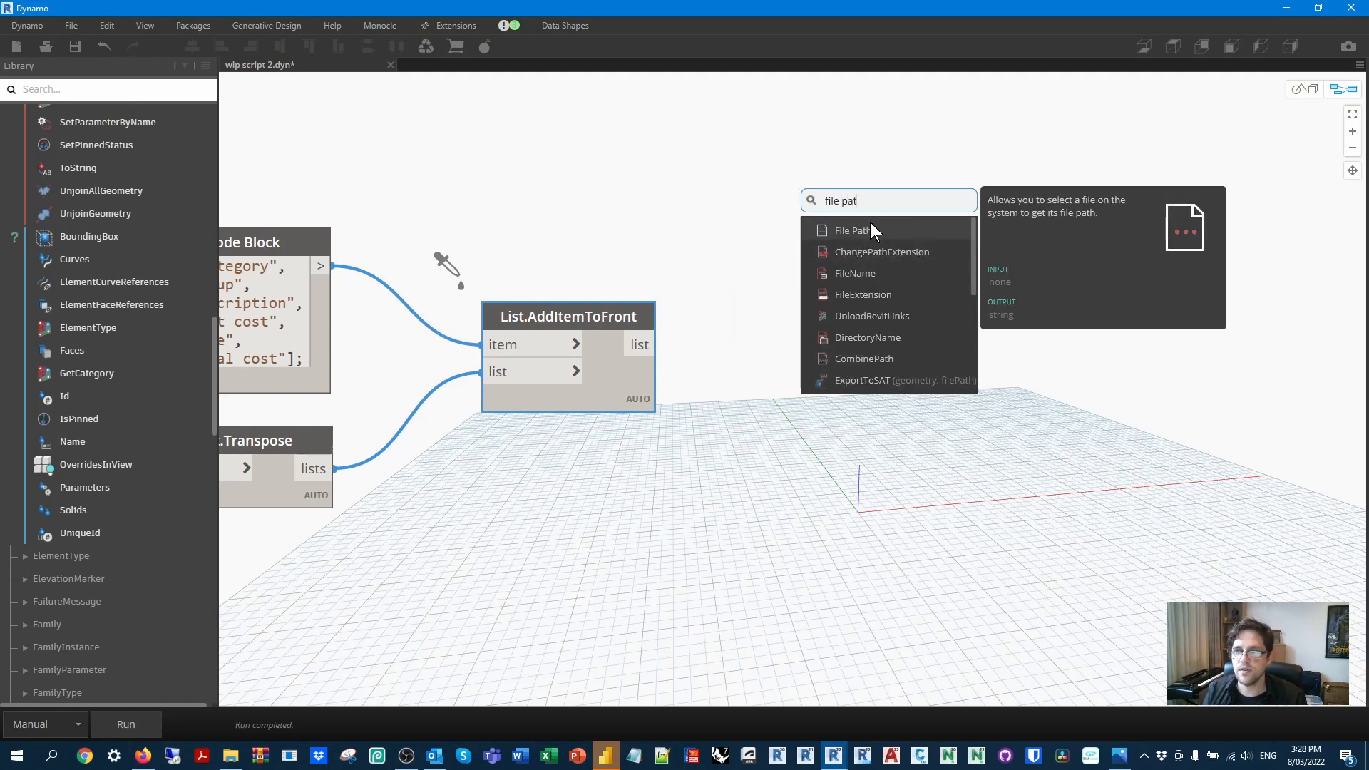
pyautogui.click(871, 232)
pyautogui.click(782, 208)
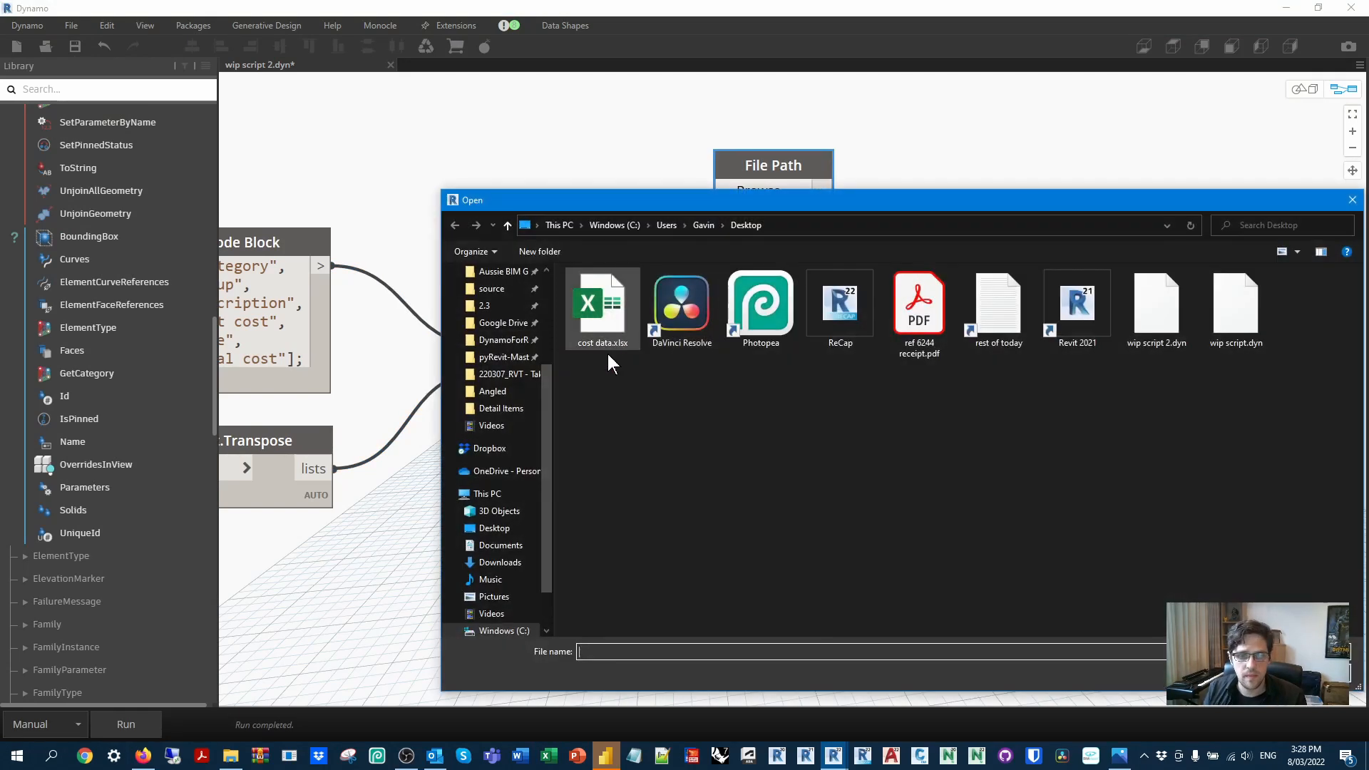
pyautogui.doubleClick(604, 310)
pyautogui.moveTo(796, 163); pyautogui.dragTo(854, 116)
pyautogui.click(995, 230)
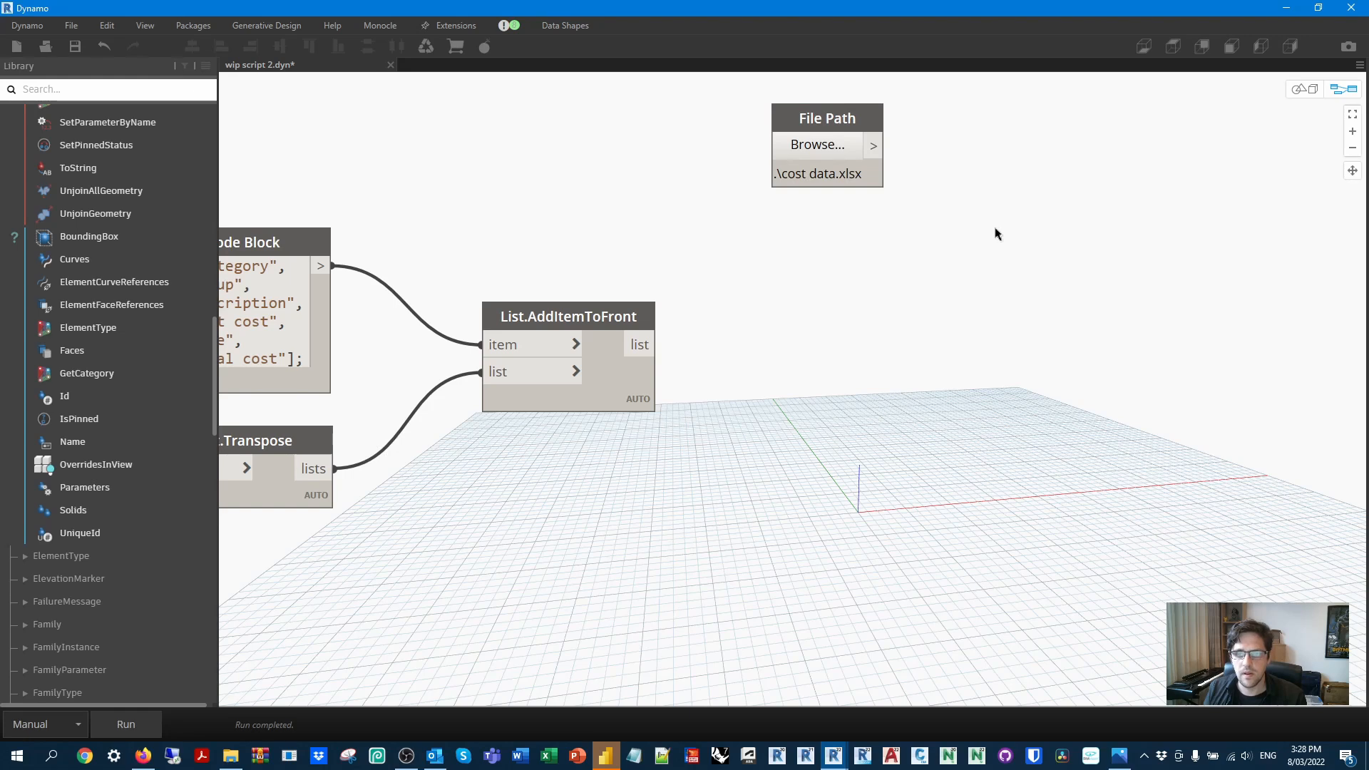
# Add a Data.ExportToExcel node and connect the File Path output to its filePath input.
pyautogui.rightClick(996, 230)
pyautogui.write('expo')
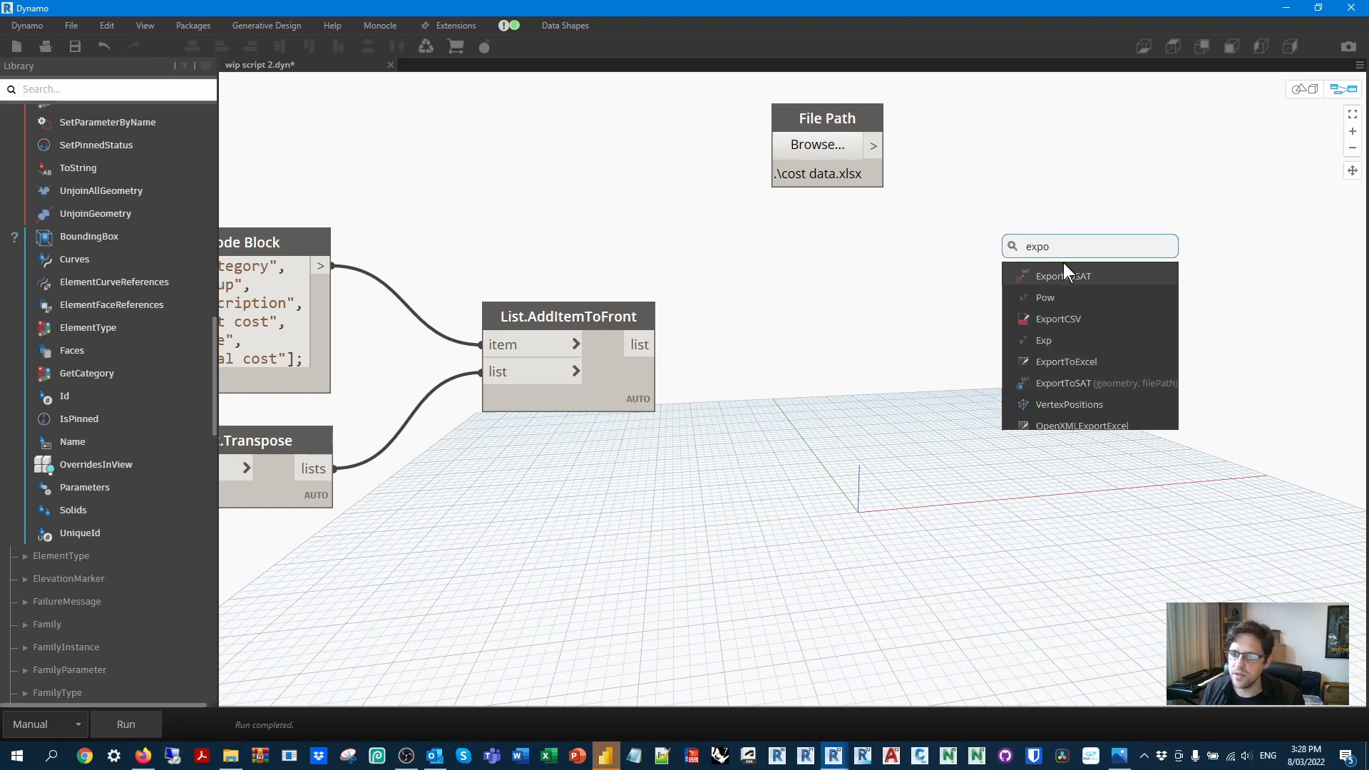
pyautogui.click(1089, 362)
pyautogui.moveTo(1133, 377); pyautogui.dragTo(1172, 268)
pyautogui.moveTo(1056, 189); pyautogui.dragTo(905, 184, button='middle')
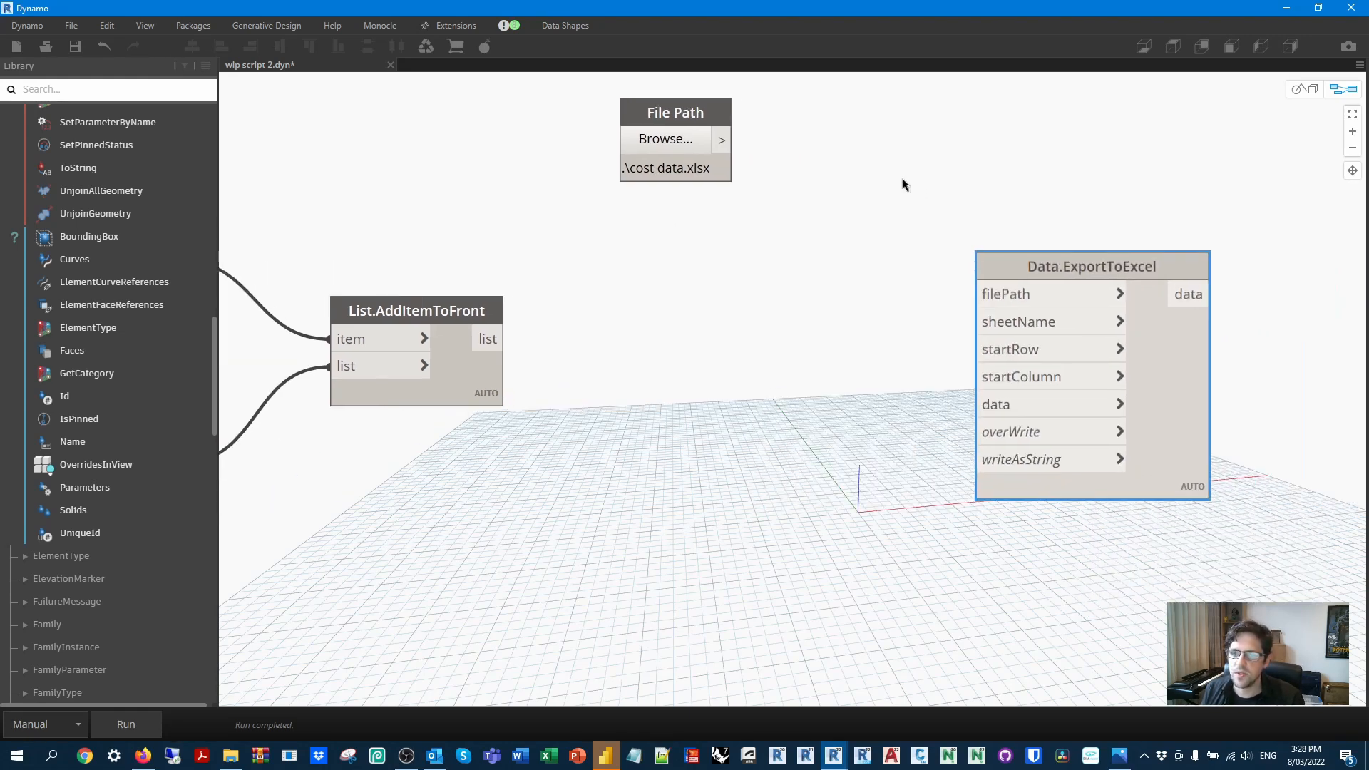
pyautogui.moveTo(720, 141); pyautogui.dragTo(1027, 222)
# Add a code block below the File Path node with the lines "Sheet1"; 0; true; and false;.
pyautogui.doubleClick(720, 269)
pyautogui.write('"Sheet1";')
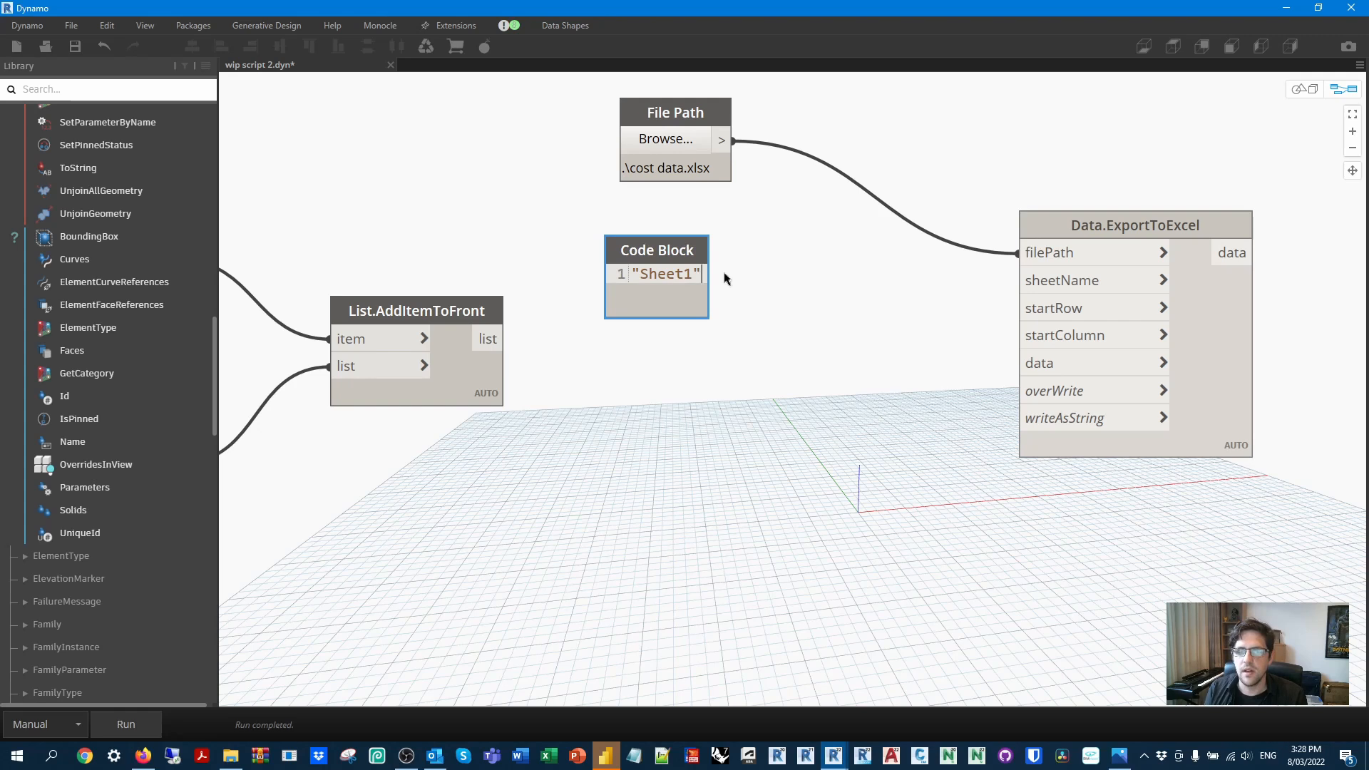
pyautogui.press('Return')
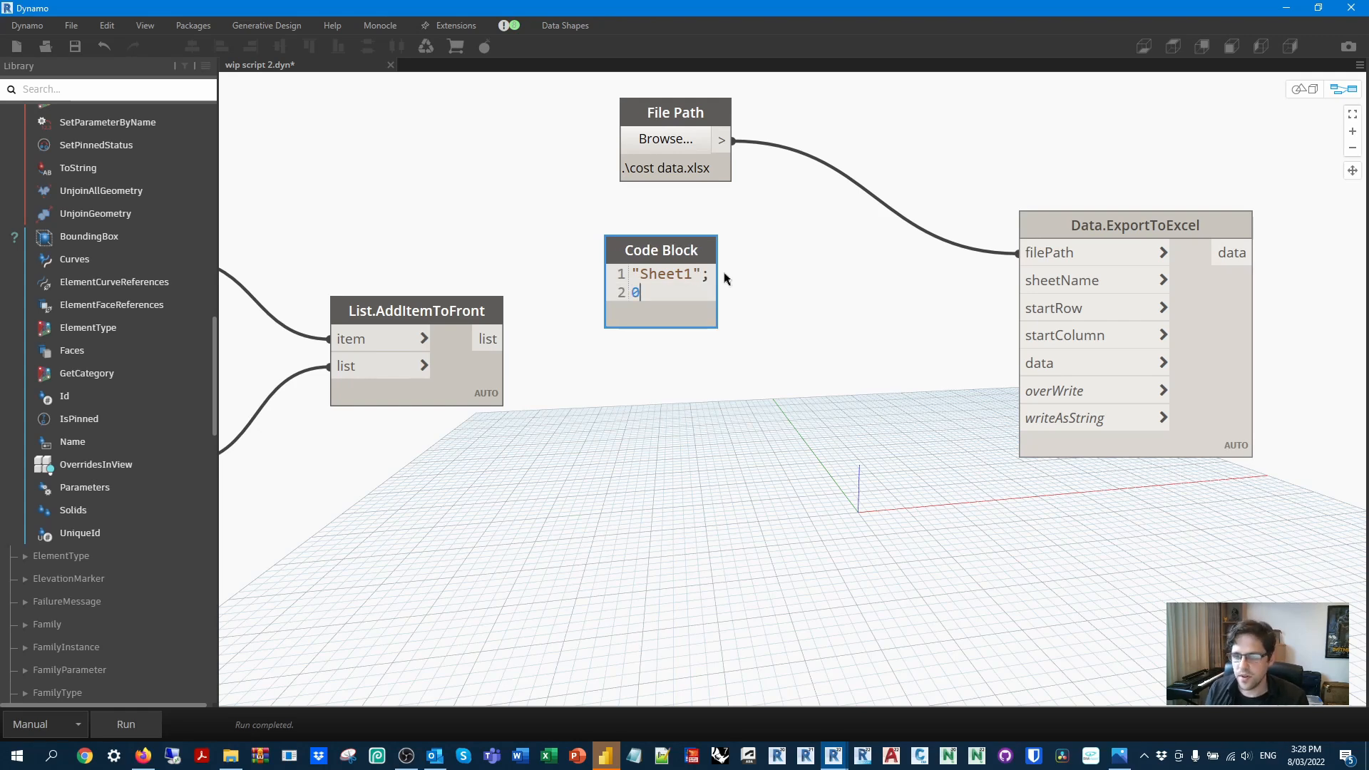
pyautogui.write('0;')
pyautogui.press('Return')
pyautogui.write('true;')
pyautogui.press('Return')
pyautogui.write('false')
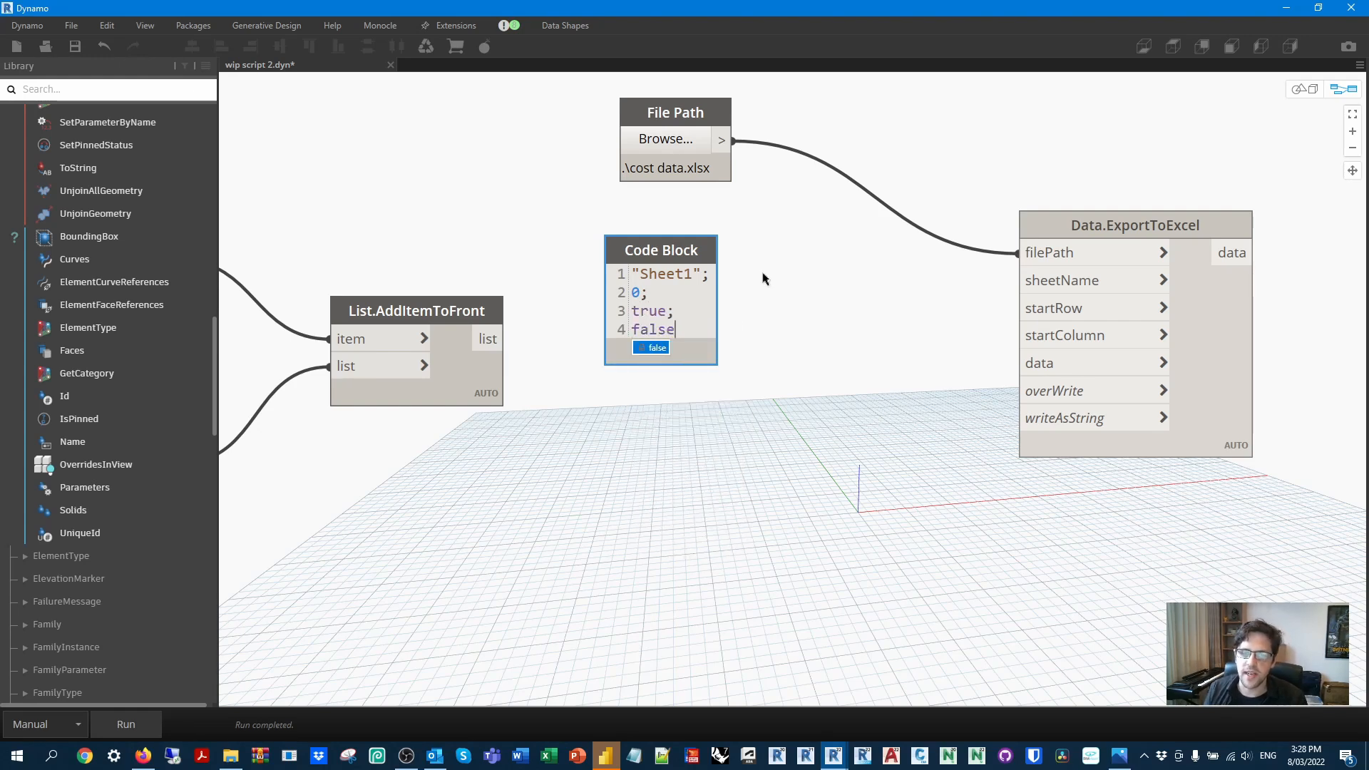
pyautogui.click(762, 278)
pyautogui.moveTo(707, 247); pyautogui.dragTo(703, 211)
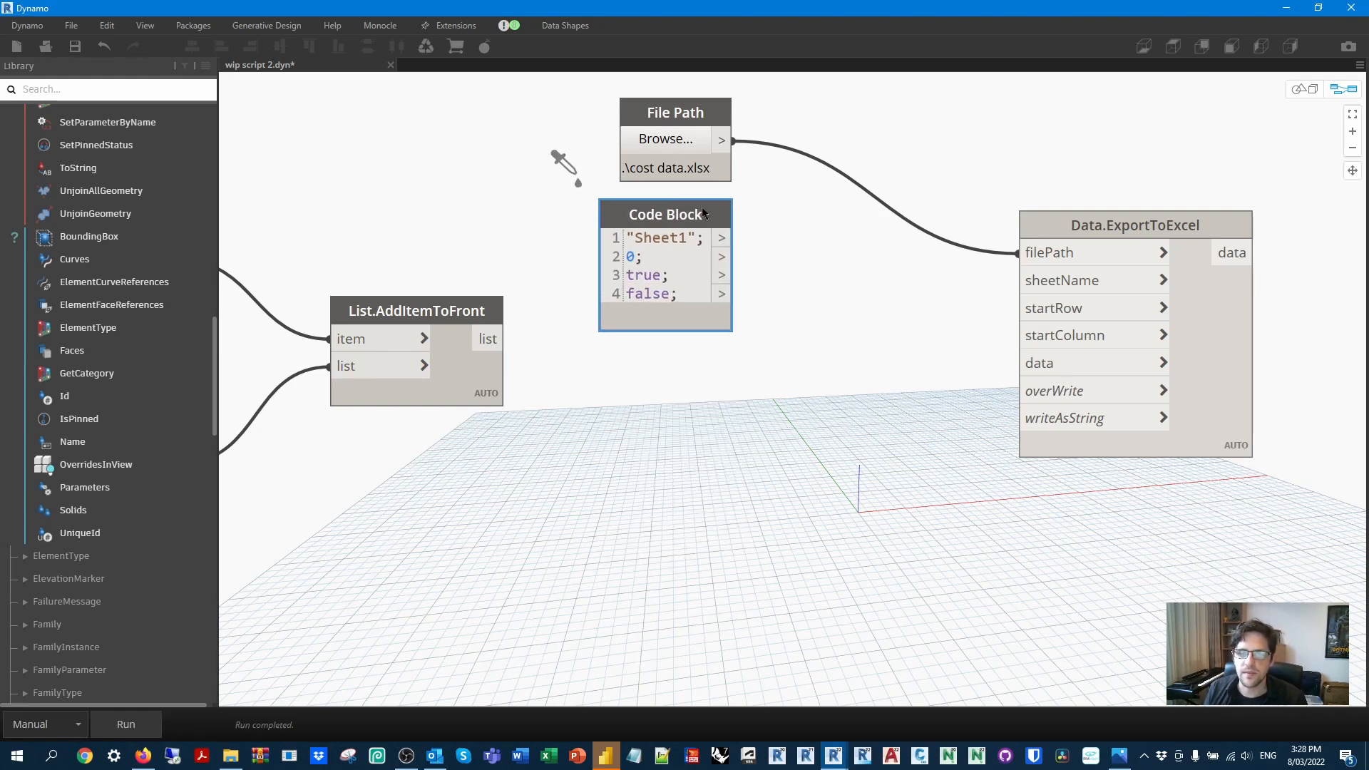
# Connect "Sheet1" to the sheetName input of Data.ExportToExcel and 0 to both its startRow and startColumn inputs.
pyautogui.click(723, 237)
pyautogui.click(1042, 280)
pyautogui.click(1045, 308)
pyautogui.click(721, 257)
pyautogui.click(721, 257)
pyautogui.click(1055, 335)
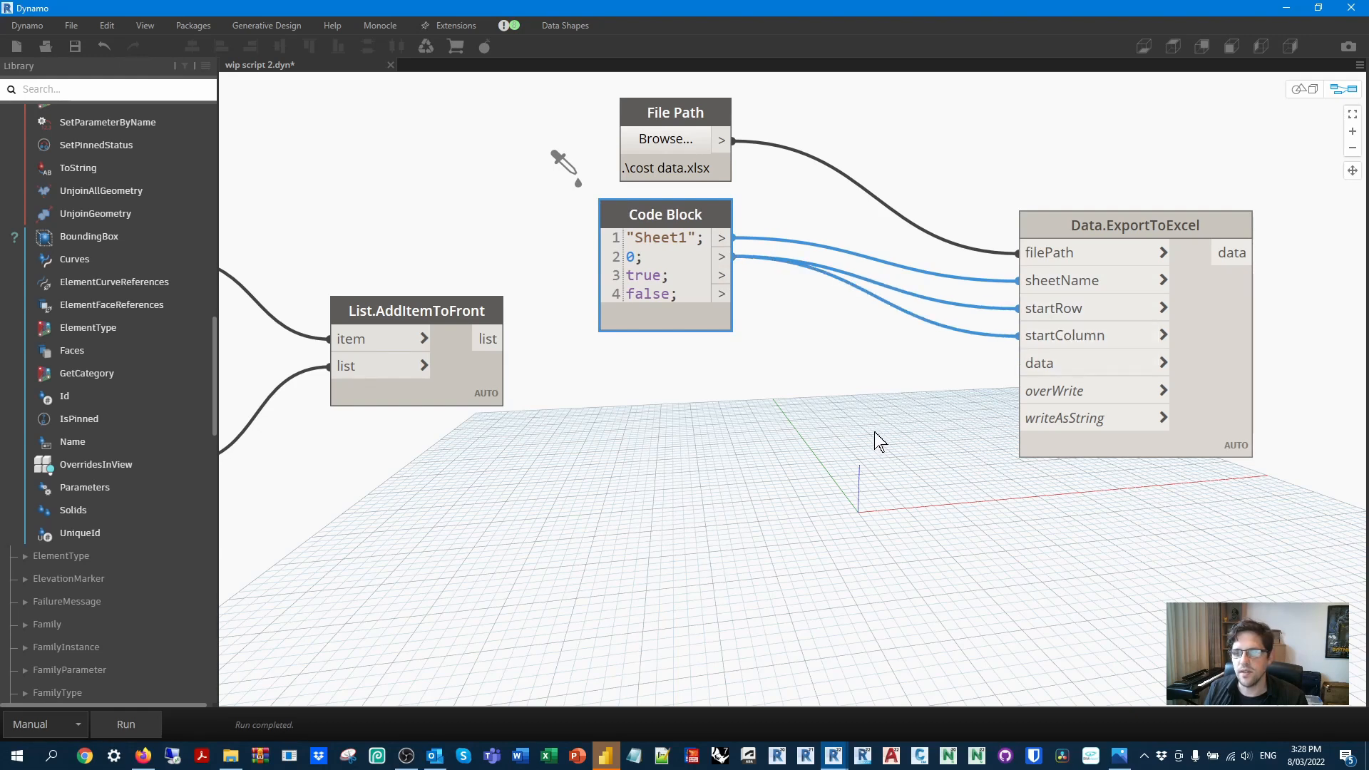
# Connect true to overWrite, false to writeAsString and the last List.AddItemToFront output to data on Data.ExportToExcel.
pyautogui.click(722, 275)
pyautogui.click(1053, 390)
pyautogui.click(721, 294)
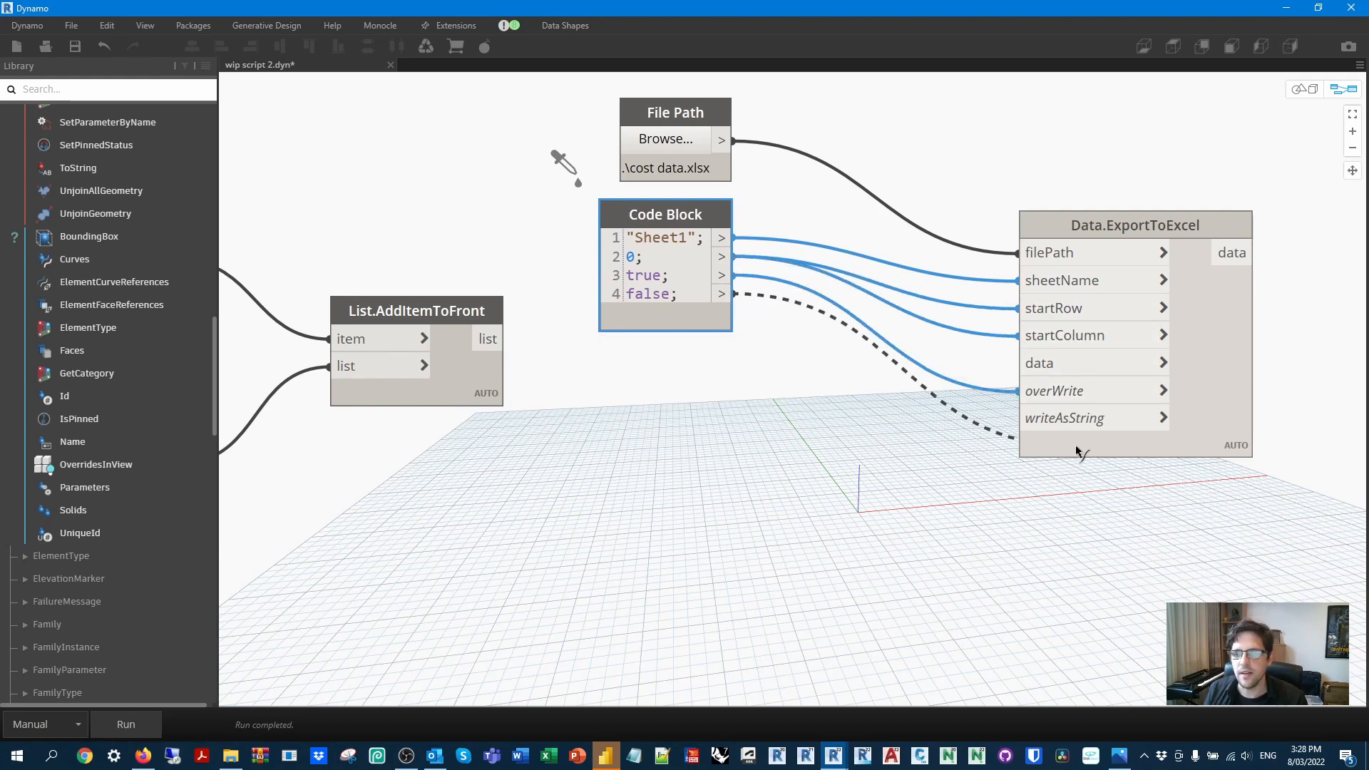
pyautogui.click(1034, 418)
pyautogui.click(1018, 417)
pyautogui.click(732, 294)
pyautogui.click(504, 339)
pyautogui.click(1018, 363)
# Move the File Path, code block and Data.ExportToExcel nodes closer to List.AddItemToFront and save the script.
pyautogui.moveTo(1228, 487); pyautogui.dragTo(680, 143)
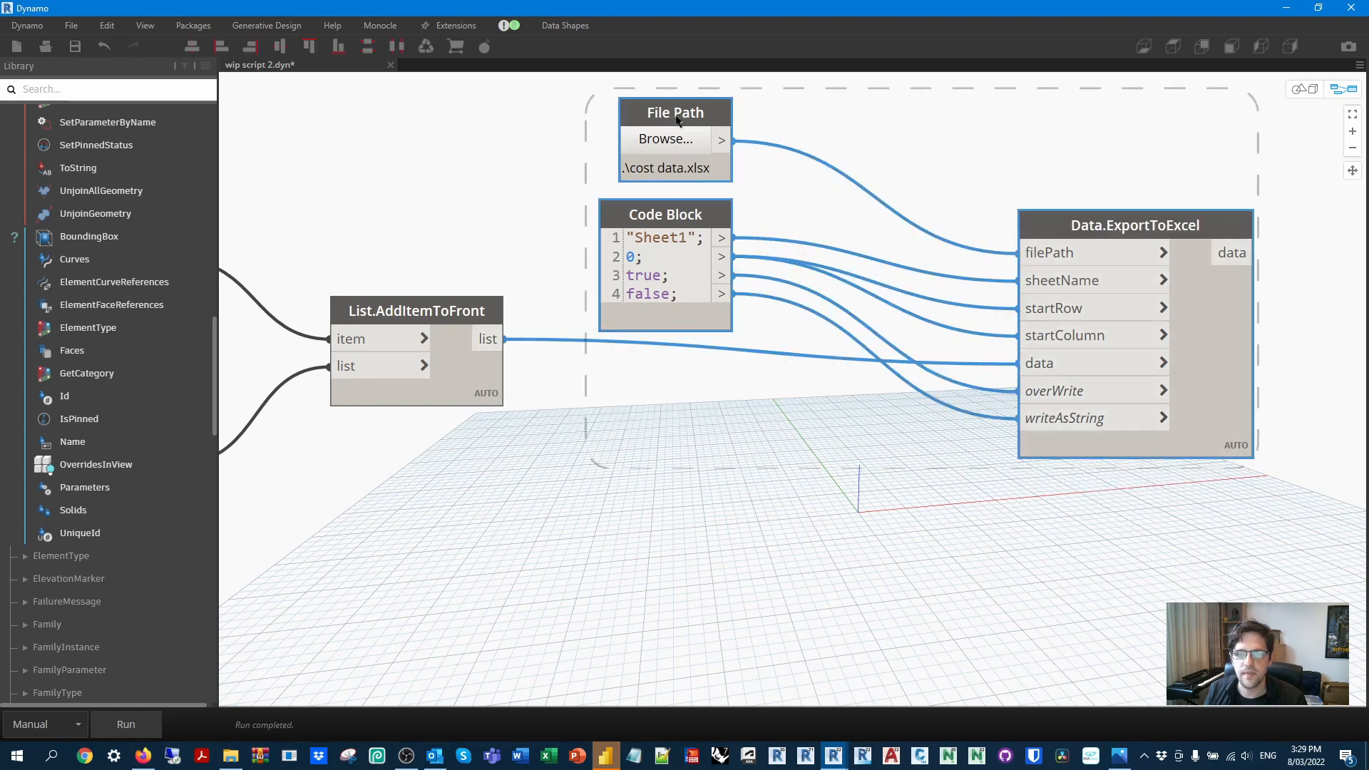
pyautogui.scroll(-4, 920, 504)
pyautogui.scroll(-8, 920, 504)
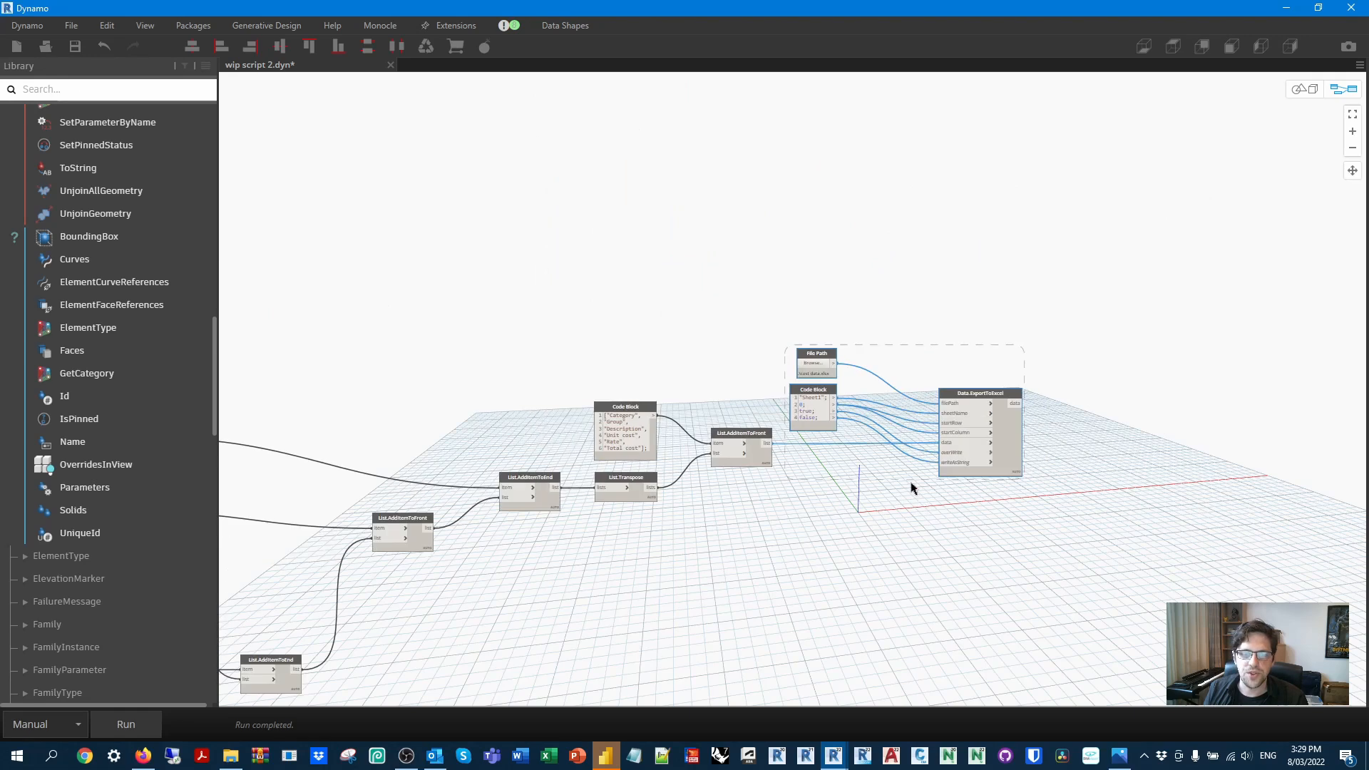
pyautogui.click(900, 276)
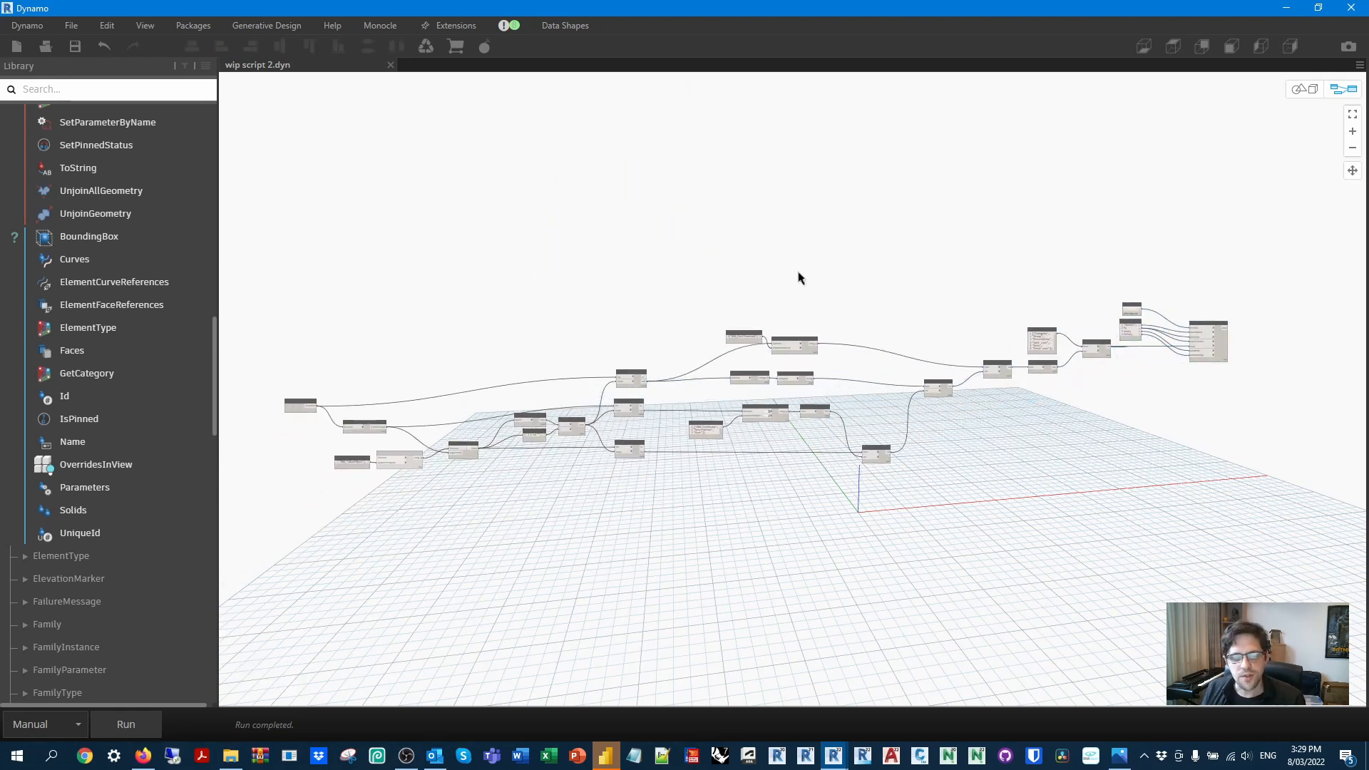
# Run the script to write the cost table to the Excel workbook.
pyautogui.click(130, 725)
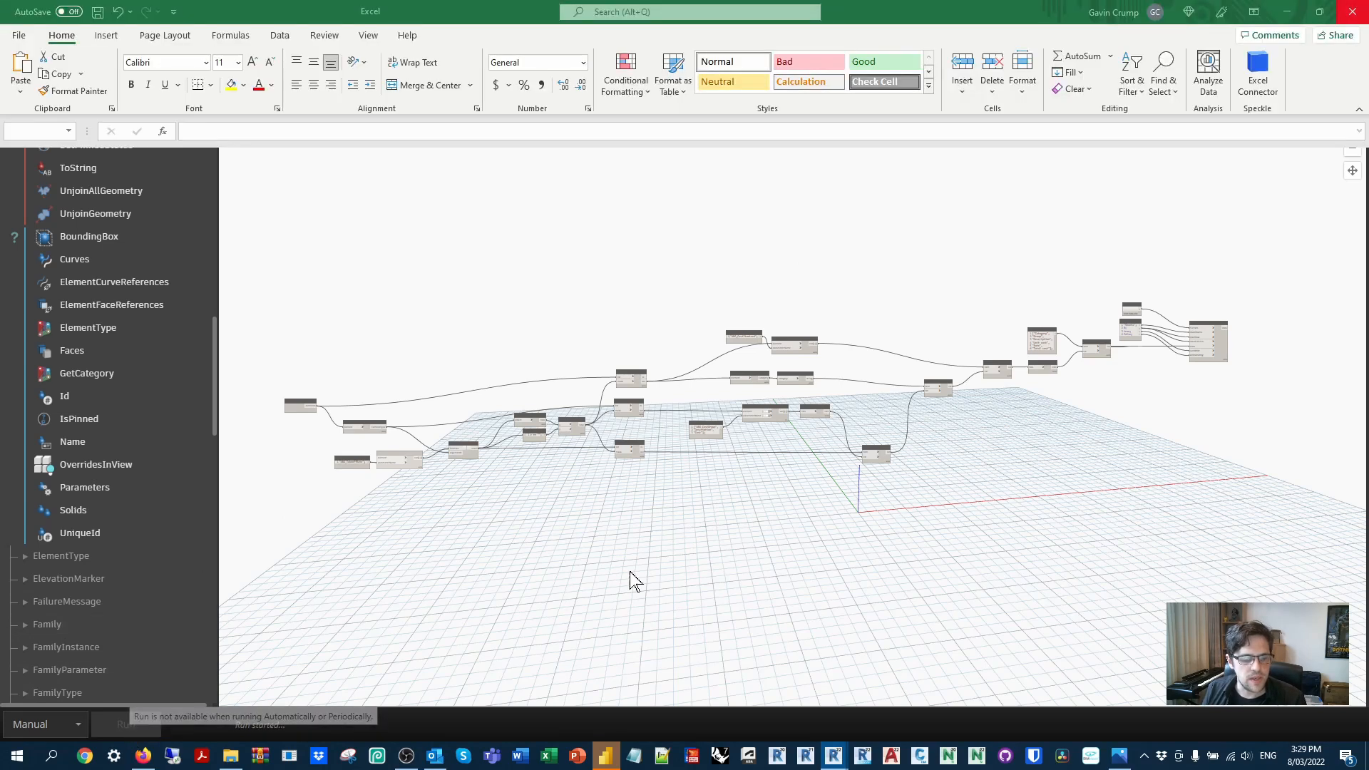
pyautogui.click(452, 370)
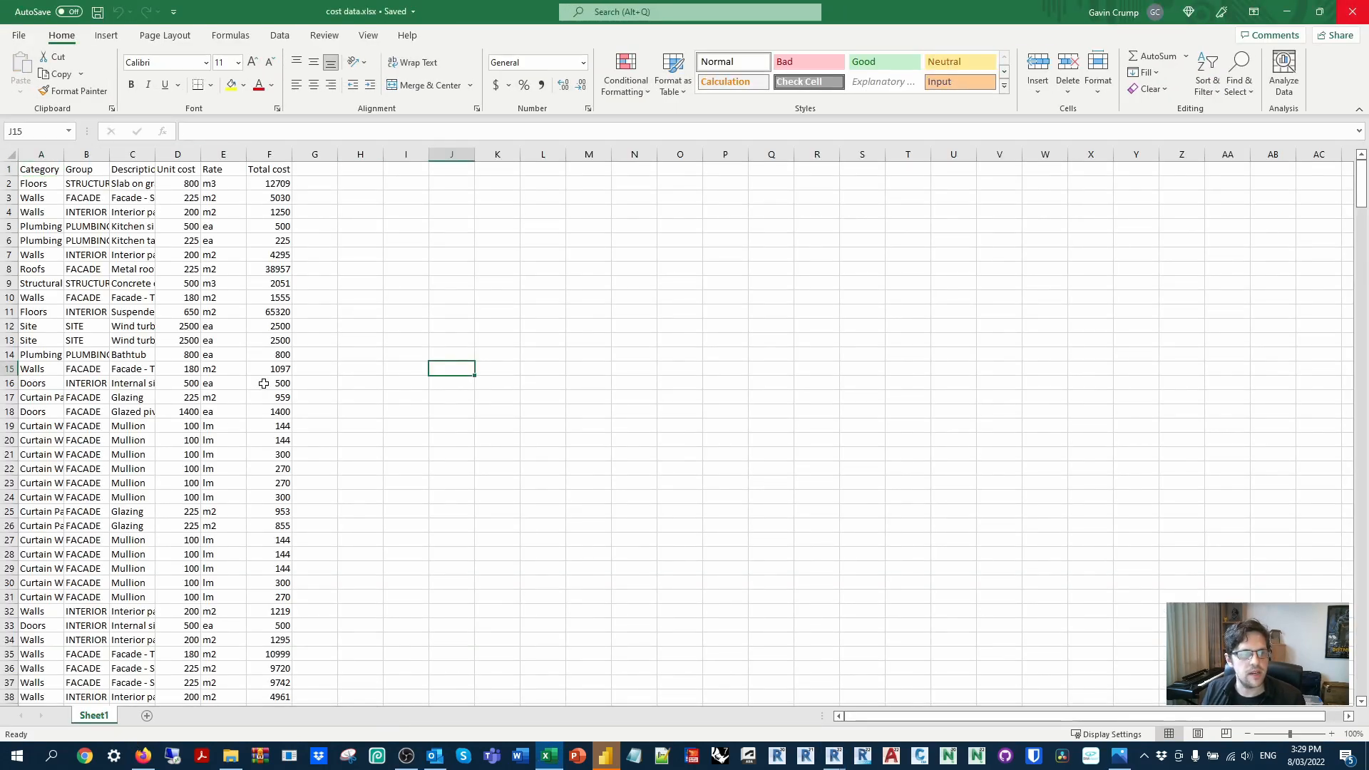
pyautogui.click(295, 261)
# Apply the dollar accounting number format to the Total cost and Unit cost columns in the exported workbook.
pyautogui.click(269, 169)
pyautogui.hotkey('ctrl', 'shift', 'Down')
pyautogui.keyDown('ctrl'); pyautogui.click(196, 175); pyautogui.keyUp('ctrl')
pyautogui.hotkey('ctrl', 'shift', 'Down')
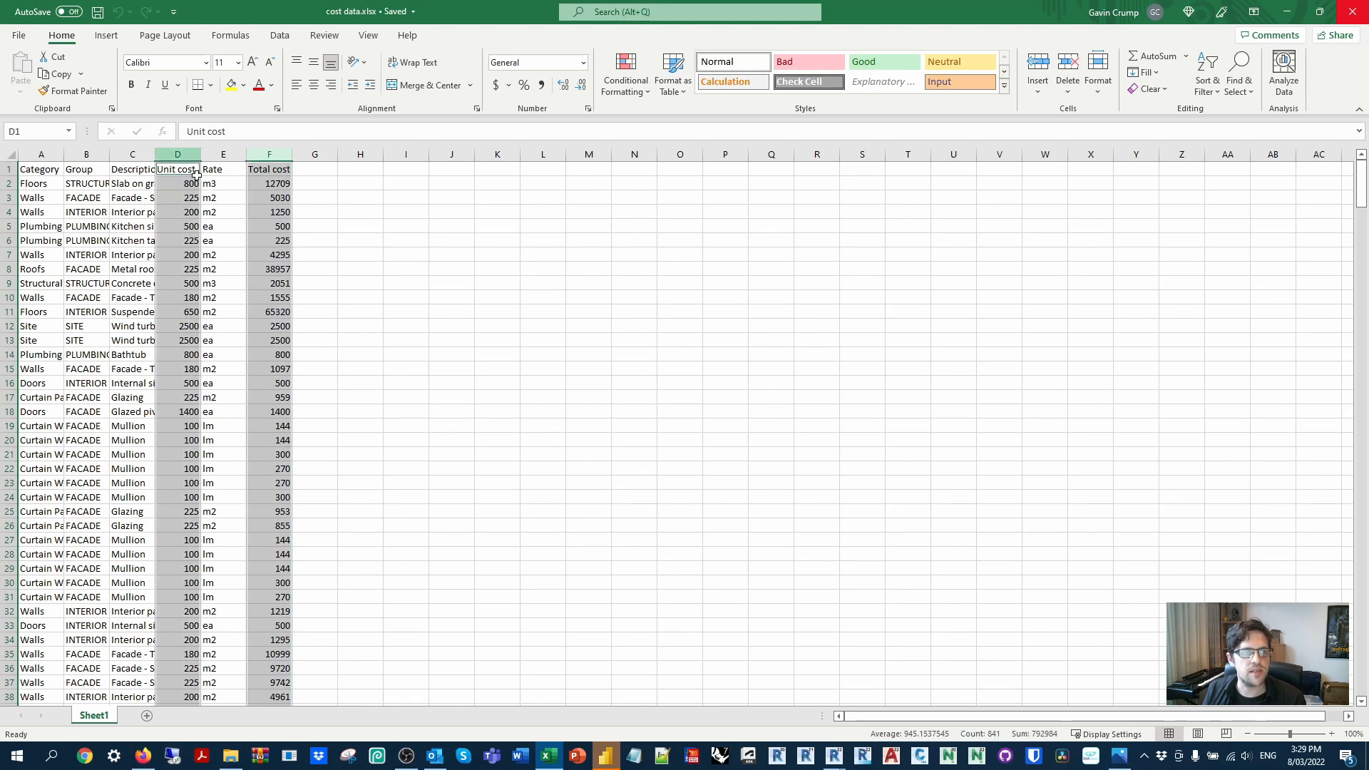
pyautogui.click(583, 63)
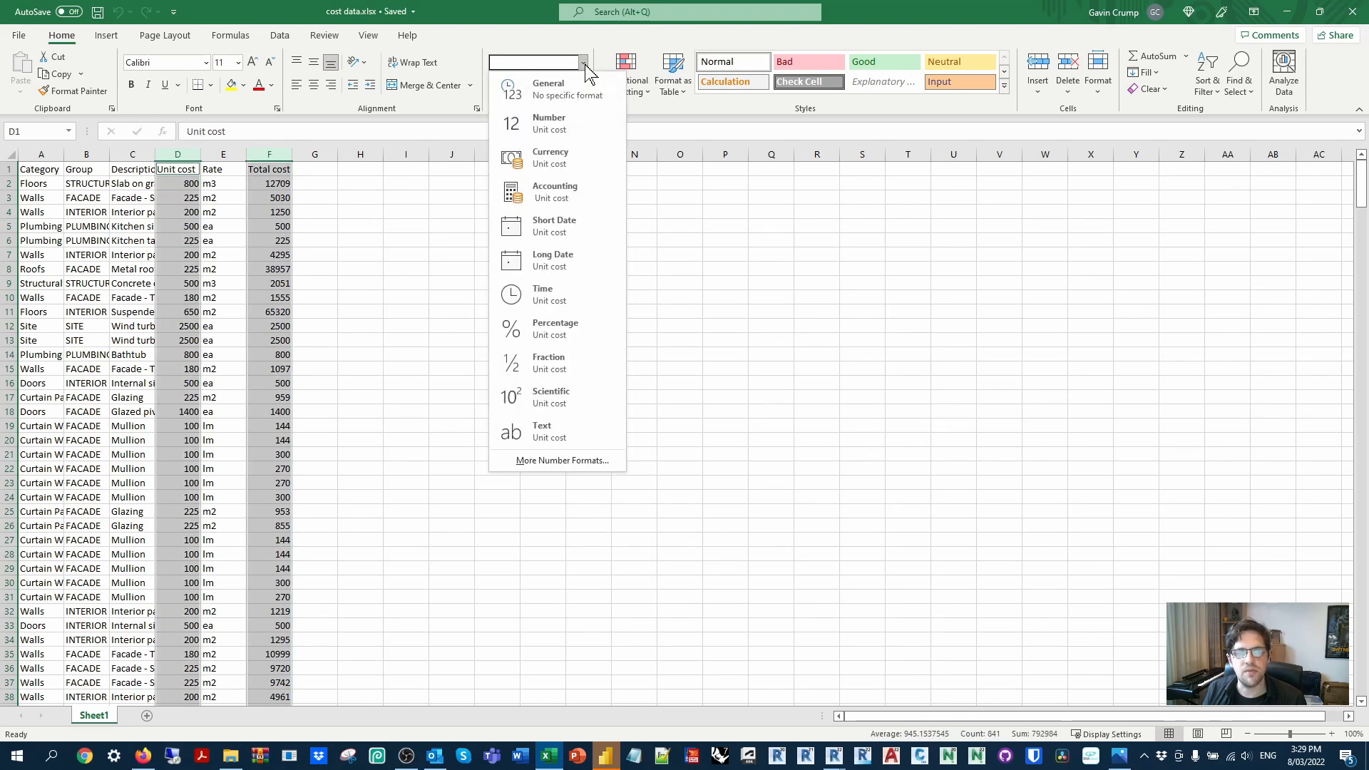
pyautogui.click(584, 65)
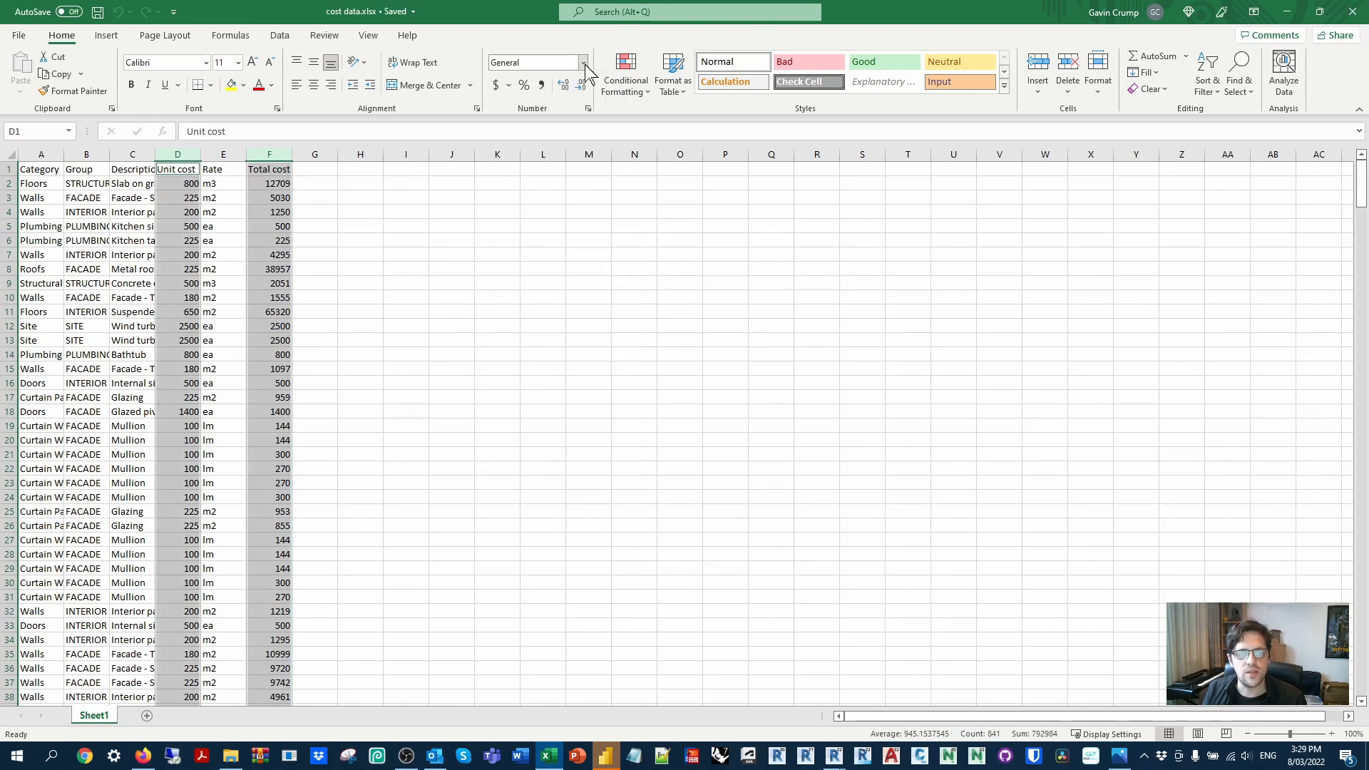
pyautogui.click(496, 84)
pyautogui.click(236, 242)
# Format the Rate, Category, Group and Description columns as Text.
pyautogui.click(225, 152)
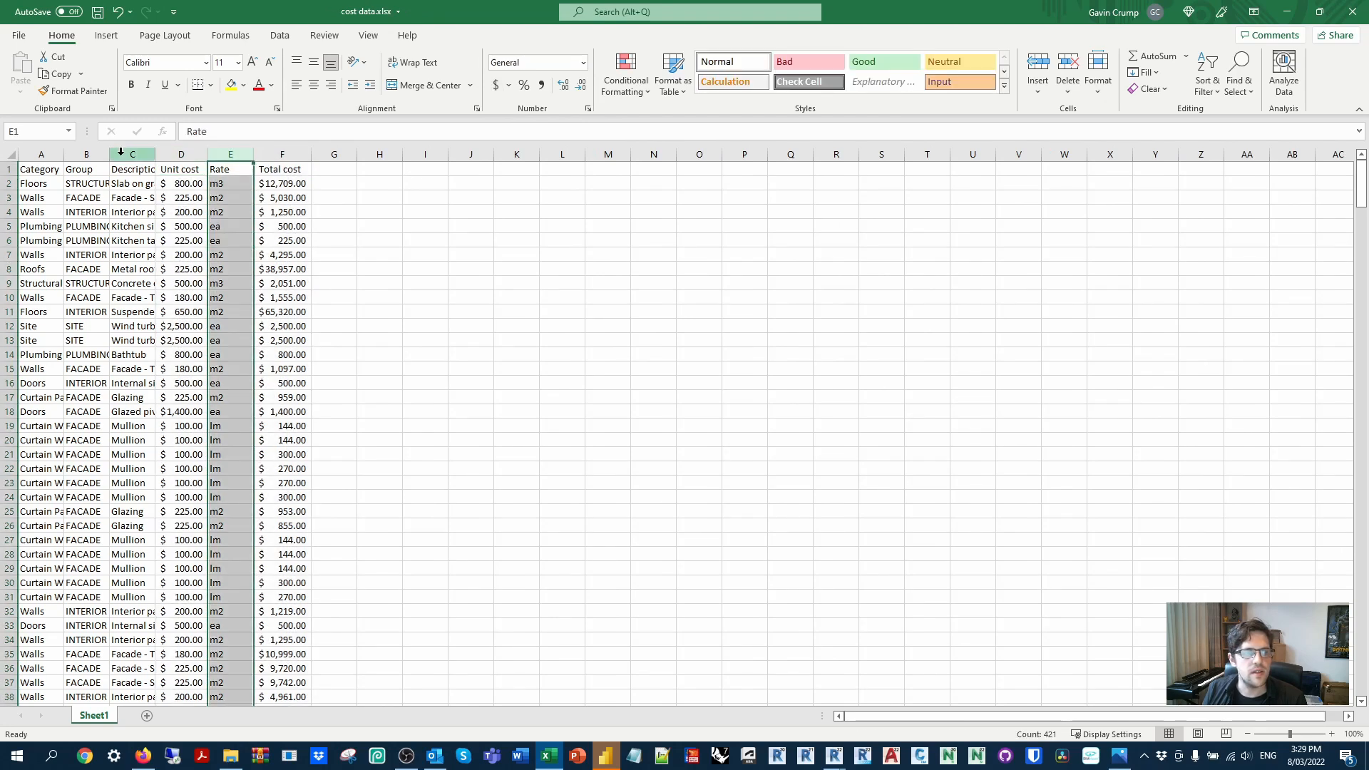
pyautogui.keyDown('ctrl'); pyautogui.moveTo(127, 153); pyautogui.dragTo(44, 153); pyautogui.keyUp('ctrl')
pyautogui.click(583, 63)
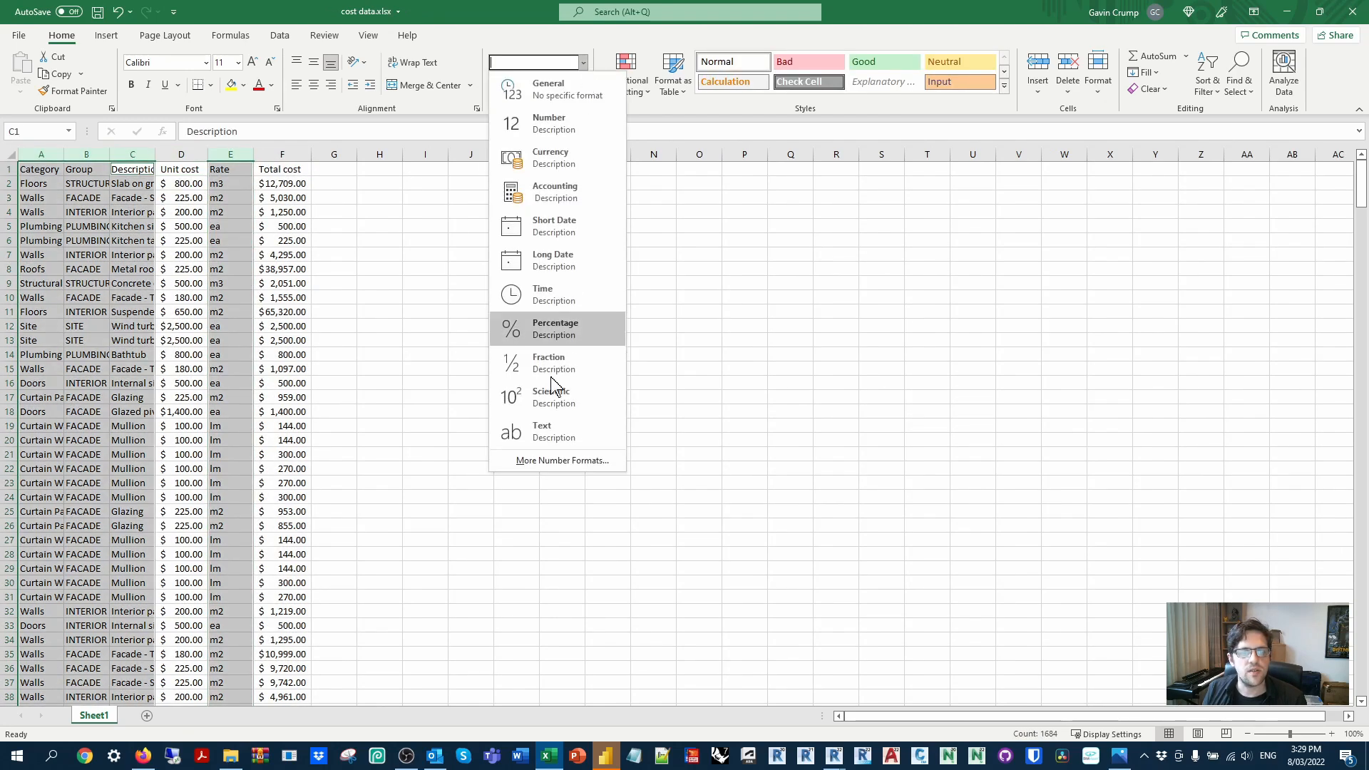
pyautogui.click(559, 442)
# Save the cost data workbook and close it.
pyautogui.click(484, 209)
pyautogui.hotkey('ctrl', 's')
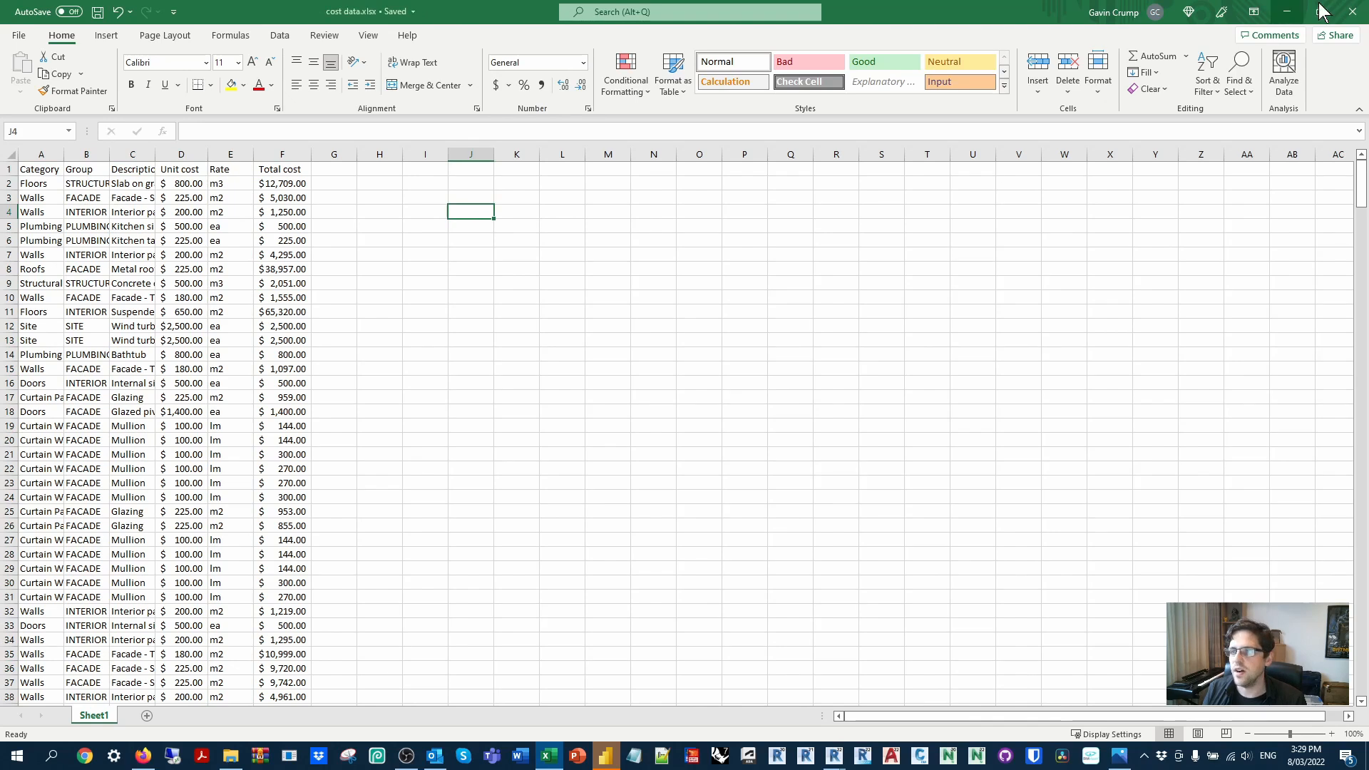
pyautogui.click(1353, 12)
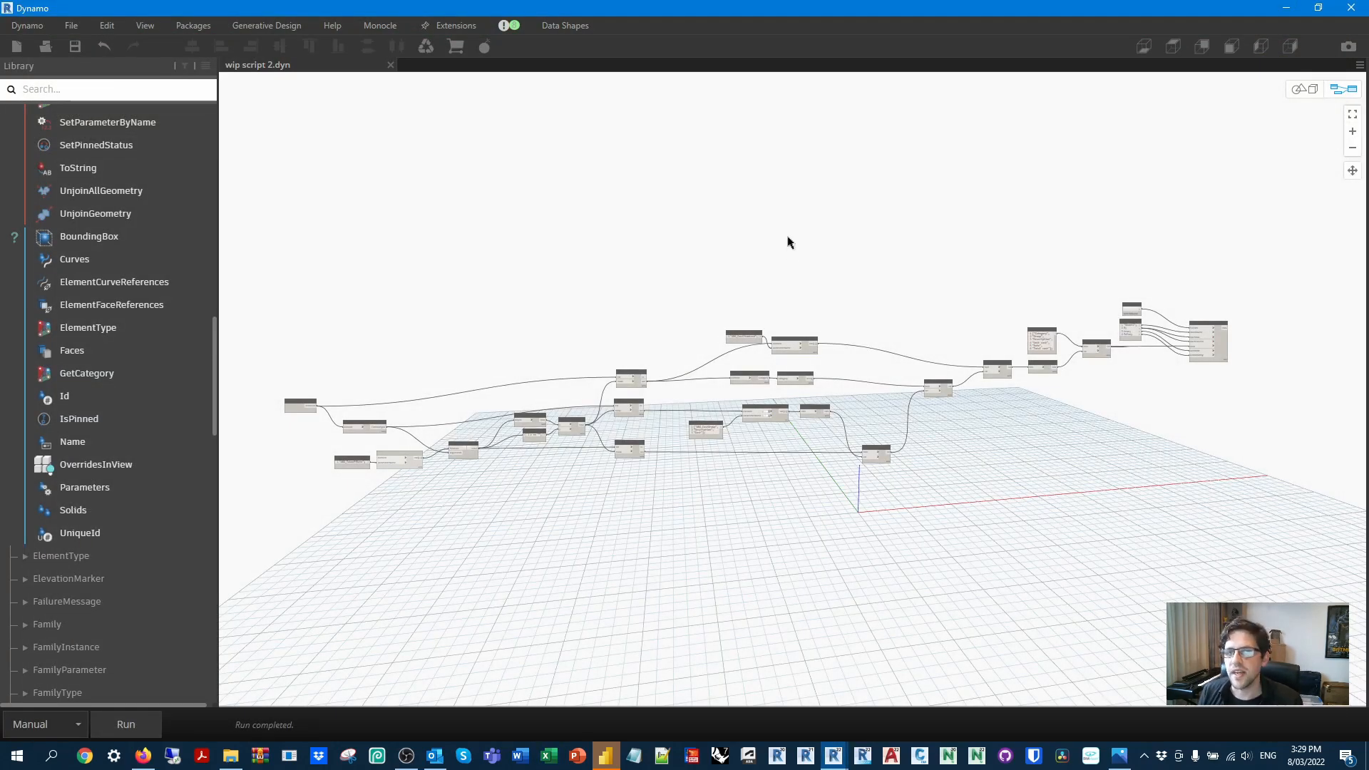
# Switch to Power BI Desktop and connect to the Excel workbook cost data.xlsx on the Desktop as the data source.
pyautogui.click(604, 757)
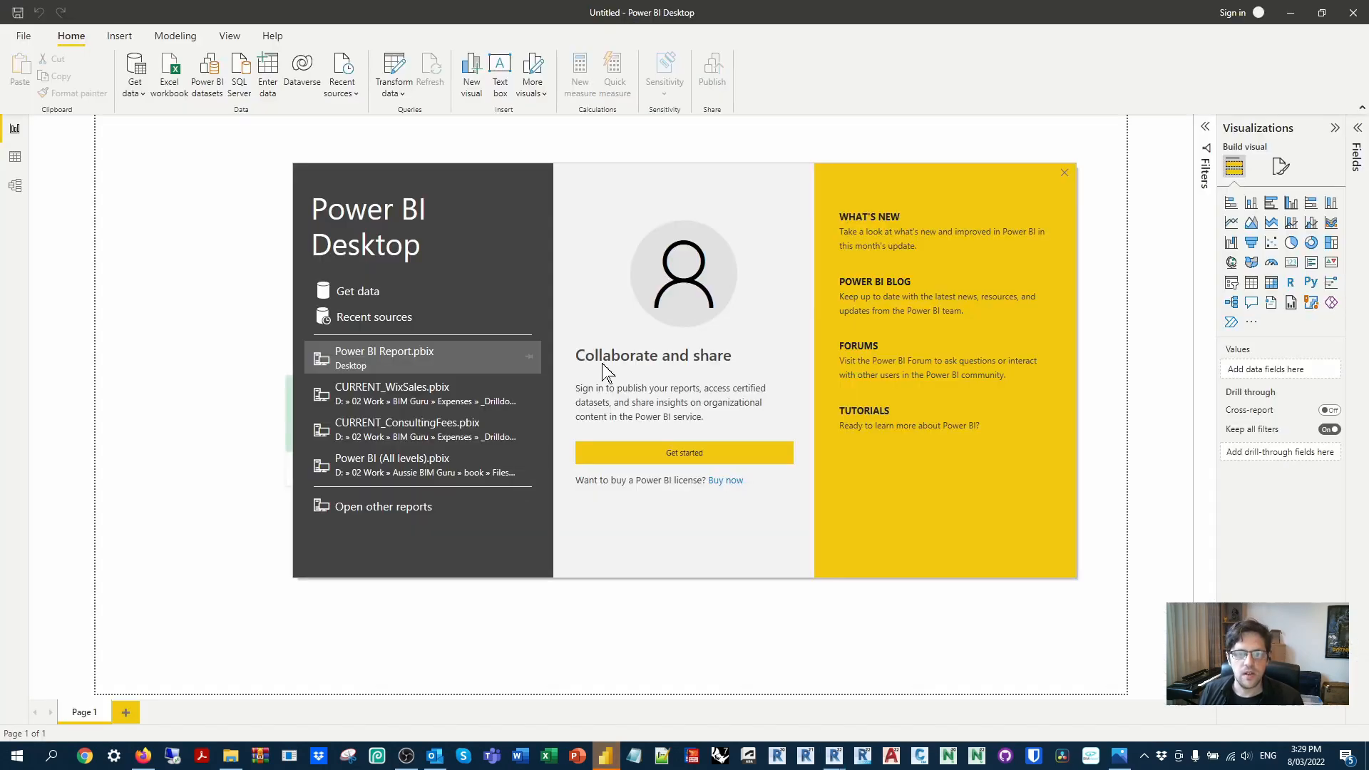
pyautogui.click(340, 290)
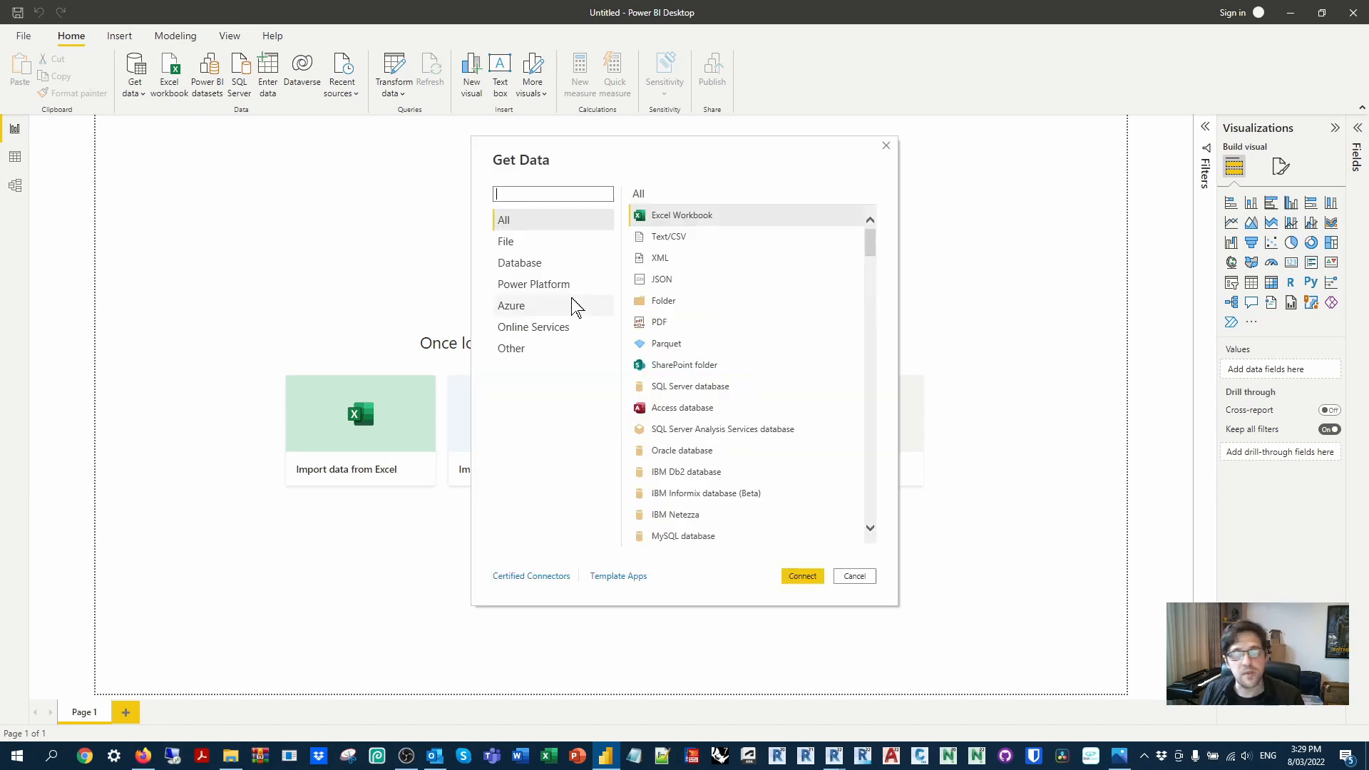
pyautogui.click(692, 216)
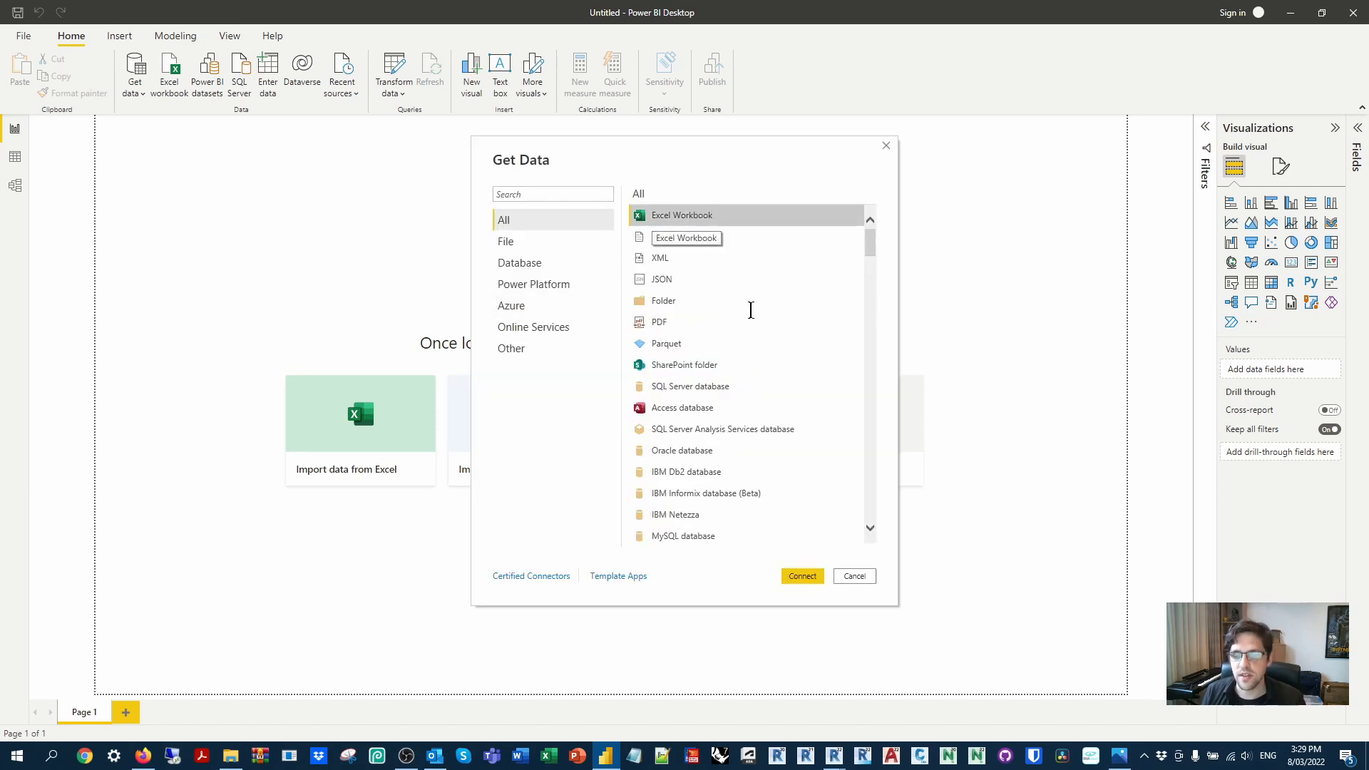
pyautogui.click(803, 576)
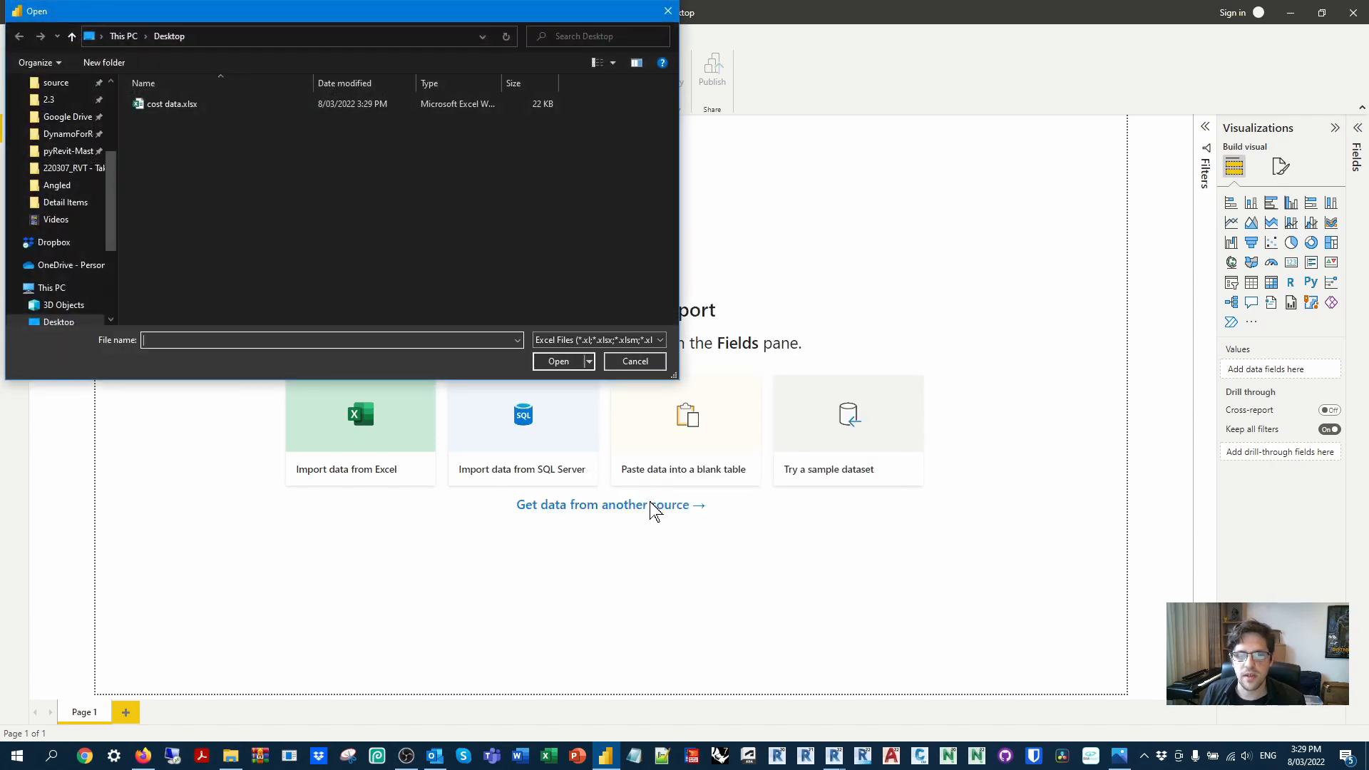
pyautogui.click(165, 107)
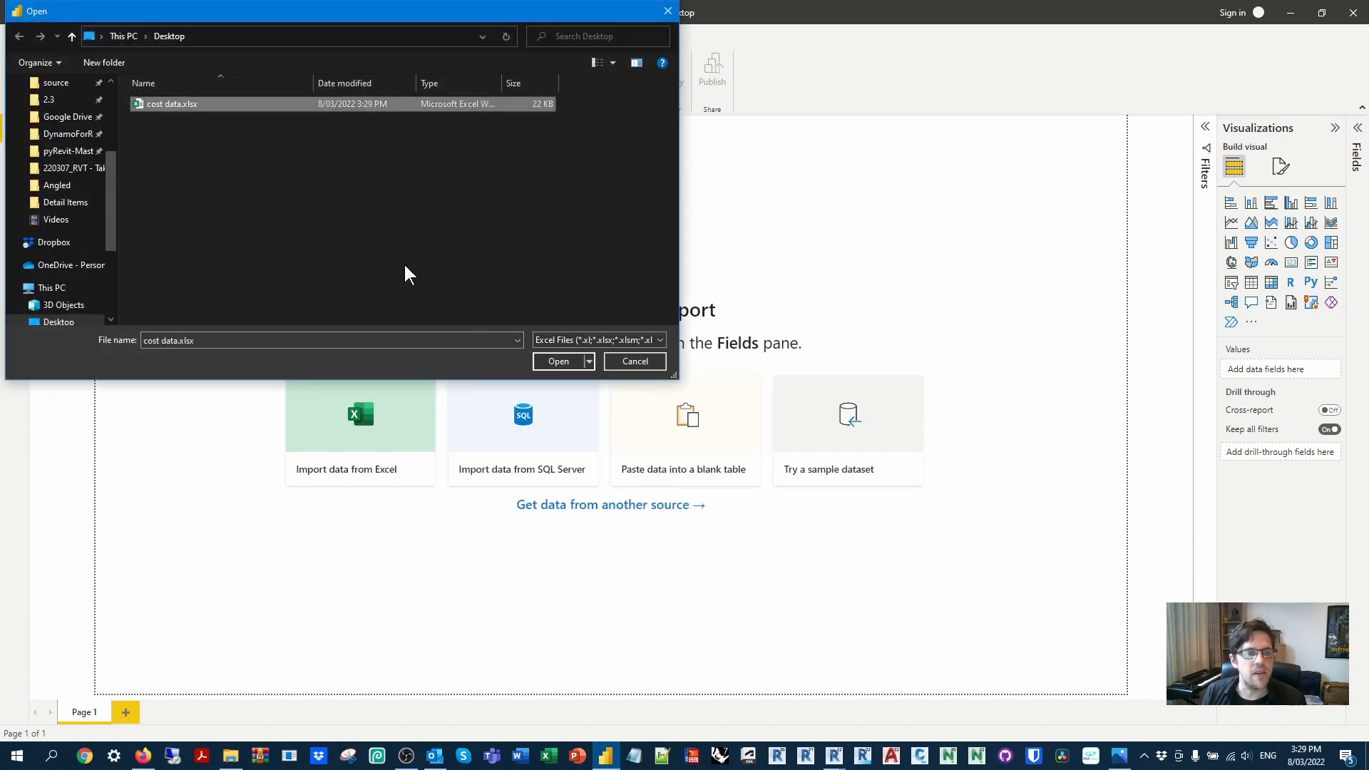
pyautogui.click(554, 361)
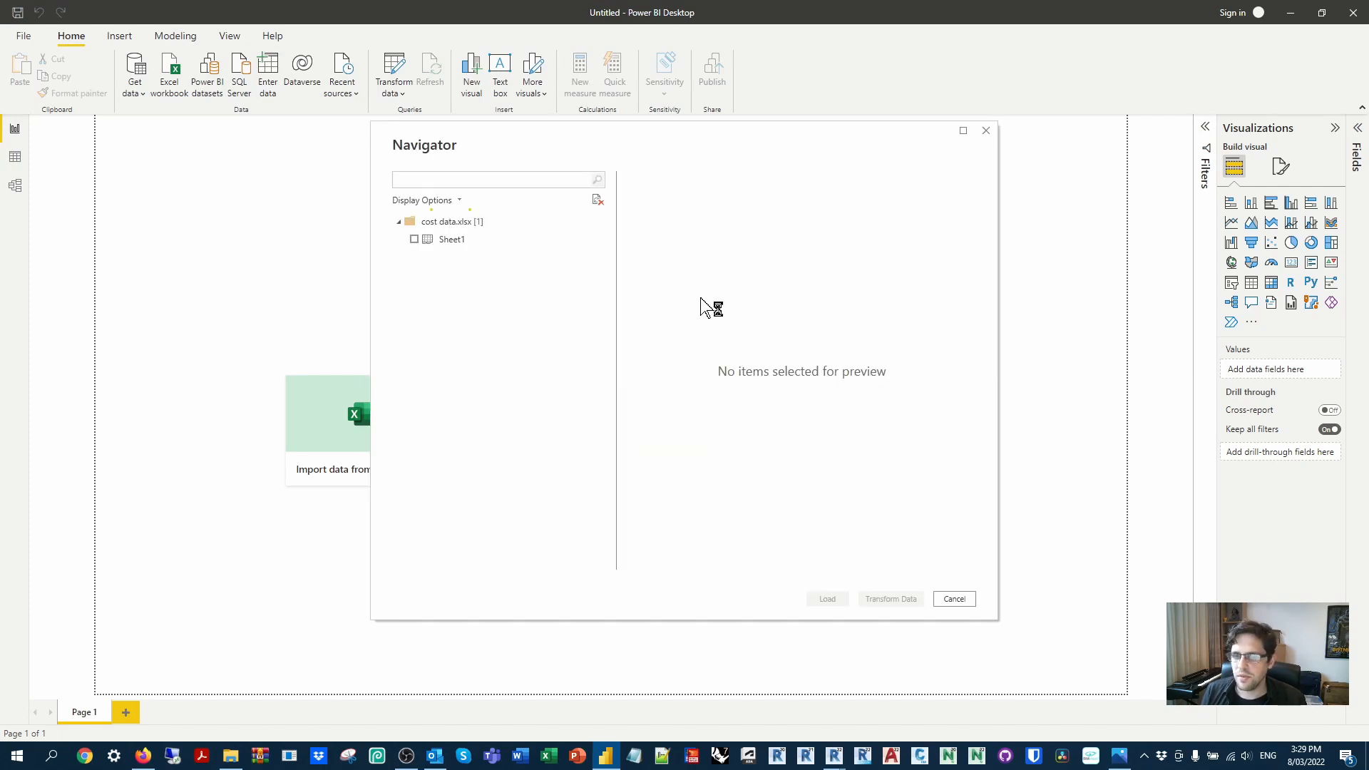
# Select Sheet1 of cost data.xlsx, preview its cost columns and load it into the report.
pyautogui.click(414, 239)
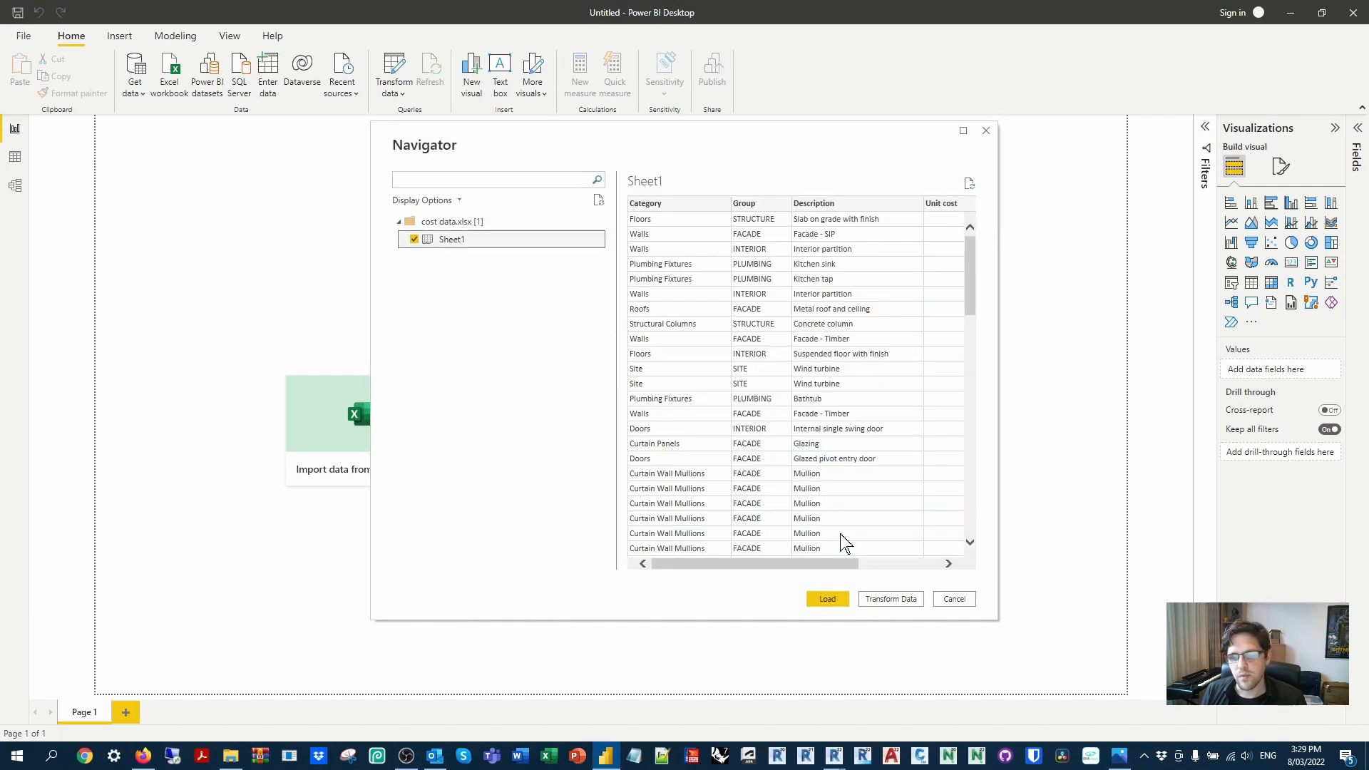
pyautogui.moveTo(828, 564); pyautogui.dragTo(953, 568)
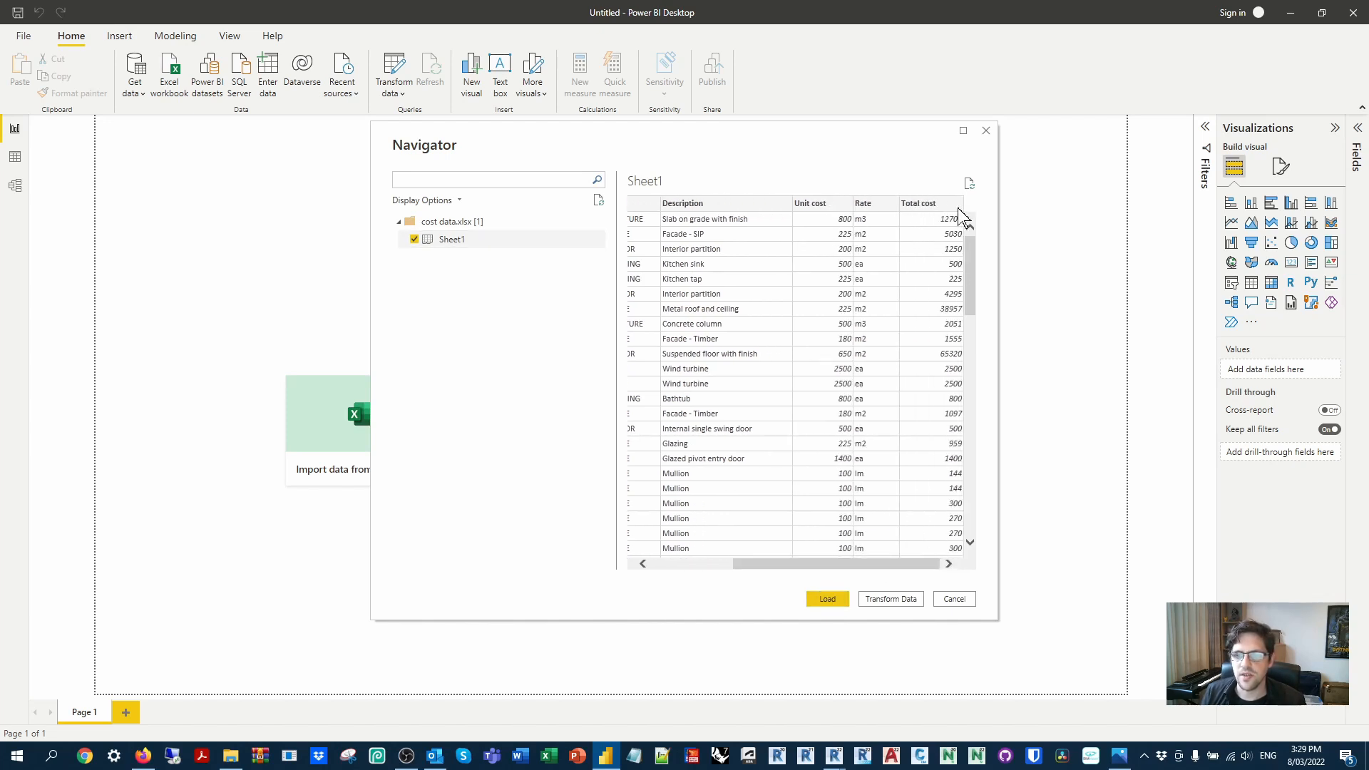
pyautogui.click(825, 599)
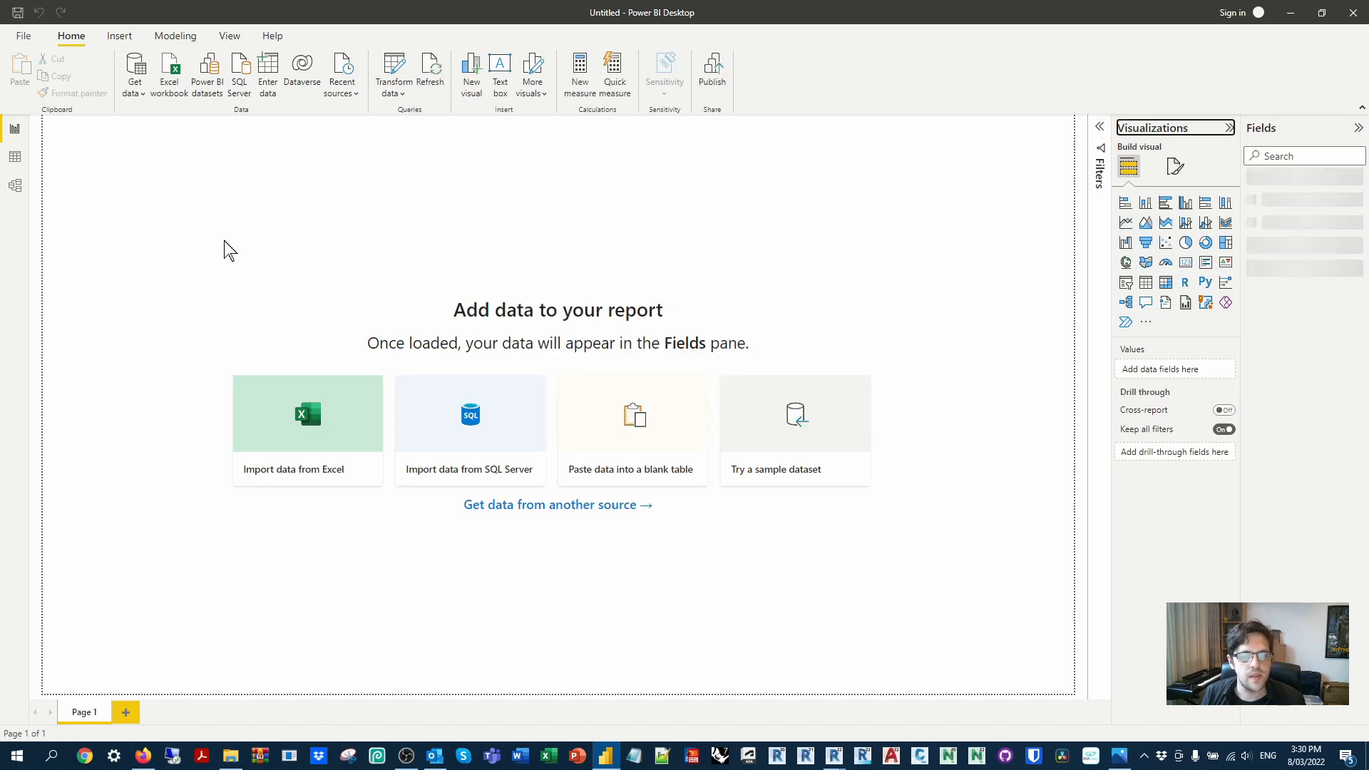
# Format the Unit cost and Total cost columns of Sheet1 as dollar currency in the data view.
pyautogui.click(15, 158)
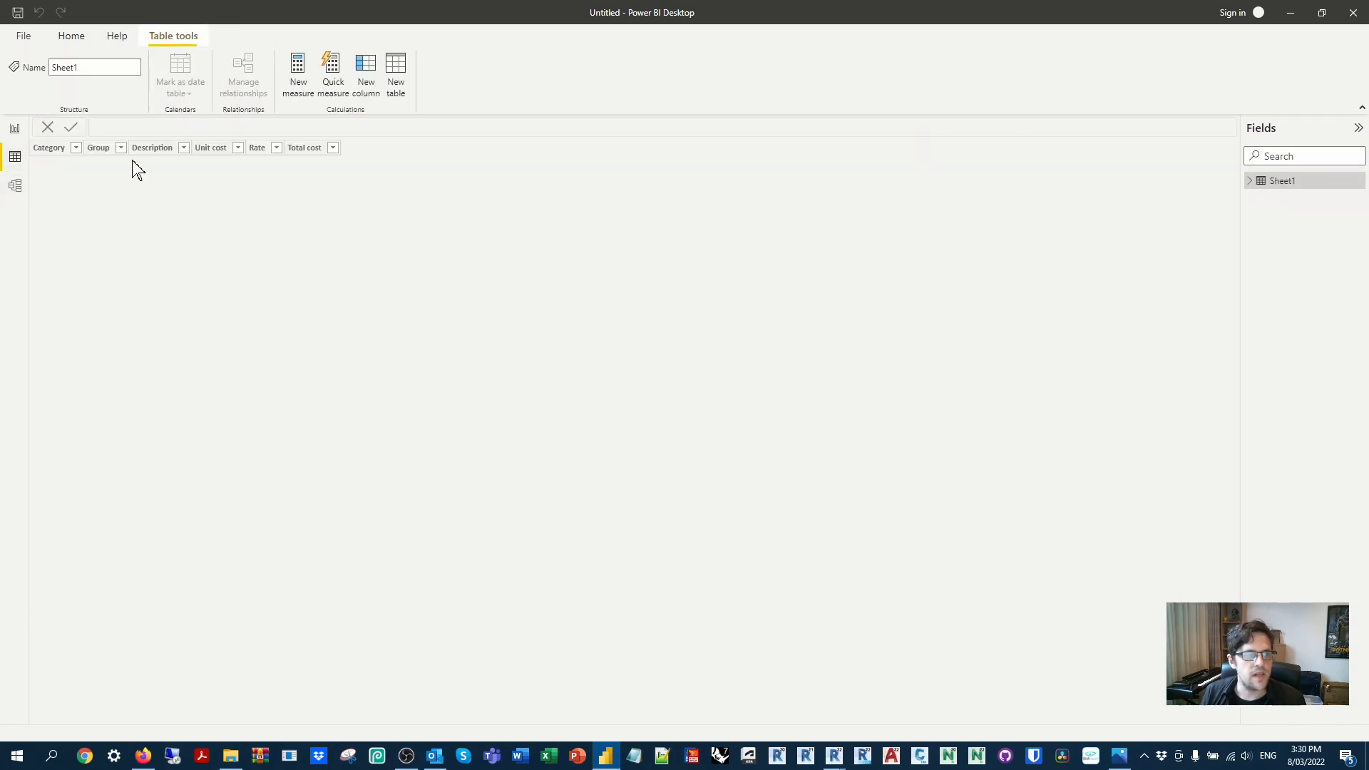
pyautogui.click(237, 147)
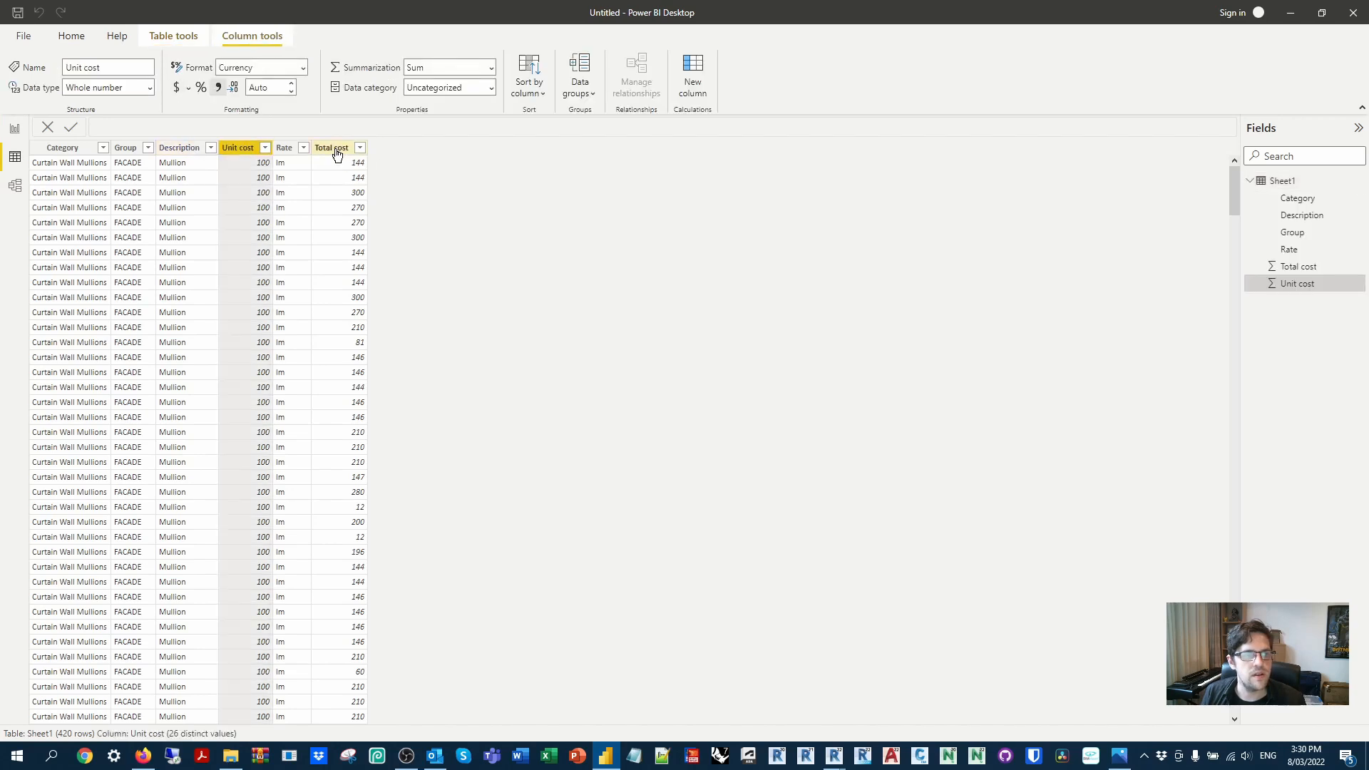
pyautogui.click(335, 148)
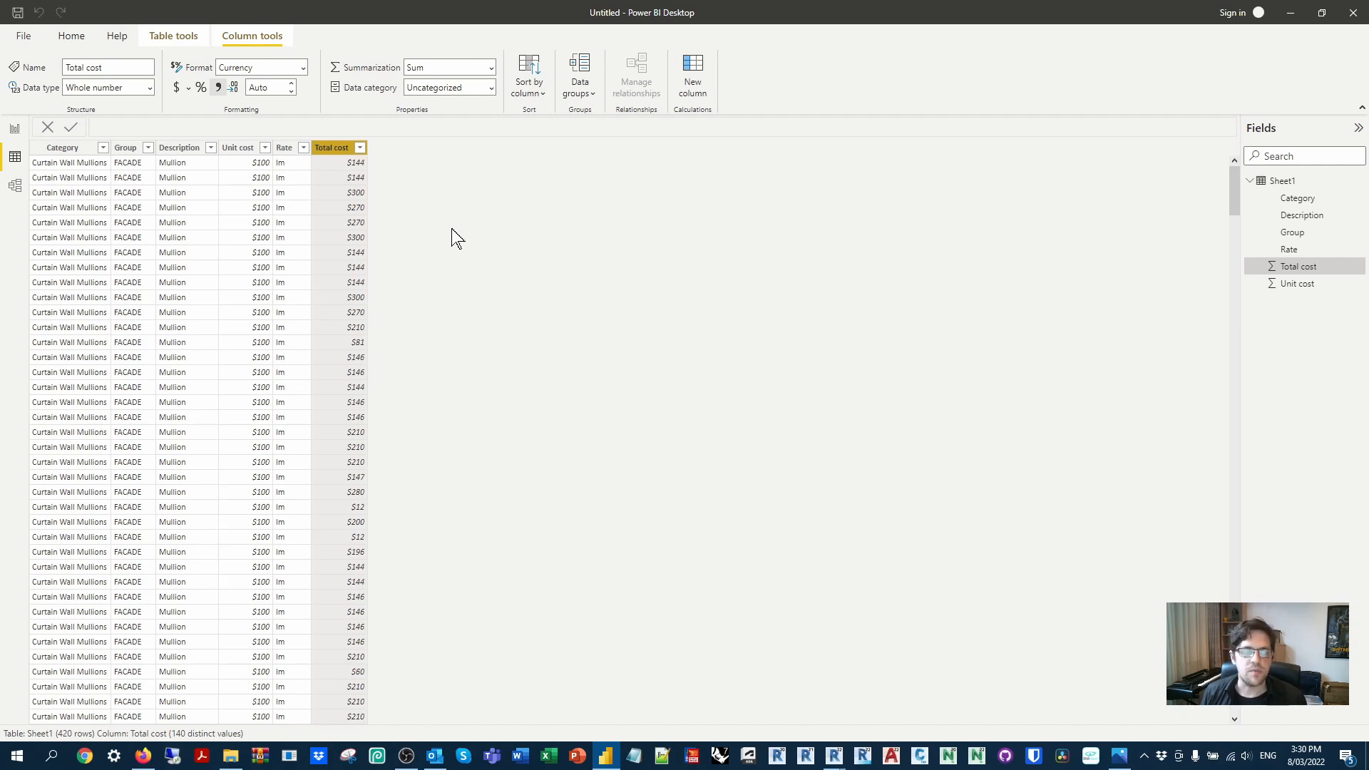
# Add a pie chart to the report page and enlarge it.
pyautogui.click(15, 128)
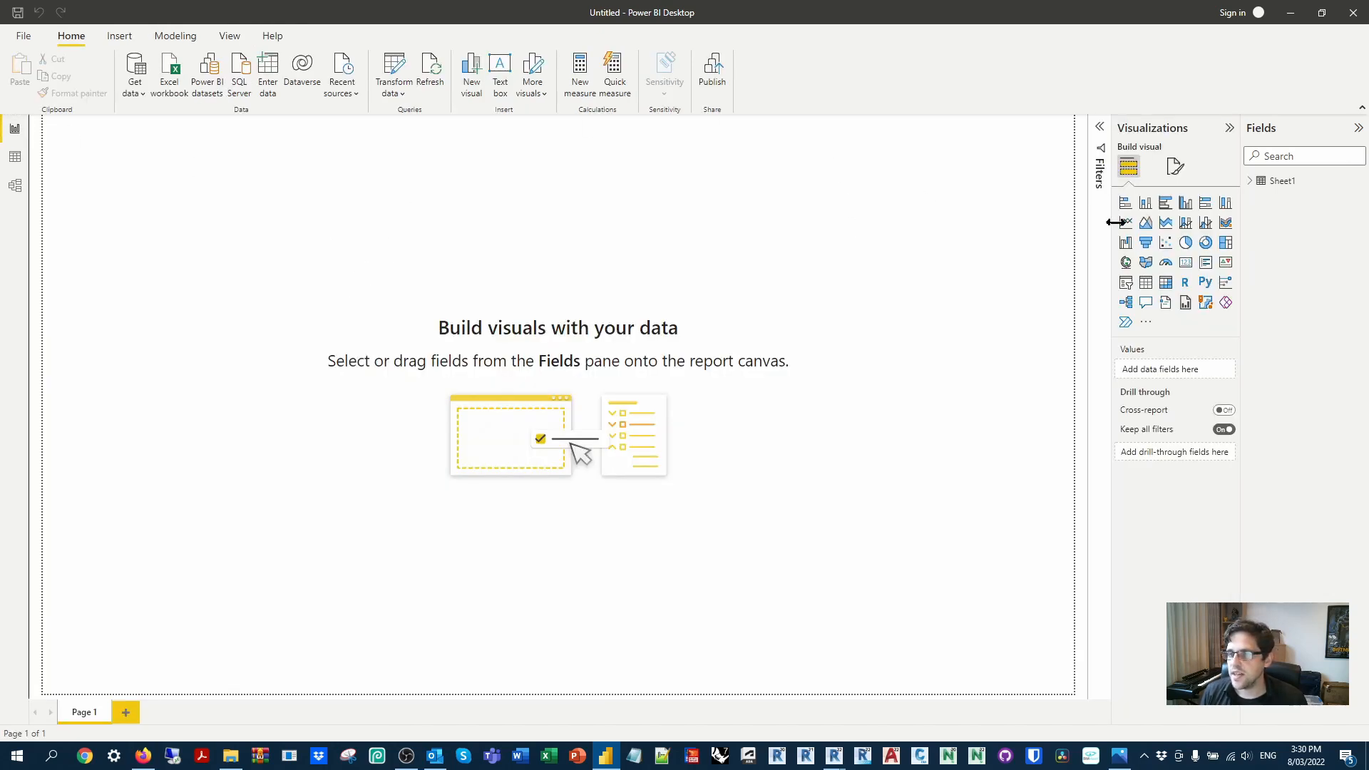
pyautogui.click(1186, 242)
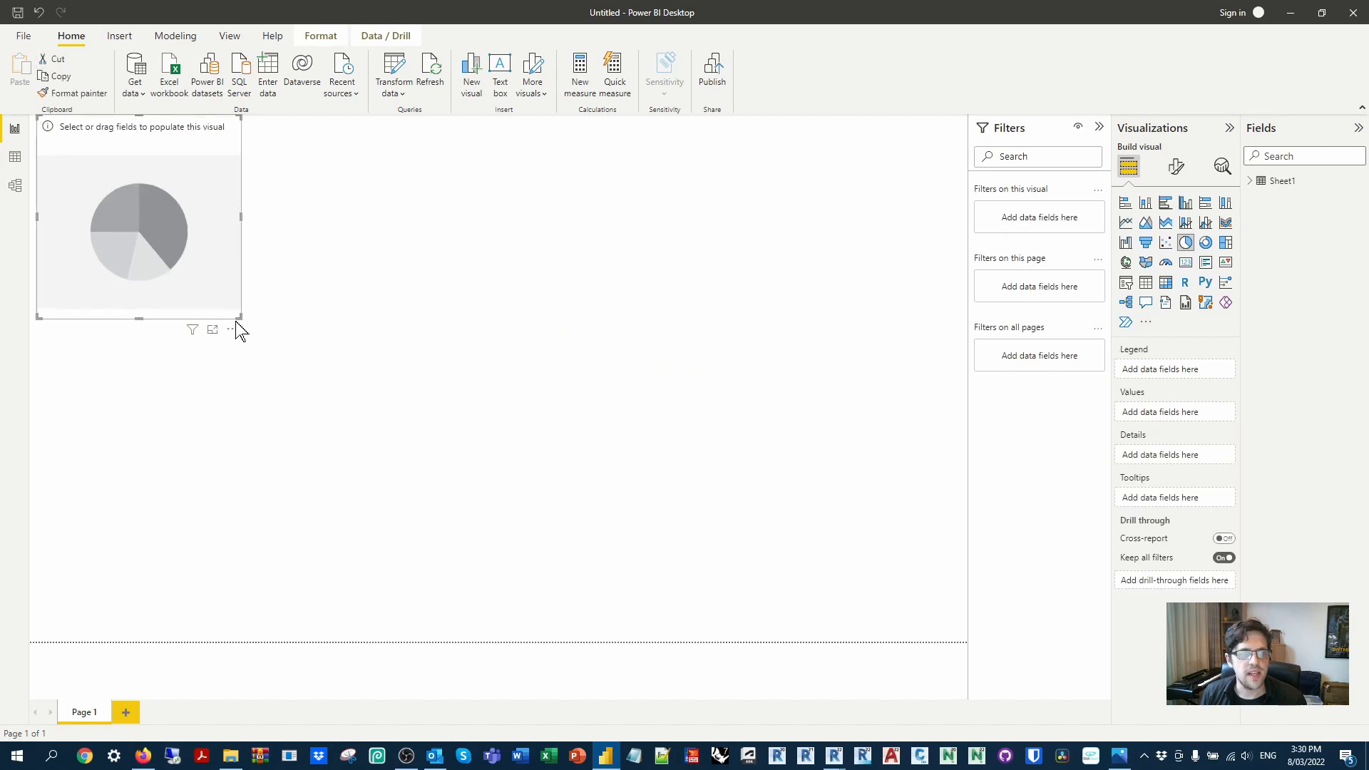
pyautogui.moveTo(239, 316); pyautogui.dragTo(349, 364)
# Assign Group as the pie chart's legend and Total cost as its values, and enlarge the chart slightly.
pyautogui.click(1250, 185)
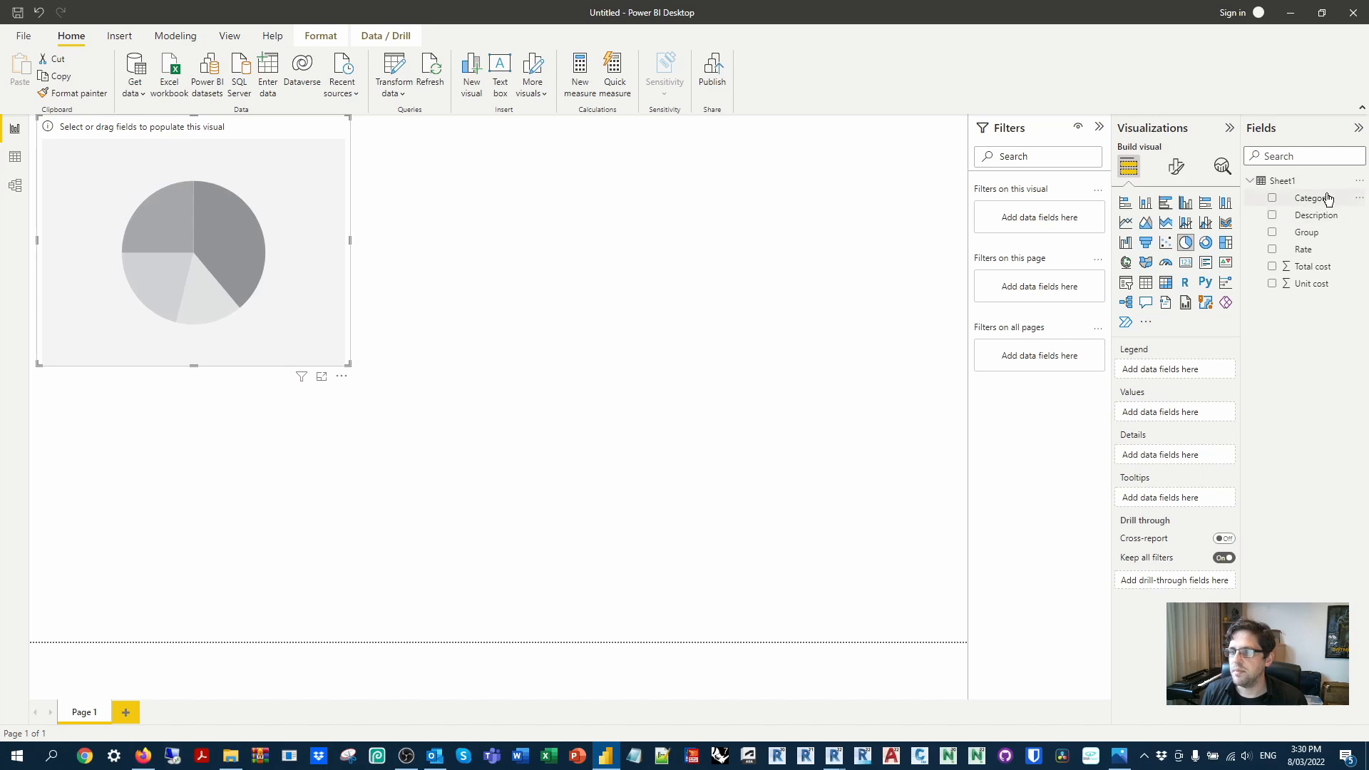
pyautogui.moveTo(1320, 238); pyautogui.dragTo(1192, 365)
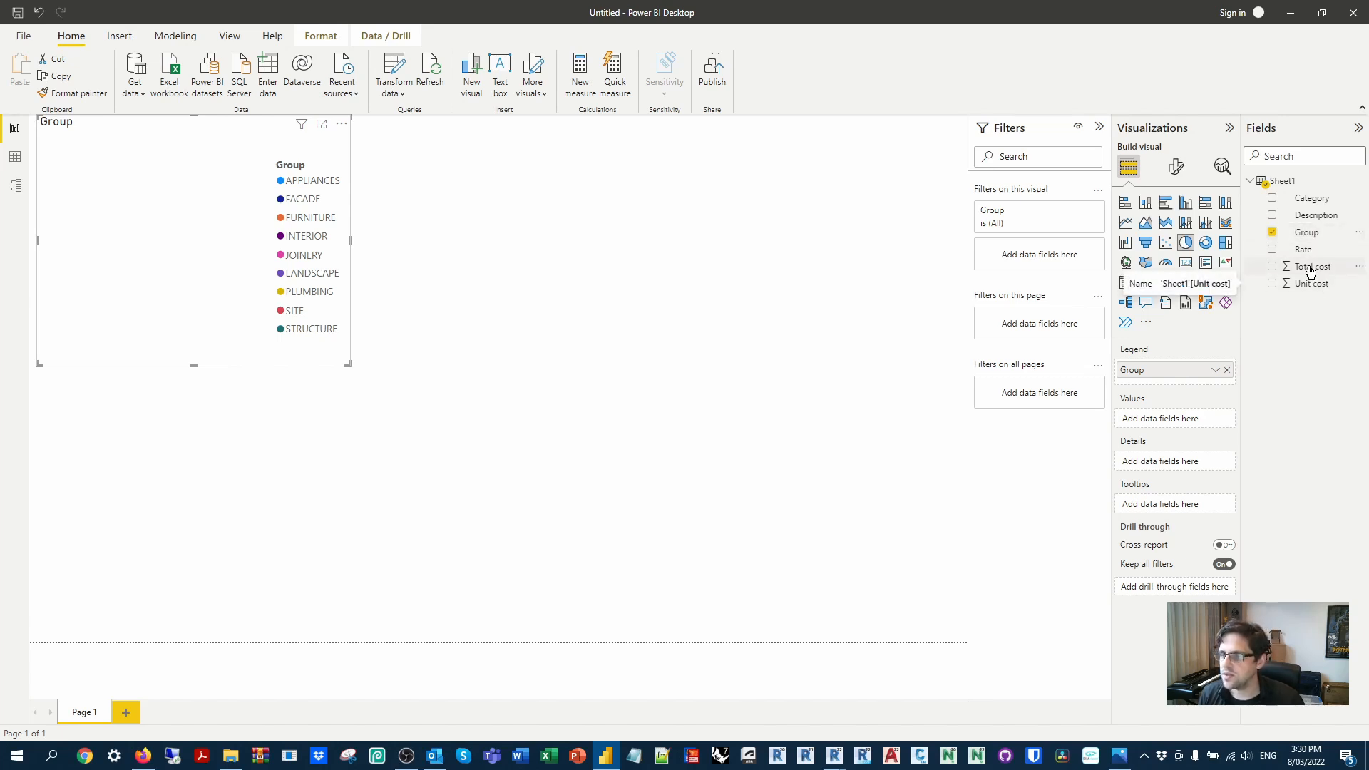
pyautogui.moveTo(1197, 420); pyautogui.dragTo(1199, 420)
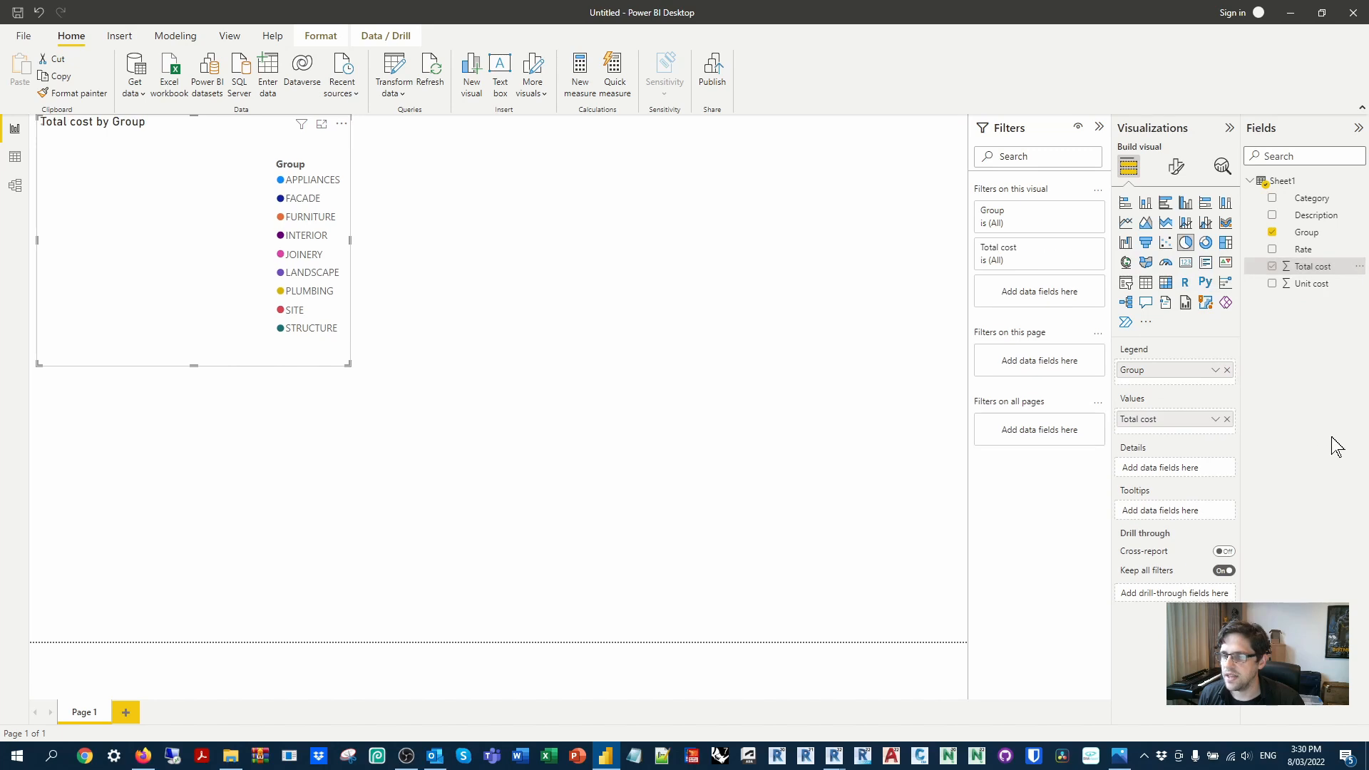
pyautogui.moveTo(350, 365); pyautogui.dragTo(375, 376)
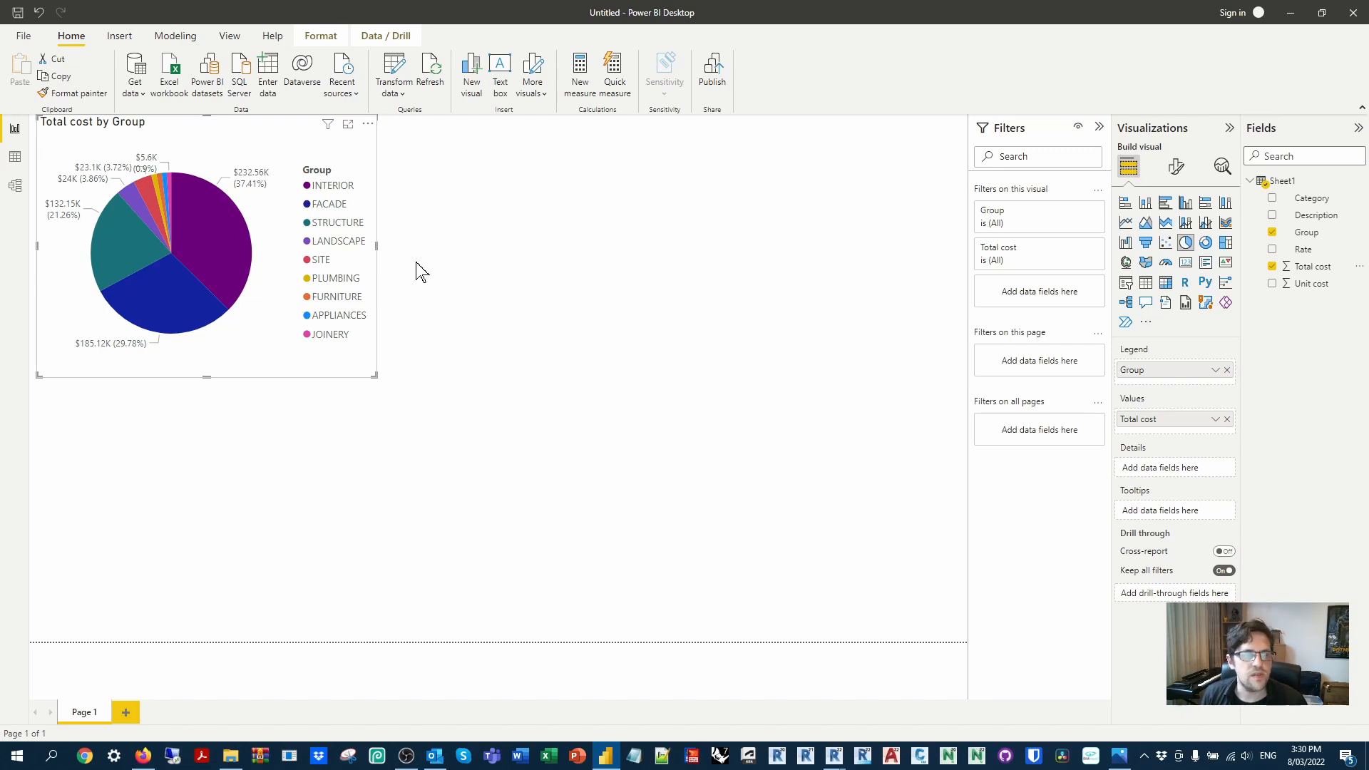
pyautogui.click(574, 232)
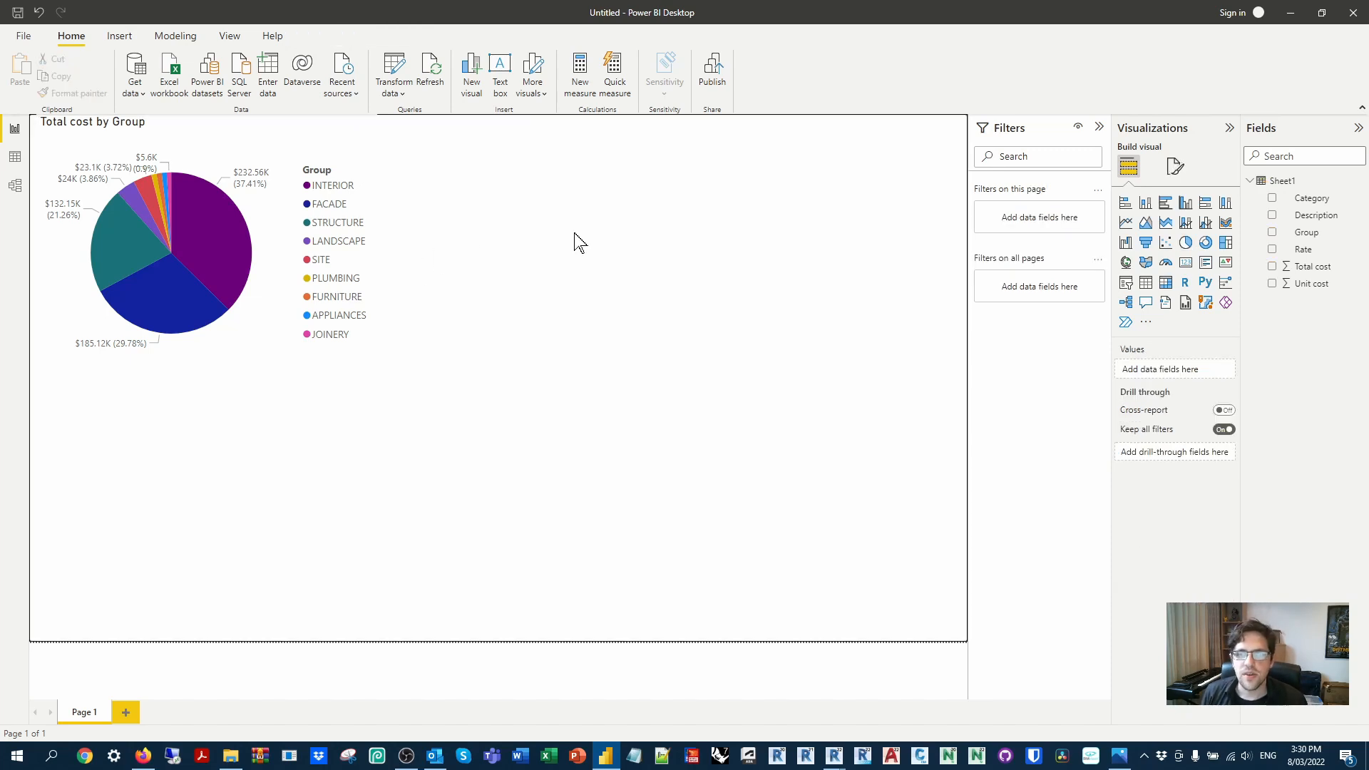
# Add a slicer for Category below the pie chart and narrow it to about half the chart's width.
pyautogui.click(1126, 283)
pyautogui.moveTo(1323, 204); pyautogui.dragTo(276, 498)
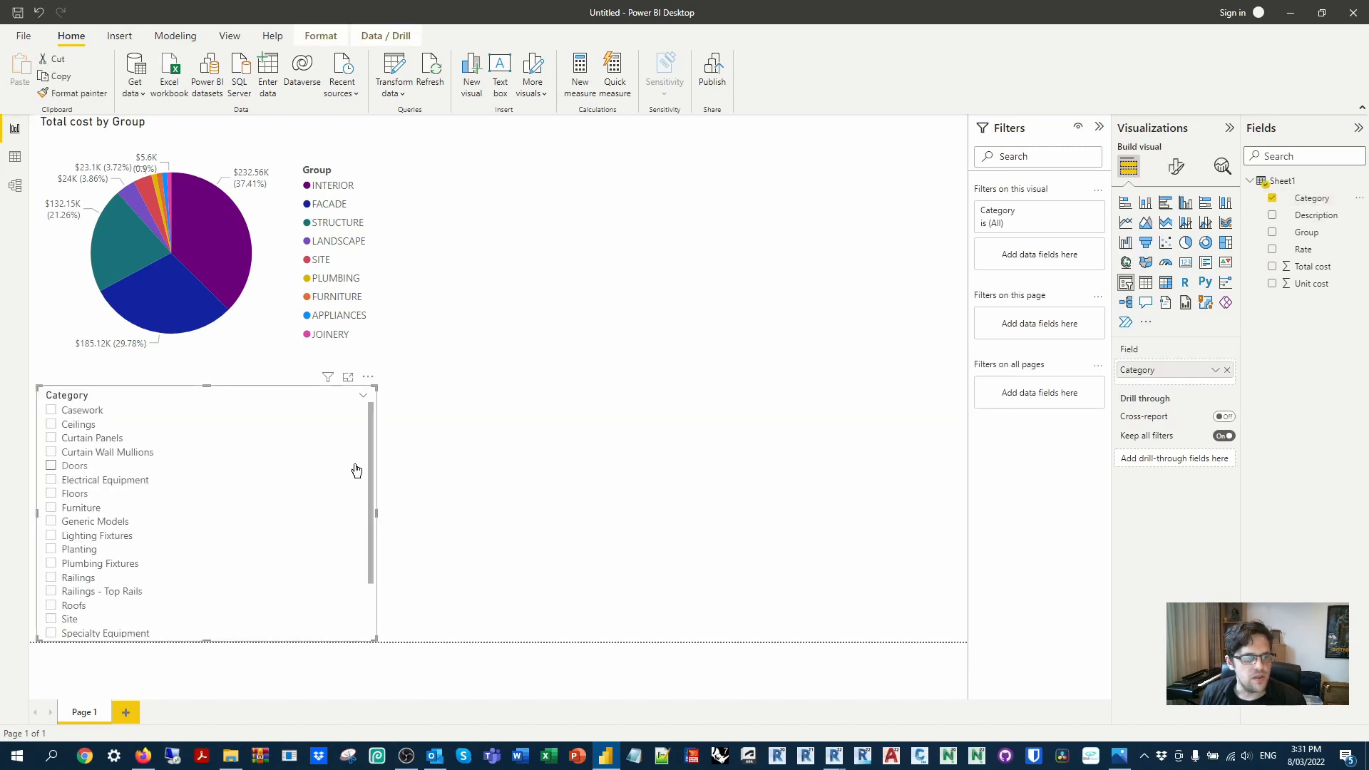
pyautogui.moveTo(376, 517); pyautogui.dragTo(205, 517)
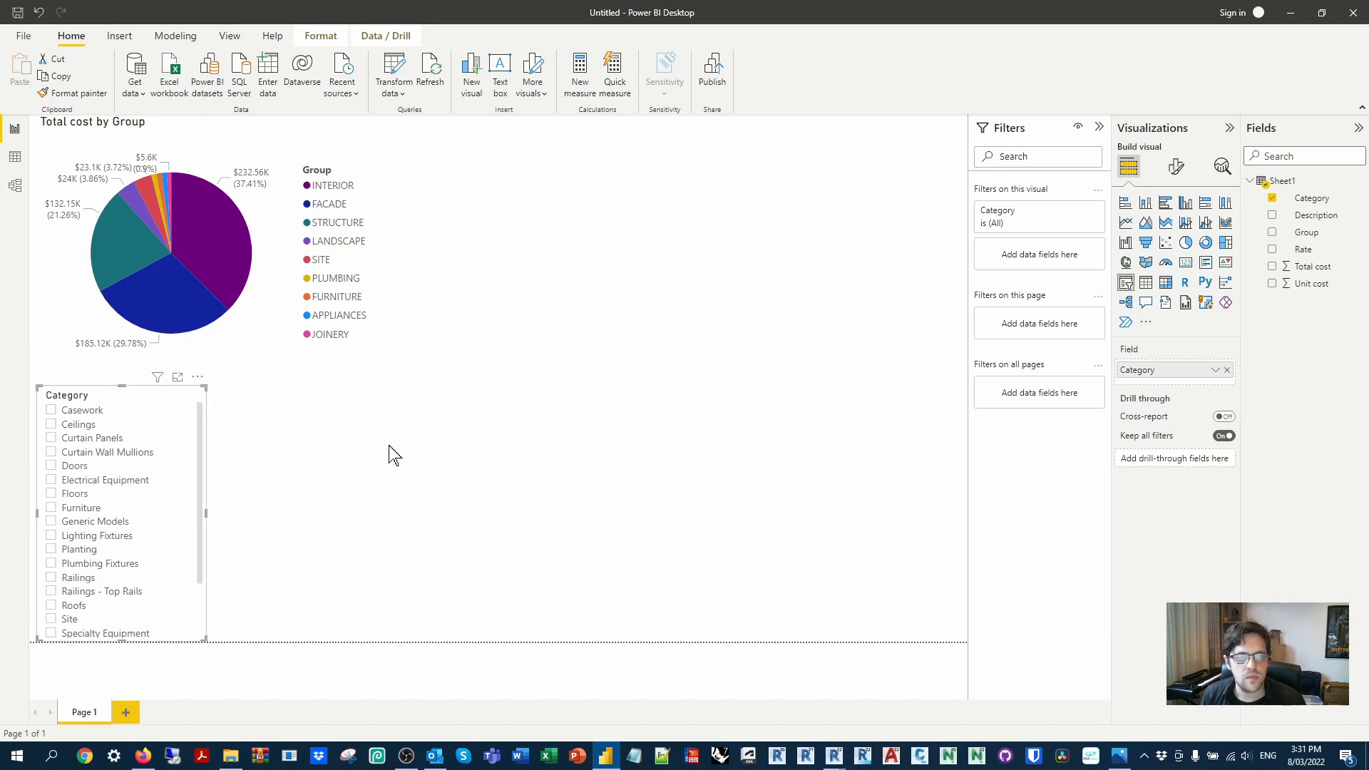
# Add a slicer for Group directly beside the Category slicer.
pyautogui.click(655, 367)
pyautogui.click(1126, 282)
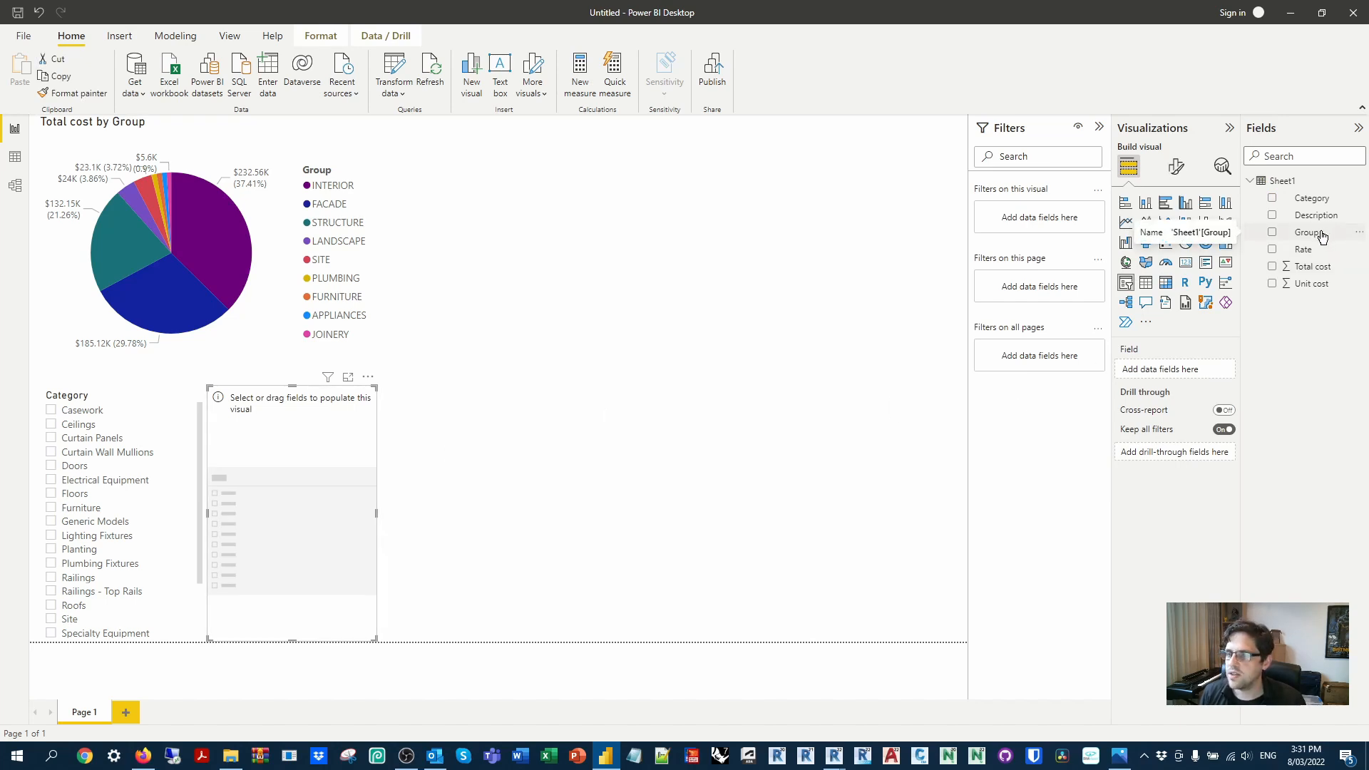
pyautogui.moveTo(1323, 236); pyautogui.dragTo(313, 522)
pyautogui.click(572, 413)
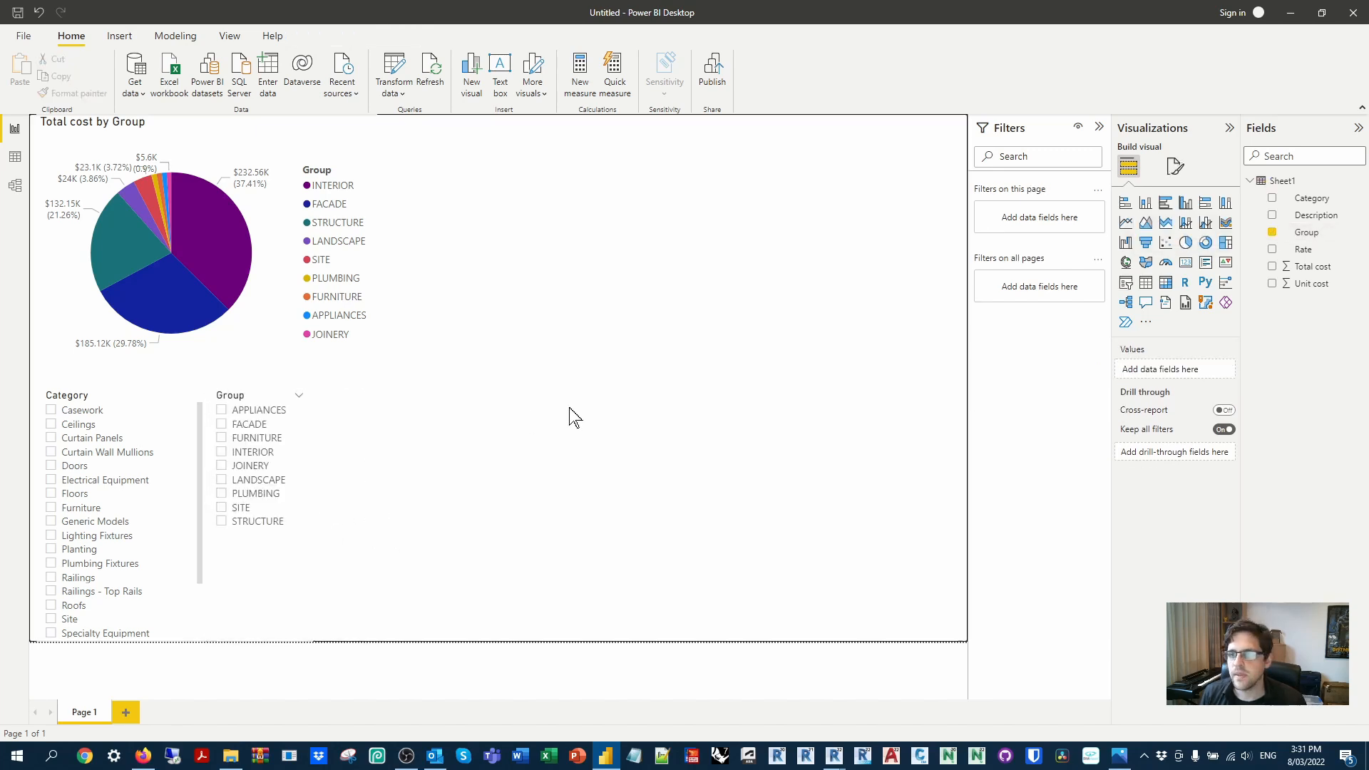
# Add a slicer for Description beside the Group slicer.
pyautogui.click(1125, 282)
pyautogui.moveTo(443, 455); pyautogui.dragTo(420, 463)
pyautogui.moveTo(1318, 220); pyautogui.dragTo(507, 520)
pyautogui.click(561, 412)
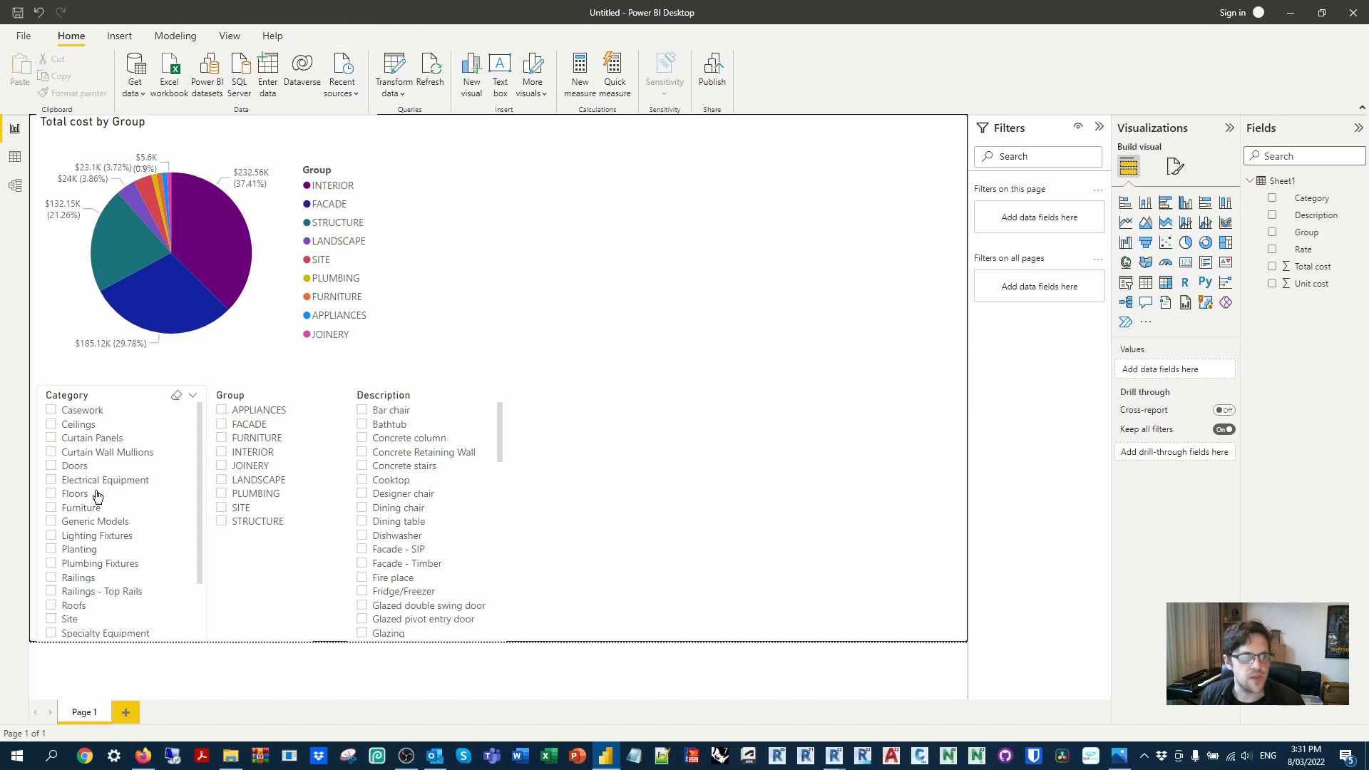
# Test the Category slicer by filtering the report to Casework only and to Walls only.
pyautogui.click(50, 410)
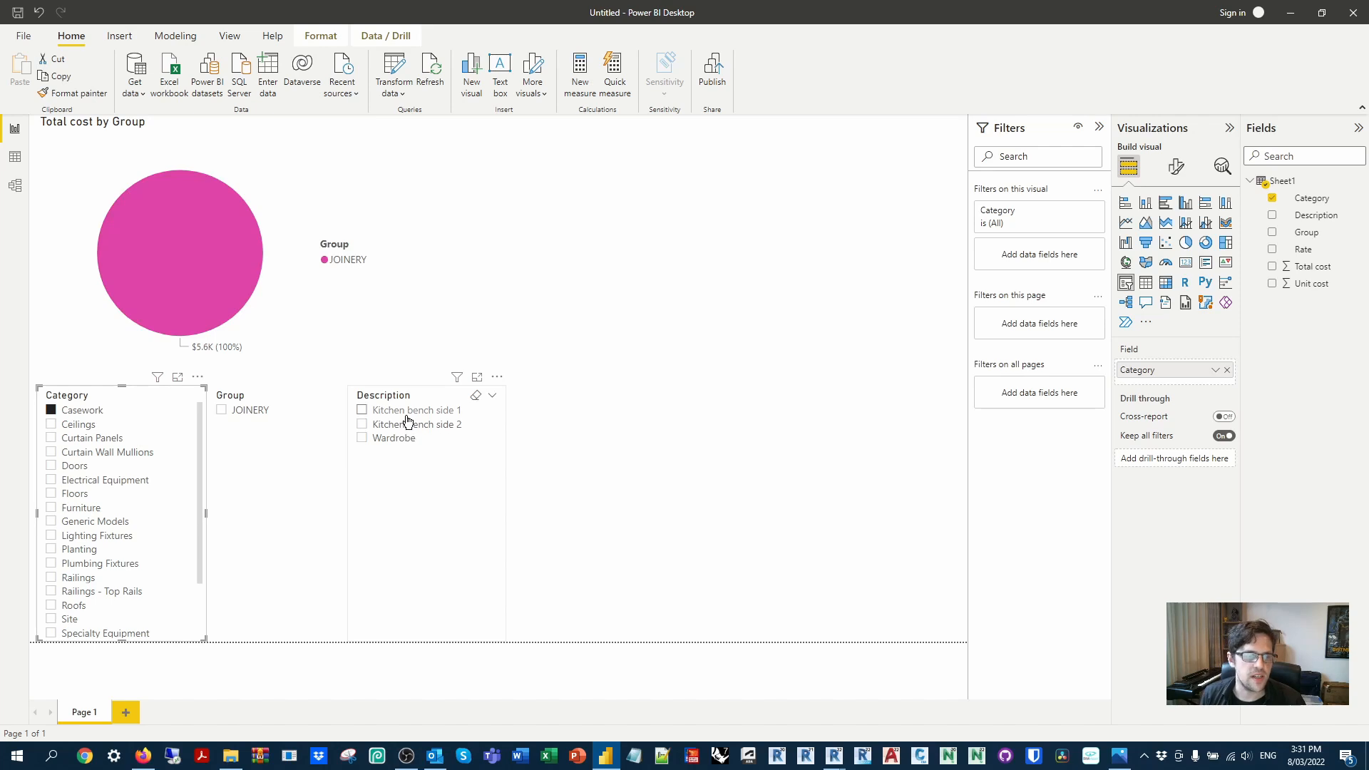
pyautogui.click(51, 412)
pyautogui.scroll(-2, 60, 577)
pyautogui.click(50, 618)
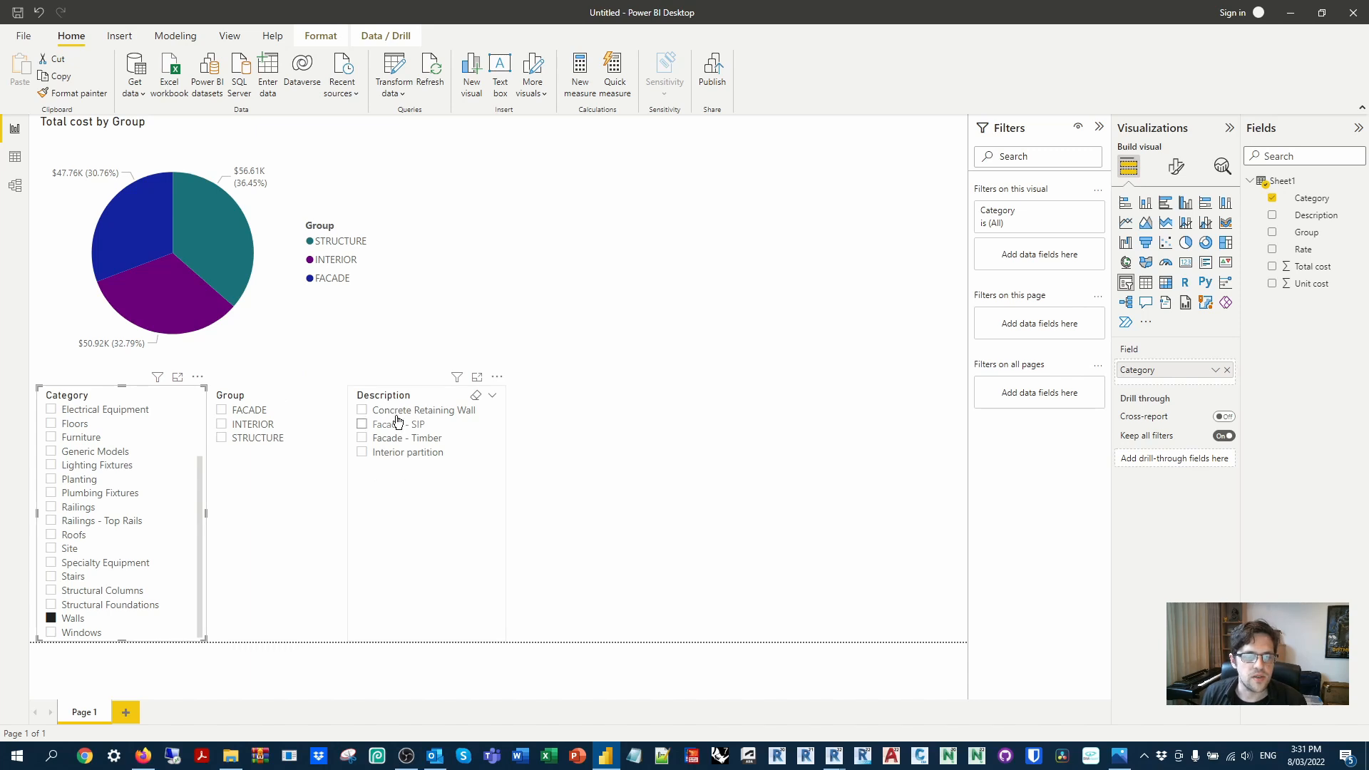
# Test the Group and Description slicers with FACADE and Facade - SIP, and clear the selections in all three slicers.
pyautogui.click(223, 412)
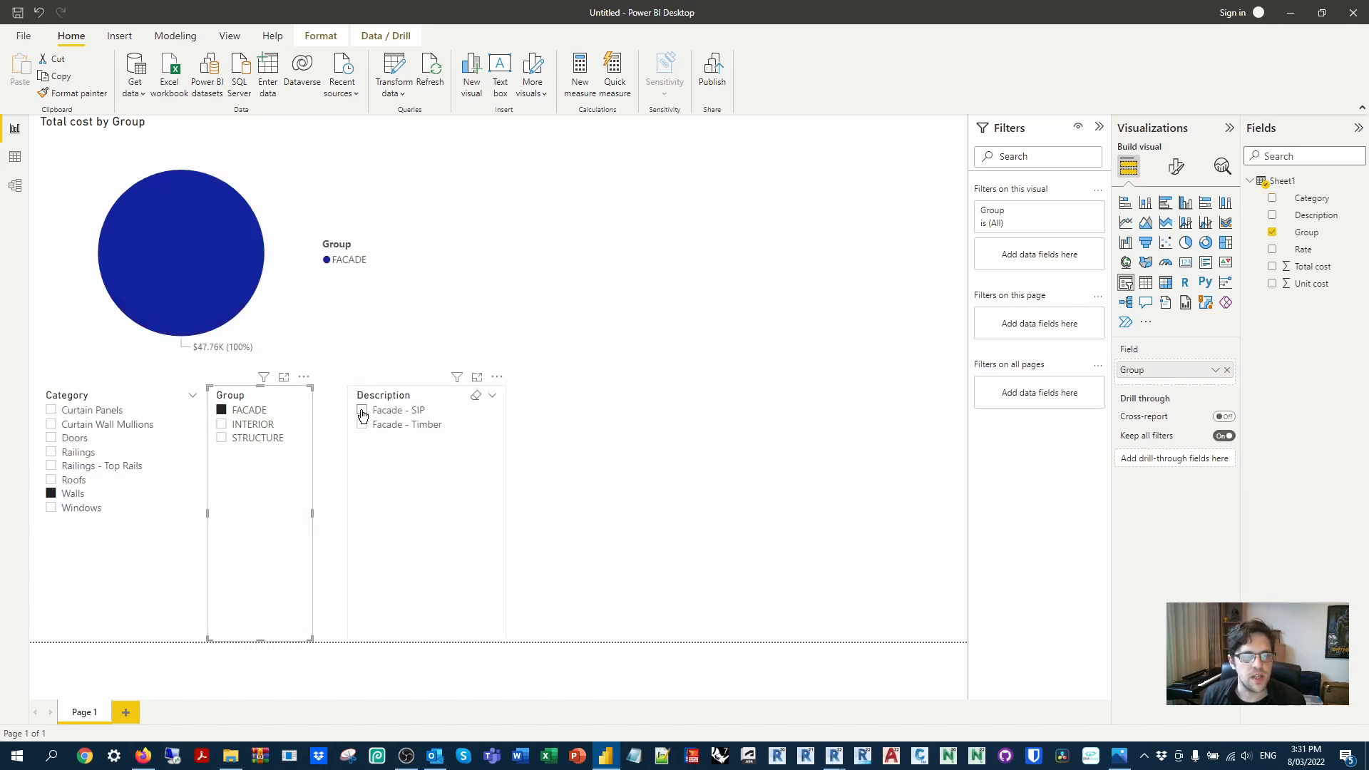
pyautogui.click(362, 412)
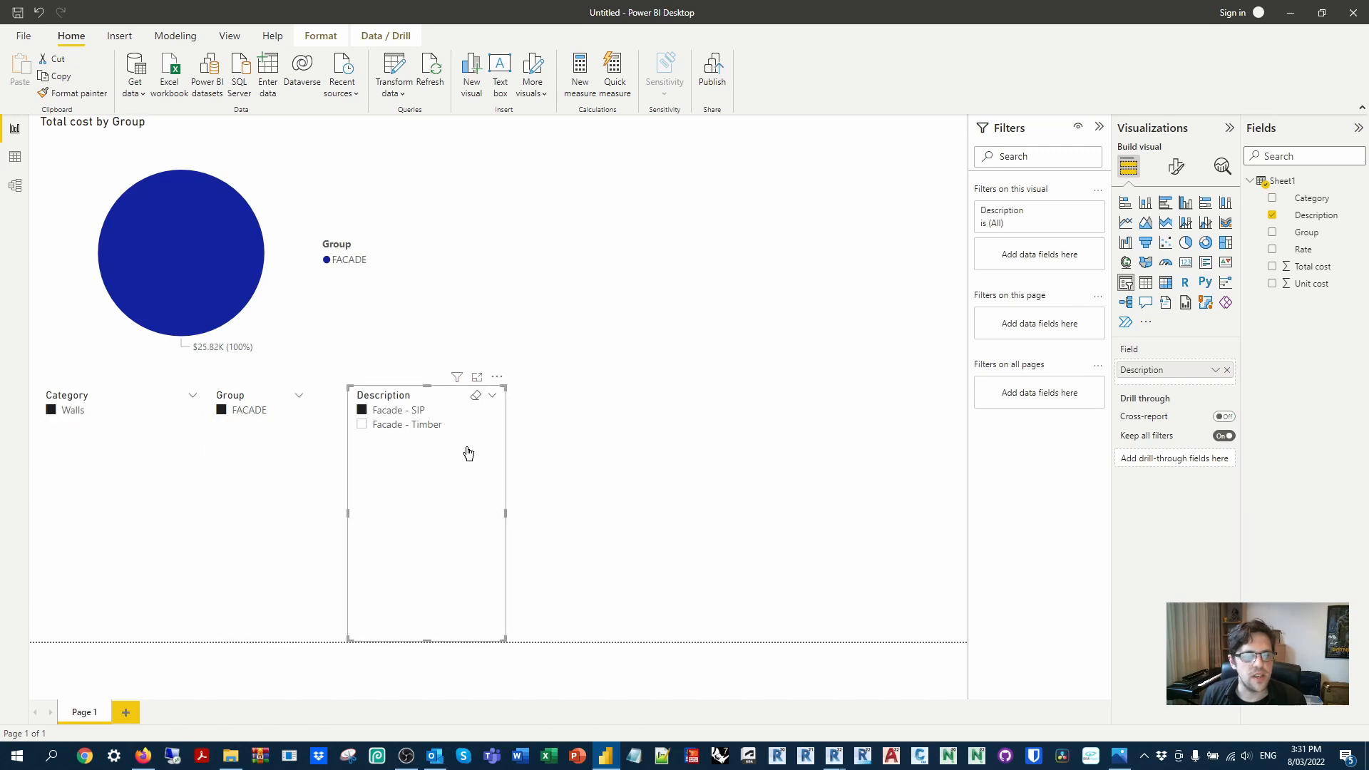
pyautogui.click(50, 410)
pyautogui.click(319, 346)
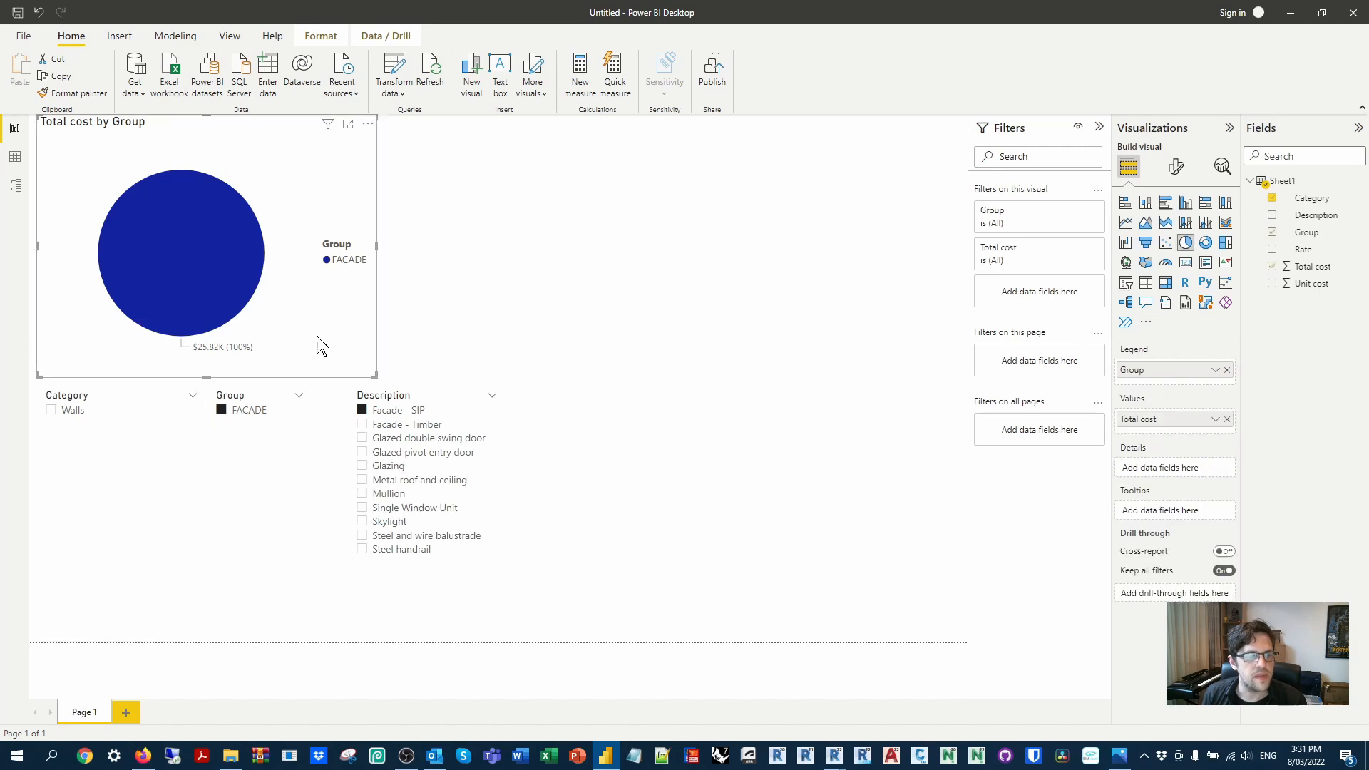
pyautogui.click(361, 410)
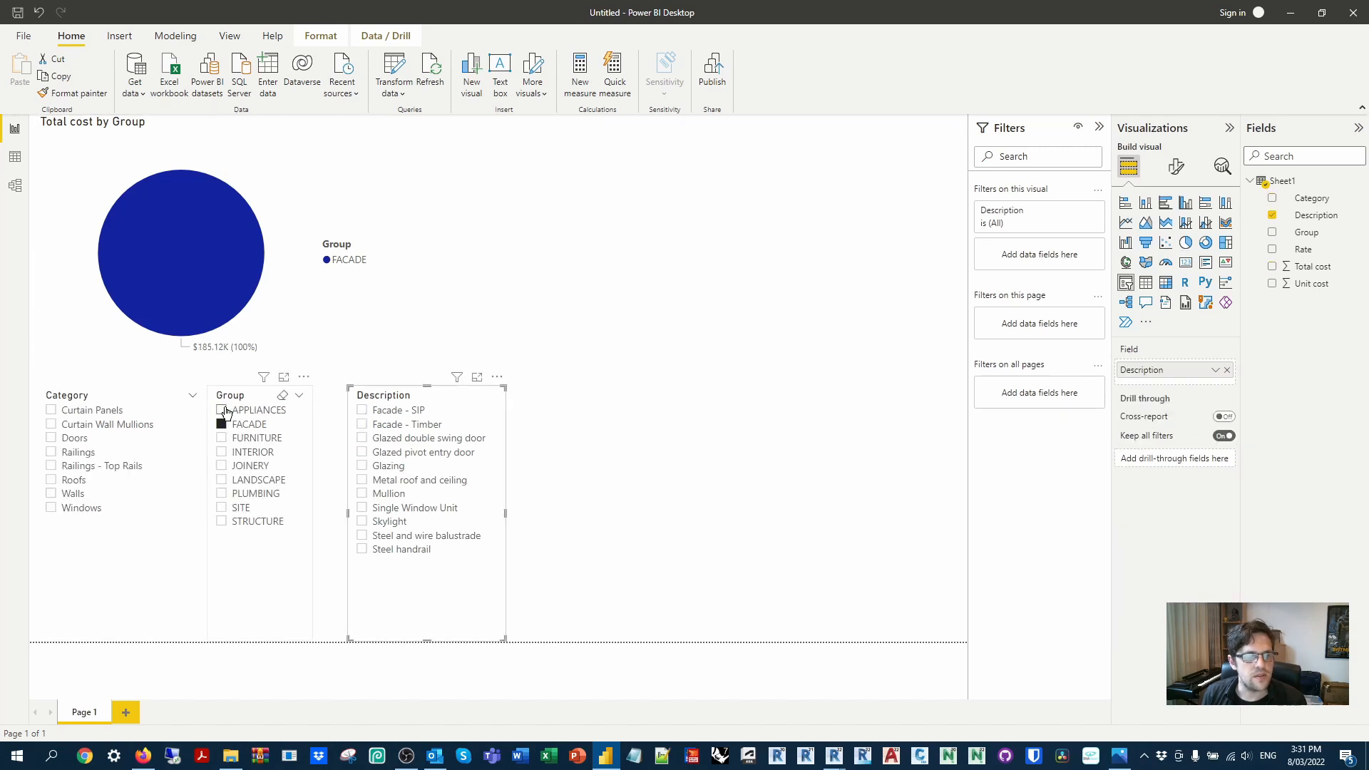
pyautogui.click(221, 424)
pyautogui.click(601, 343)
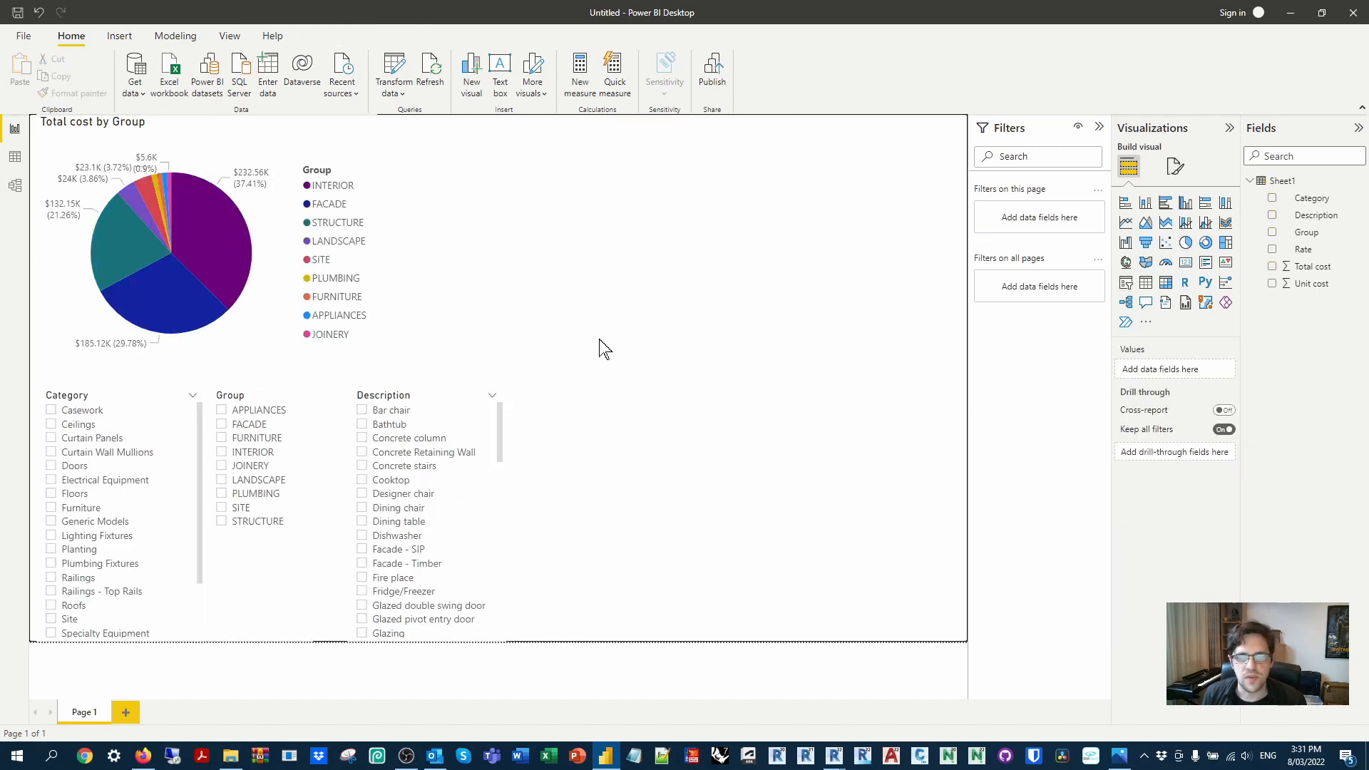
# Widen the pie chart to line up with the outer edge of the Description slicer.
pyautogui.click(371, 274)
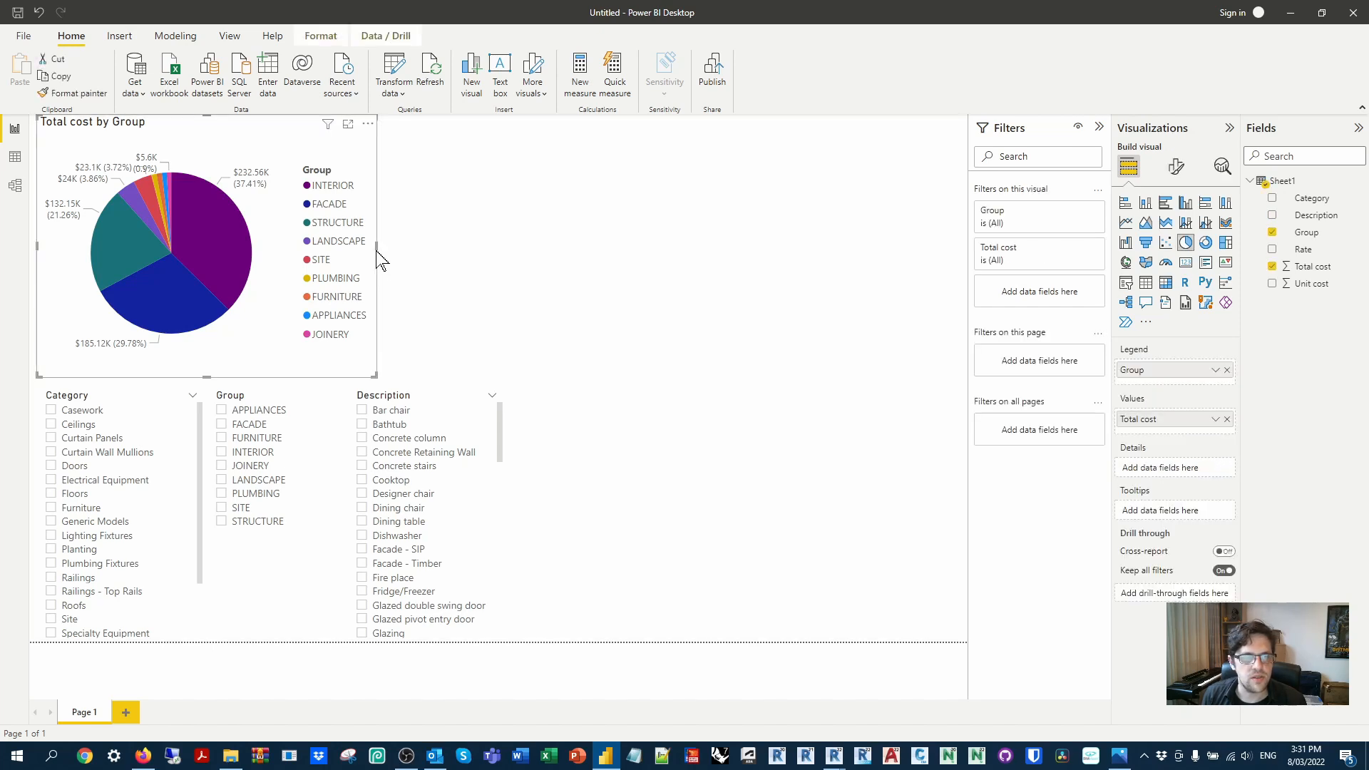
pyautogui.moveTo(377, 245); pyautogui.dragTo(504, 254)
pyautogui.click(614, 269)
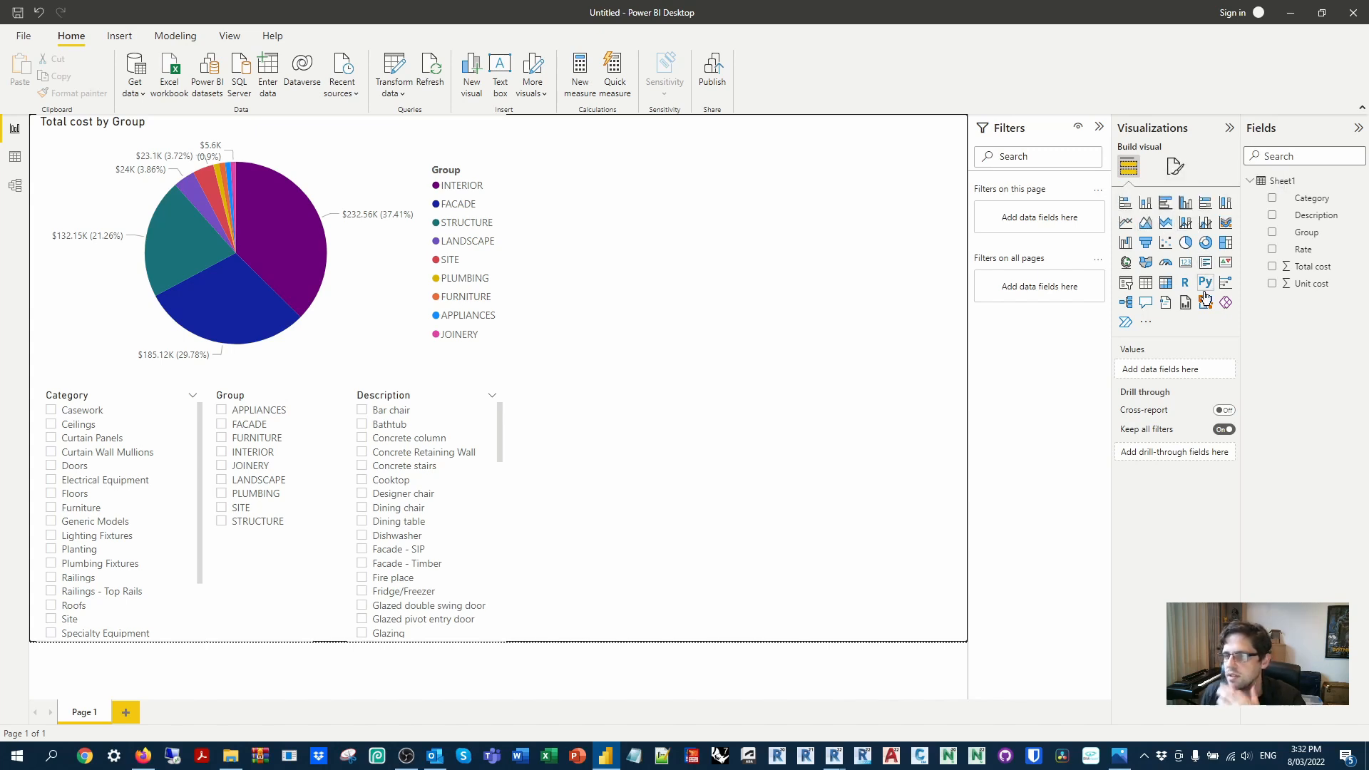
# Add a clustered column chart beside the pie chart with Group on the axis and Total cost as values.
pyautogui.click(1184, 204)
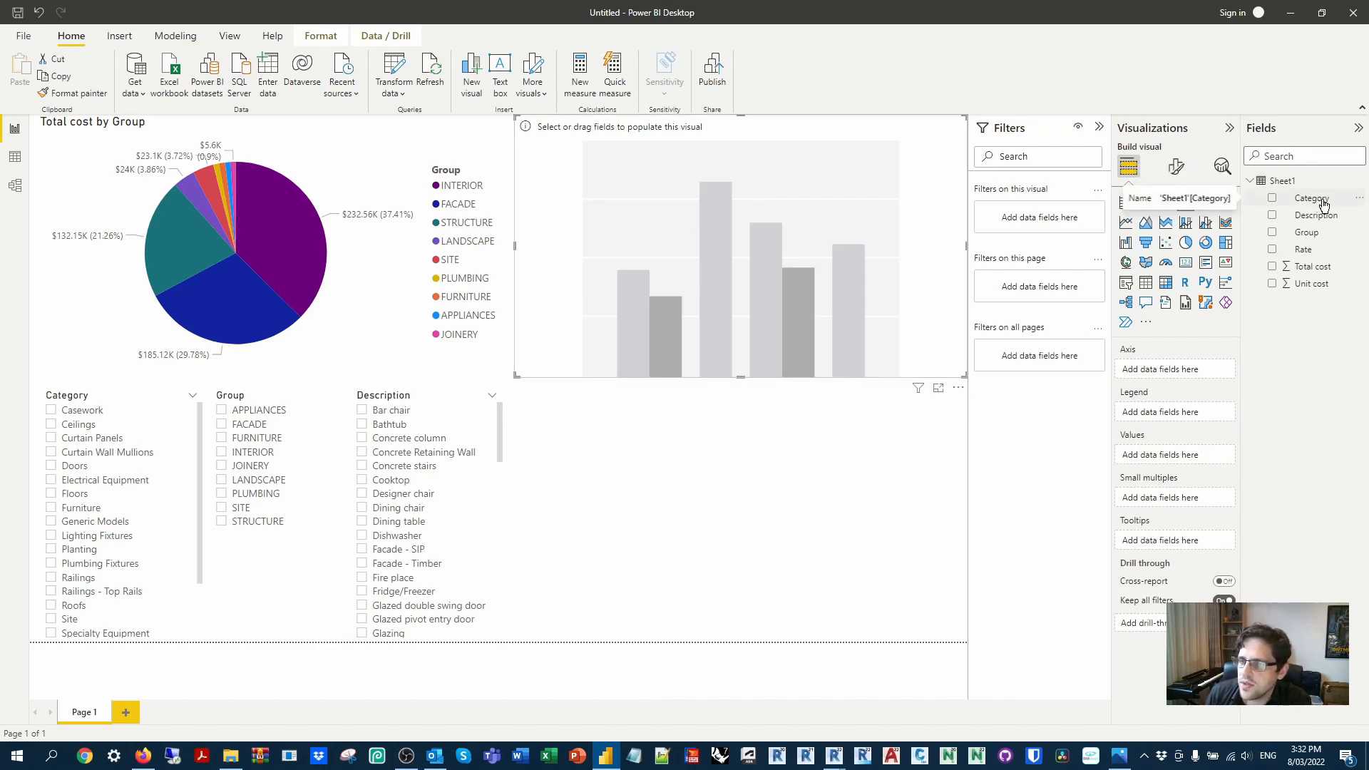
pyautogui.moveTo(1329, 238); pyautogui.dragTo(1205, 369)
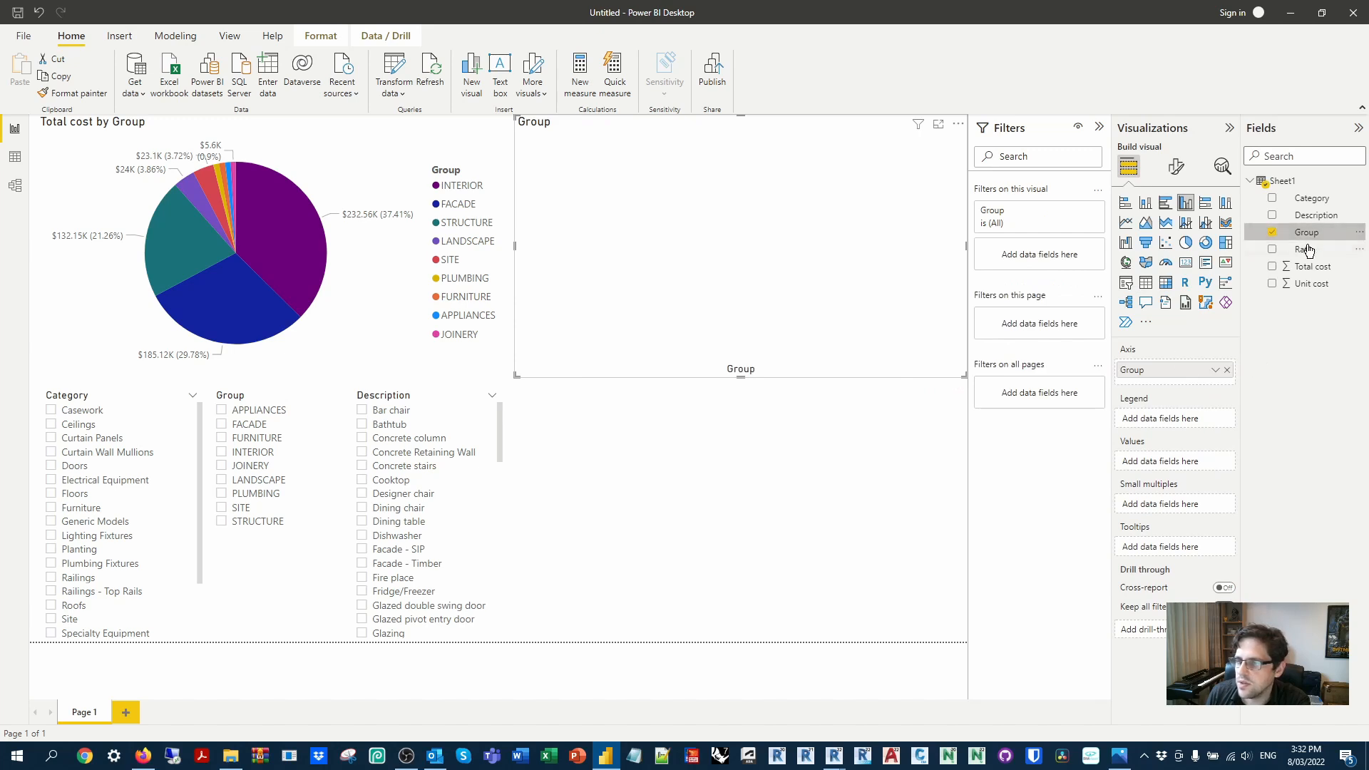
pyautogui.moveTo(1320, 273); pyautogui.dragTo(1192, 462)
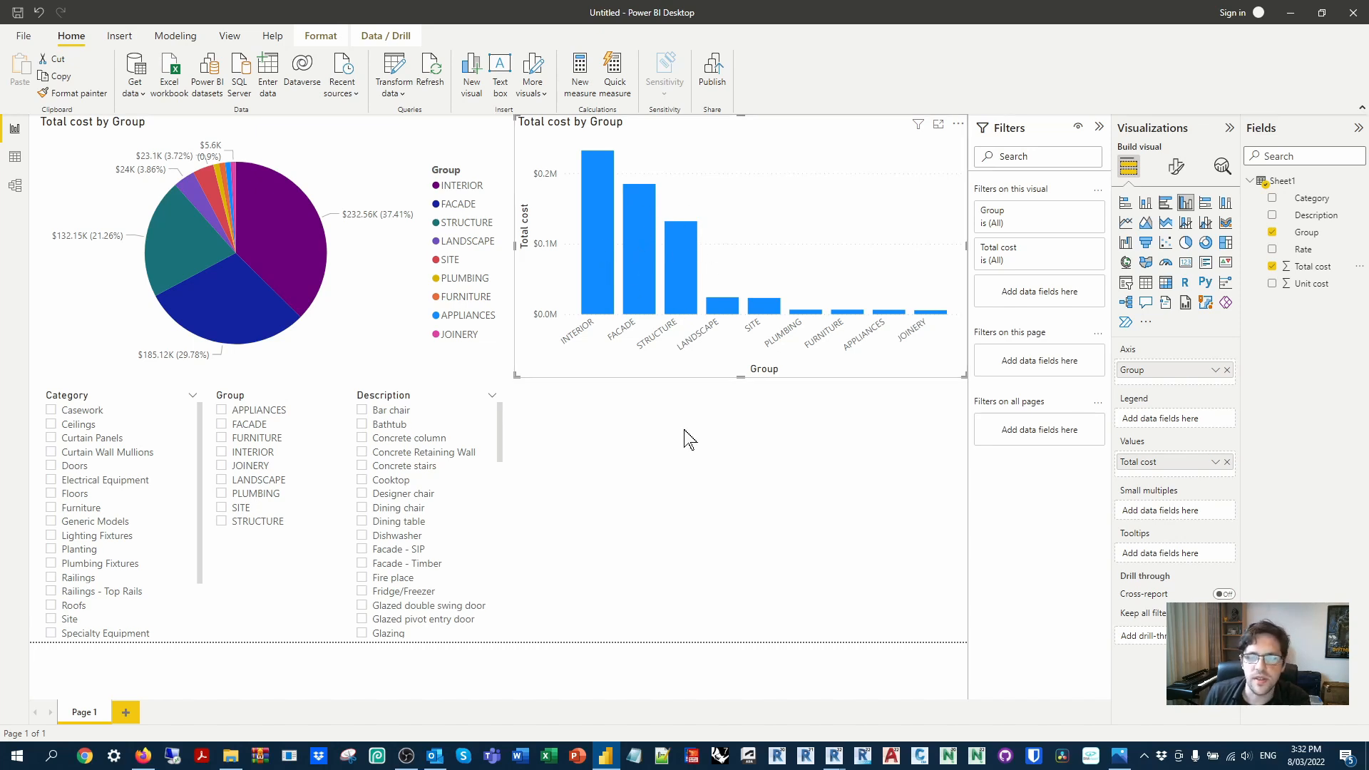
# Add a card for Unit cost below the column chart and shrink it to less than half the chart's width.
pyautogui.click(782, 448)
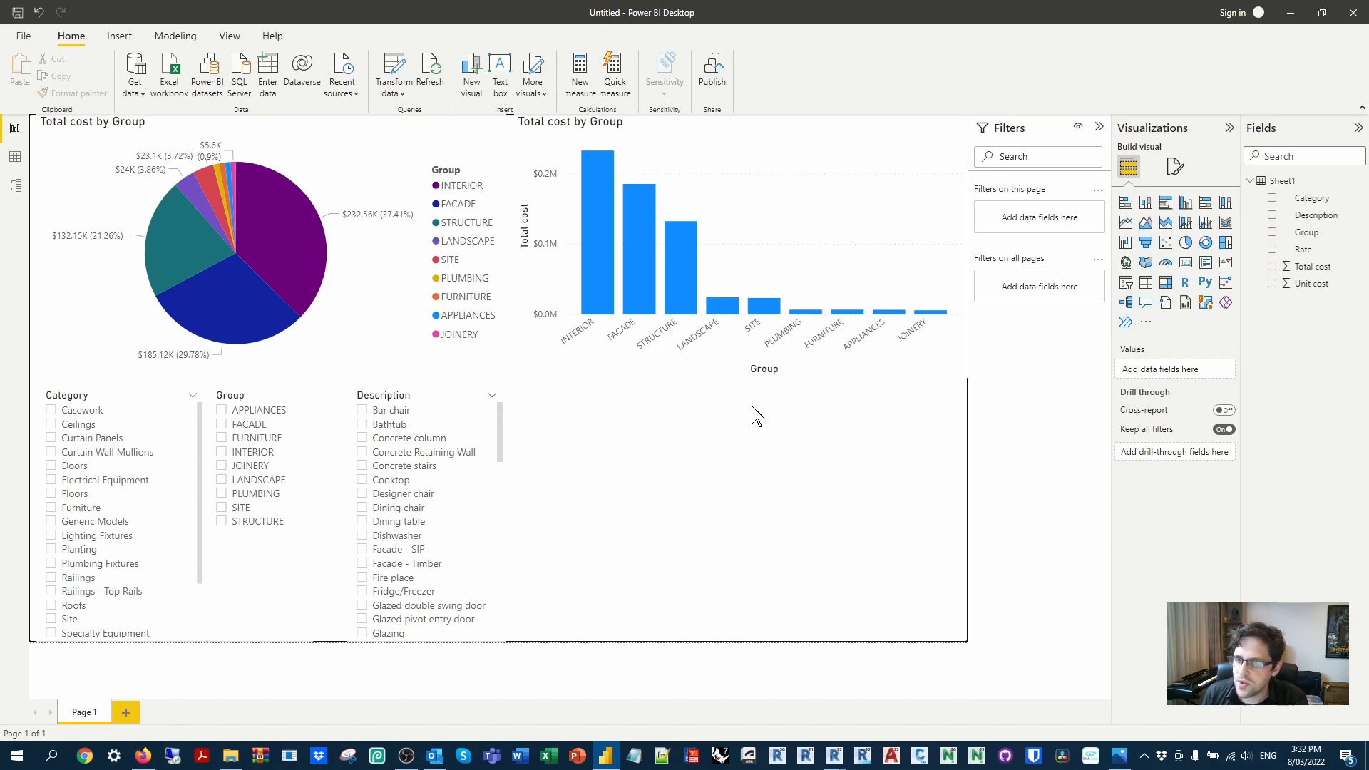
pyautogui.click(1186, 264)
pyautogui.moveTo(967, 512); pyautogui.dragTo(732, 499)
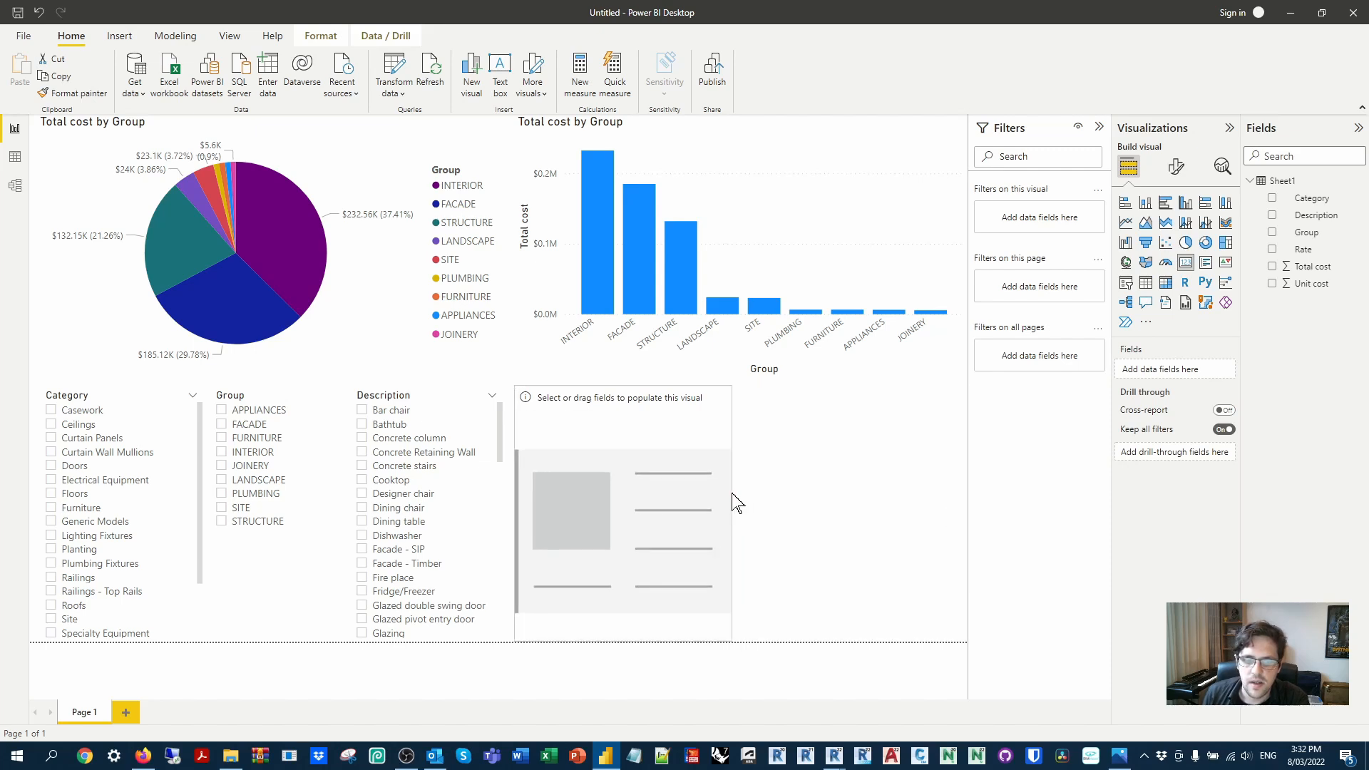
pyautogui.moveTo(622, 637); pyautogui.dragTo(623, 505)
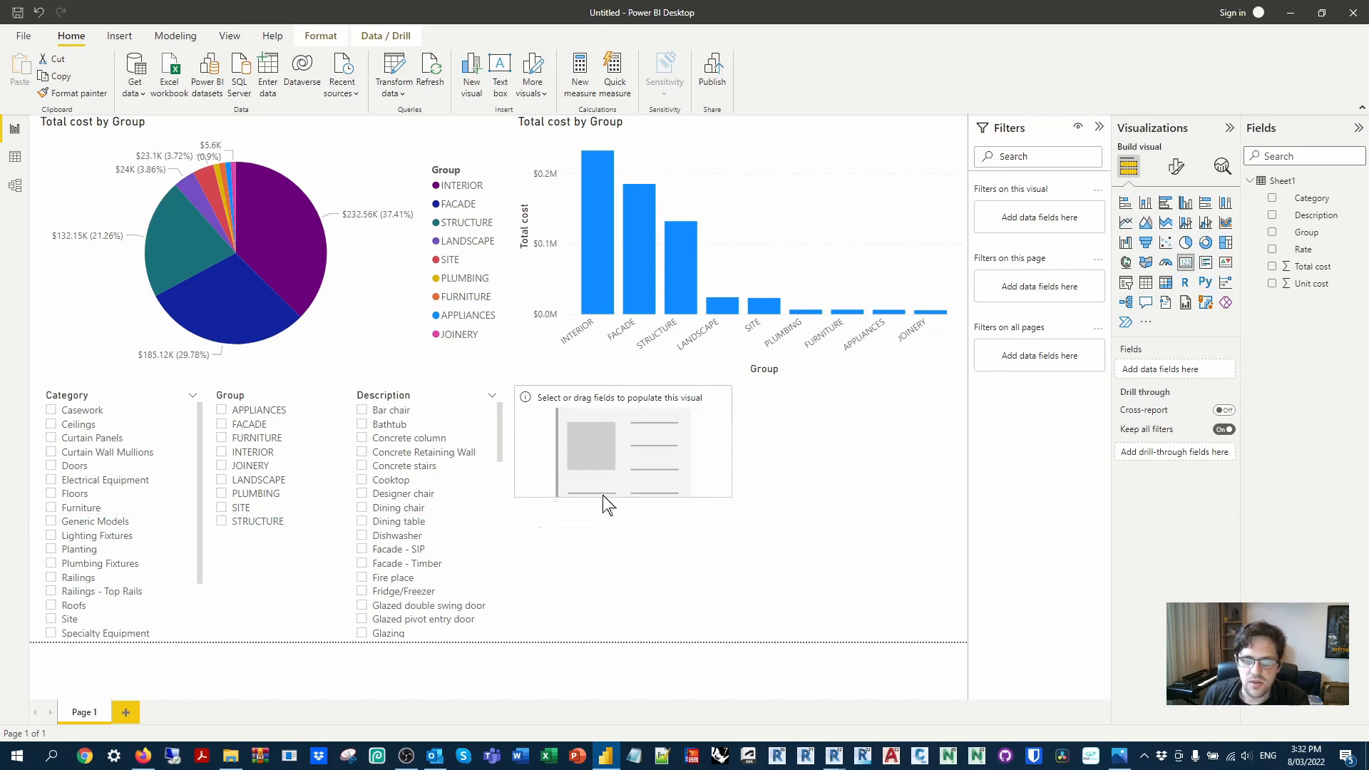
pyautogui.moveTo(1324, 284); pyautogui.dragTo(1183, 369)
pyautogui.click(1216, 370)
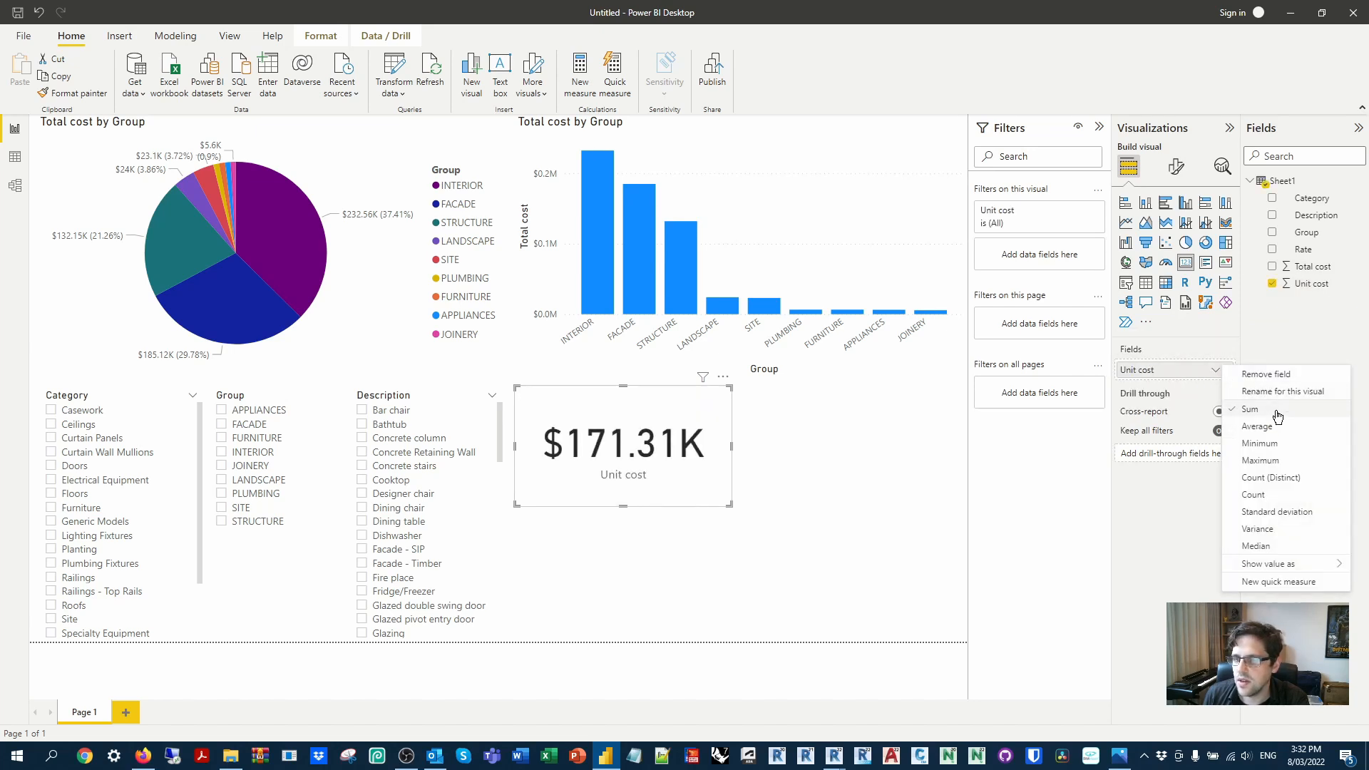
pyautogui.click(729, 509)
pyautogui.moveTo(730, 502); pyautogui.dragTo(696, 488)
# Test how the card responds by switching the Casework category filter on and off.
pyautogui.click(52, 412)
pyautogui.click(51, 411)
pyautogui.click(52, 411)
pyautogui.click(52, 411)
pyautogui.click(709, 459)
pyautogui.click(681, 482)
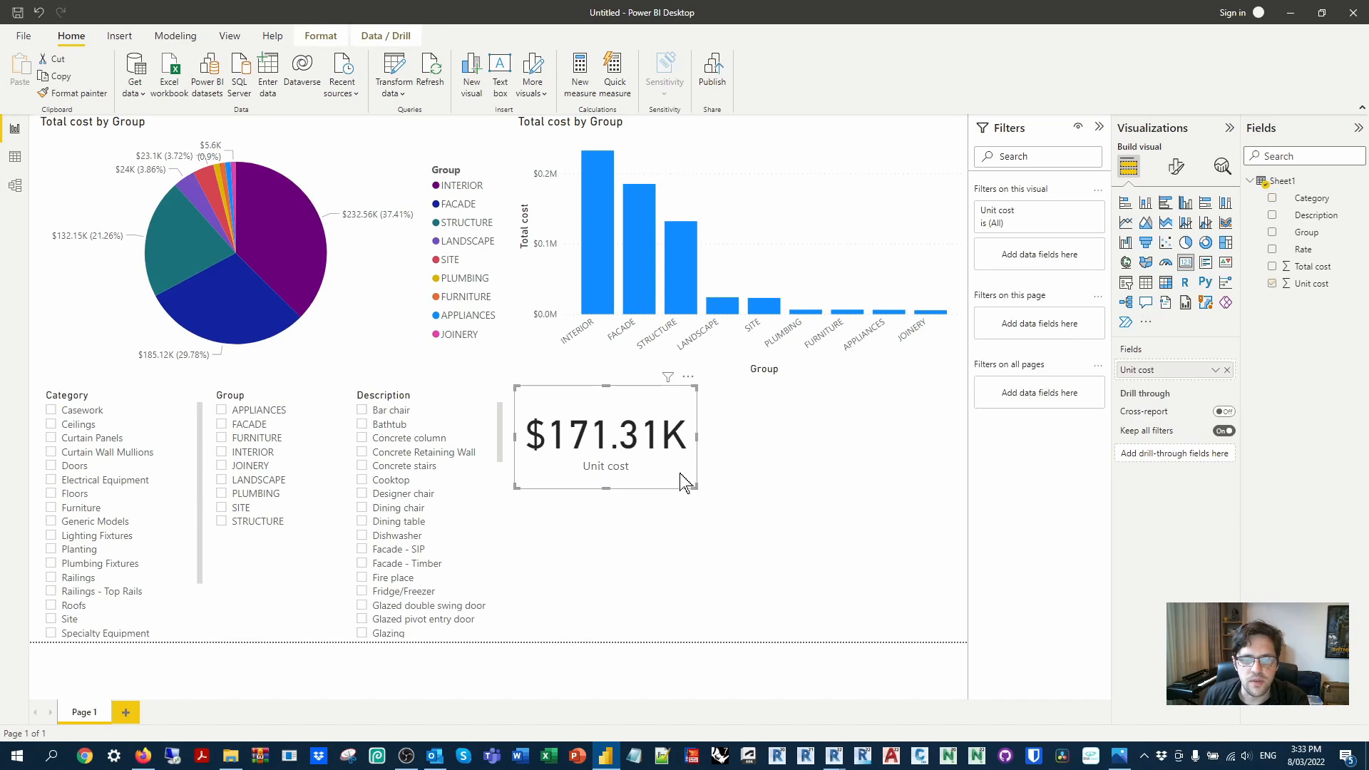
# Narrow the column chart to about three quarters of its width and widen the Unit cost card slightly.
pyautogui.click(905, 340)
pyautogui.moveTo(964, 246); pyautogui.dragTo(851, 249)
pyautogui.click(674, 455)
pyautogui.moveTo(695, 448)
pyautogui.mouseDown()
pyautogui.moveTo(641, 452)
pyautogui.moveTo(702, 450)
pyautogui.mouseUp()
# Shorten the Group slicer, widen it up to the Description slicer, and place the Unit cost card directly beneath it.
pyautogui.click(292, 595)
pyautogui.moveTo(308, 642); pyautogui.dragTo(344, 546)
pyautogui.click(617, 428)
pyautogui.moveTo(610, 383); pyautogui.dragTo(349, 592)
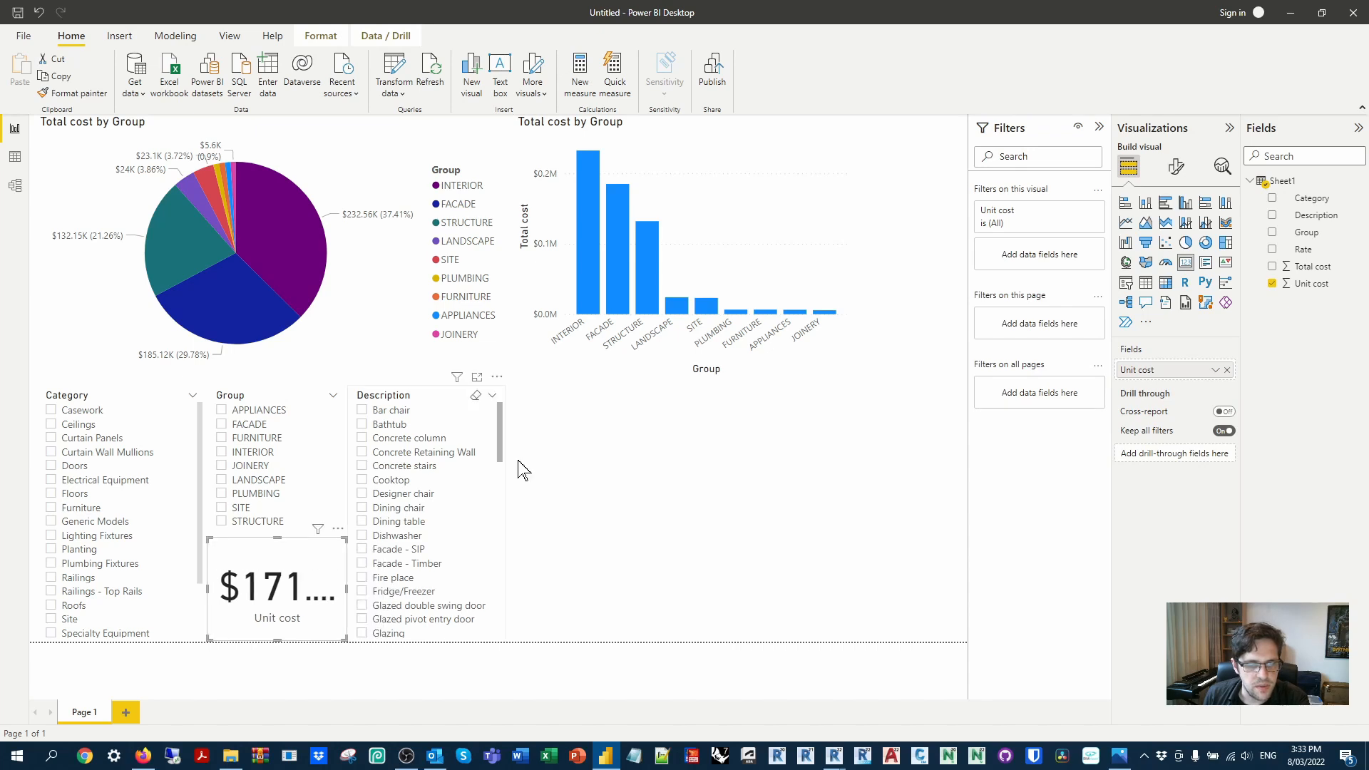
# Shift the Description slicer away from the Group slicer and widen the Unit cost card into the freed space.
pyautogui.scroll(-5, 499, 477)
pyautogui.moveTo(497, 401); pyautogui.dragTo(535, 403)
pyautogui.moveTo(355, 598); pyautogui.dragTo(385, 598)
# Test the Group slicer by filtering the report to JOINERY, and clear the filter.
pyautogui.click(312, 465)
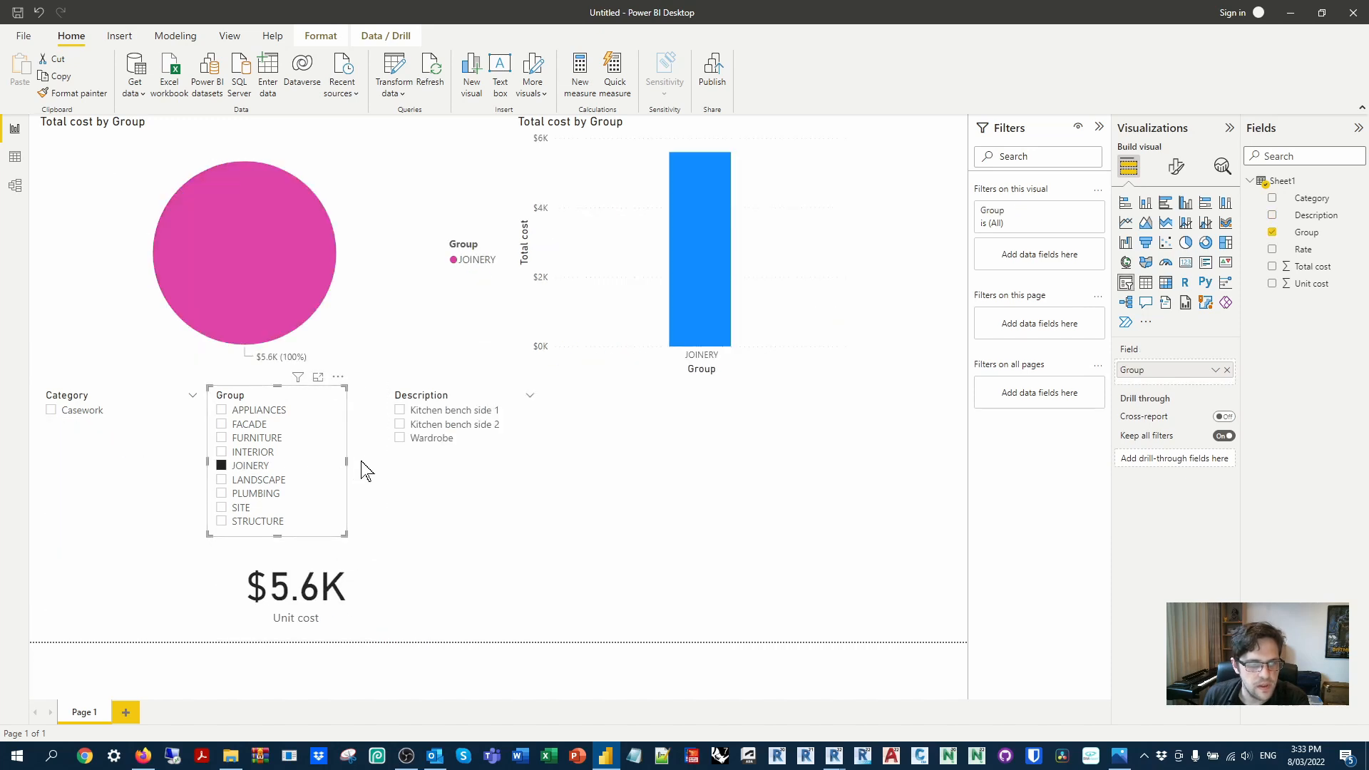
pyautogui.click(756, 474)
pyautogui.click(447, 491)
pyautogui.click(211, 460)
pyautogui.click(222, 465)
pyautogui.click(717, 470)
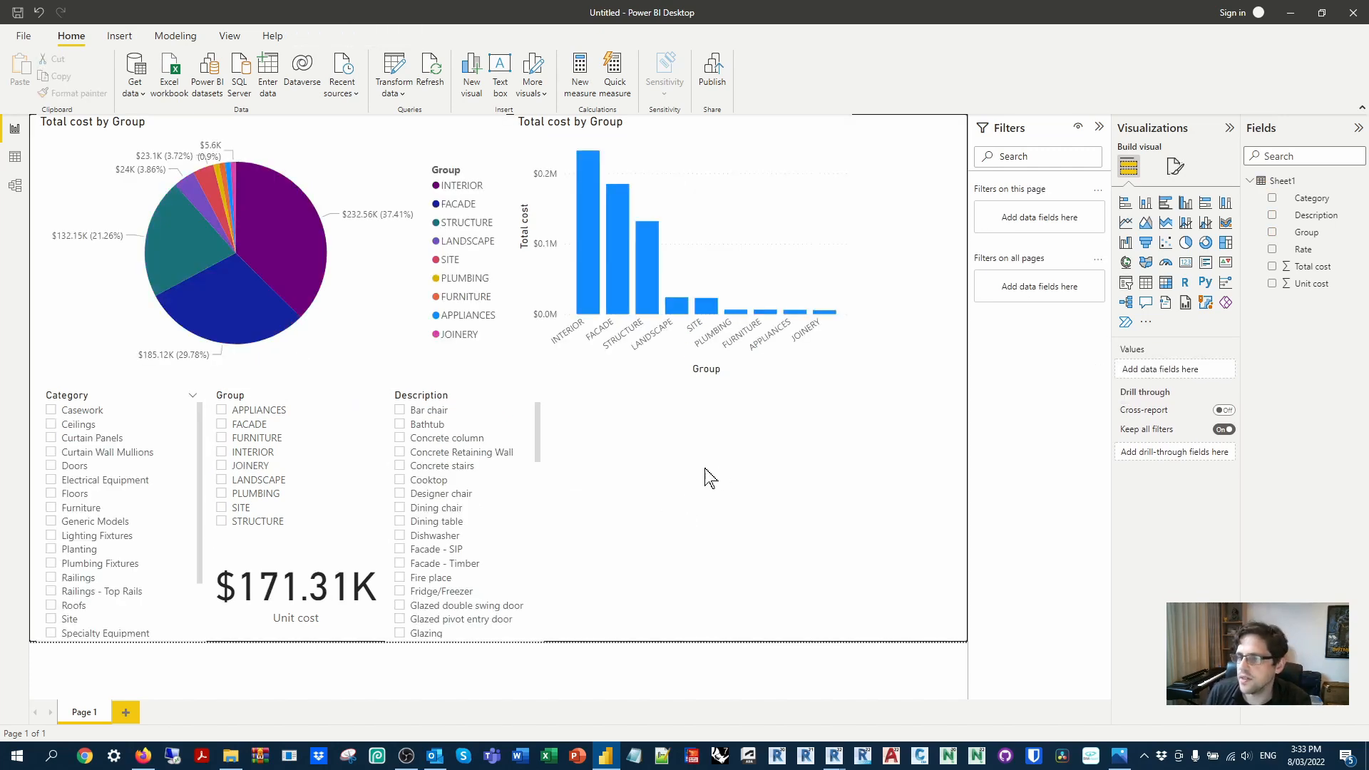
# Add a table below the column chart, widened to the page edge, with Group, Category, Description, Unit cost, Rate and Total cost.
pyautogui.click(1146, 283)
pyautogui.moveTo(854, 514); pyautogui.dragTo(966, 515)
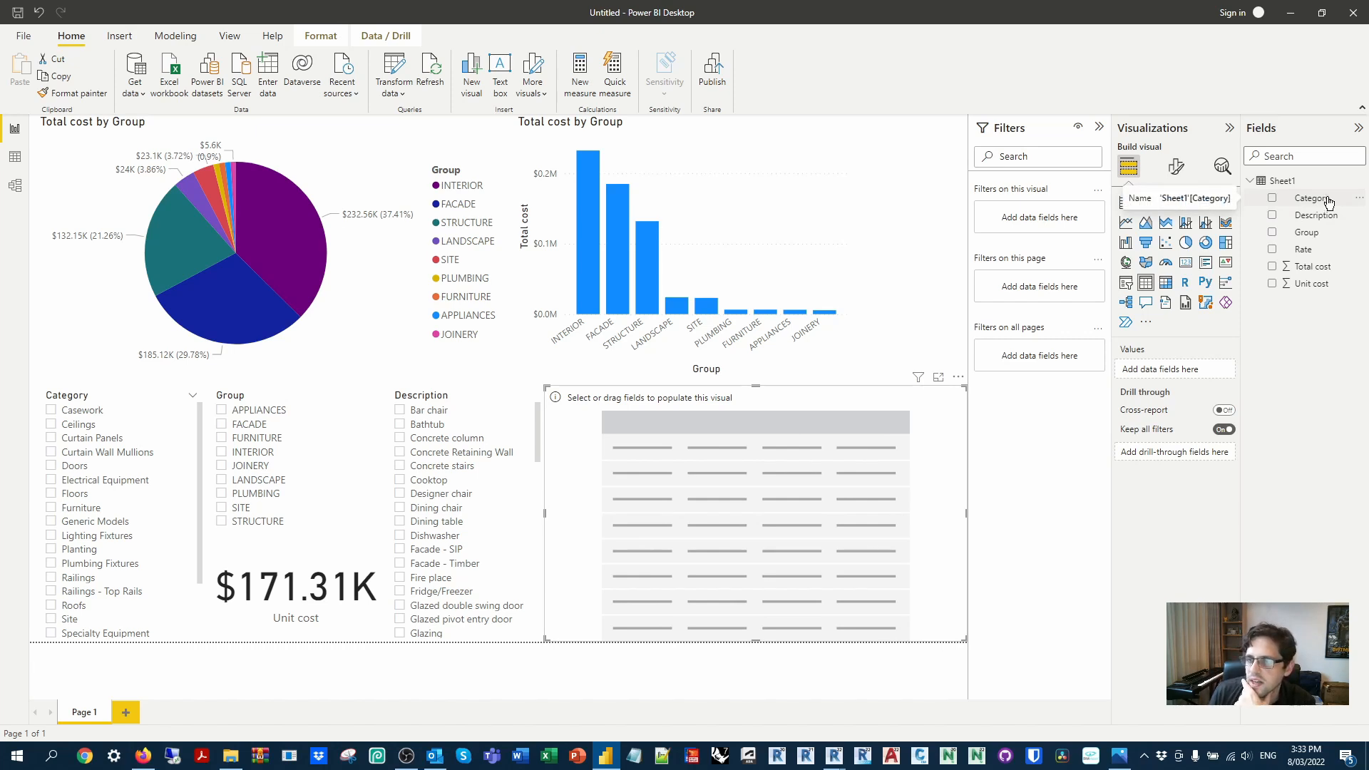
pyautogui.click(1309, 234)
pyautogui.moveTo(1326, 204); pyautogui.dragTo(1201, 370)
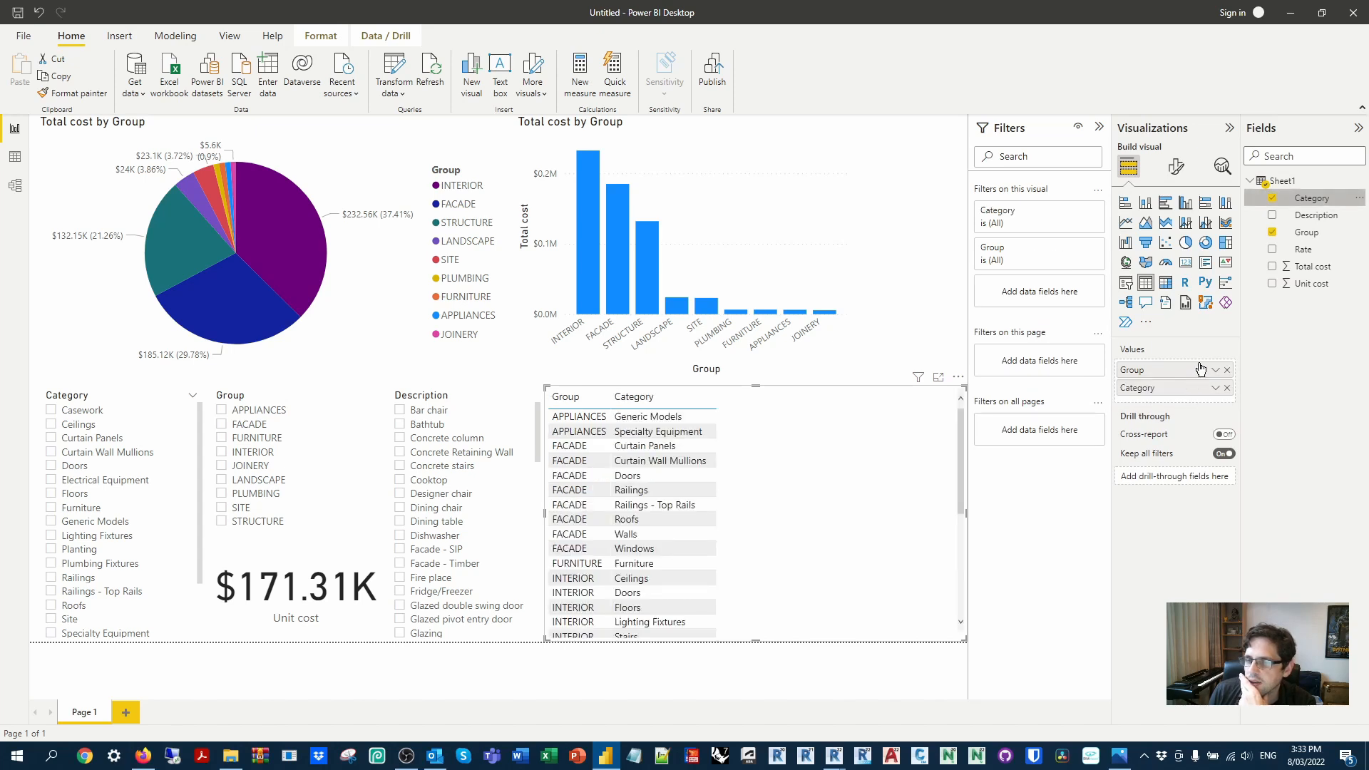
pyautogui.moveTo(1325, 215); pyautogui.dragTo(1212, 399)
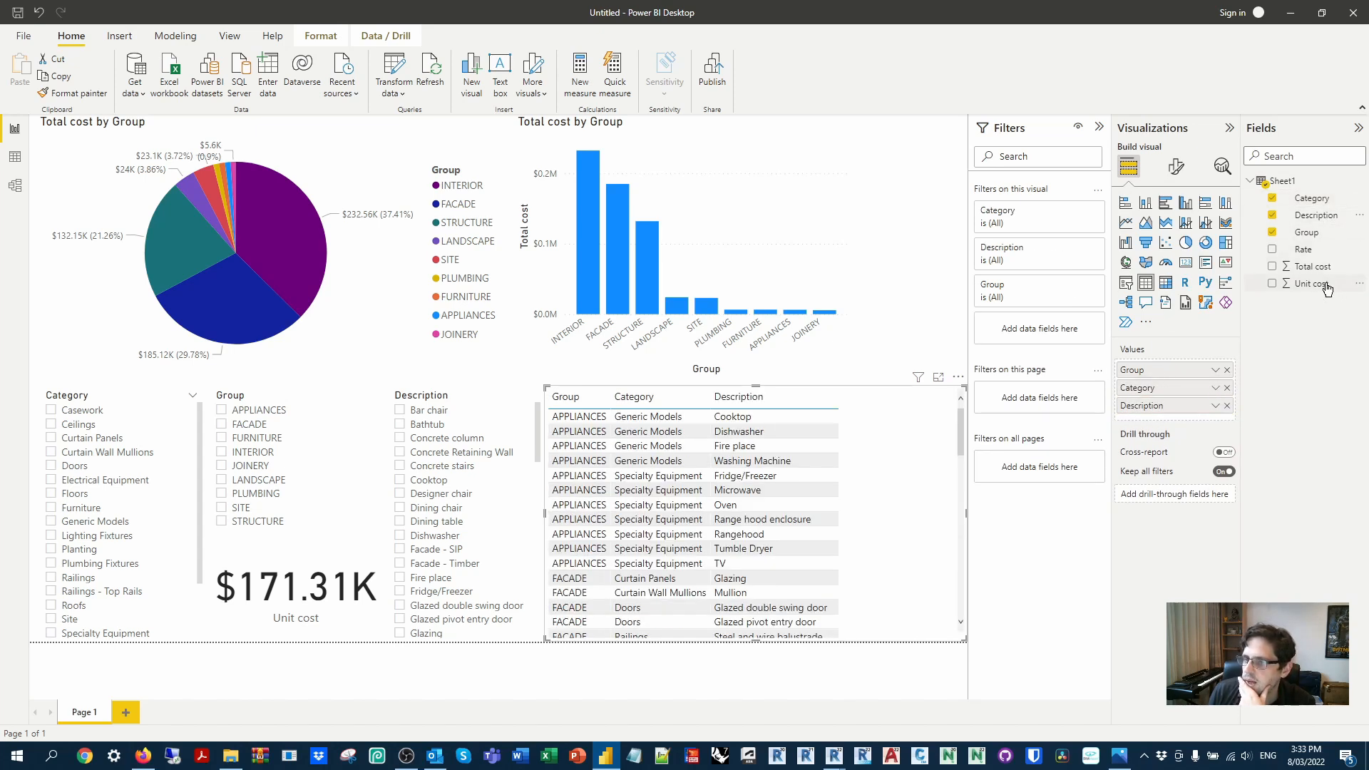
pyautogui.moveTo(1322, 287); pyautogui.dragTo(1212, 424)
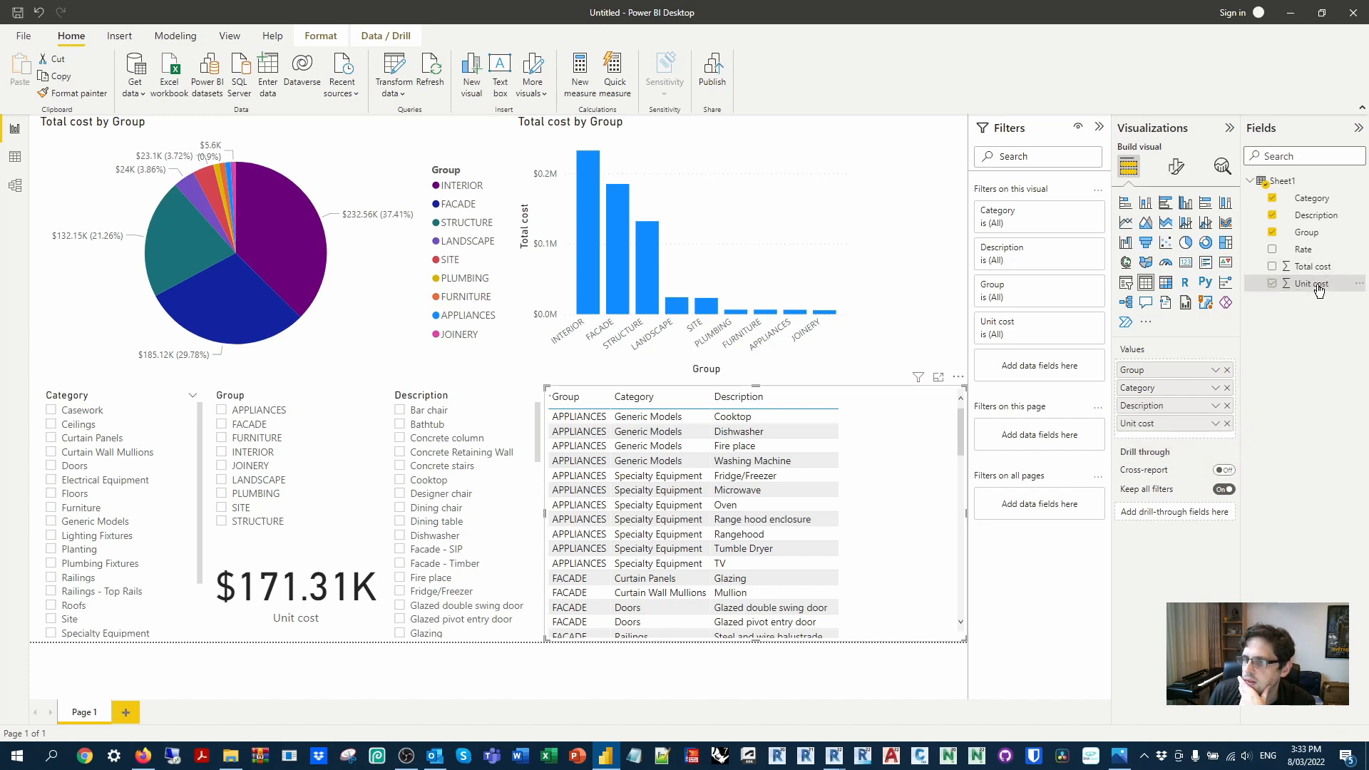
pyautogui.moveTo(1303, 248); pyautogui.dragTo(1211, 456)
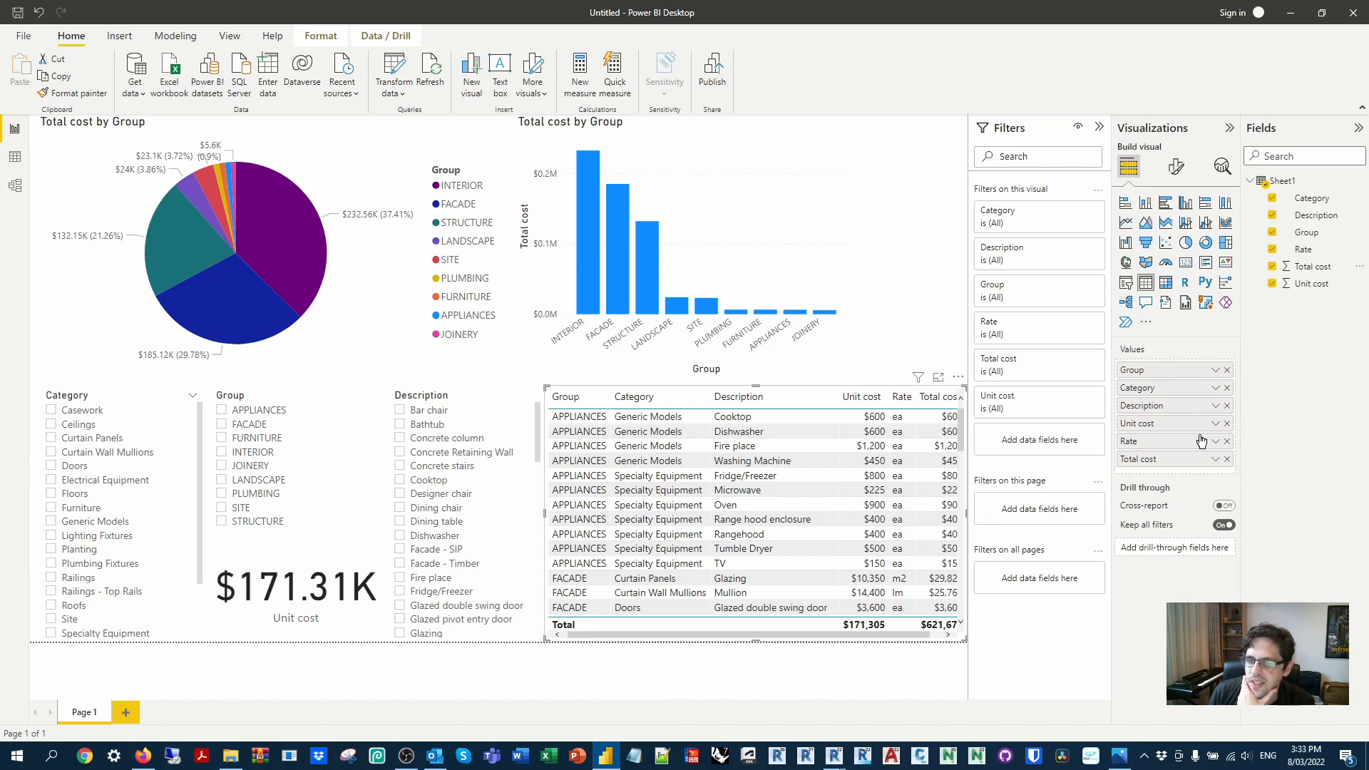
# Set the table's Unit cost to Don't summarize and sort the rows by Description.
pyautogui.click(1215, 423)
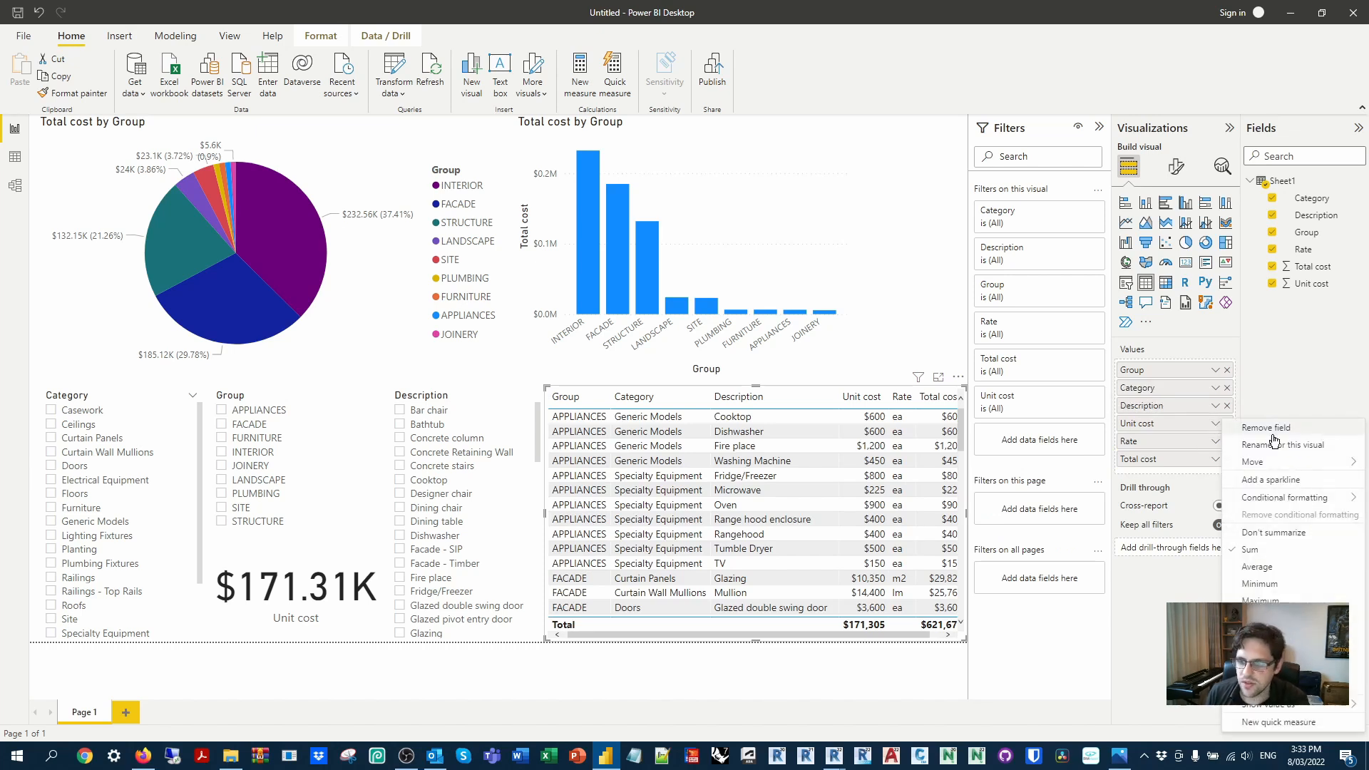
pyautogui.click(1276, 533)
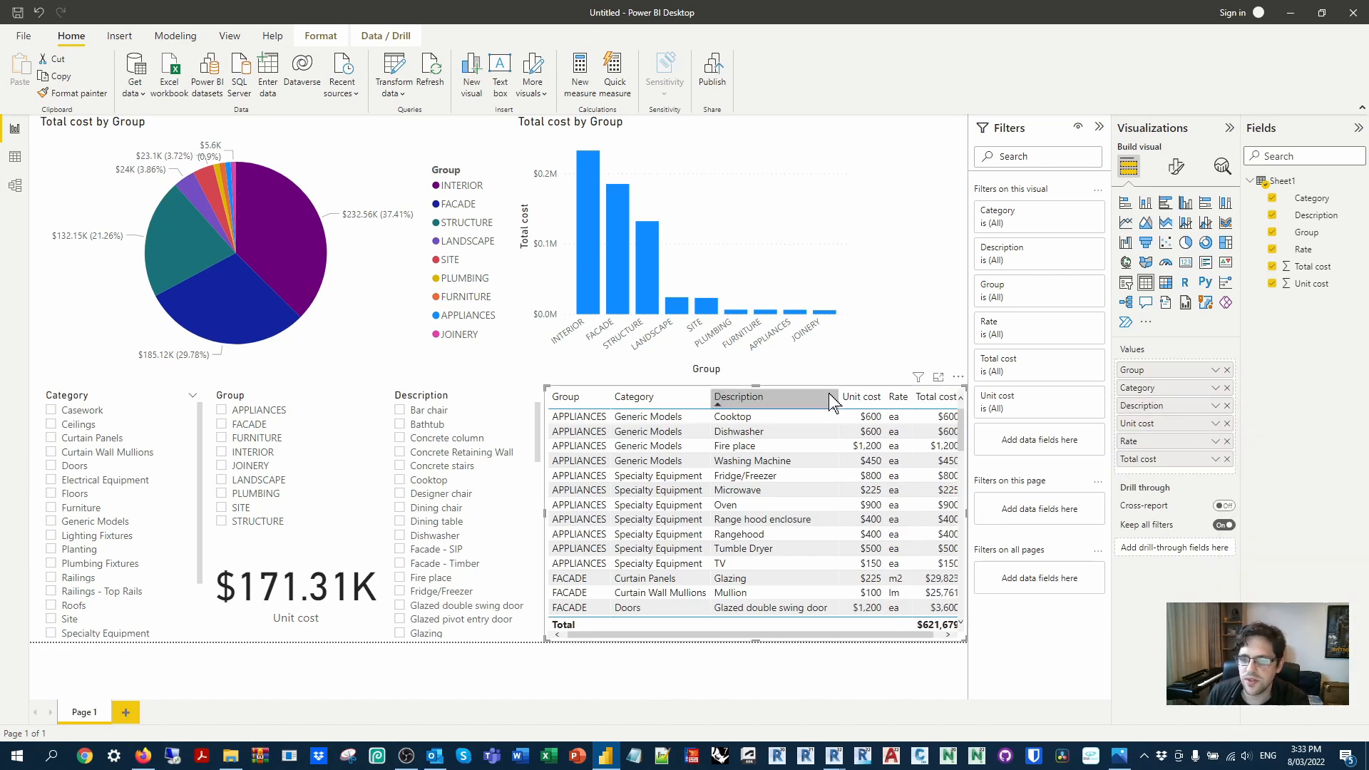
pyautogui.click(712, 400)
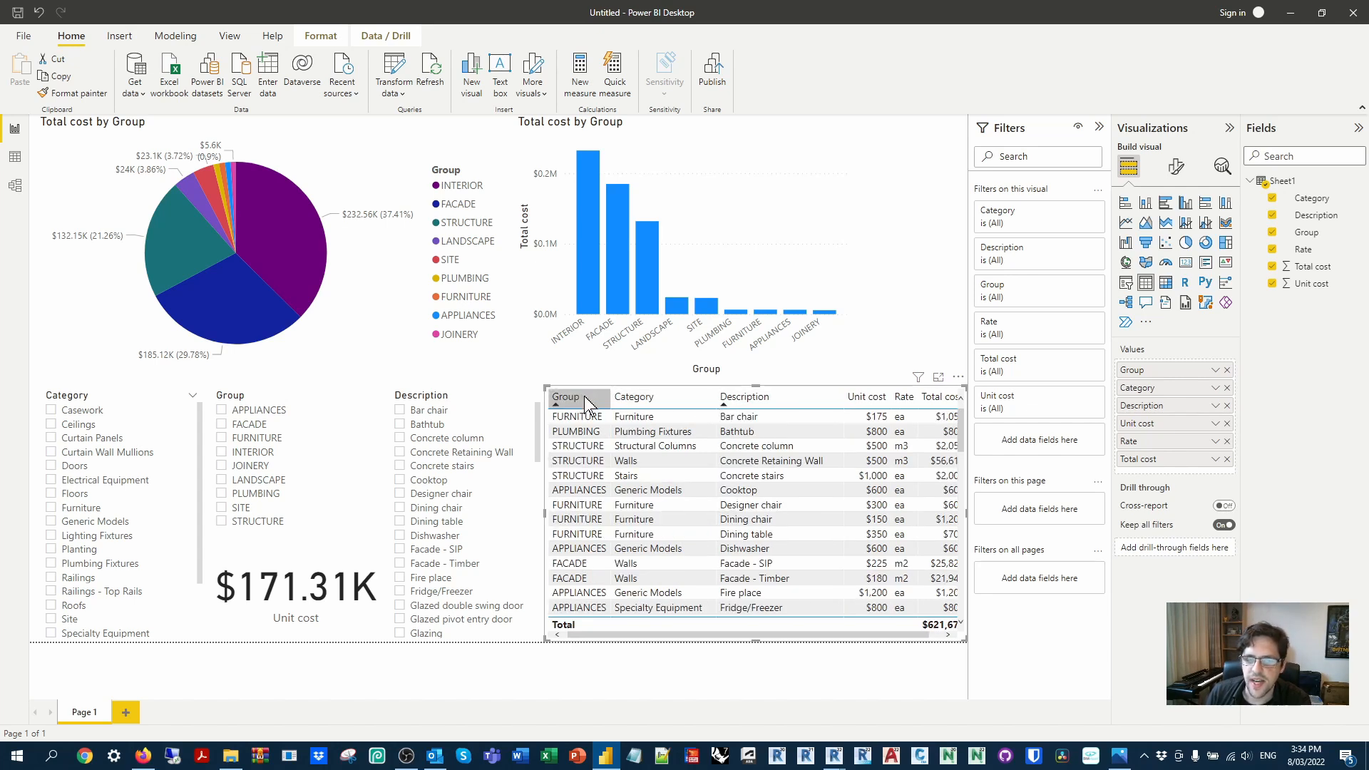
# Remove the Group column from the table.
pyautogui.click(1226, 369)
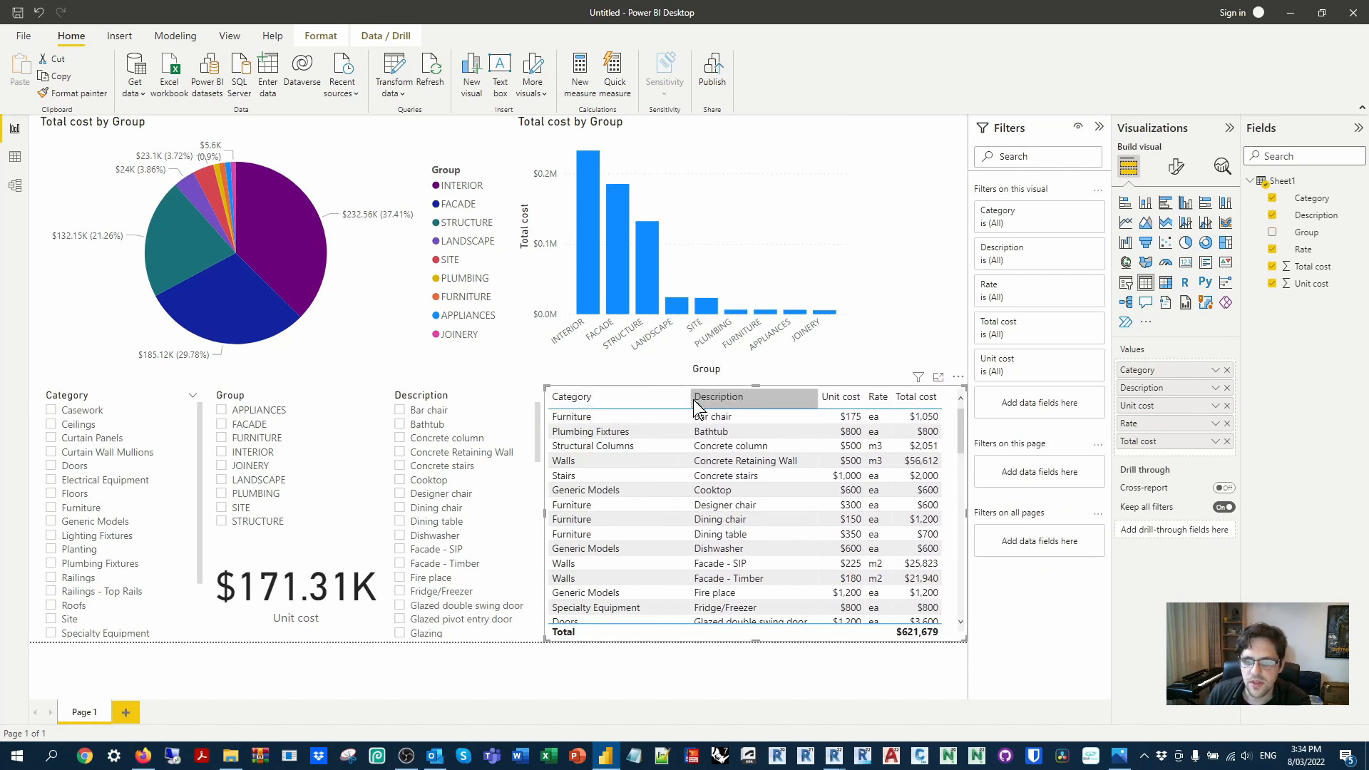
pyautogui.click(891, 680)
pyautogui.moveTo(960, 436); pyautogui.dragTo(959, 627)
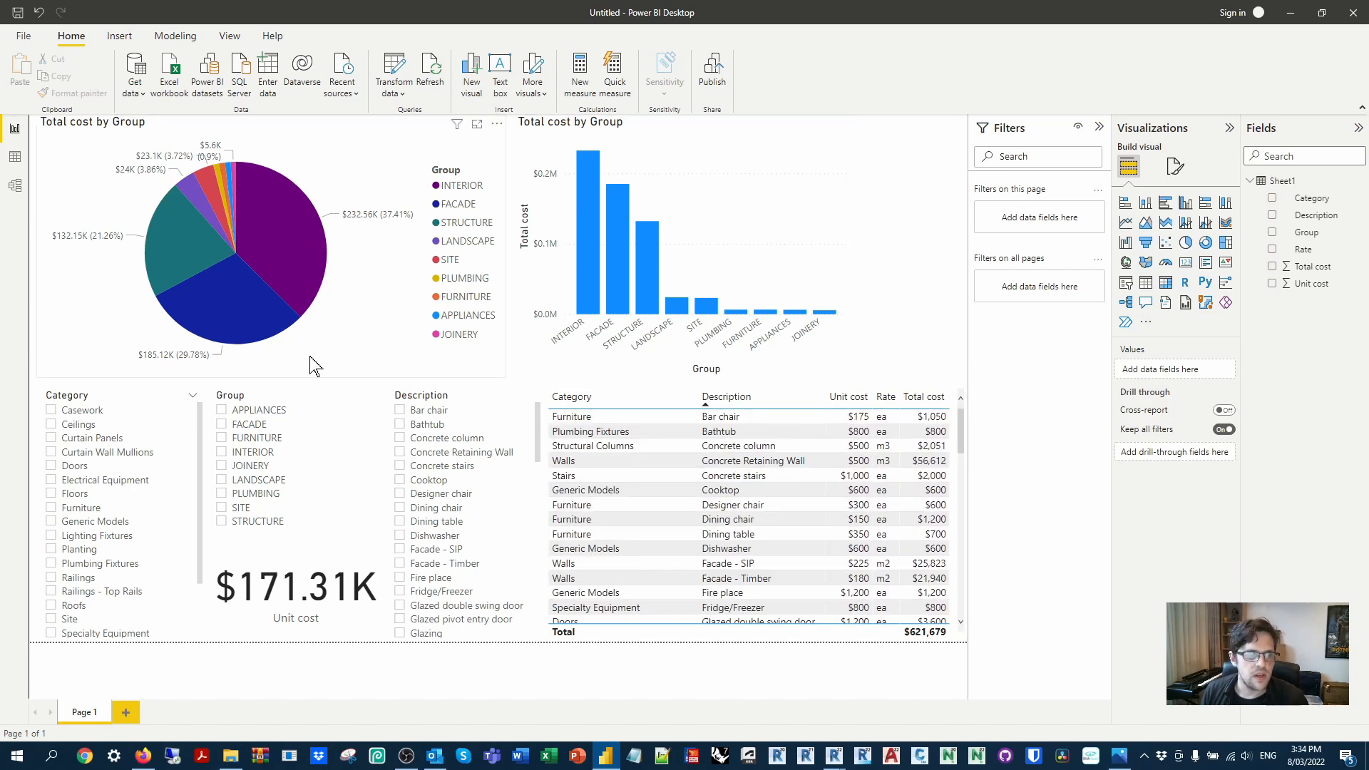
# Test the report's cross-filtering with the INTERIOR pie slice and the Walls category, clearing each filter again.
pyautogui.click(282, 310)
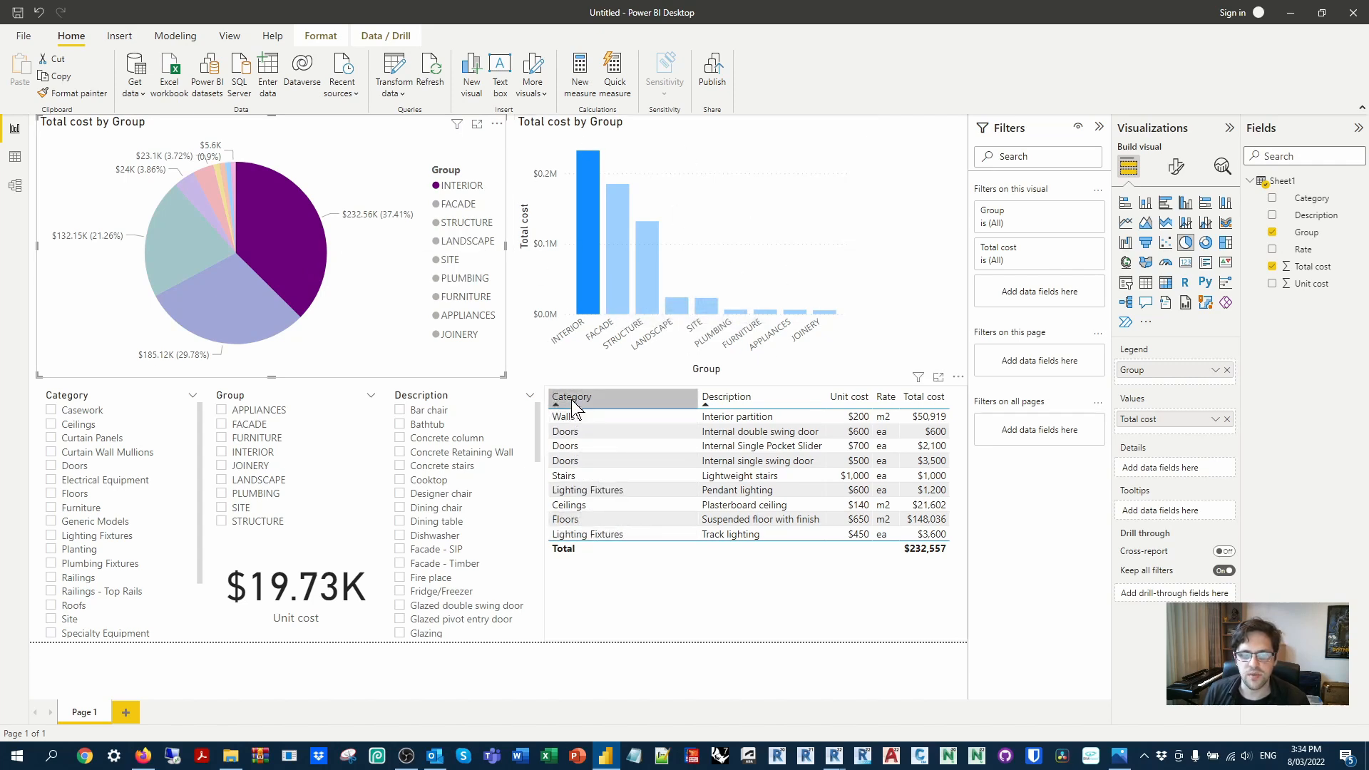
pyautogui.click(293, 246)
pyautogui.scroll(-3, 184, 492)
pyautogui.click(51, 618)
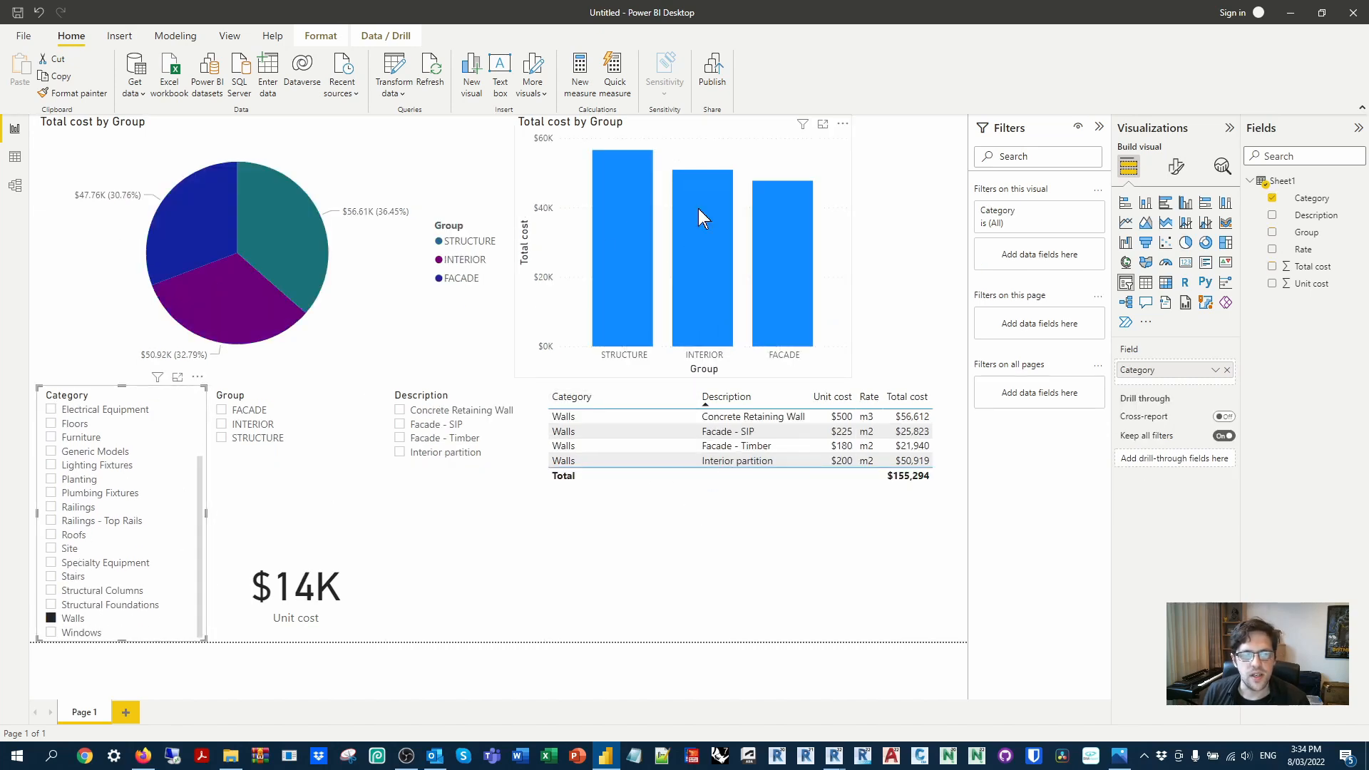
pyautogui.click(51, 619)
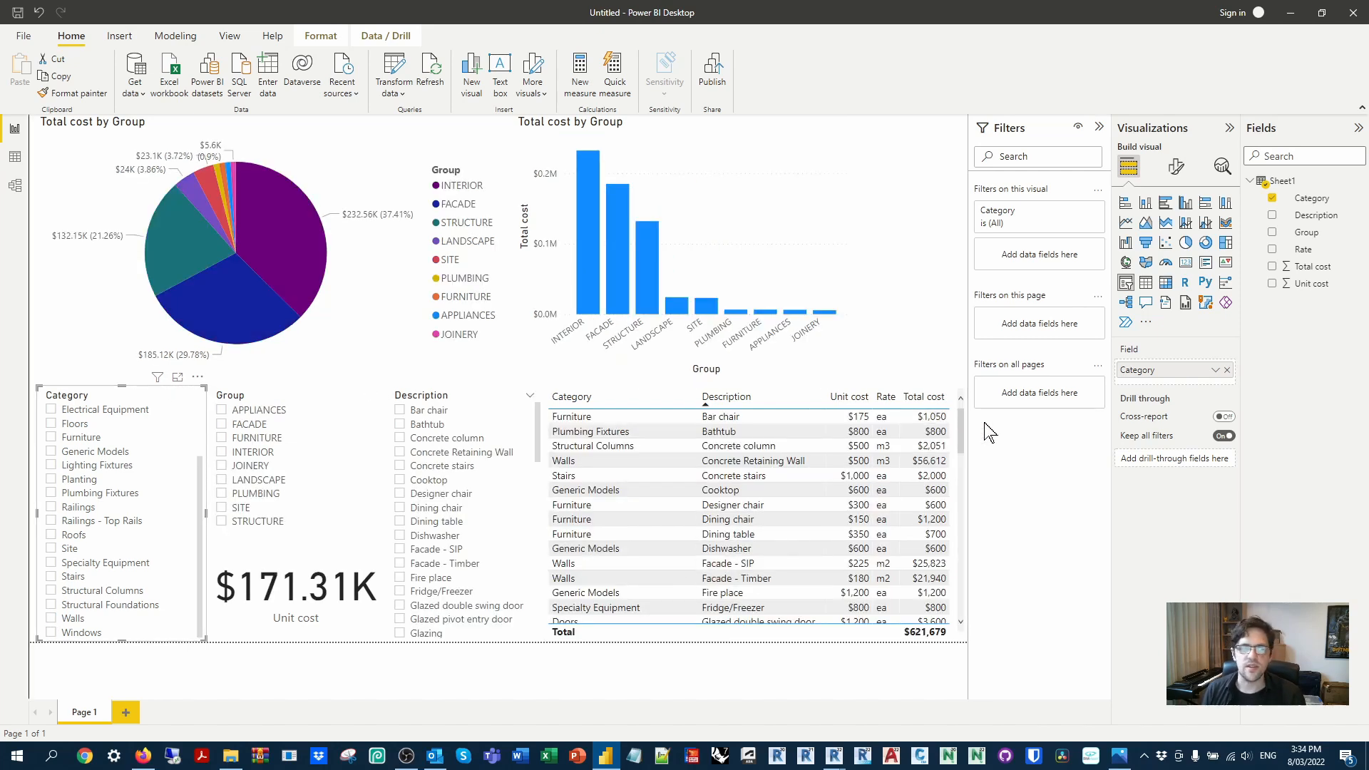